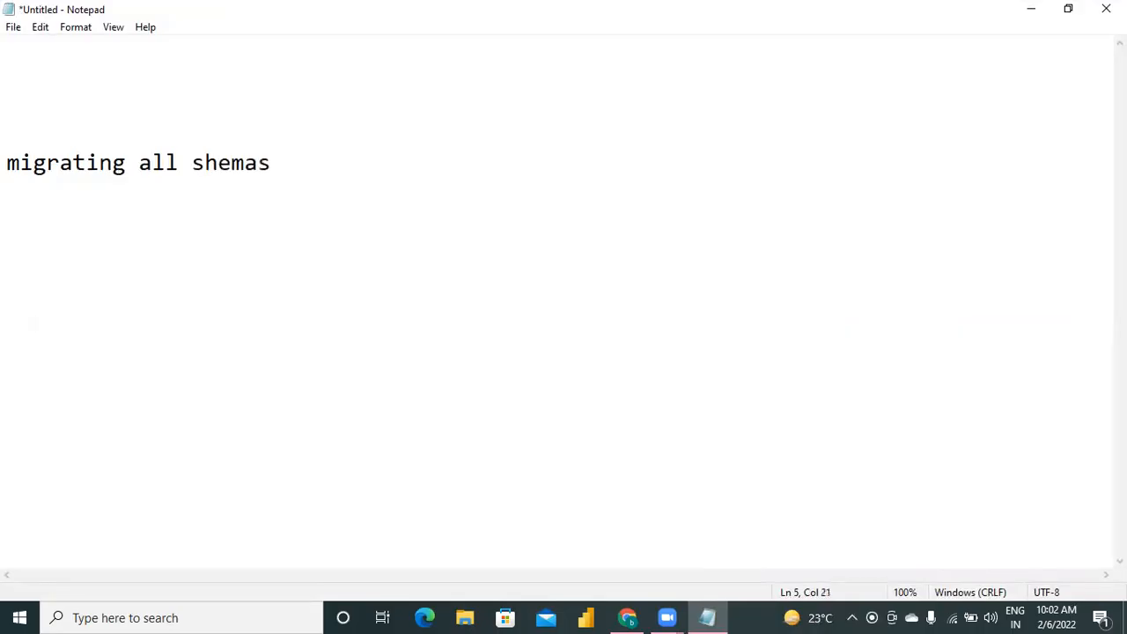
Correct the heading line so that it reads "migrating all tables into datalake.".
key(BackSpace)
key(BackSpace)
key(BackSpace)
key(BackSpace)
key(BackSpace)
key(BackSpace)
text(tables  into t)
key(BackSpace)
text(datalake.)
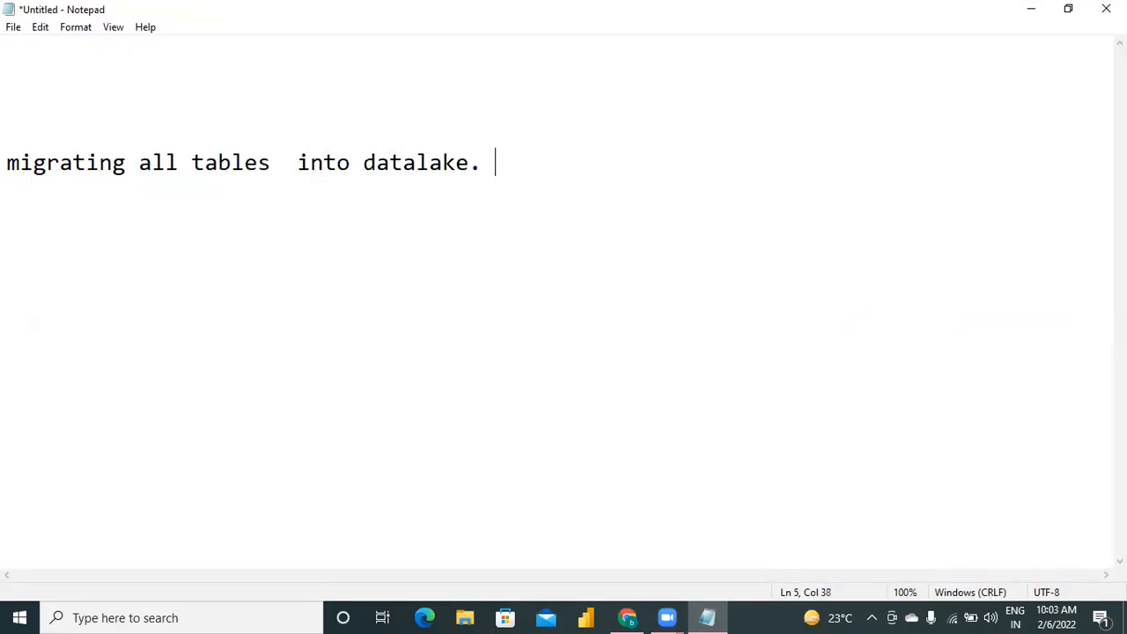
key(BackSpace)
Add the line "table 1 to datalake" below the heading, separated by a blank line.
key(Return)
key(Return)
key(Return)
text(table)
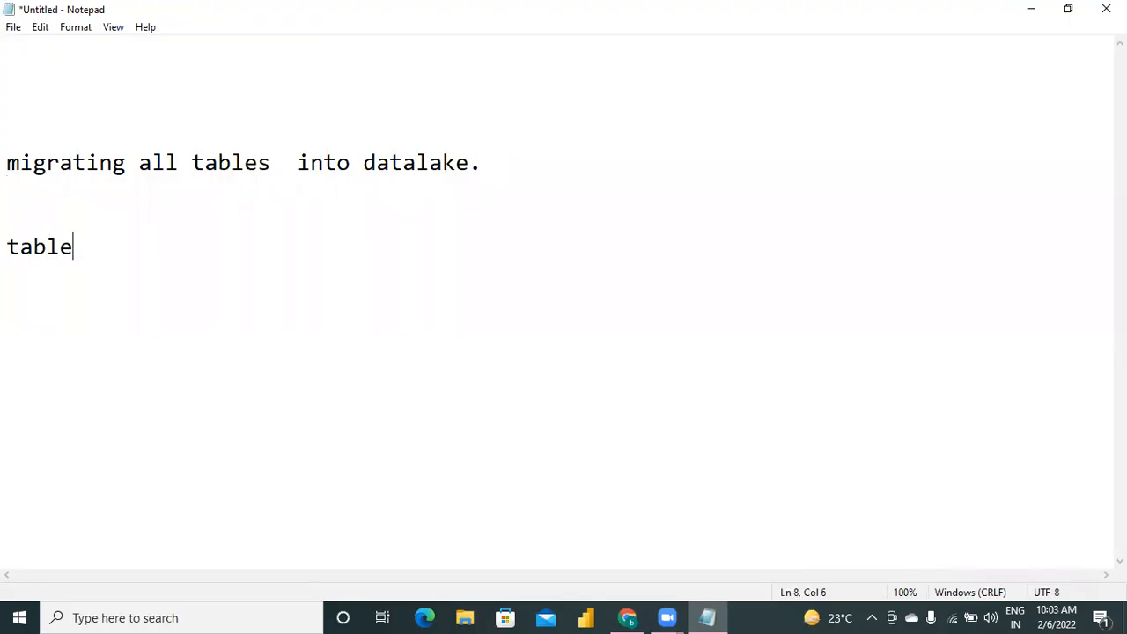
text( 1   to   datalake)
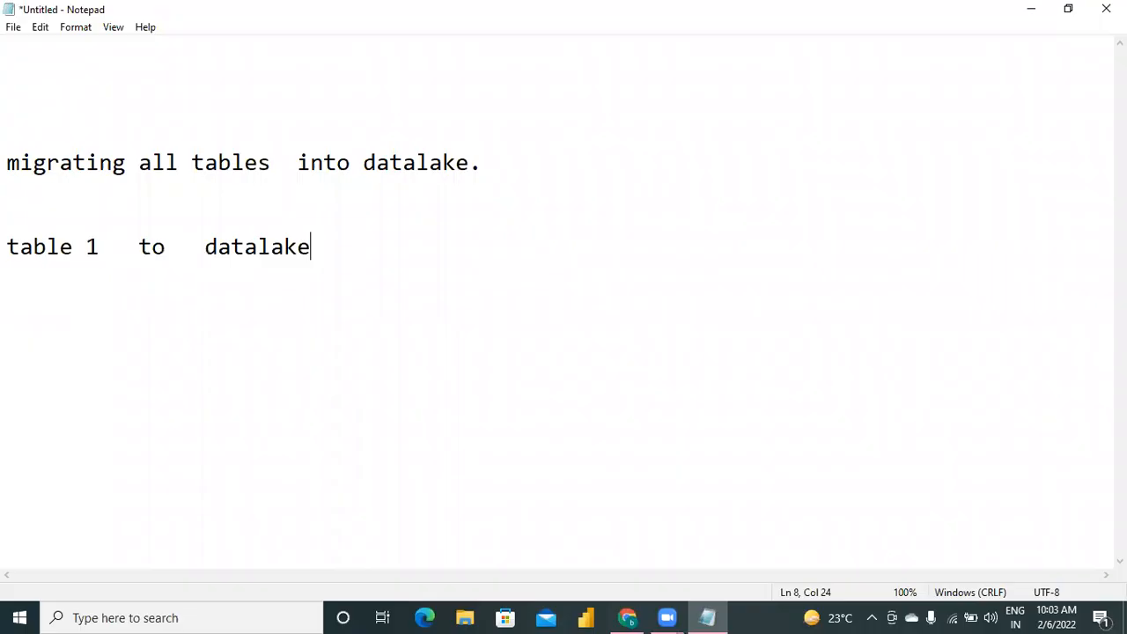
Insert the line "problem: 10 schemas." above the table 1 line.
key(Up)
text(proble)
text(km)
key(BackSpace)
key(BackSpace)
text(m:  10 )
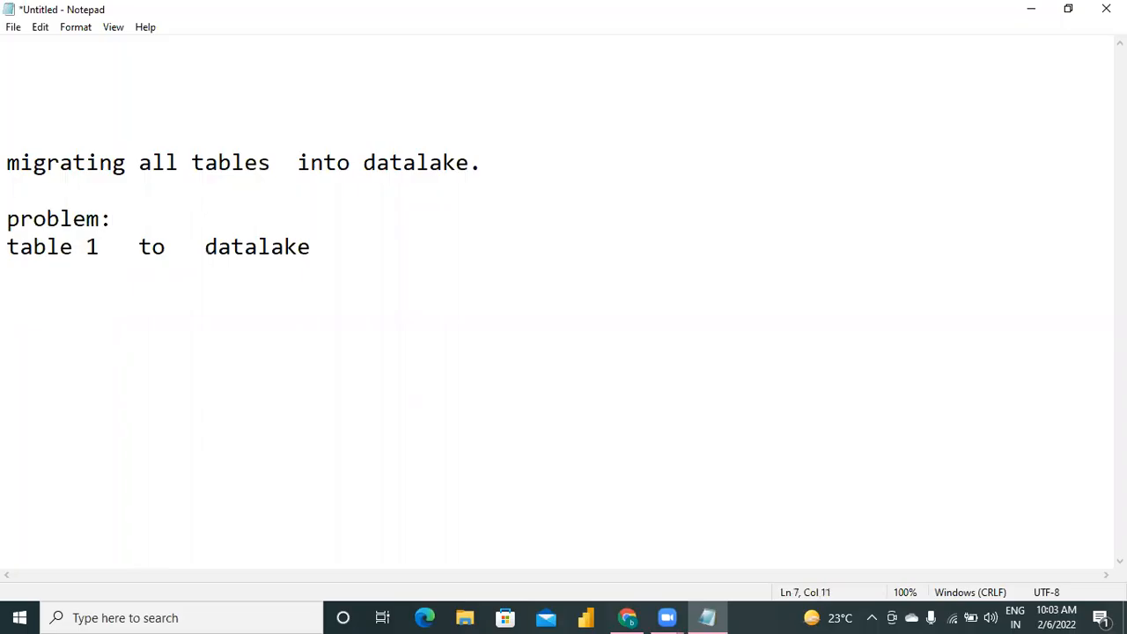
text(schem)
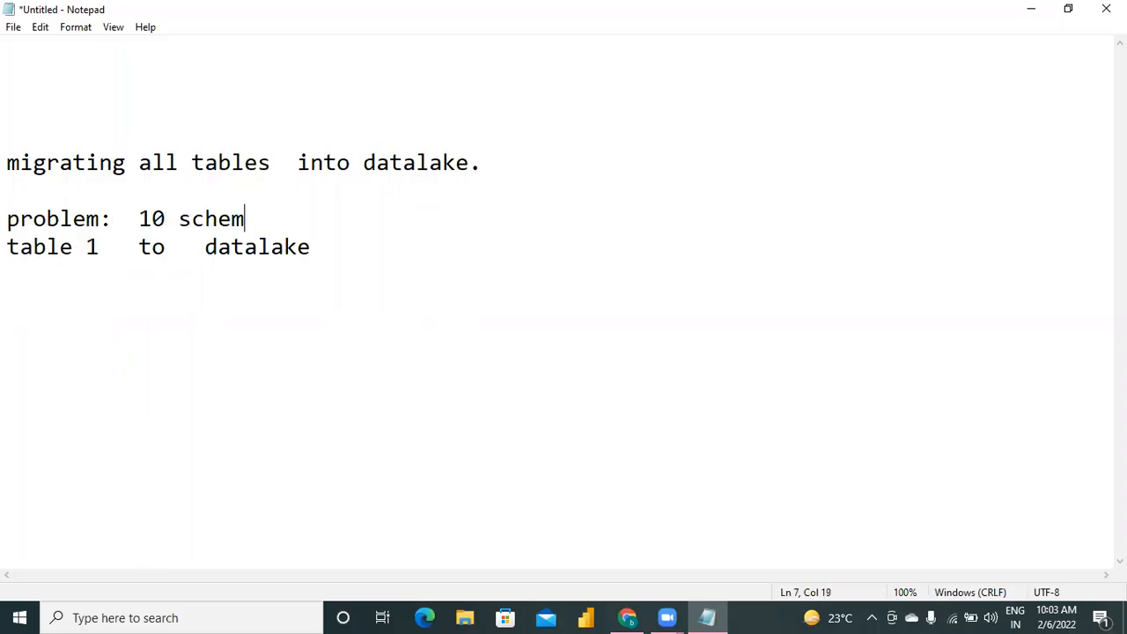
text(as.)
key(Return)
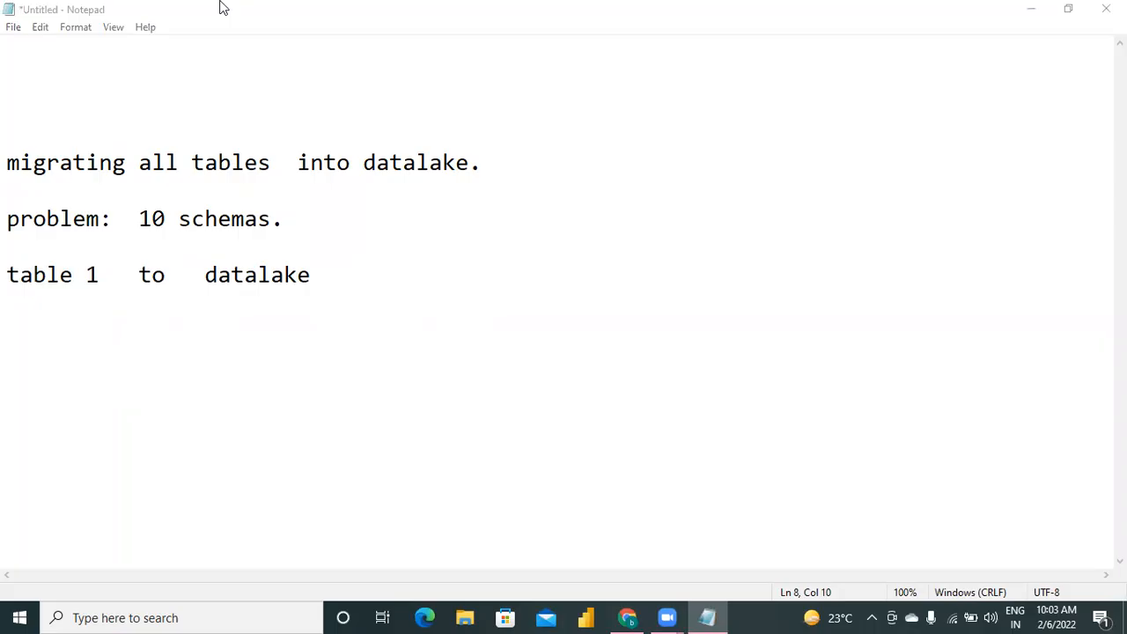
Add the indented line "under each schema, 20 tables ---> 200 tables." beneath the problem statement.
click(221, 3)
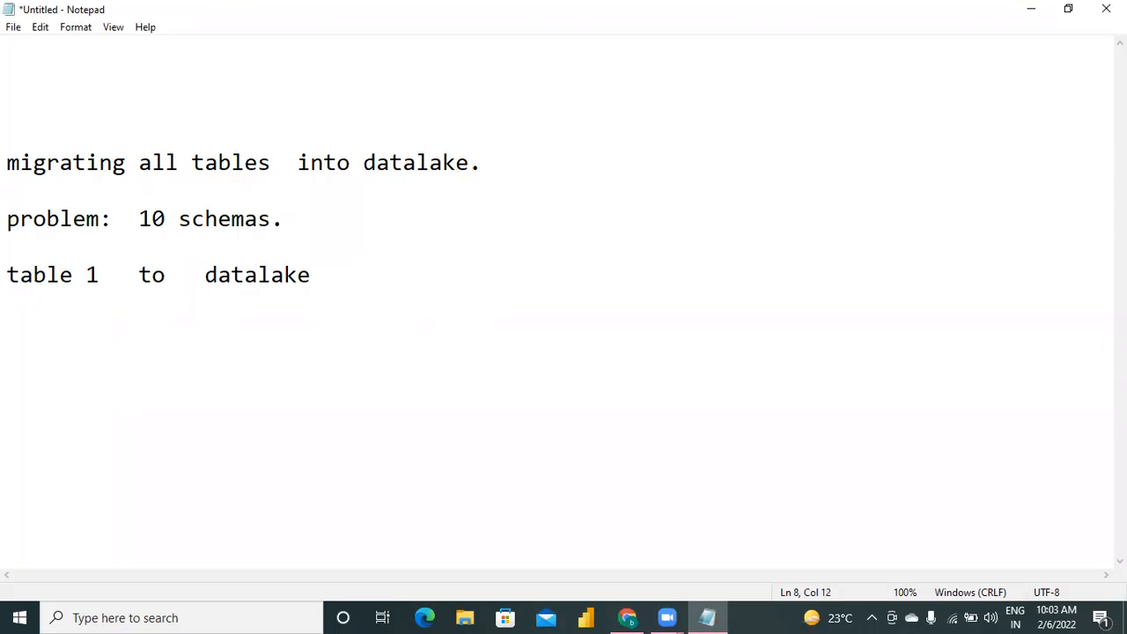
text(under each schema, )
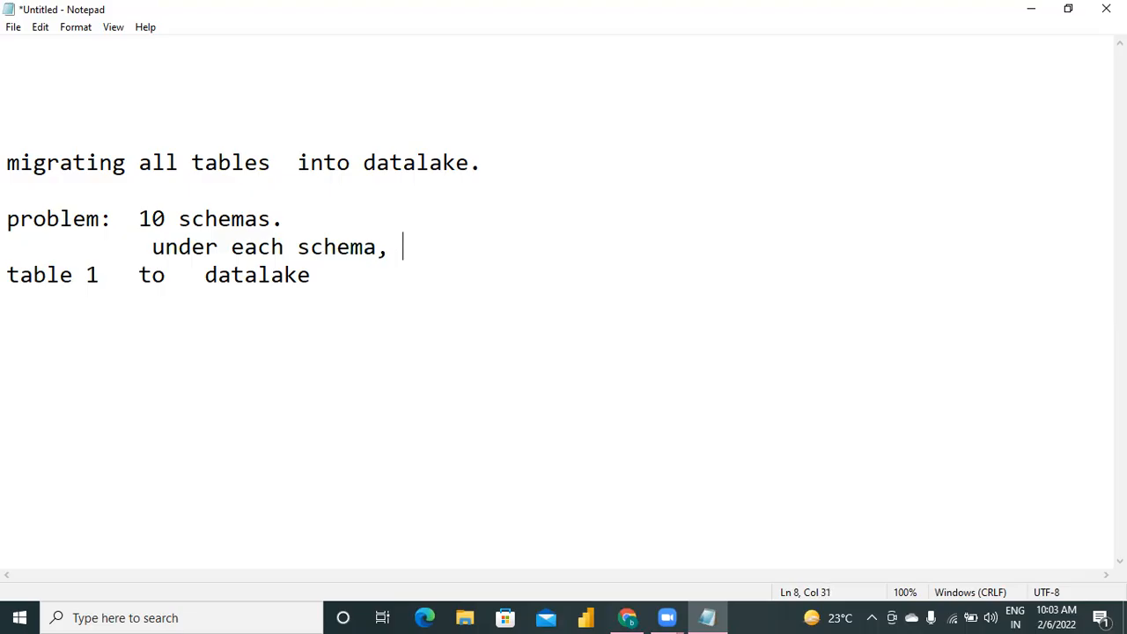
text(20 tab)
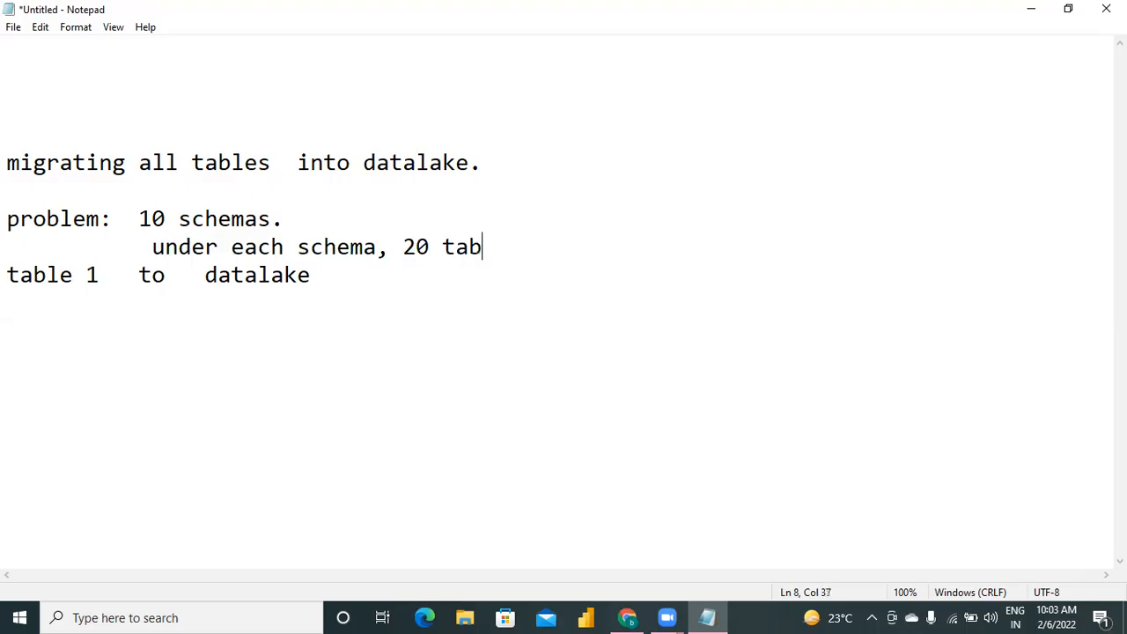
text(les ---> 200 tables.)
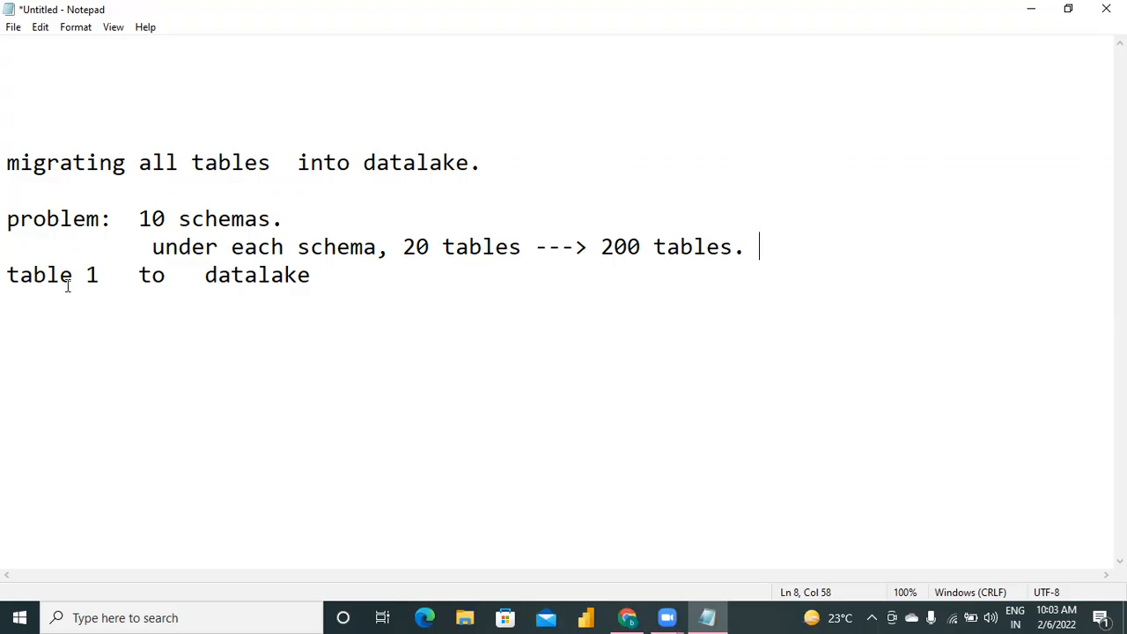
Add a "solution:" label below the table 1 line, leaving one blank line between them.
click(9, 274)
key(shift+End)
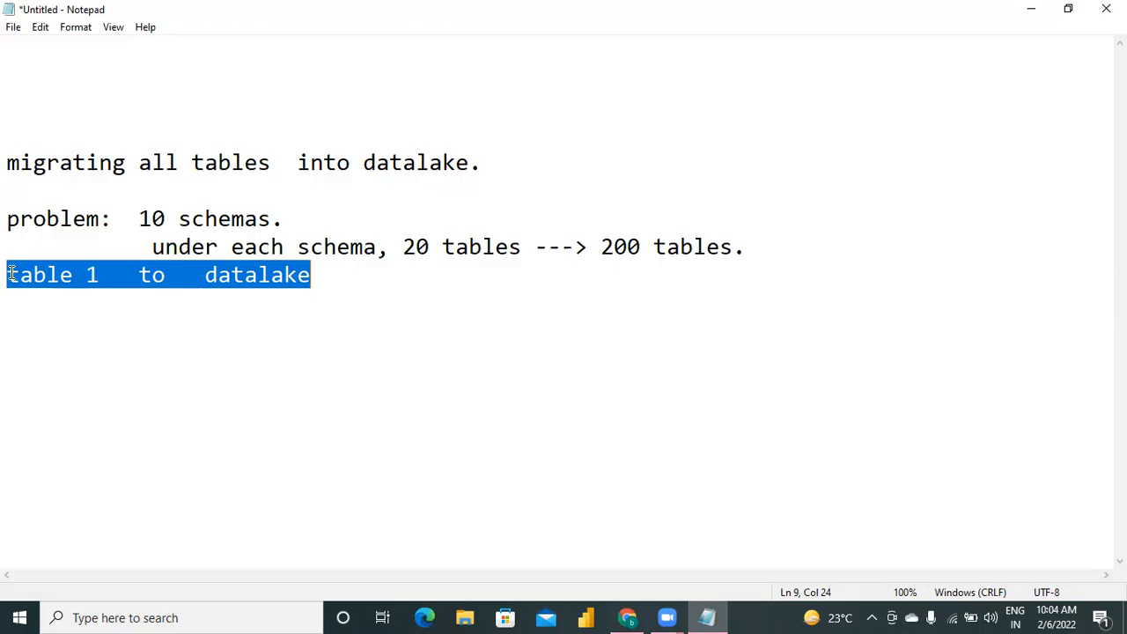
click(324, 276)
key(Return)
key(Return)
text(solution:)
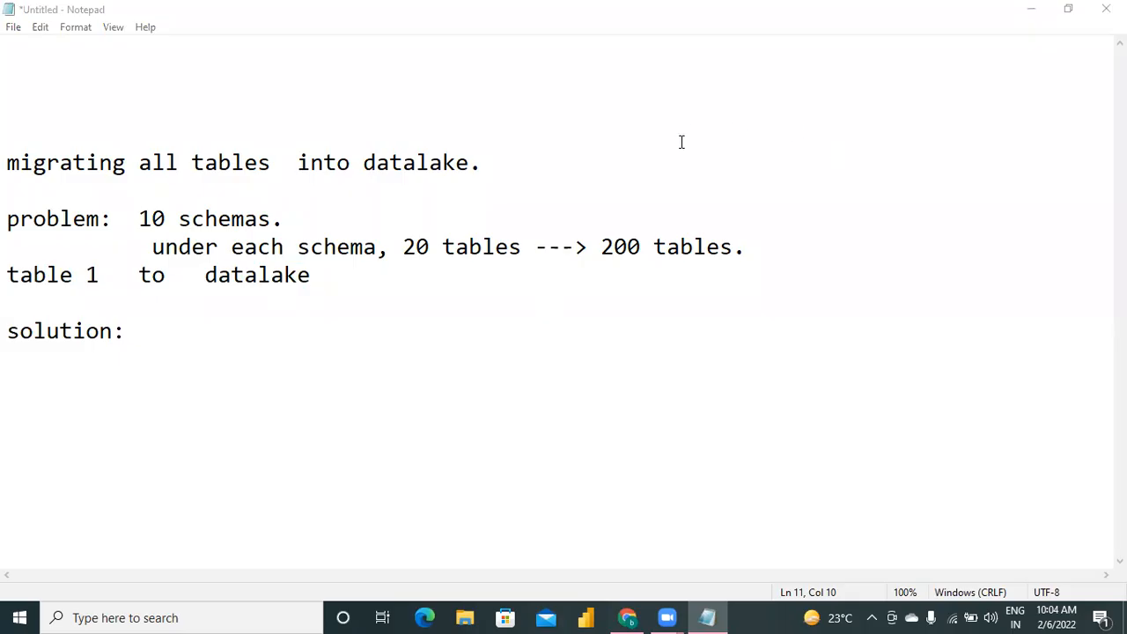
Complete the solution line with "parameterization at dataset level." and start a new line.
click(174, 330)
drag(140, 221, 759, 257)
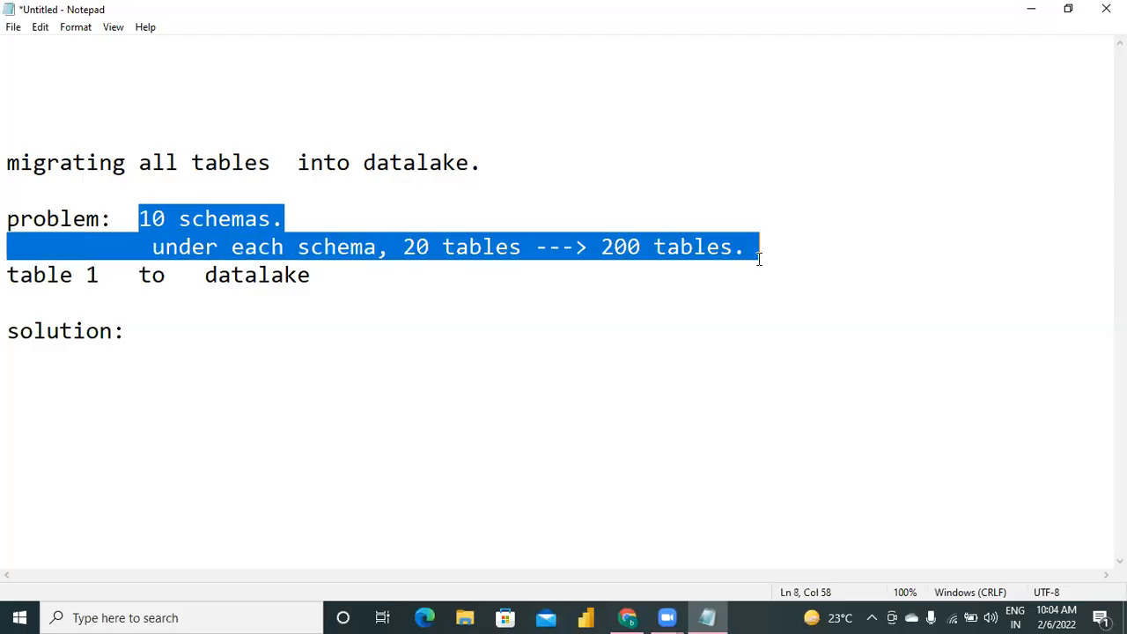
click(149, 335)
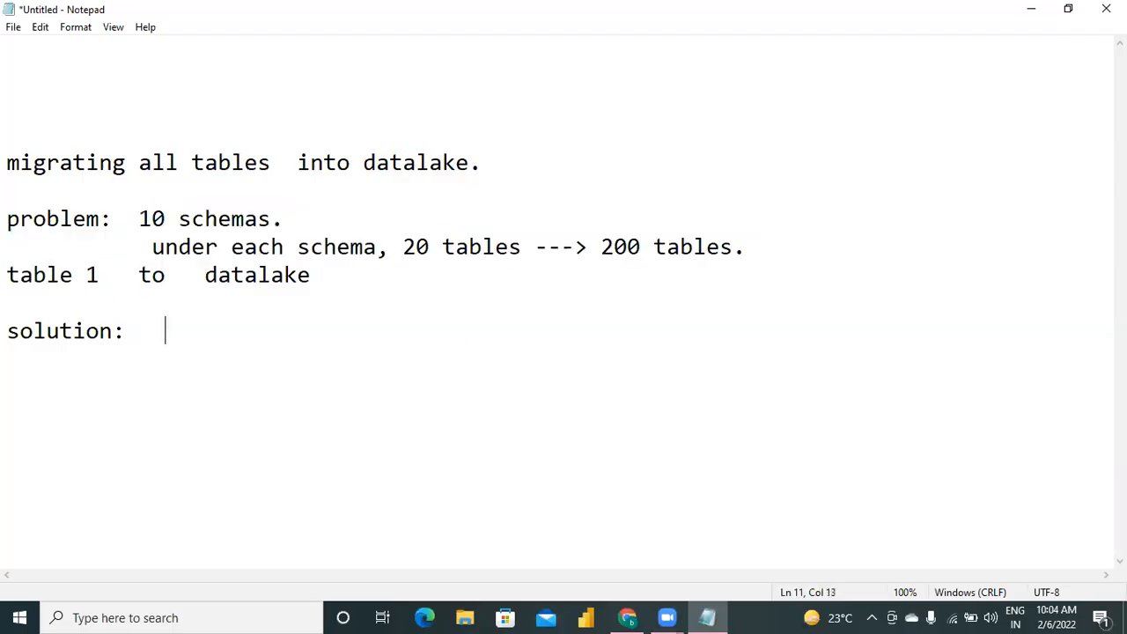
text(parame)
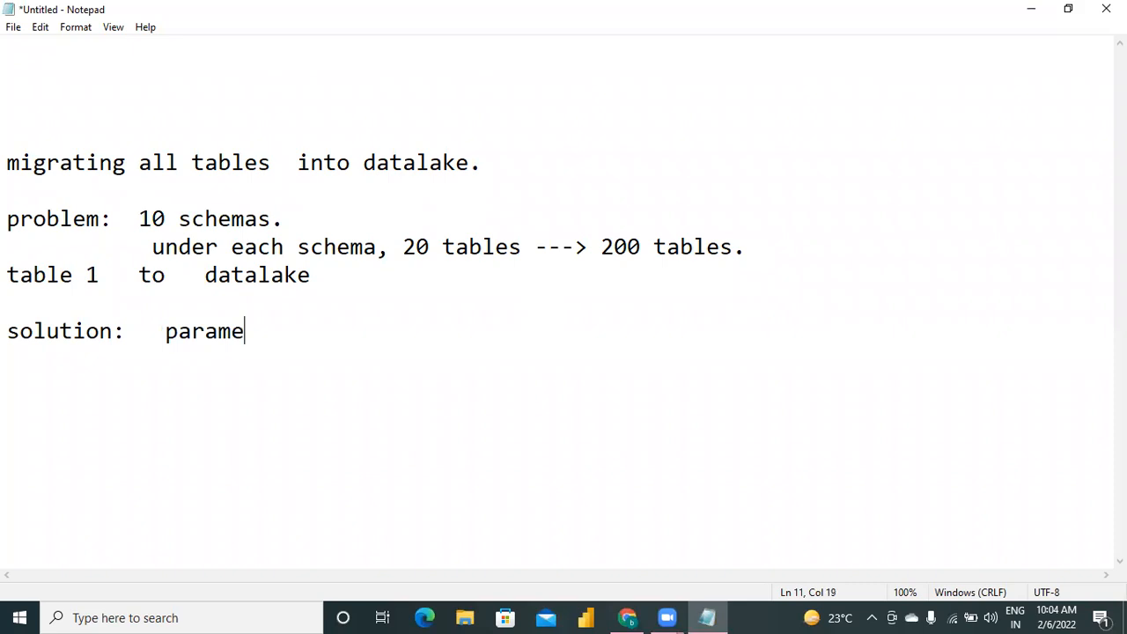
text(terization )
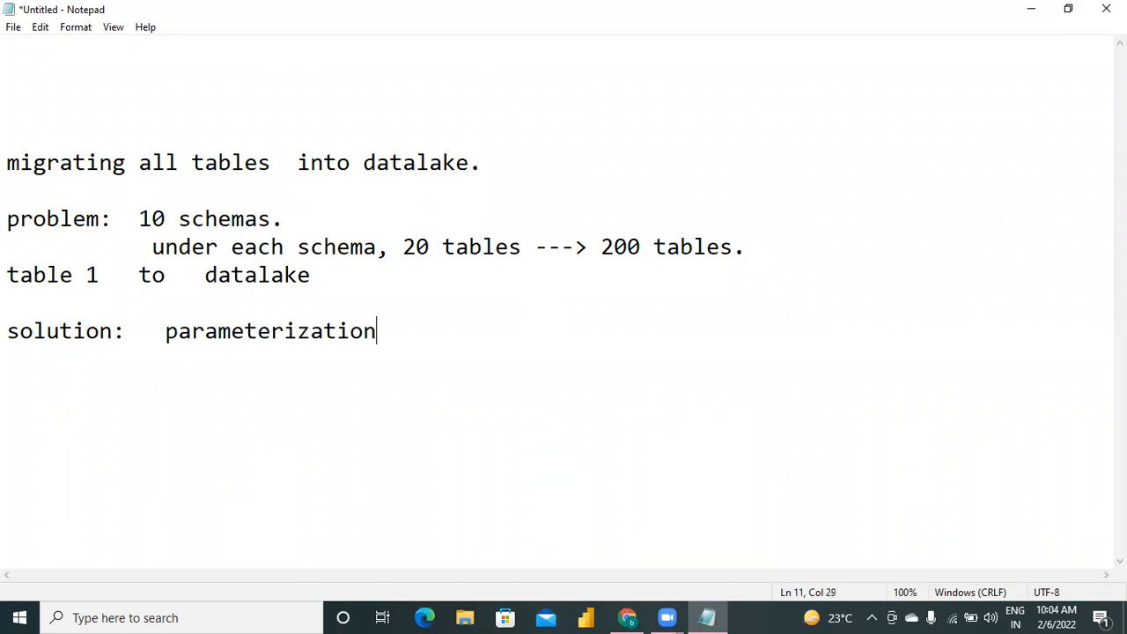
text( at dataset lake)
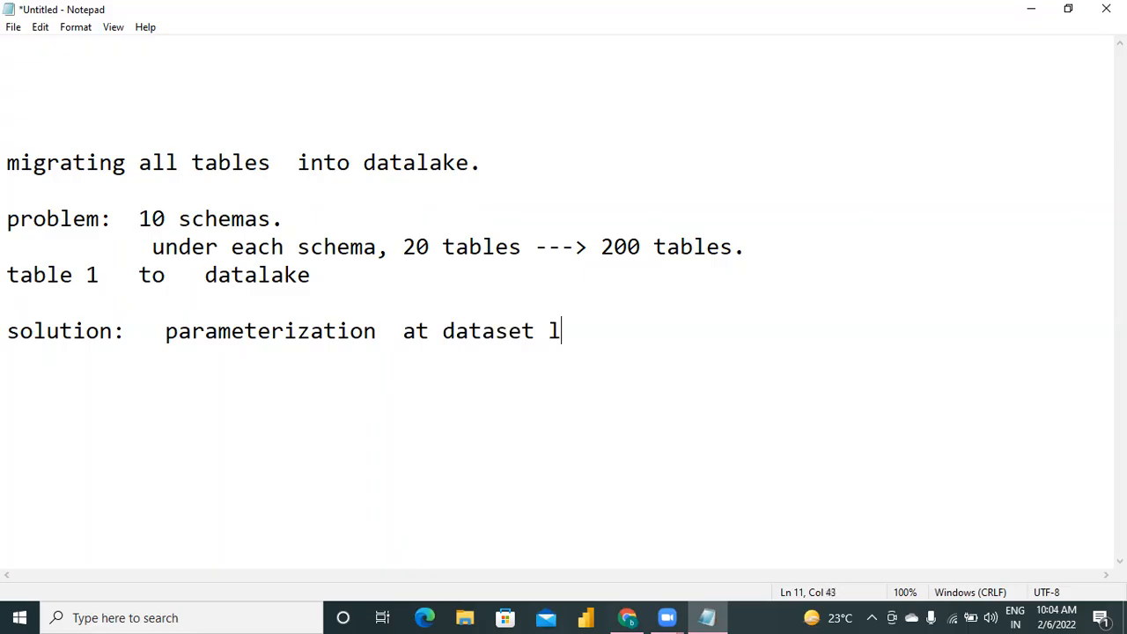
key(BackSpace)
key(BackSpace)
key(BackSpace)
text(evel.)
key(Return)
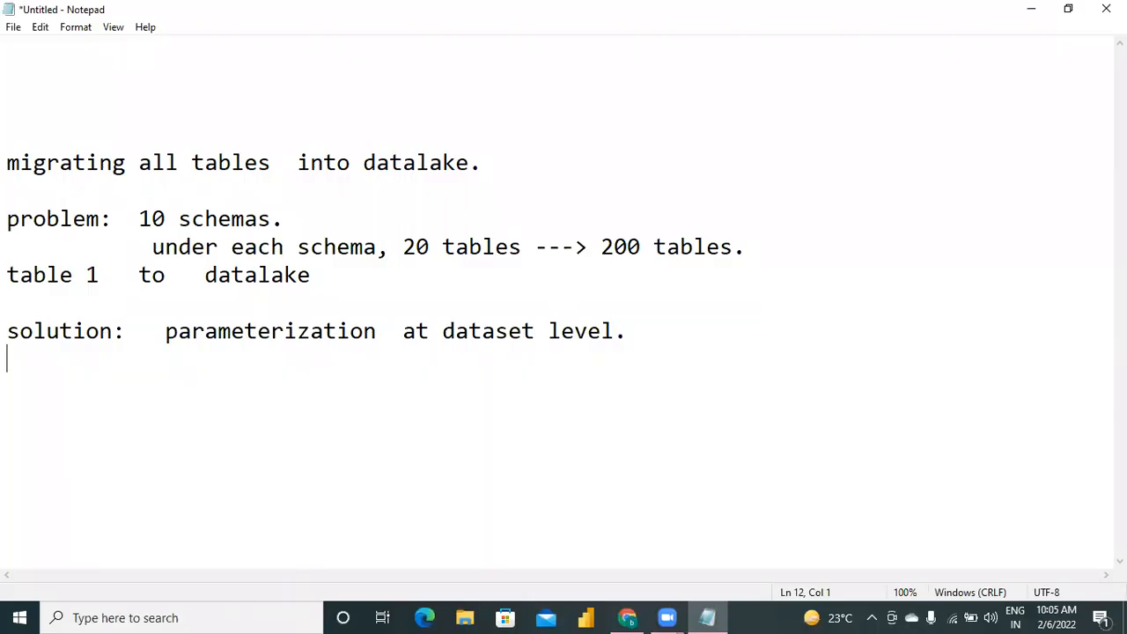
Write the indented point "---> with single pipeline, can migrate all tables data into datalake." under the solution.
text(--->  with)
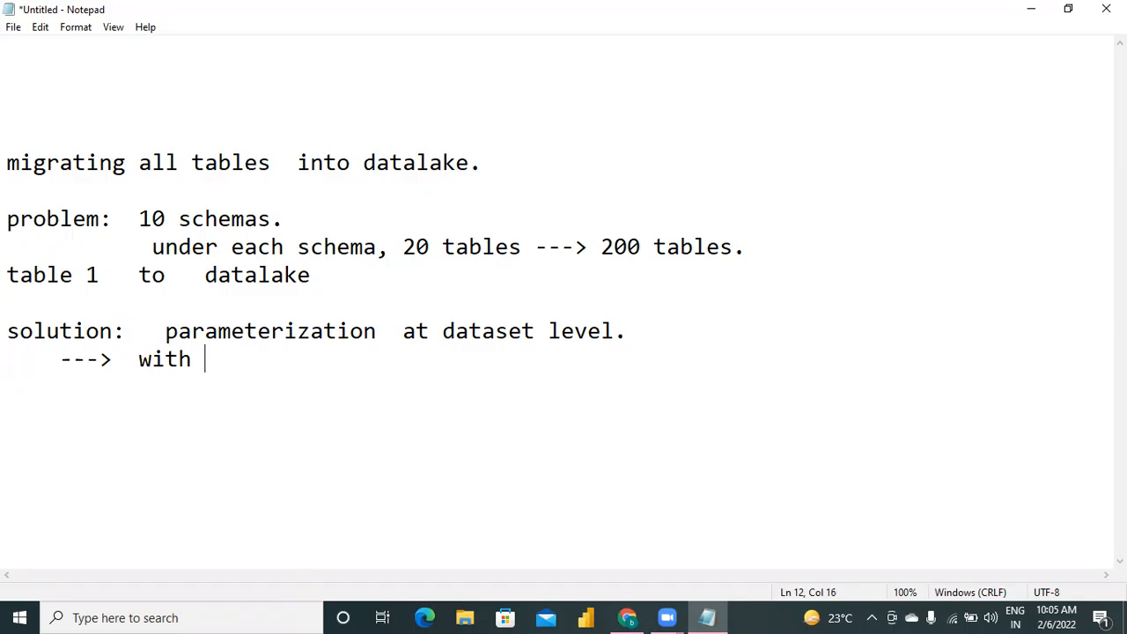
text(singl)
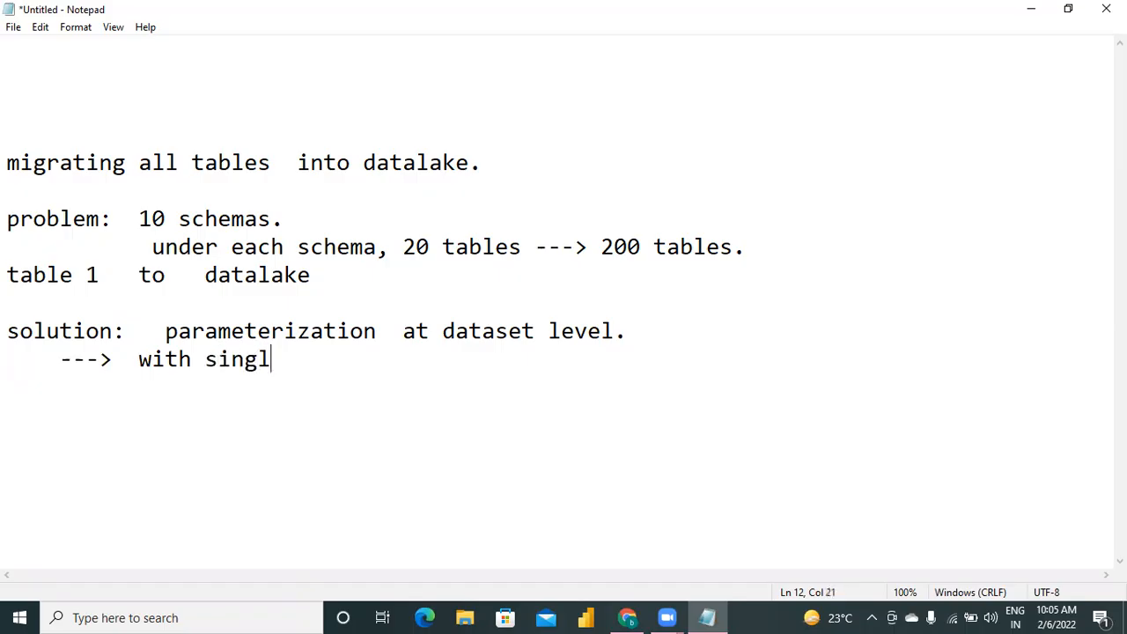
text(e pipe)
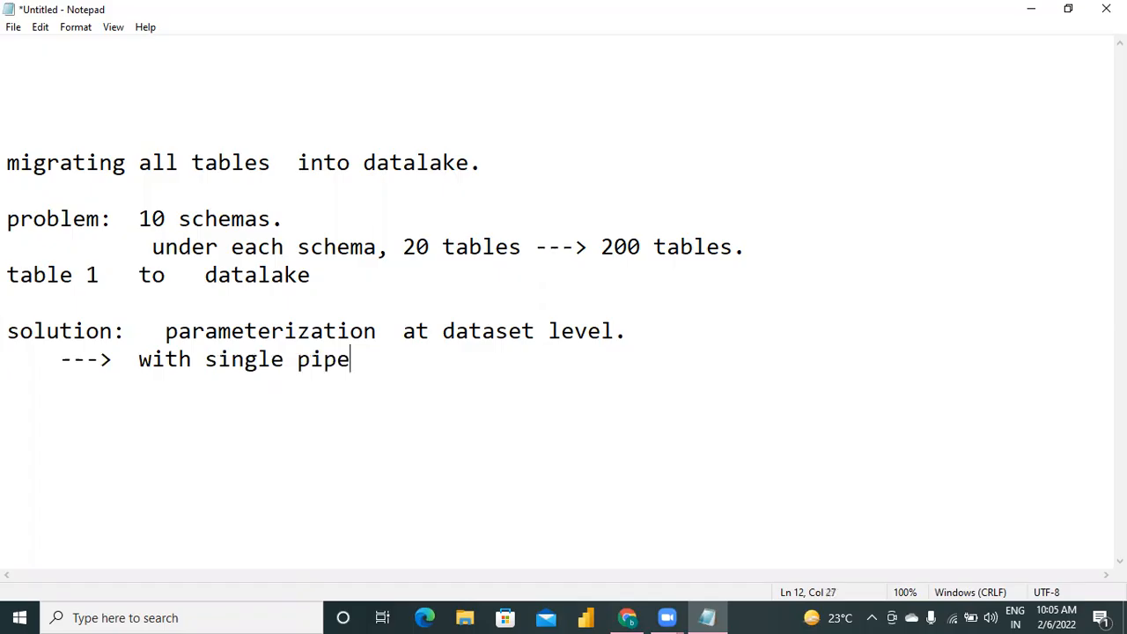
text(line, can migrate)
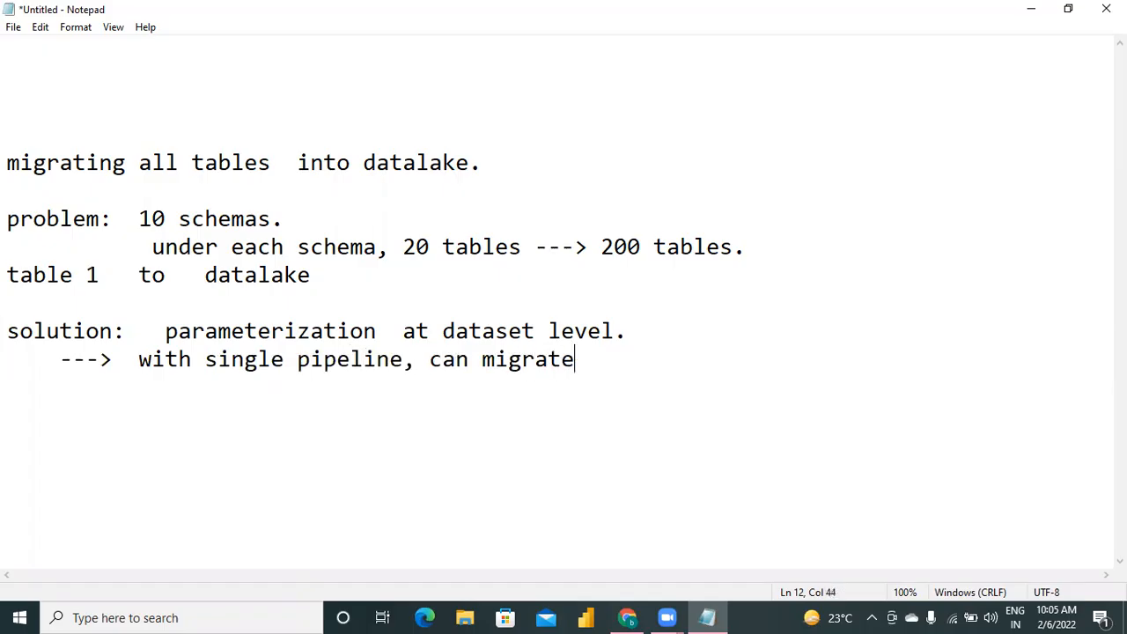
text( all tables )
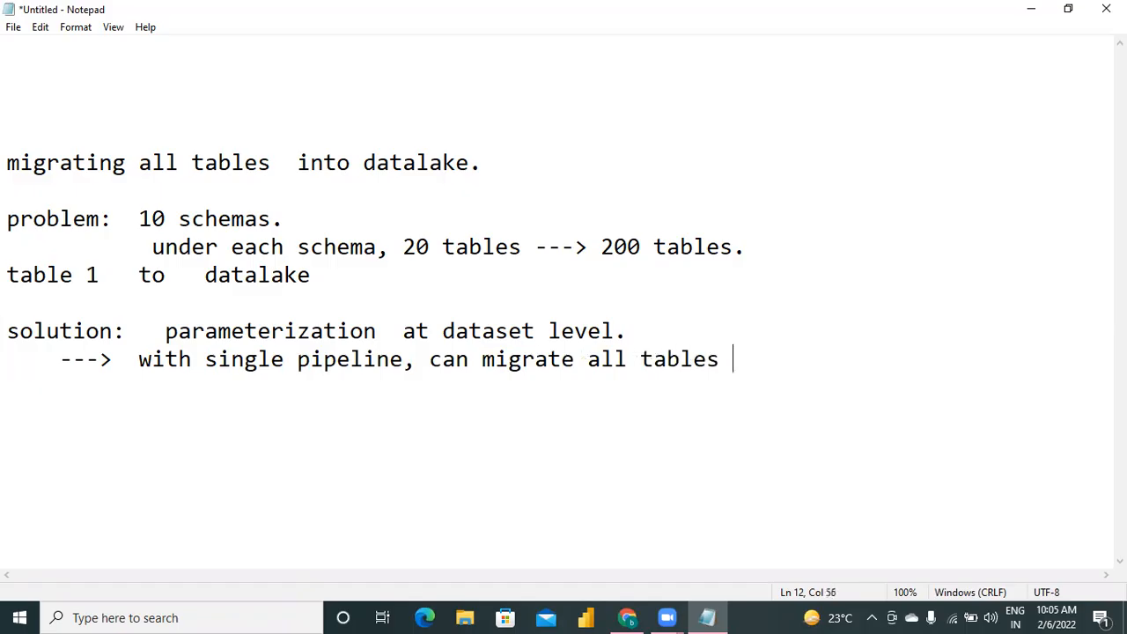
text(data into d)
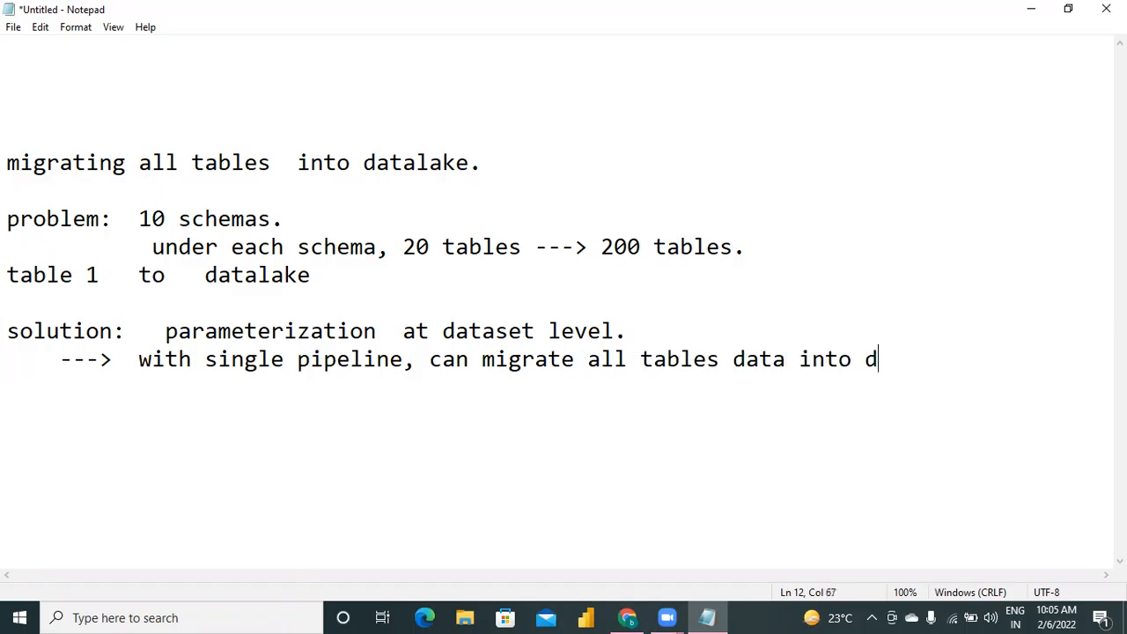
text(atalake.)
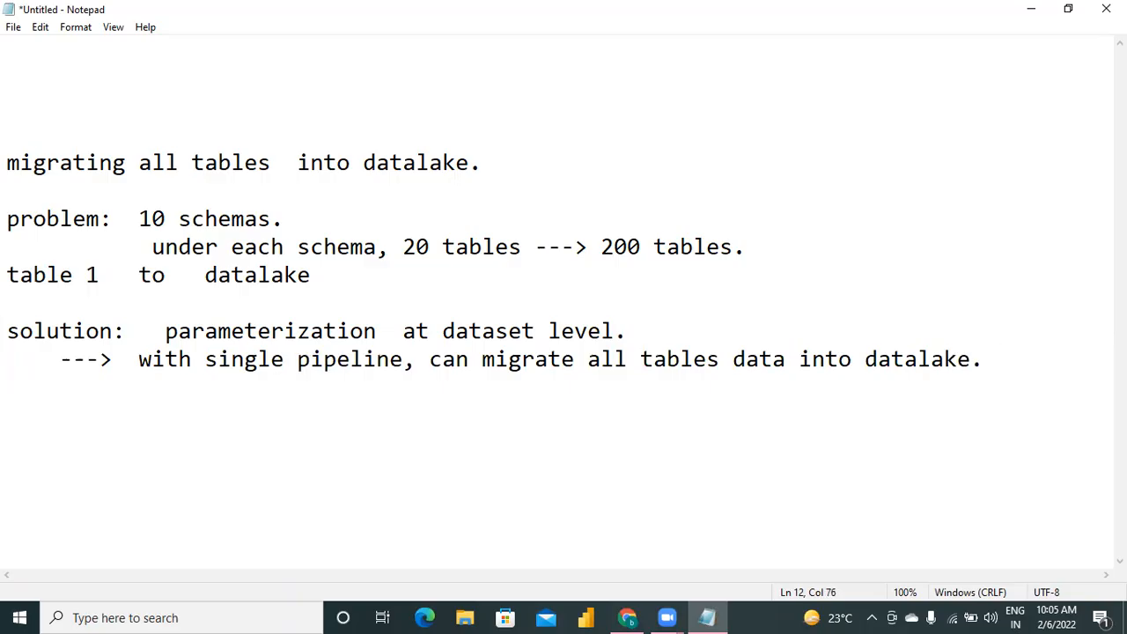
Close the notes with a long dashed separator line below the solution.
key(Return)
text(------------------------------------------------------------------------------)
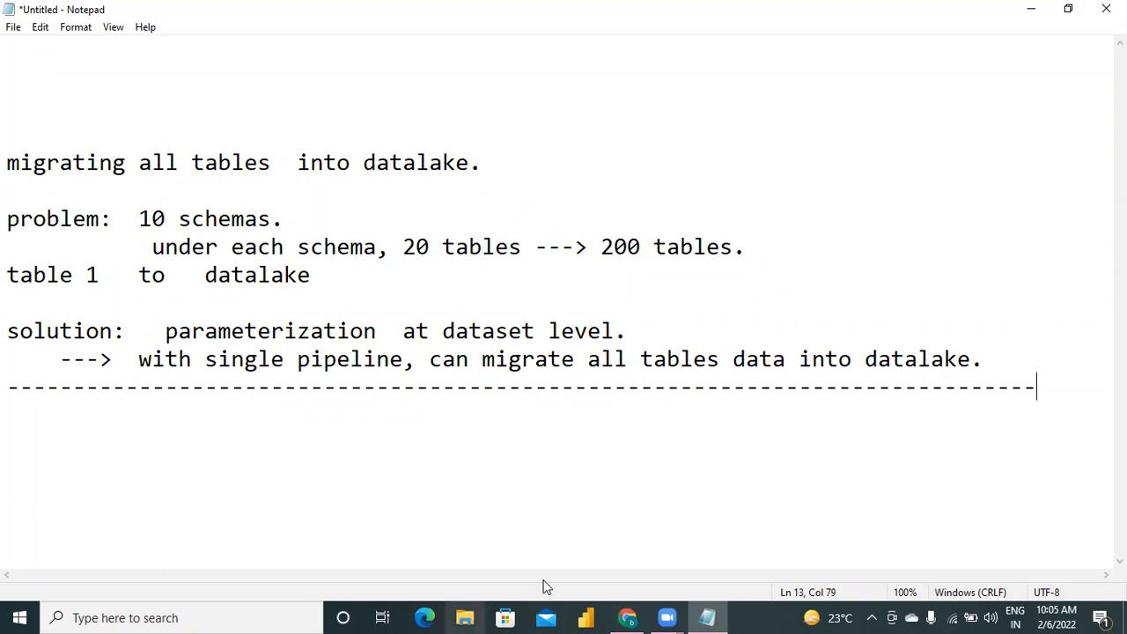
Switch to the Azure portal in Chrome and open the mydb SQL database.
click(627, 617)
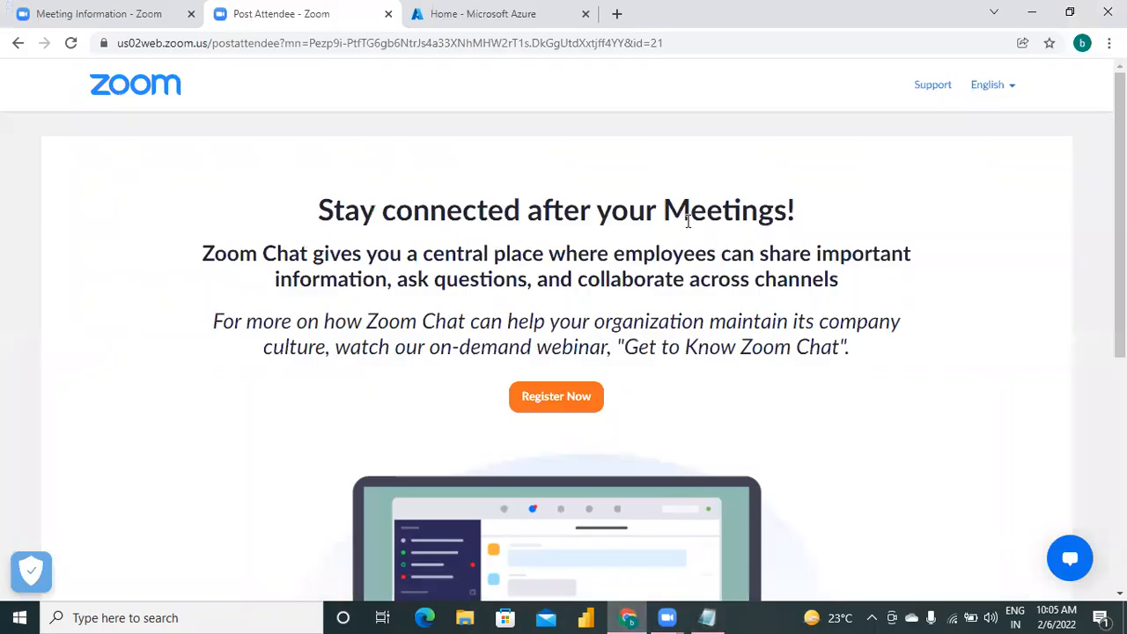
click(490, 31)
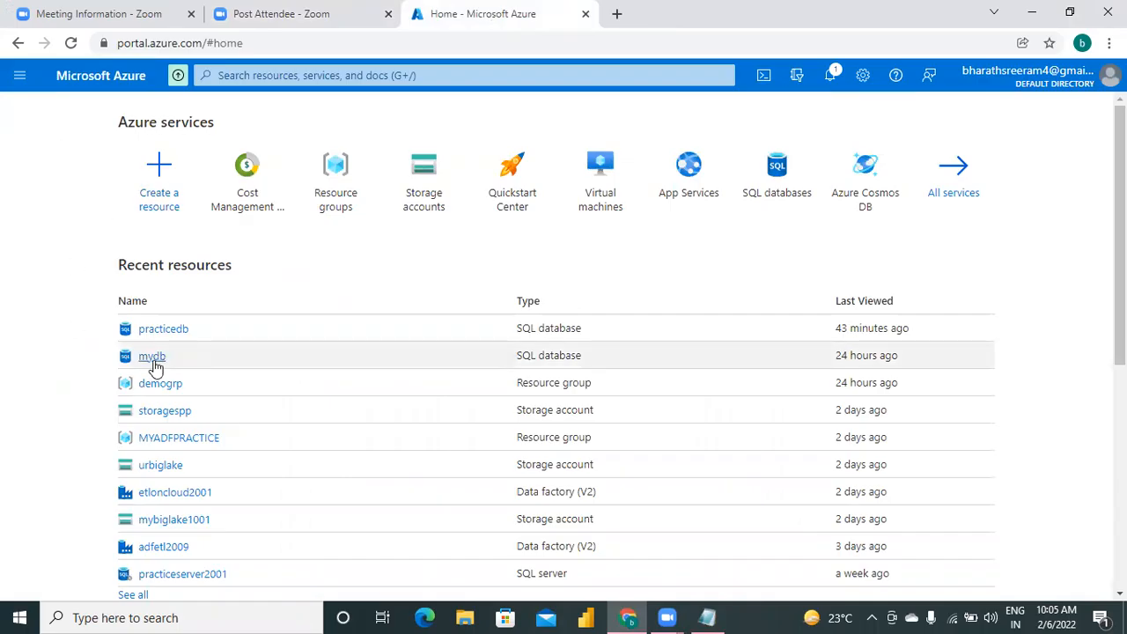
mouse_move(151, 368)
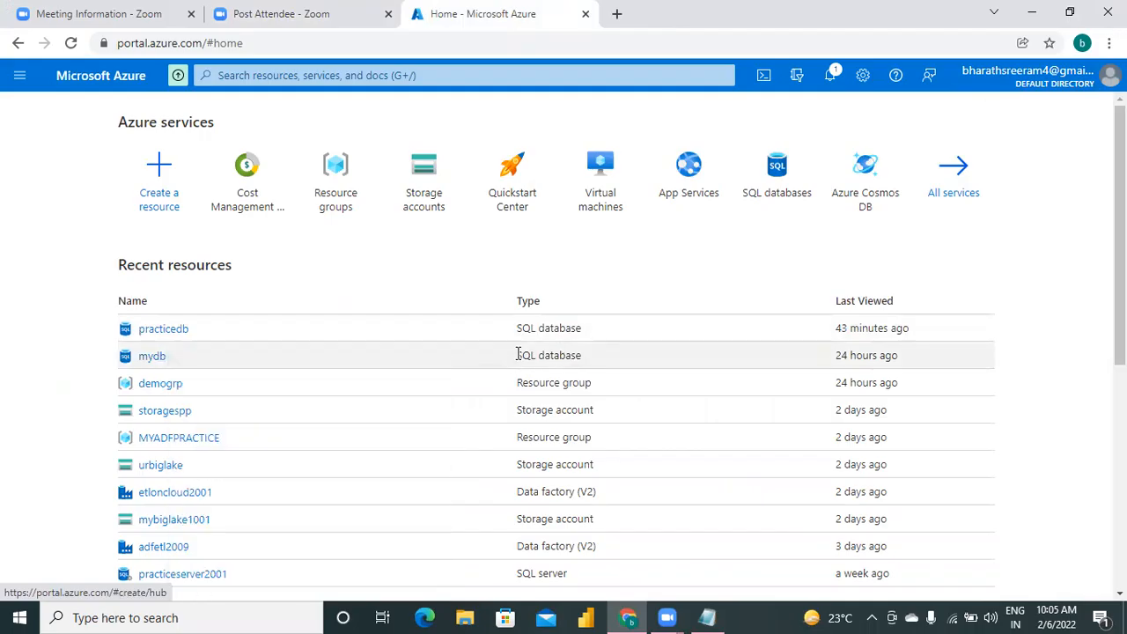
click(151, 357)
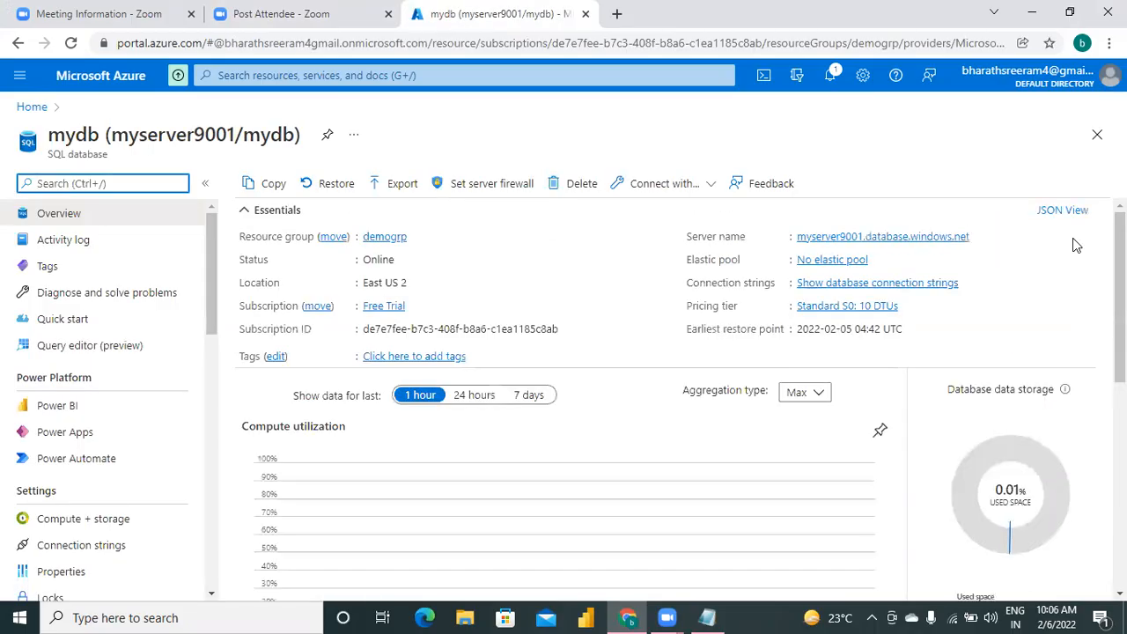
Sign in to mydb's query editor with the prefilled SQL server credentials and expand its list of tables.
click(95, 349)
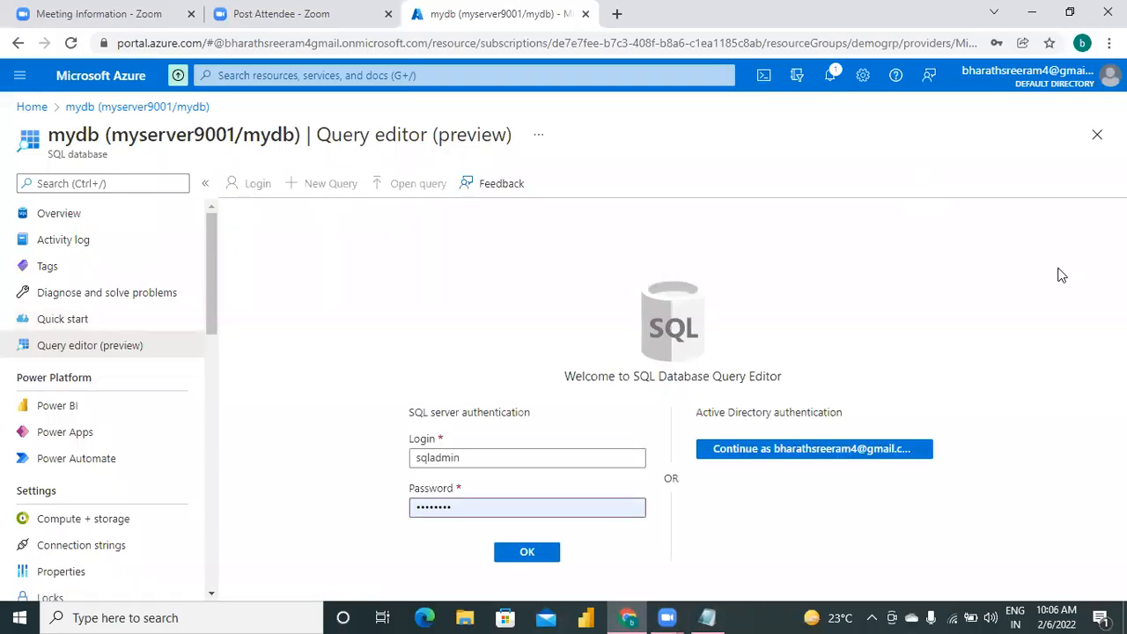
click(521, 557)
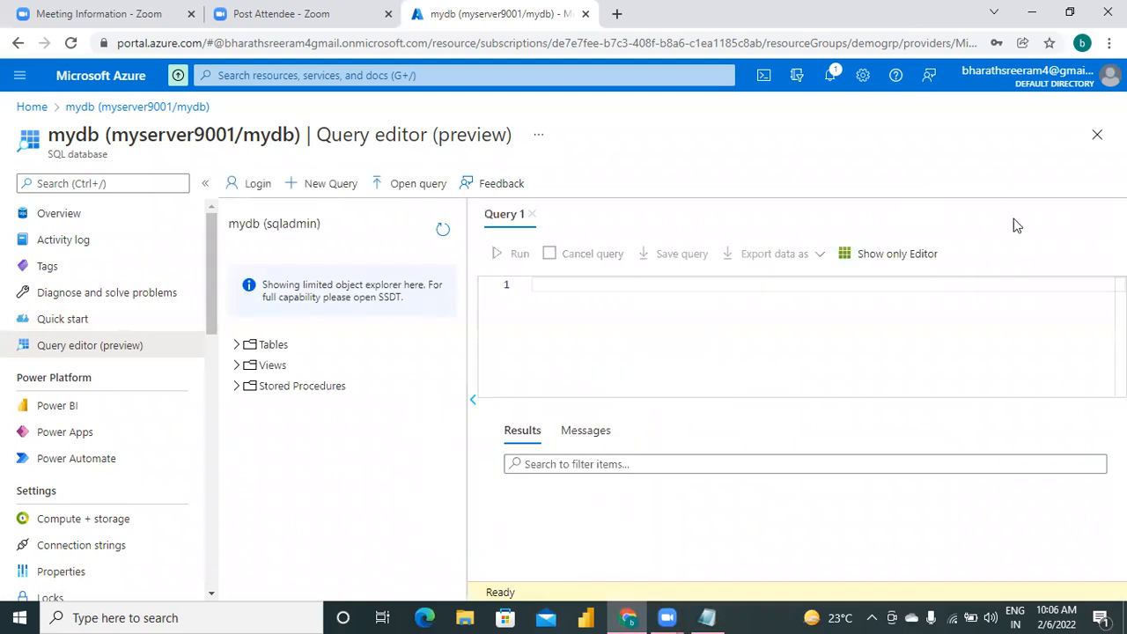
click(235, 346)
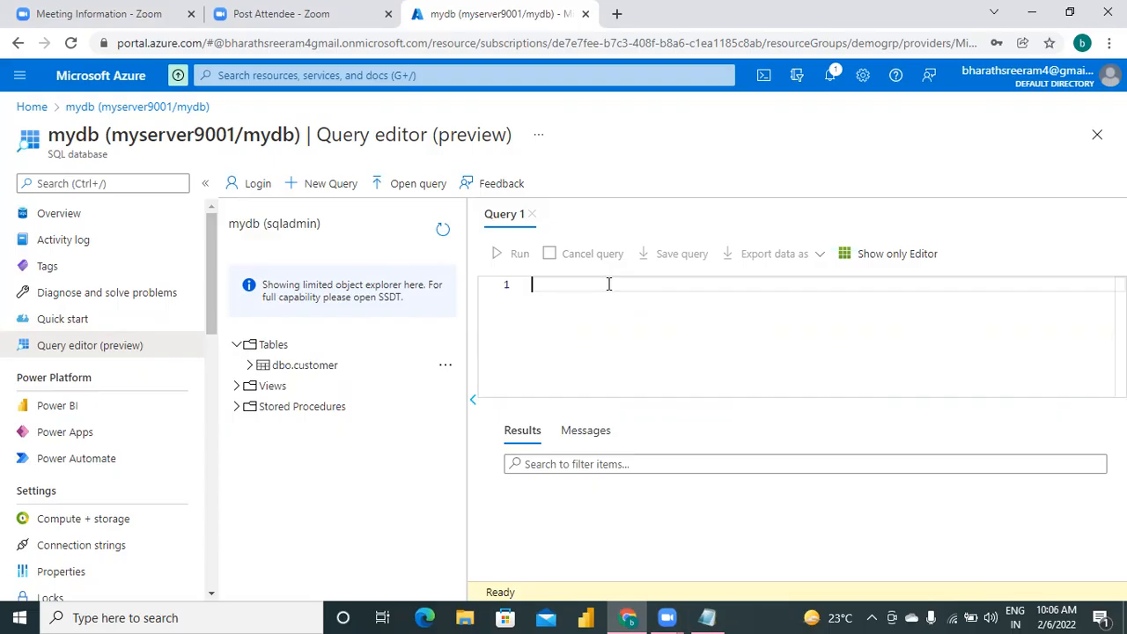
Query all rows of the customer table with "select * from [dbo].[customer];".
text(select * from )
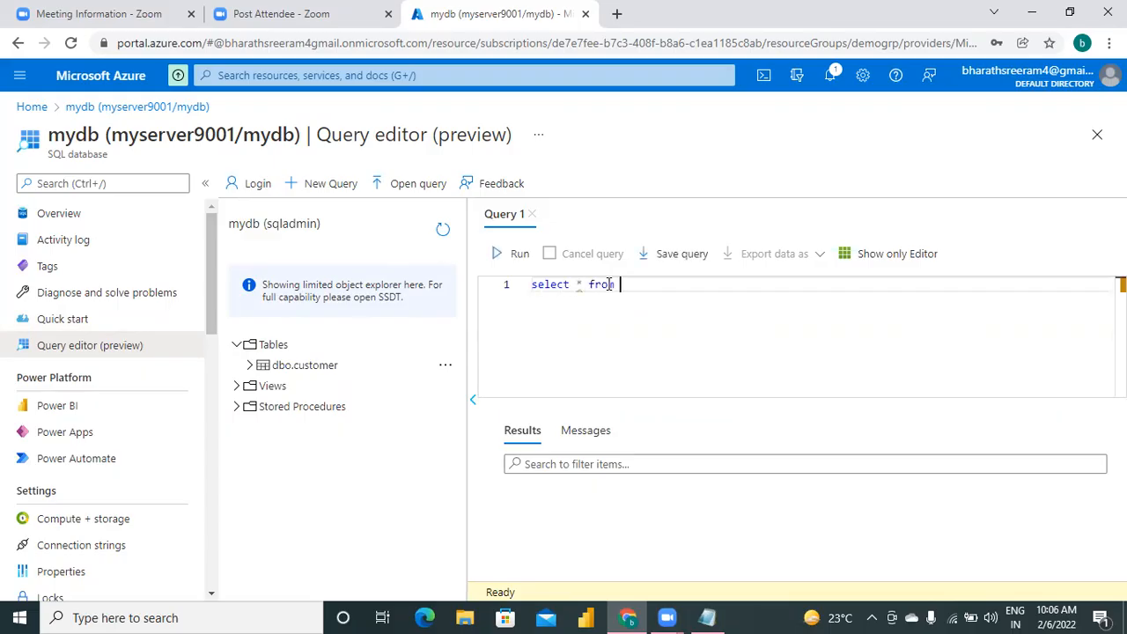
text([dbo].[cust)
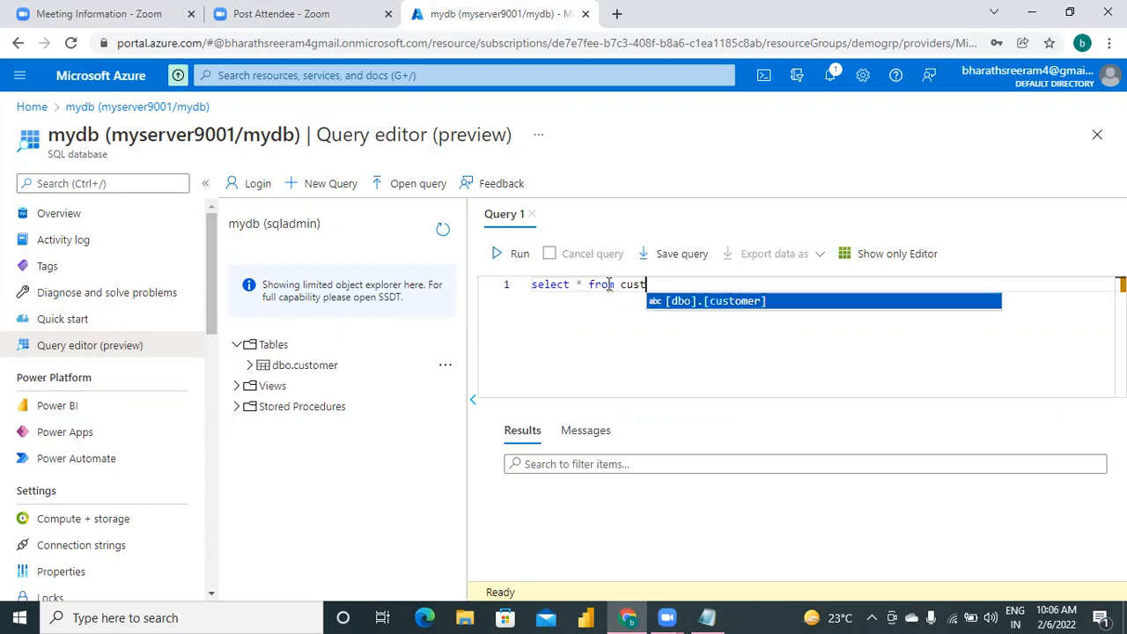
key(Return)
text(;)
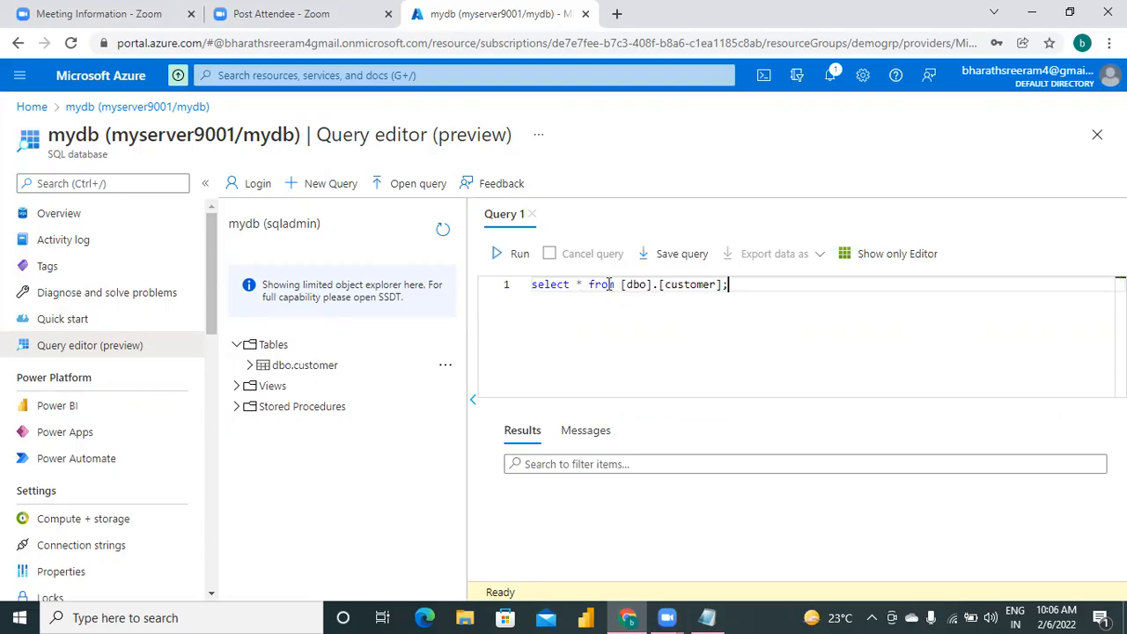
click(496, 257)
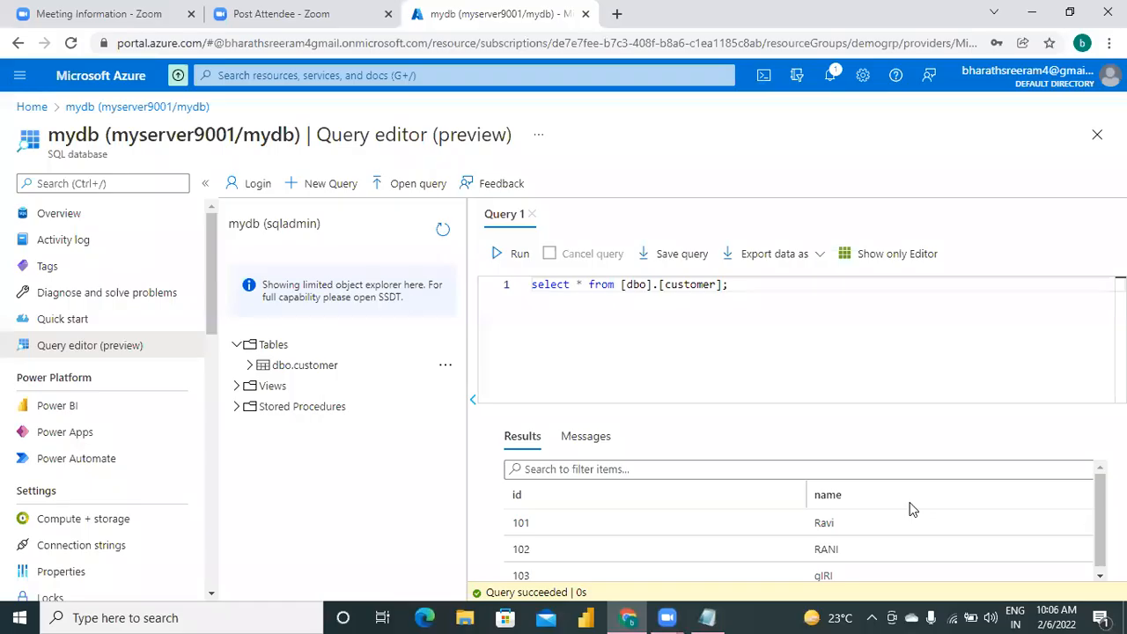
Switch to the Notepad notes and write "default schema in azure sql --> dbo" below the dashed line.
click(633, 585)
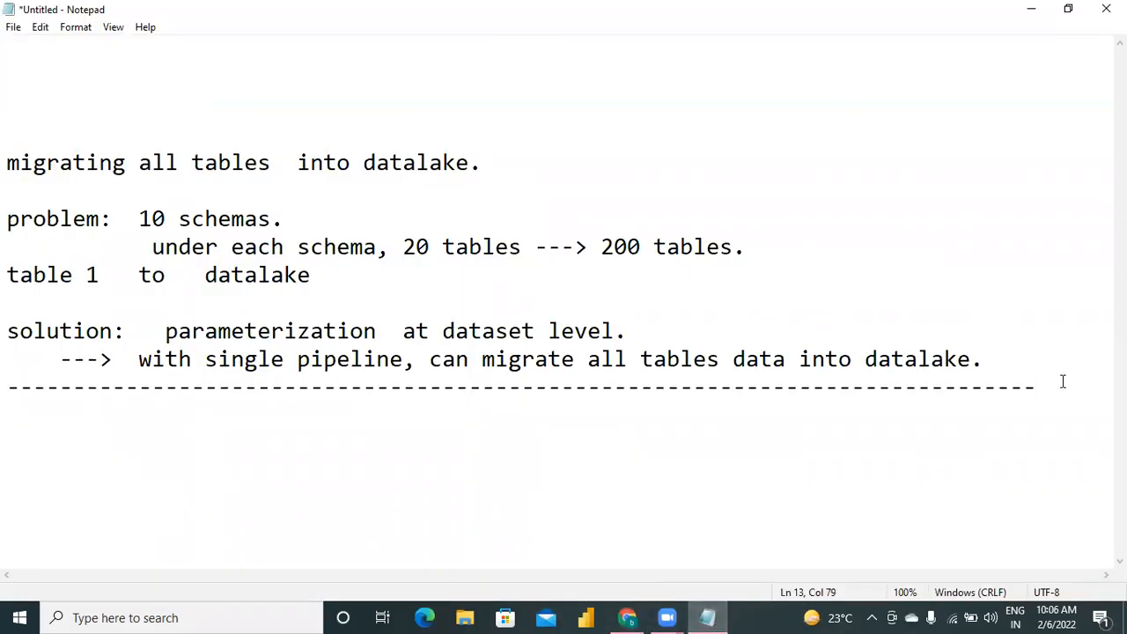
key(Return)
key(Return)
key(BackSpace)
text(defual)
key(BackSpace)
key(BackSpace)
key(BackSpace)
text(ault s)
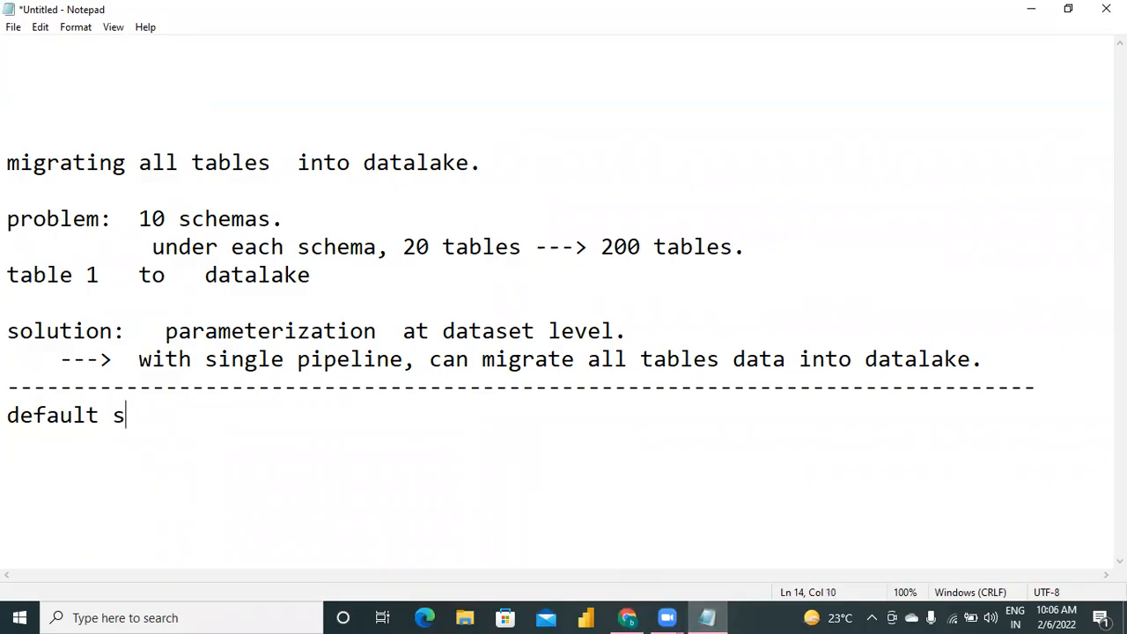
text(chema  )
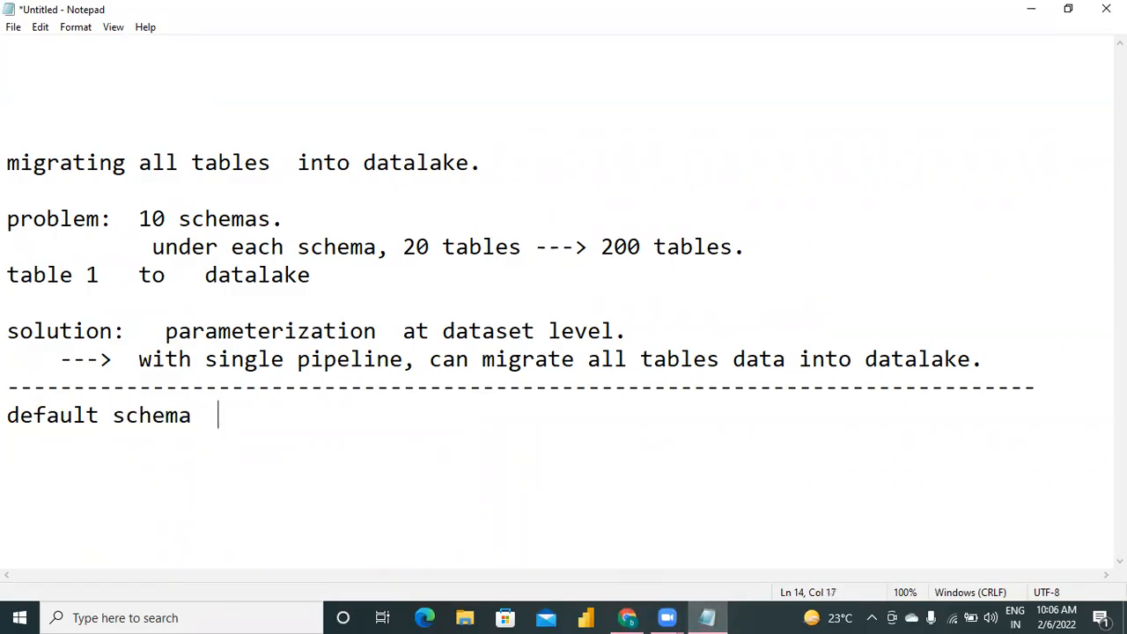
text(in azure sql -->)
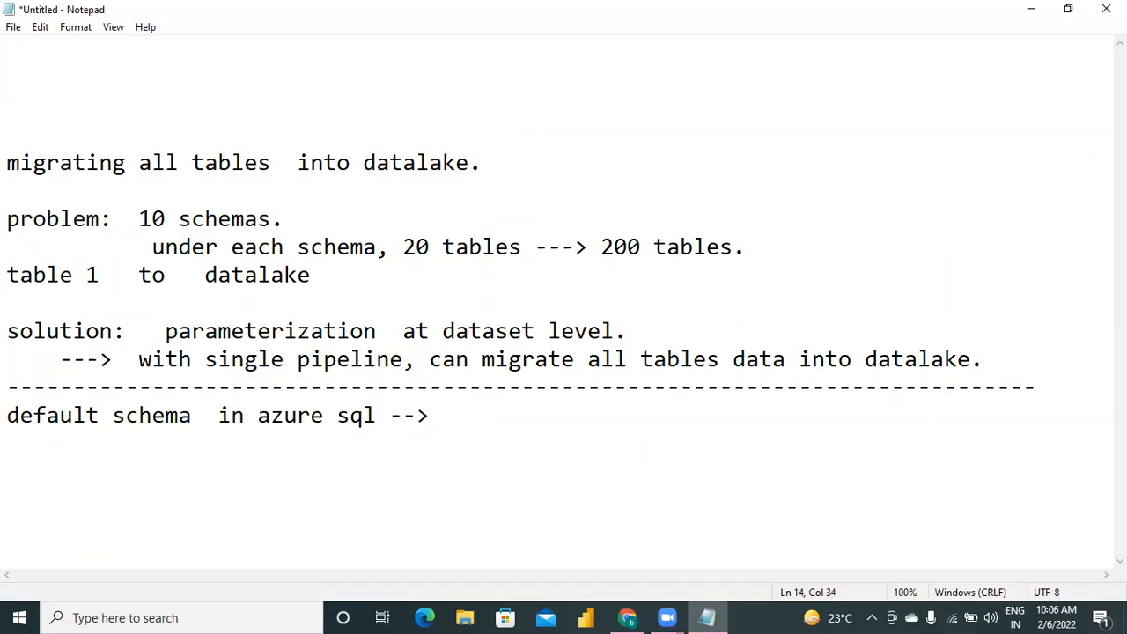
text( dbo)
Leave a blank line below the schema note and start the statement "create table employee(id int, name char(10),".
key(Return)
key(Return)
text(c)
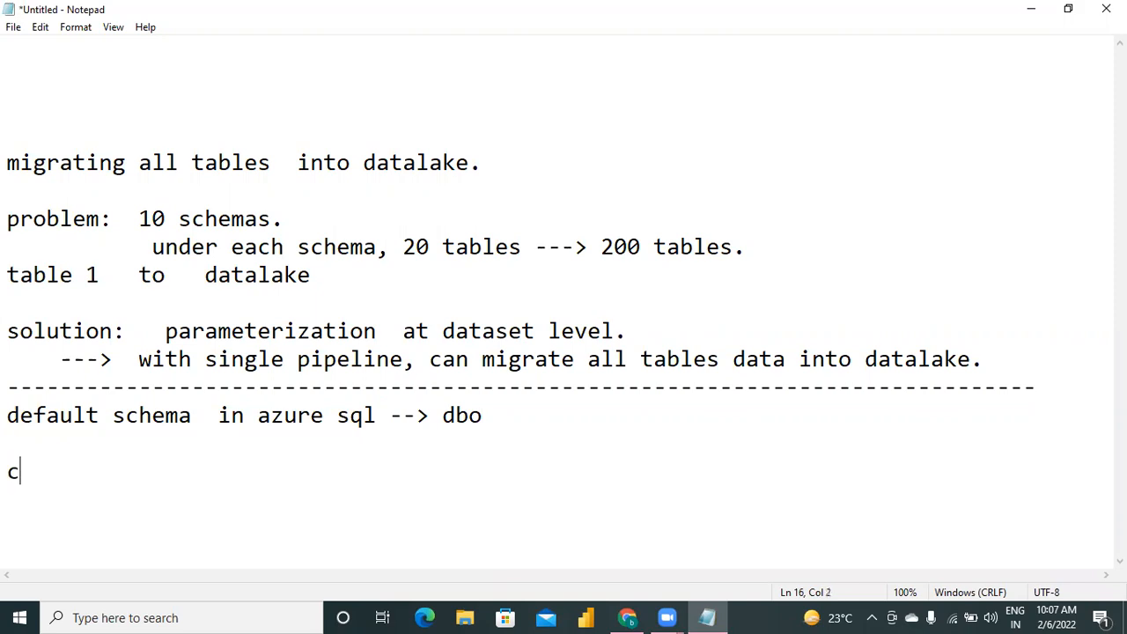
text(reate table )
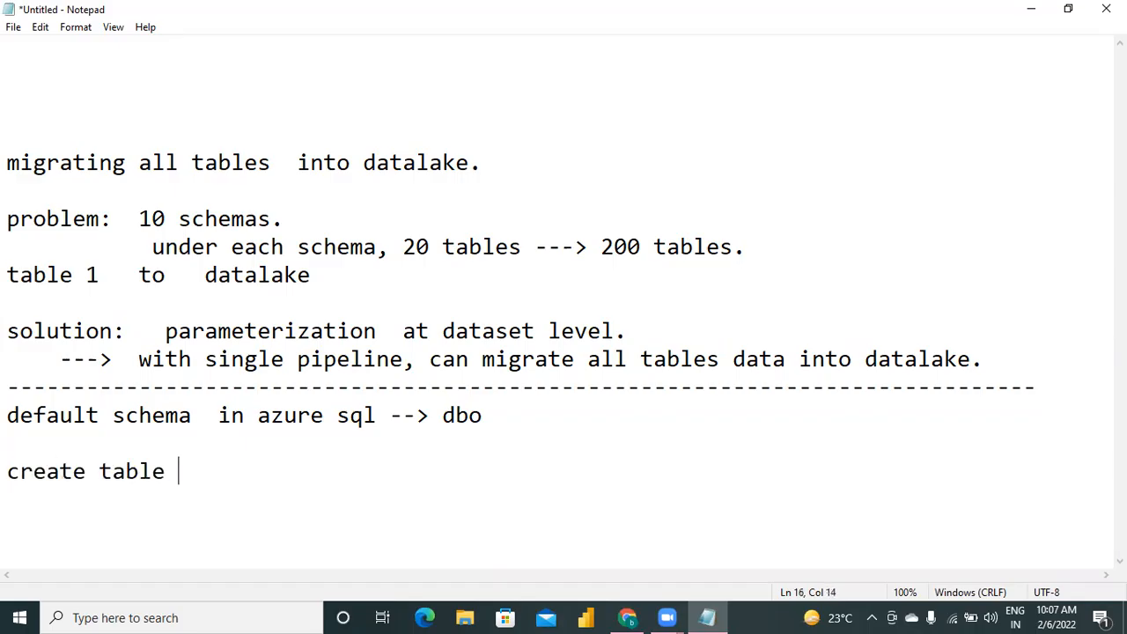
text(emplo)
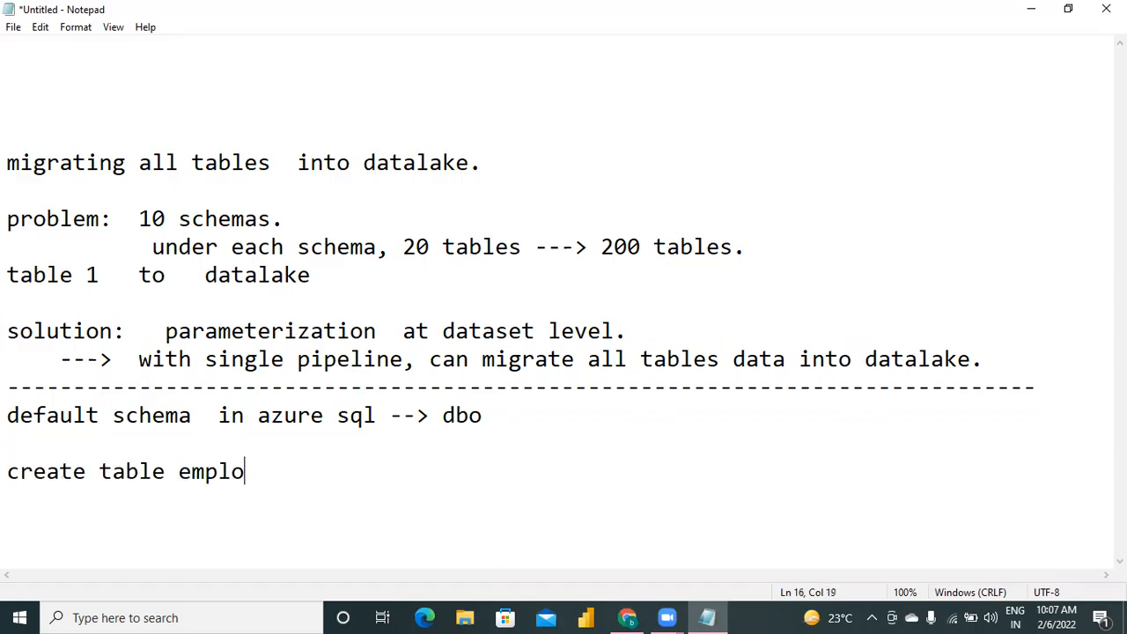
text(yee()
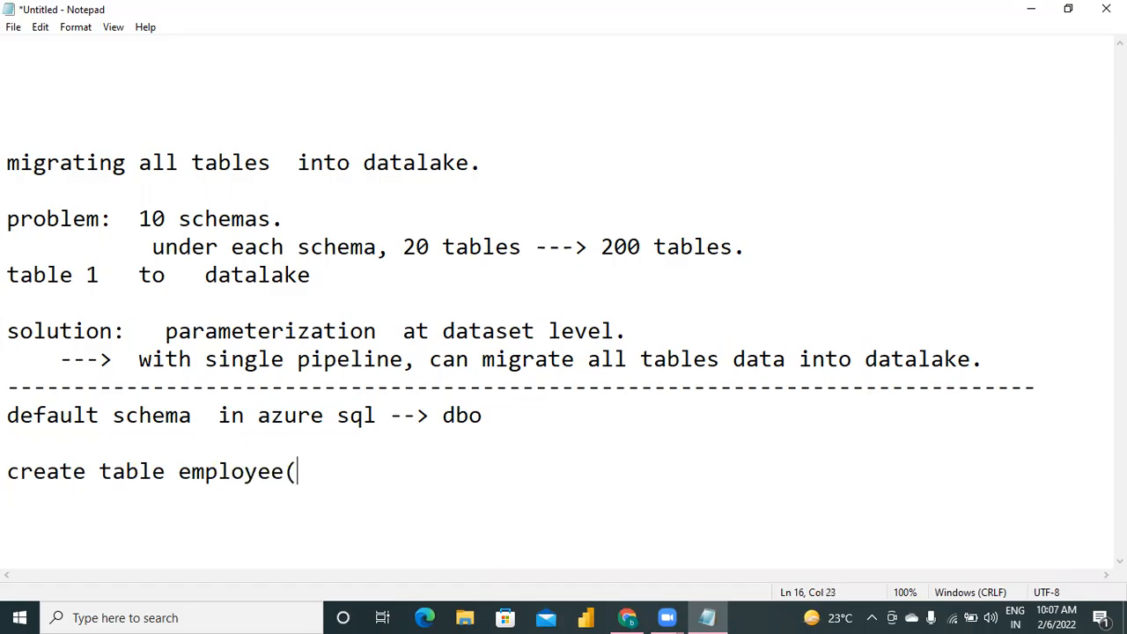
text(id int, name char)
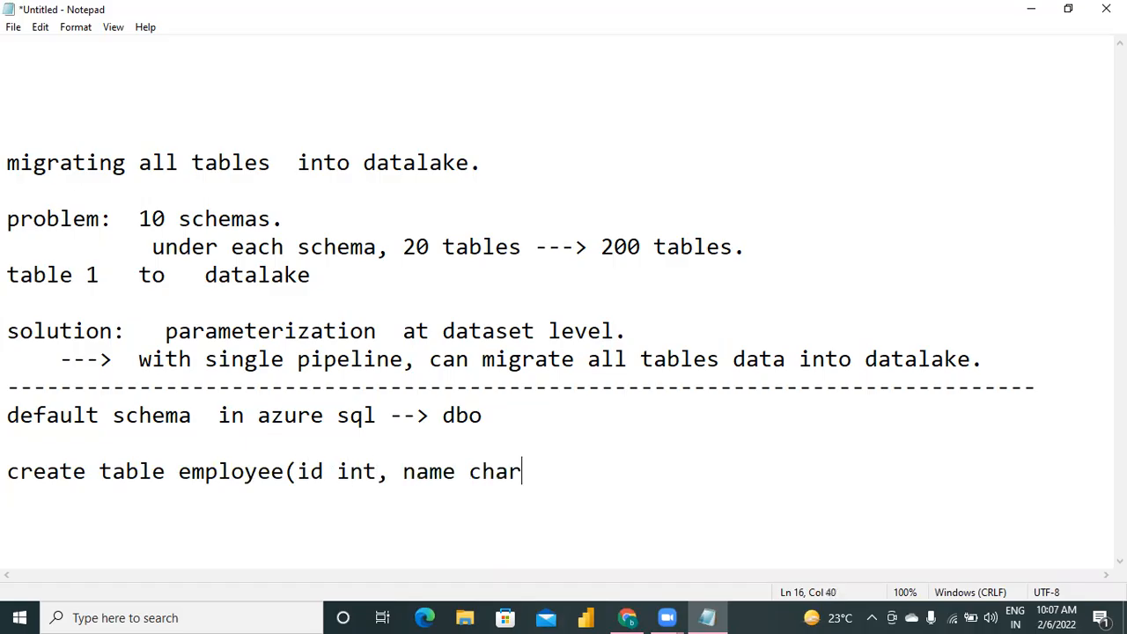
text((10), sal int, gend)
Complete the employee table statement with the columns "sal int, gend char(10), dno int);".
key(BackSpace)
text(gen d)
key(BackSpace)
key(BackSpace)
text(d char(10), dn)
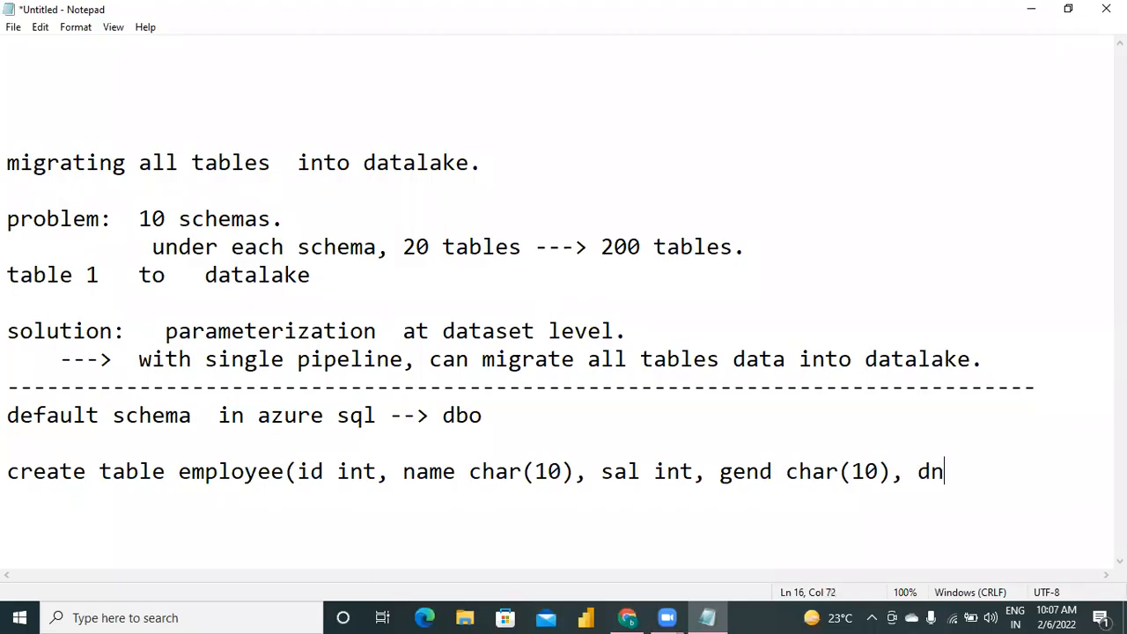
text(o int);)
Start the statement "insert into employee values" on the line below the employee table definition.
key(Return)
text(ins)
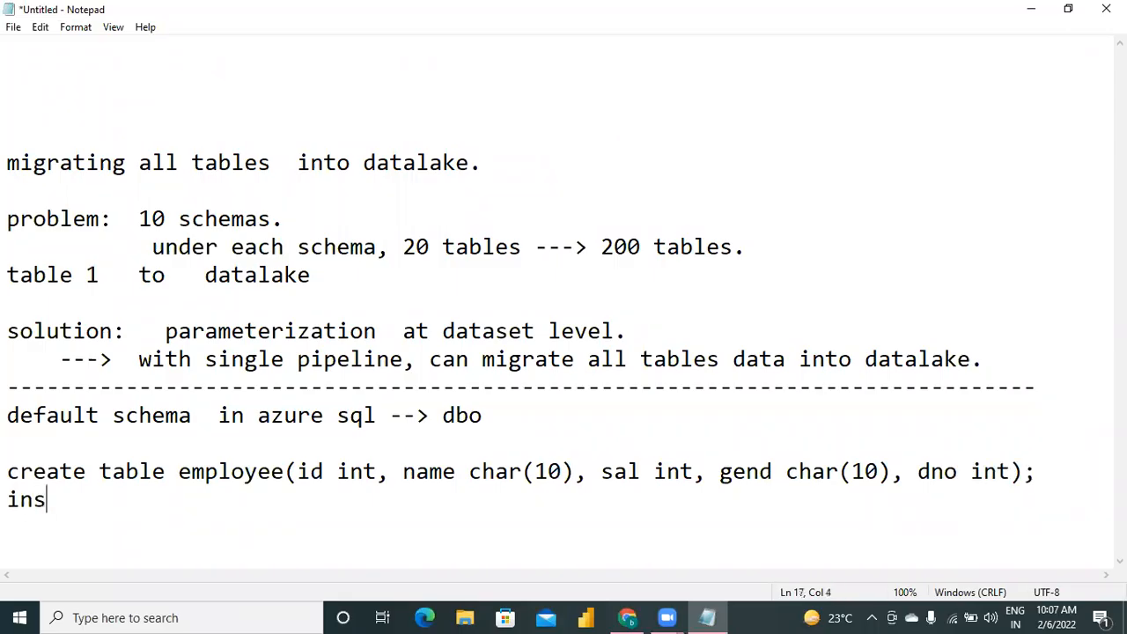
text(ert into ta)
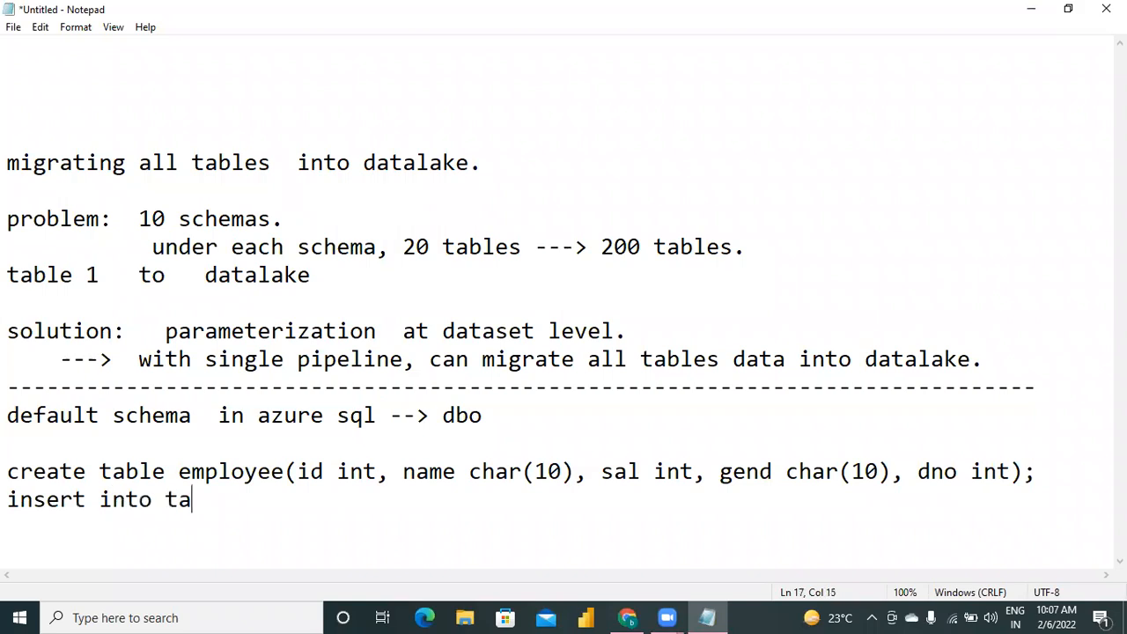
key(BackSpace)
key(BackSpace)
key(BackSpace)
text(e)
key(BackSpace)
text(employee)
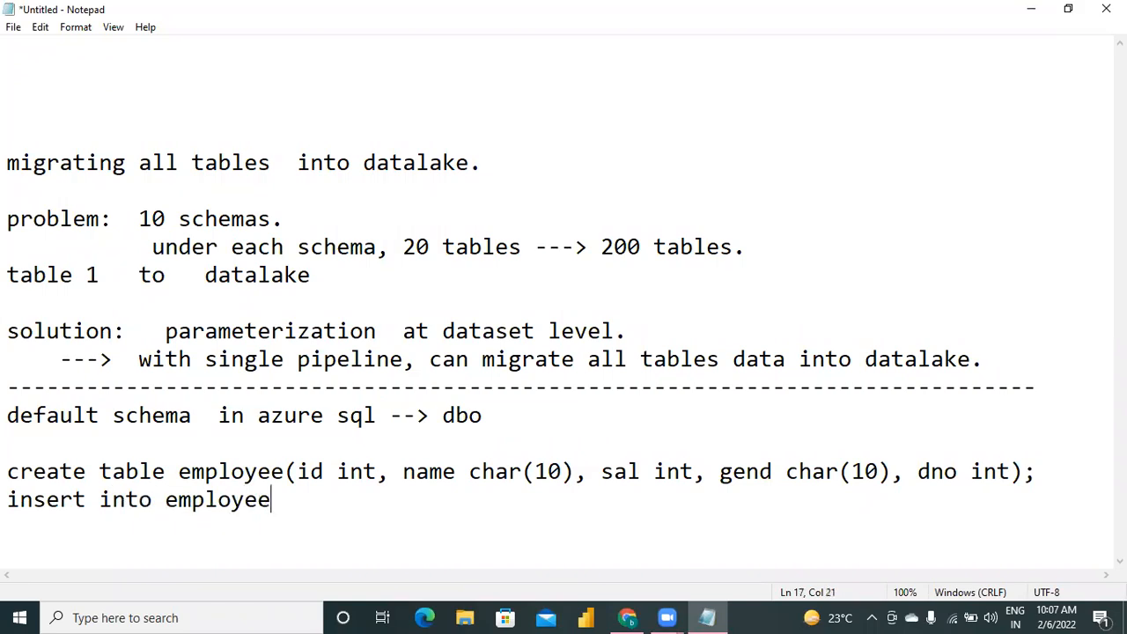
text( values()
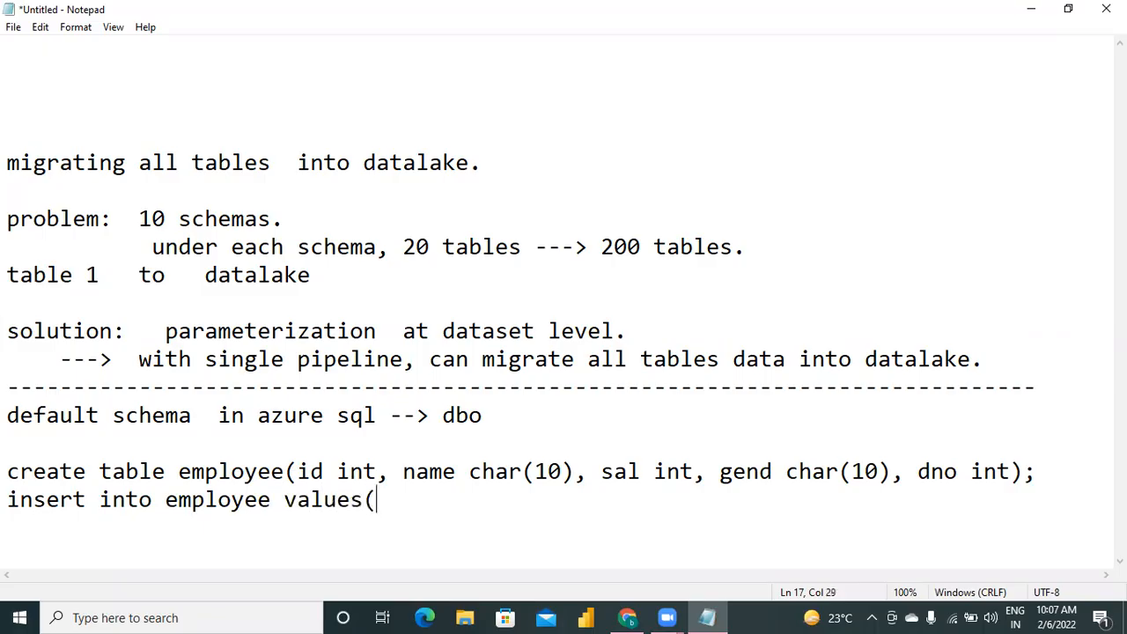
text(101,'aa)
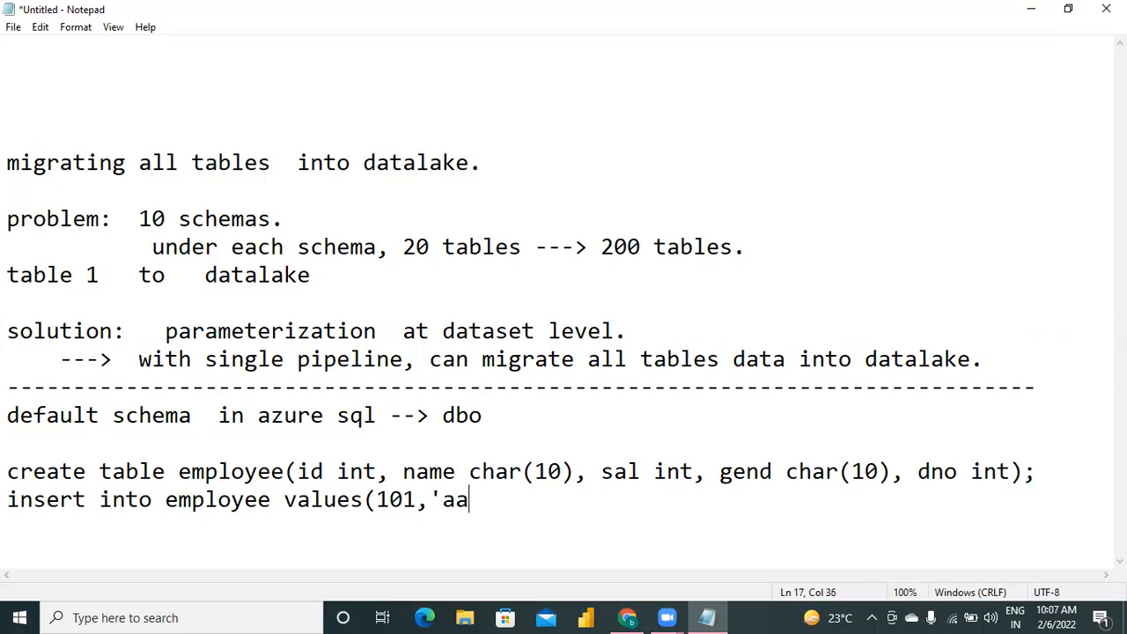
text(a',50)
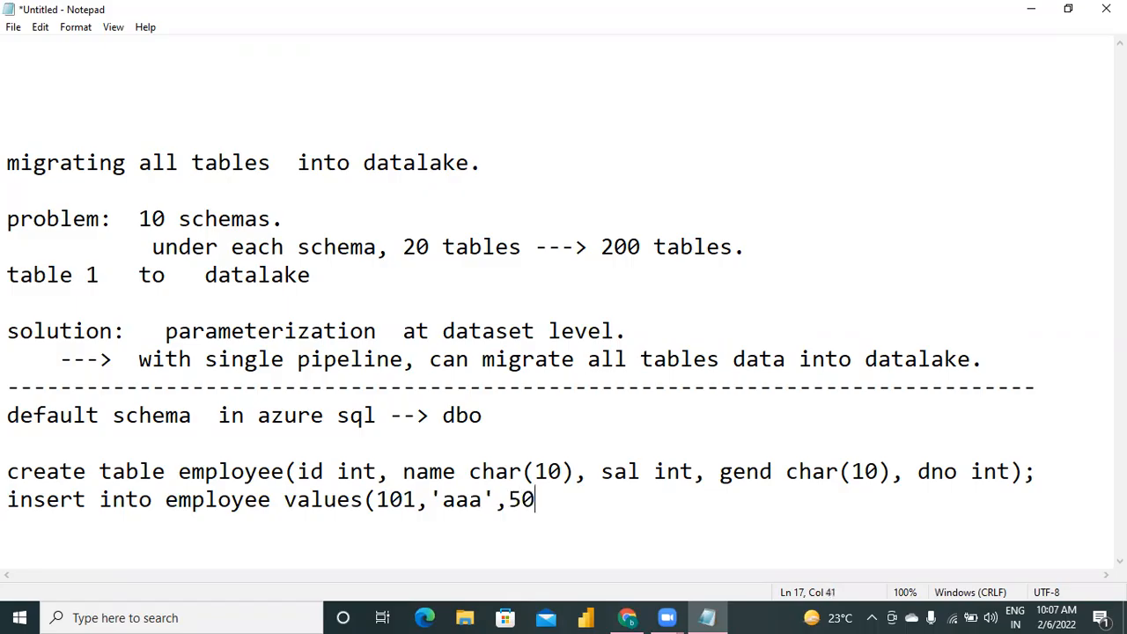
text(000,'m',11)
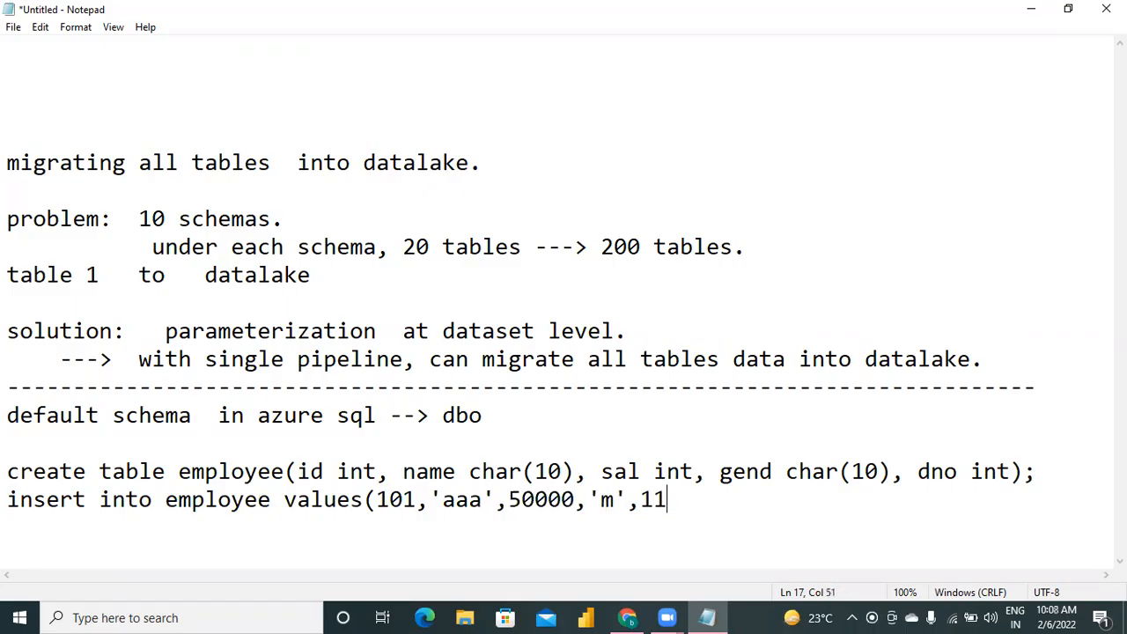
text(),)
Add the second employee row "(102,'bbb',90000,'f',12)," indented on its own line.
key(Return)
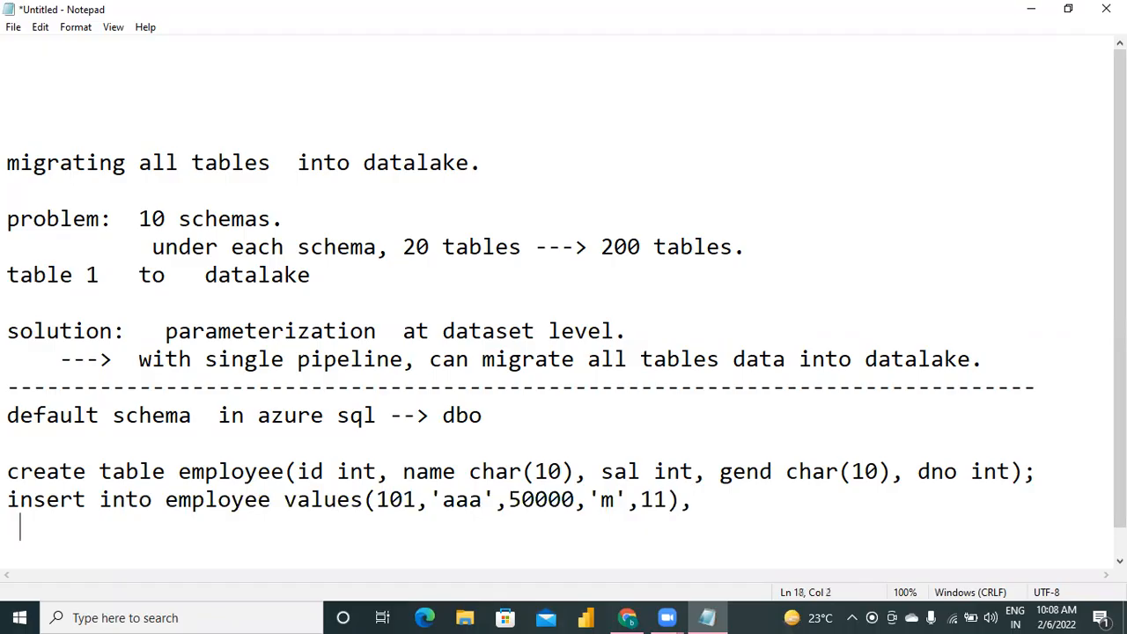
key(Tab)
key(Tab)
text(()
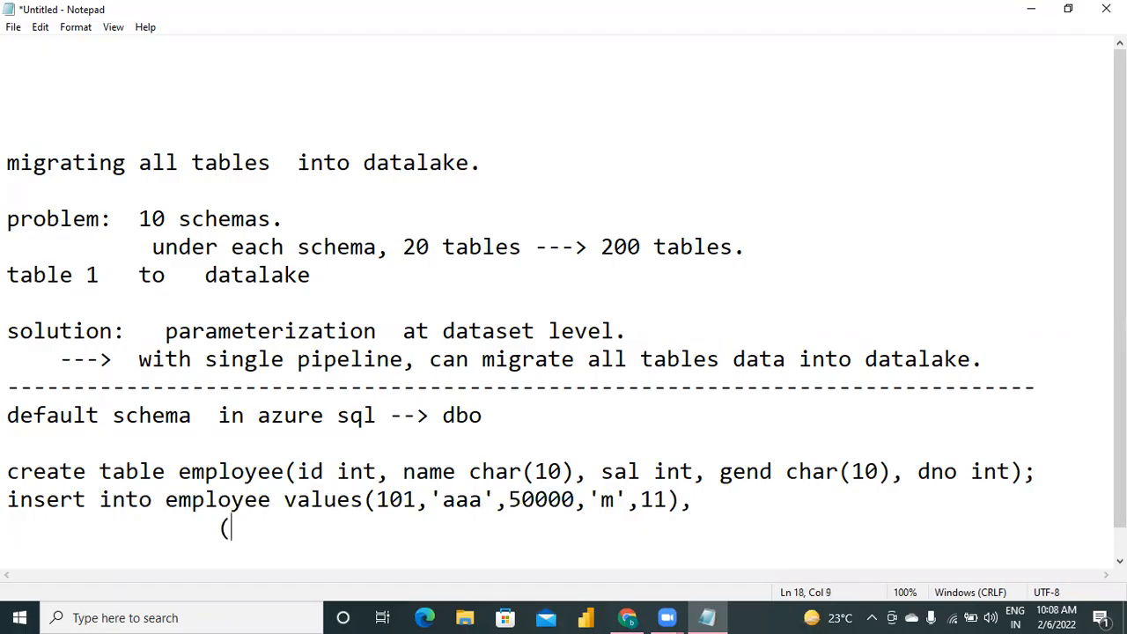
text(102,'bb)
text(b',)
text(90000,)
text('f',12)
text();)
key(BackSpace)
text(,)
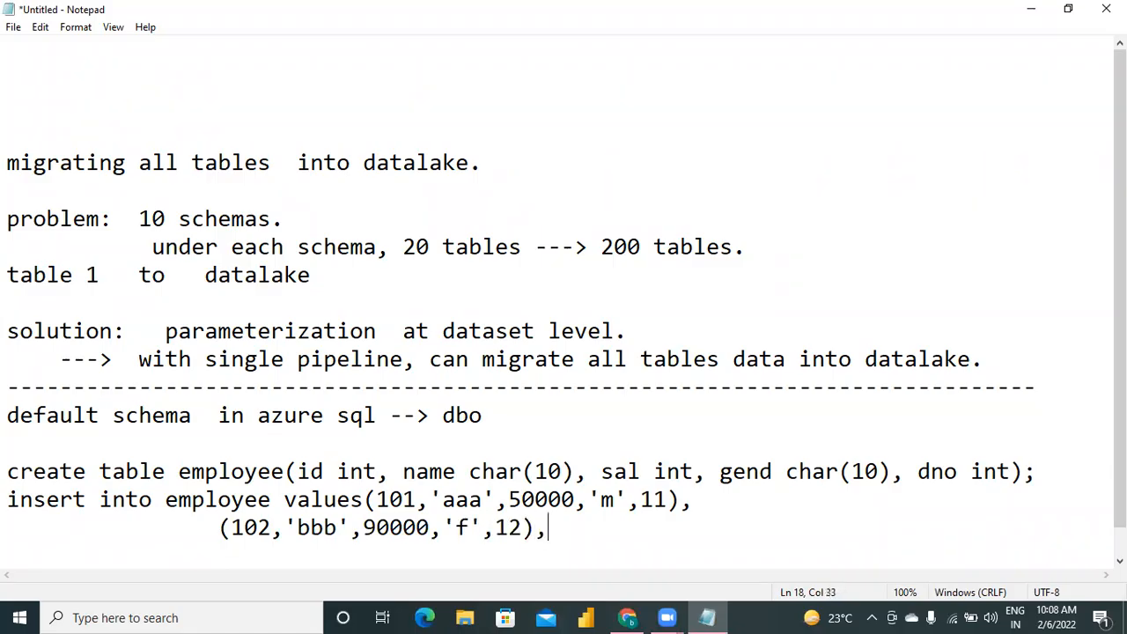
Add the third employee row "(103, 'ccc', 60000,'m',13);" indented on its own line, ending the insert statement.
key(Return)
key(Tab)
key(Tab)
text((103)
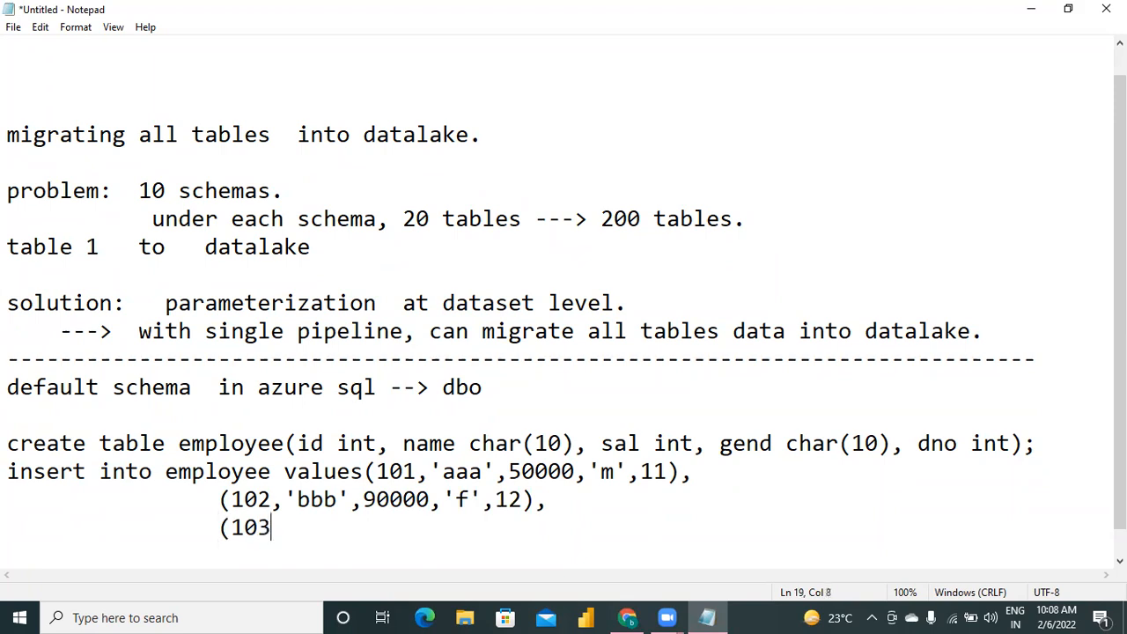
text(, 'ccc', 60000,'m',)
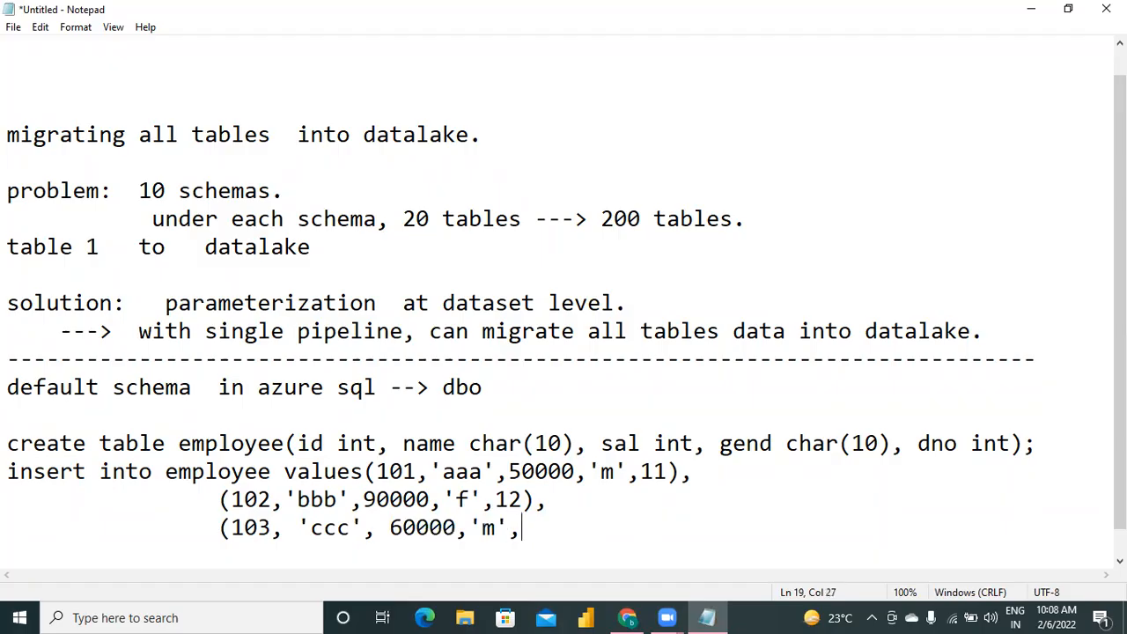
text(13);)
Leave a blank line after the employee insert and start the statement "create table department(".
key(Return)
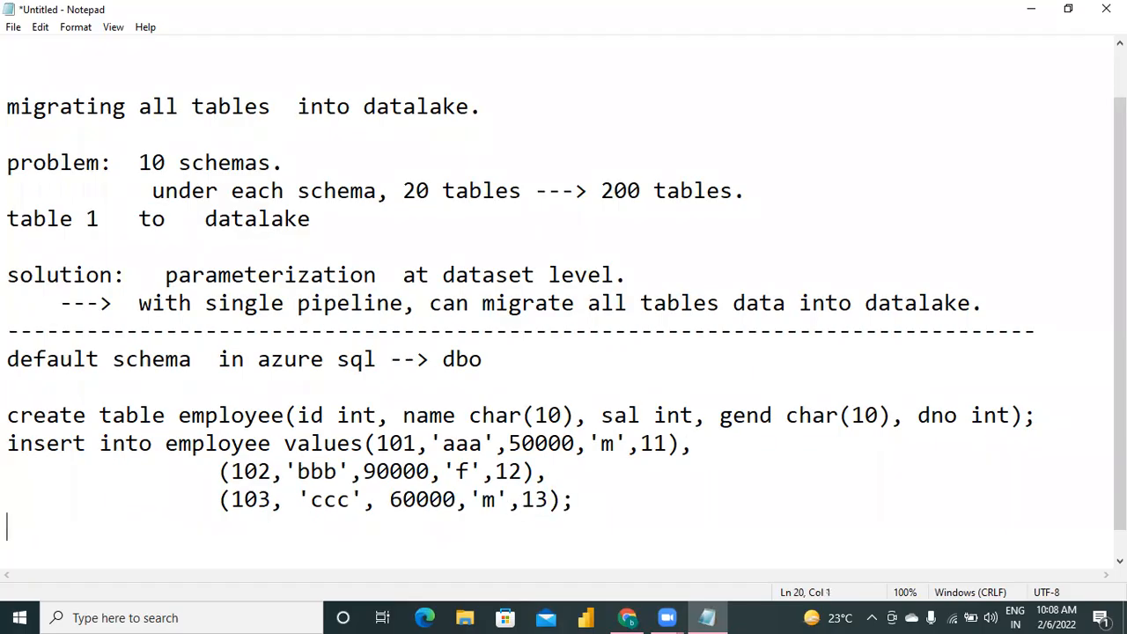
key(Return)
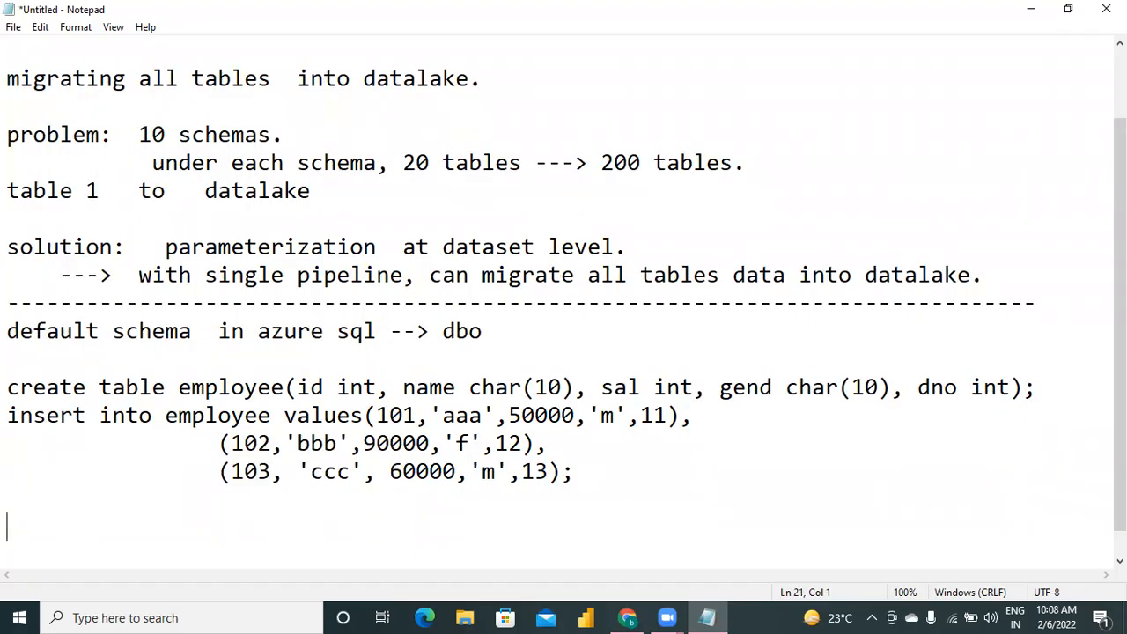
text(create table d)
text(epart)
key(BackSpace)
text(artment)
key(BackSpace)
text((dno int, dname)
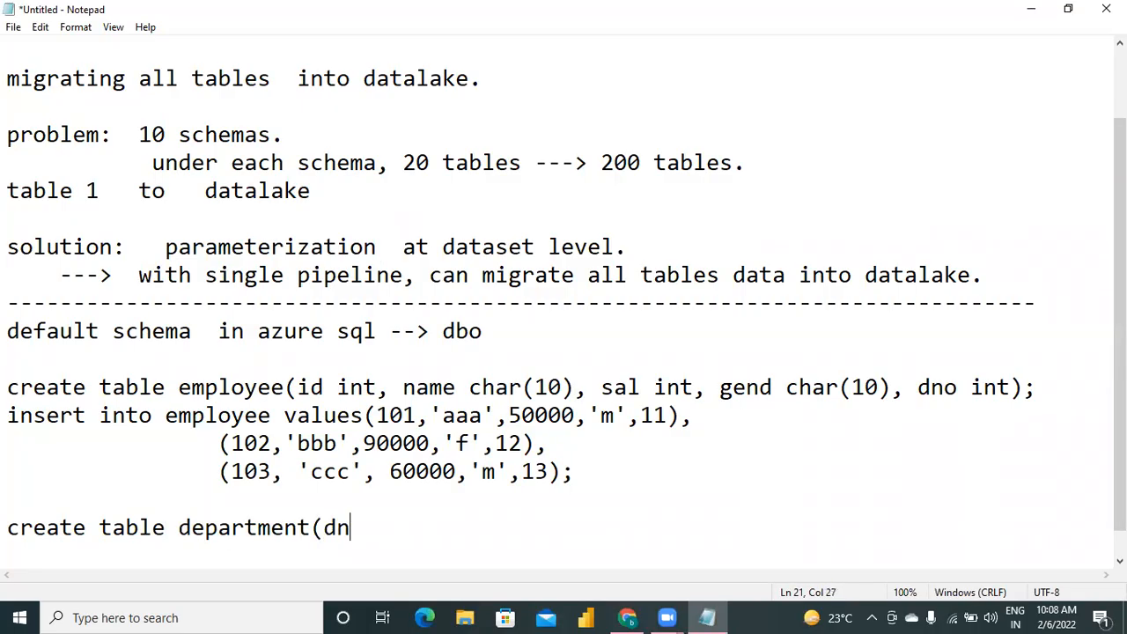
Add the columns "dno int, dname char(20)," to the department table statement.
key(BackSpace)
key(BackSpace)
key(BackSpace)
key(BackSpace)
key(BackSpace)
text(dname char)
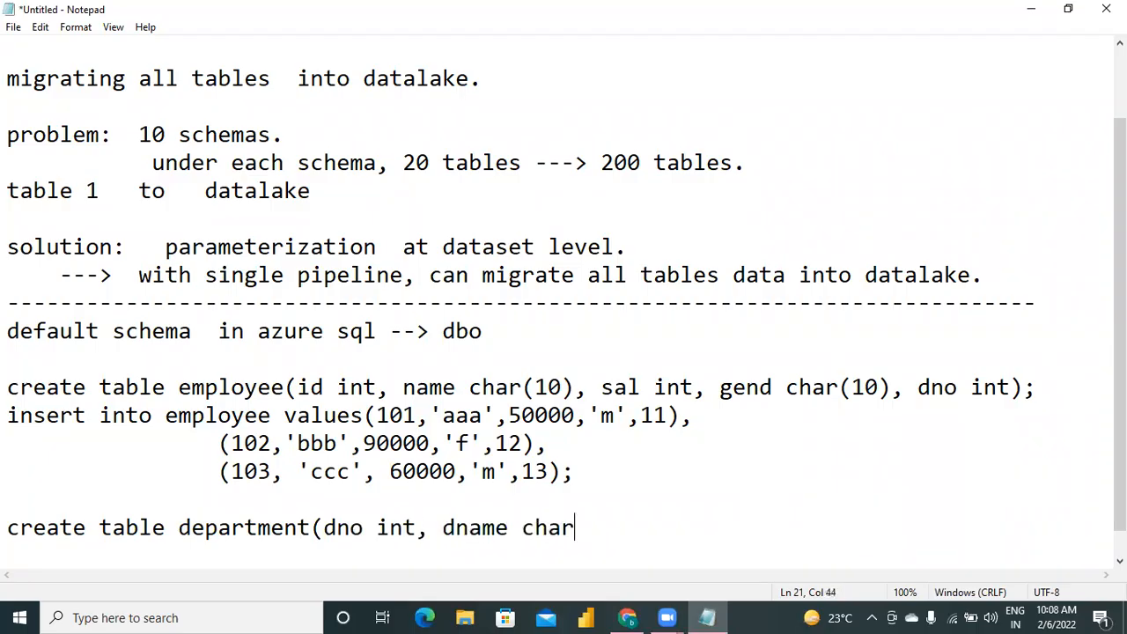
text((20),)
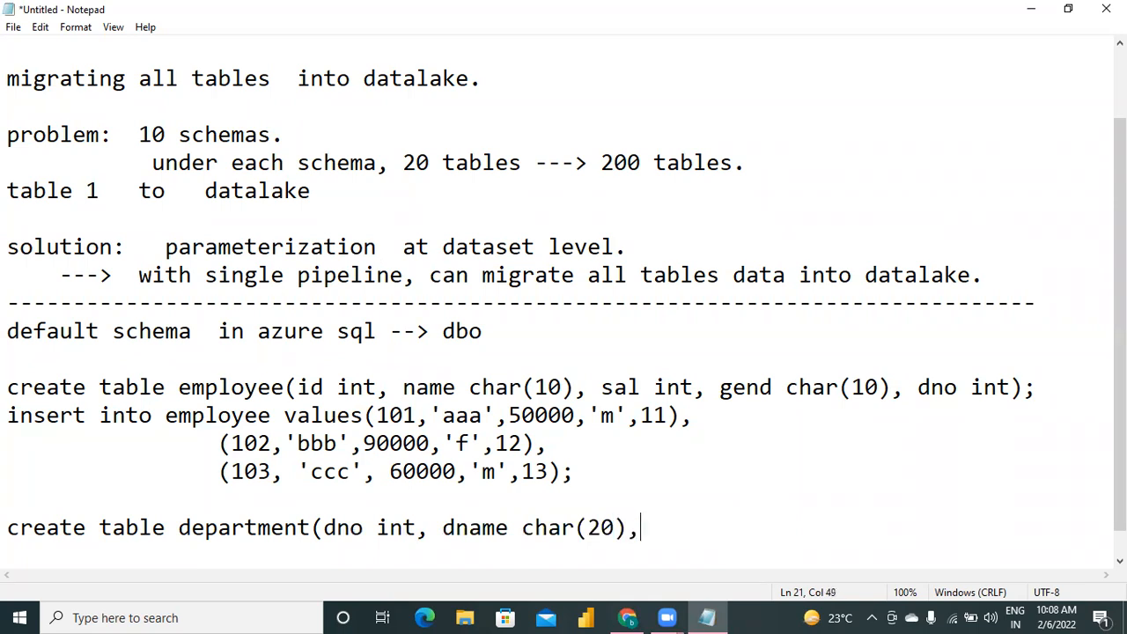
text( location char)
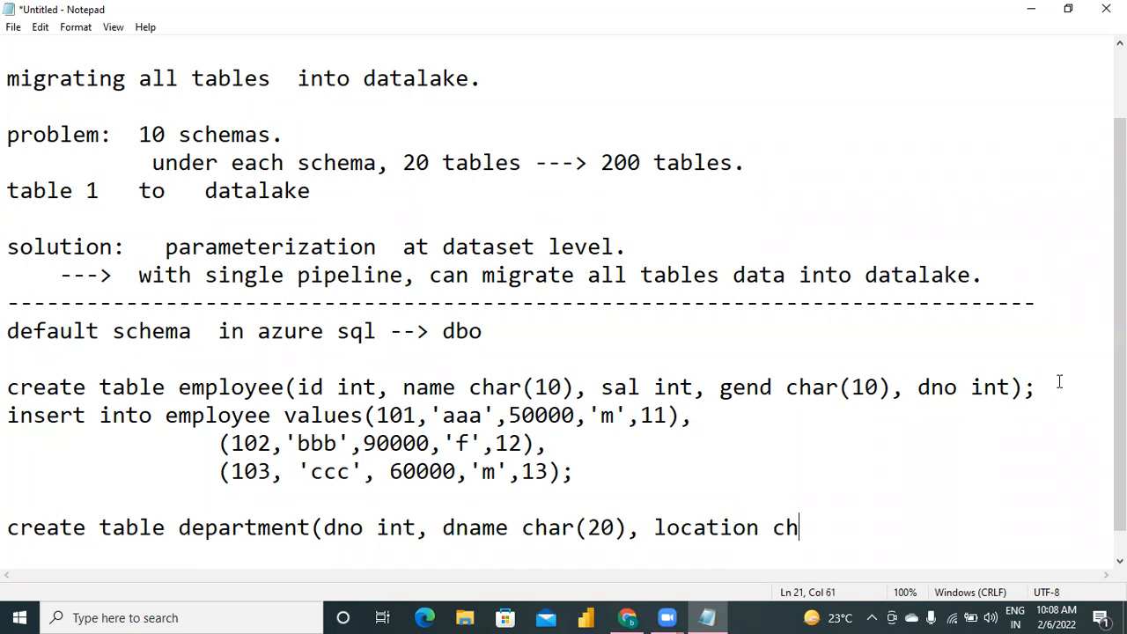
Finish the department table statement with the column "location char(10));".
text((10))
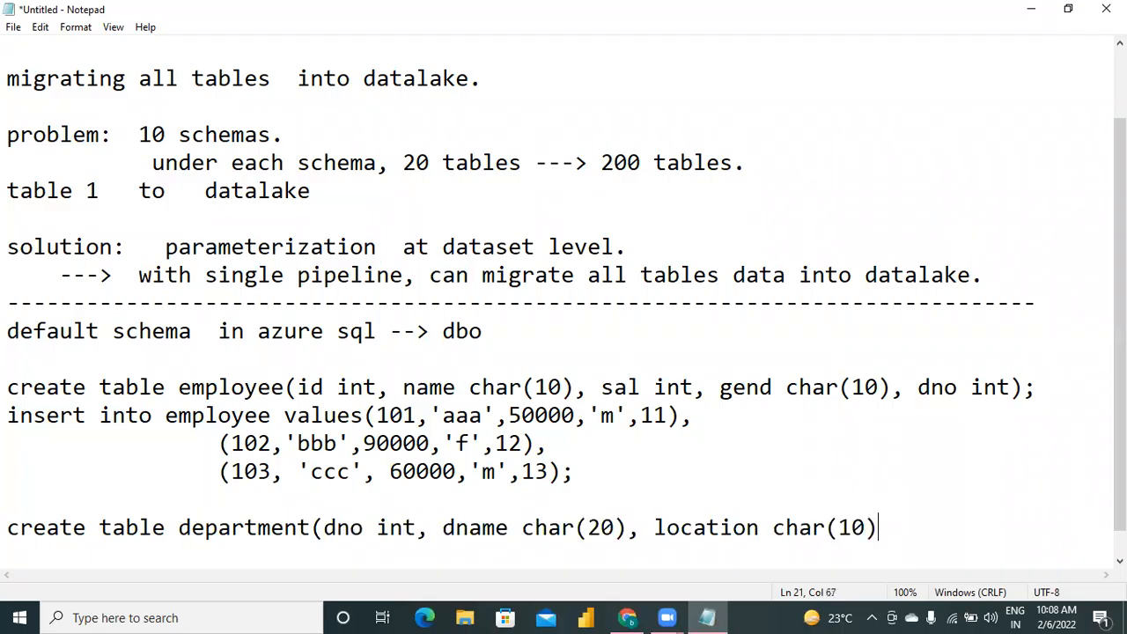
text();)
Start a new line below the department table statement with "insert into department".
key(Return)
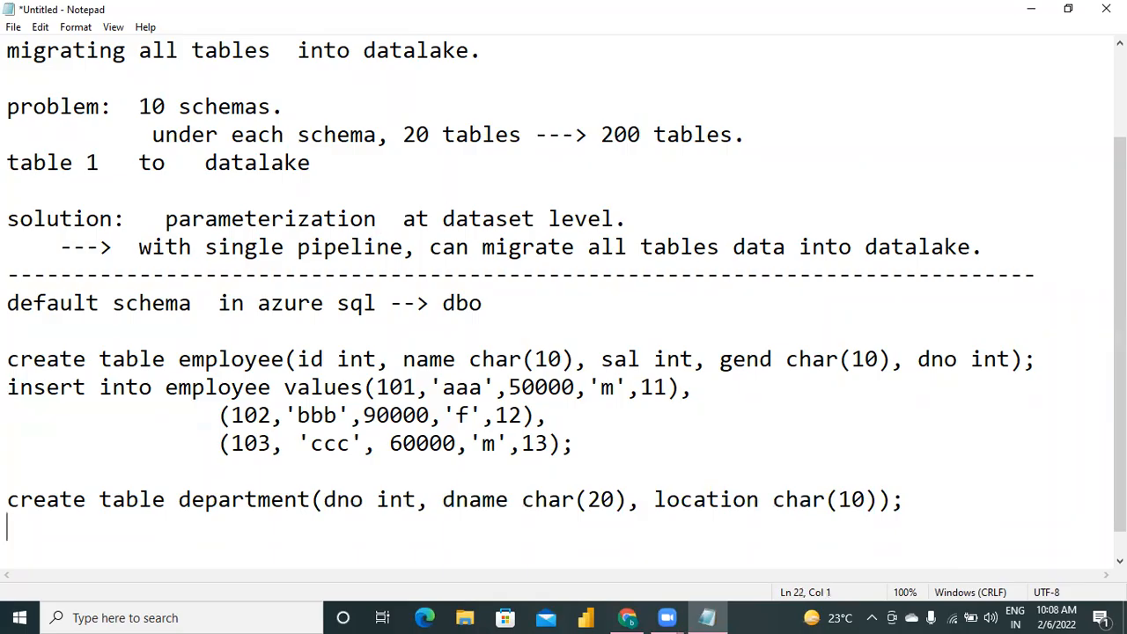
text(insert into employe)
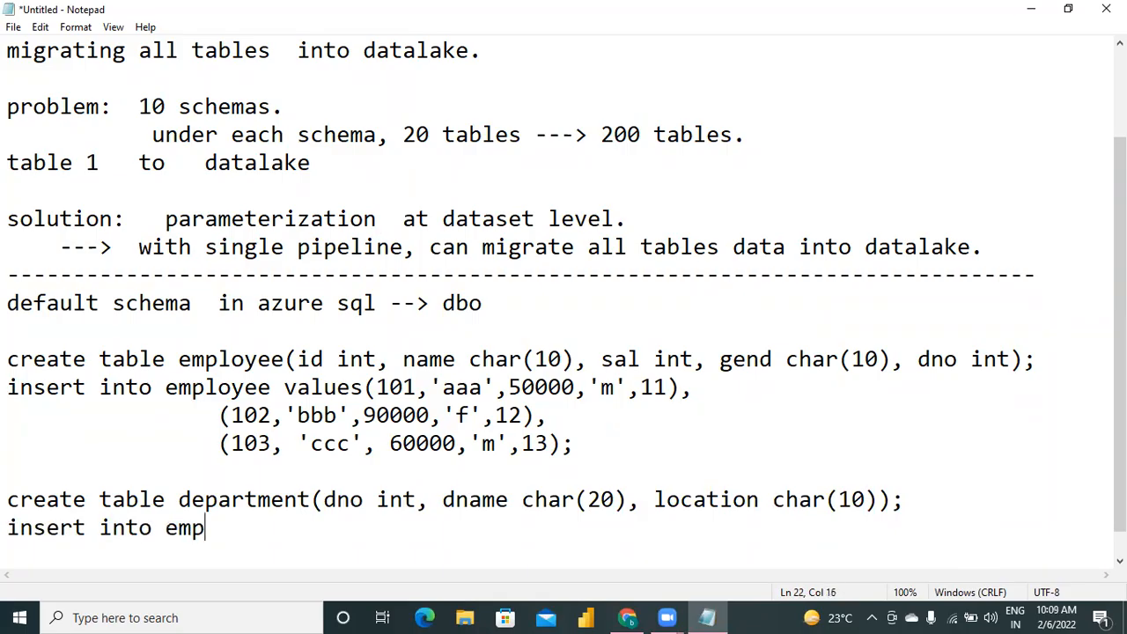
key(BackSpace)
key(BackSpace)
key(BackSpace)
key(BackSpace)
key(BackSpace)
key(BackSpace)
key(BackSpace)
text(departme)
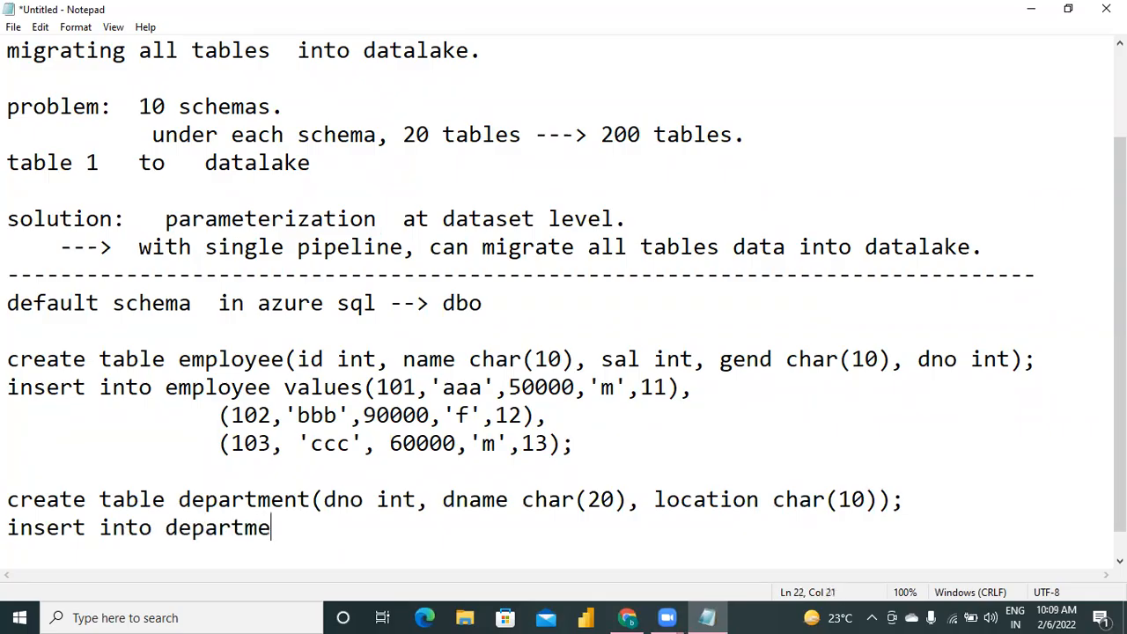
text(nt()
Add the first department row to the insert statement: "values(11,'marketing','hyderabad'),".
key(BackSpace)
text(values(11,'mark)
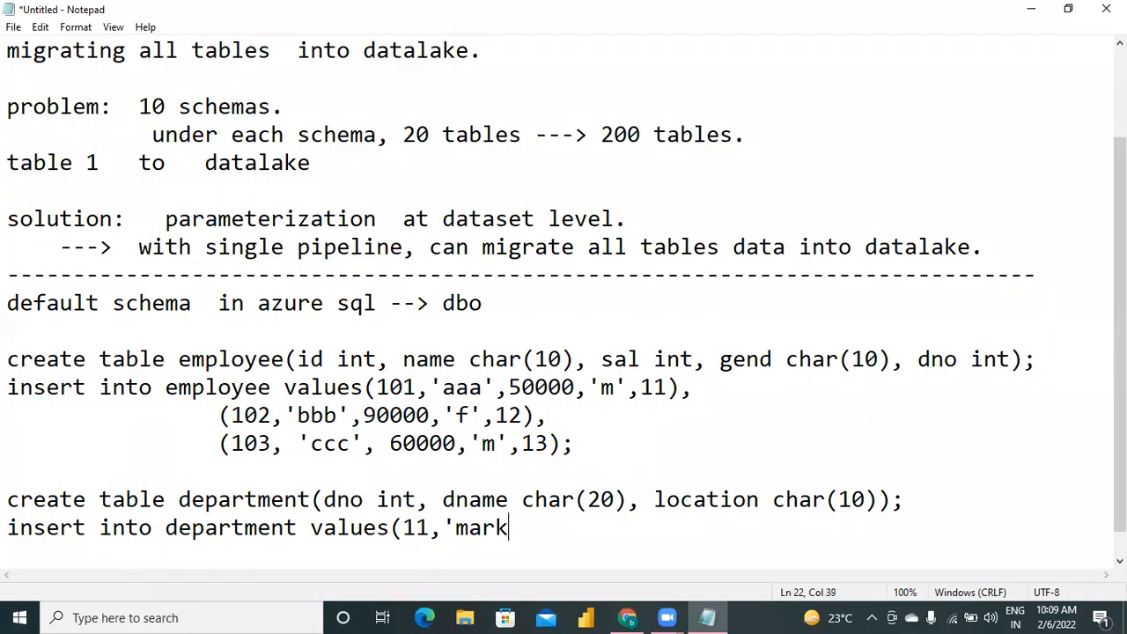
text(eting',)
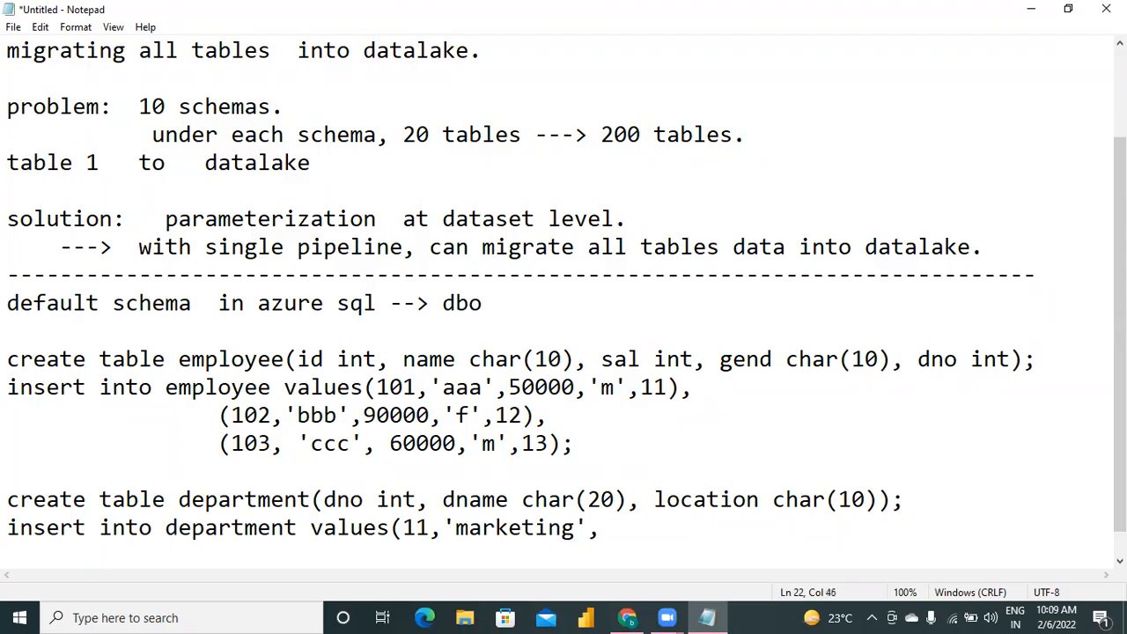
text('hyderabad'),)
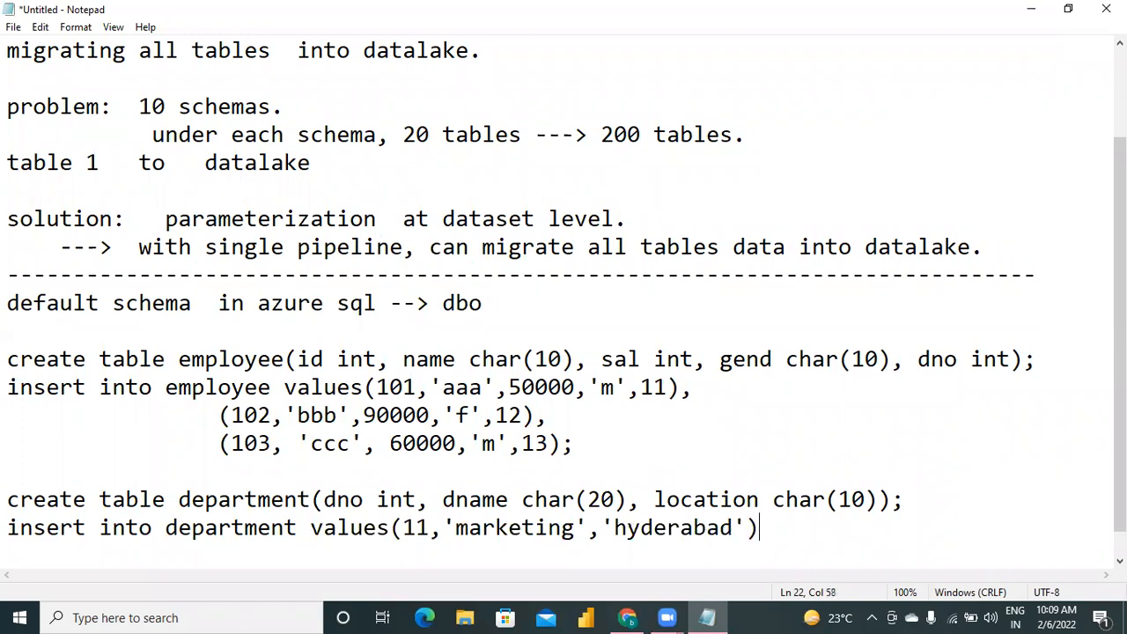
Add the second department row "(12,'hr','delhi')," indented on its own line.
key(Return)
key(Tab)
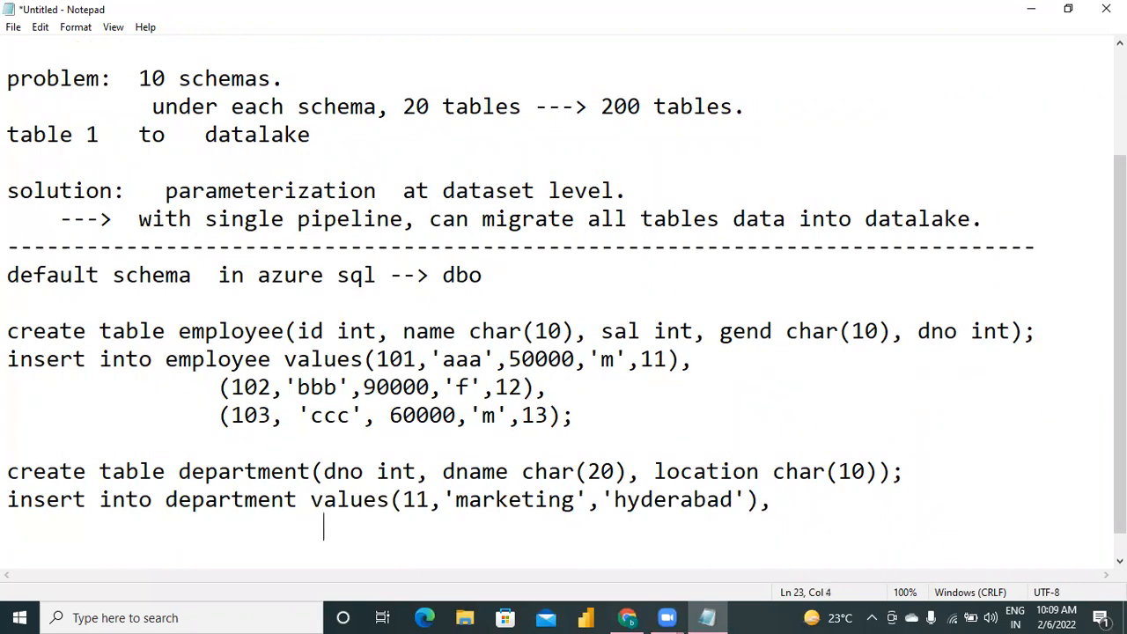
text((12,'hr','delhi'),)
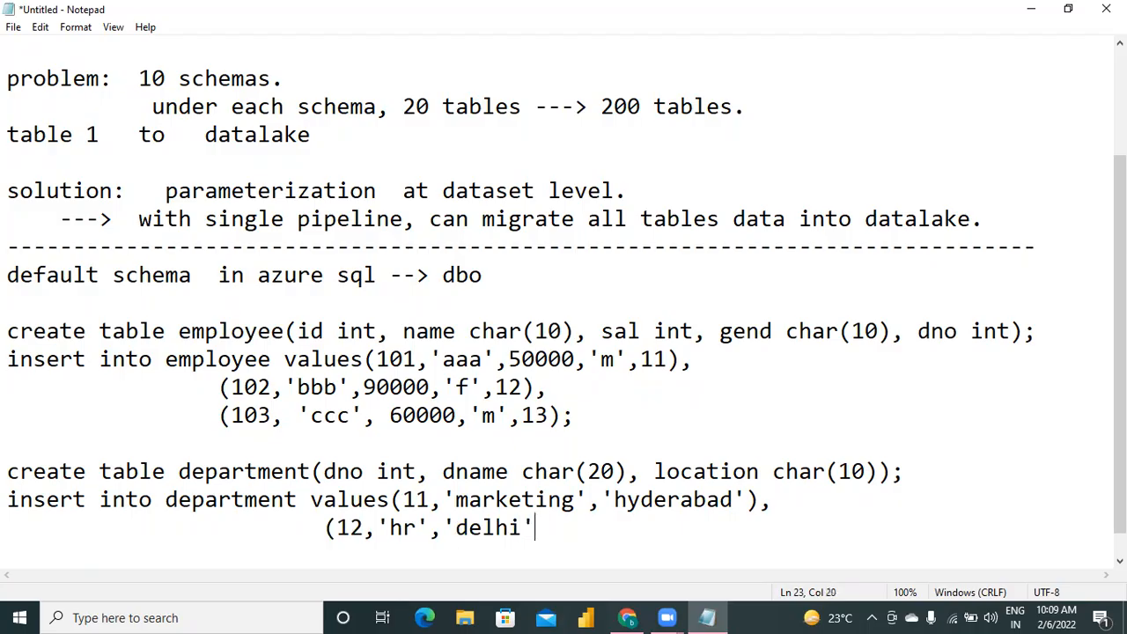
Add the third department row "(13,'finance','hyderabd');" indented on its own line, ending the insert statement.
key(Return)
key(Tab)
key(Tab)
key(Tab)
text((13,)
key(BackSpace)
text('h)
key(BackSpace)
text(nc)
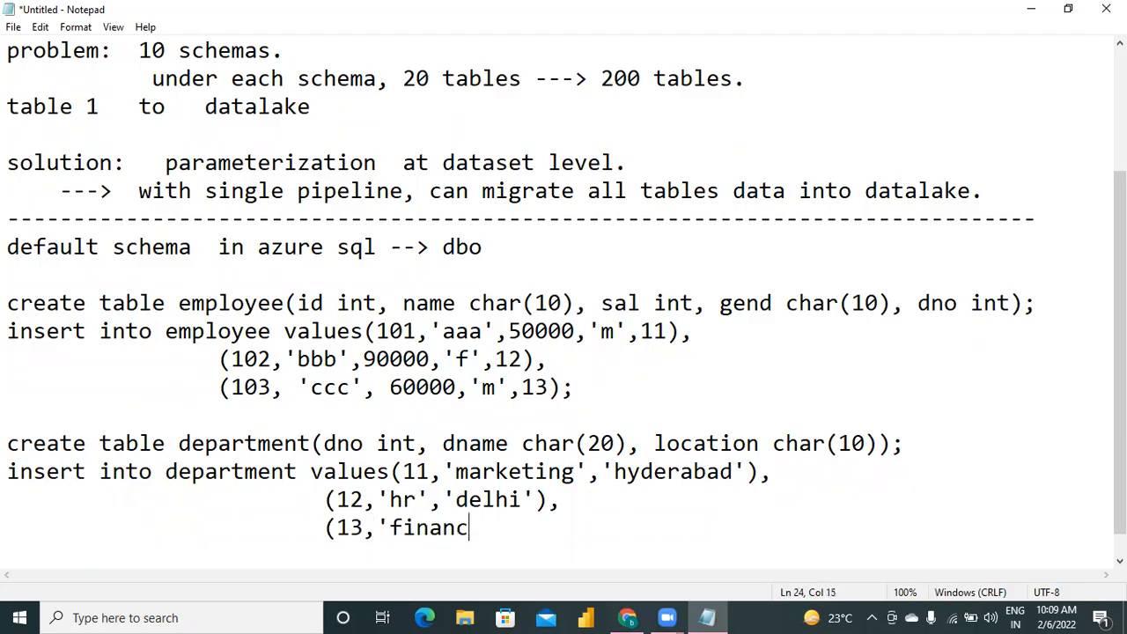
text(e','hyd)
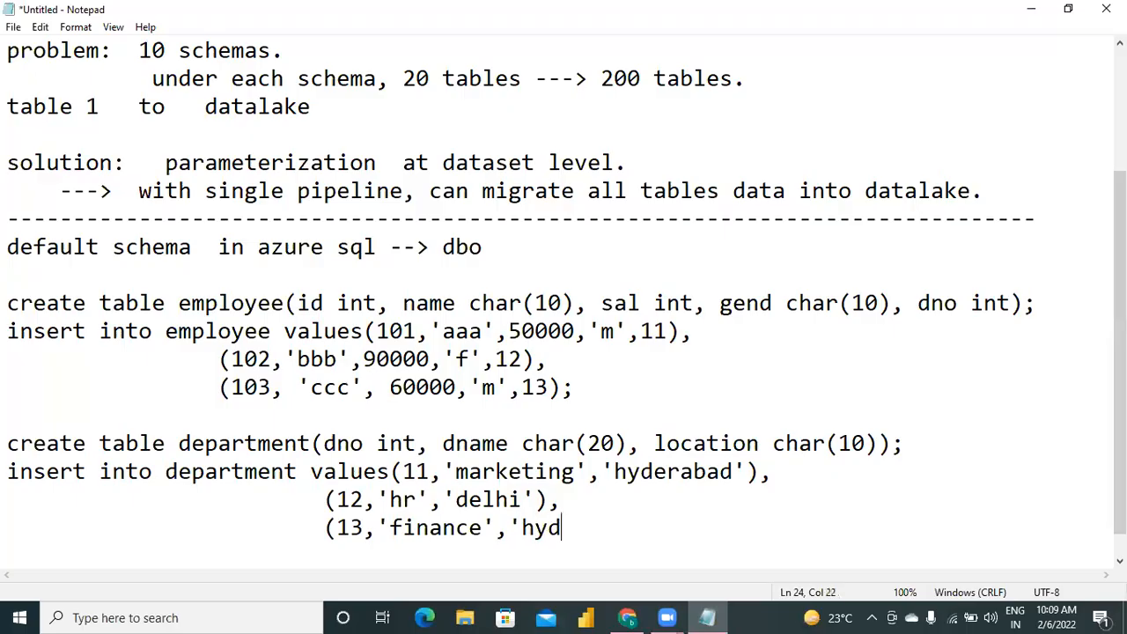
text(erabd'))
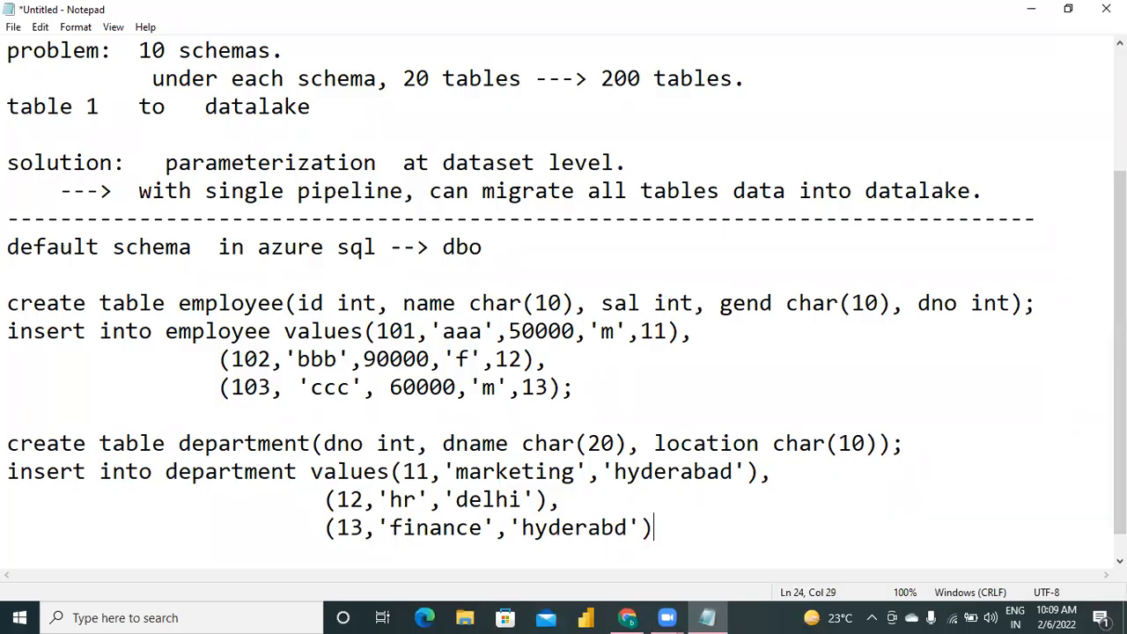
text(;)
key(Return)
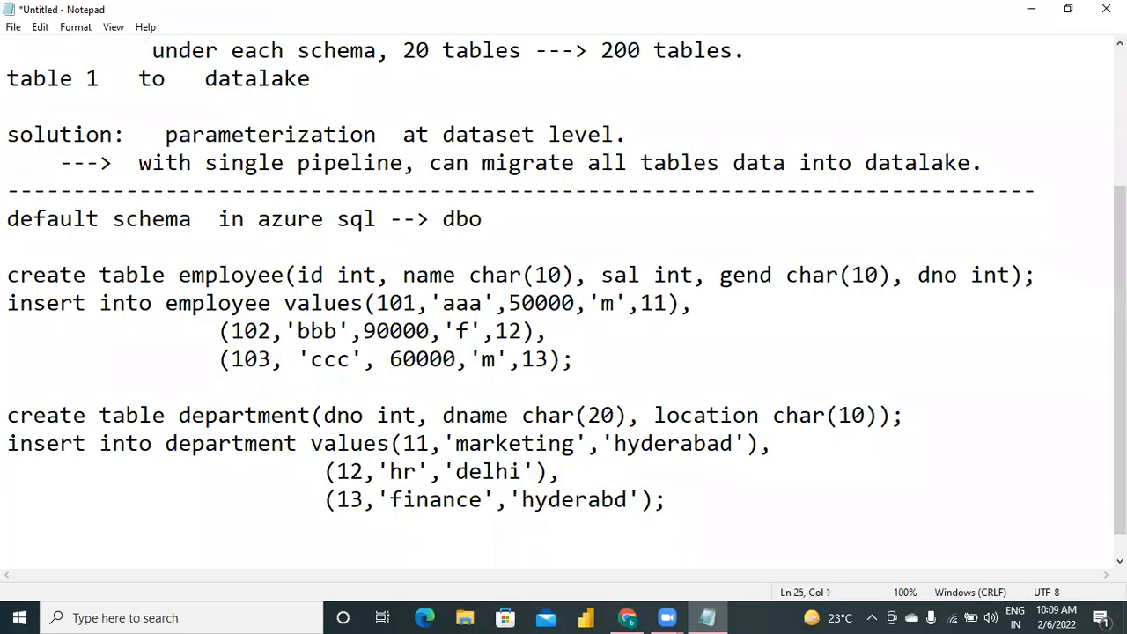
key(shift+Up)
key(shift+Up)
key(shift+Up)
key(shift+Up)
key(shift+Up)
key(shift+Up)
key(shift+Up)
key(shift+Up)
key(shift+Up)
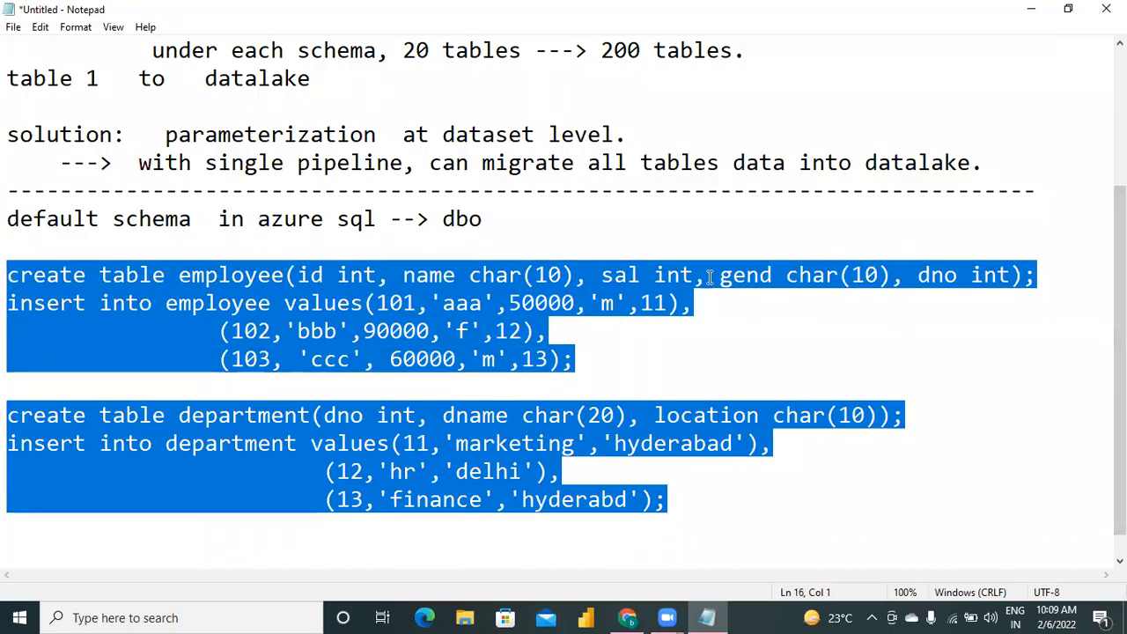
Add blank lines at the end of the script, below the department insert statement.
click(590, 219)
key(Down)
key(Down)
key(Down)
key(Down)
key(Down)
key(Down)
key(Down)
key(Down)
key(Down)
key(Down)
key(Down)
key(Down)
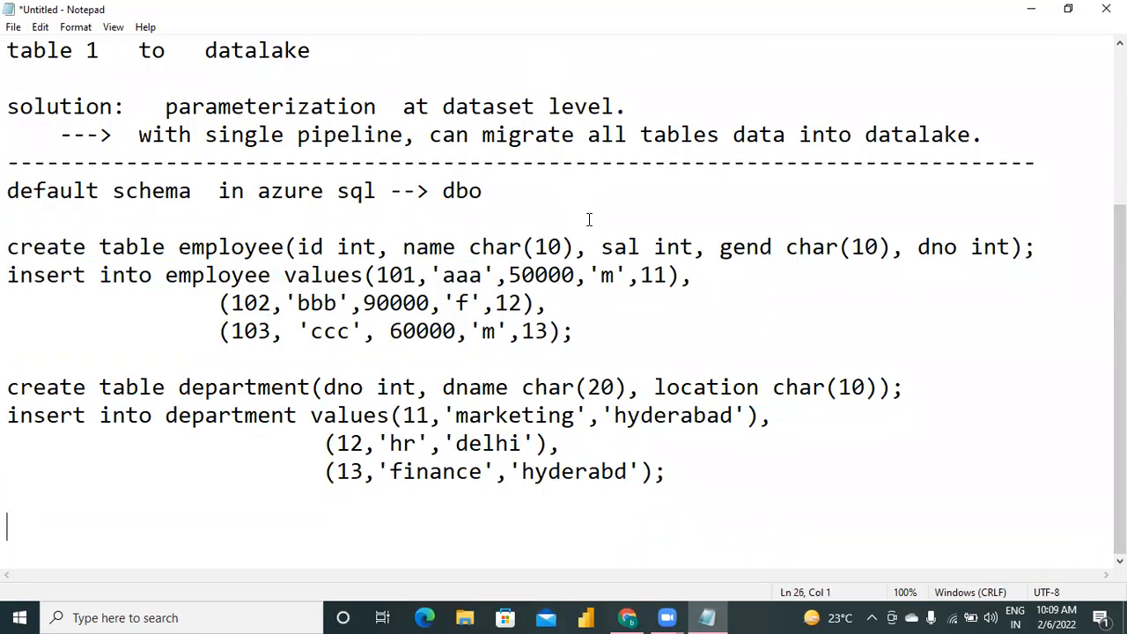
key(Return)
key(Up)
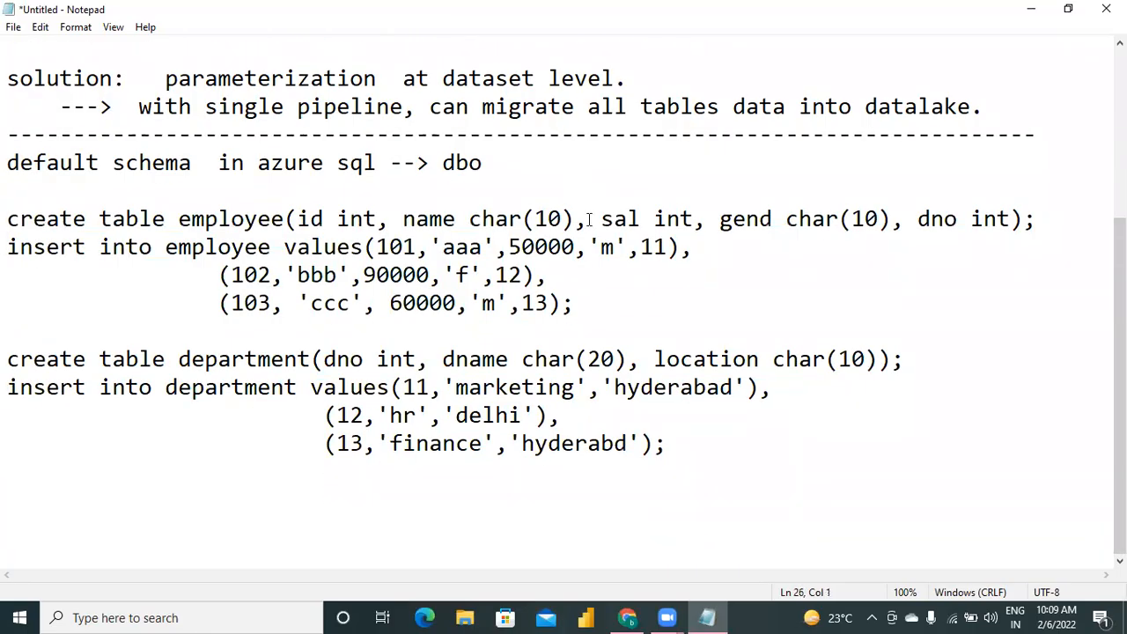
Write the statement "create schema schema1;" one blank line below the department insert statement.
text(create schema )
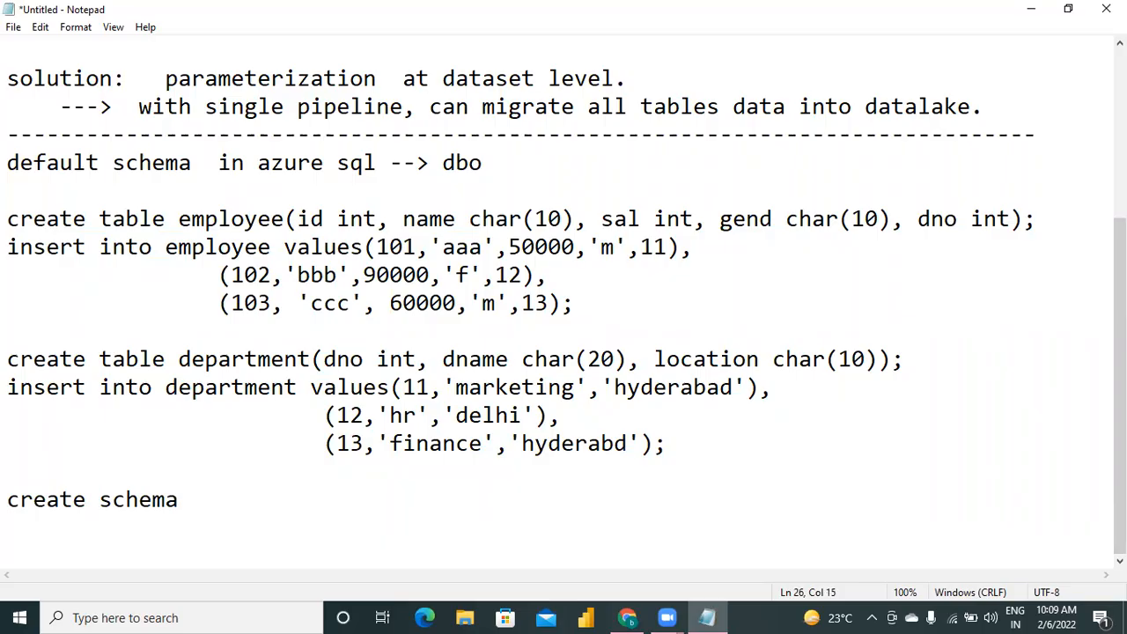
text(shec)
key(BackSpace)
text(ech)
key(BackSpace)
key(BackSpace)
key(BackSpace)
key(BackSpace)
text(chema1)
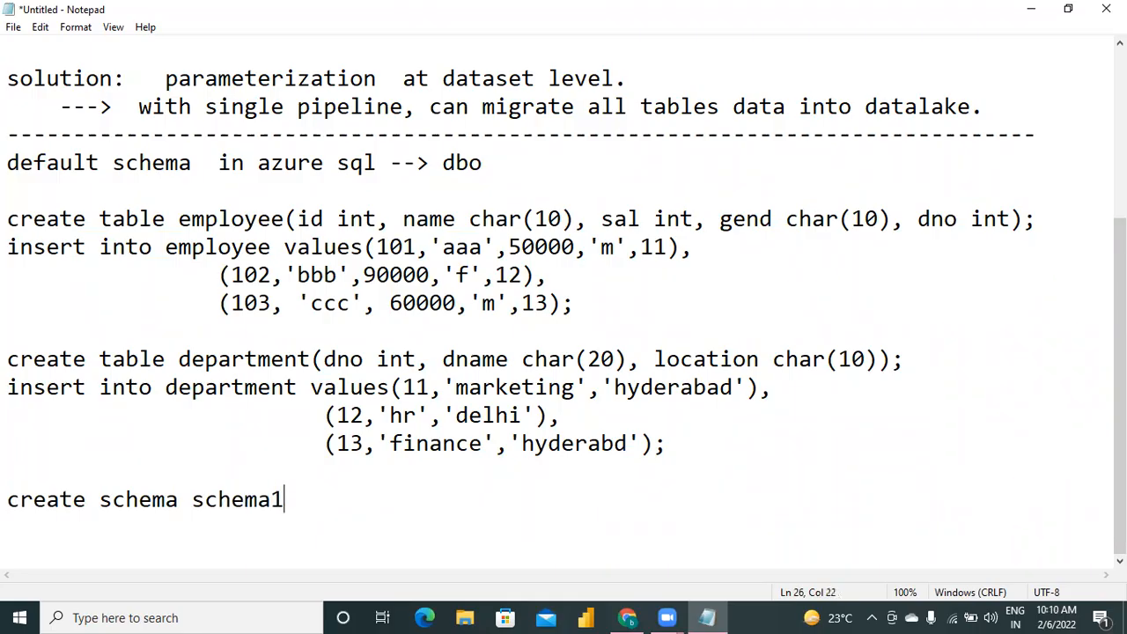
text(;)
key(Return)
Write the table statement "create table schema1.tab1(id char(10), name char(20))" under the schema statement.
text(create )
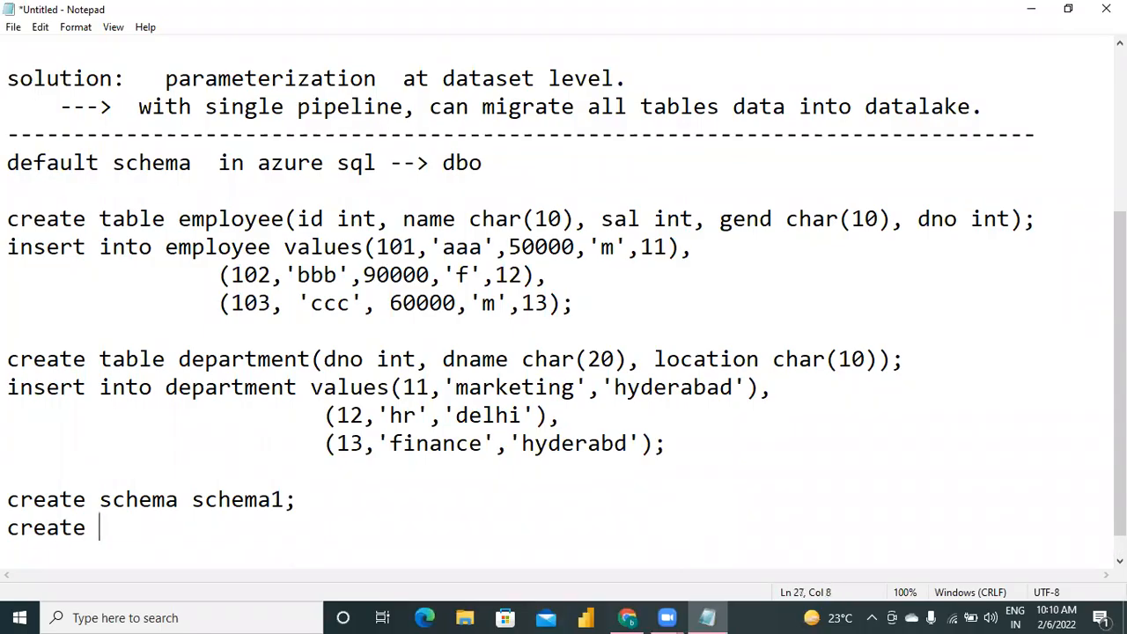
text(table sc)
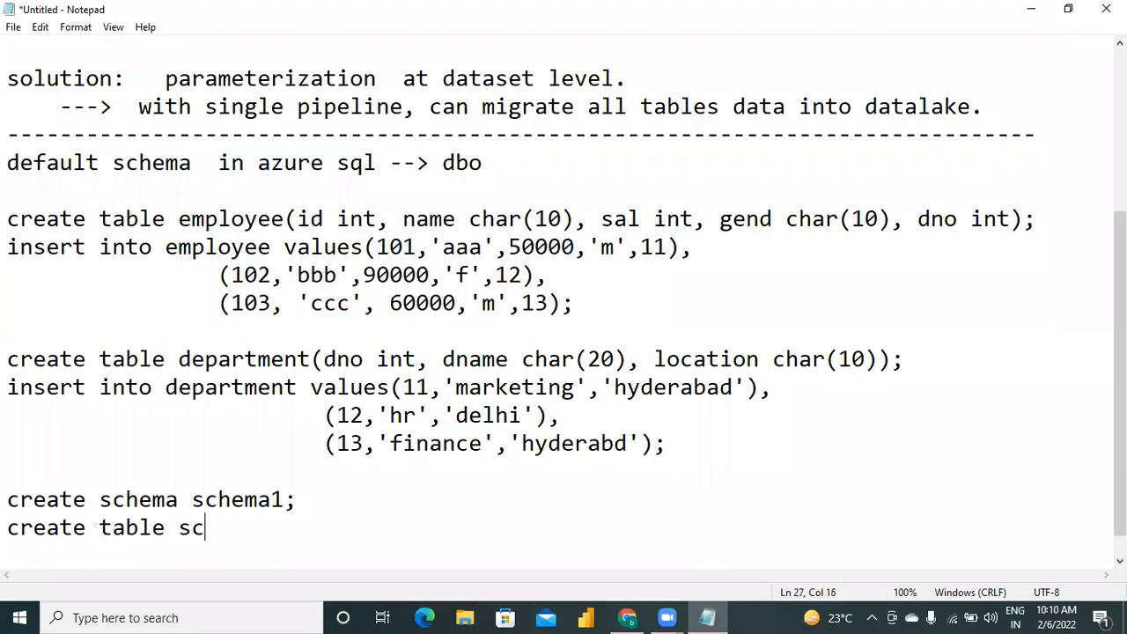
text(hema1.tab1(id char(10), name char(20)))
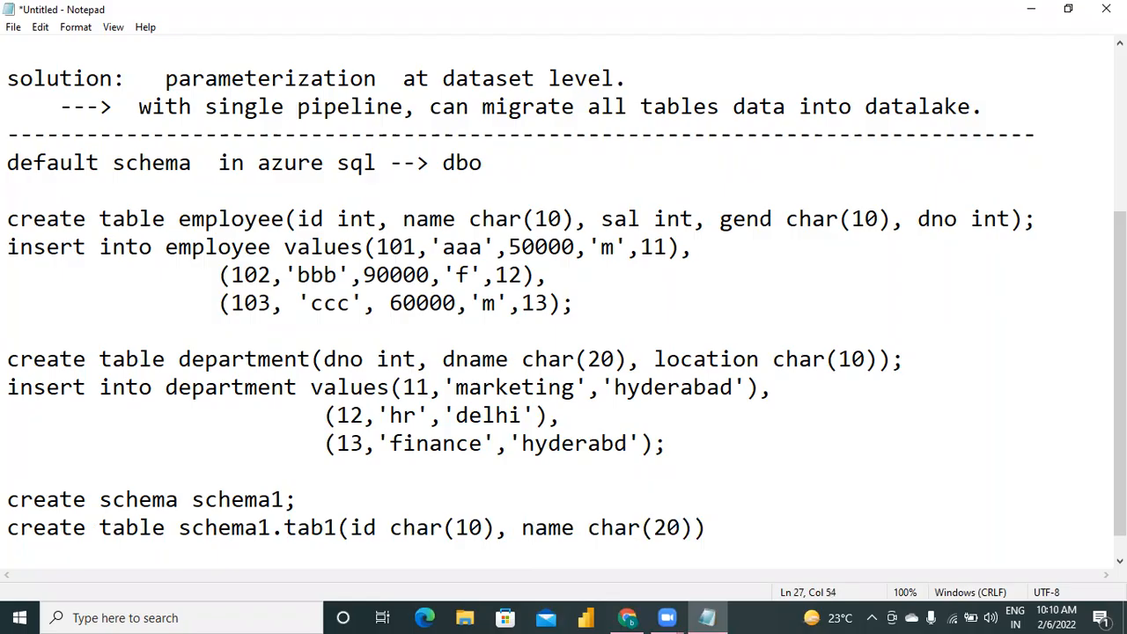
Change the id column's type in the schema1.tab1 statement to int and end the statement with a semicolon.
key(Left)
key(Left)
key(Left)
key(Left)
key(Left)
key(Left)
key(Left)
key(Left)
key(Left)
key(Left)
key(Left)
key(Left)
key(Left)
key(Left)
key(Left)
key(Left)
key(Delete)
key(BackSpace)
key(BackSpace)
key(BackSpace)
key(BackSpace)
key(BackSpace)
key(BackSpace)
key(BackSpace)
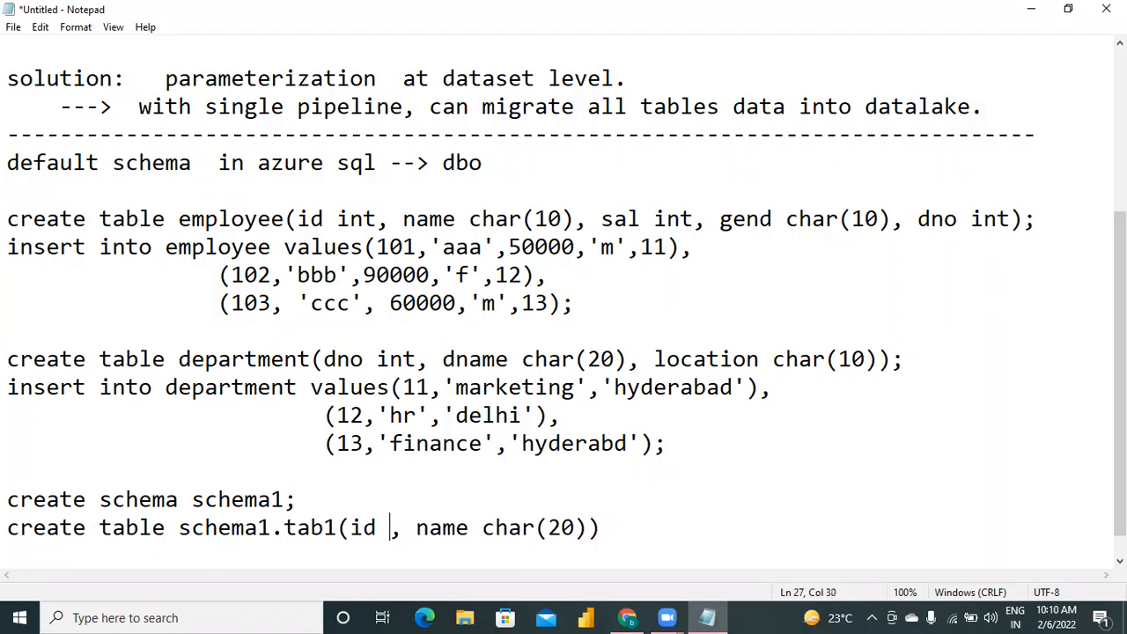
text(int)
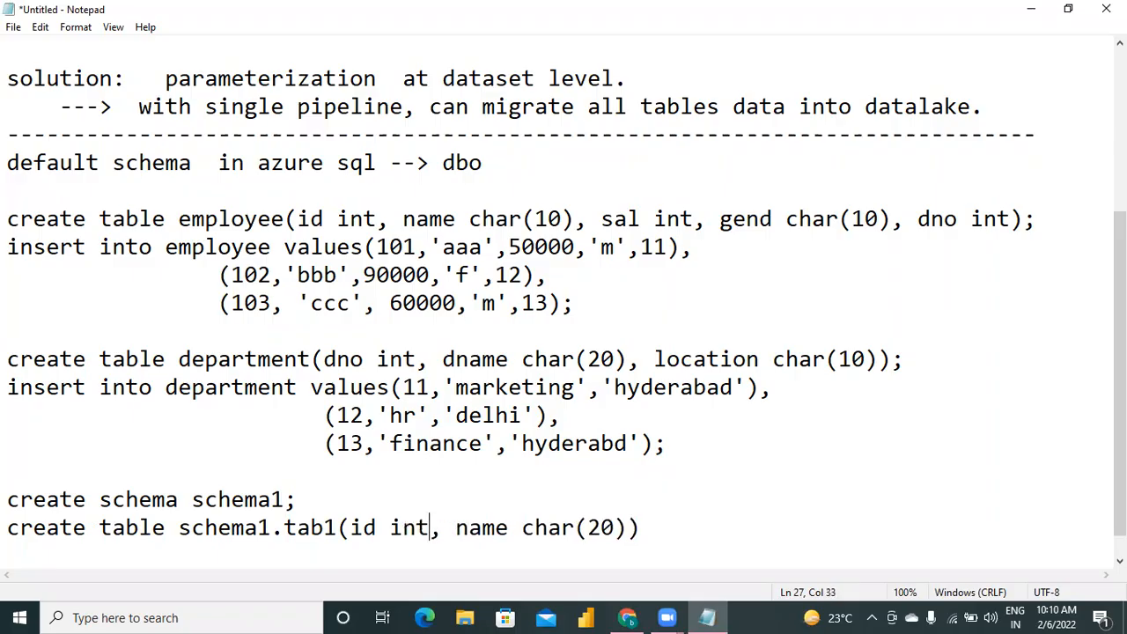
text(;)
key(Return)
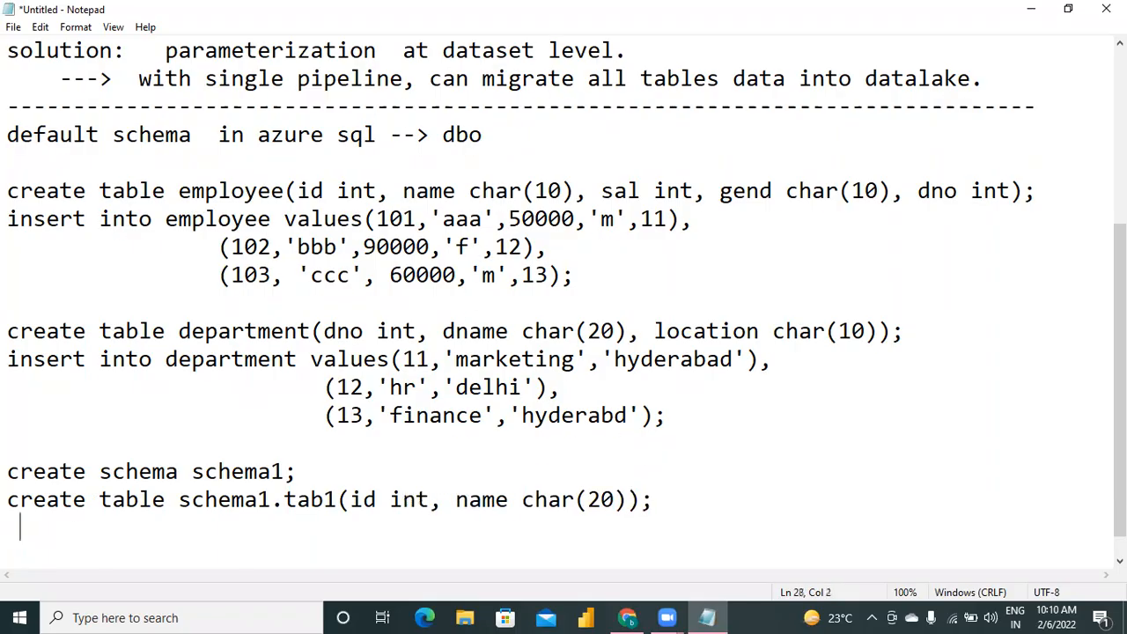
Remove the stray indentation on the new line and start the statement "insert into schema1.tab1".
key(BackSpace)
key(BackSpace)
key(BackSpace)
text(insert)
text( k)
key(BackSpace)
text(int)
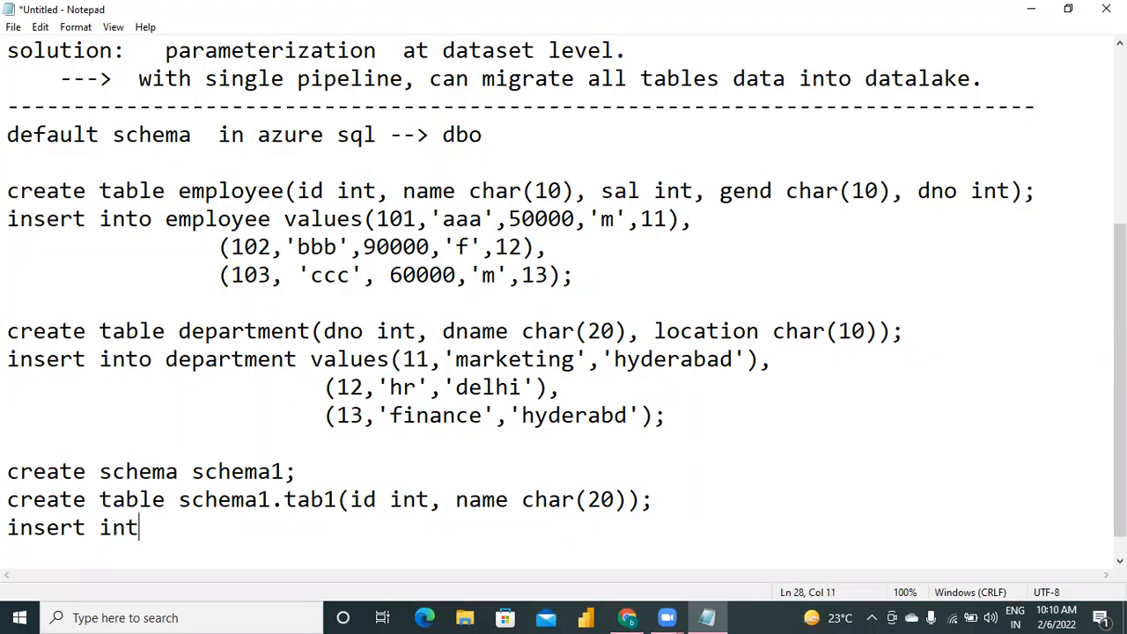
text(o table)
key(BackSpace)
key(BackSpace)
key(BackSpace)
key(BackSpace)
key(BackSpace)
text(schema1.tab1)
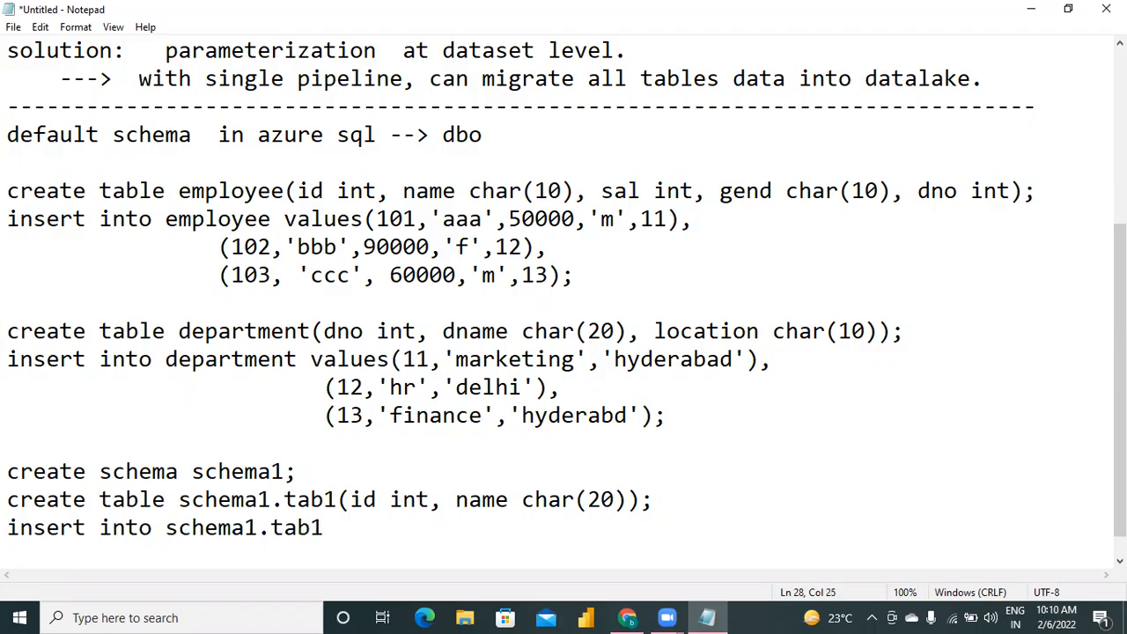
text( values(1010,'aaaa'))
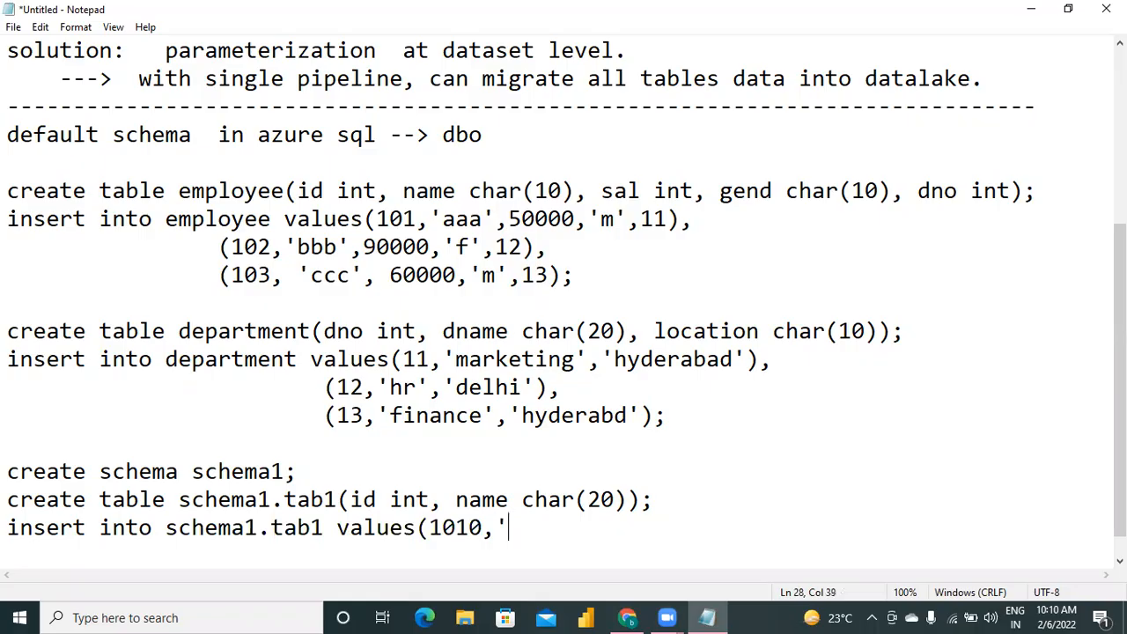
text(,)
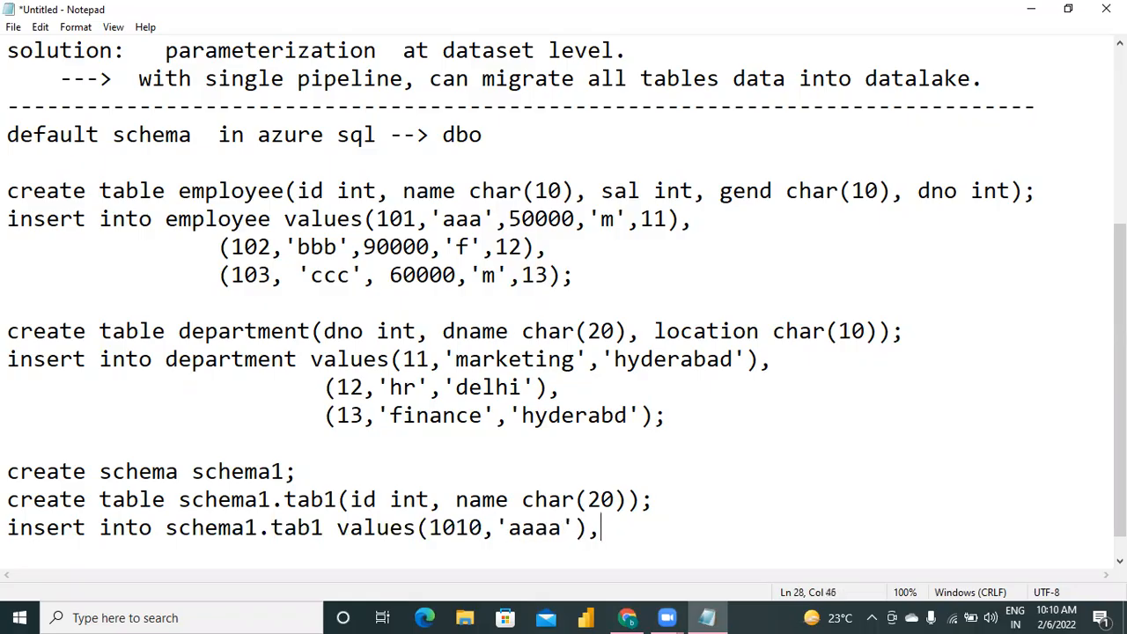
Add the second schema1.tab1 row "(1020,'bbbbb')," indented on its own line.
key(Return)
key(Tab)
key(Tab)
key(Tab)
key(Tab)
text(()
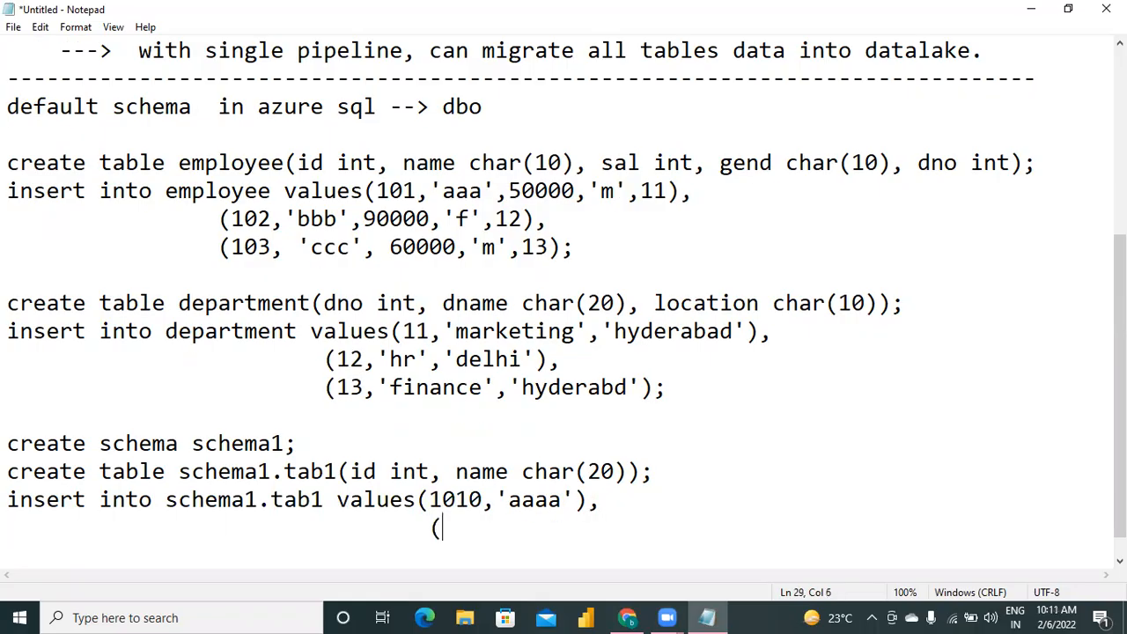
text(1020,)
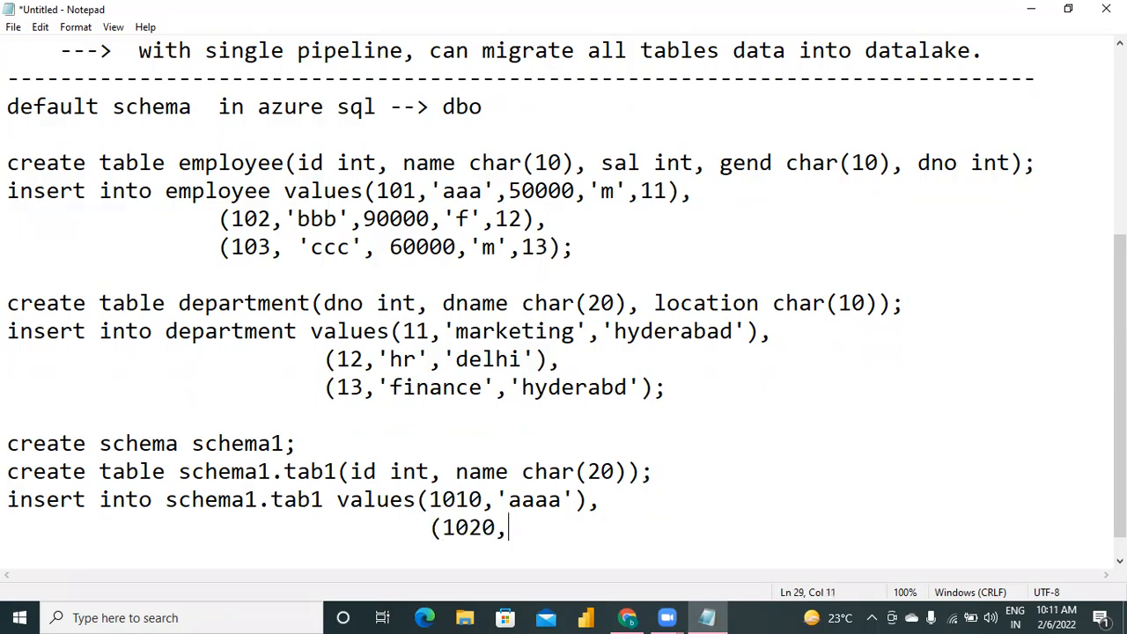
text('bbbbb)
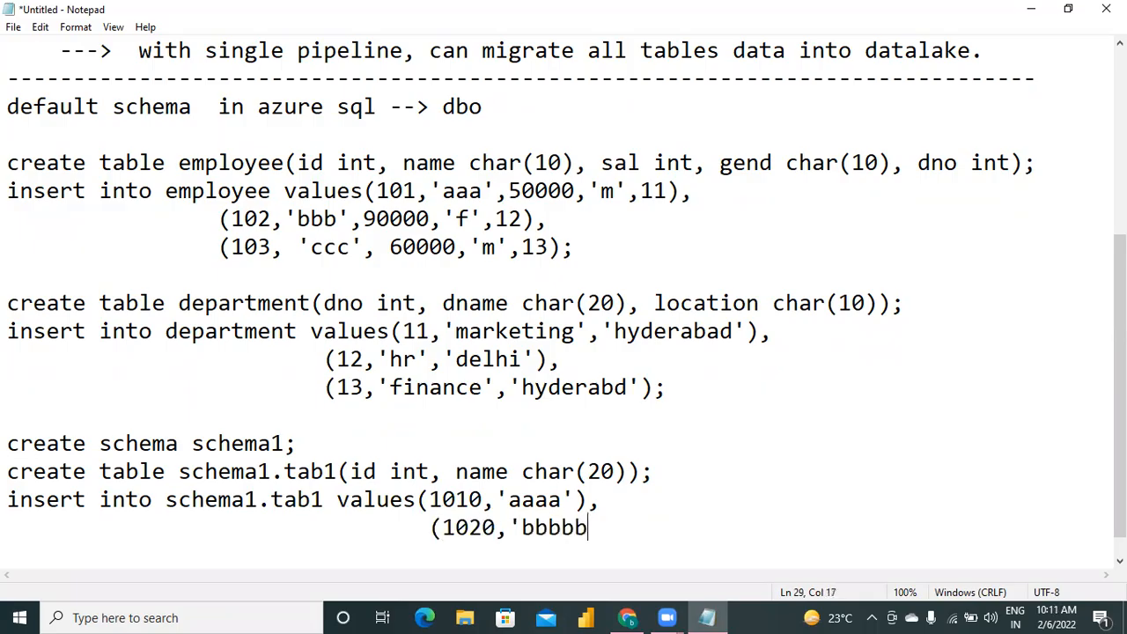
text('),)
Add the third schema1.tab1 row "(1030,'cc');" indented on its own line, ending the insert statement.
key(Return)
key(Tab)
key(Tab)
key(Tab)
key(Tab)
text((1030,'cc');)
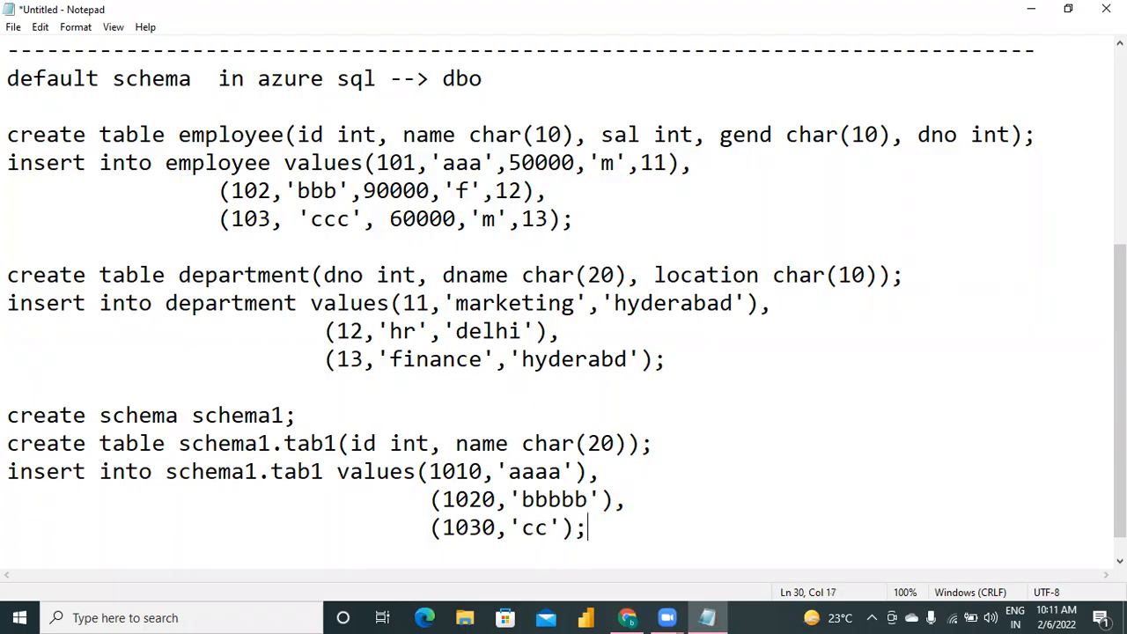
Leave a blank line after the schema1.tab1 insert and write the statement "create schema schema2;".
key(Return)
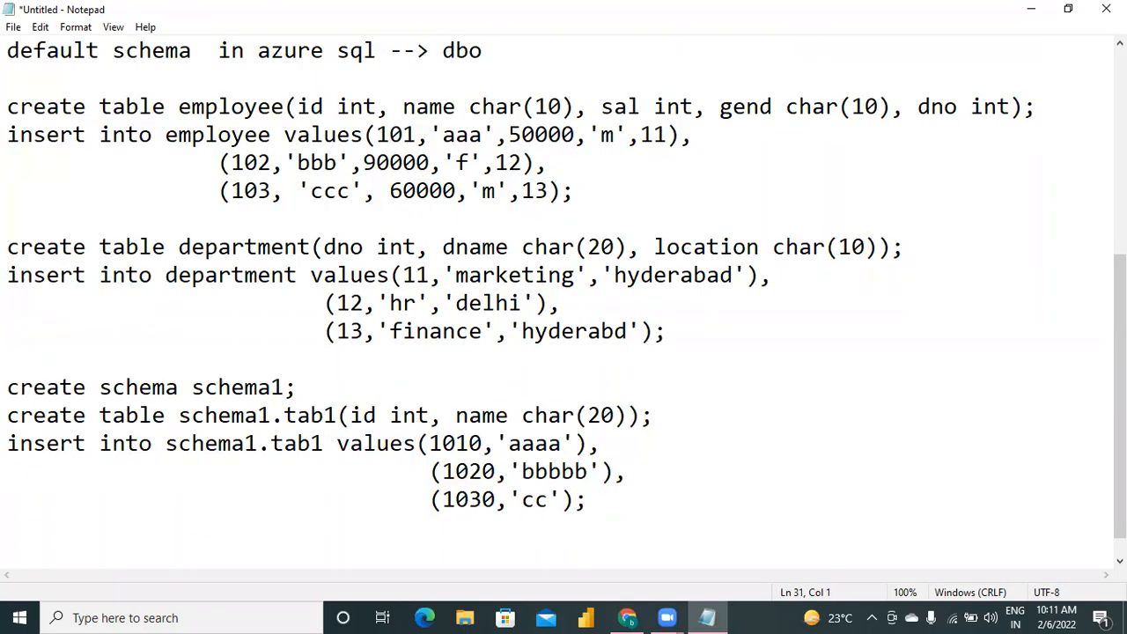
key(Return)
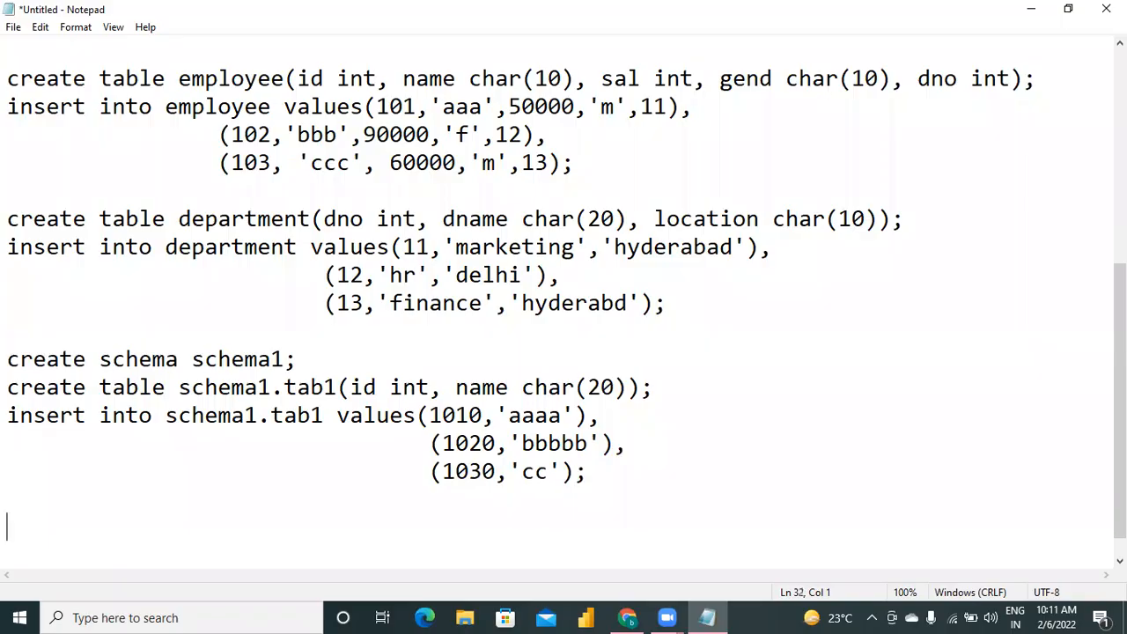
text(create schema  )
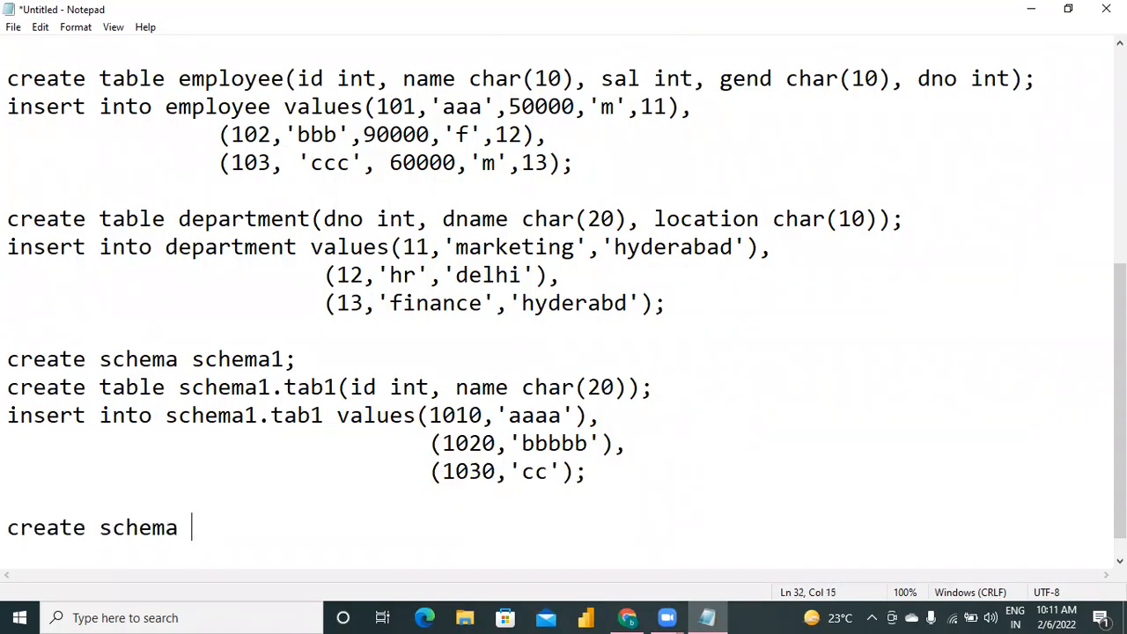
text(schema2;)
key(Return)
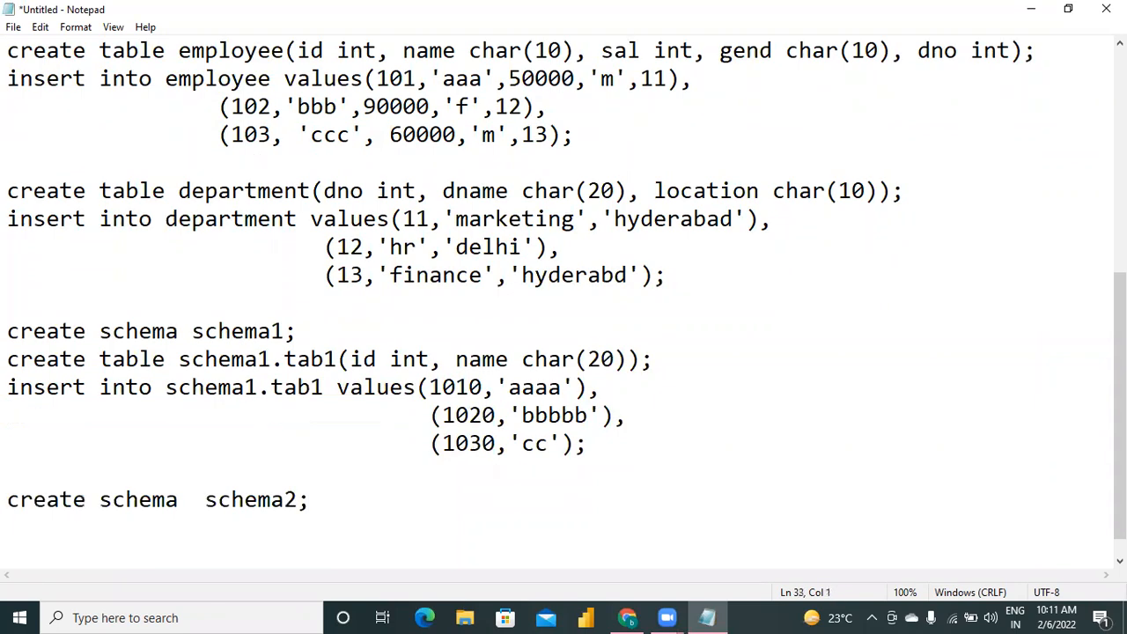
Copy the schema1.tab1 create table and insert statements to the lines below "create schema schema2;".
key(Up)
key(Up)
key(Up)
key(Up)
key(Up)
key(Up)
key(shift+Down)
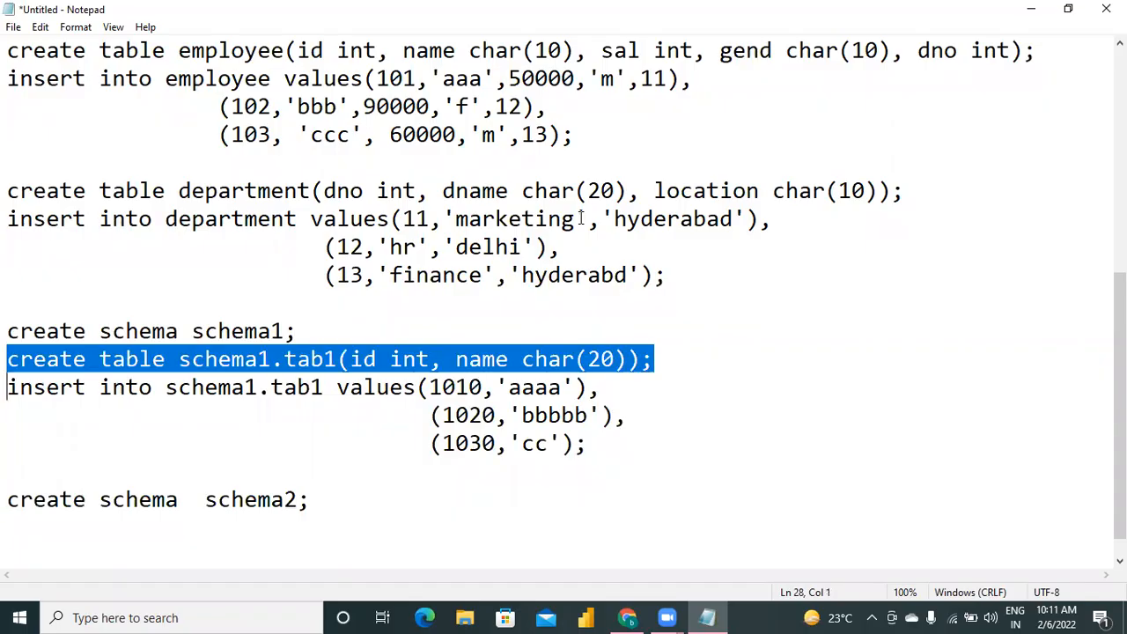
key(shift+Down)
key(shift+Down)
key(shift+Down)
key(ctrl+c)
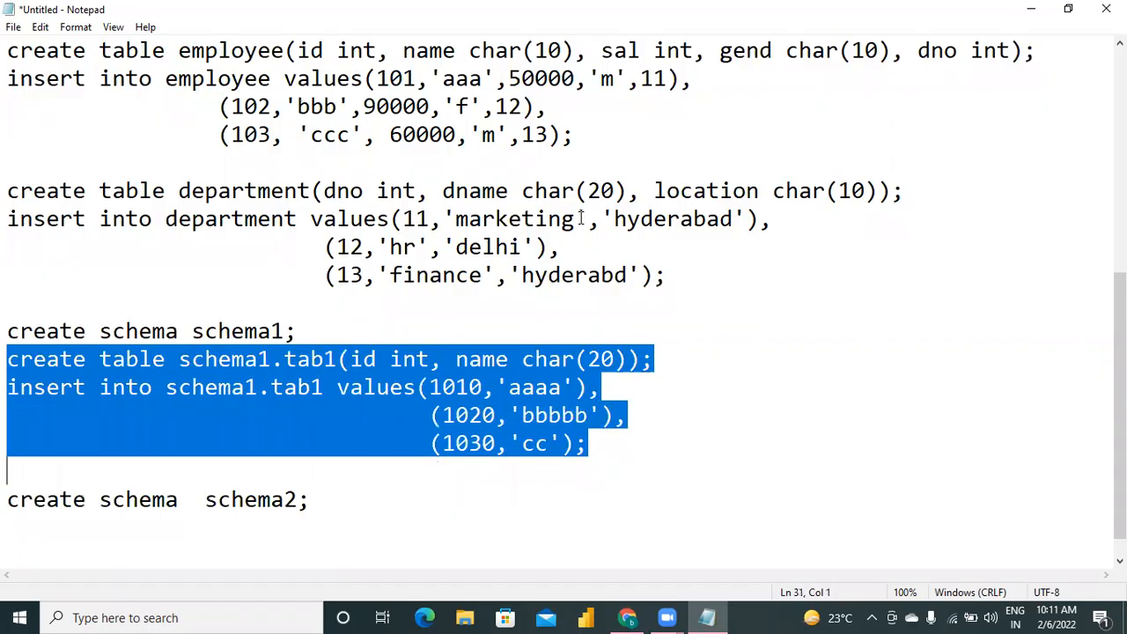
key(Down)
key(Down)
key(Down)
key(Up)
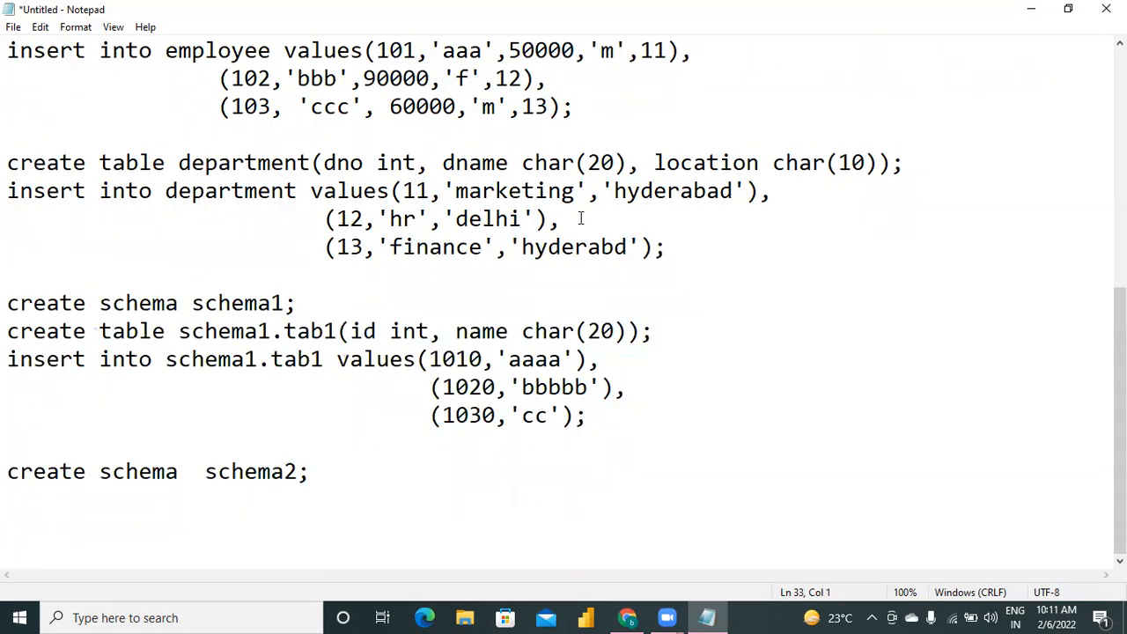
key(ctrl+v)
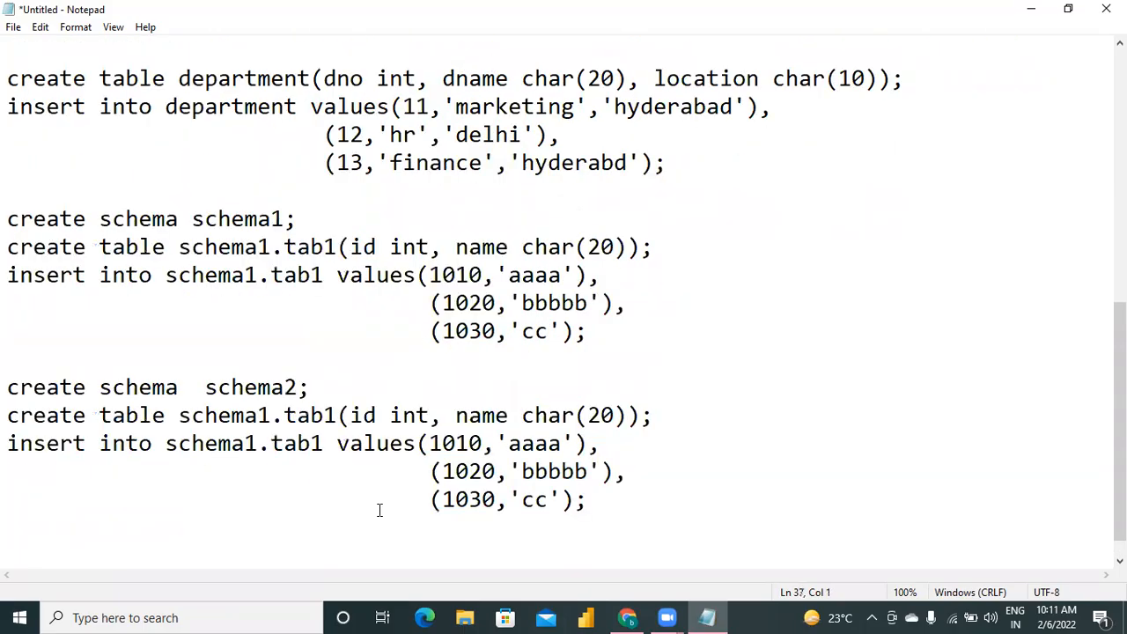
Change the schema name to schema2 in the copied create table and insert statements for tab1.
click(271, 415)
key(BackSpace)
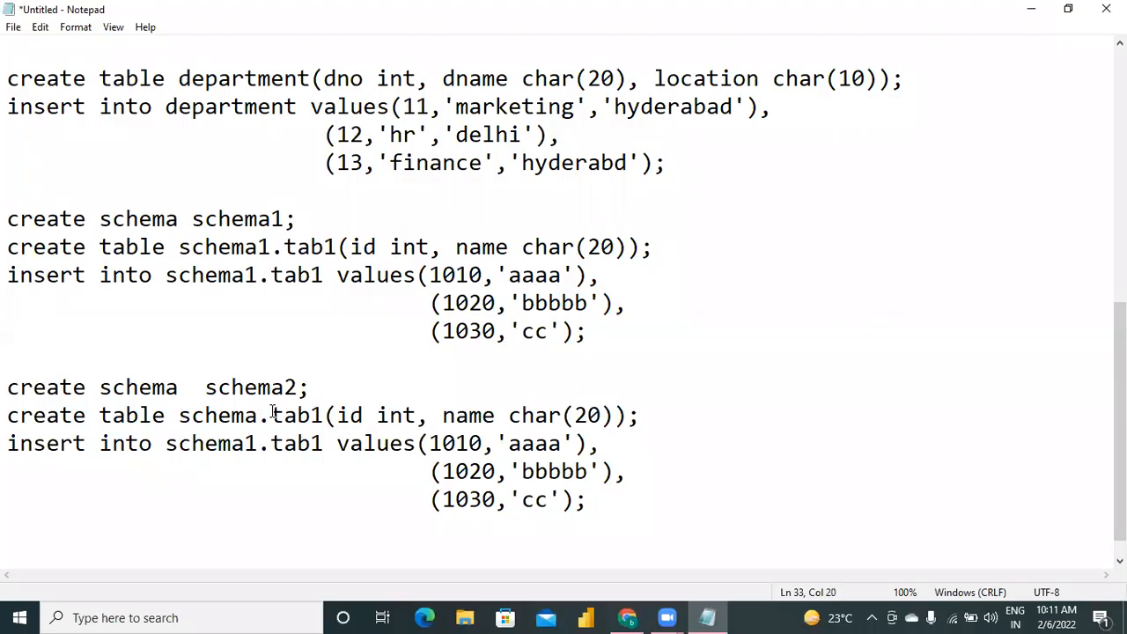
text(2)
key(Down)
key(Left)
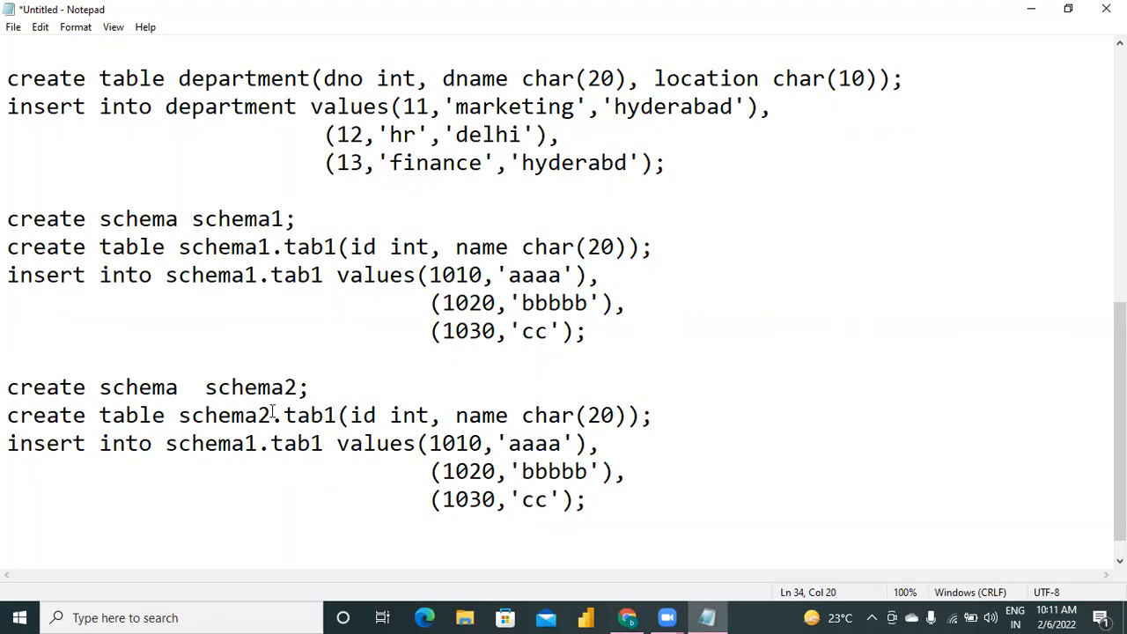
key(BackSpace)
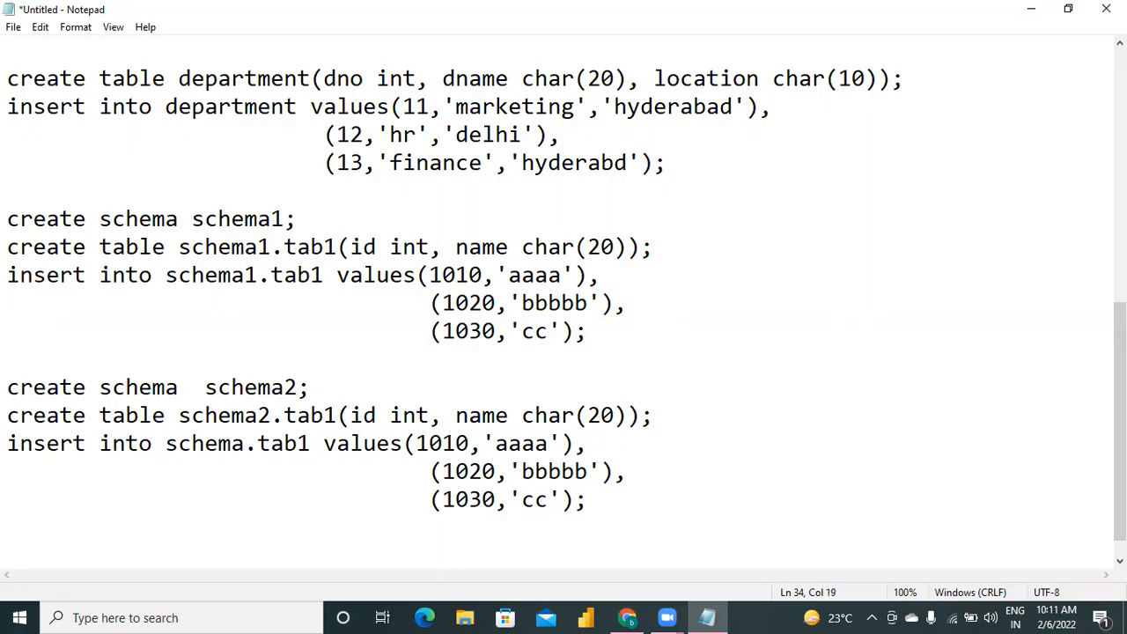
text(2)
Copy the SQL script from the employee create table statement through the schema2.tab1 insert rows.
key(Down)
key(Down)
key(Down)
key(Down)
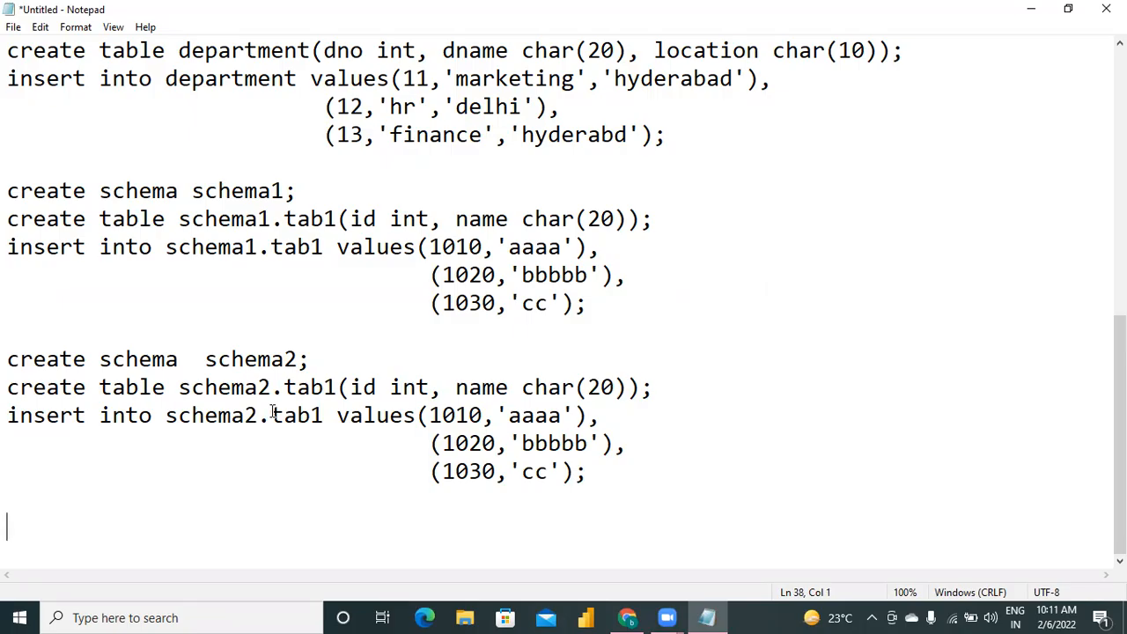
key(shift+Up)
key(shift+Up)
key(shift+Up)
key(shift+Up)
key(shift+Up)
key(shift+Up)
key(shift+Up)
key(shift+Up)
key(shift+Up)
key(shift+Up)
key(shift+Up)
key(shift+Up)
key(shift+Up)
key(shift+Up)
key(shift+Up)
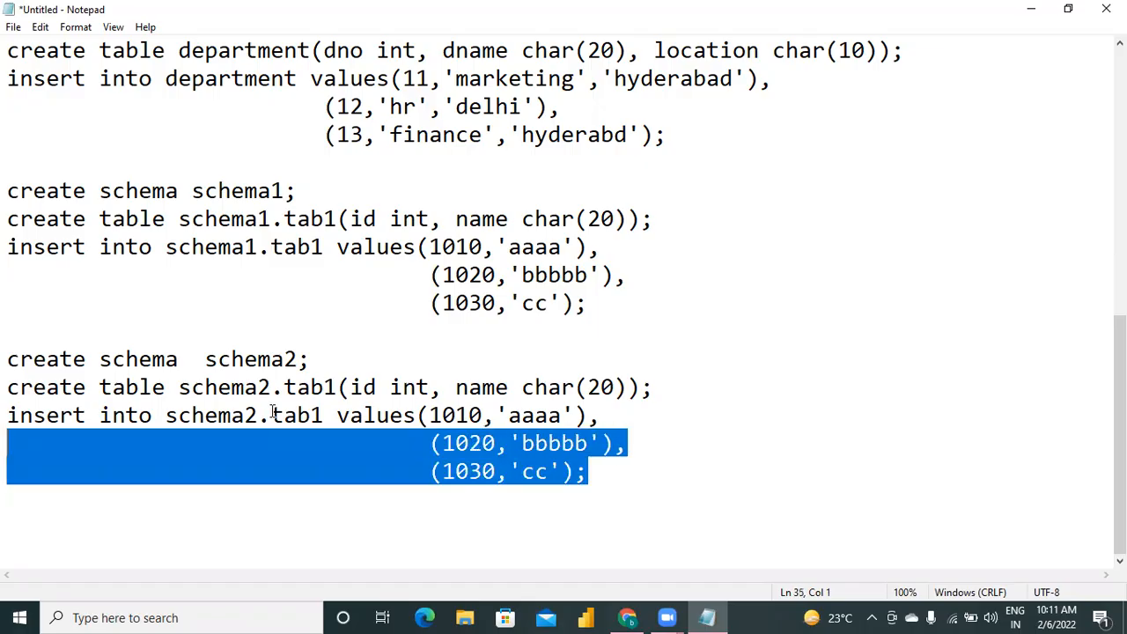
key(shift+Up)
key(shift+Up)
key(shift+Up)
key(shift+Up)
key(shift+Up)
key(shift+Up)
key(shift+Up)
key(shift+Up)
key(shift+Up)
key(shift+Up)
key(shift+Up)
key(shift+Up)
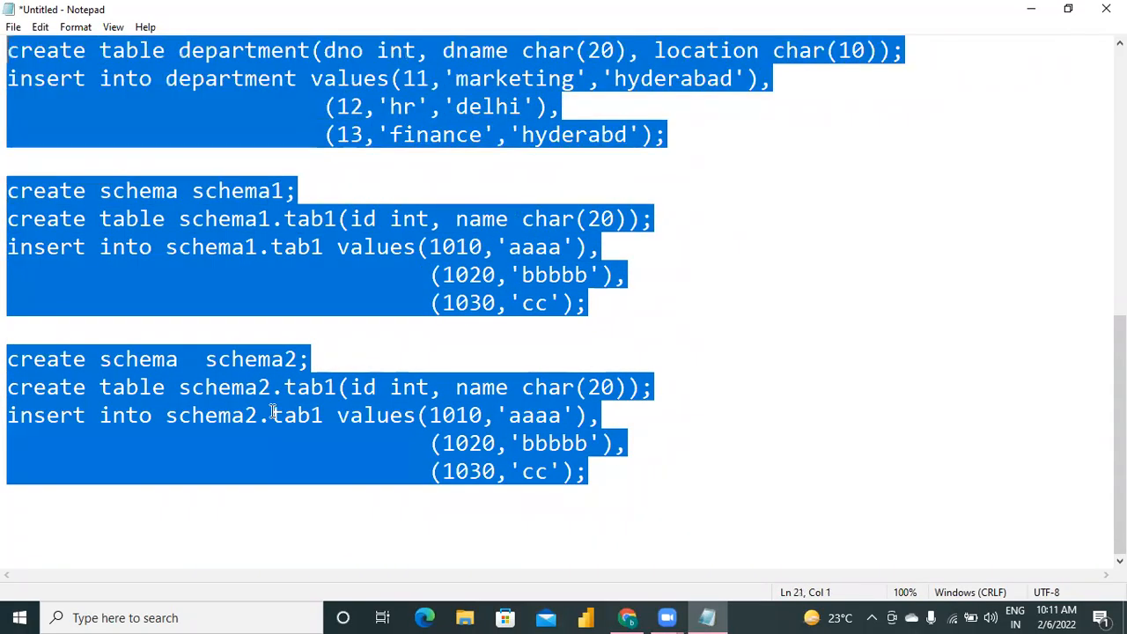
key(shift+Down)
key(shift+Down)
key(shift+Down)
key(shift+Down)
key(shift+Down)
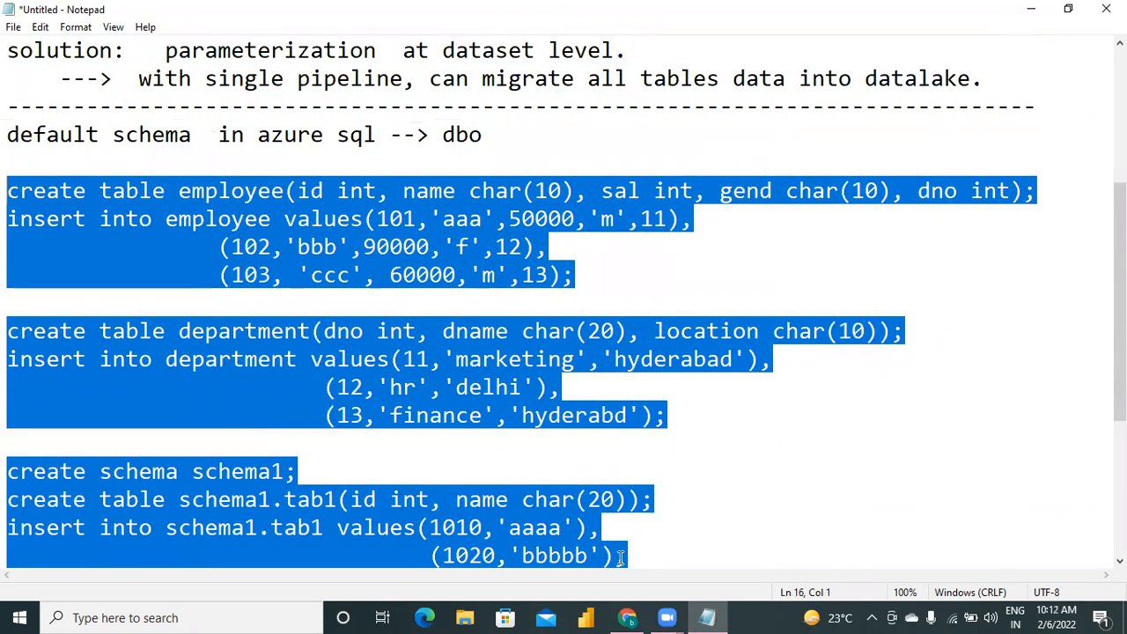
Switch to the Azure portal query editor, replace the customer select query with the copied script and try to run it.
click(627, 617)
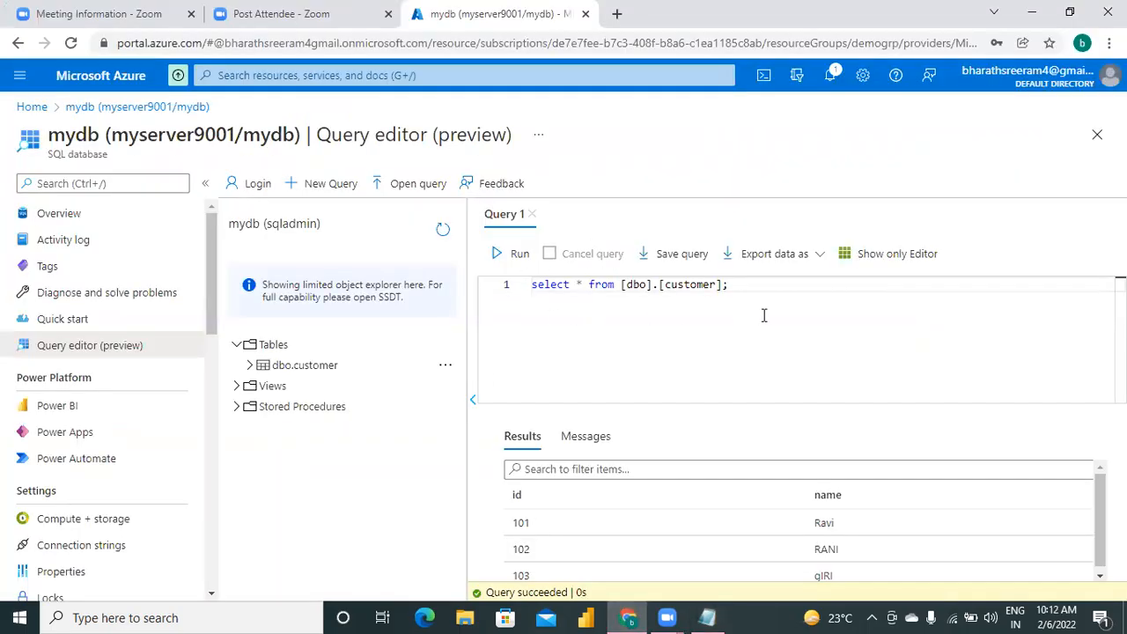
key(BackSpace)
key(BackSpace)
key(BackSpace)
key(BackSpace)
key(BackSpace)
key(BackSpace)
key(BackSpace)
key(BackSpace)
key(BackSpace)
key(BackSpace)
key(BackSpace)
key(BackSpace)
key(BackSpace)
key(BackSpace)
key(BackSpace)
key(BackSpace)
key(BackSpace)
key(BackSpace)
key(BackSpace)
key(BackSpace)
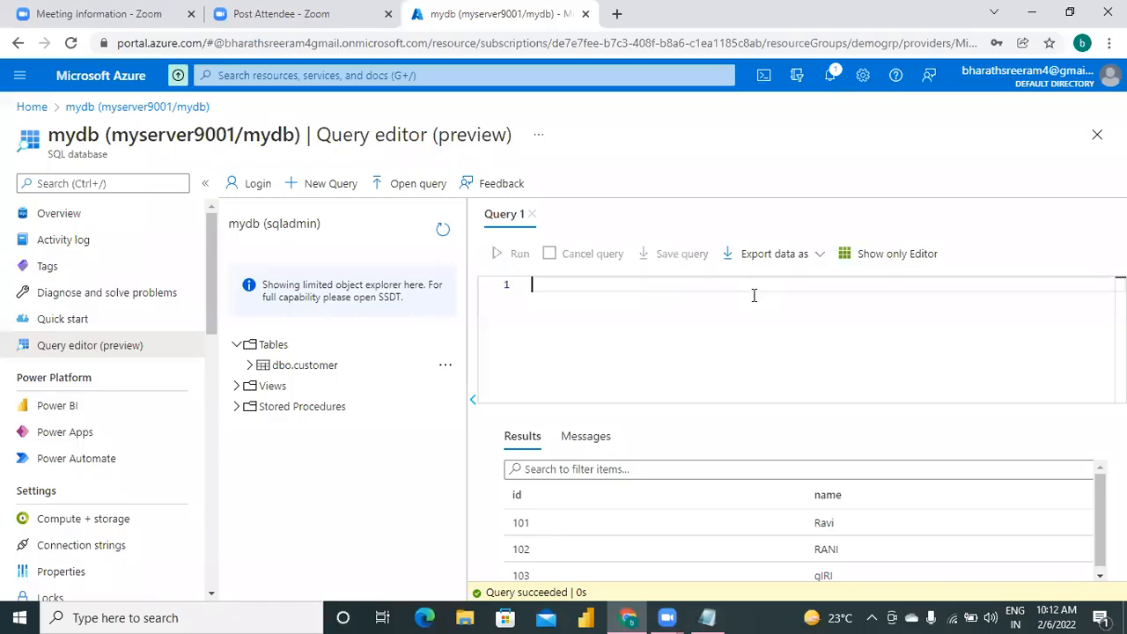
key(ctrl+v)
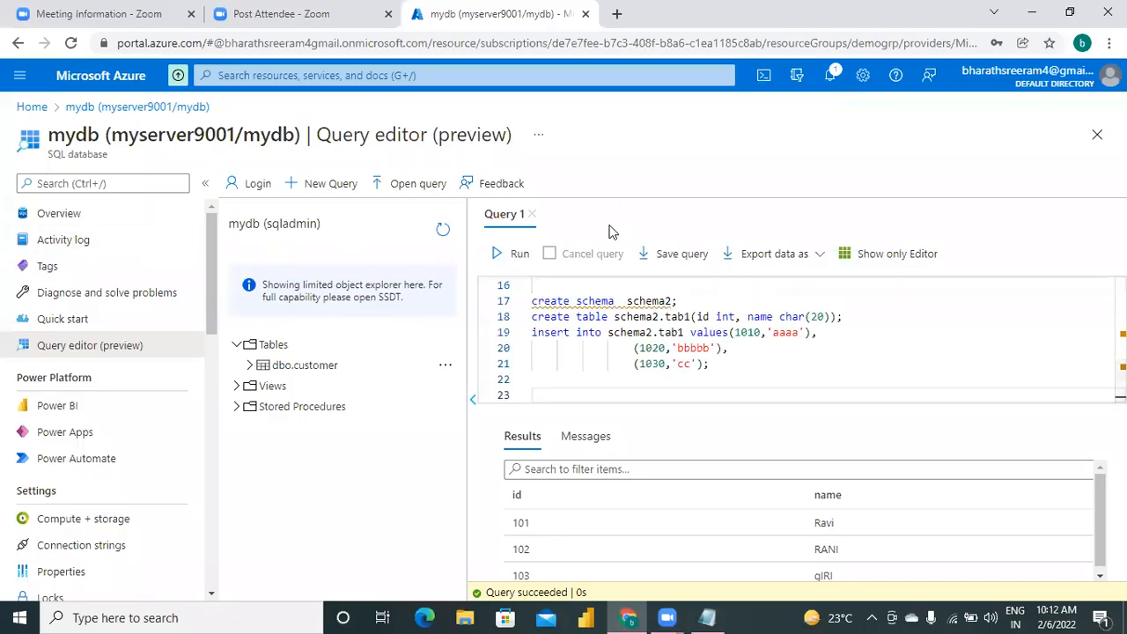
click(519, 256)
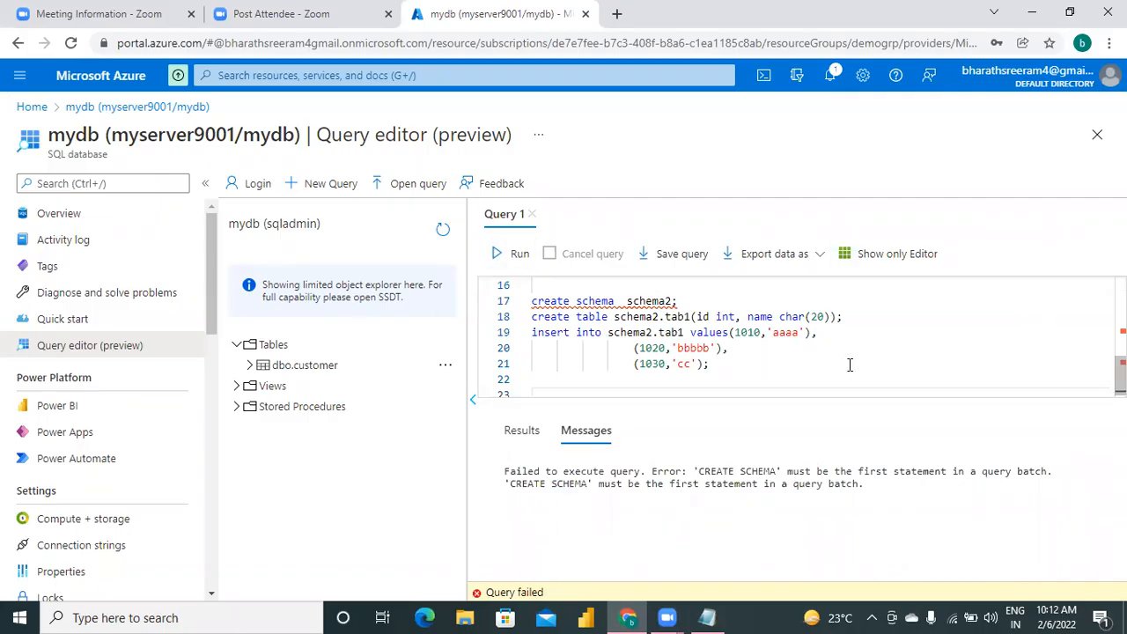
click(893, 352)
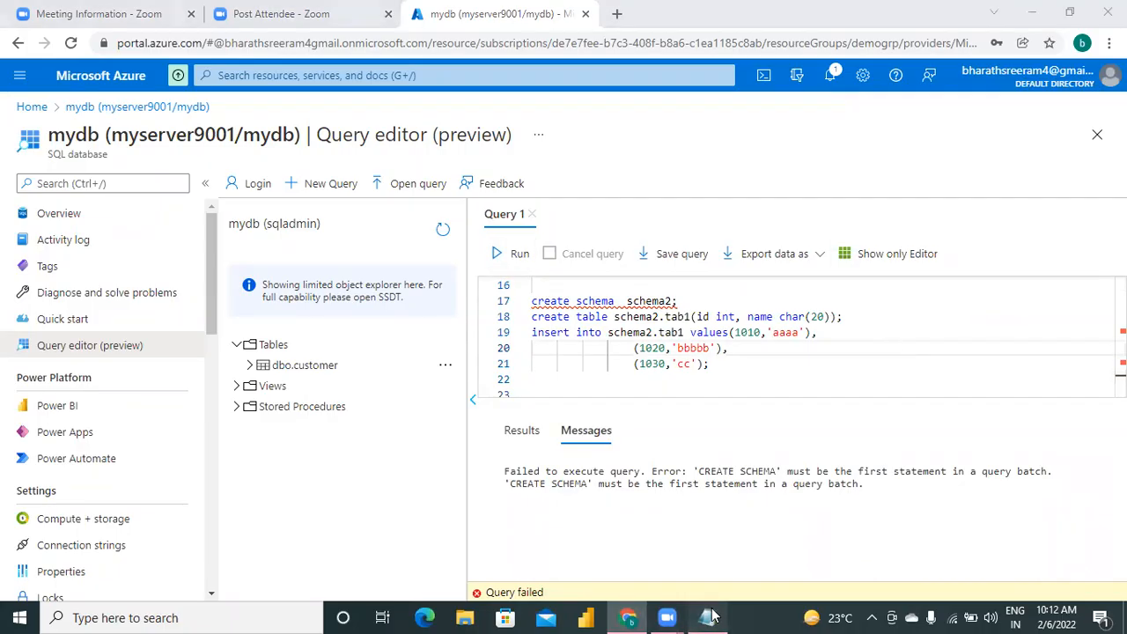
Switch to Notepad and cut the "create schema schema1;" line from above the schema1.tab1 statements.
click(708, 617)
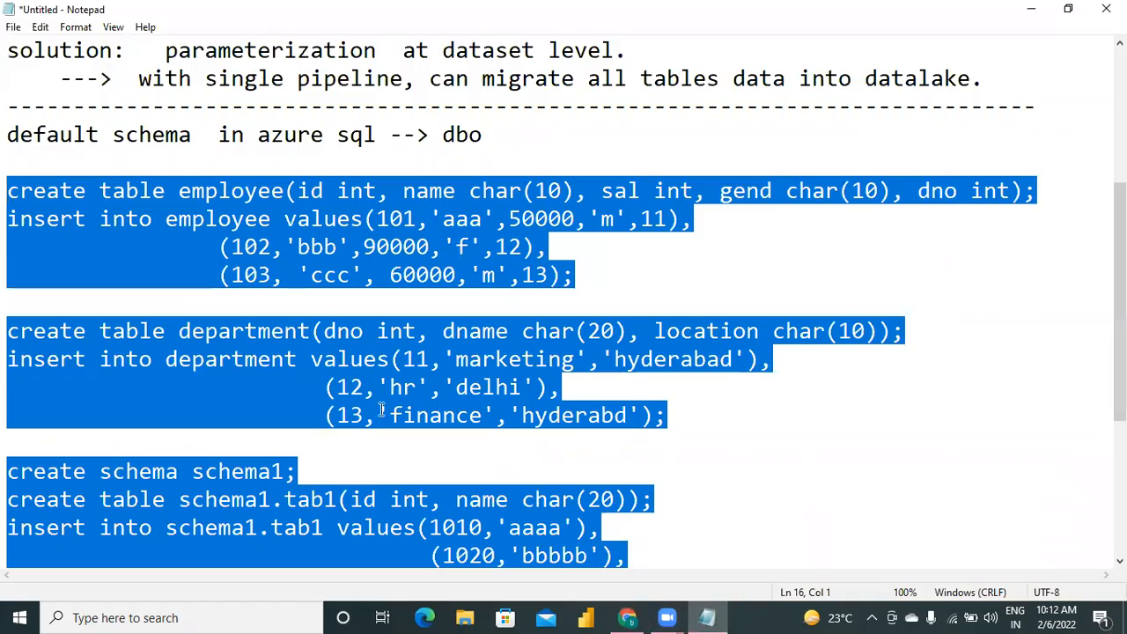
click(310, 482)
key(Up)
key(Up)
key(End)
key(Left)
key(Left)
key(Left)
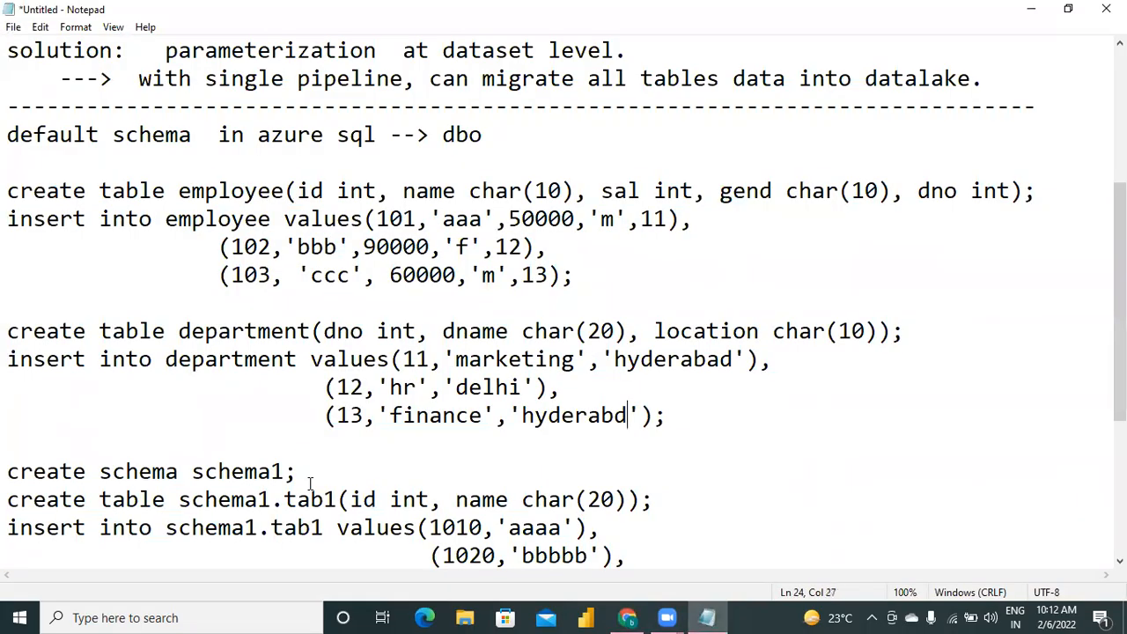
click(8, 474)
key(shift+Down)
key(ctrl+c)
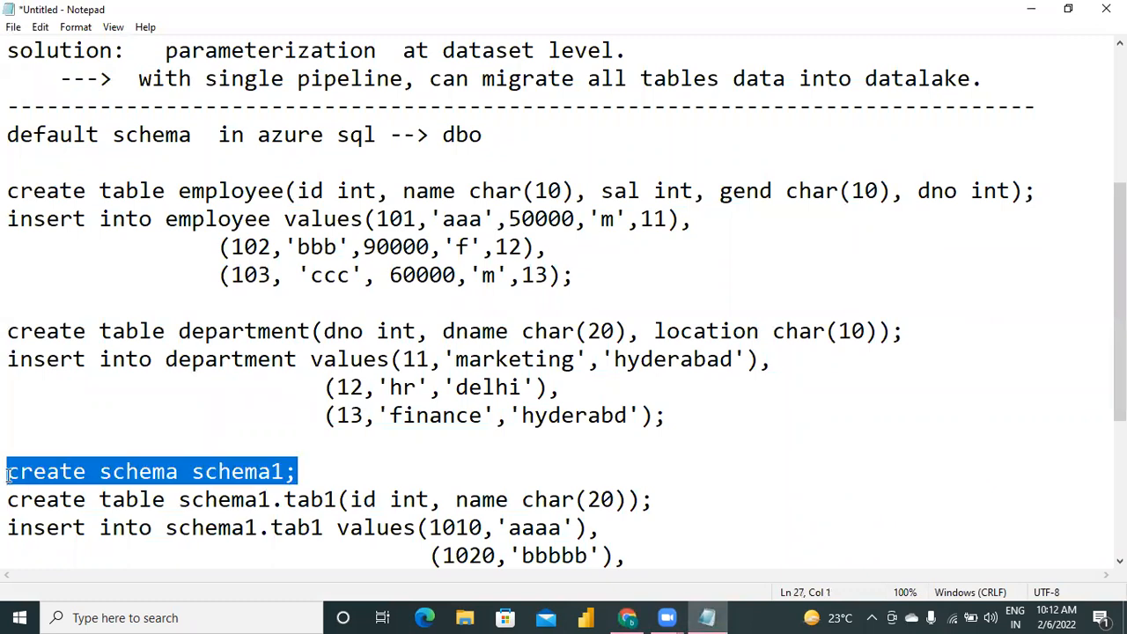
key(Delete)
Paste "create schema schema1;" on its own line directly below the default schema note, above the employee statements.
key(Down)
key(Down)
key(Down)
key(Down)
key(Down)
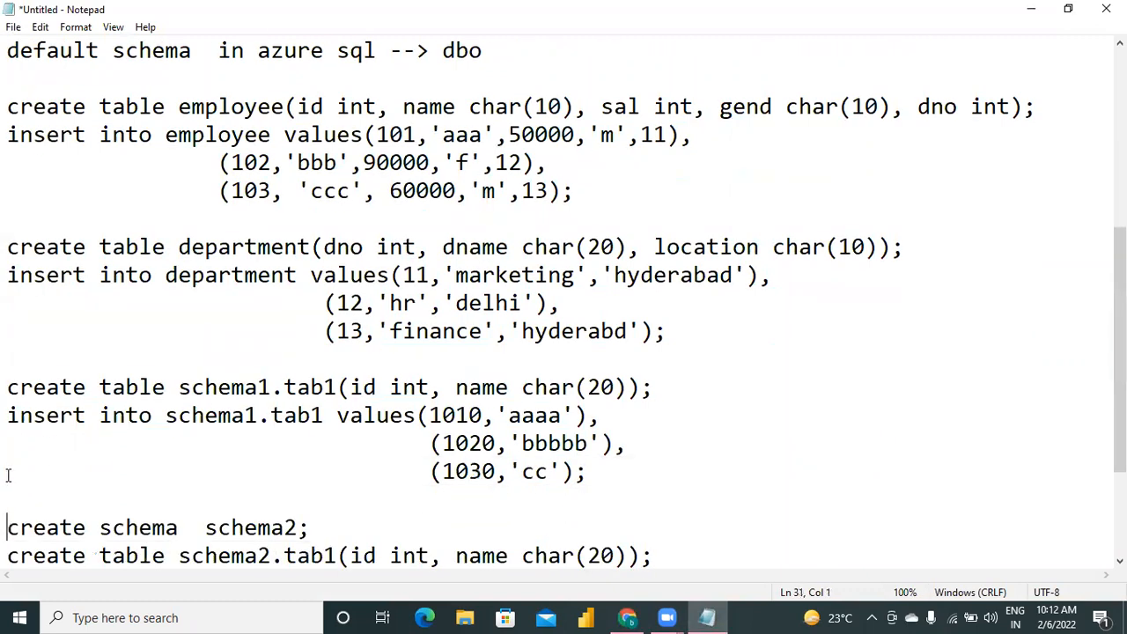
key(Up)
key(Up)
key(Up)
key(Up)
key(Up)
key(Up)
key(Up)
key(Up)
key(Up)
key(Up)
key(Up)
key(Up)
key(Up)
key(Up)
key(Up)
key(Up)
key(Up)
key(Up)
key(Up)
key(Up)
key(Up)
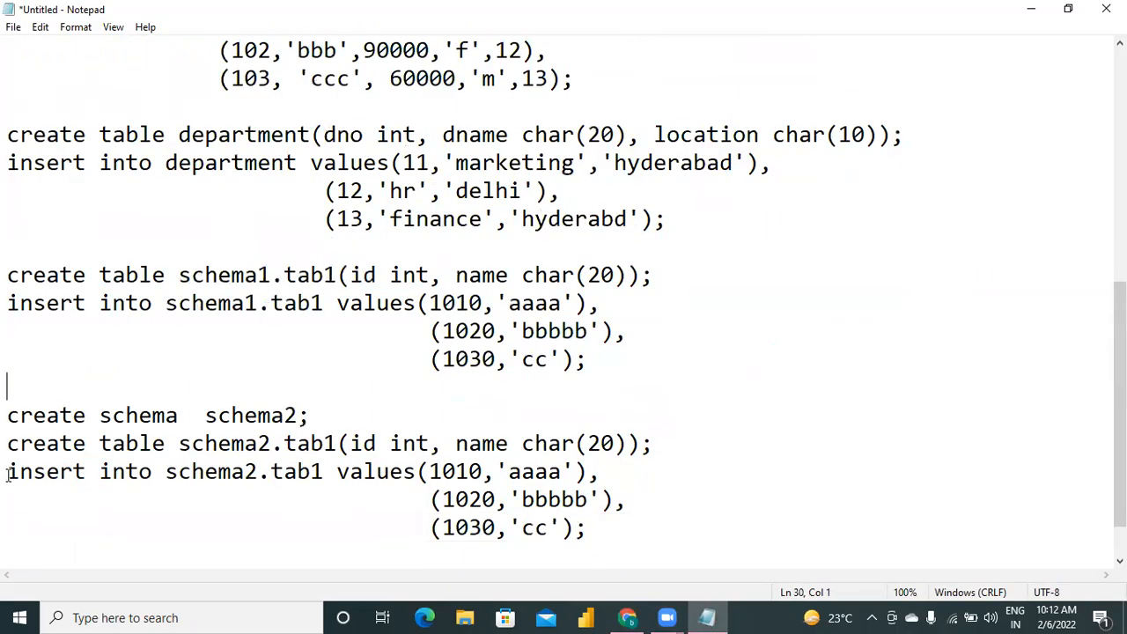
key(Down)
key(Down)
key(Down)
key(Down)
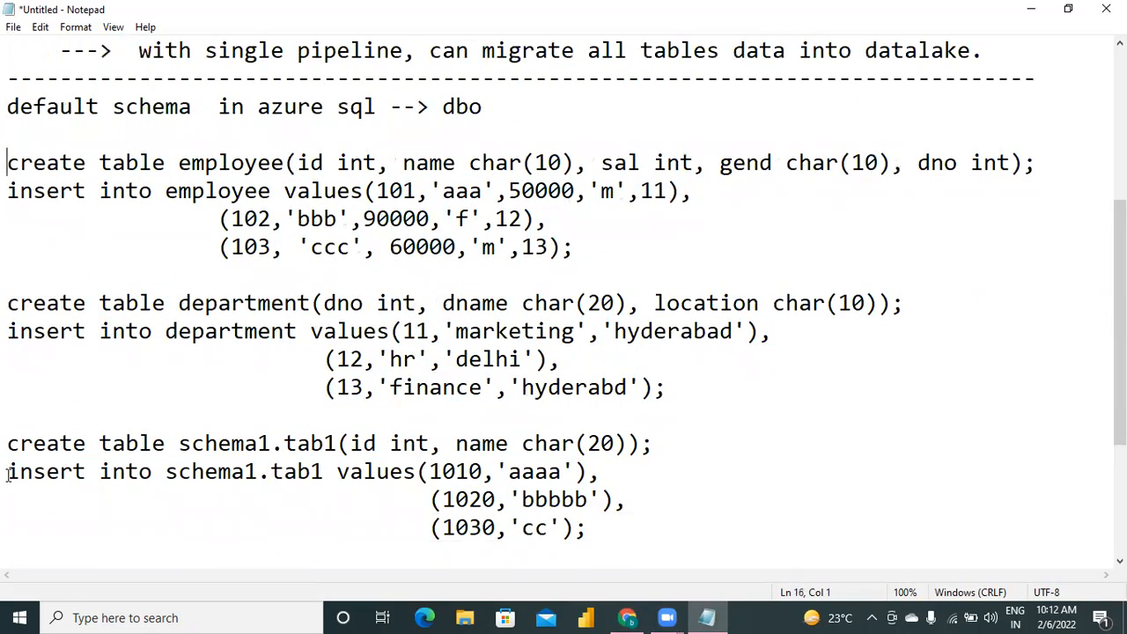
key(Up)
key(ctrl+v)
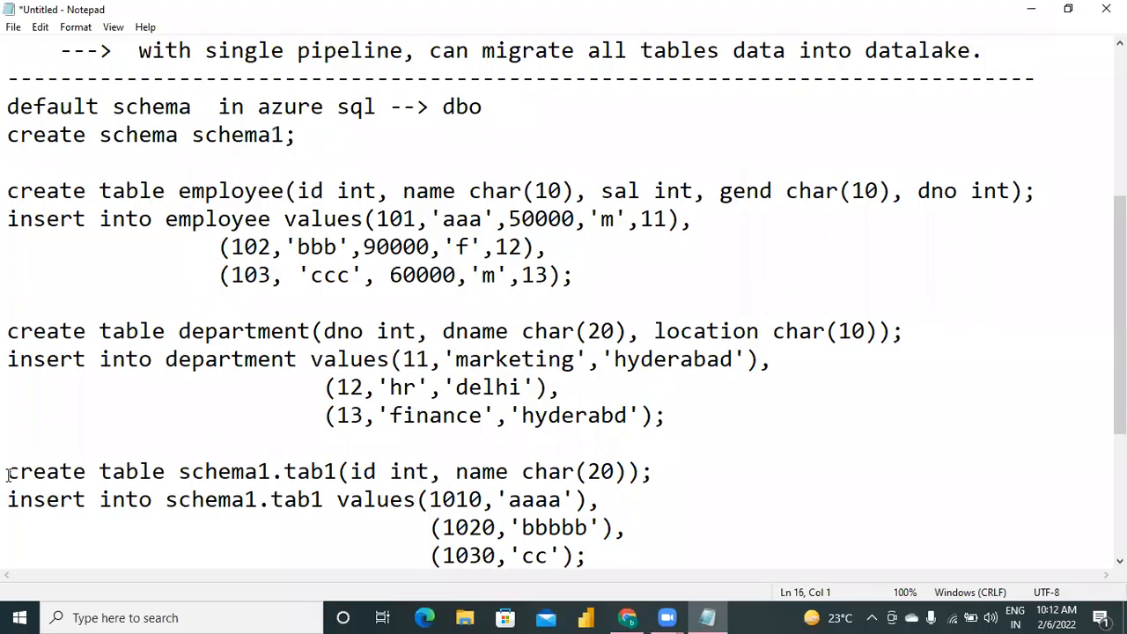
Cut the "create schema schema2;" line from above the schema2.tab1 statements.
click(135, 436)
key(Down)
key(Down)
key(Down)
key(Down)
key(Down)
key(Down)
key(Down)
key(Down)
key(Down)
key(Up)
key(Up)
key(Up)
key(shift+Down)
key(ctrl+c)
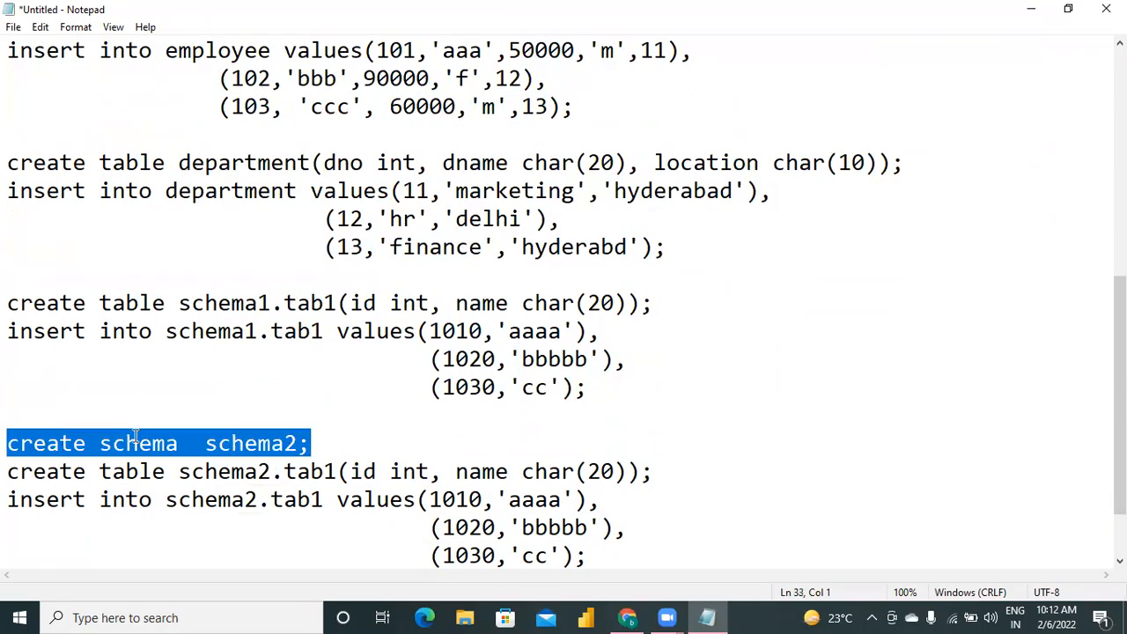
key(Delete)
Paste "create schema schema2;" directly below the "create schema schema1;" line.
key(Up)
key(Up)
key(Up)
key(Up)
key(Up)
key(Up)
key(Up)
key(Up)
key(Up)
key(Up)
key(Up)
key(Up)
key(Up)
key(Up)
key(Up)
key(Up)
key(Up)
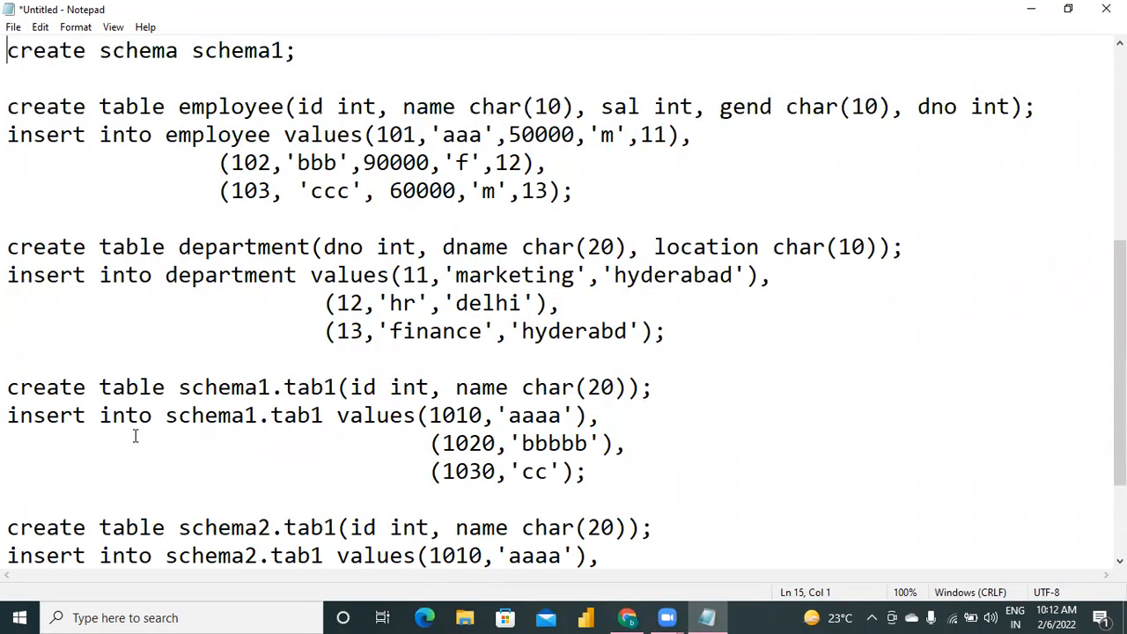
scroll(135, 435, up, 1)
key(Down)
key(ctrl+v)
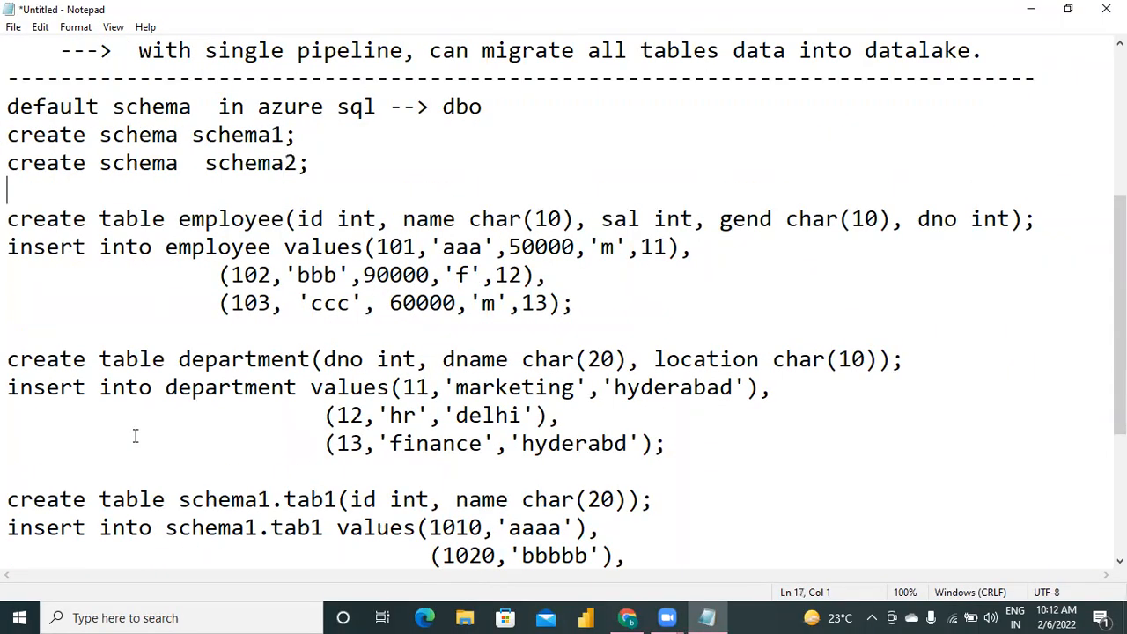
Copy the reordered script from "create schema schema1;" through the last schema2.tab1 insert row.
key(Up)
key(Up)
key(Up)
key(Down)
key(Down)
key(Down)
key(Down)
key(Down)
key(Down)
key(Down)
key(Down)
key(Down)
key(Down)
key(Down)
key(Down)
key(Down)
key(Down)
key(Down)
key(Down)
key(Down)
key(Down)
scroll(135, 435, down, 1)
key(Up)
key(Up)
key(Up)
key(Up)
key(Up)
key(Up)
key(Up)
key(Up)
key(Up)
key(Up)
key(Up)
key(Up)
key(Up)
key(Up)
key(Up)
key(Up)
key(Up)
key(Up)
key(Up)
key(Up)
key(Down)
key(Down)
key(Down)
key(Down)
key(Up)
key(shift+Down)
key(shift+Down)
key(shift+Down)
key(shift+Down)
key(shift+Down)
key(shift+Down)
key(shift+Down)
key(shift+Down)
key(shift+Down)
key(shift+Down)
key(shift+Down)
key(shift+Down)
key(shift+Down)
key(shift+Down)
key(shift+Down)
key(shift+Down)
key(shift+Down)
key(shift+Down)
key(shift+Down)
key(shift+Down)
key(shift+Down)
key(shift+Down)
key(shift+Down)
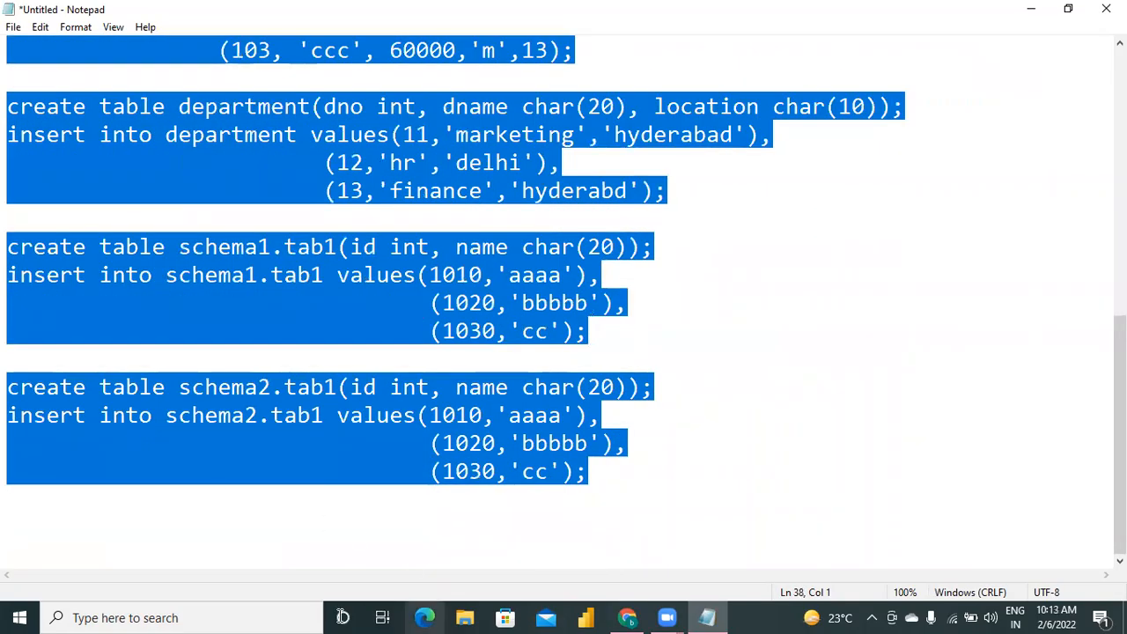
Switch to the Azure portal query editor and replace the whole query with the reordered script.
click(627, 617)
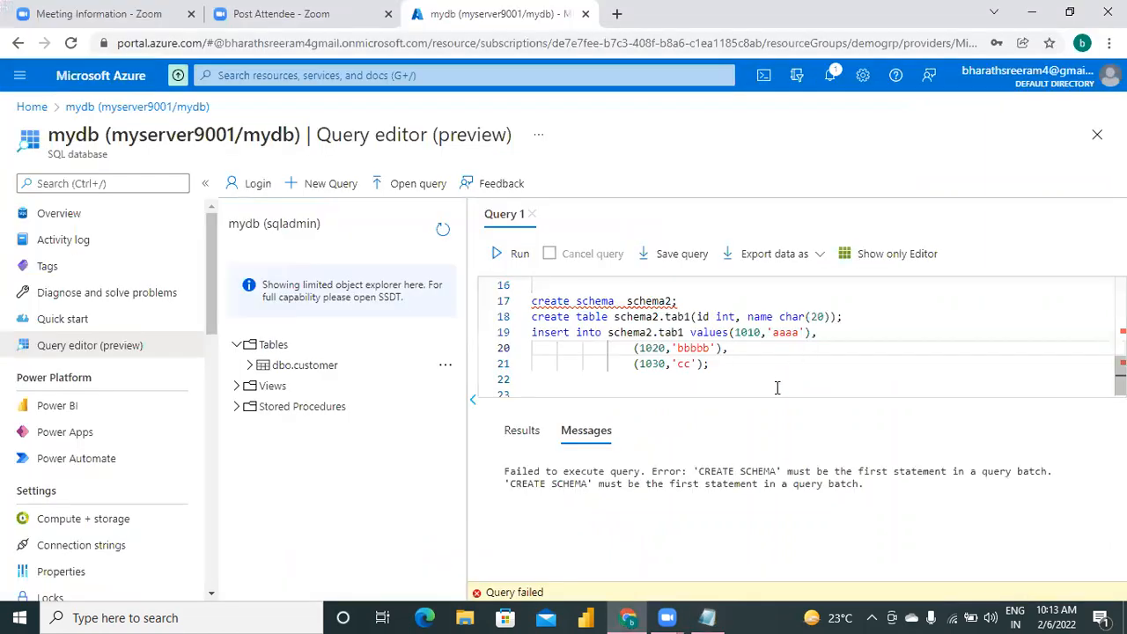
key(ctrl+End)
key(ctrl+a)
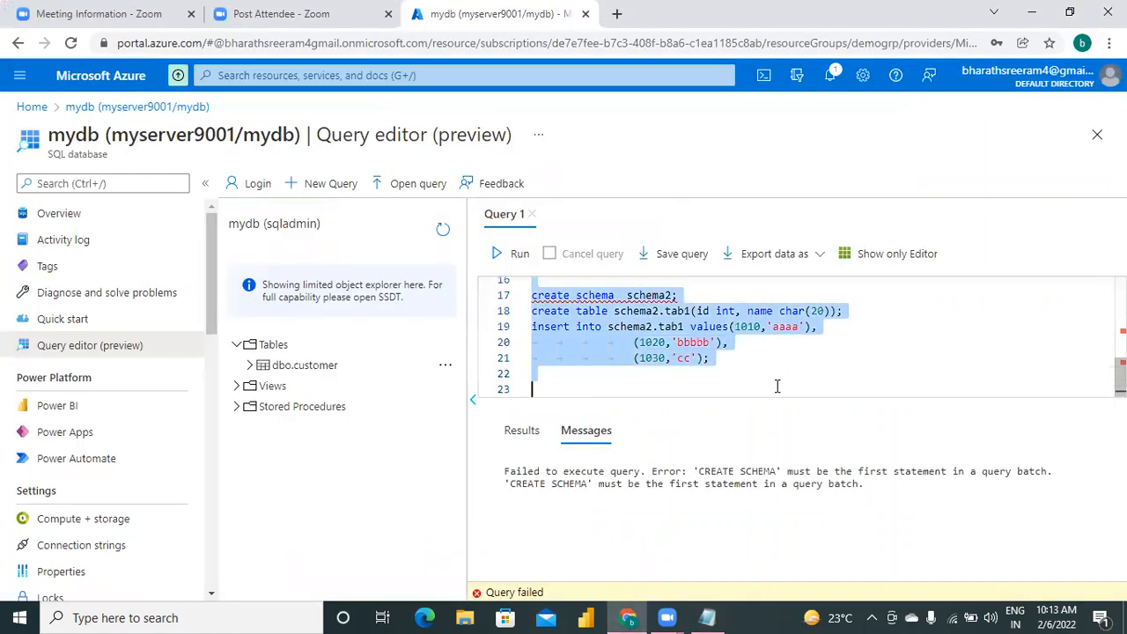
key(ctrl+v)
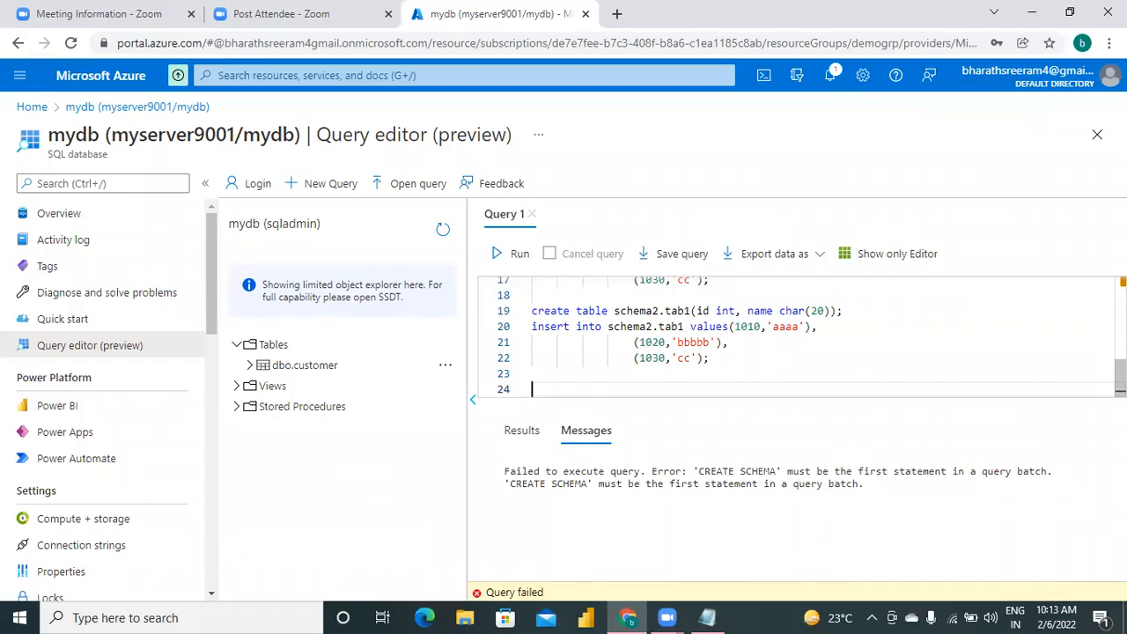
Remove the "create schema schema2;" line from the start of the query.
key(ctrl+Home)
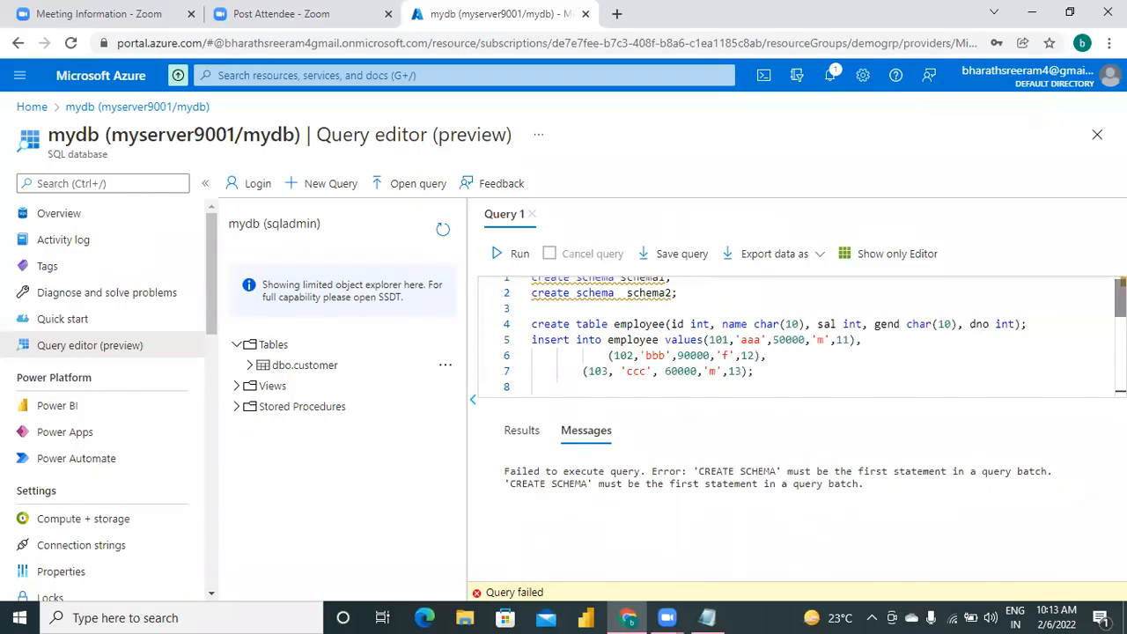
click(814, 302)
key(Up)
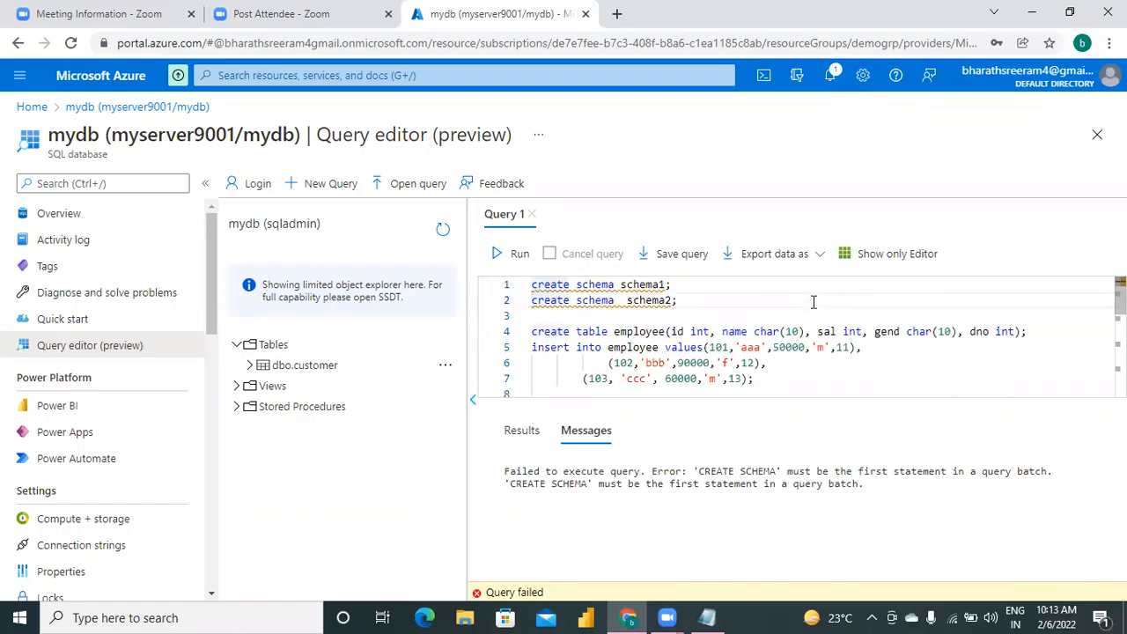
key(shift+Down)
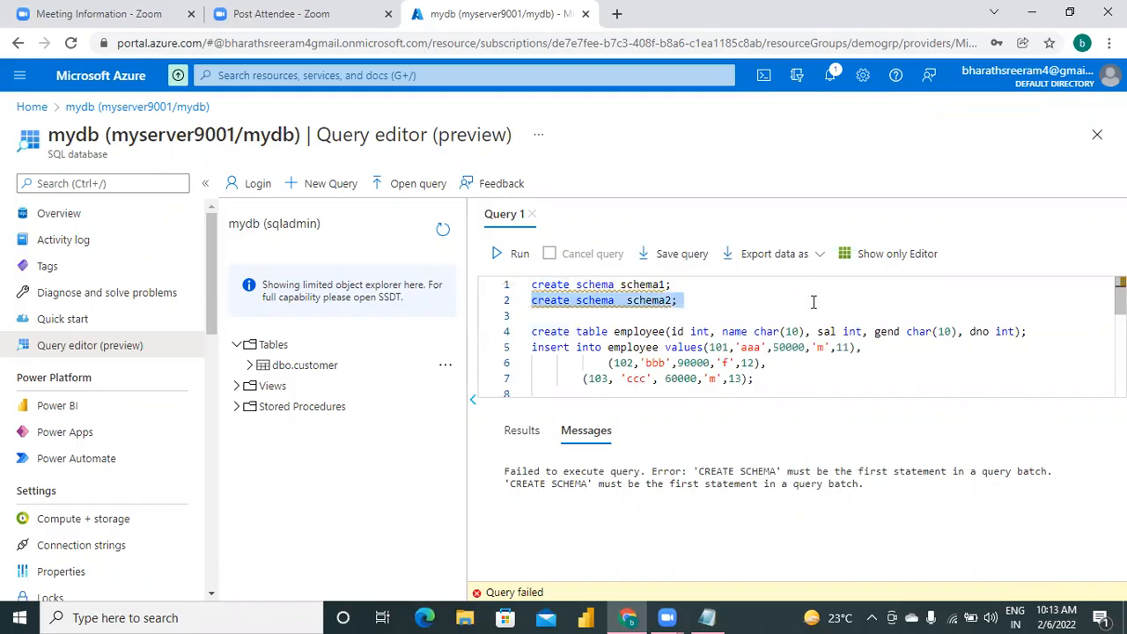
key(Delete)
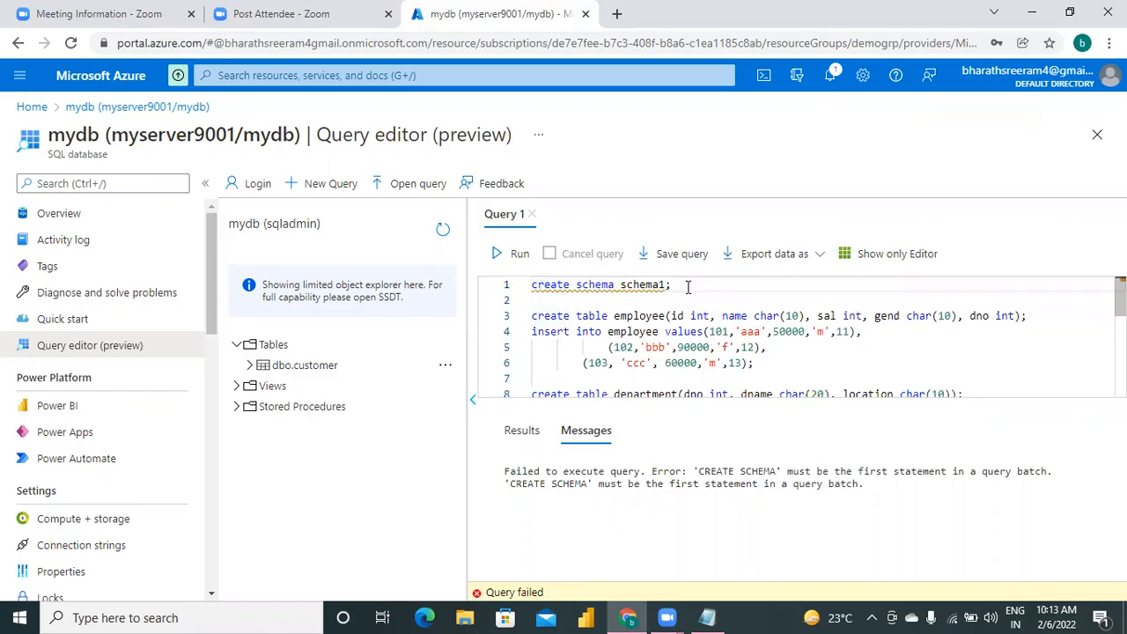
Run only the "create schema schema1;" statement at the start of the query.
key(shift+Left)
key(shift+Left)
key(shift+Left)
key(shift+Left)
key(shift+Left)
key(shift+Left)
key(shift+Left)
key(shift+Left)
key(shift+Left)
key(shift+Left)
key(shift+Left)
key(shift+Left)
key(shift+Left)
key(shift+Left)
key(shift+Left)
key(shift+Left)
key(shift+Left)
key(shift+Left)
key(shift+Left)
key(shift+Left)
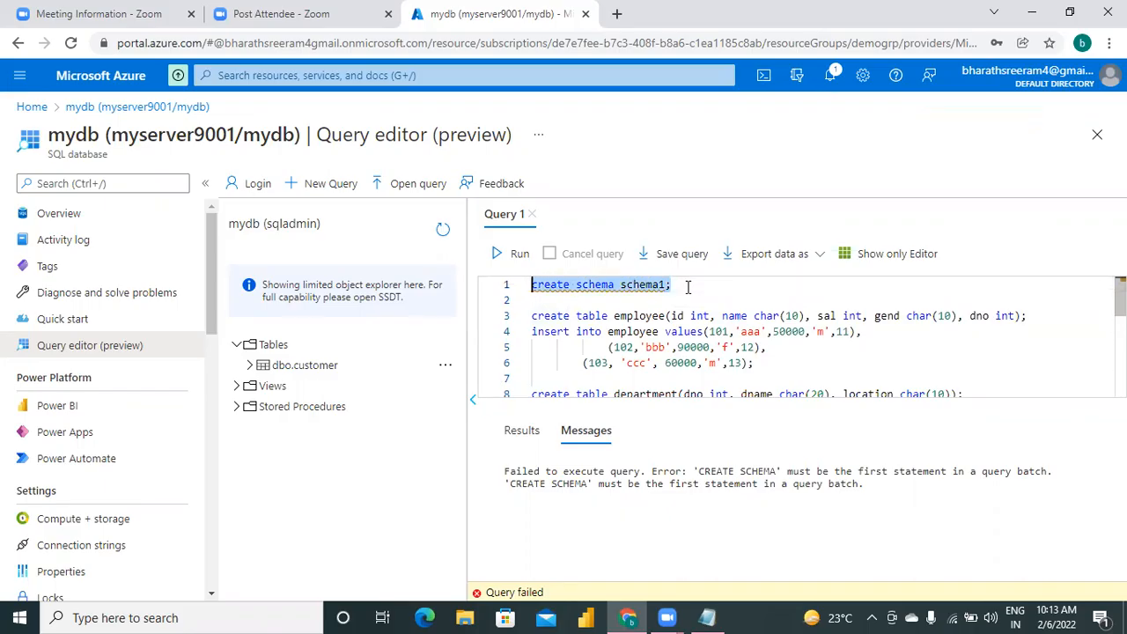
click(518, 255)
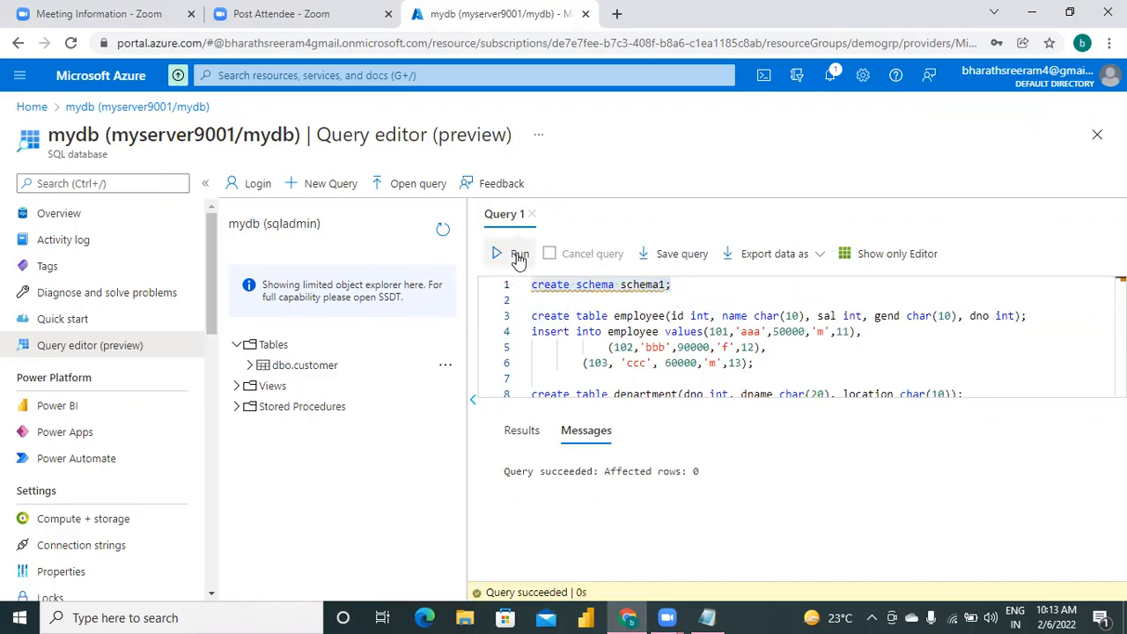
Change the schema name on the first line to schema2 and run only that "create schema schema2;" statement.
click(693, 302)
click(664, 284)
key(Left)
key(BackSpace)
text(2)
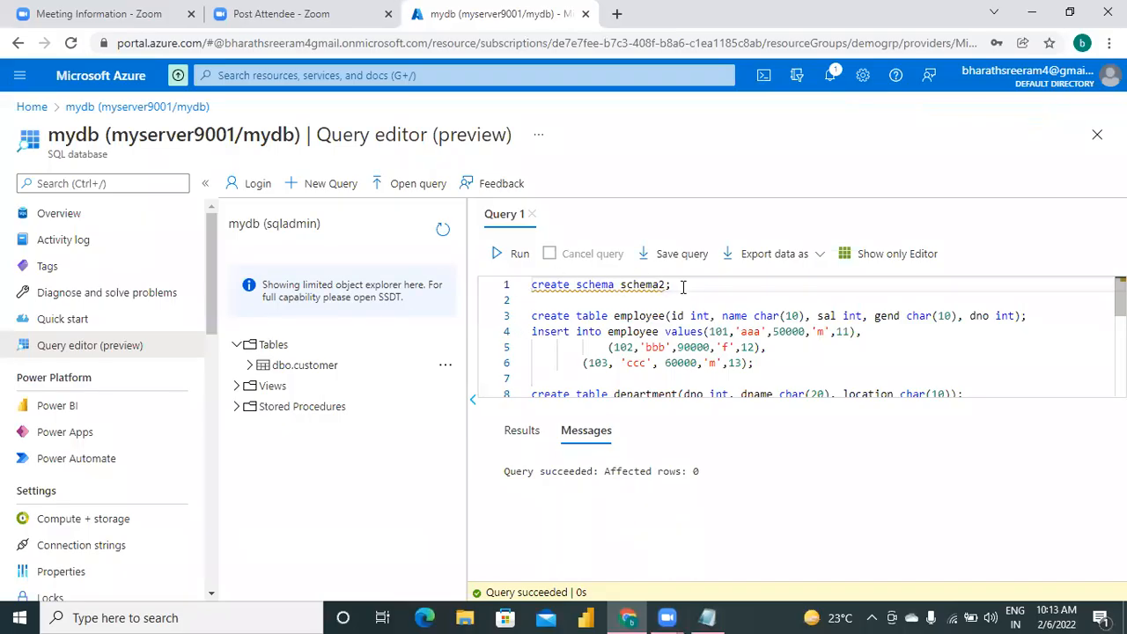
key(shift+Left)
key(shift+Left)
key(shift+Left)
key(shift+Left)
key(shift+Left)
key(shift+Left)
key(shift+Left)
key(shift+Left)
key(shift+Left)
key(shift+Left)
key(shift+Left)
key(shift+Left)
key(shift+Left)
key(shift+Left)
key(shift+Left)
key(shift+Left)
key(shift+Left)
key(shift+Left)
key(shift+Left)
key(shift+Left)
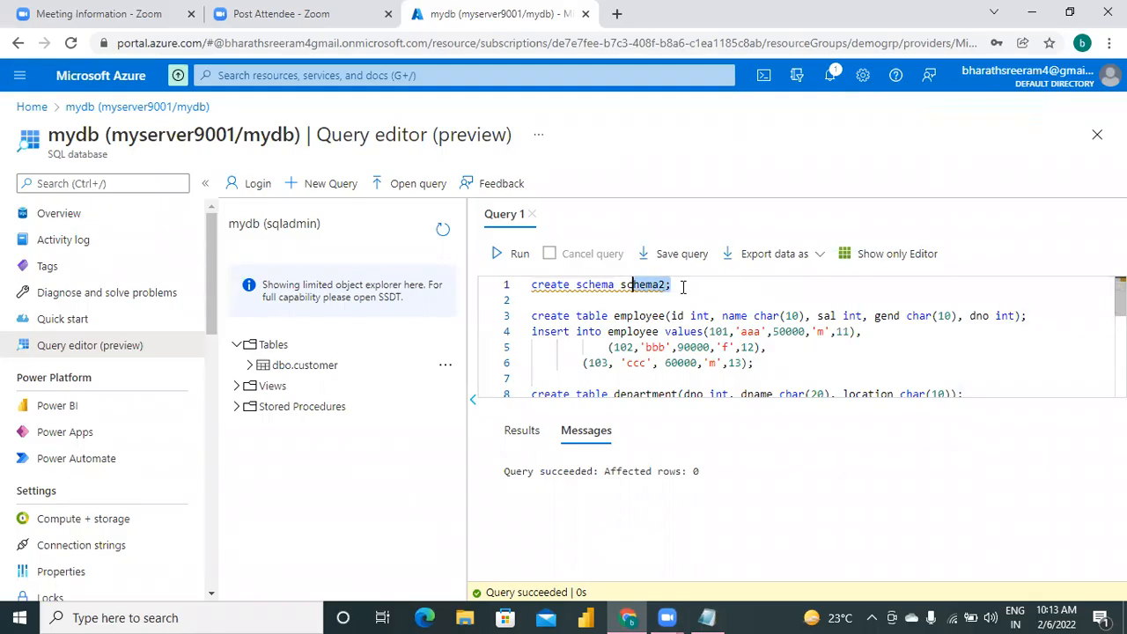
click(515, 254)
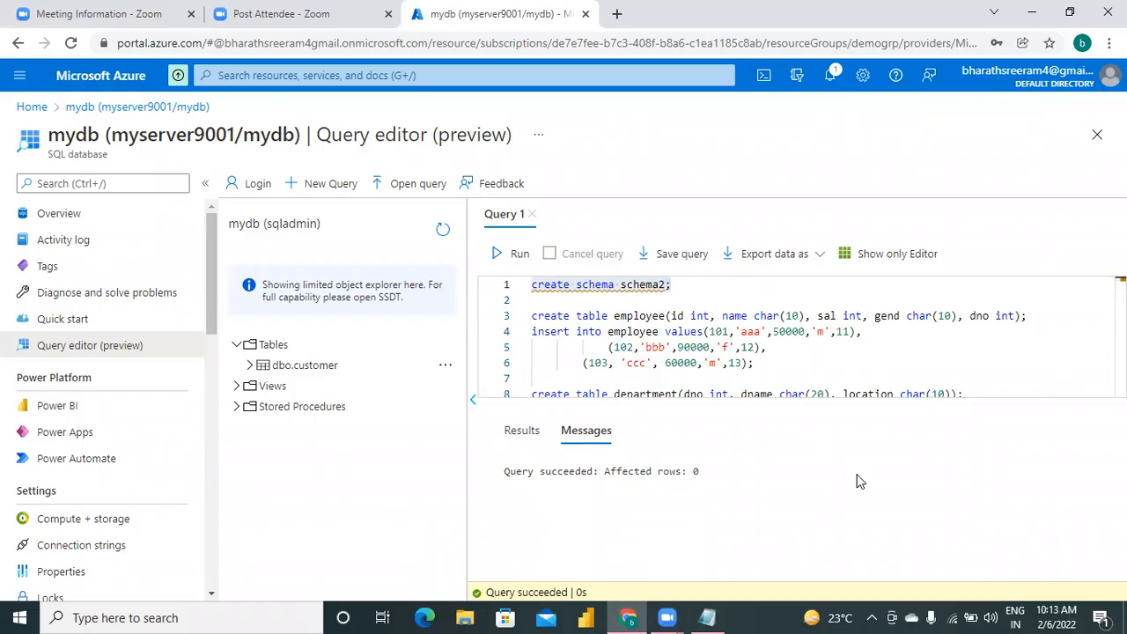
Run the rest of the script, from "create table employee" through the last schema2.tab1 insert row.
click(531, 315)
key(shift+Down)
key(shift+Down)
key(shift+Down)
key(shift+Down)
key(shift+Down)
key(shift+Down)
key(shift+Down)
key(shift+Down)
key(shift+Down)
key(shift+Down)
key(shift+Down)
key(shift+Down)
key(shift+Down)
key(shift+Down)
key(shift+Down)
key(shift+Down)
key(shift+Down)
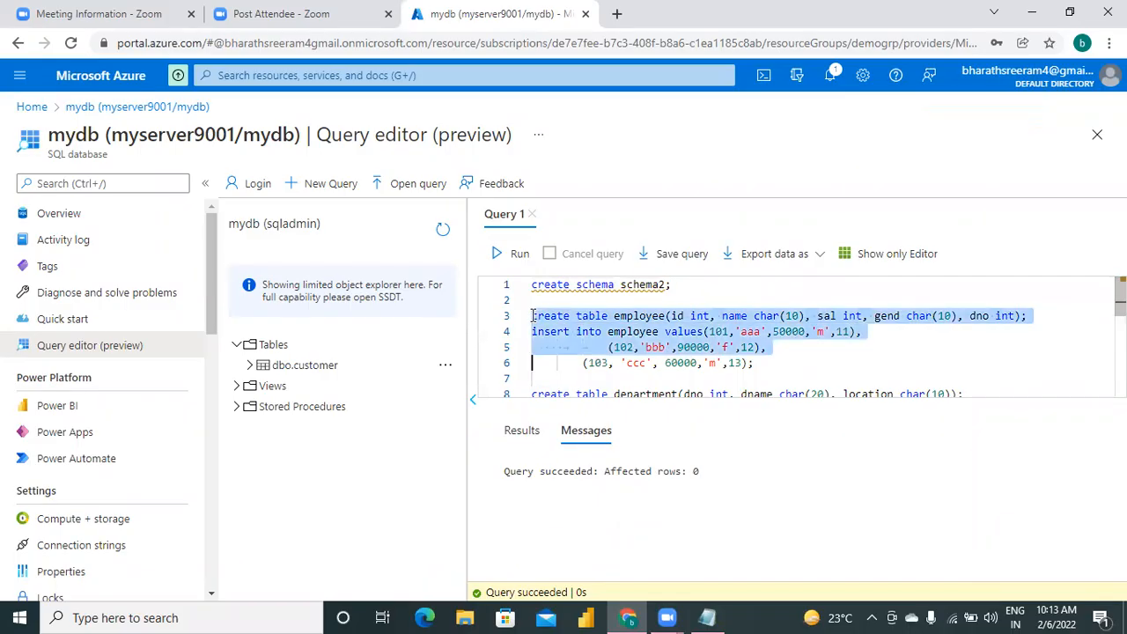
key(shift+Down)
key(shift+Down)
key(shift+Down)
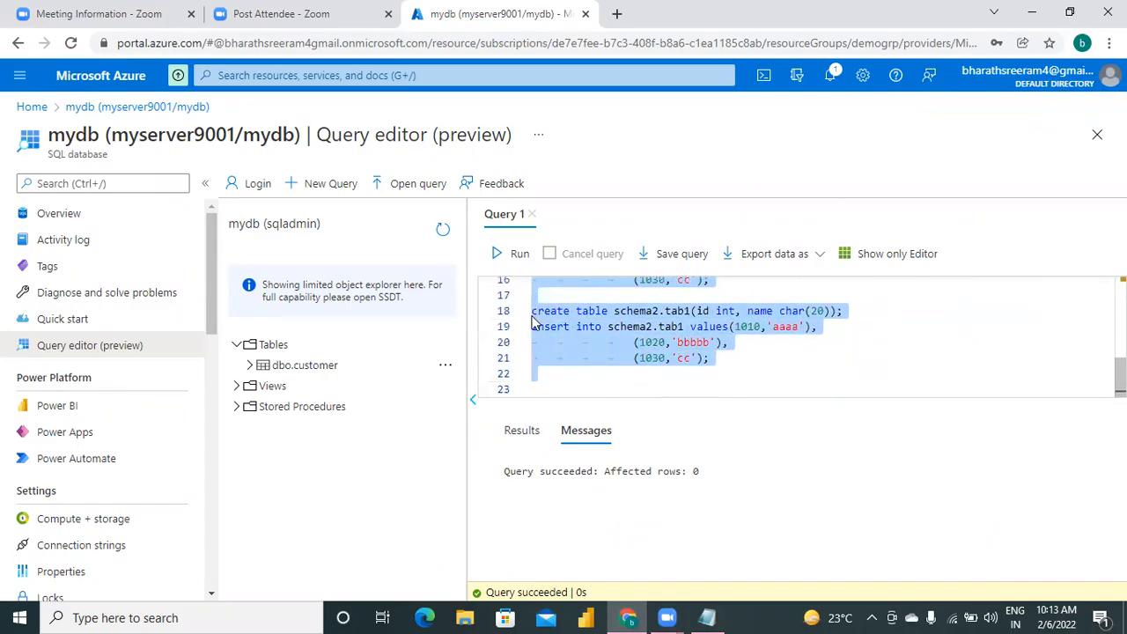
click(514, 257)
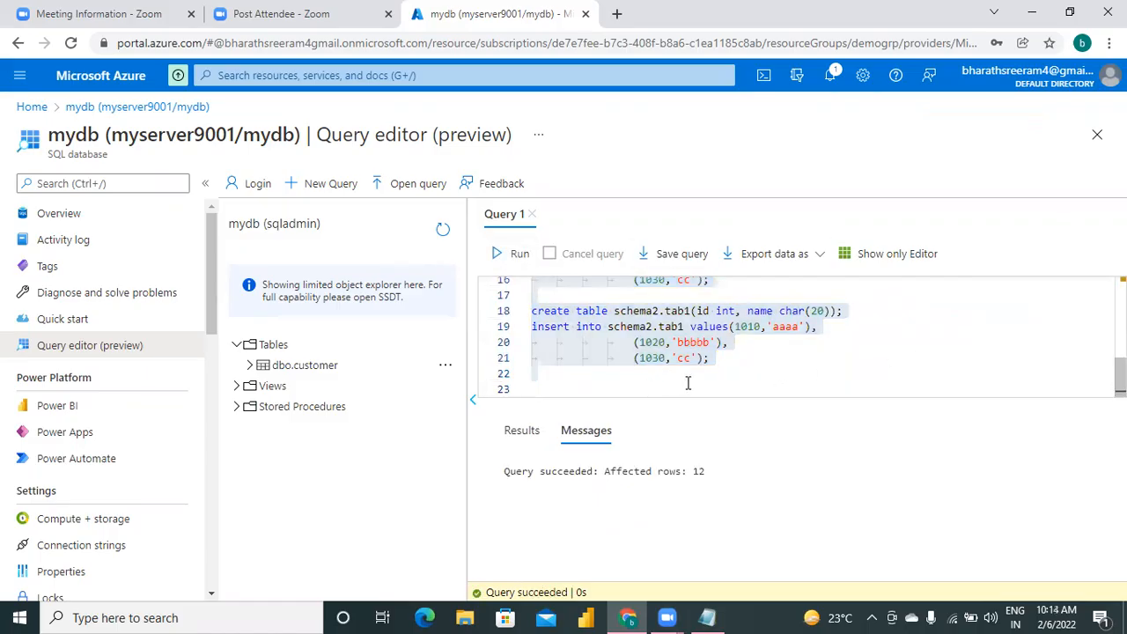
Refresh the mydb object explorer and expand its Tables folder to check which tables exist.
click(688, 384)
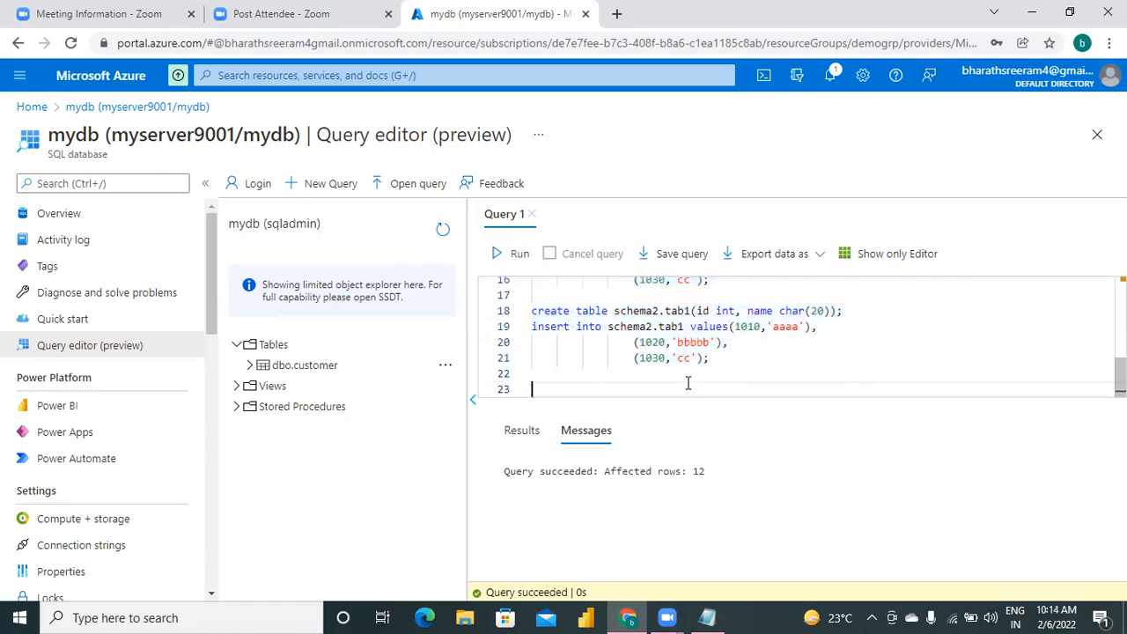
click(443, 231)
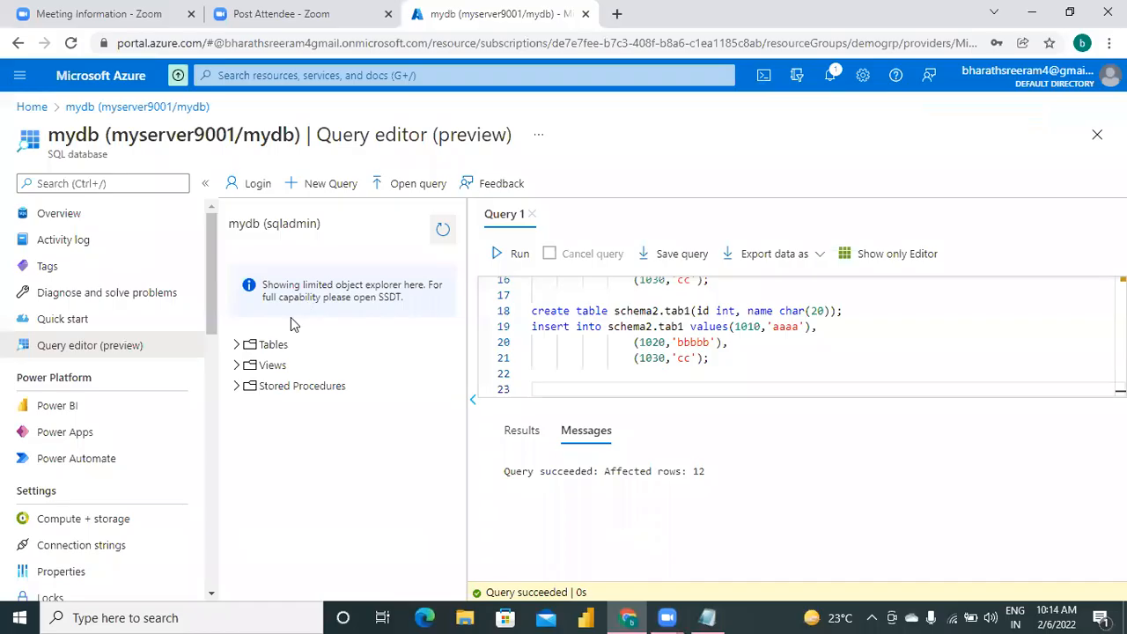
click(236, 345)
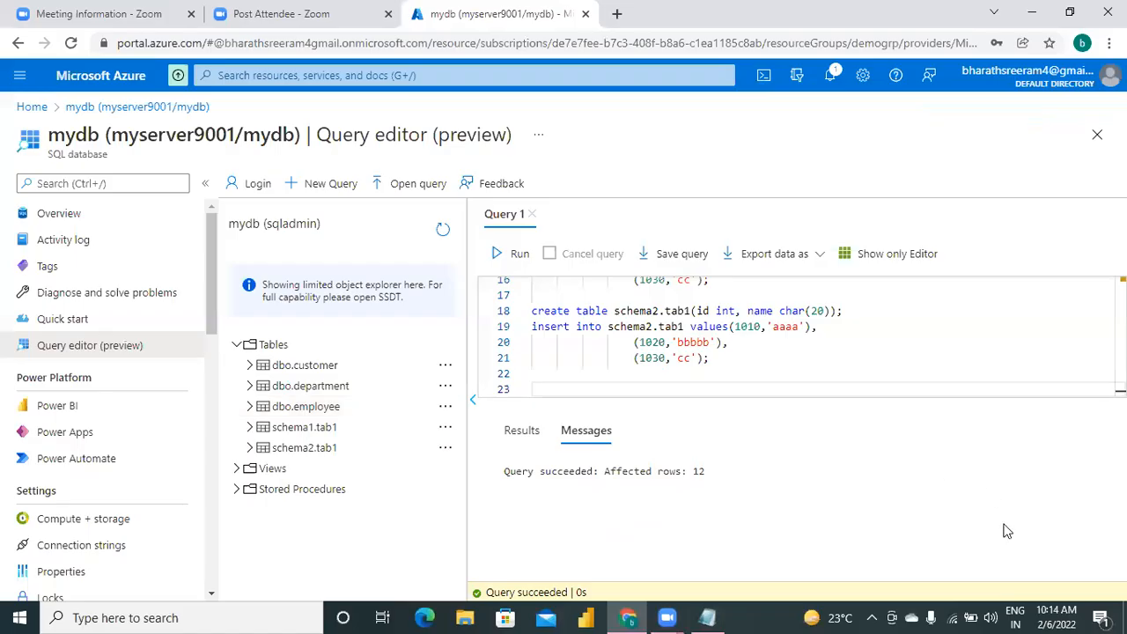
Switch to the Notepad script and add a long dashed separator line below the schema2.tab1 insert rows.
mouse_move(709, 616)
click(678, 458)
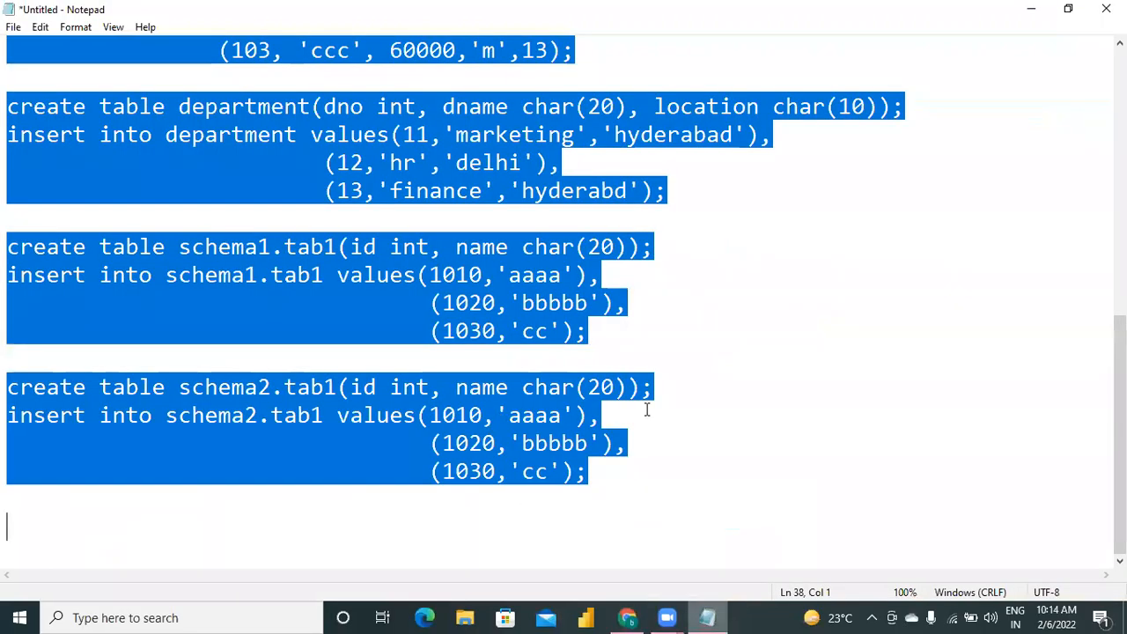
click(635, 476)
key(Down)
key(Down)
text(---------------------------------)
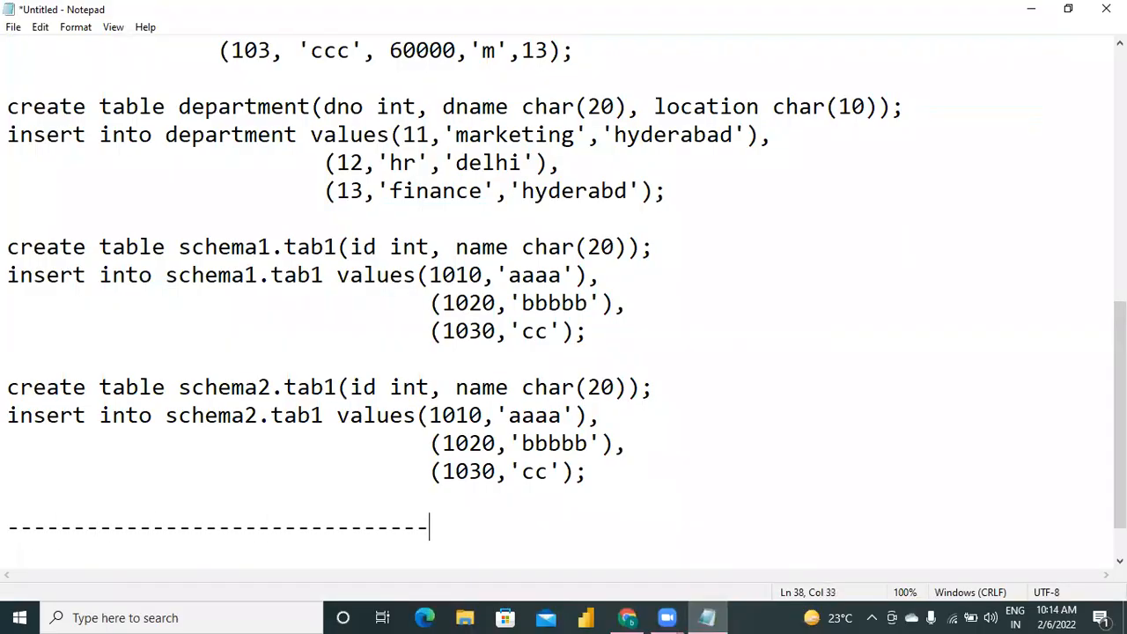
text(-----------------------------)
Return to the Azure portal, discard the query edits, and open the containers of storage account mybiglake1001 in resource group MYADFPRACTICE.
click(626, 617)
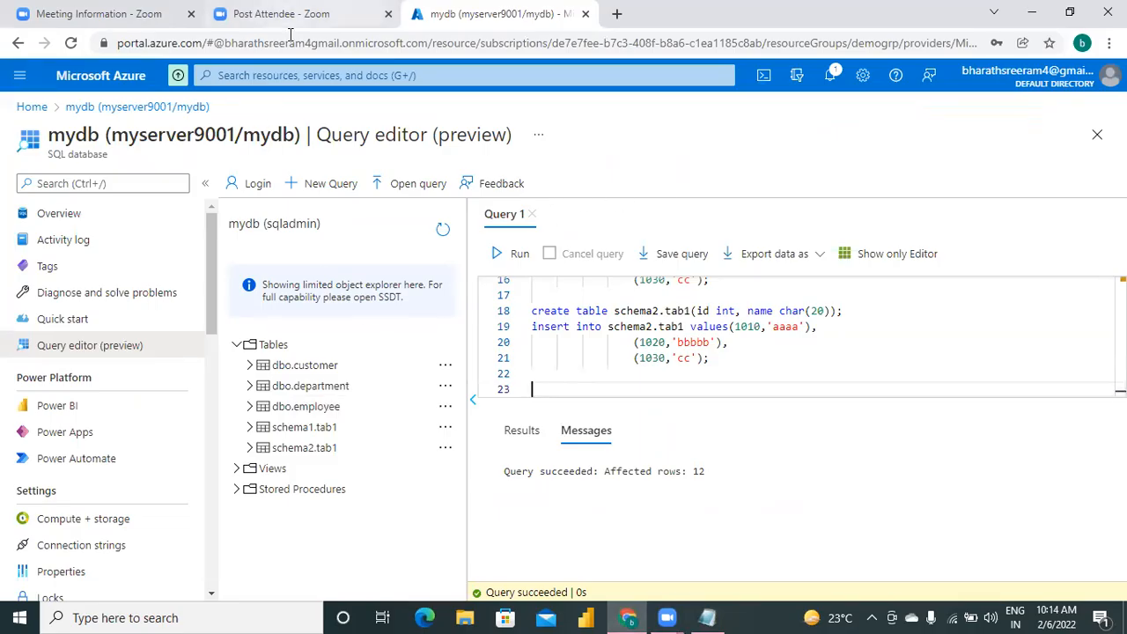
click(33, 108)
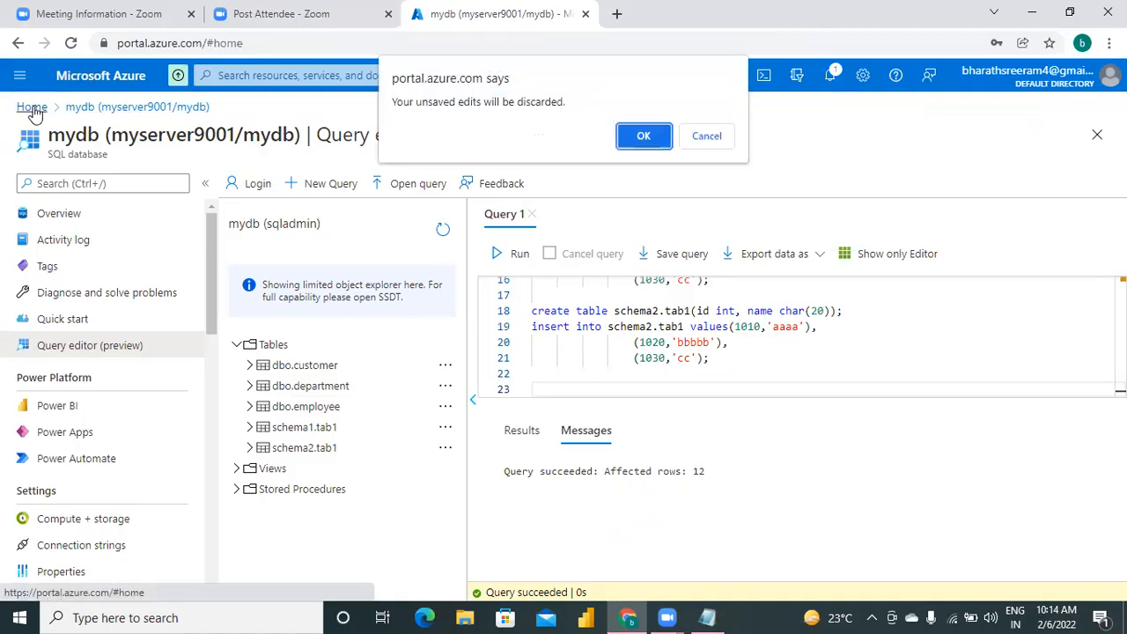
click(648, 136)
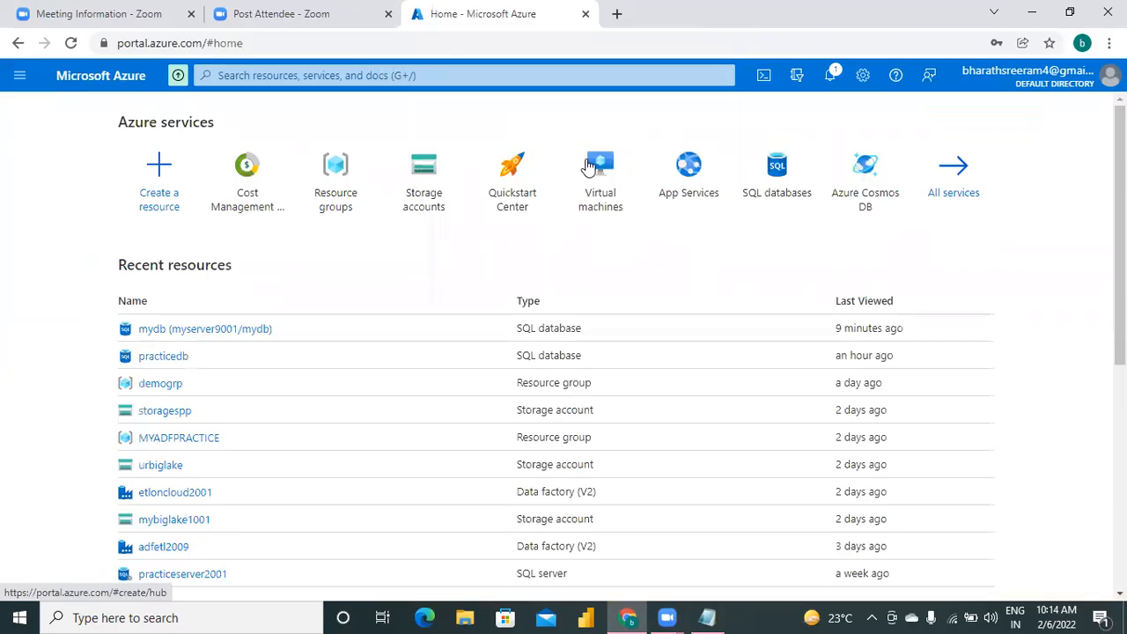
click(210, 443)
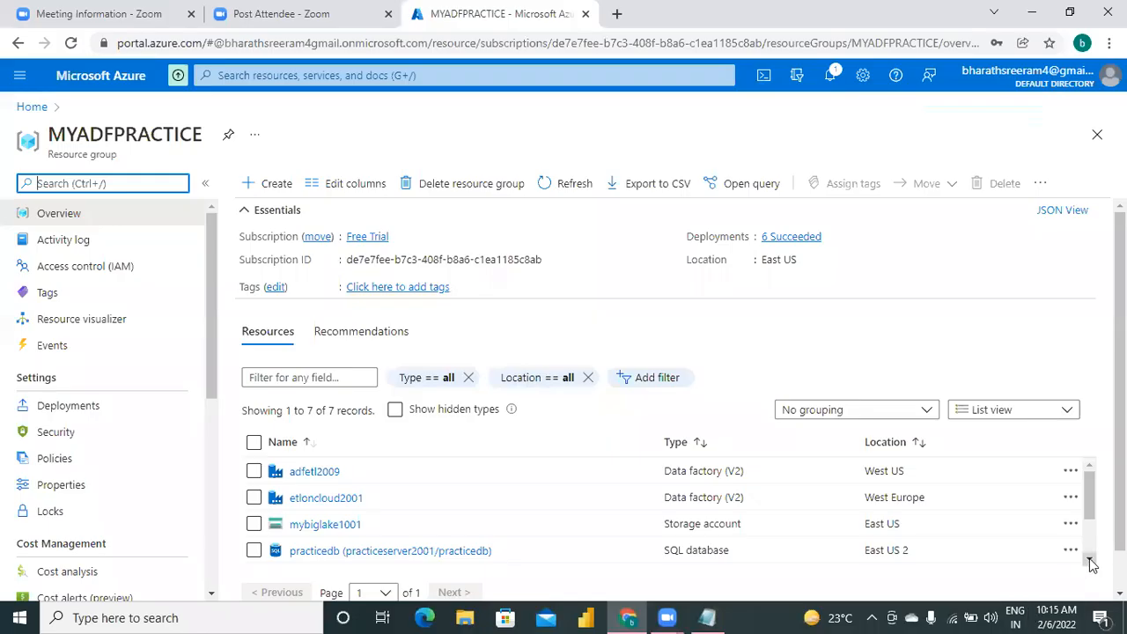
click(335, 526)
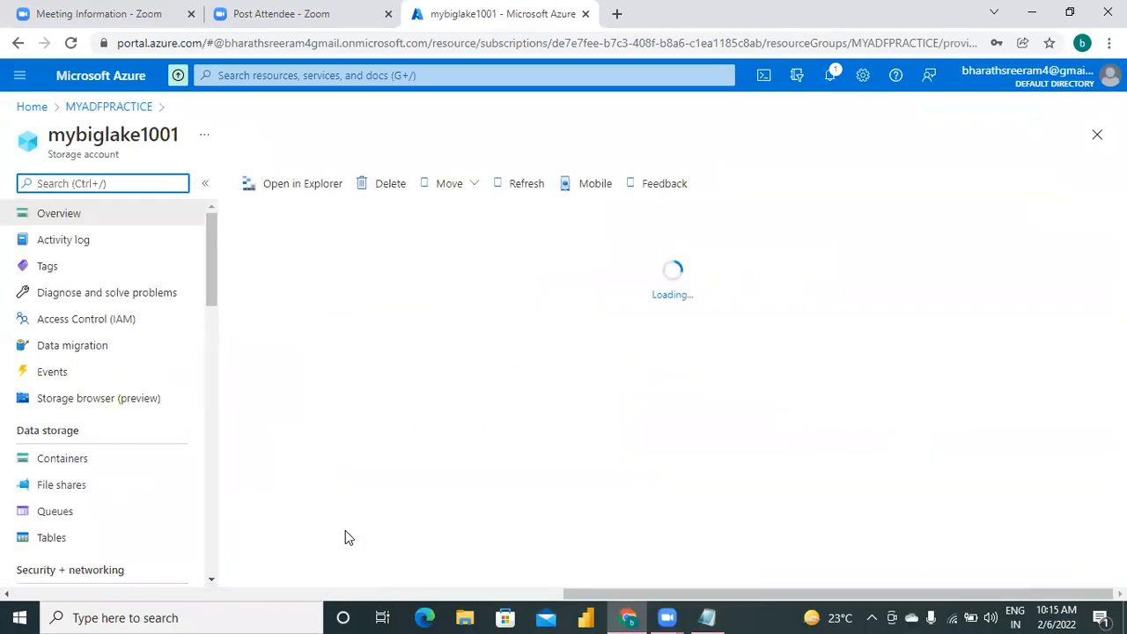
click(66, 466)
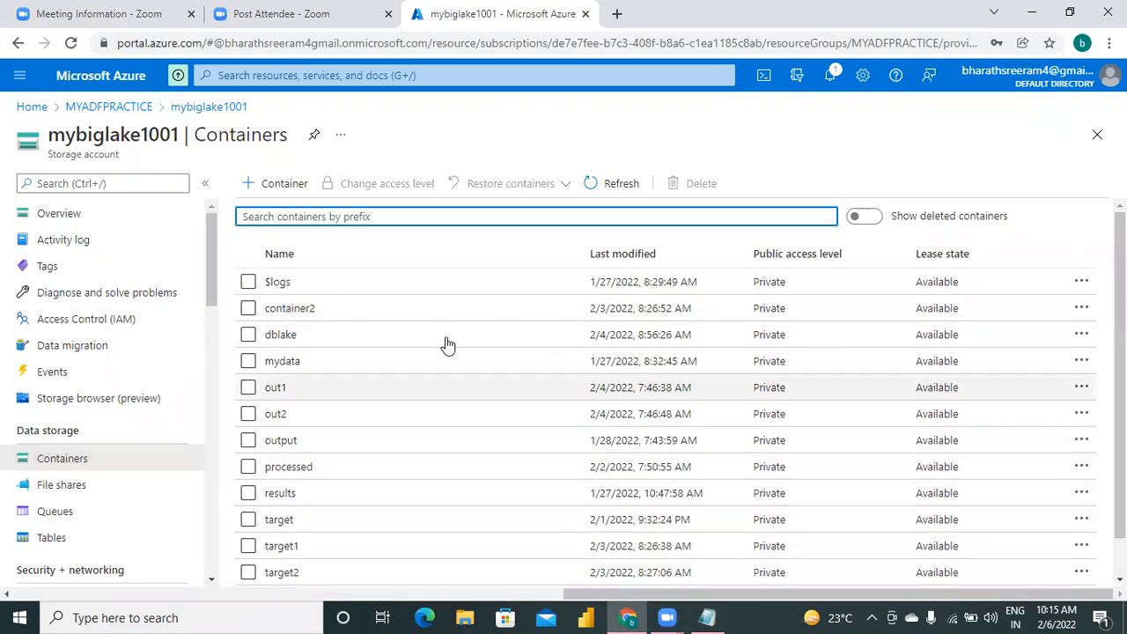
Create a private container named workshopoutputs in mybiglake1001 and locate it in the container list.
click(293, 191)
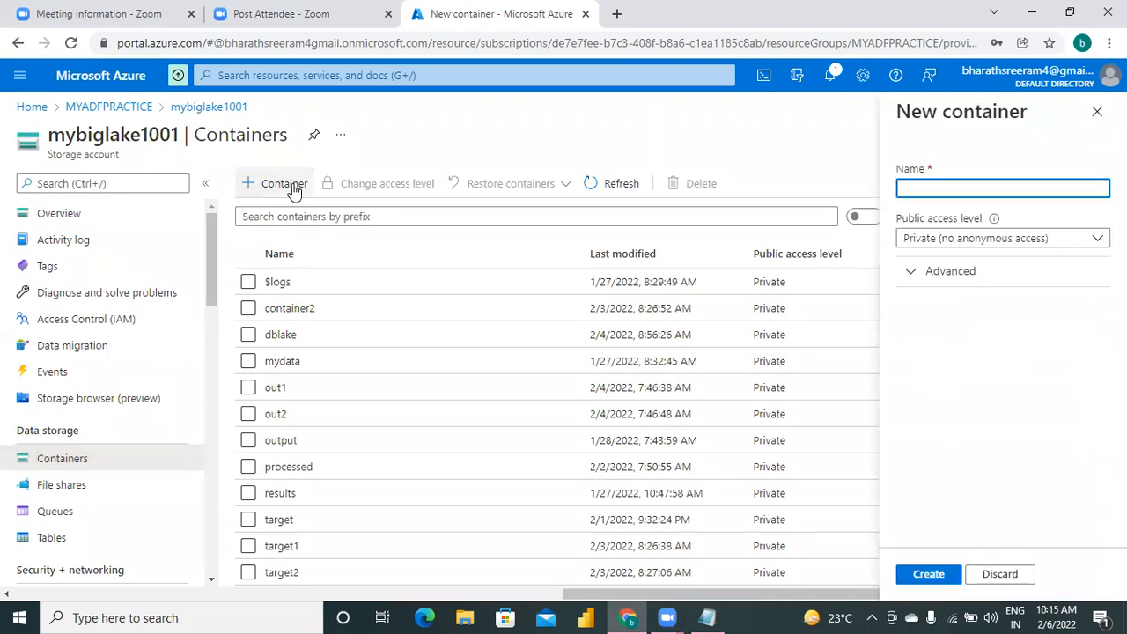
click(930, 192)
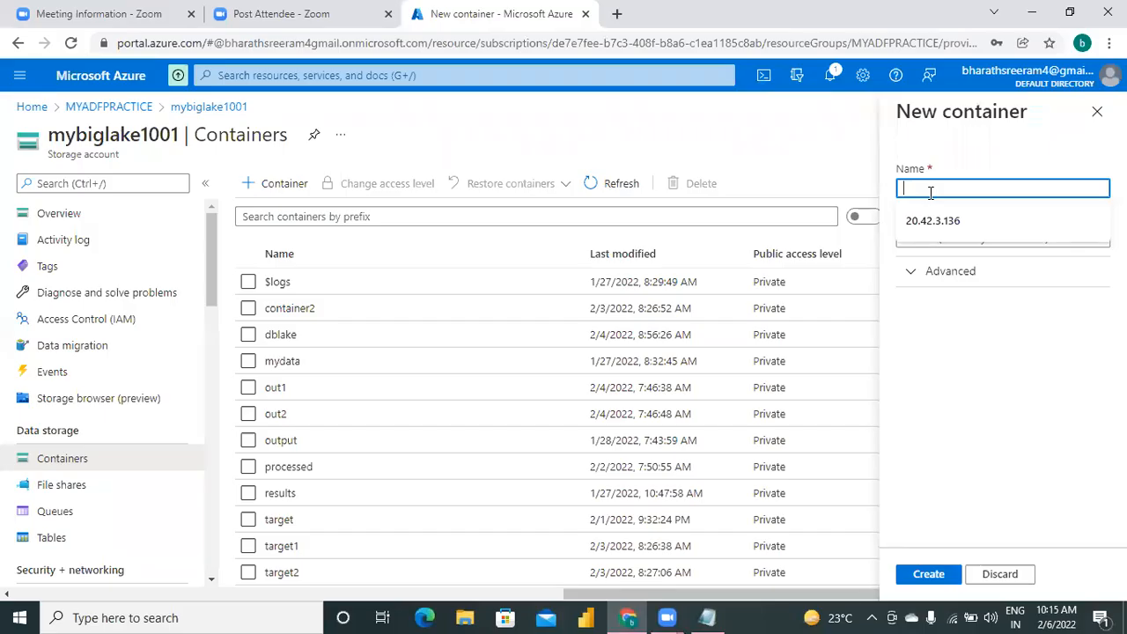
text(workshop)
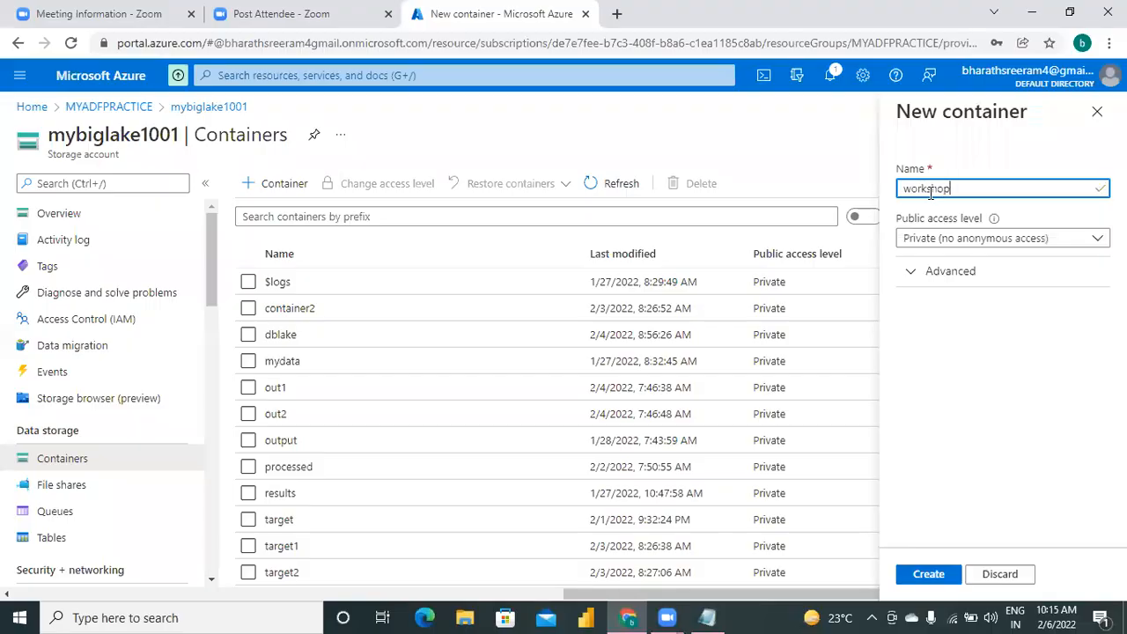
text(Outputs)
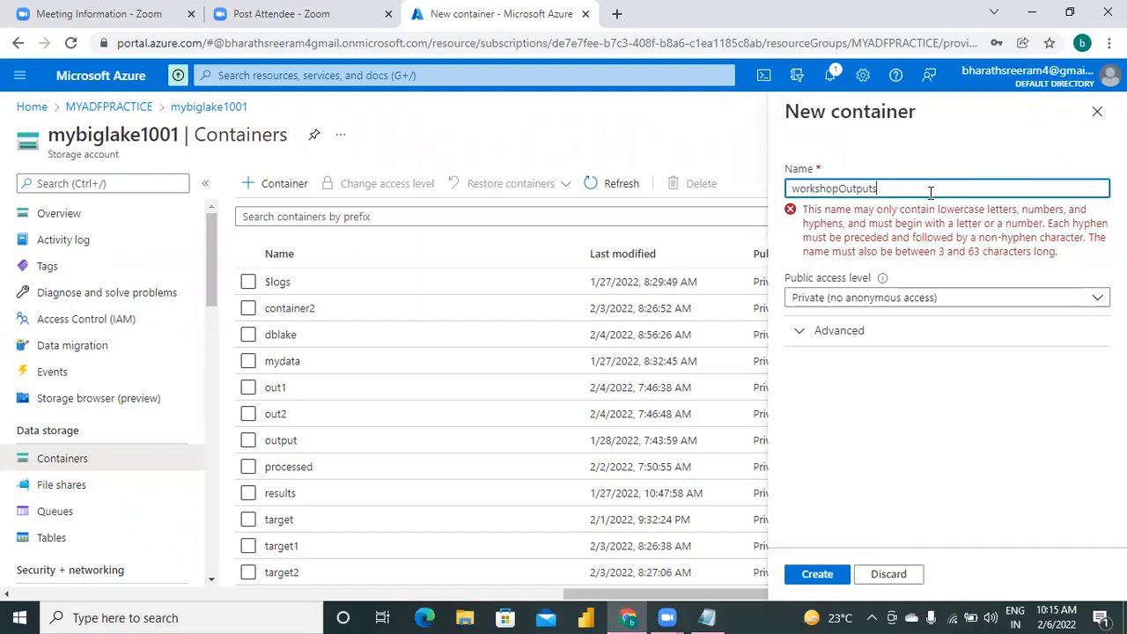
key(Left)
key(Left)
key(Left)
key(Left)
key(Left)
key(BackSpace)
text(o)
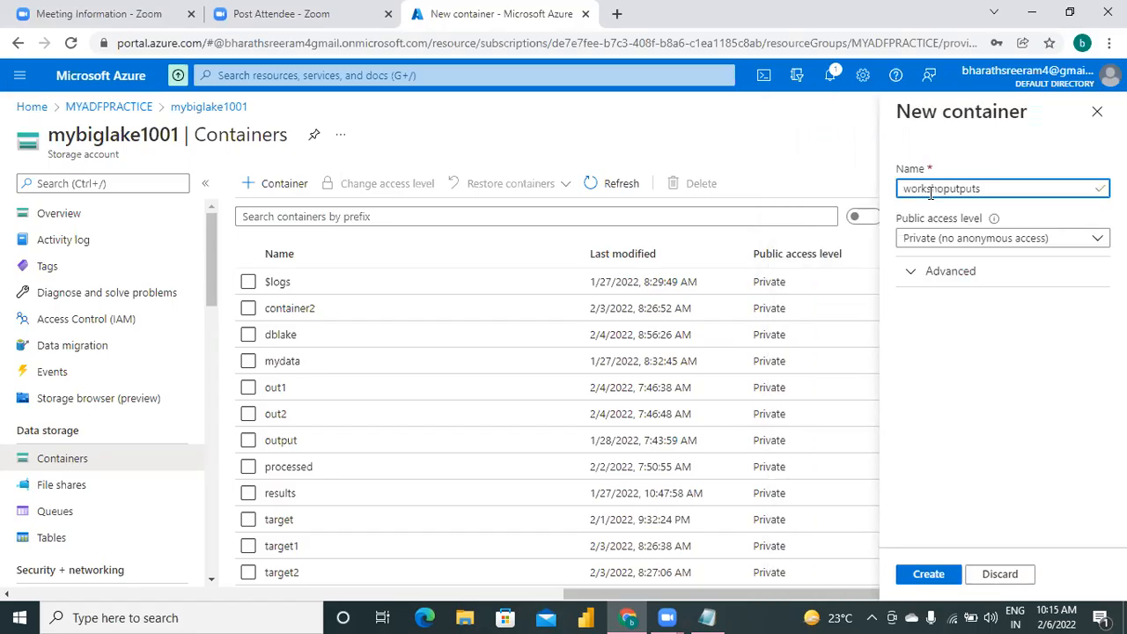
key(BackSpace)
text(_o)
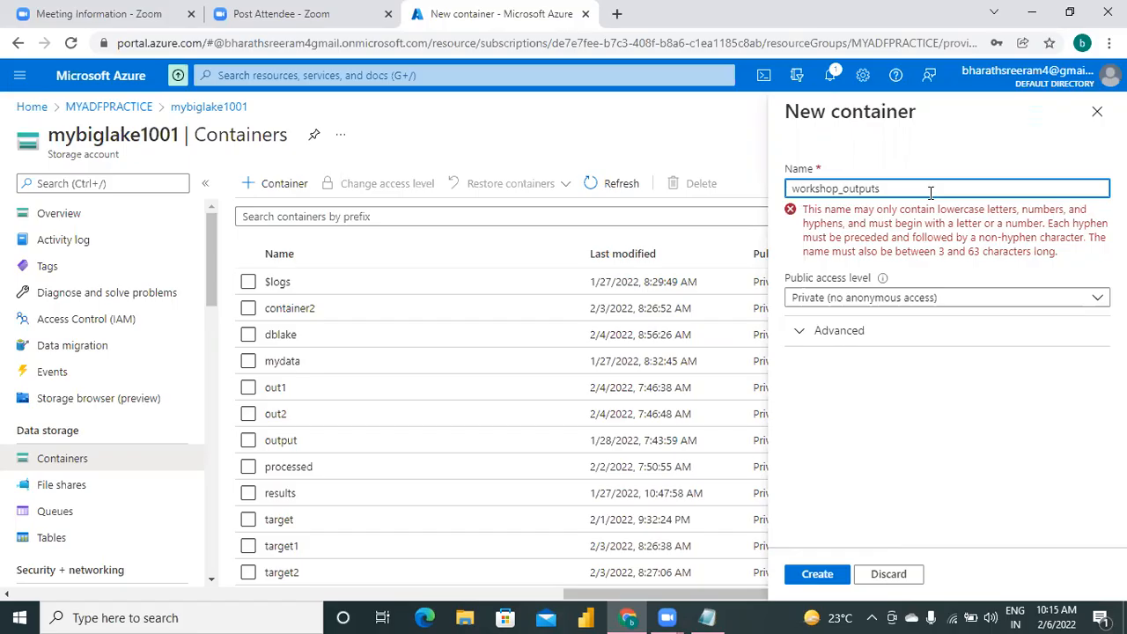
key(BackSpace)
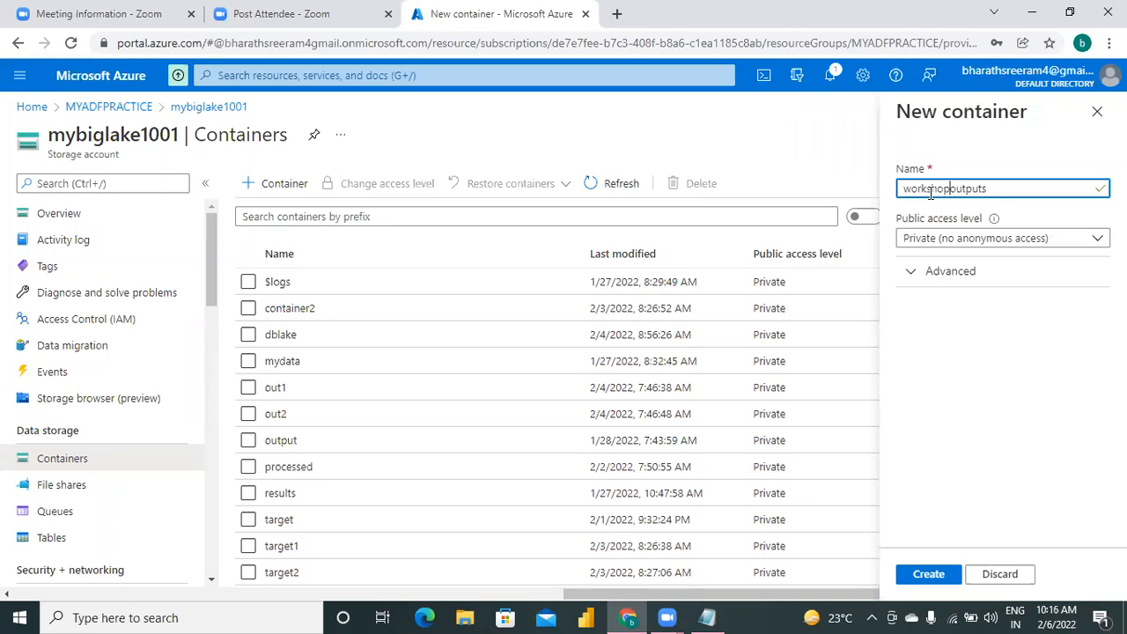
click(931, 574)
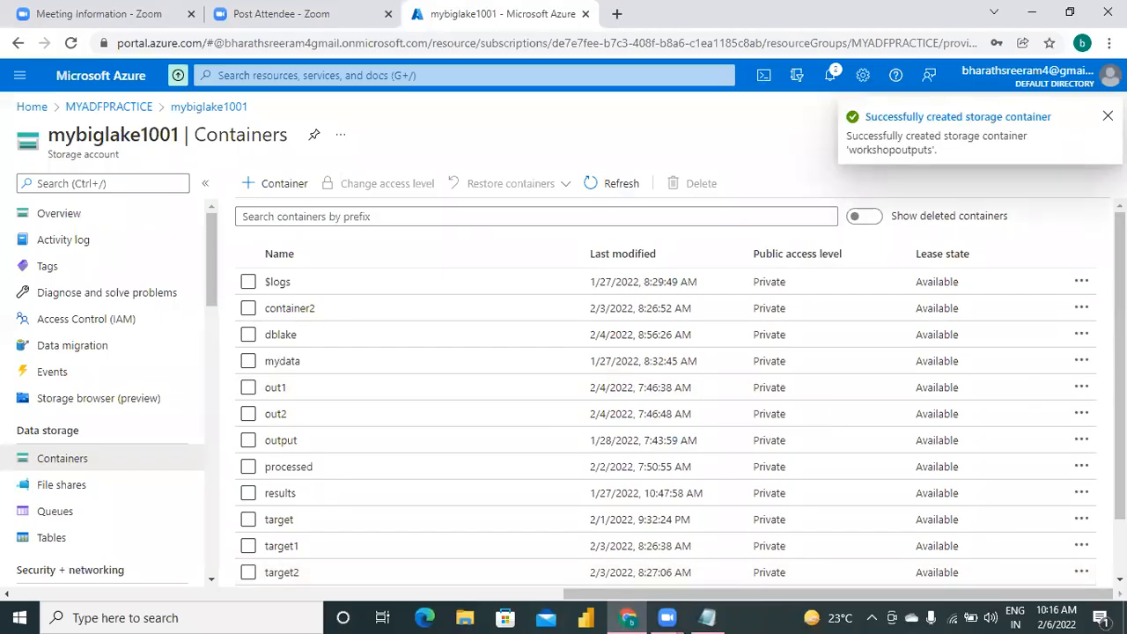
drag(1120, 353, 1120, 408)
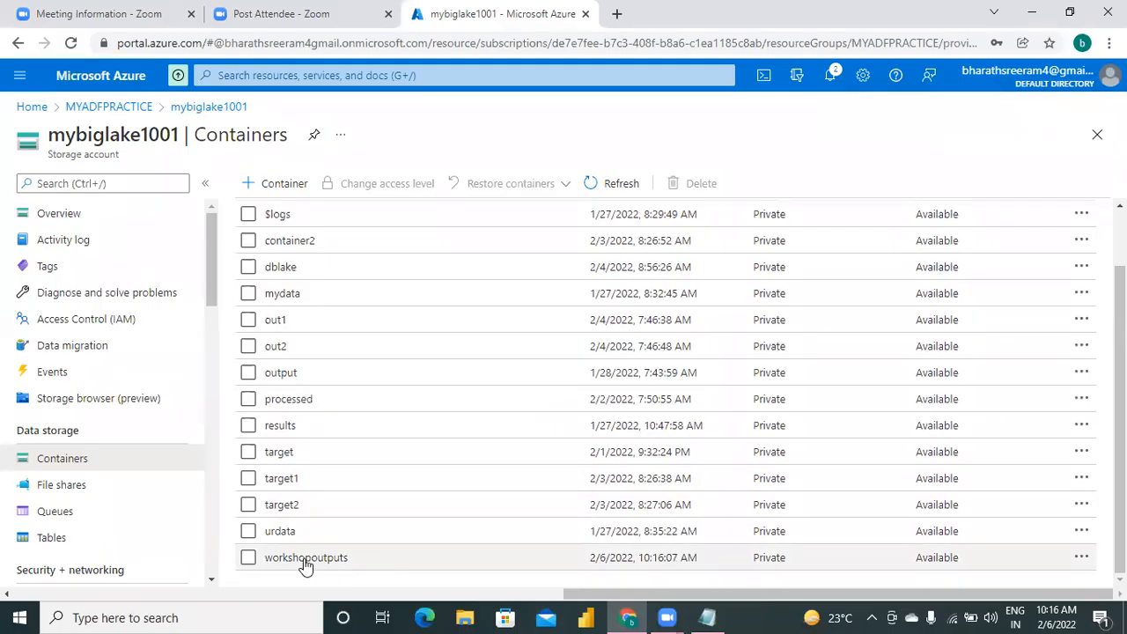
Switch to the Notepad script and write "step1. linked service for azure sql" on a new line directly below the dashed separator.
click(707, 616)
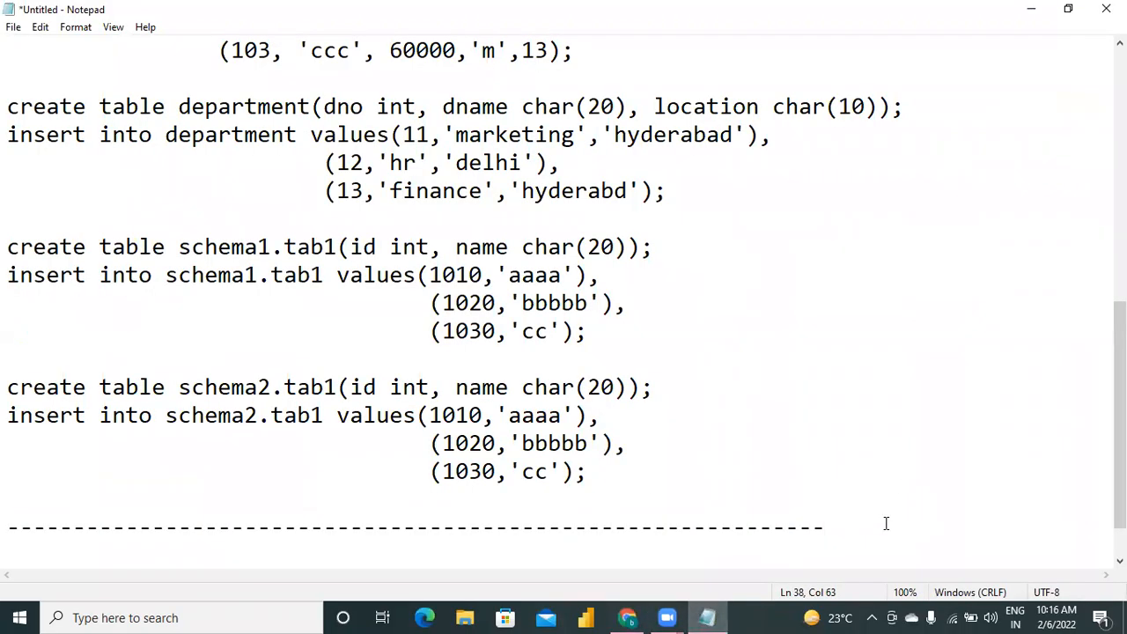
key(Return)
key(Return)
key(Return)
key(Return)
key(Return)
key(BackSpace)
key(BackSpace)
key(BackSpace)
key(BackSpace)
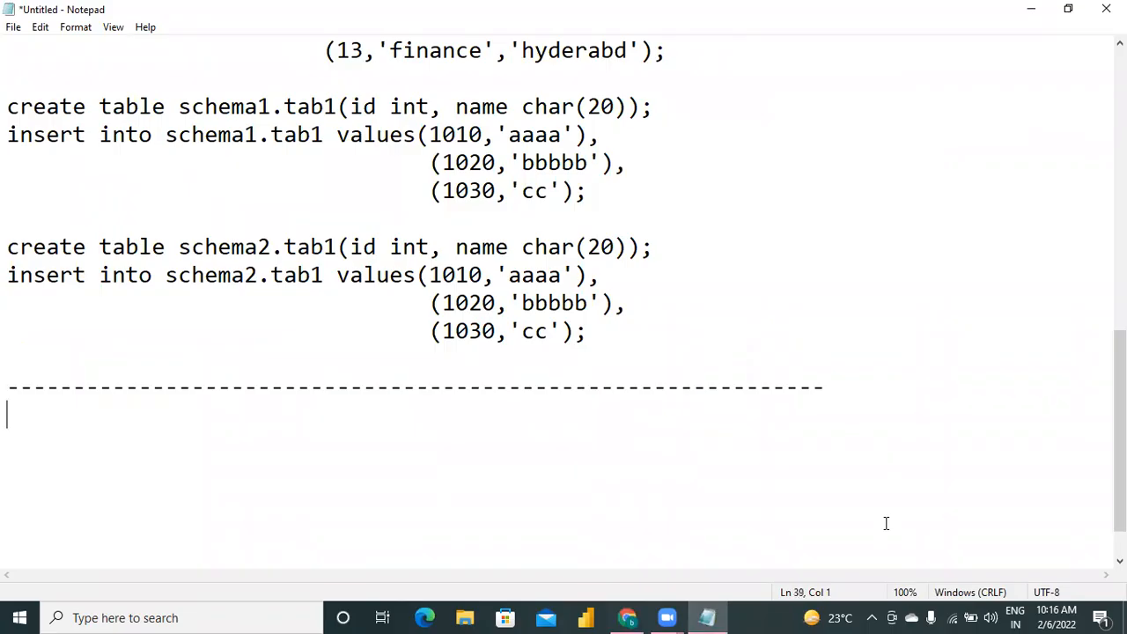
text(step1. linke)
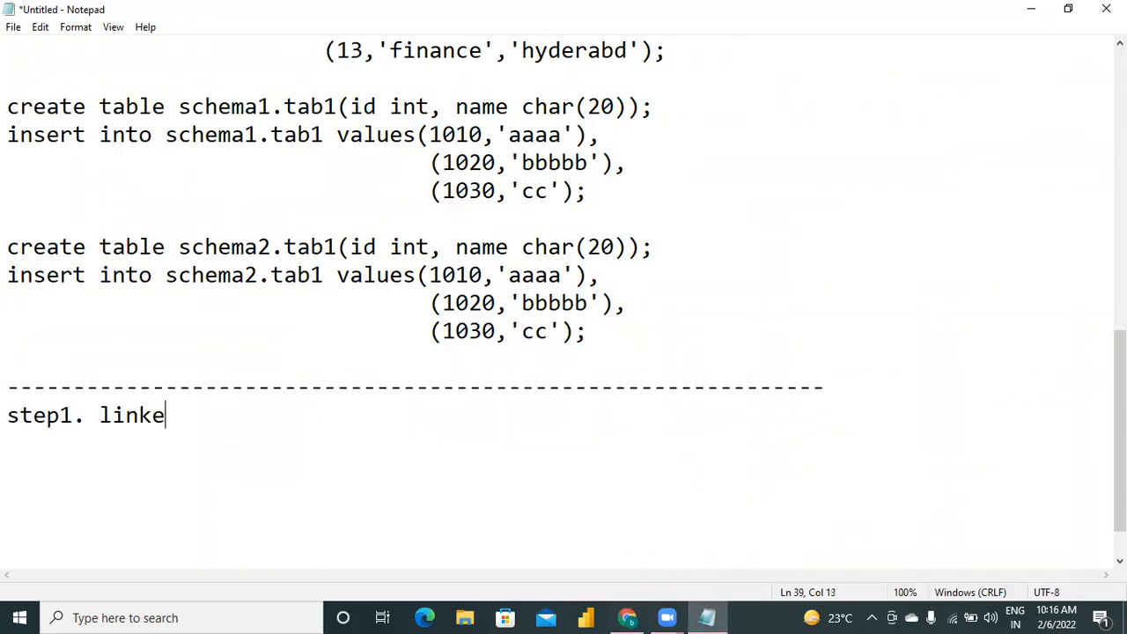
text(d service fo)
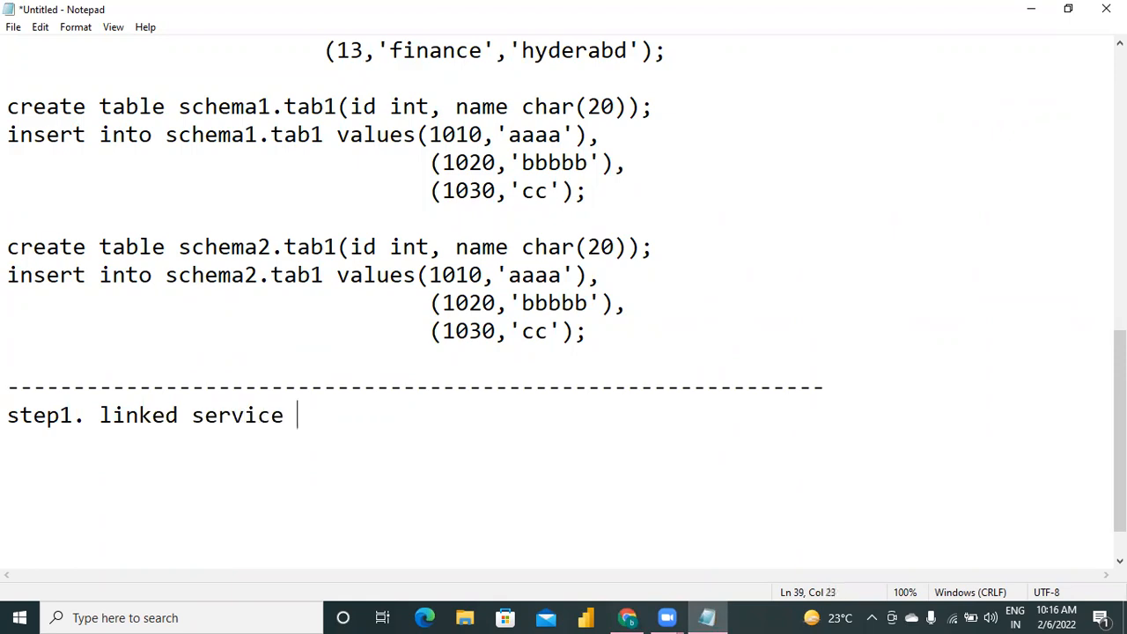
key(BackSpace)
text(for  azure s)
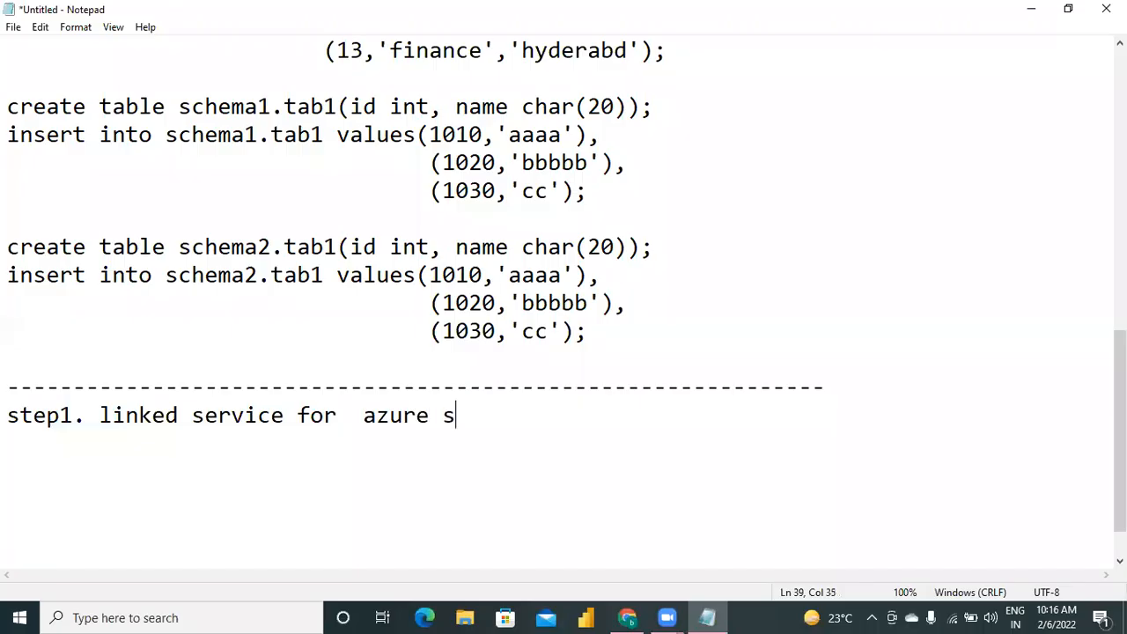
text(ql (or sourc)
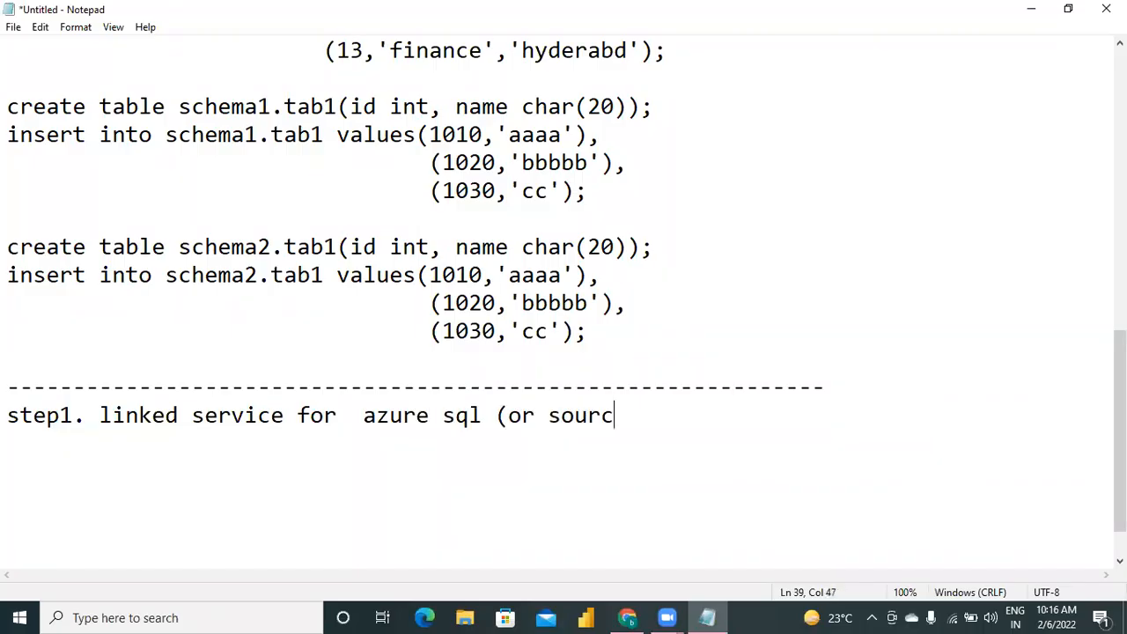
text(e database)
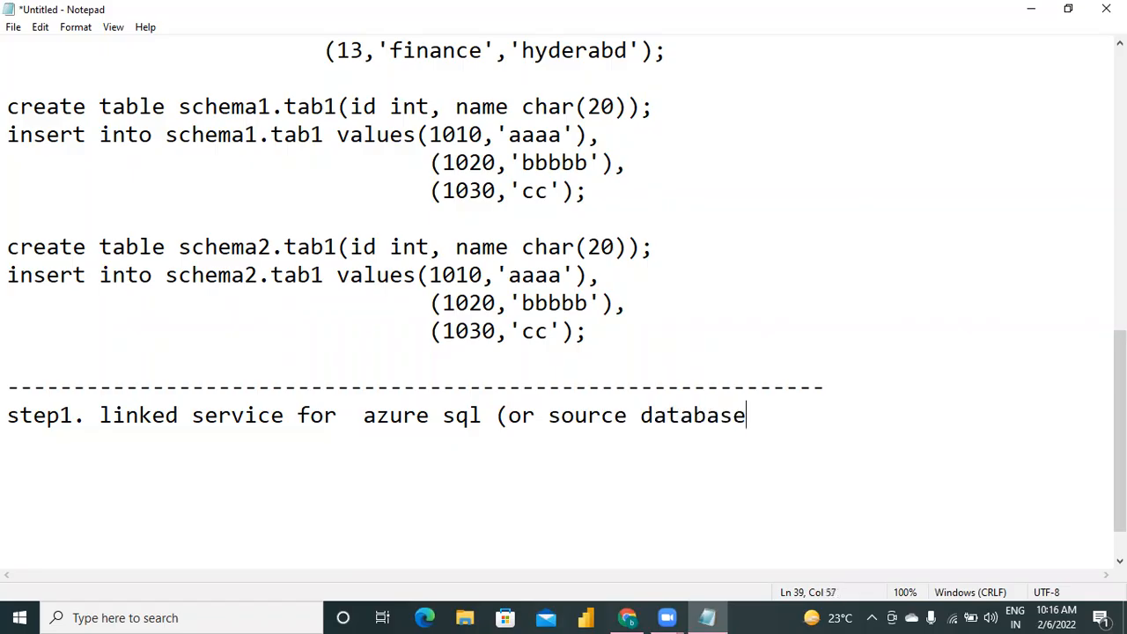
text())
Append "(or source database)" to the step1 line and start a new line below it.
key(Return)
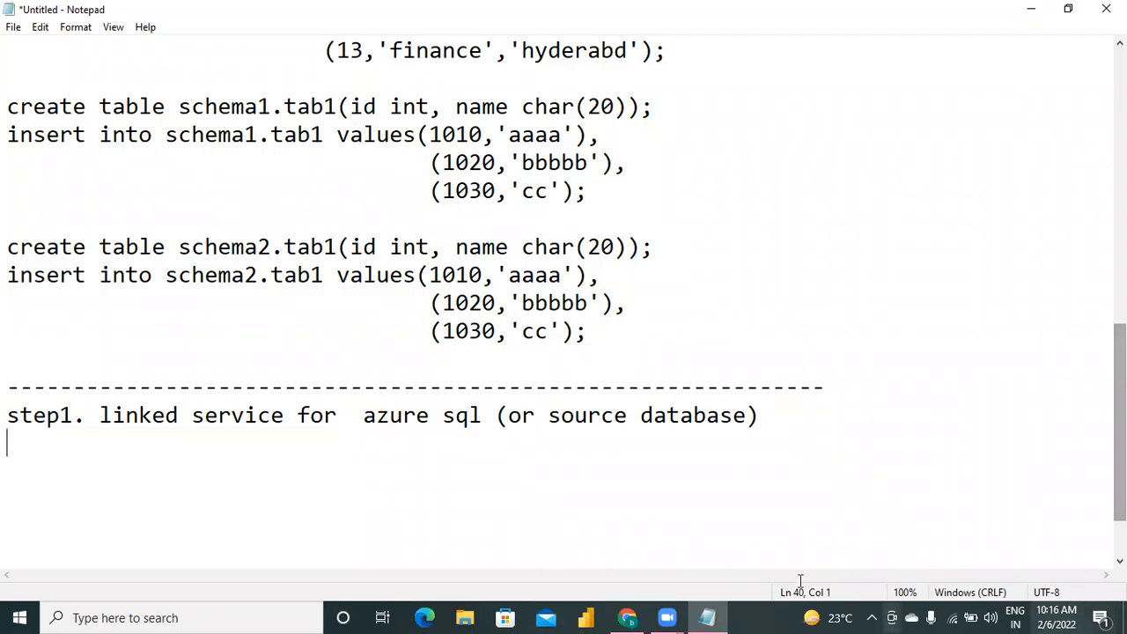
Return to the Azure portal, open data factory etloncloud2001 from resource group MYADFPRACTICE, and launch its Azure Data Factory Studio.
click(629, 617)
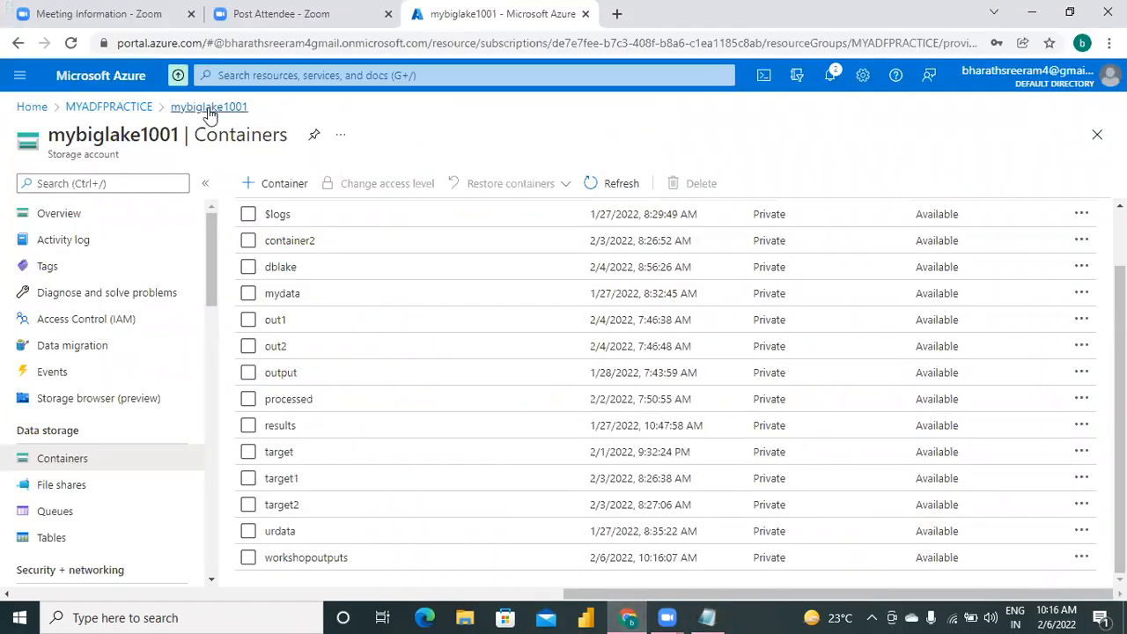
click(129, 112)
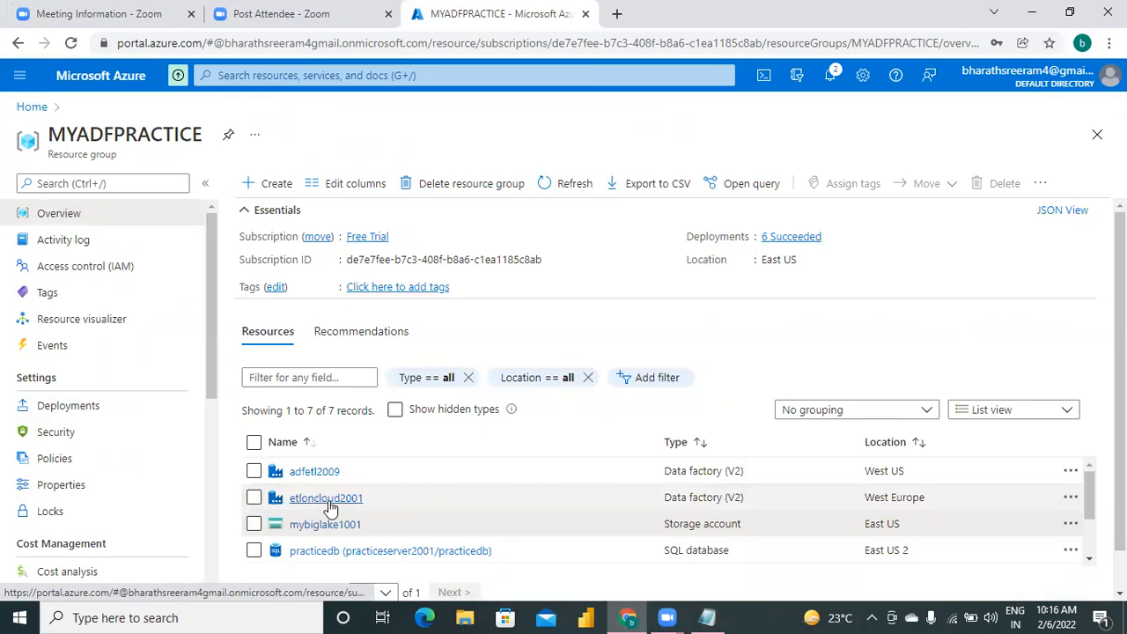
mouse_move(329, 508)
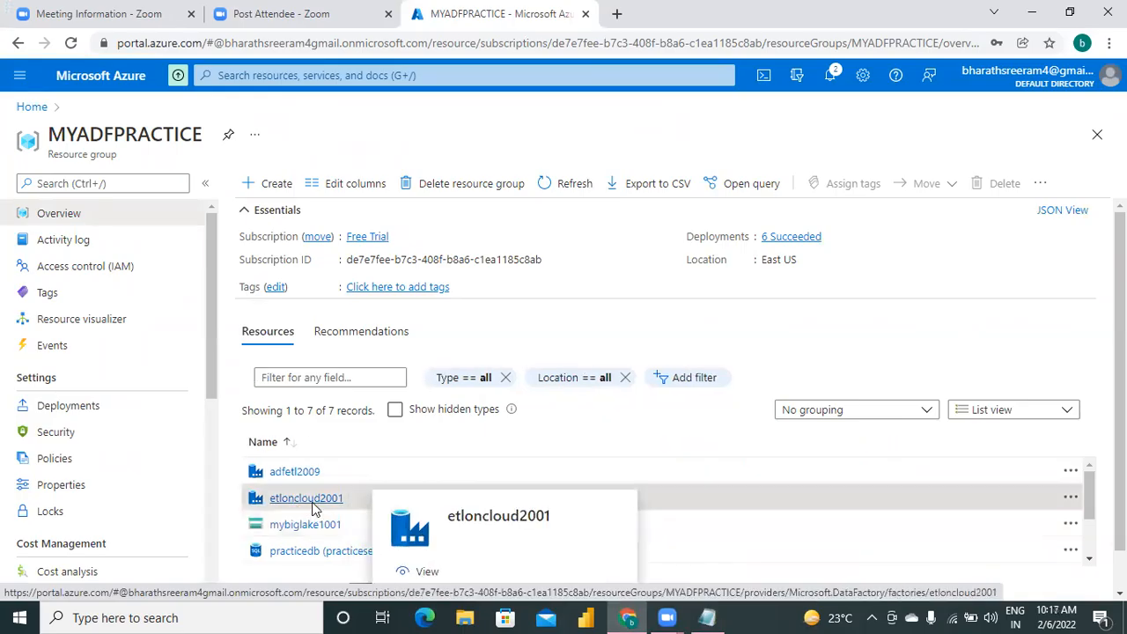
click(313, 509)
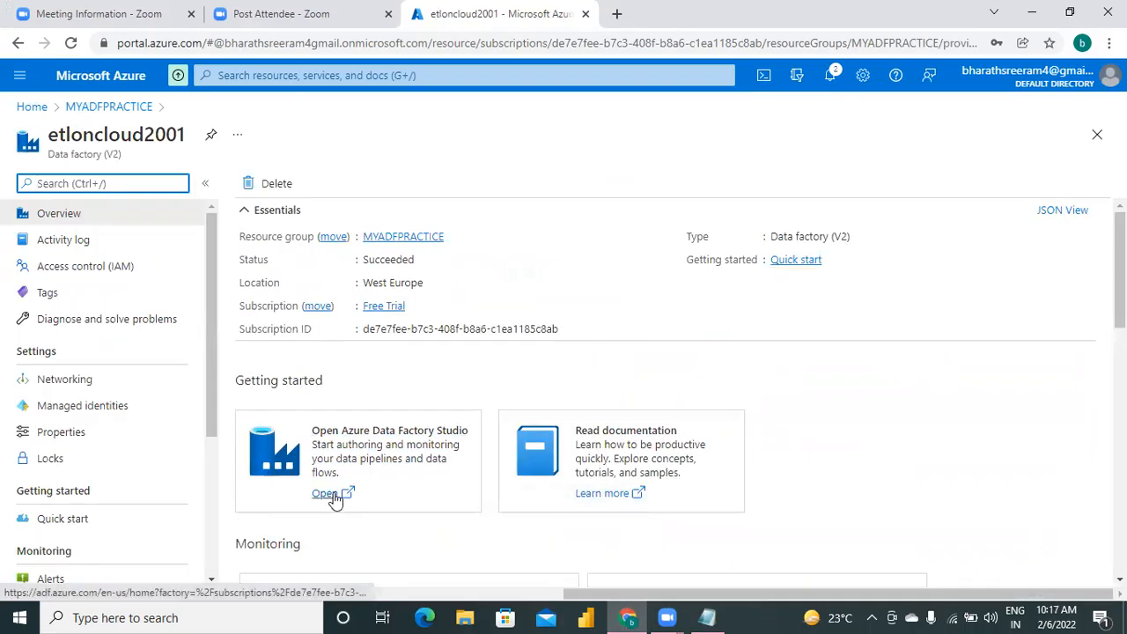
click(327, 494)
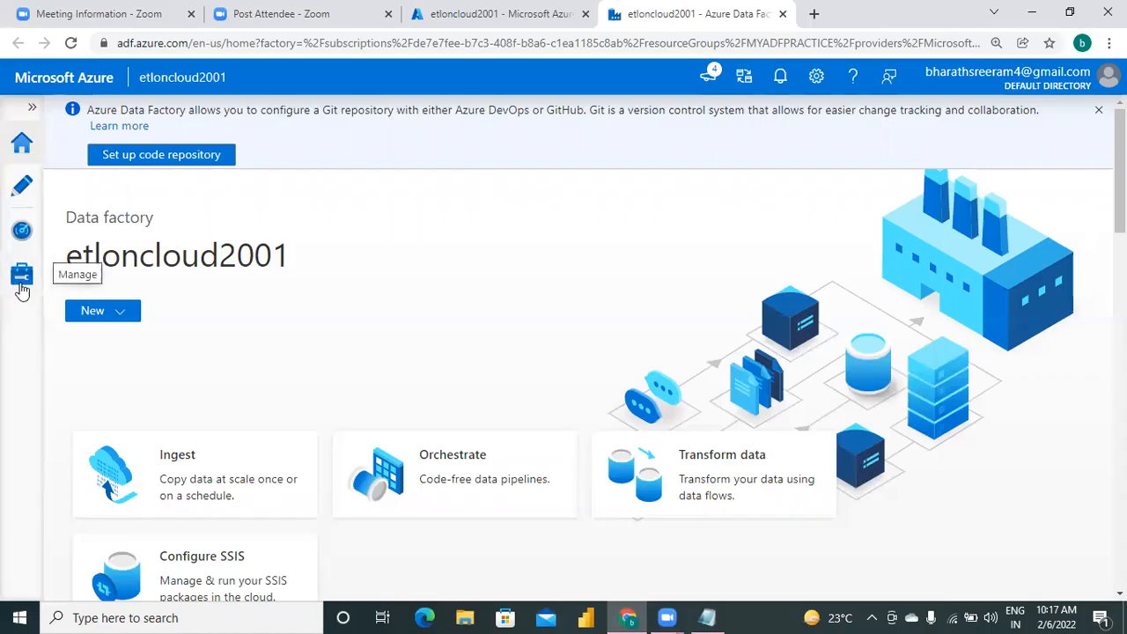
In the factory's linked services management, start a new linked service of type Azure SQL Database.
click(22, 276)
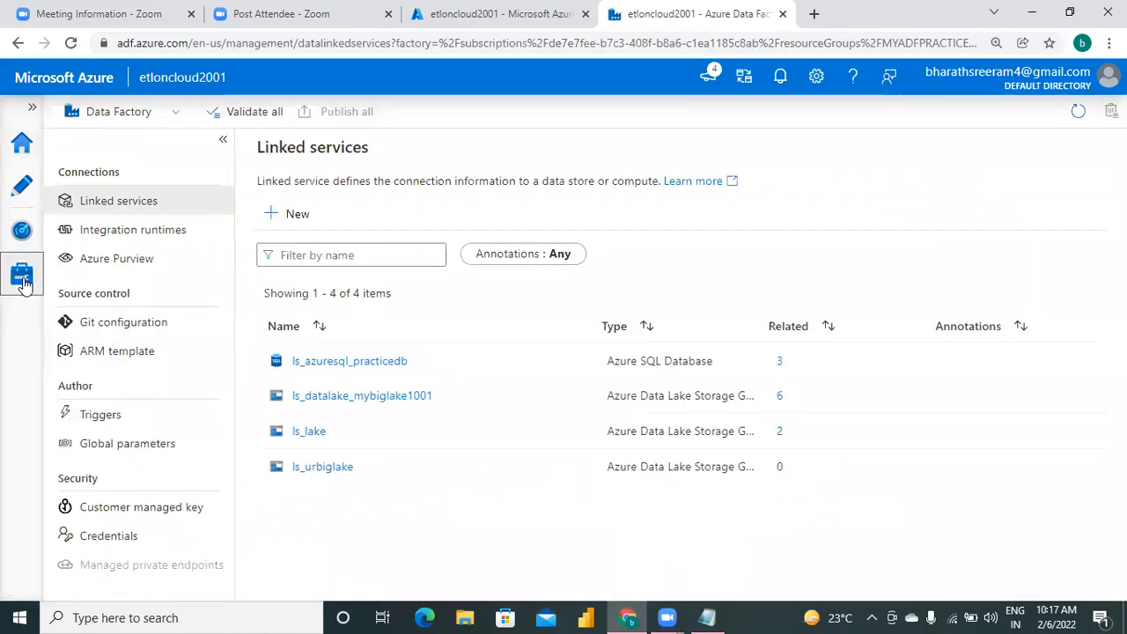
click(298, 218)
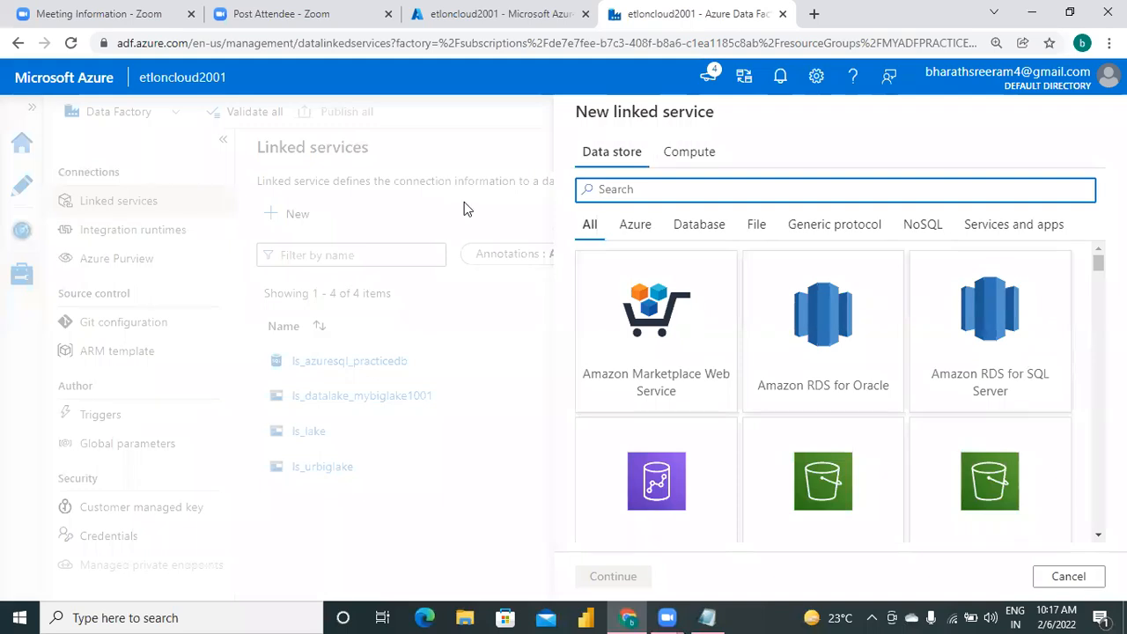
text(azure d)
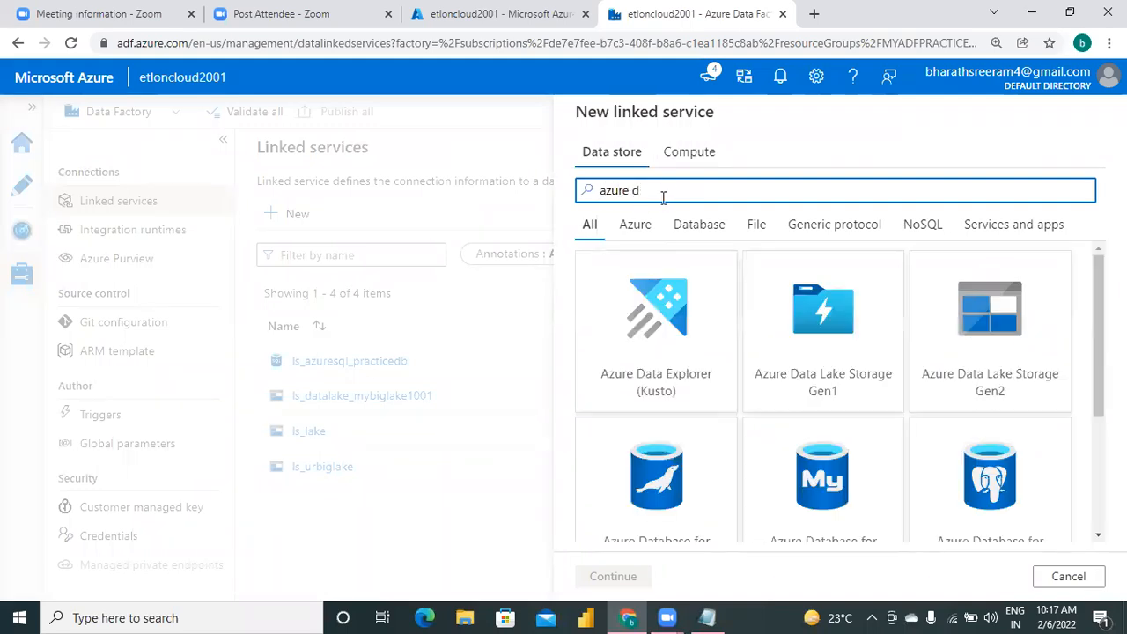
key(BackSpace)
text(sql)
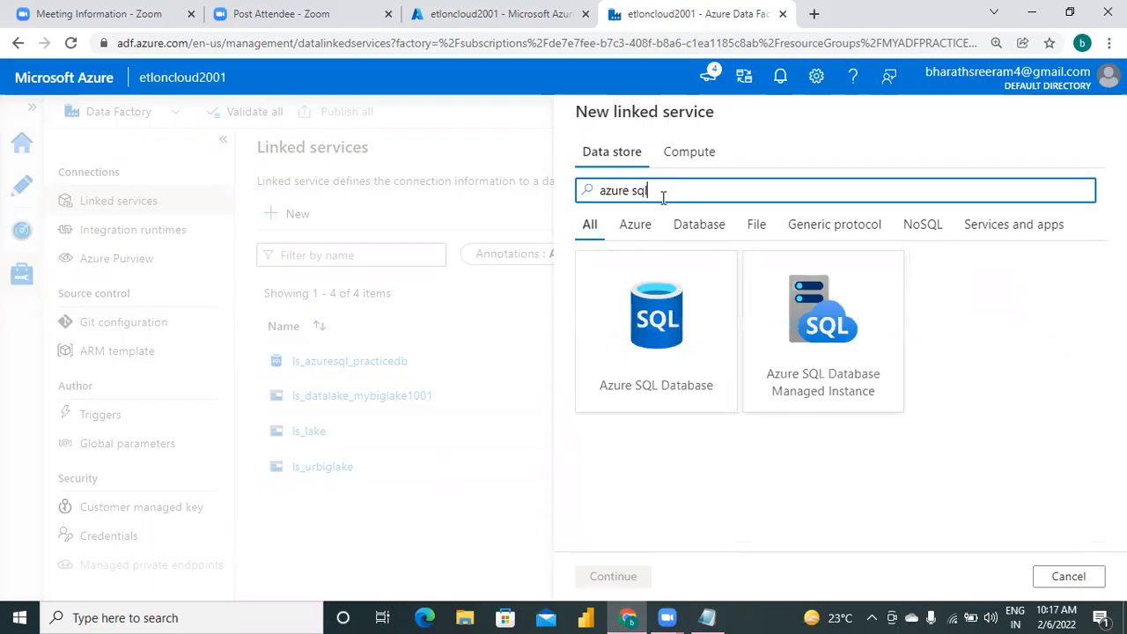
click(708, 339)
click(612, 576)
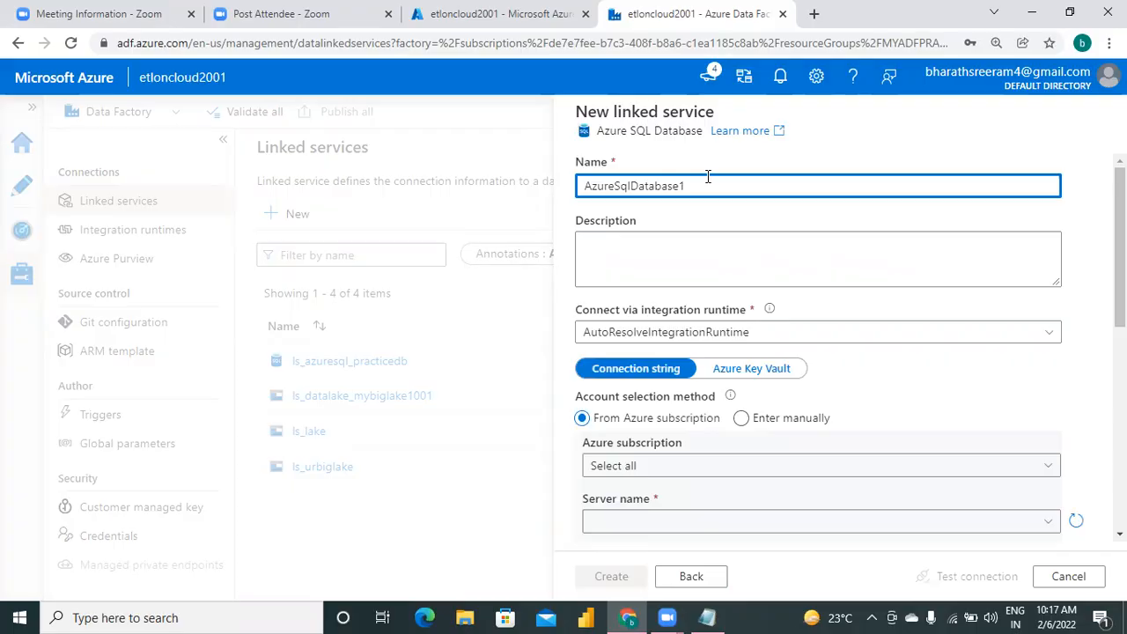
Name the new Azure SQL Database linked service ls_workshop_mydb.
key(BackSpace)
key(BackSpace)
key(BackSpace)
key(BackSpace)
key(BackSpace)
key(BackSpace)
key(BackSpace)
key(BackSpace)
key(BackSpace)
key(BackSpace)
key(BackSpace)
key(BackSpace)
key(BackSpace)
text(ls_workshop_mydb)
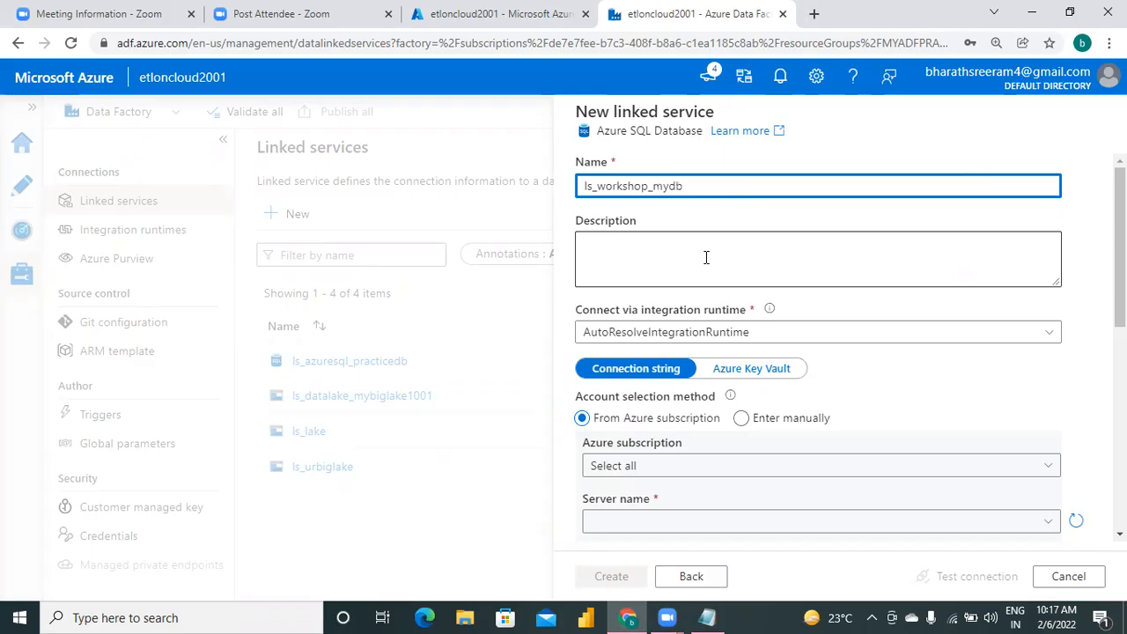
click(706, 257)
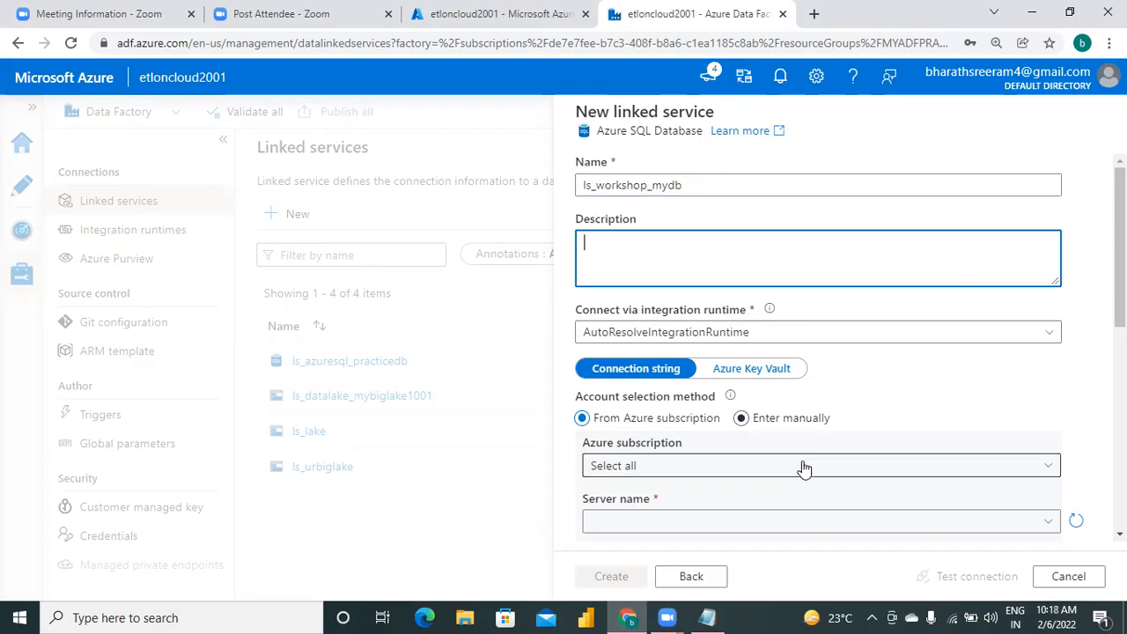
Point the linked service to the Free Trial subscription, server myserver9001 and database mydb.
click(721, 465)
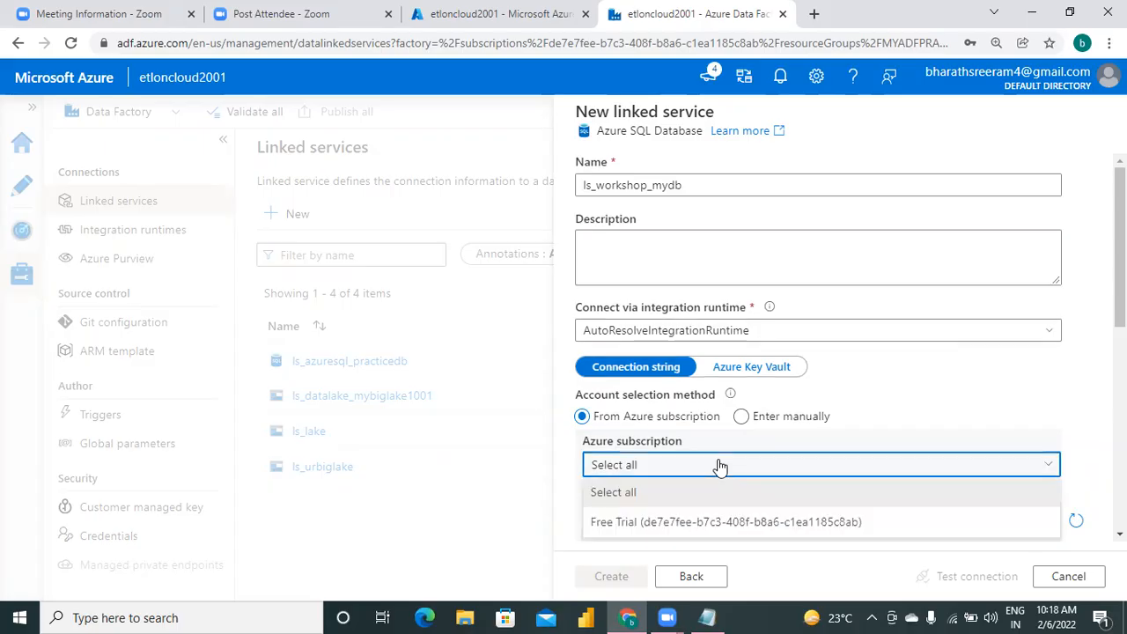
click(738, 520)
scroll(920, 482, down, 2)
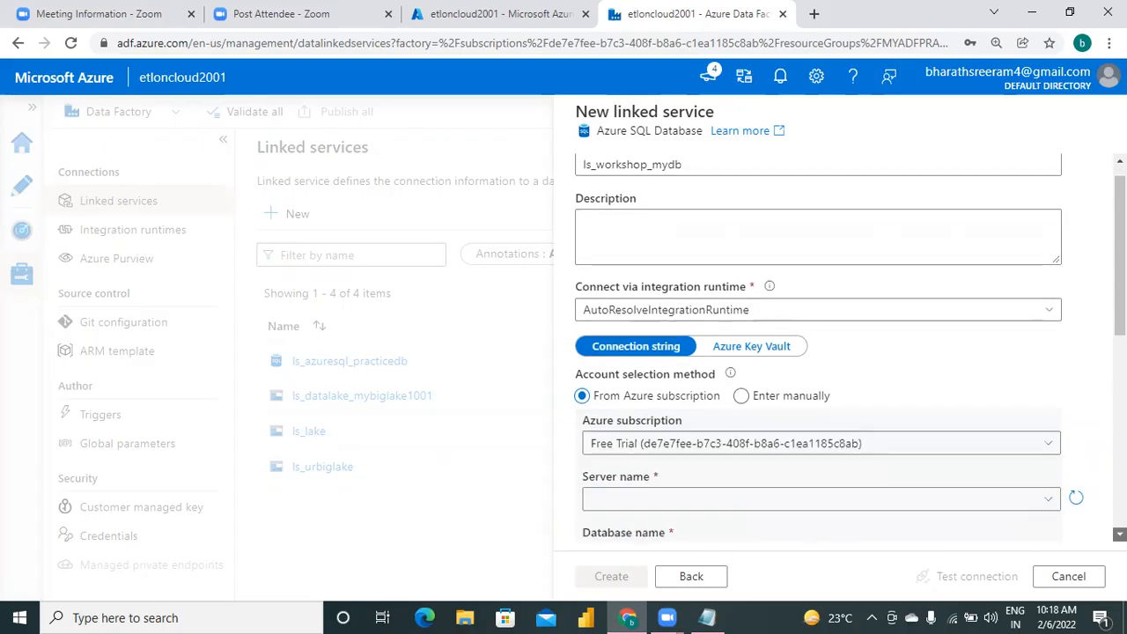
scroll(870, 309, down, 2)
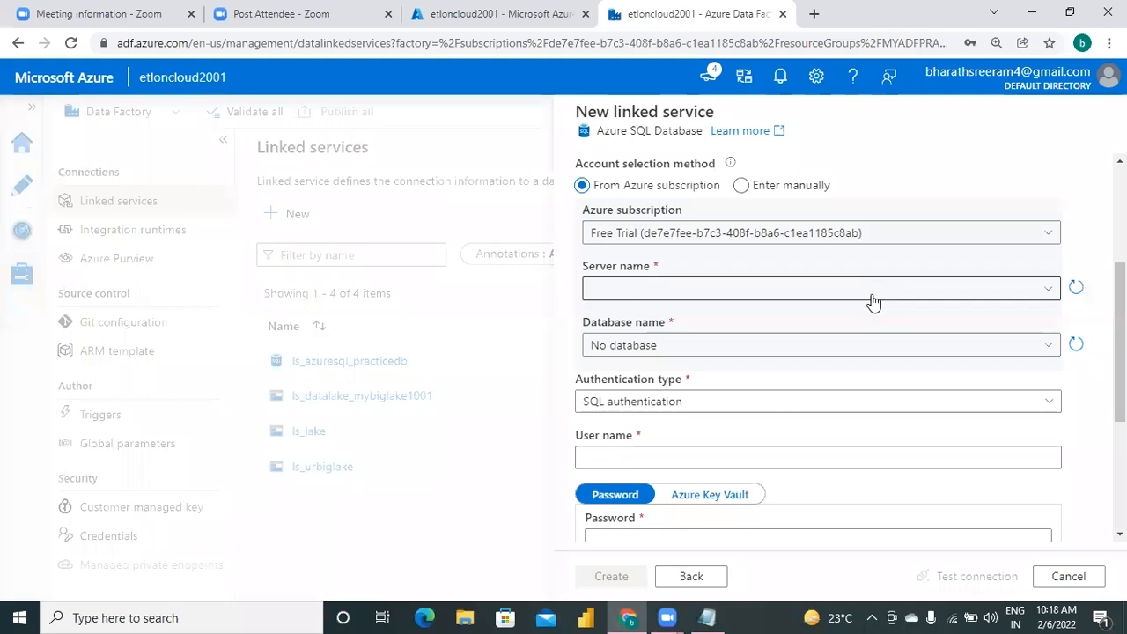
click(875, 301)
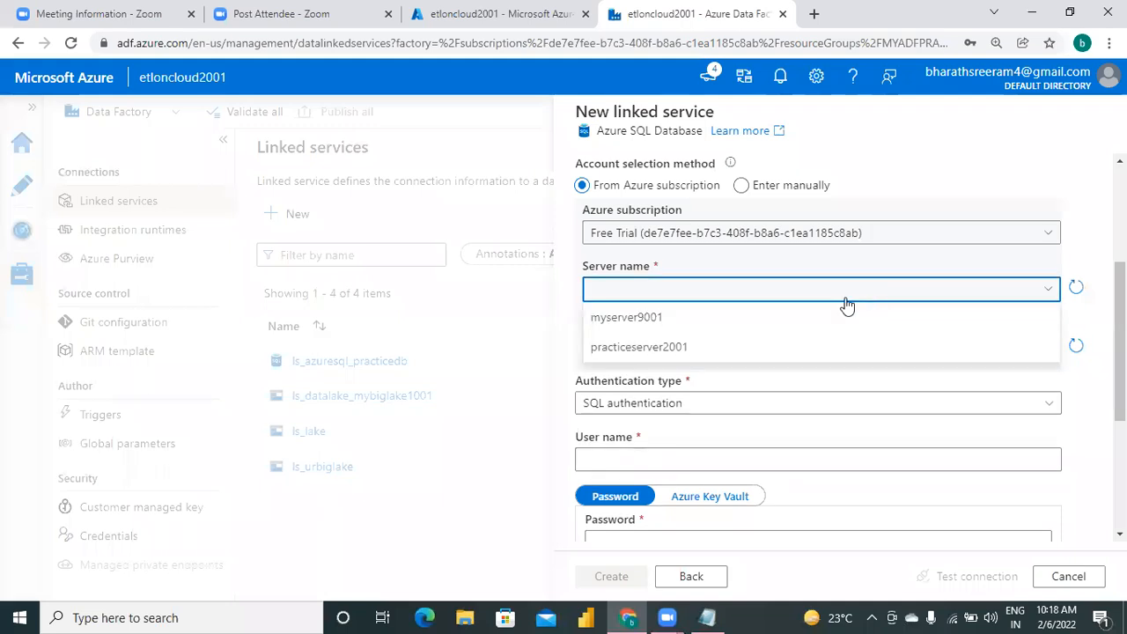
click(670, 318)
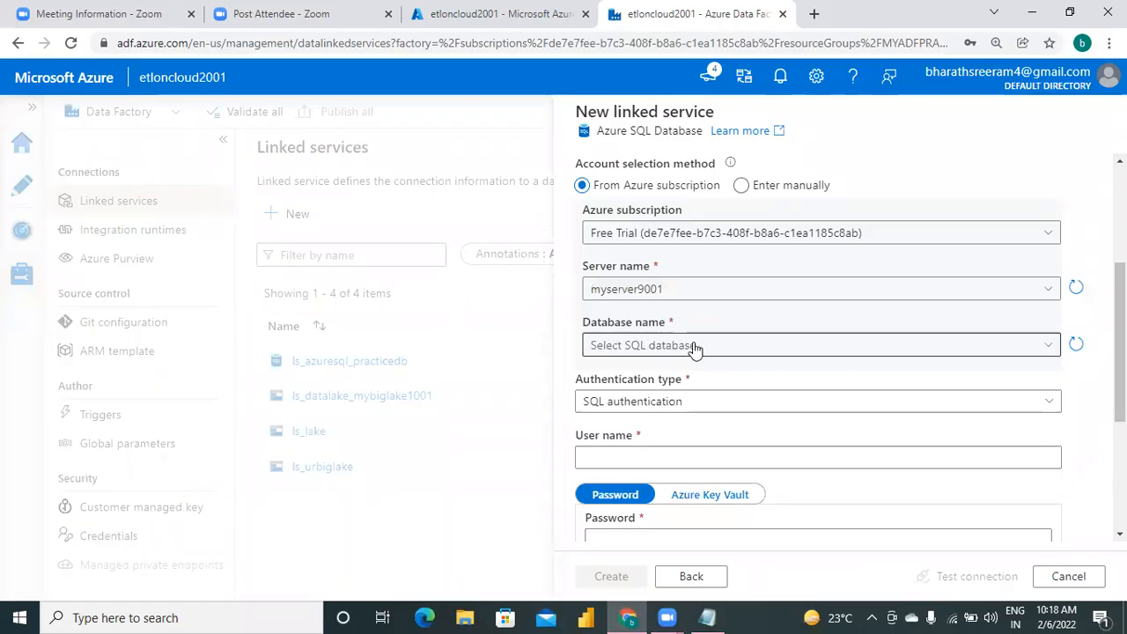
click(693, 348)
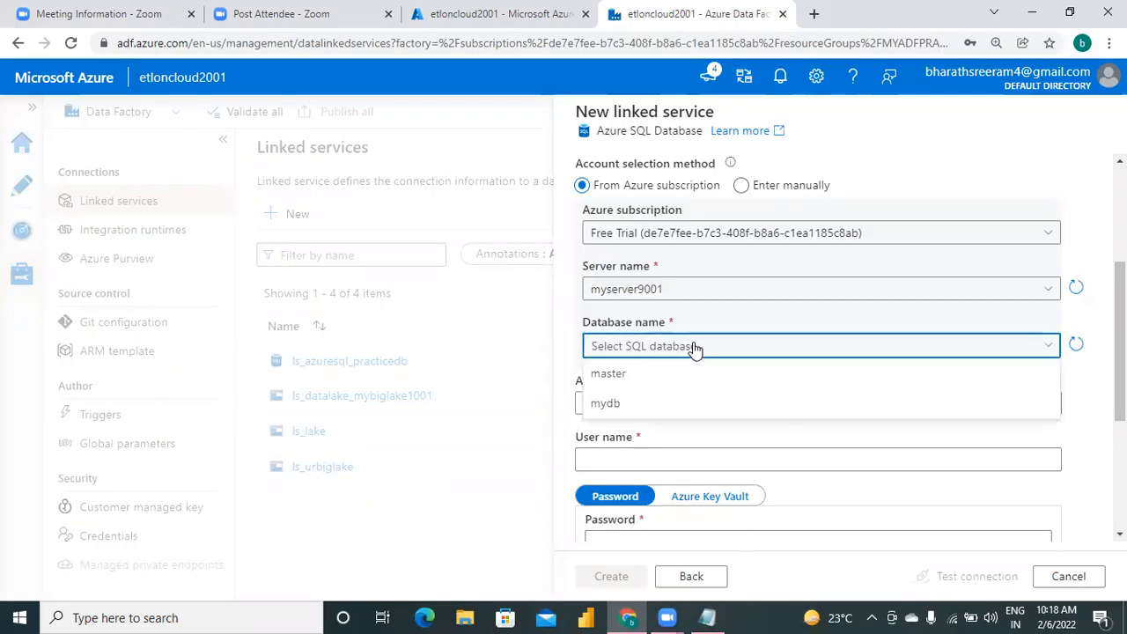
click(607, 402)
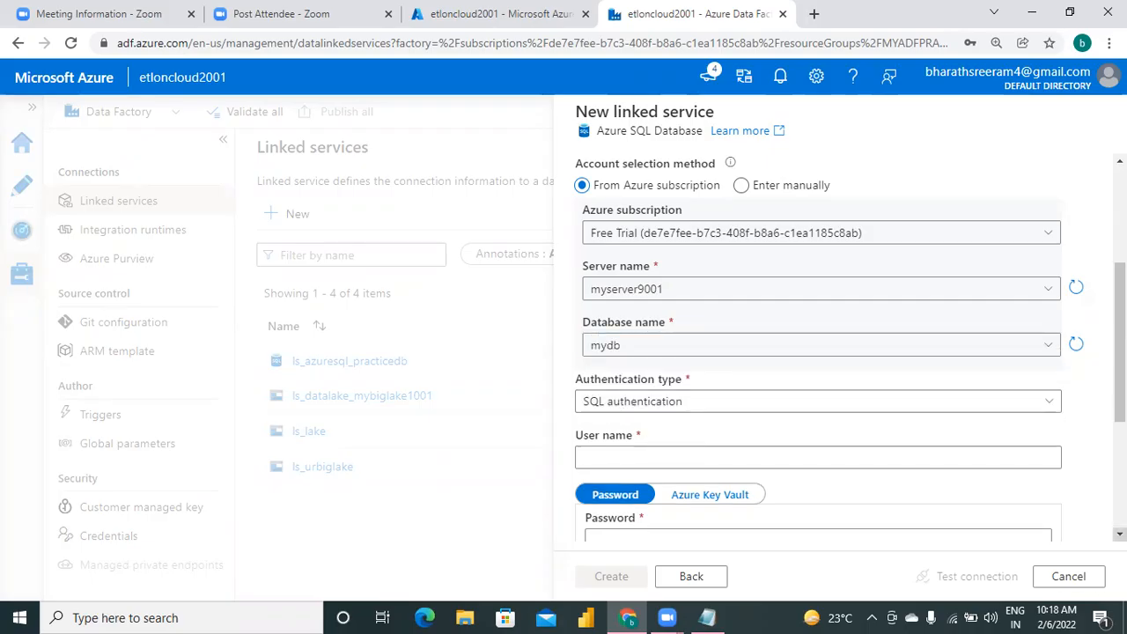
Enter the user name sqladmin and the account password for the linked service's SQL authentication.
scroll(819, 352, down, 2)
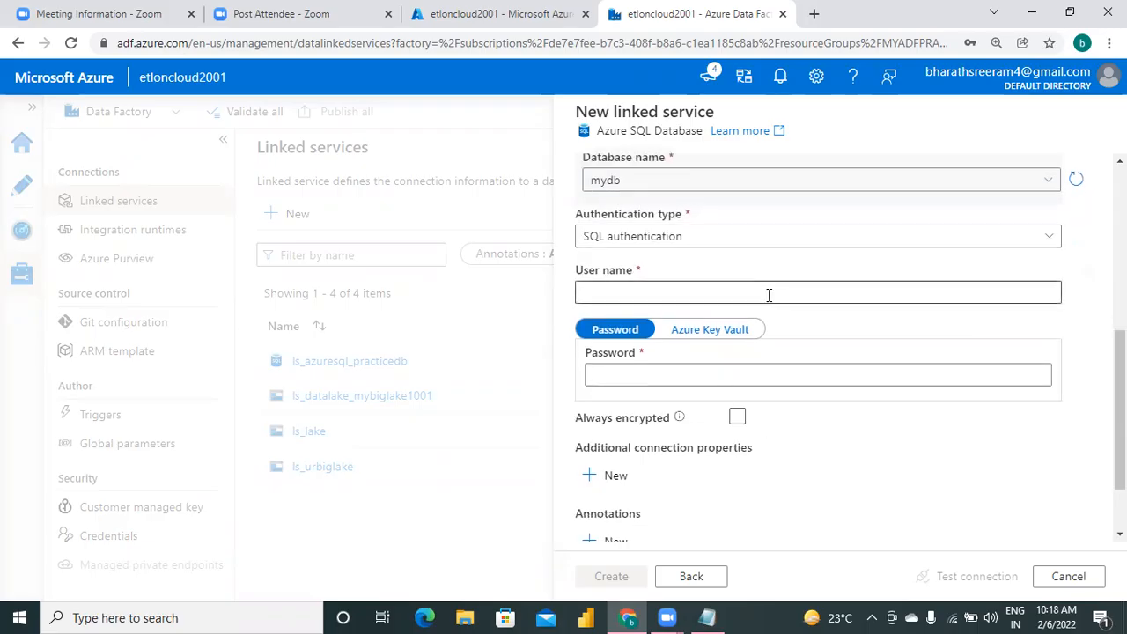
click(769, 295)
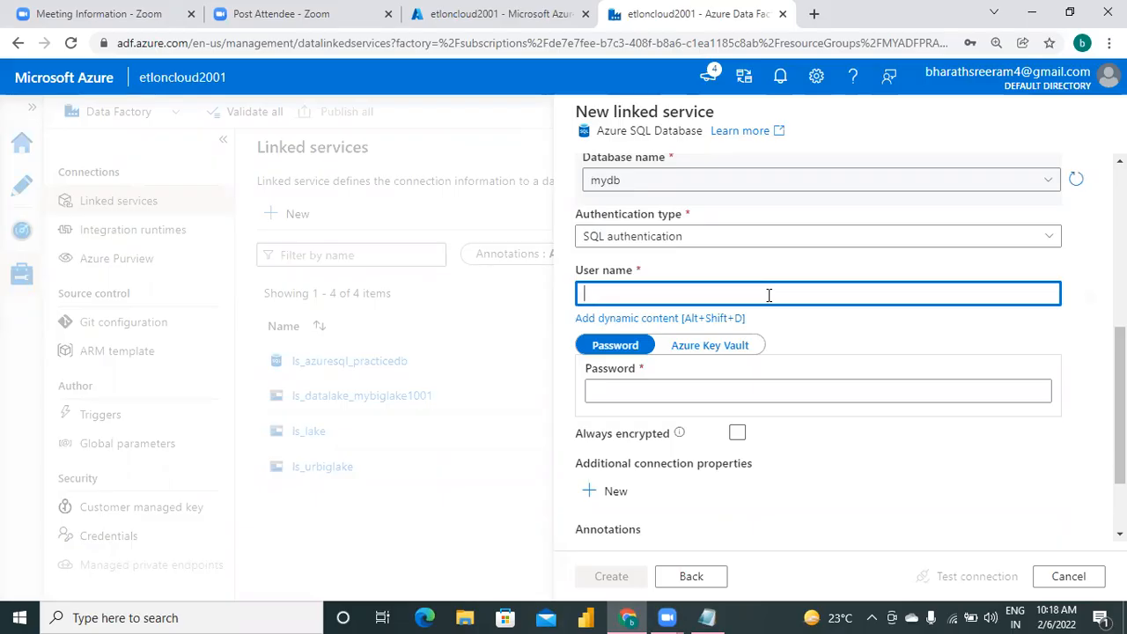
text(sqladmin)
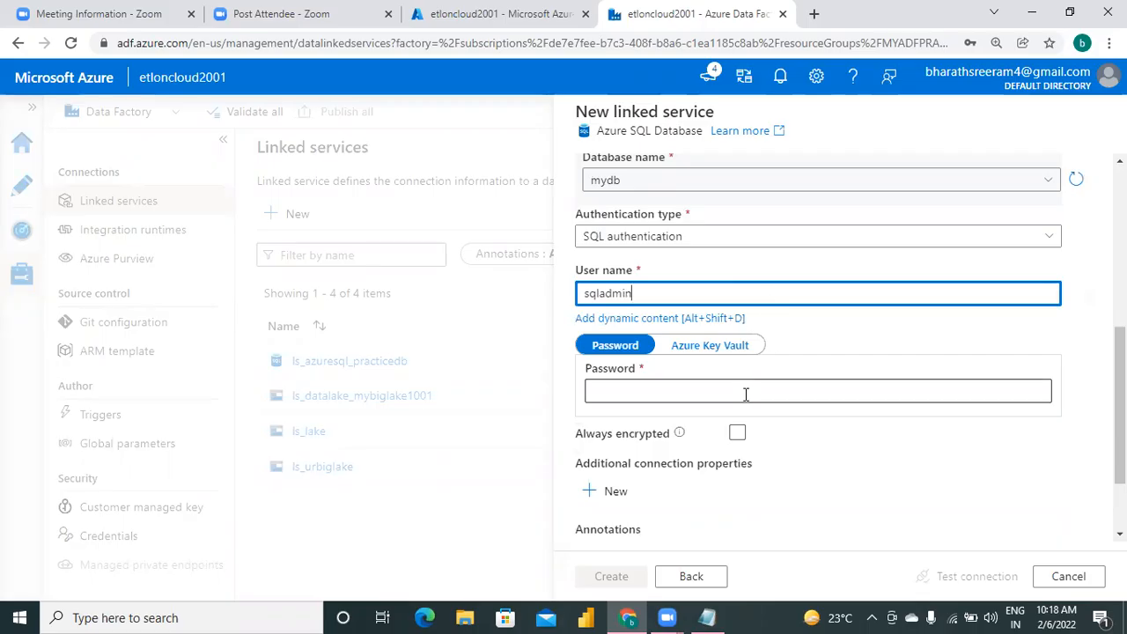
click(745, 393)
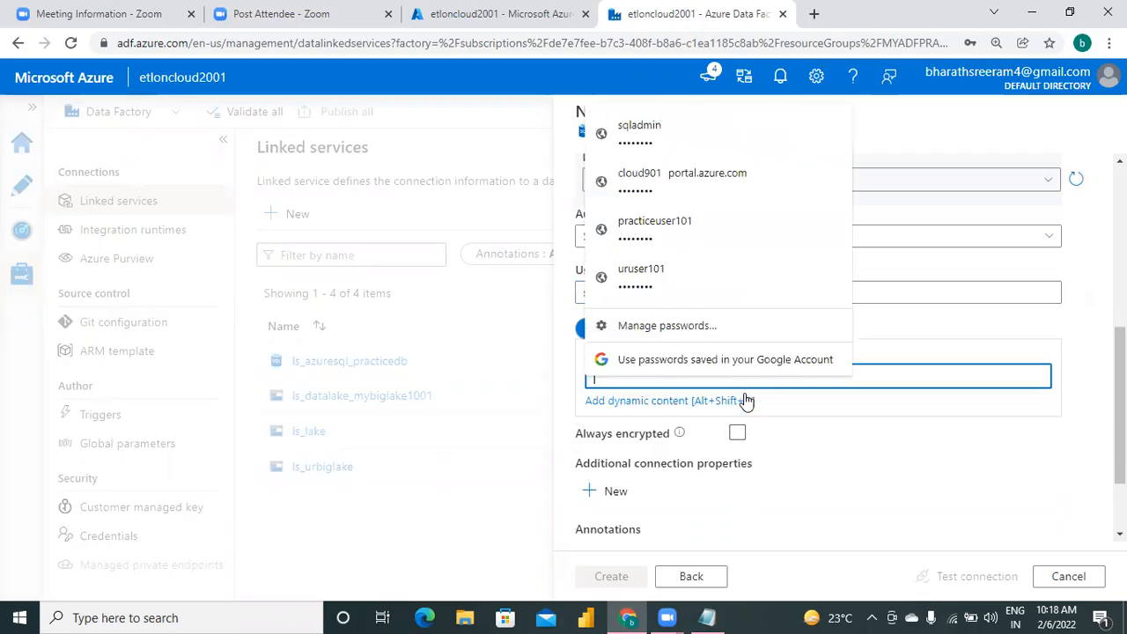
text(•••)
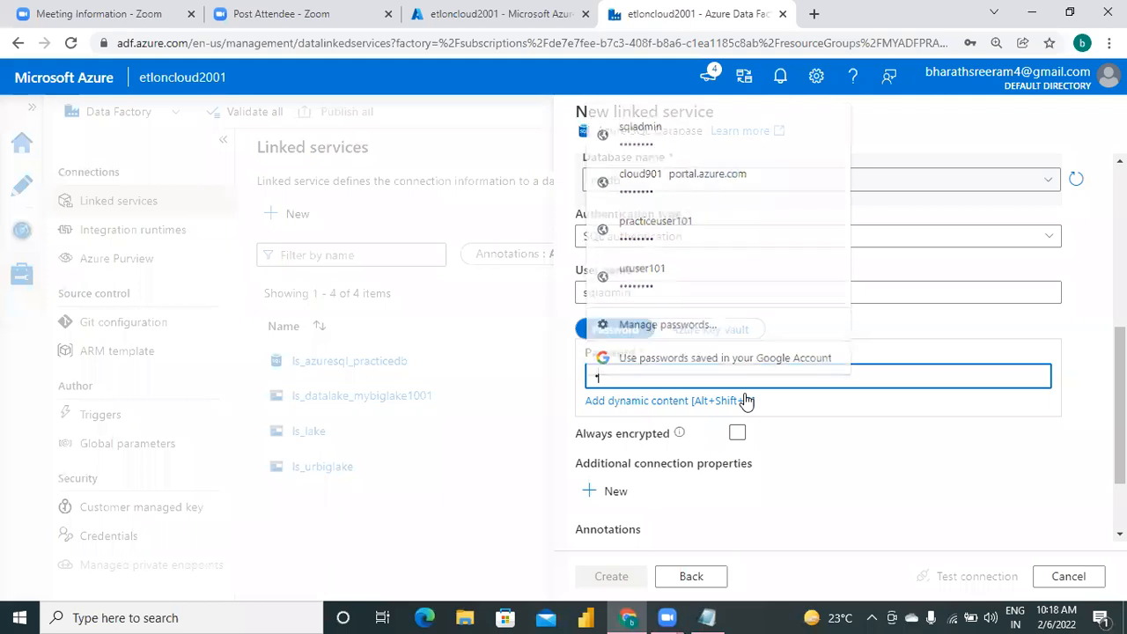
text(••••)
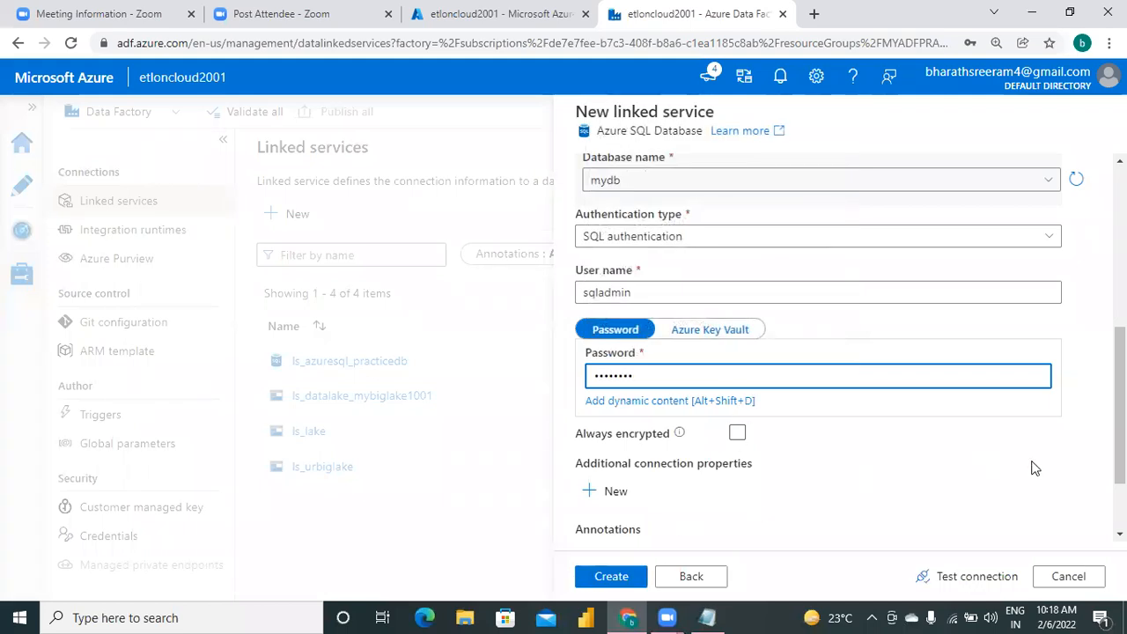
Test the linked service's connection and open the error details to examine the cause.
click(961, 583)
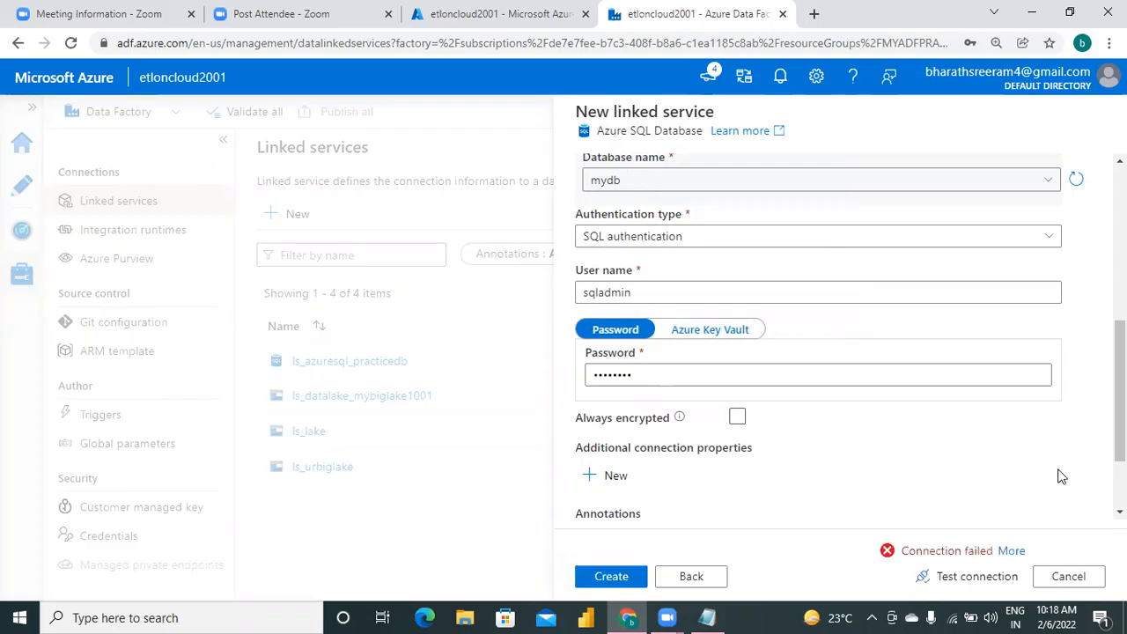
click(1018, 554)
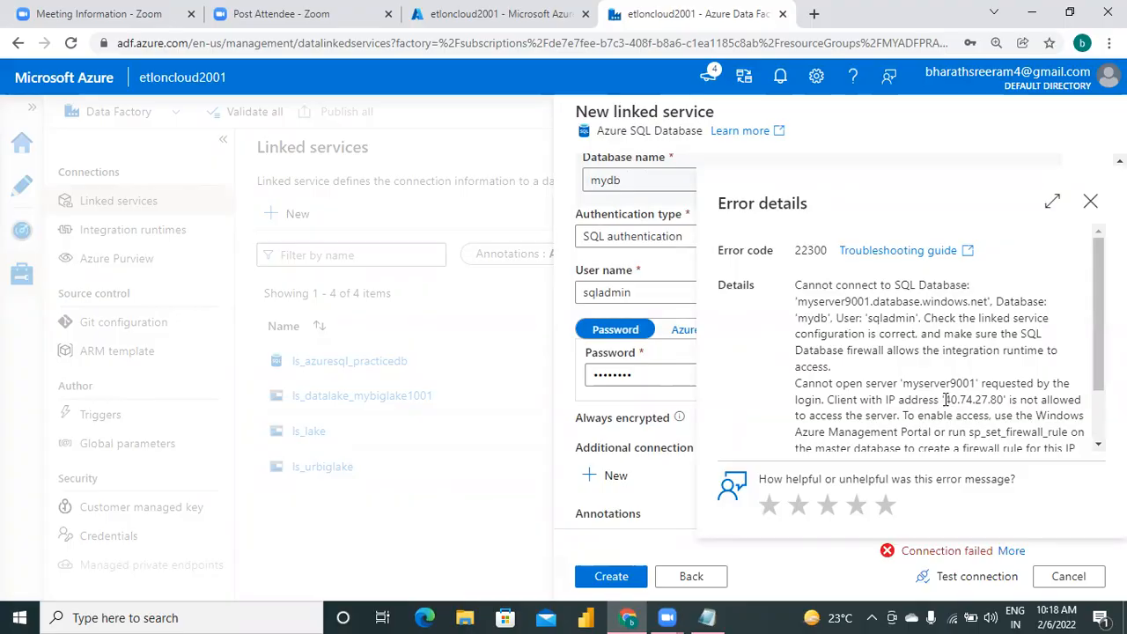
Copy the blocked client IP address from the connection error details and close the details.
drag(947, 399, 1004, 398)
key(ctrl+c)
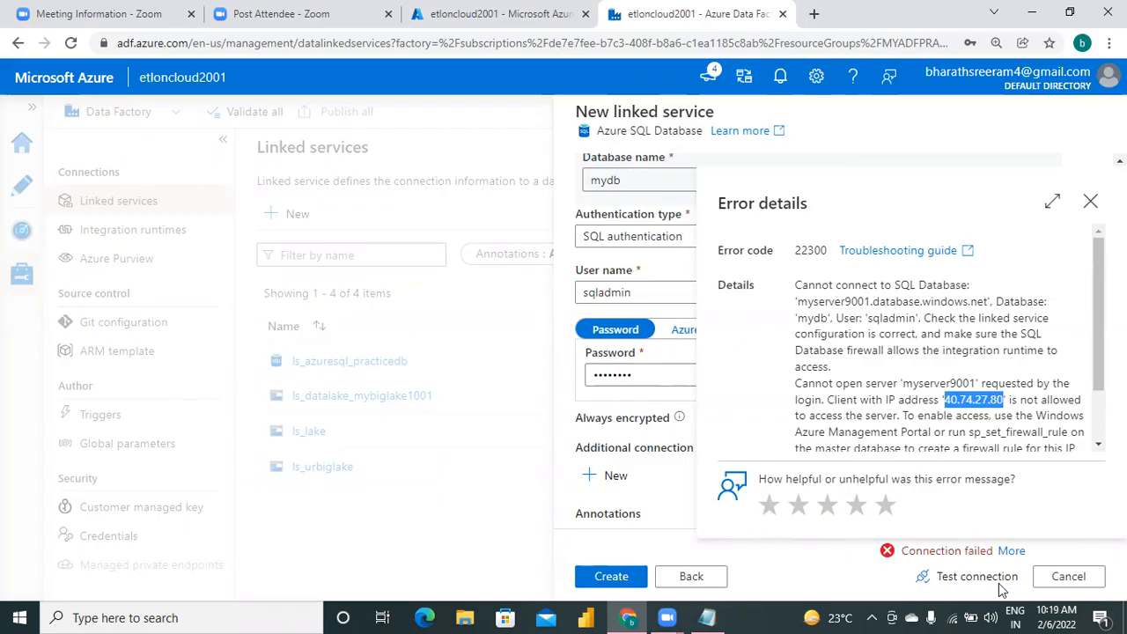
click(1063, 586)
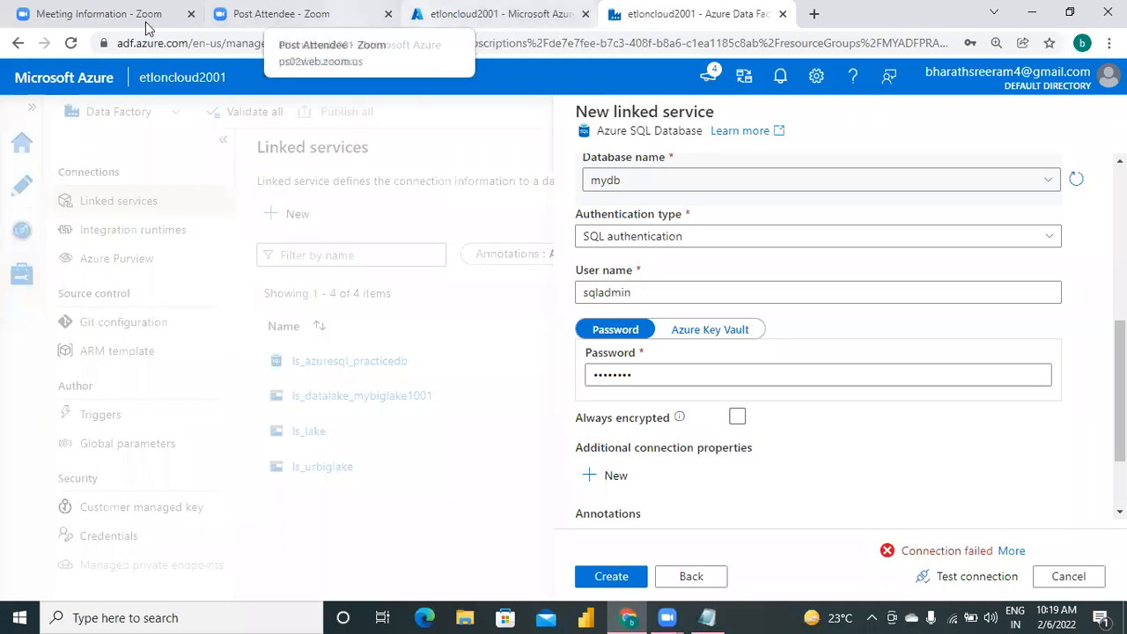
Switch to the Azure portal and look through the MYADFPRACTICE resource group's resources for the SQL server.
click(494, 14)
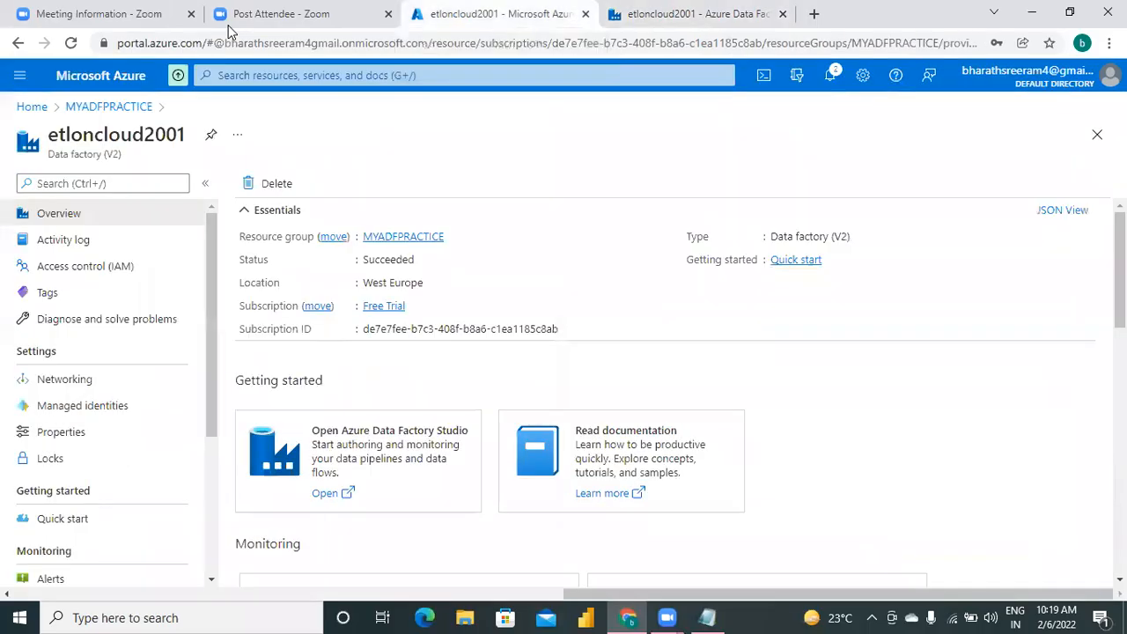
click(118, 106)
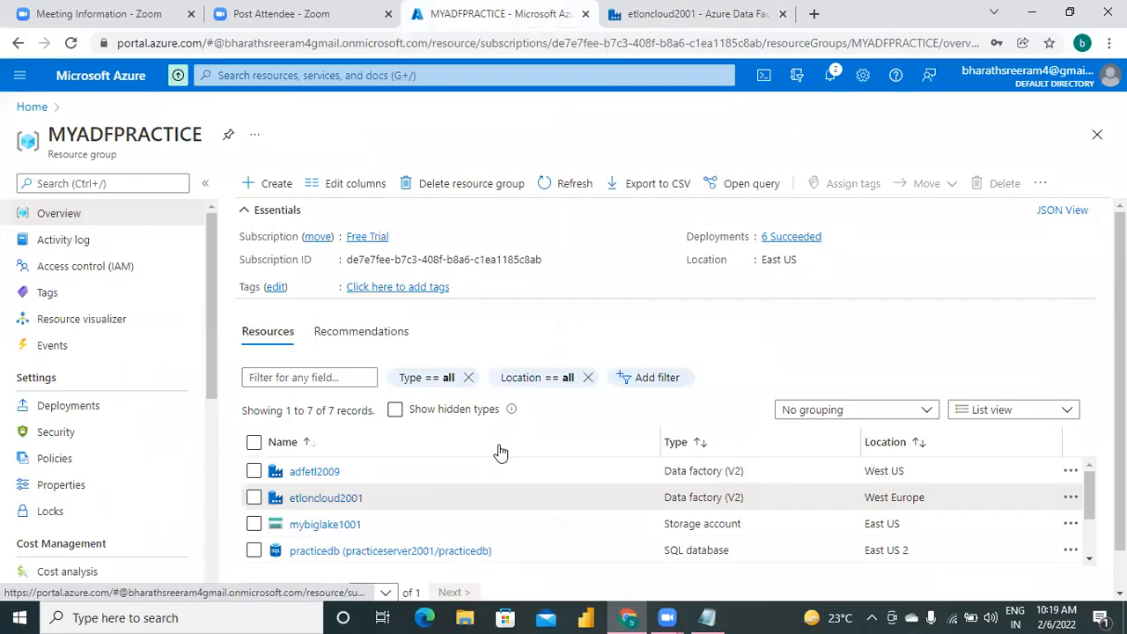
click(1091, 560)
click(1091, 560)
click(1090, 560)
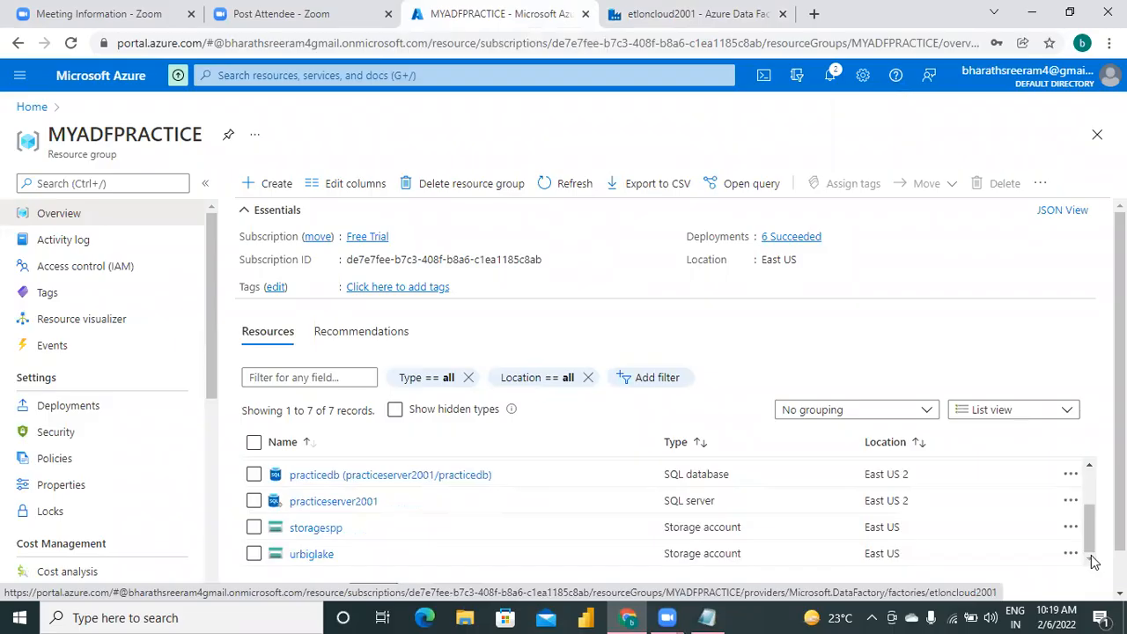
click(1090, 467)
click(1090, 466)
click(1090, 467)
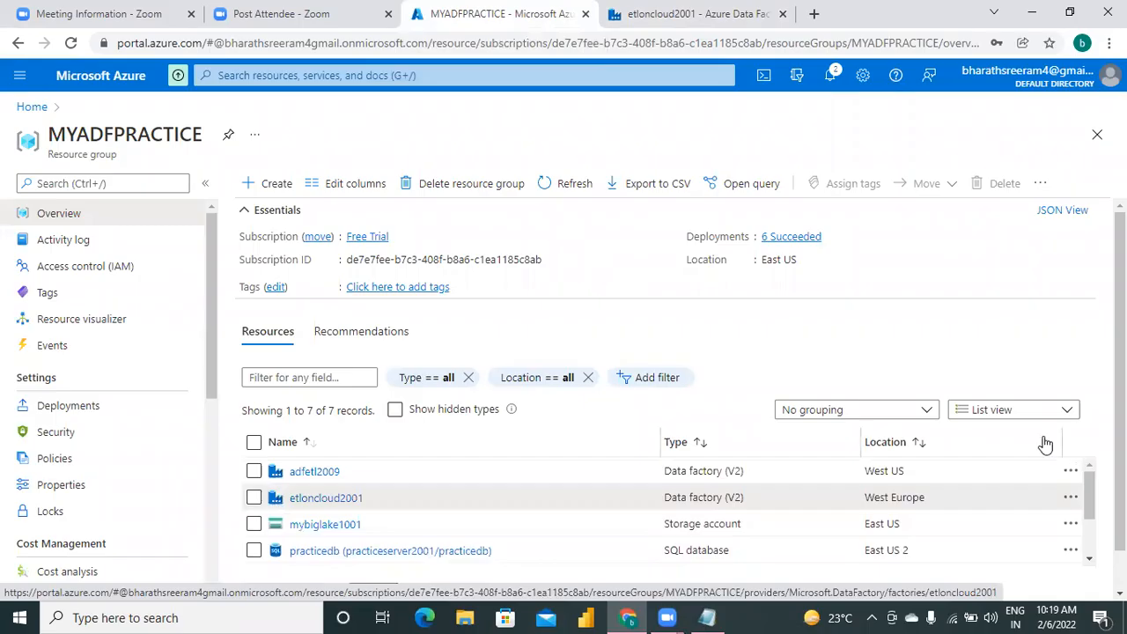
Open the server firewall settings of mydb (myserver9001) and allow Azure services and resources to access the server.
click(26, 107)
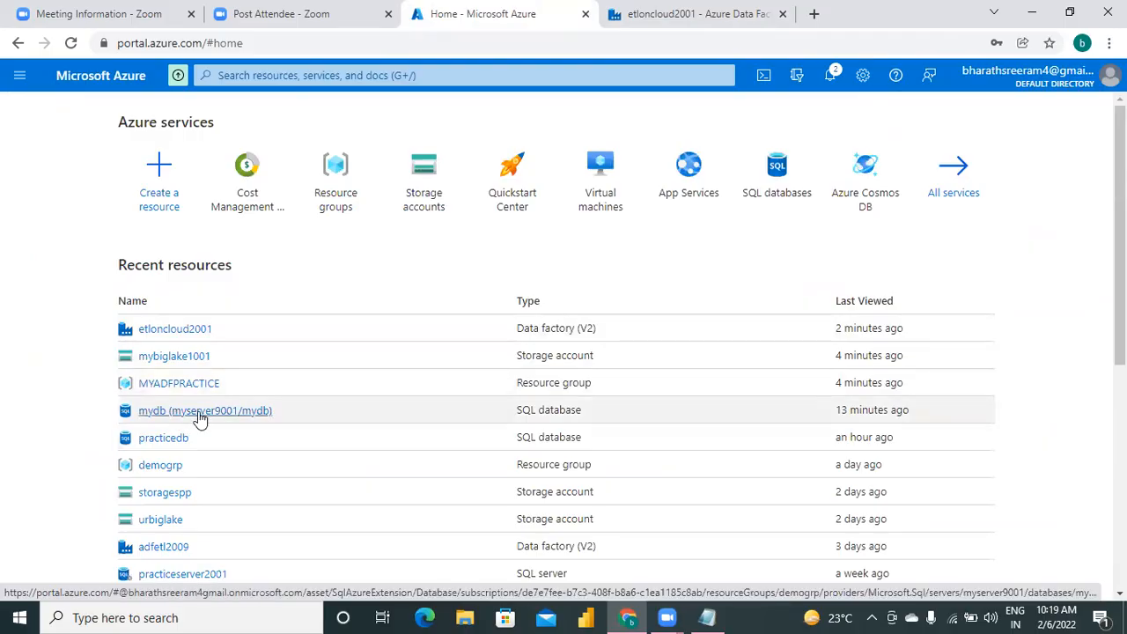
mouse_move(201, 420)
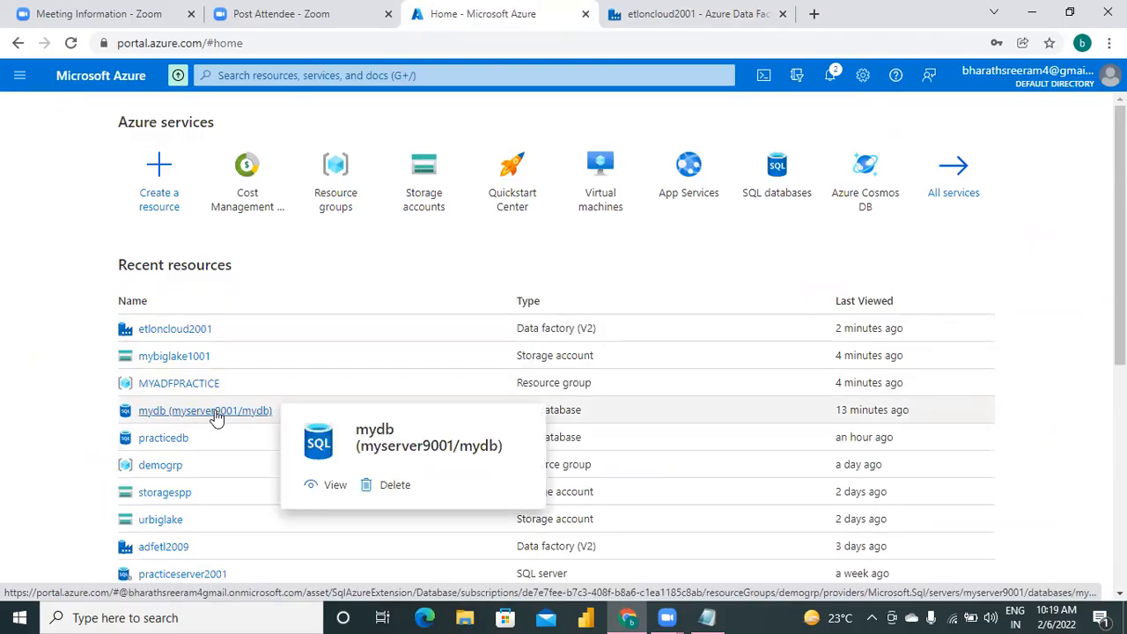
click(217, 414)
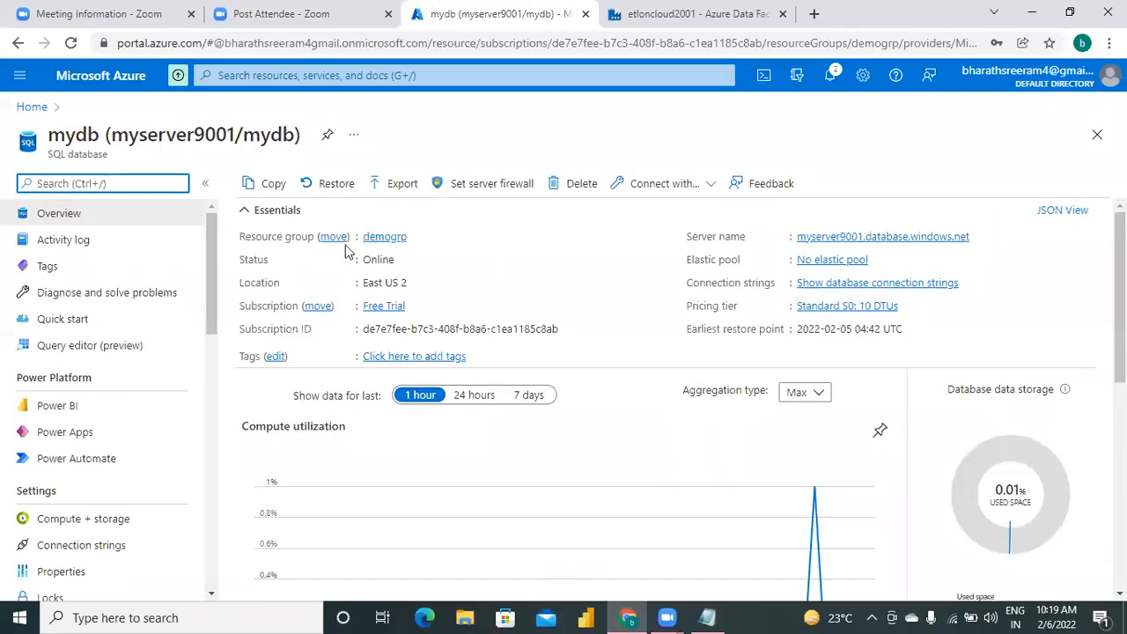
click(495, 188)
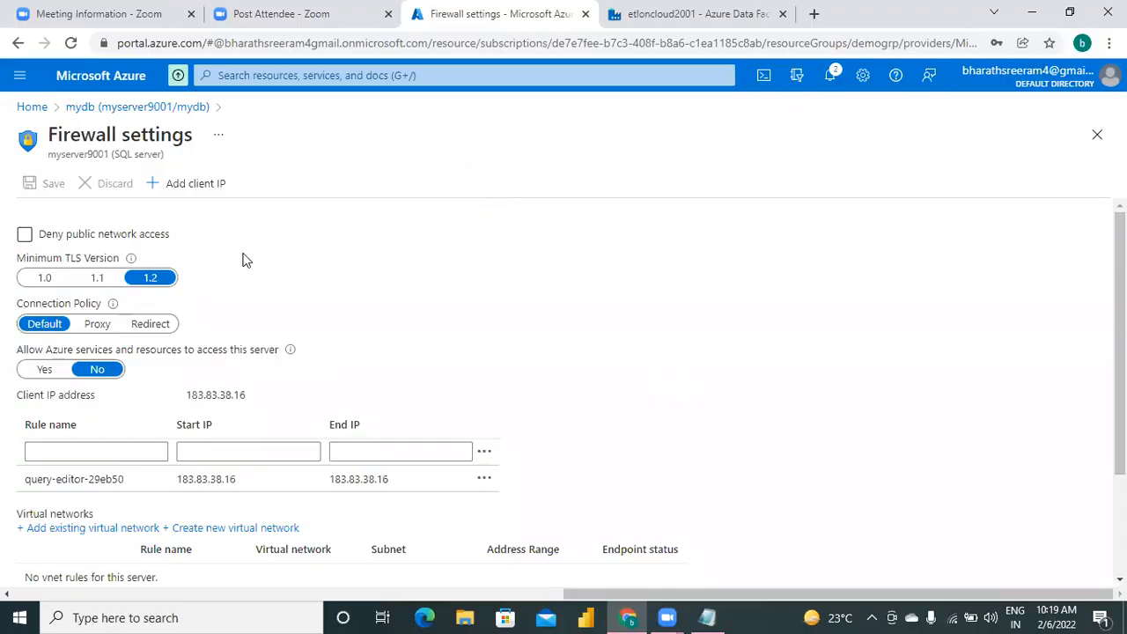
click(48, 377)
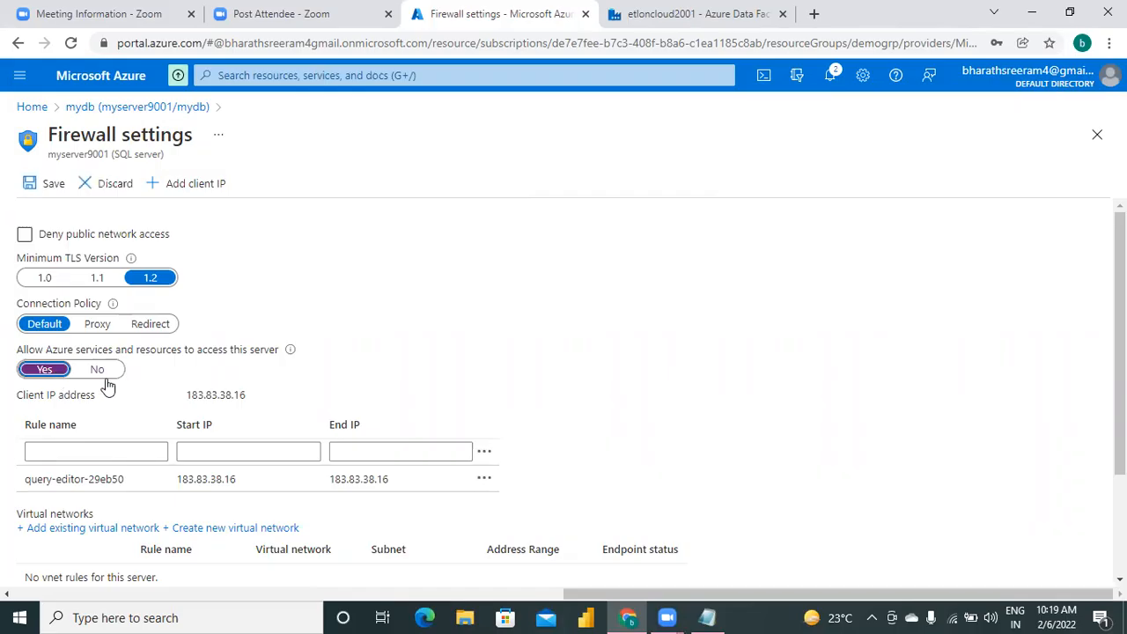
Set a new firewall rule's IP range from 40.74.00.80 to 40.74.30.80, based on the copied address.
click(212, 453)
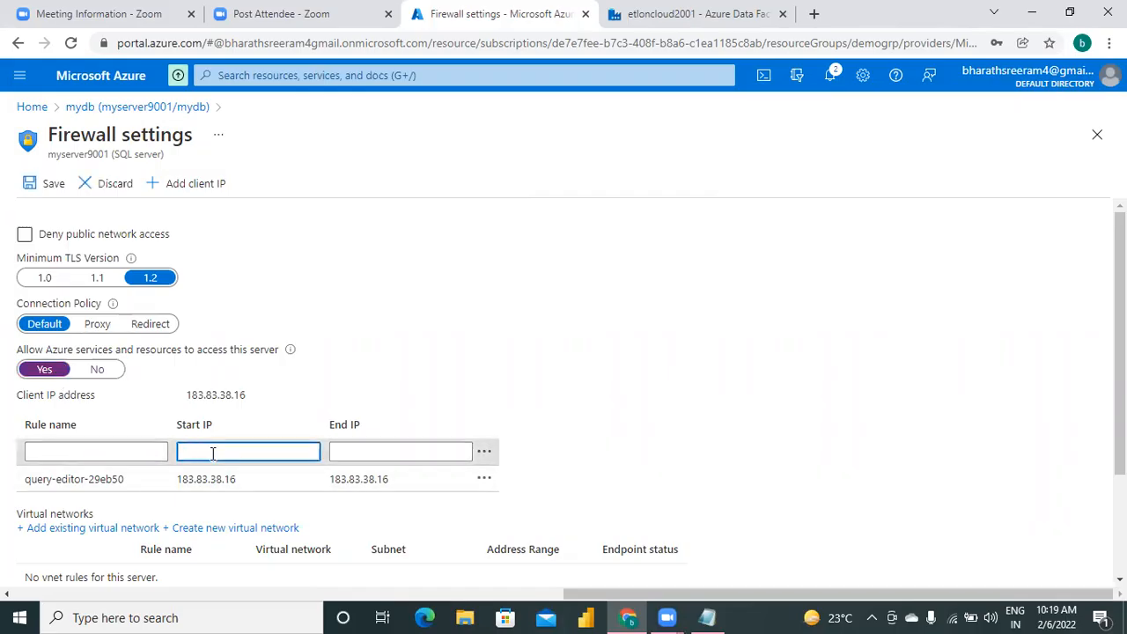
key(ctrl+v)
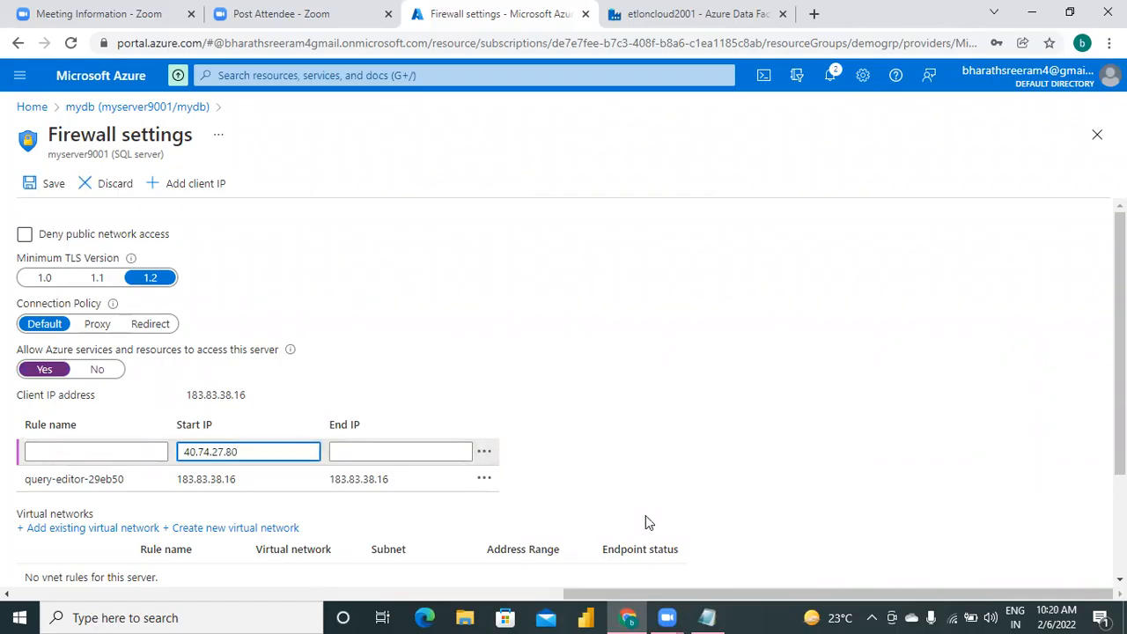
key(BackSpace)
key(BackSpace)
text(00)
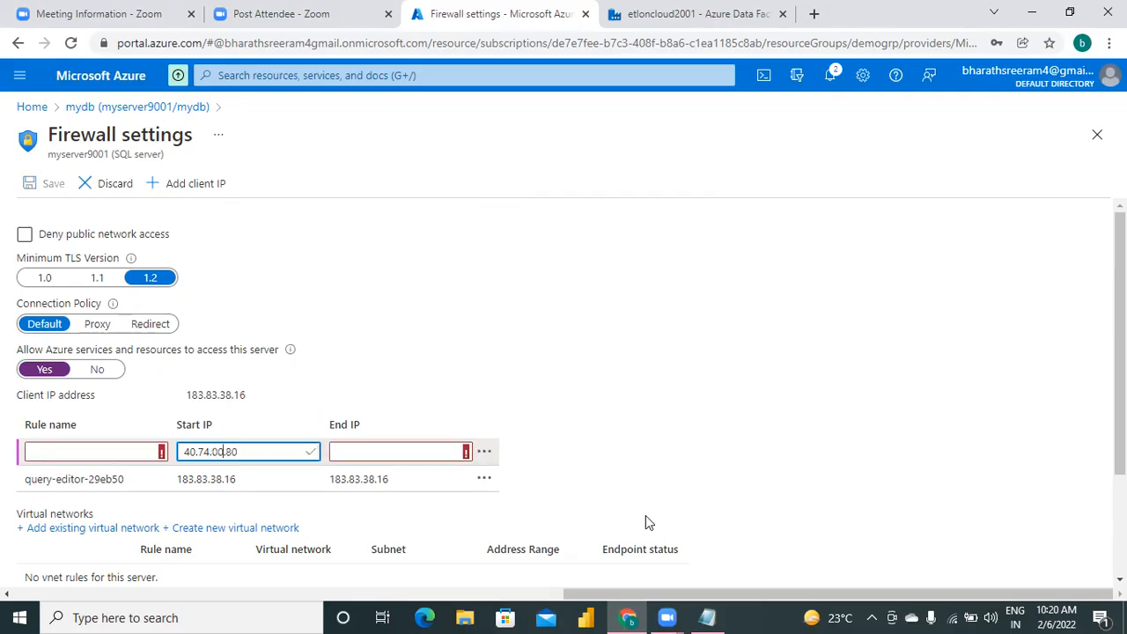
click(428, 454)
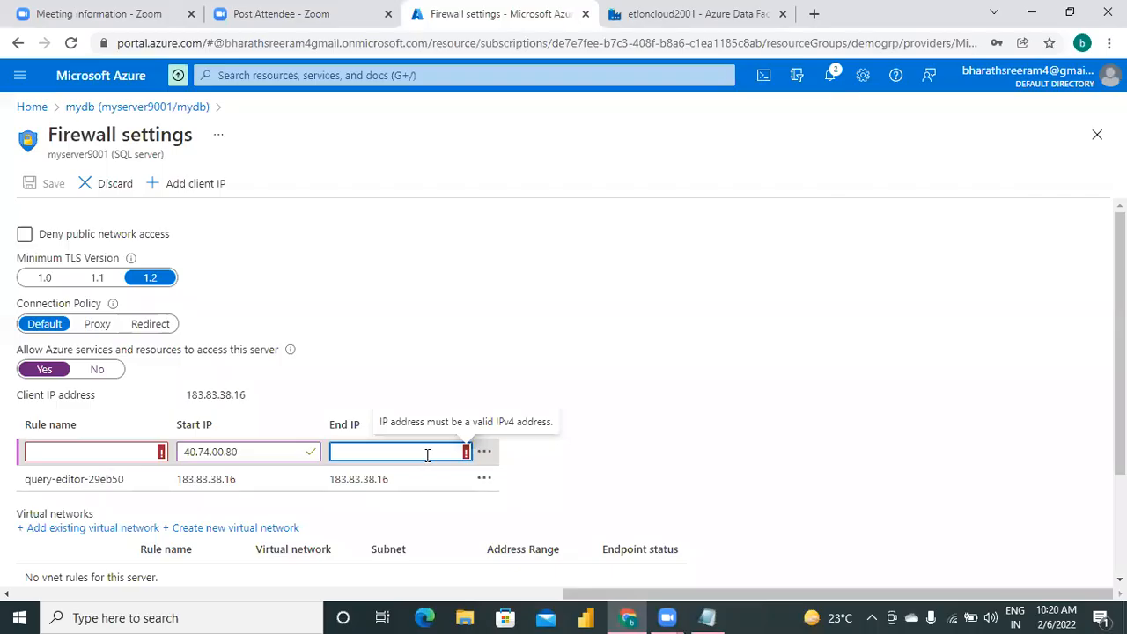
key(ctrl+v)
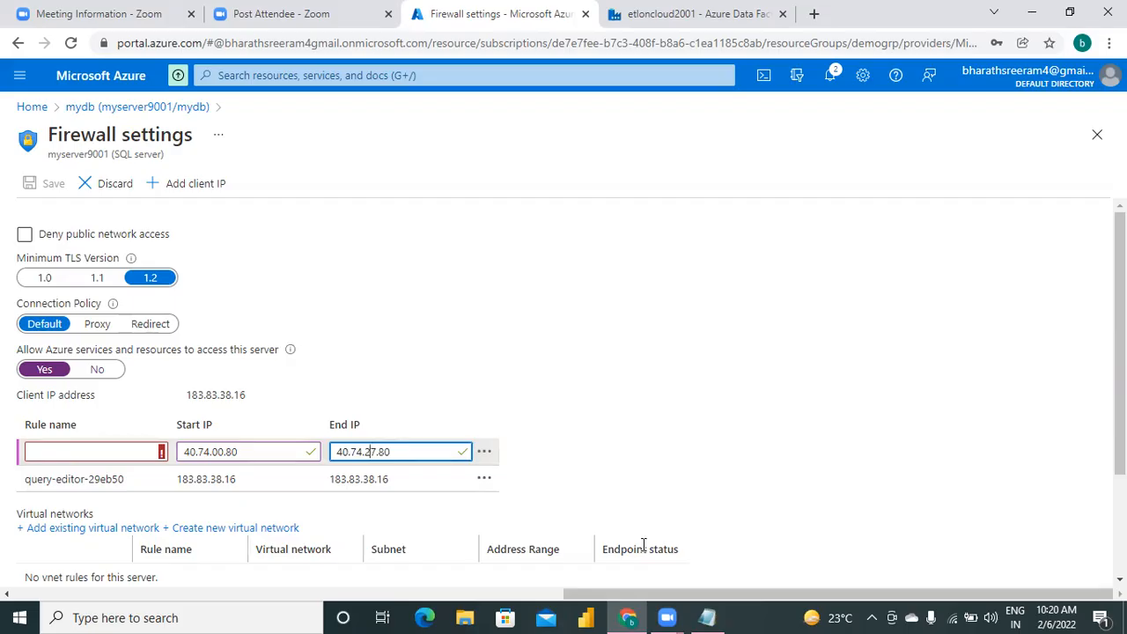
key(BackSpace)
key(BackSpace)
text(30)
Name the new firewall rule linkedservice and save the firewall settings.
click(114, 457)
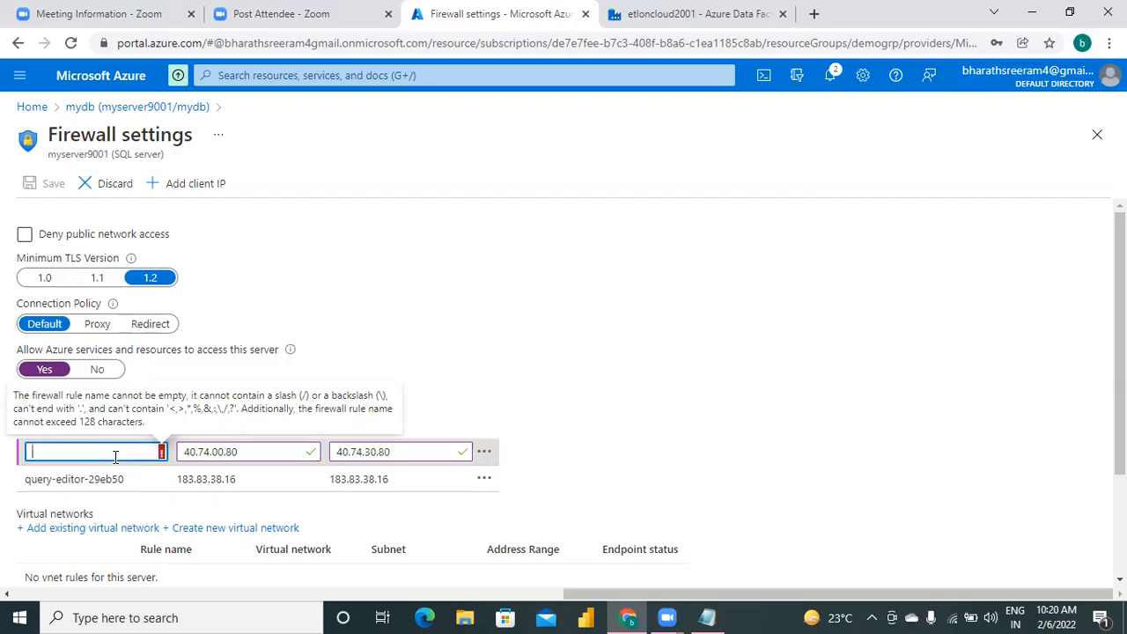
text(linkedservice)
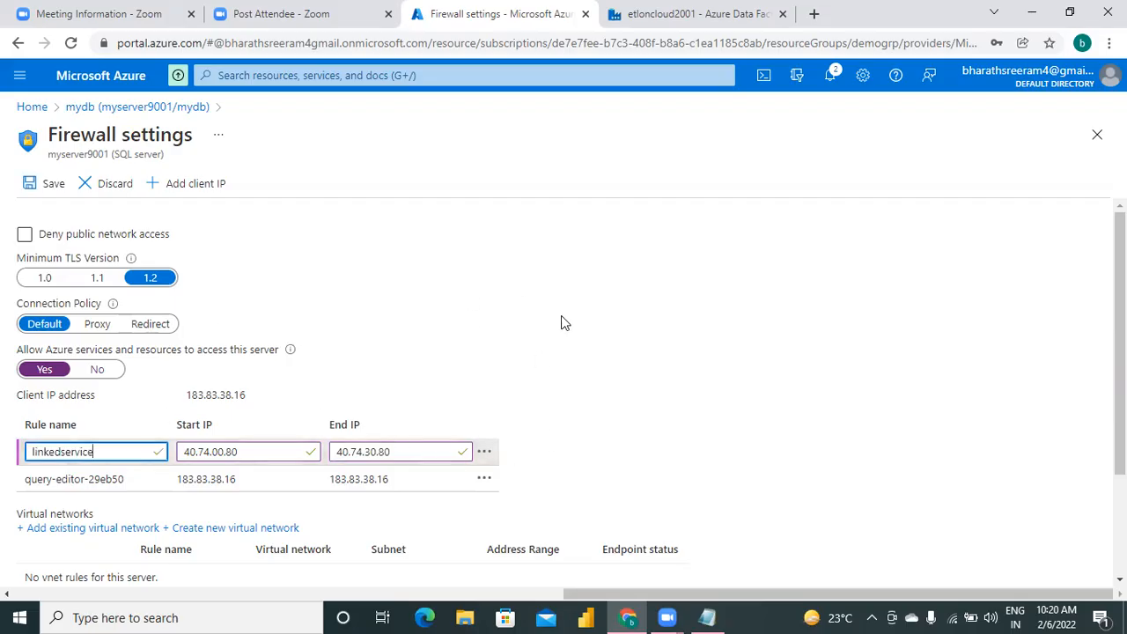
click(40, 185)
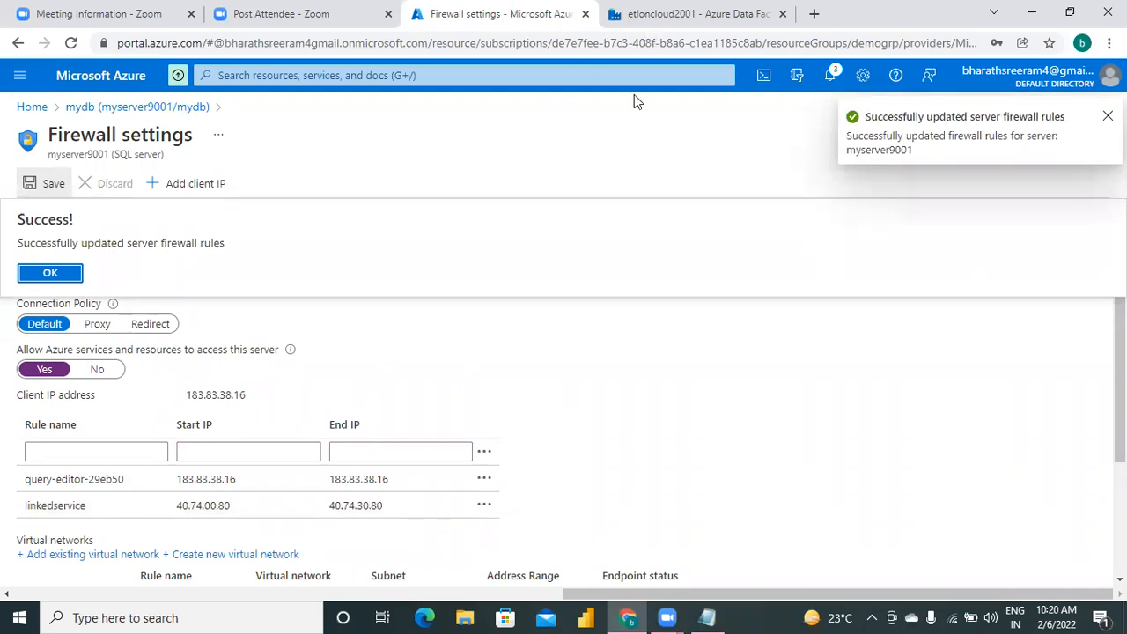
Return to Azure Data Factory, retest the new linked service's connection and create the linked service.
click(662, 23)
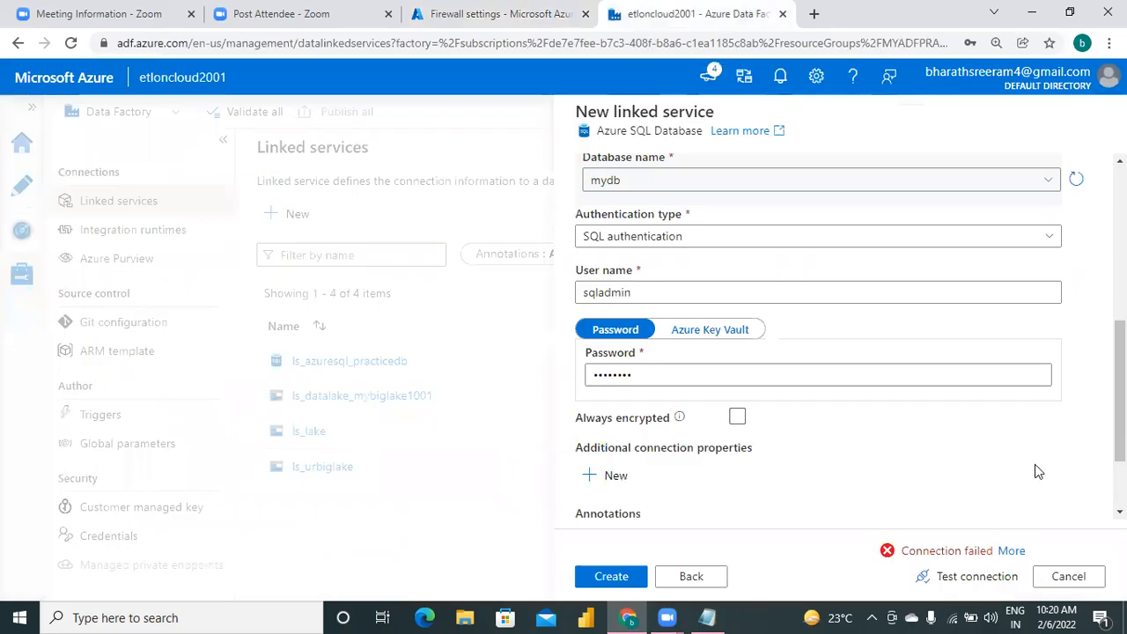
click(967, 581)
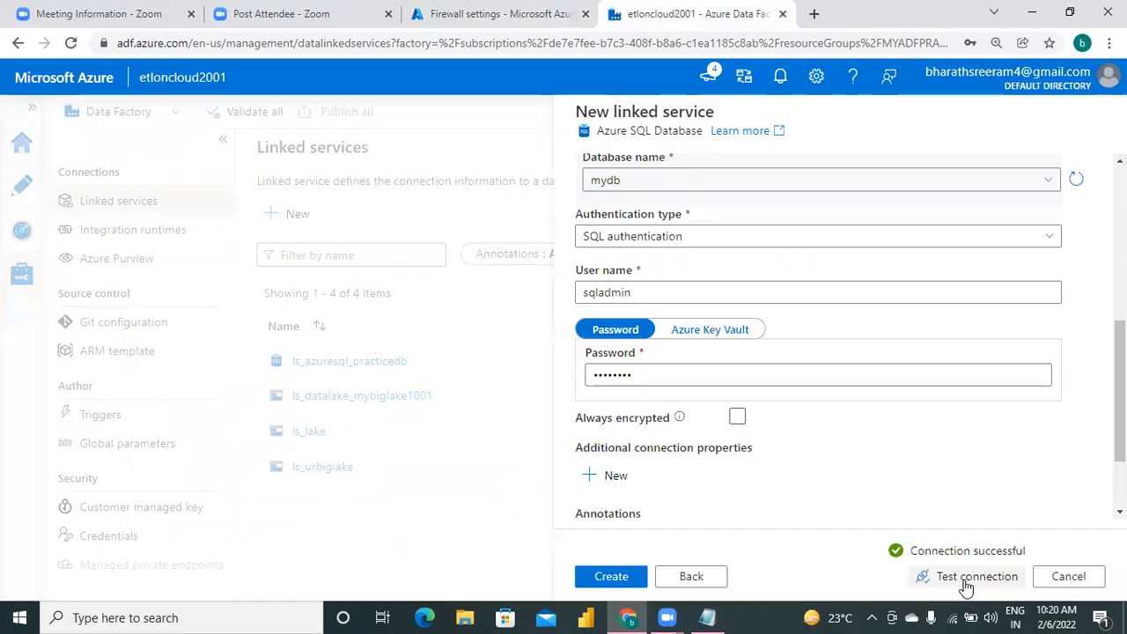
click(605, 581)
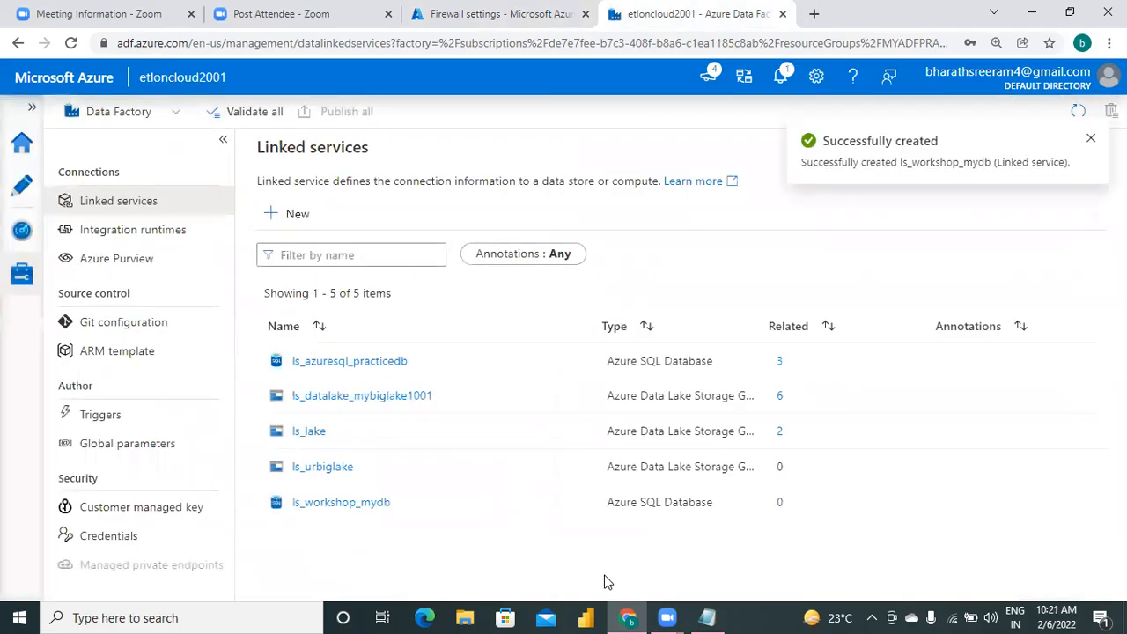
In Notepad, add the linked service name ls_workshop_mydb on an indented line under the step1 note.
click(708, 617)
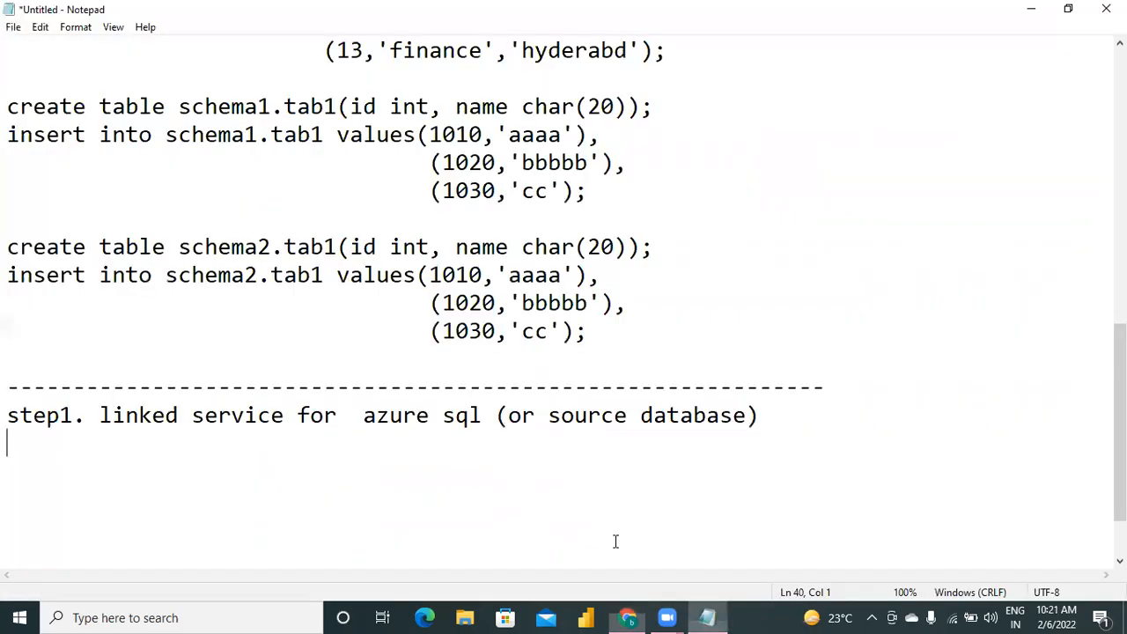
click(783, 415)
key(Return)
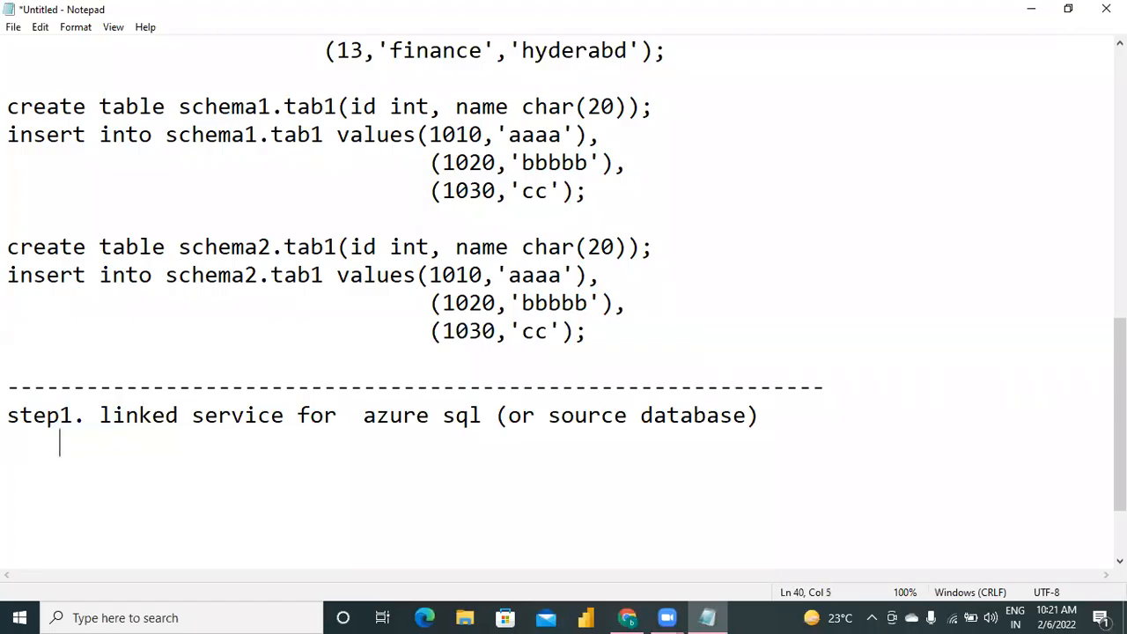
click(629, 617)
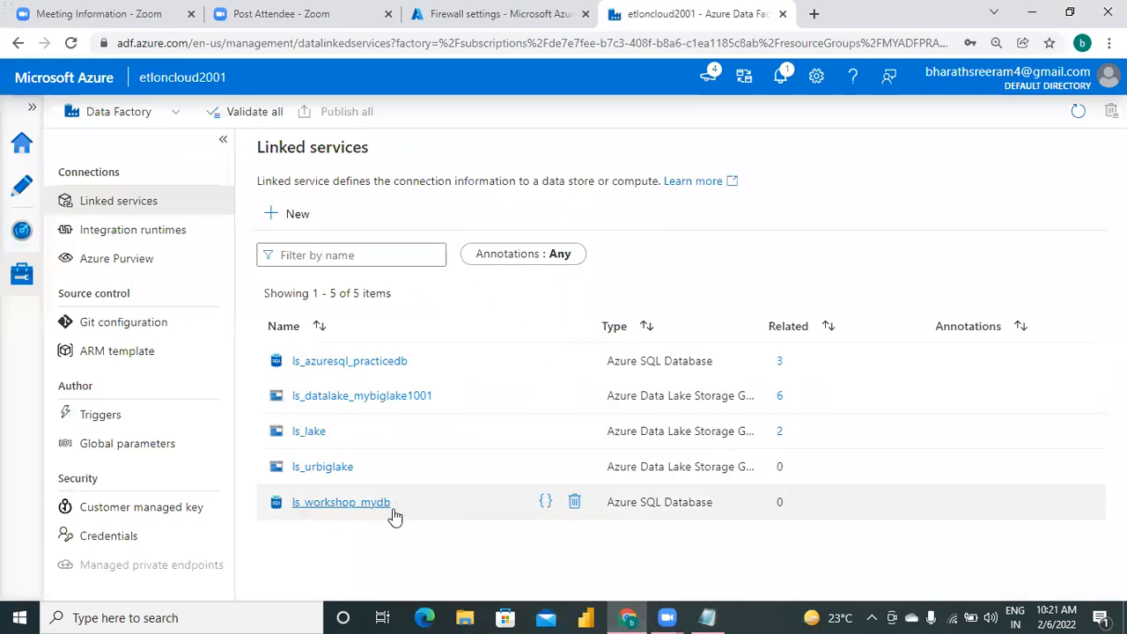
click(708, 618)
text(ls)
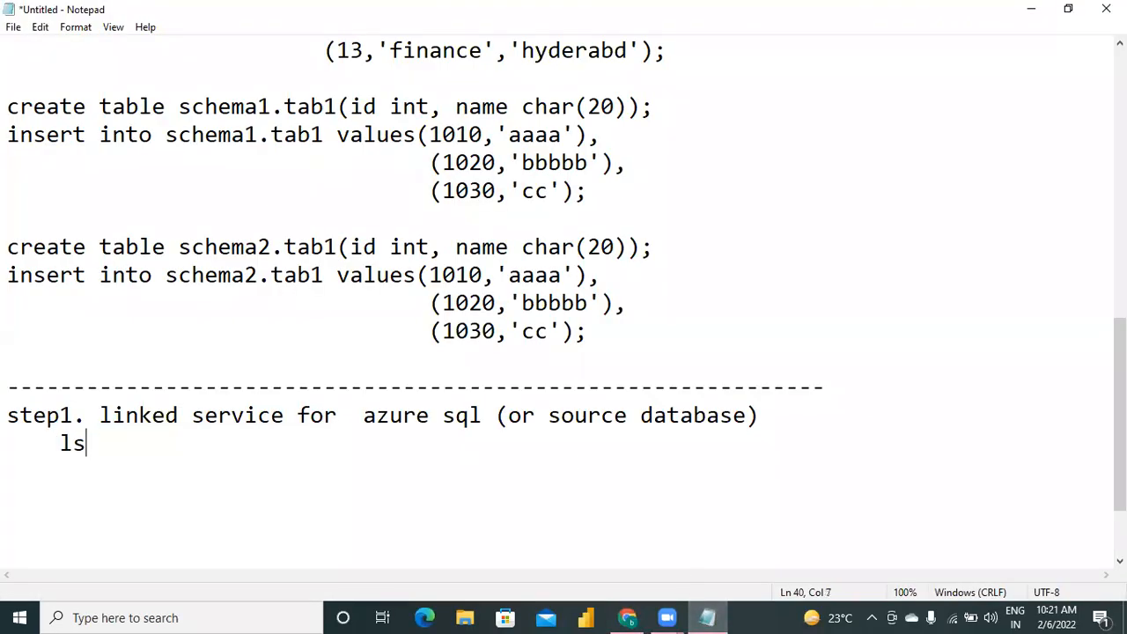
text(_workshop)
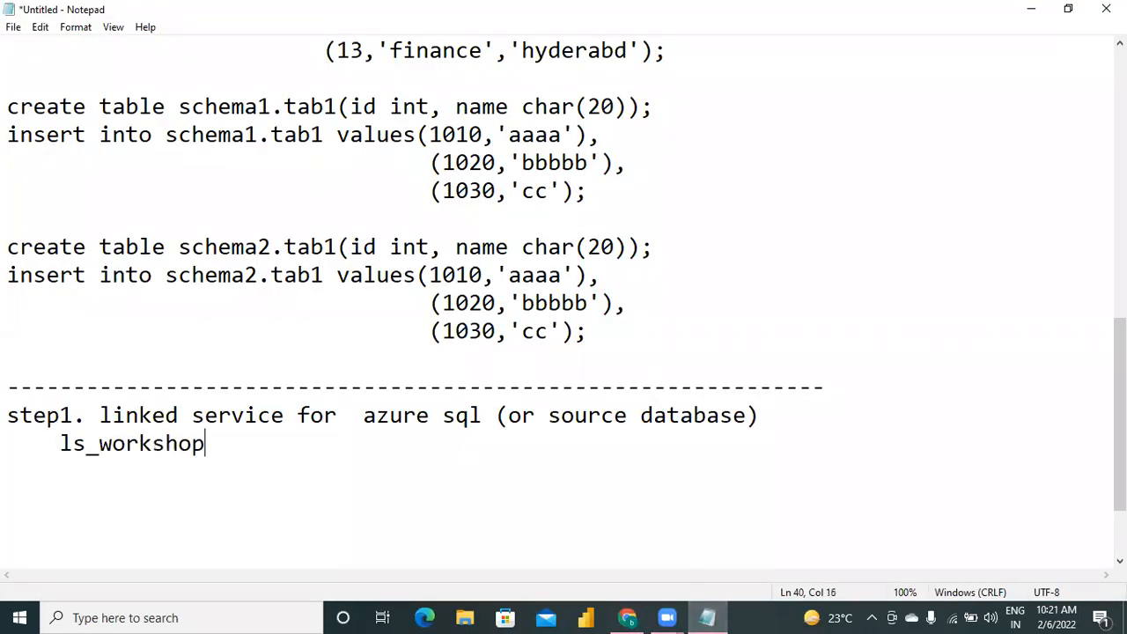
text(_myda)
key(BackSpace)
text(b)
key(Return)
key(Return)
key(Return)
key(Return)
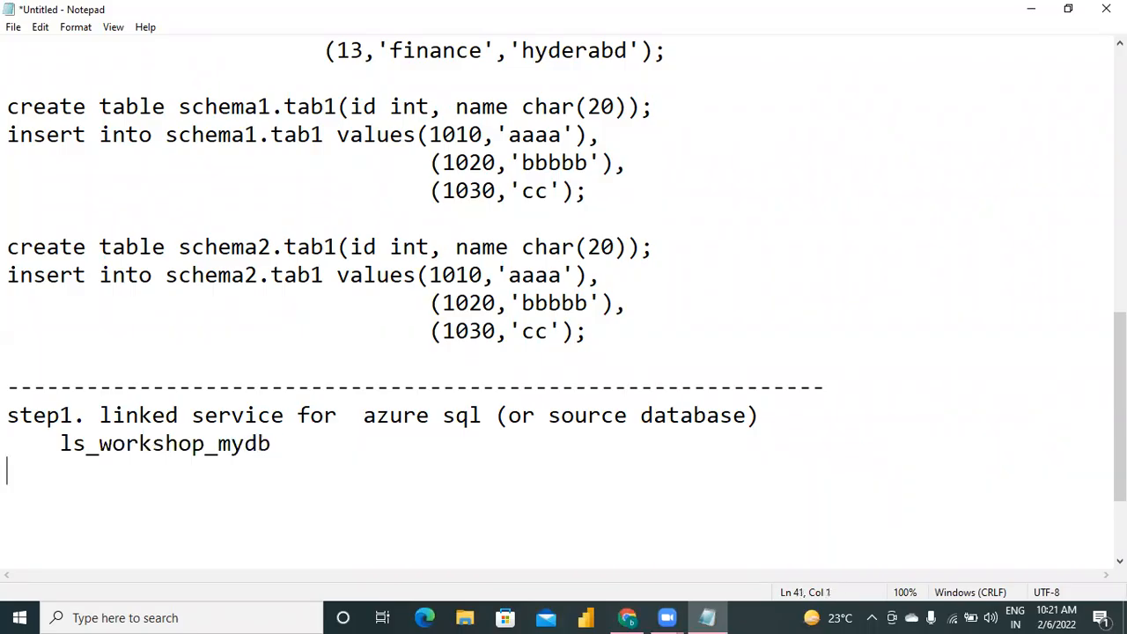
Add the note "step2. linked service for storage account (gen 2)." below step1, separated by a blank line.
key(Return)
key(Return)
key(Return)
key(Return)
click(448, 450)
key(Up)
key(Up)
key(Up)
text(step2. )
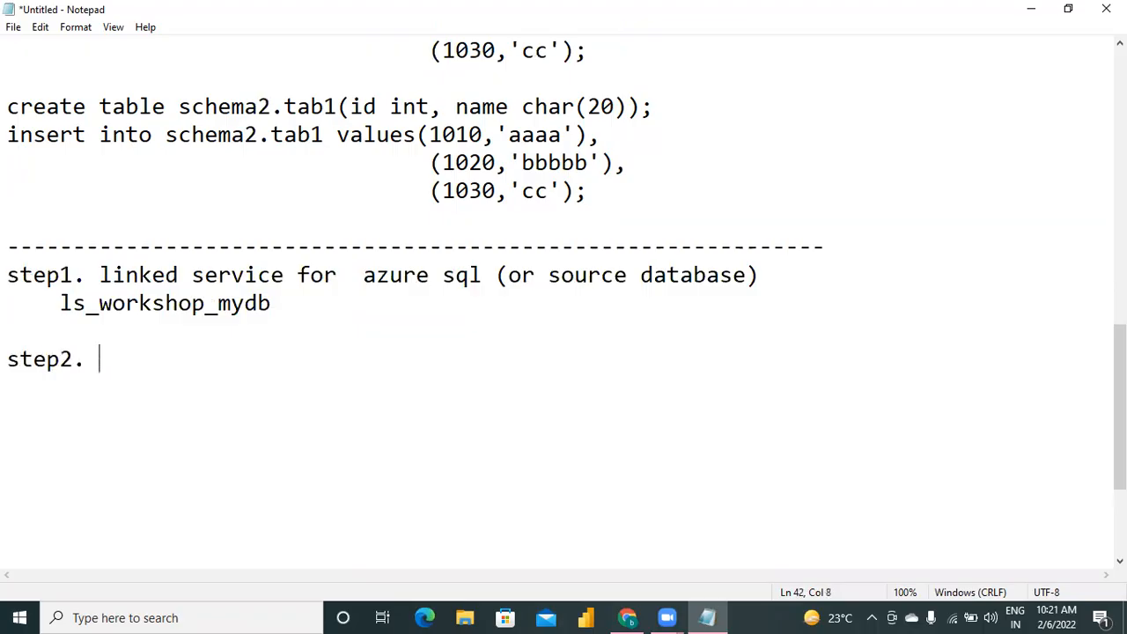
text(linked s)
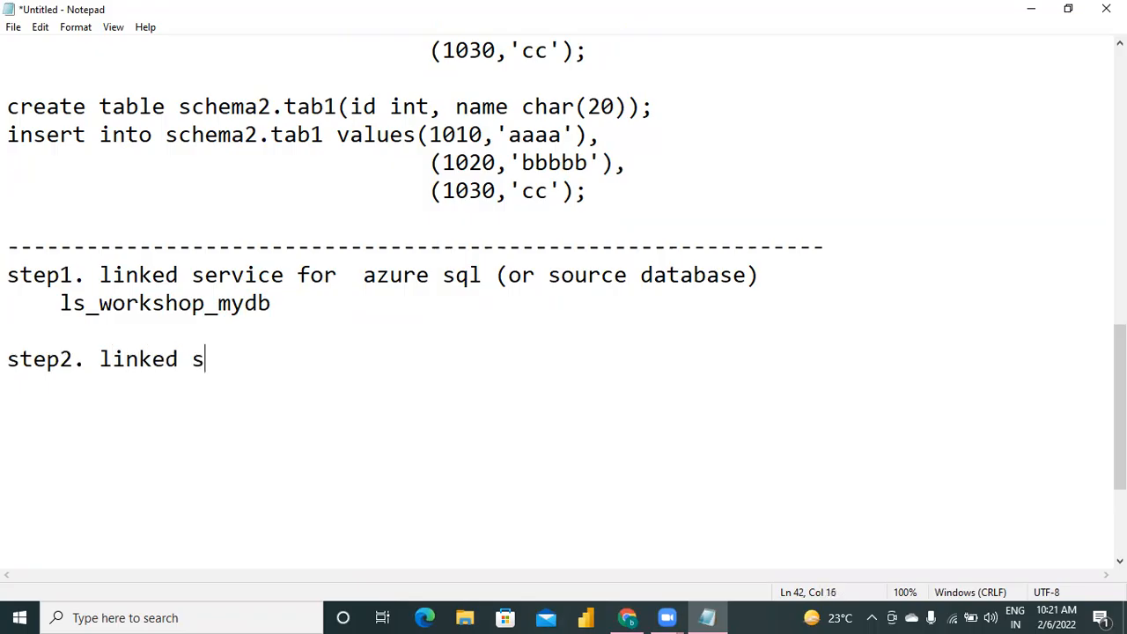
text(ervice for )
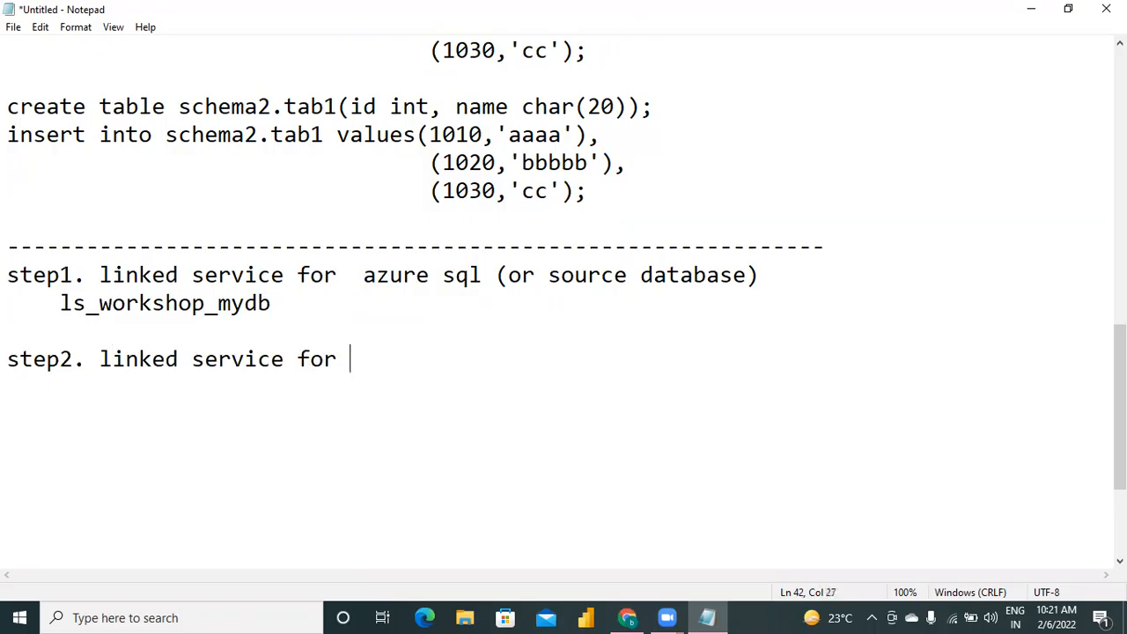
text(storage a)
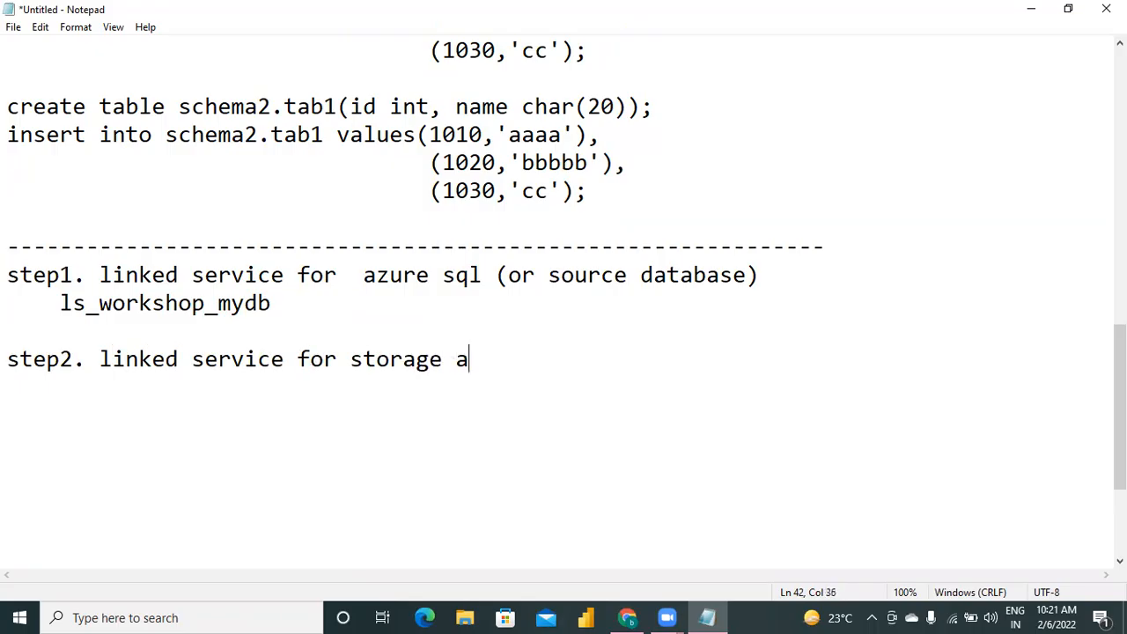
text(ccount ()
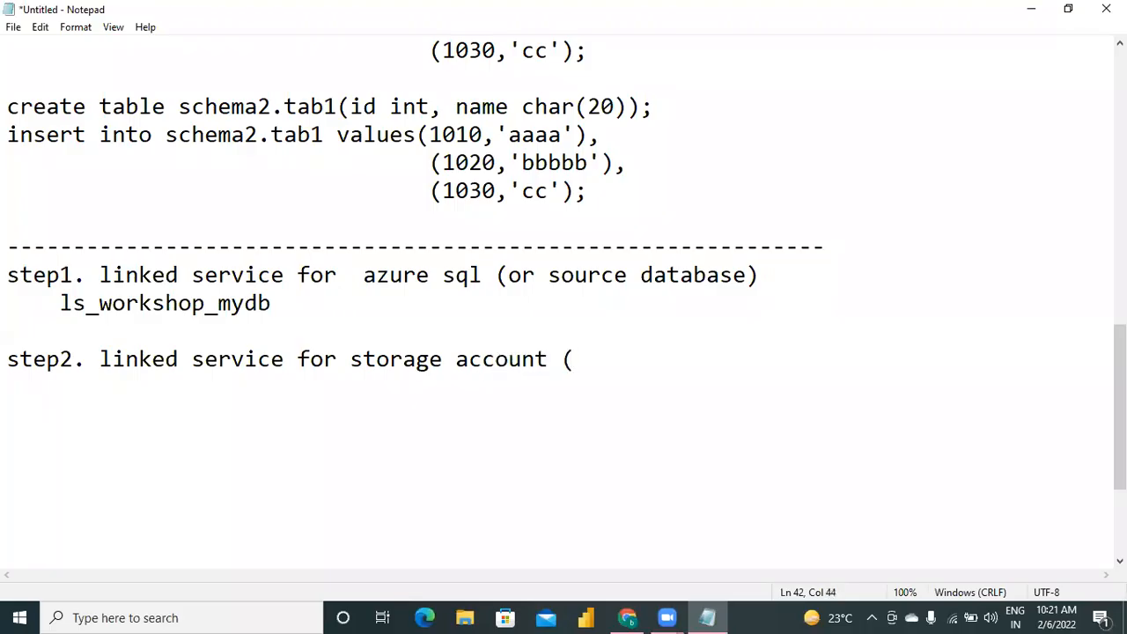
text(gen 2).)
key(Return)
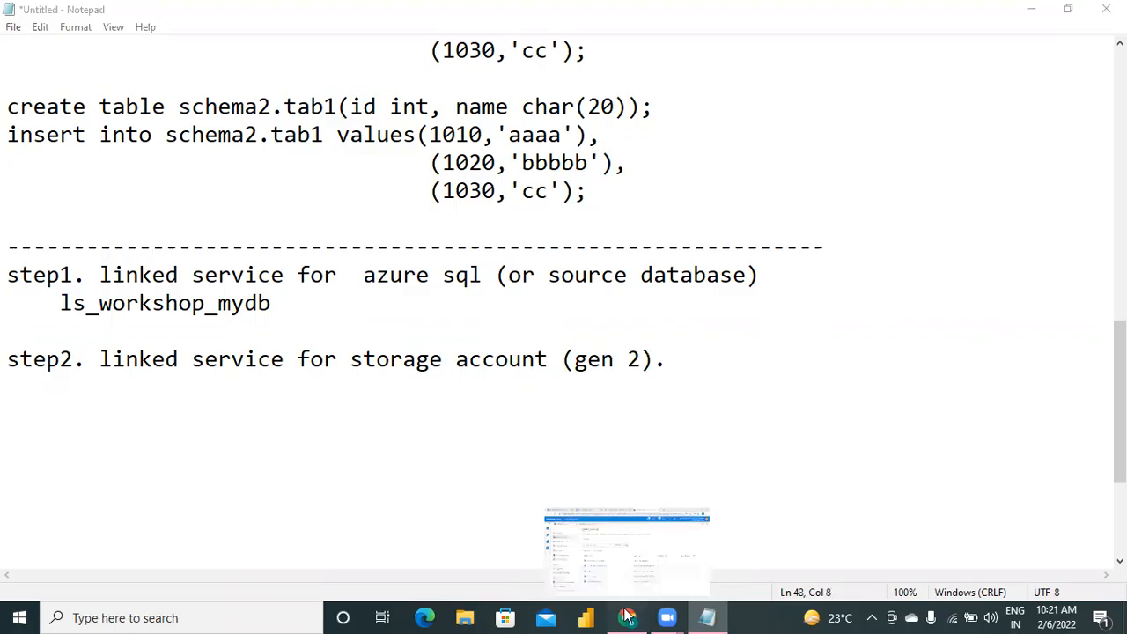
Switch to Azure Data Factory and start a new linked service using the Azure Data Lake Storage Gen2 data store.
click(626, 616)
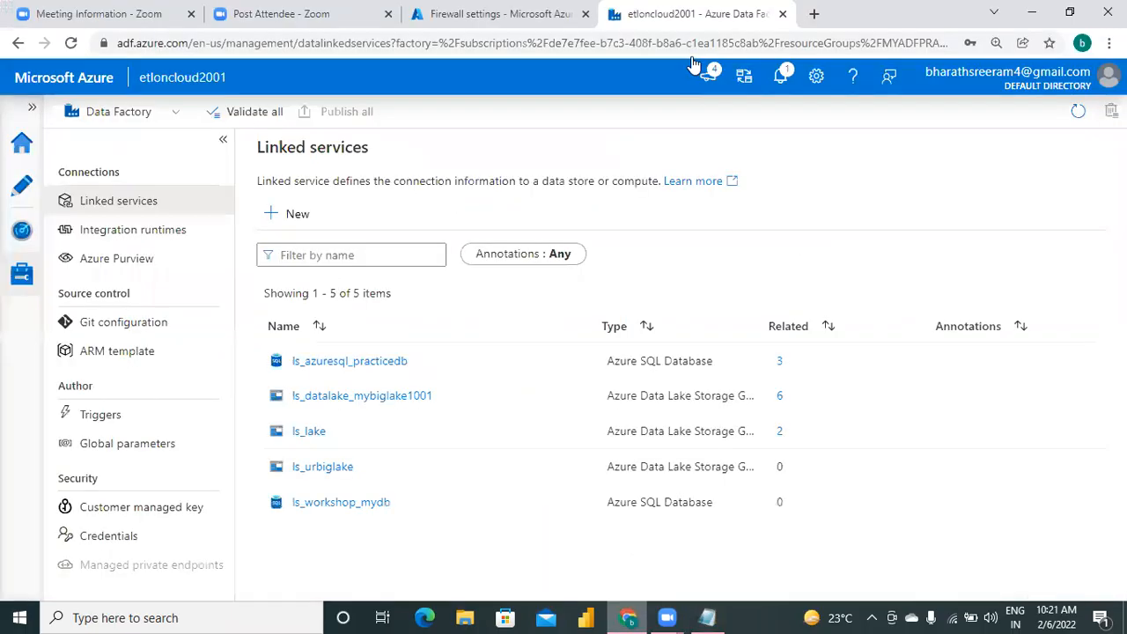
click(295, 217)
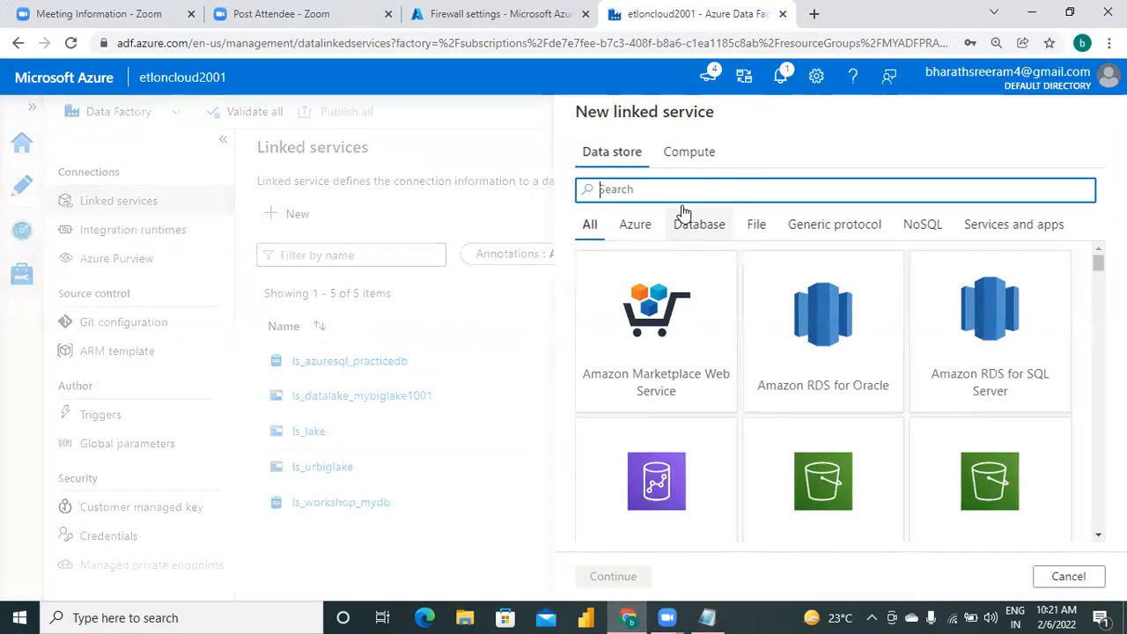
text(a)
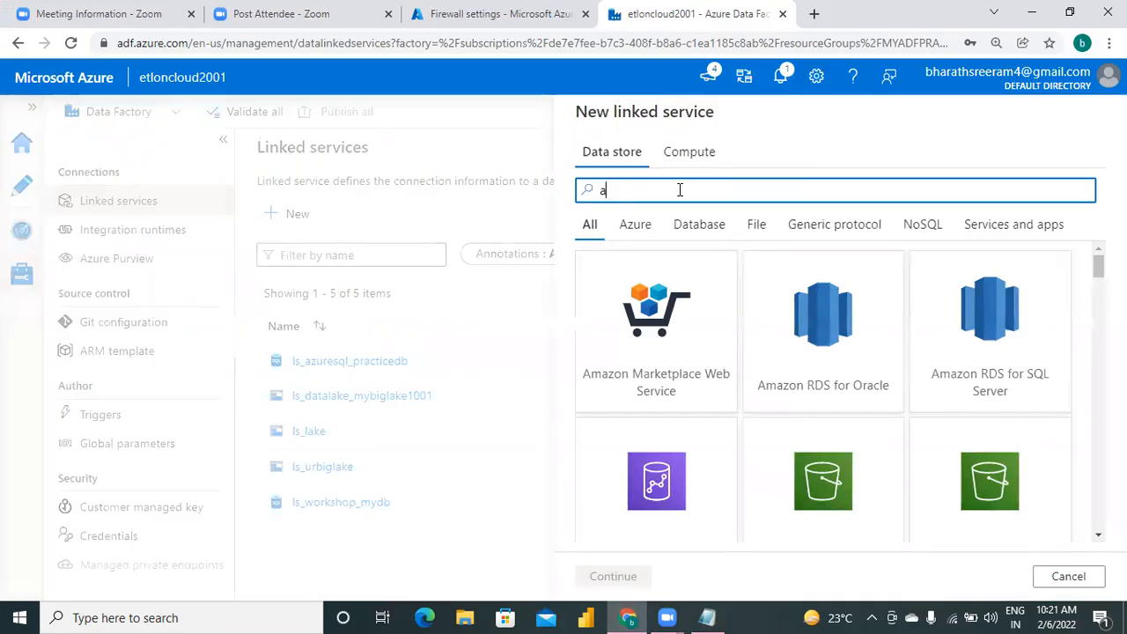
key(BackSpace)
text(data lake)
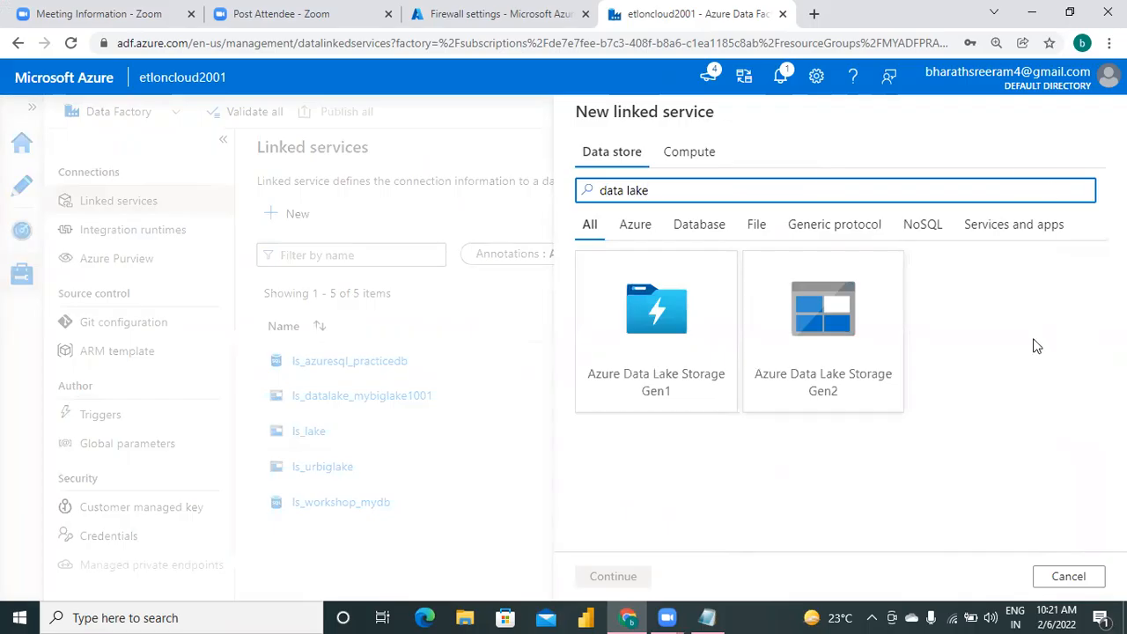
click(795, 341)
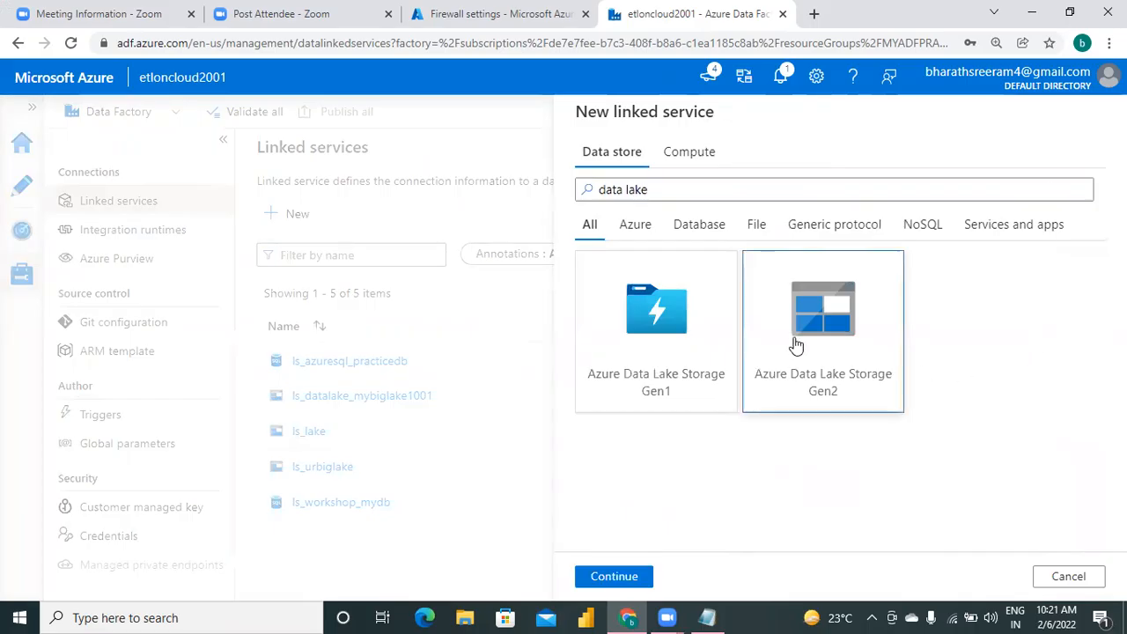
click(629, 583)
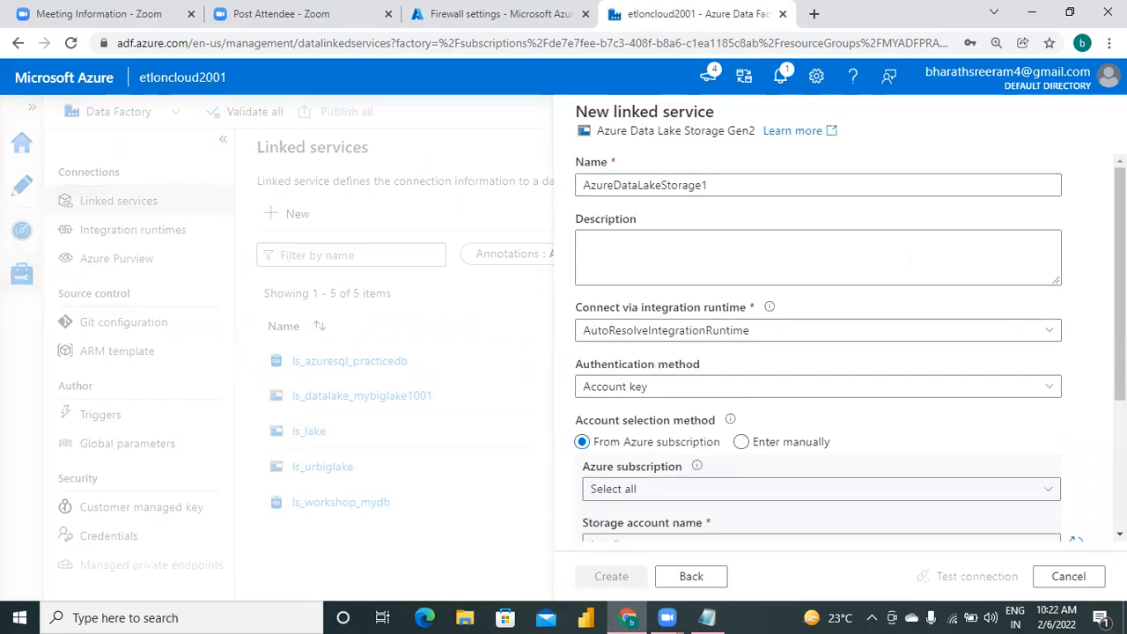
Select the Free Trial subscription and storage account mybiglake1001 for the linked service, and create it after testing its connection.
scroll(827, 348, down, 3)
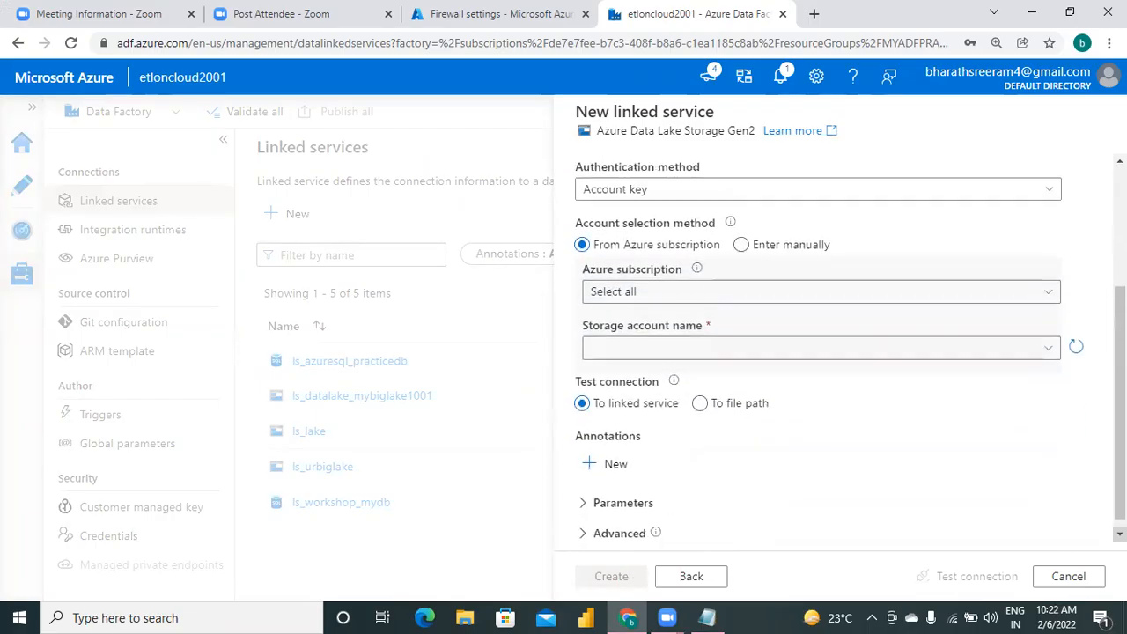
click(676, 291)
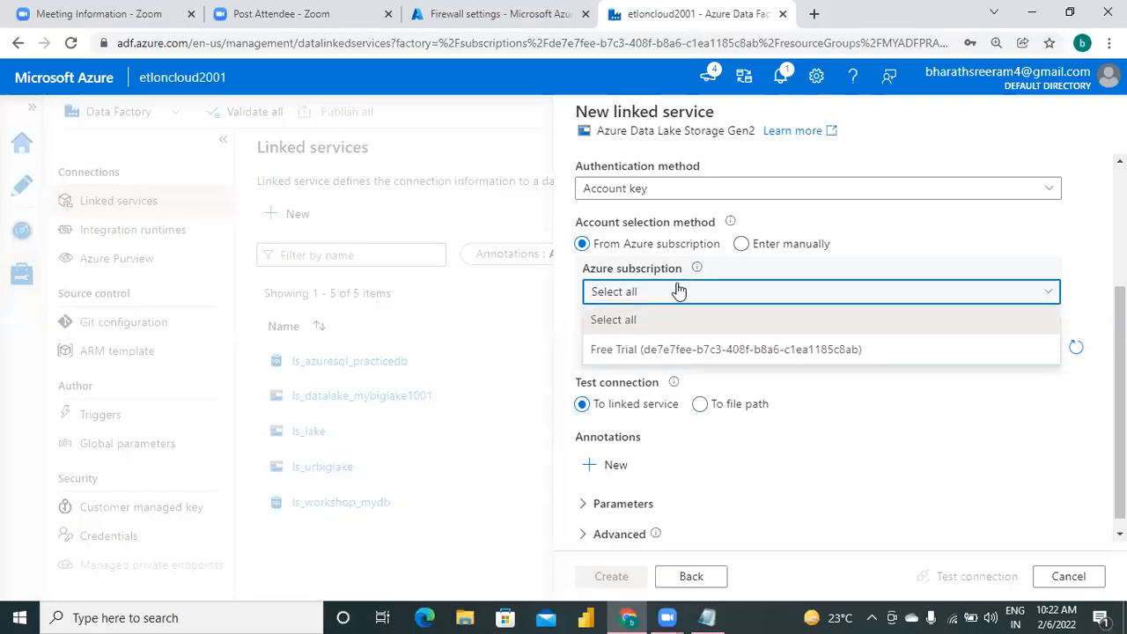
click(709, 351)
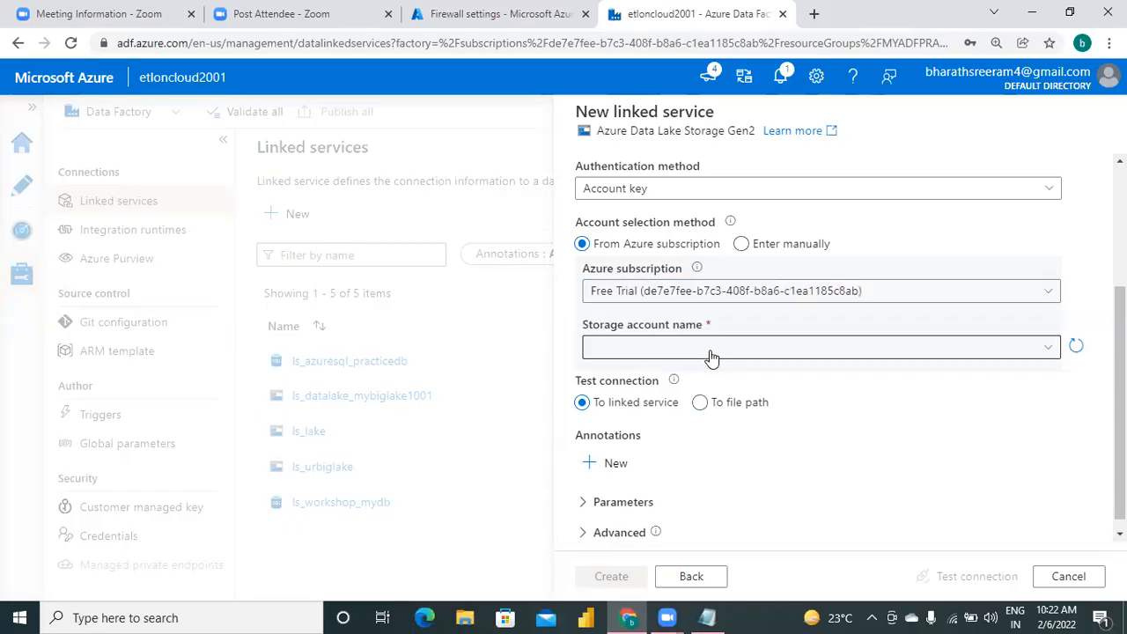
click(807, 345)
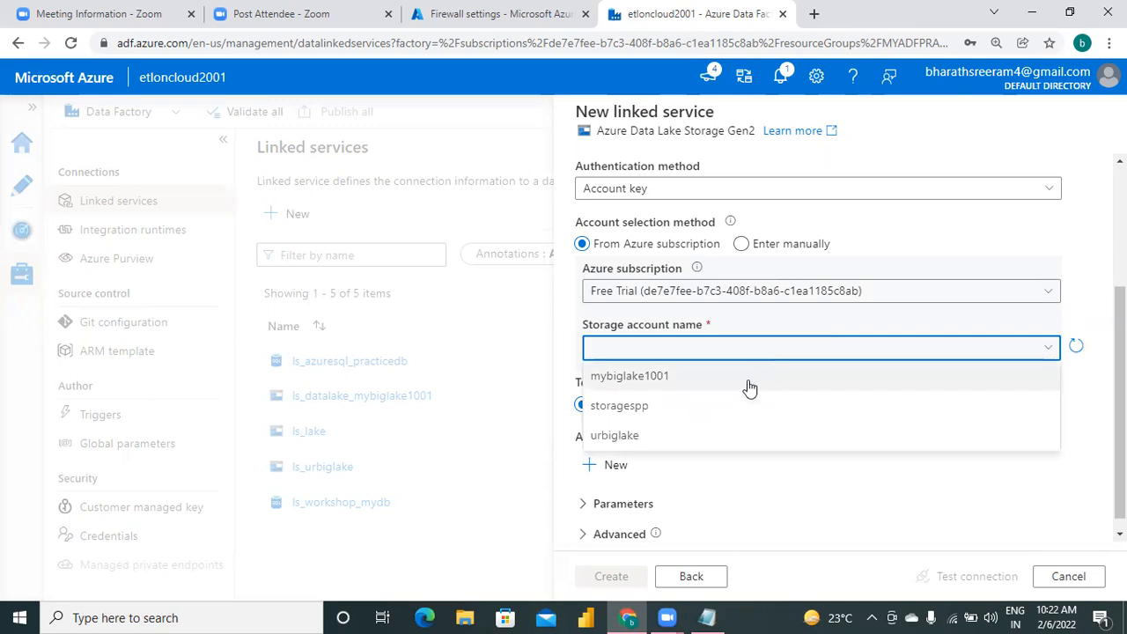
click(693, 378)
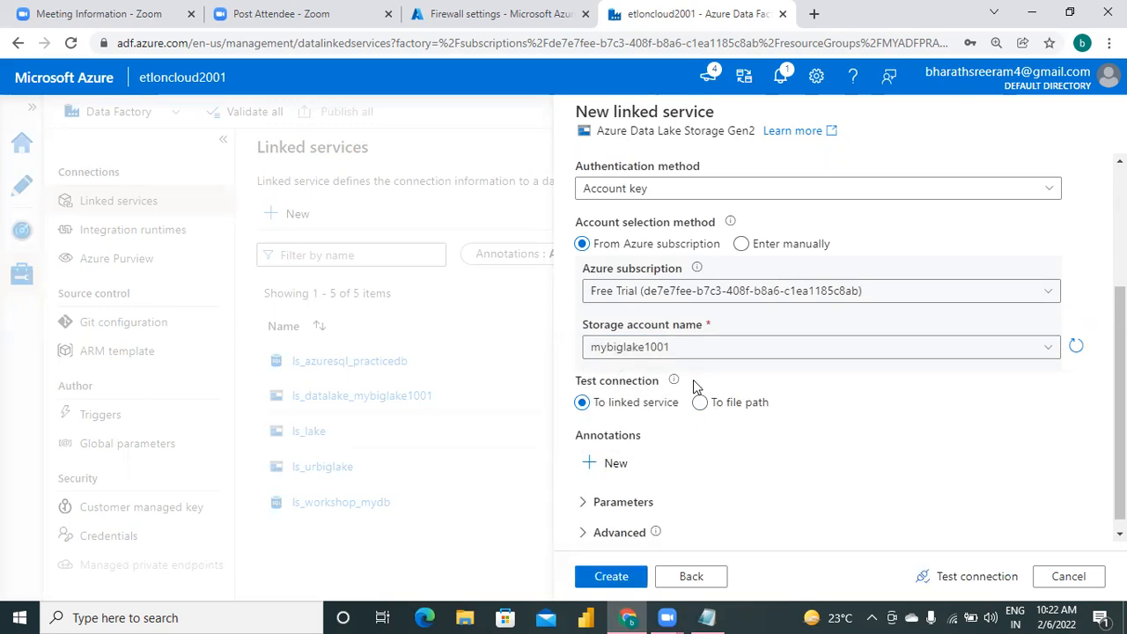
click(977, 578)
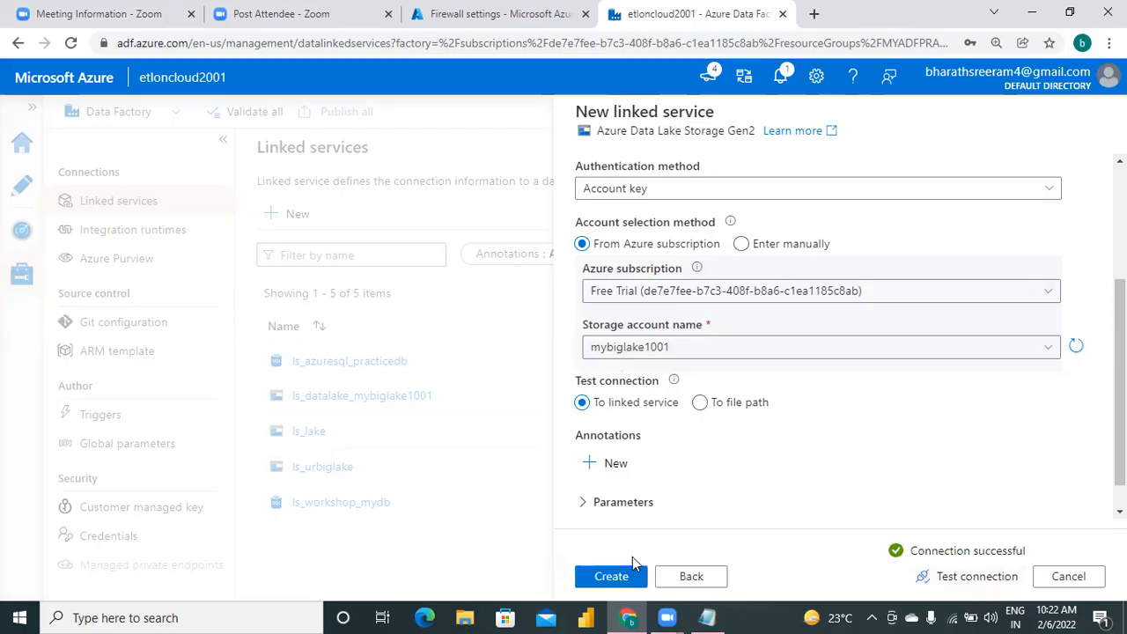
click(612, 578)
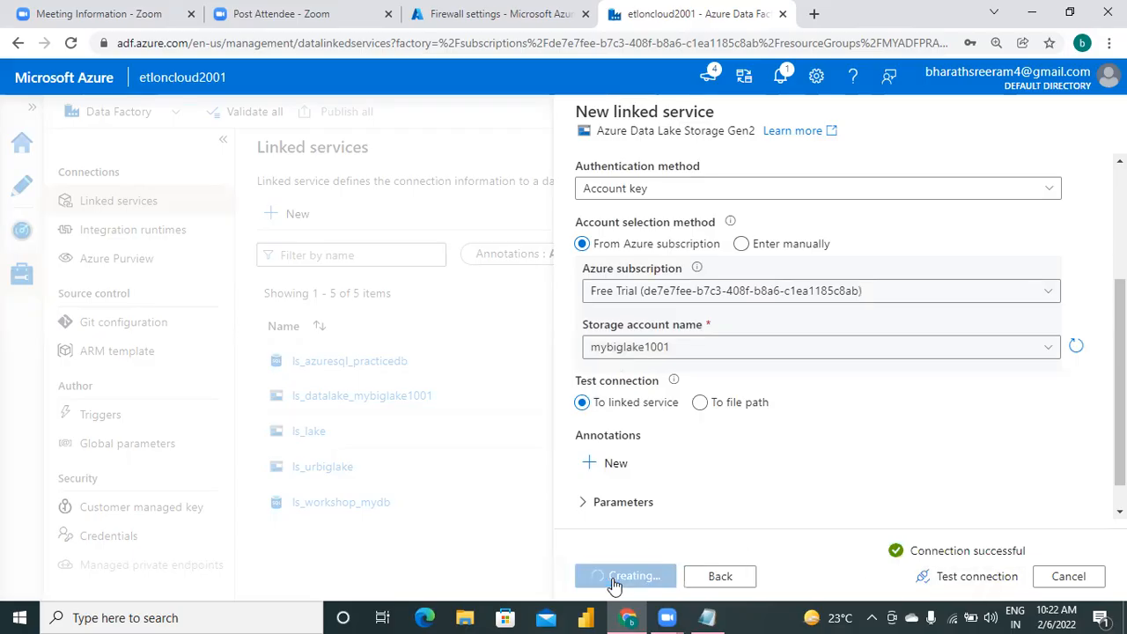
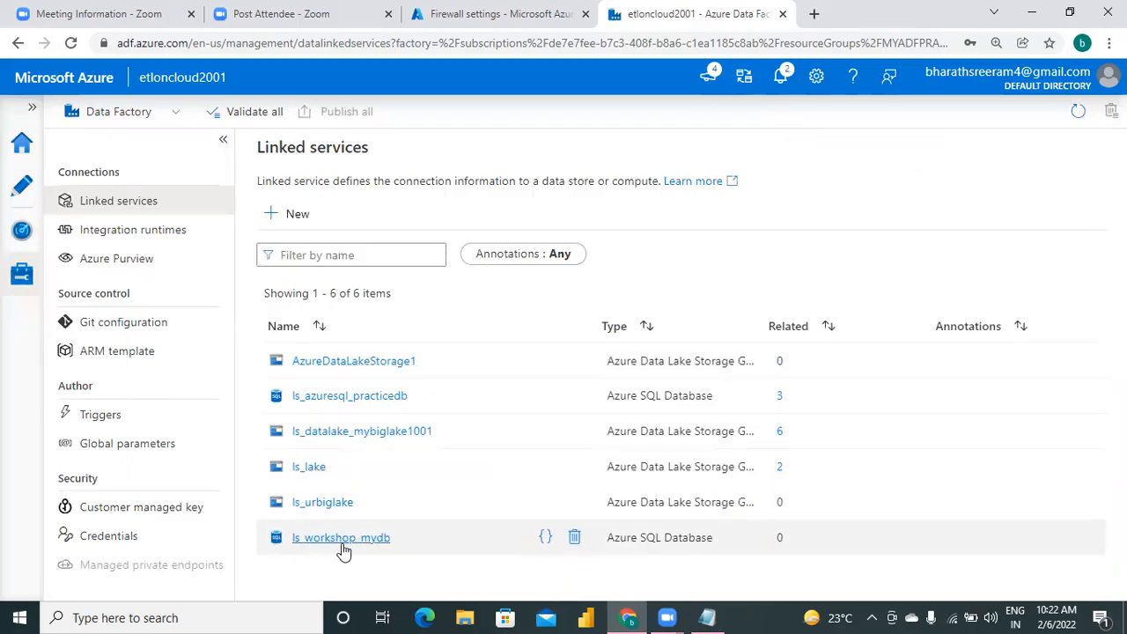
Check the AzureDataLakeStorage1 linked service, and note its name as AzureDatalakeStorage1 on an indented line under step2 in Notepad.
click(351, 362)
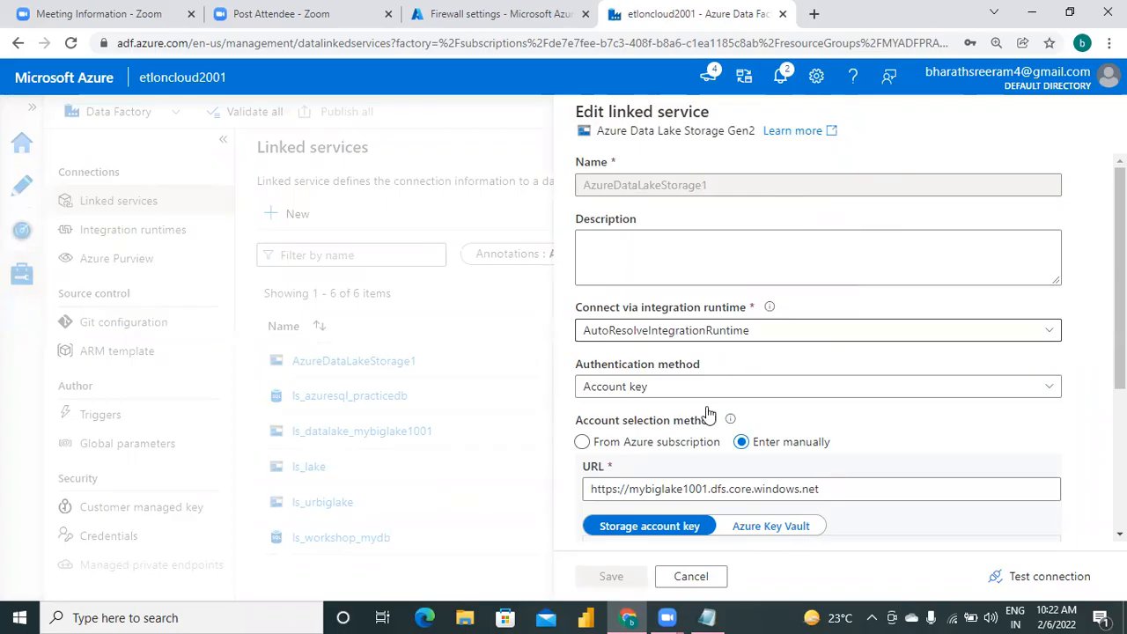
click(687, 579)
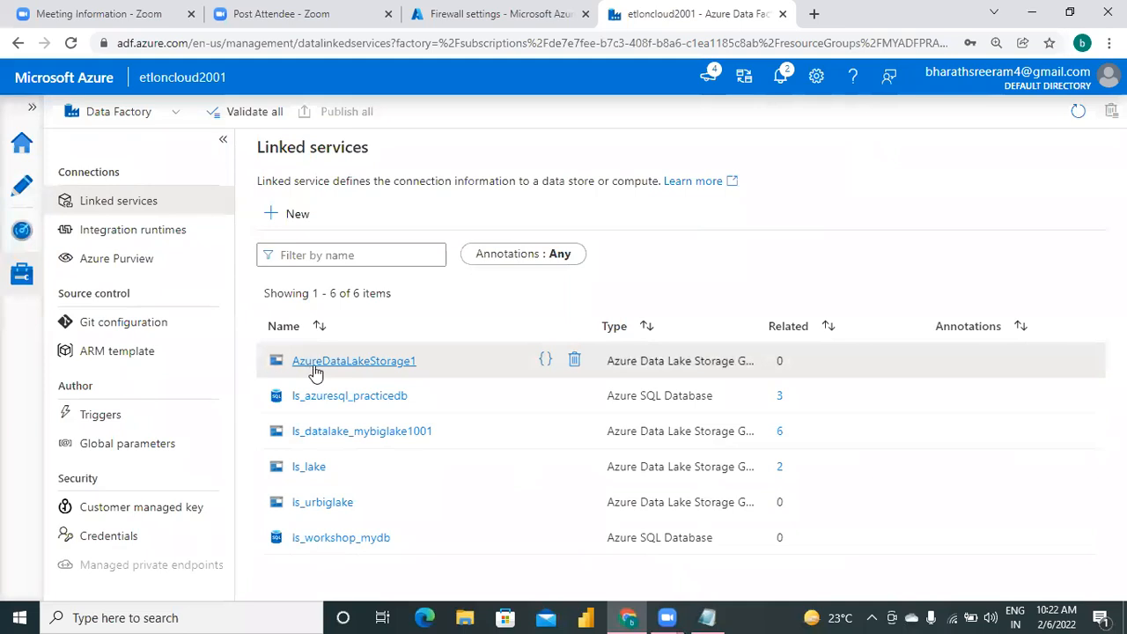
click(707, 617)
text(A)
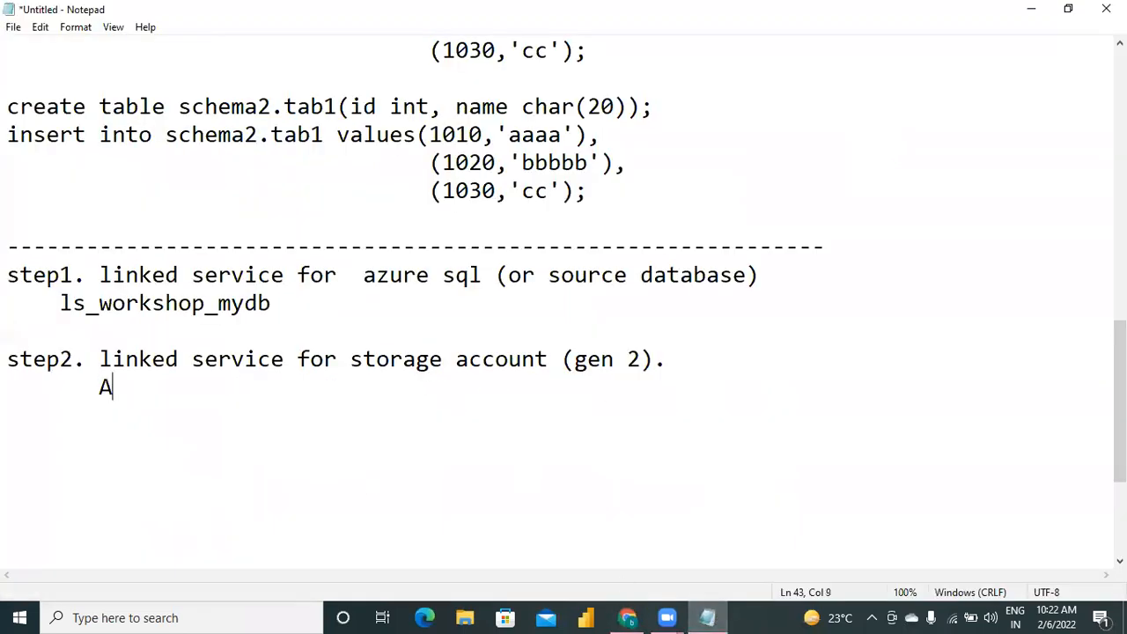
text(zureDatalakeSt)
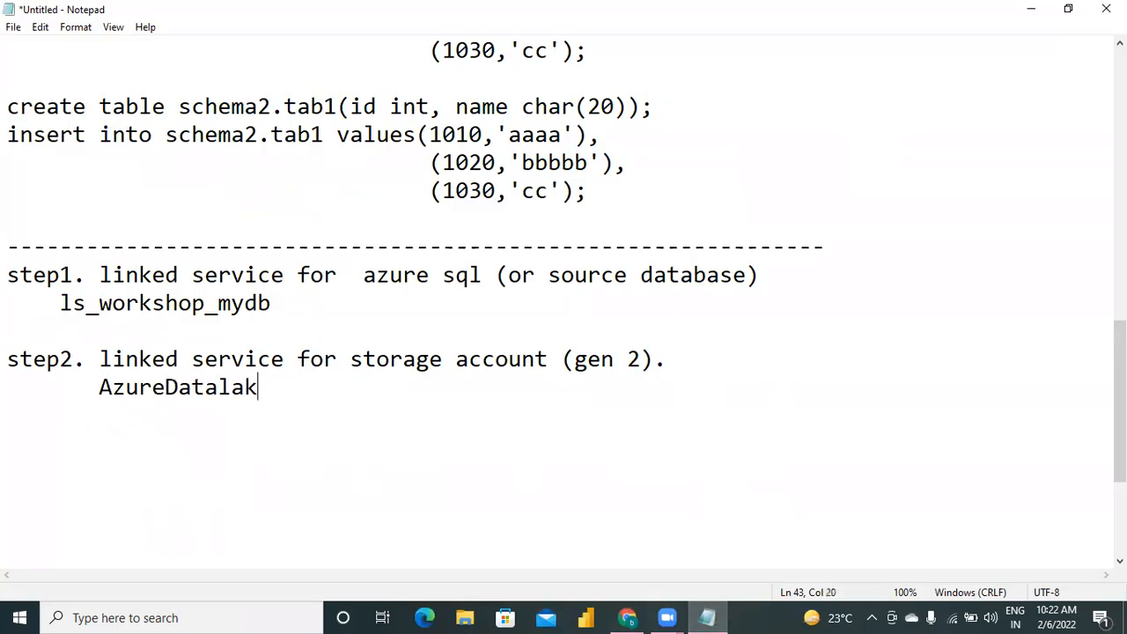
text(ge1)
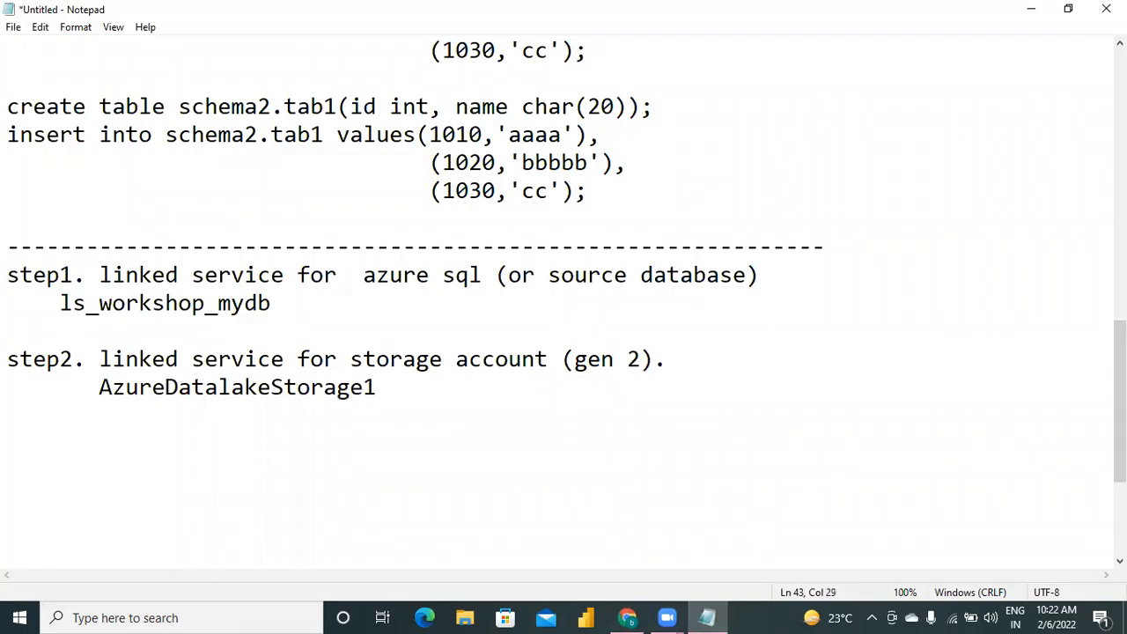
Add a dashed separator line below the step2 note, leaving one blank line between them.
key(Return)
key(Return)
text(--------------------------------------------------------)
key(Return)
Switch to the Azure portal, sign in to the mydb database's query editor with SQL server authentication, and begin a "select * from" query.
click(627, 616)
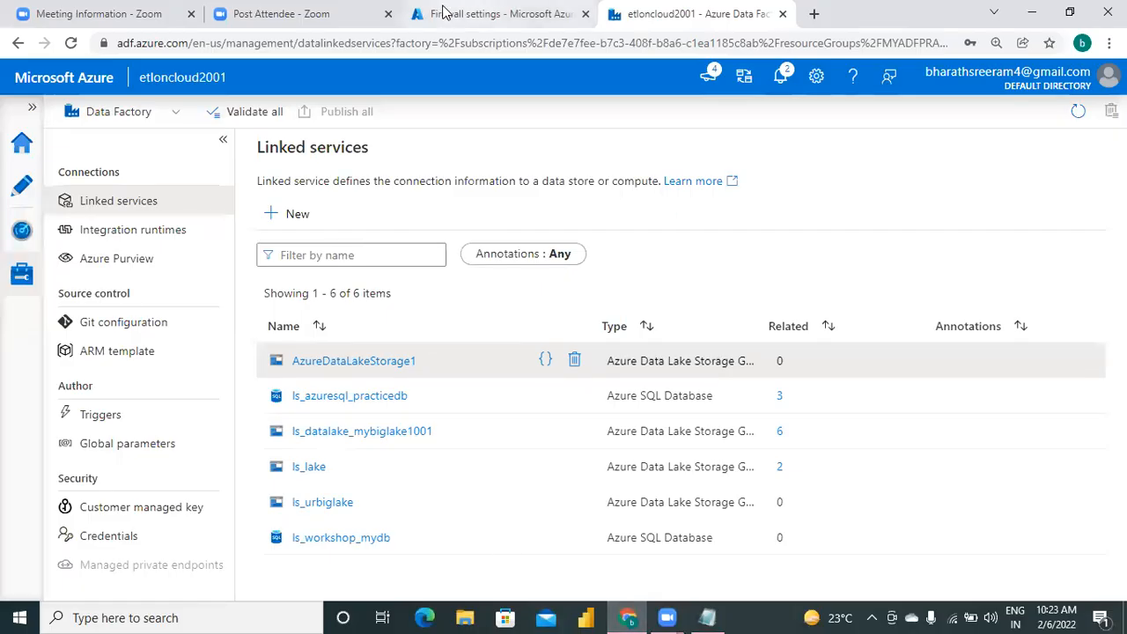
click(508, 12)
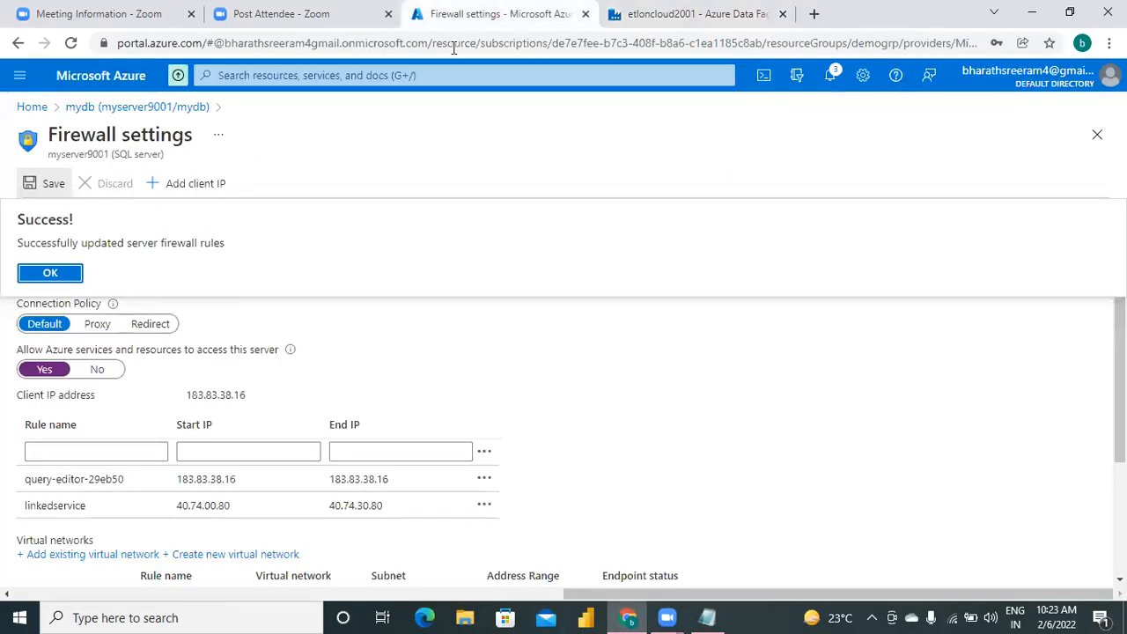
click(129, 107)
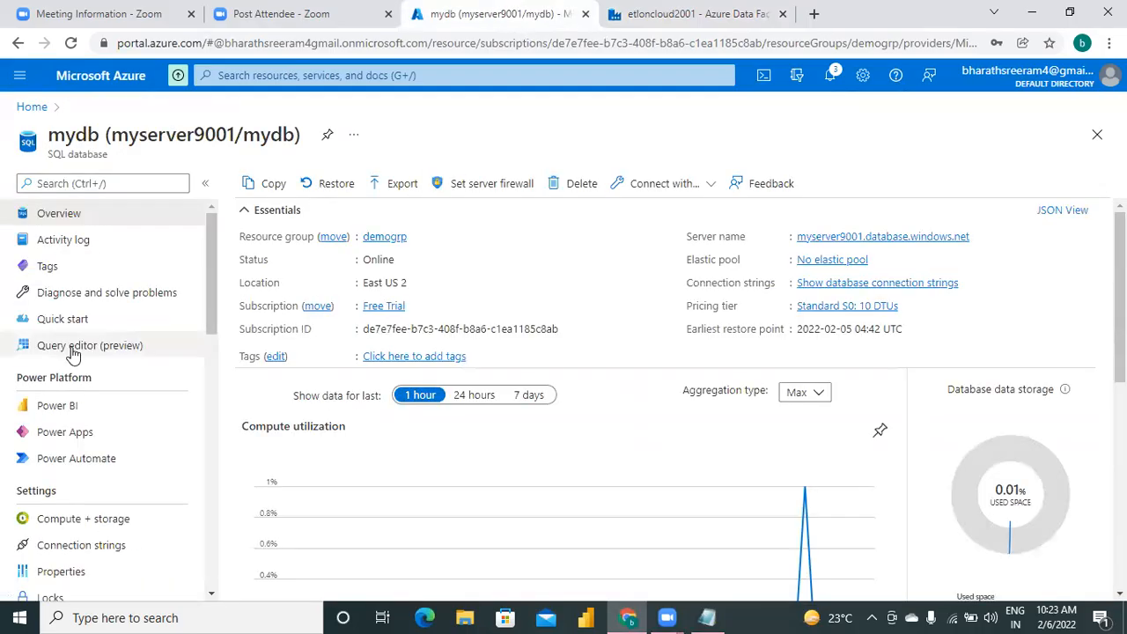
click(76, 349)
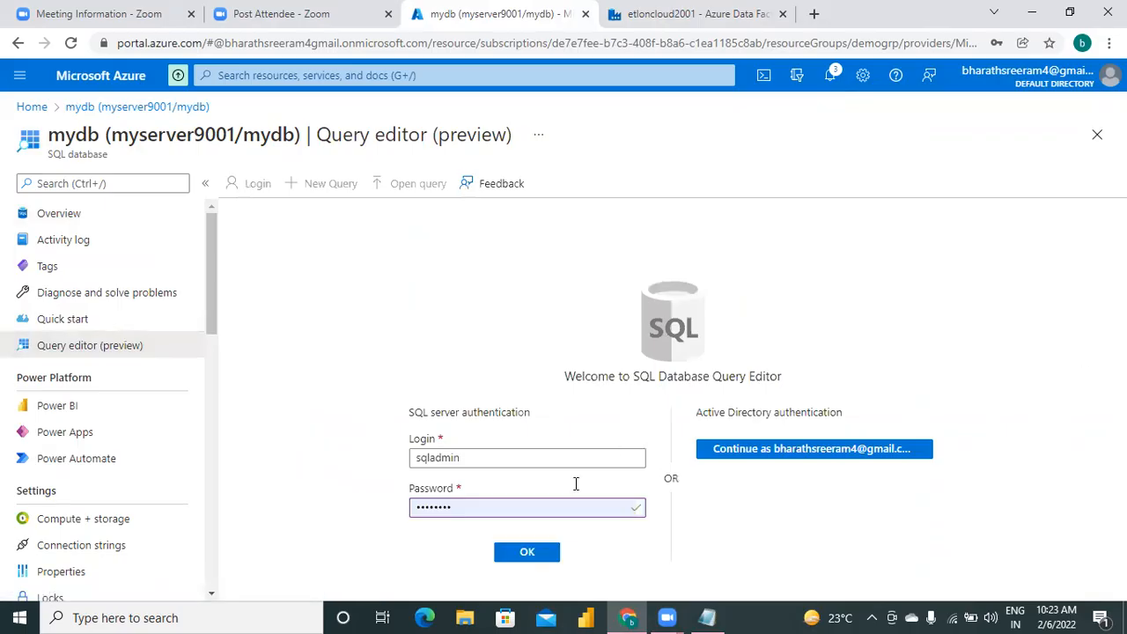
click(537, 551)
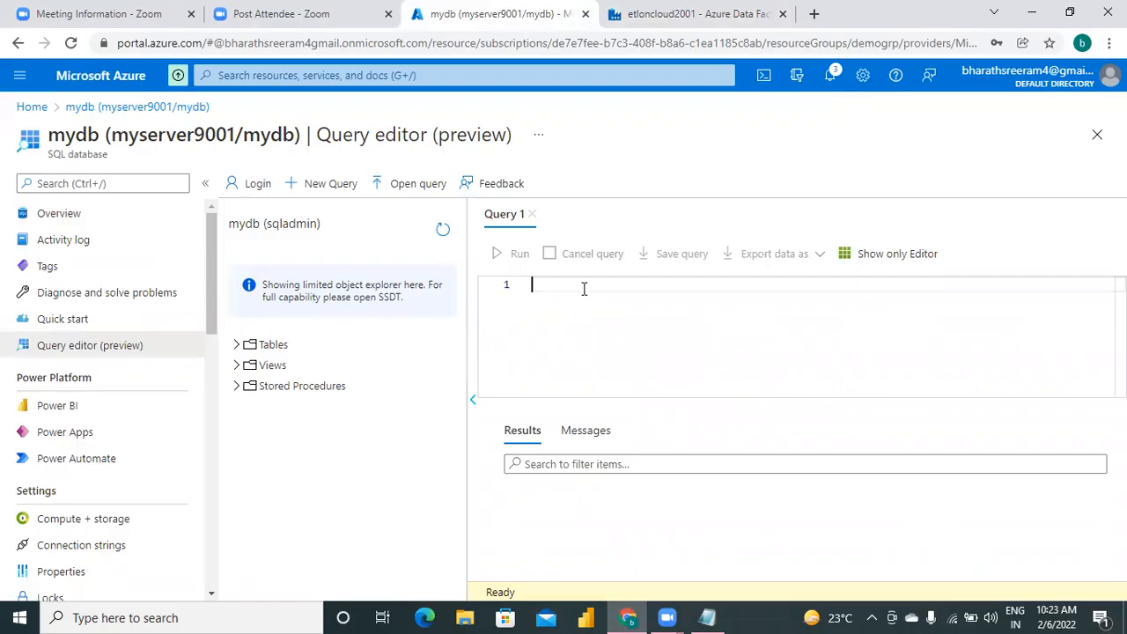
text(select)
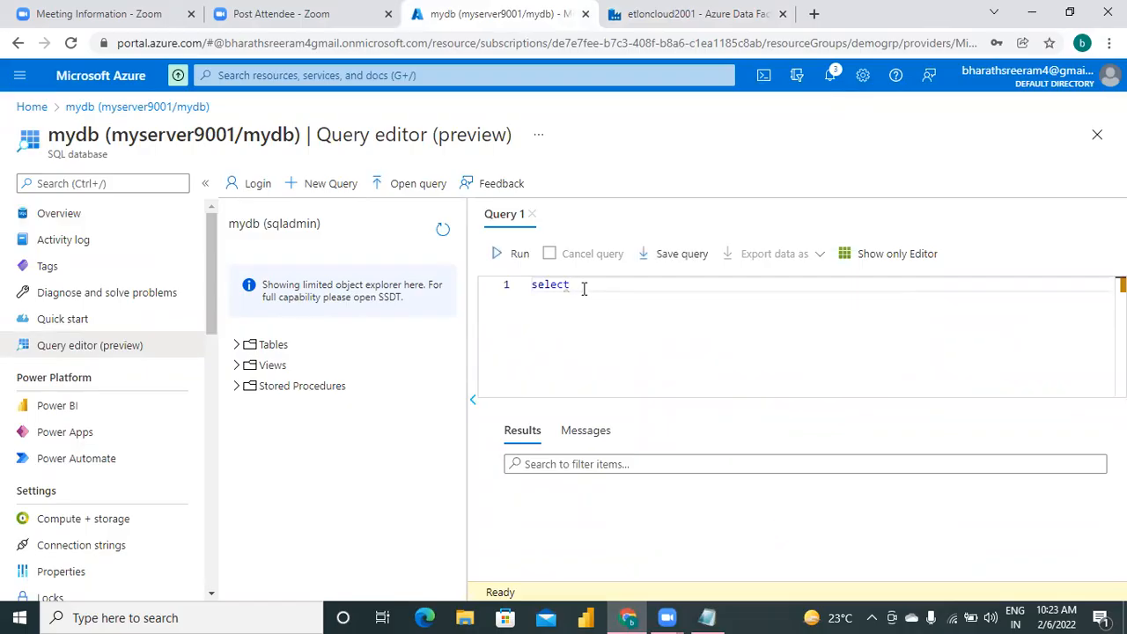
text(  * from)
In Notepad, add a step3. heading below the separator with the indented line "from azure sql query editor," followed by a blank line.
click(707, 617)
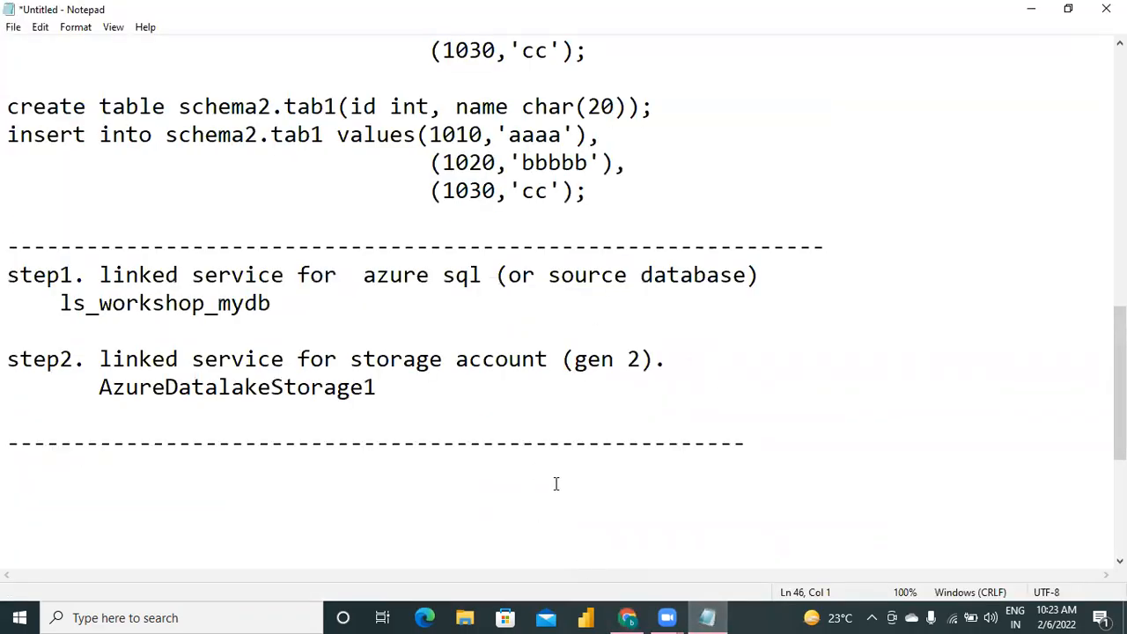
text(step3.)
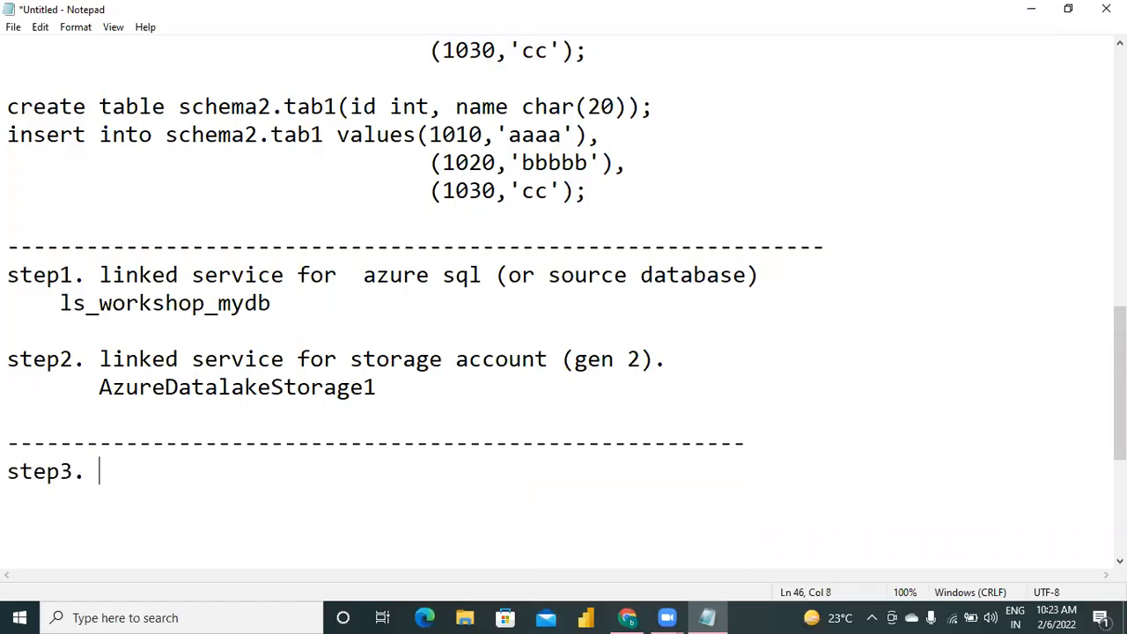
key(Return)
text(from  azure )
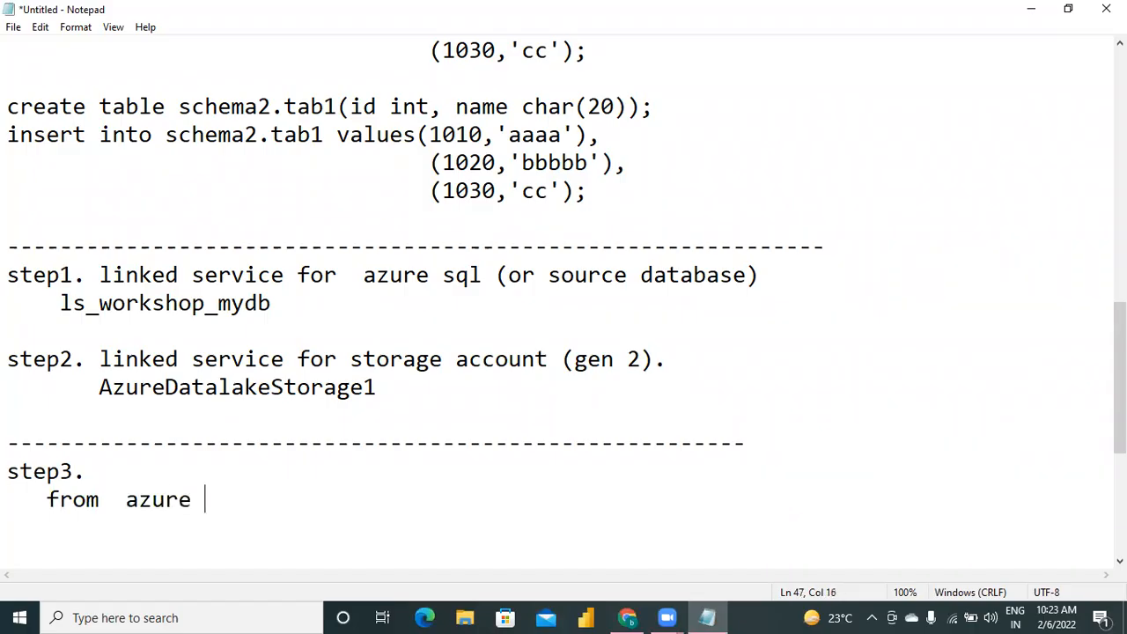
text(sql quer)
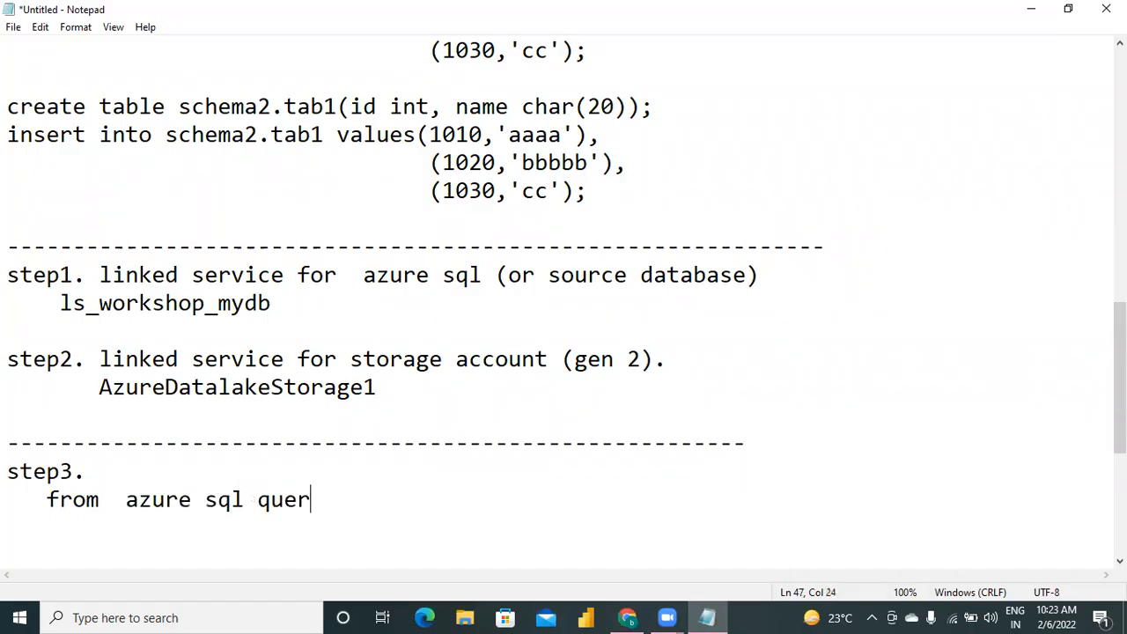
text(y endi)
text(tor)
key(BackSpace)
key(BackSpace)
key(BackSpace)
key(BackSpace)
key(BackSpace)
key(BackSpace)
text(ditor,)
key(Return)
key(Return)
Write the query "select * from practicedb.INFORMATION_SCHEMA.TABLES" under the step3 note.
text(select * from  prace)
key(BackSpace)
text(ticedb.)
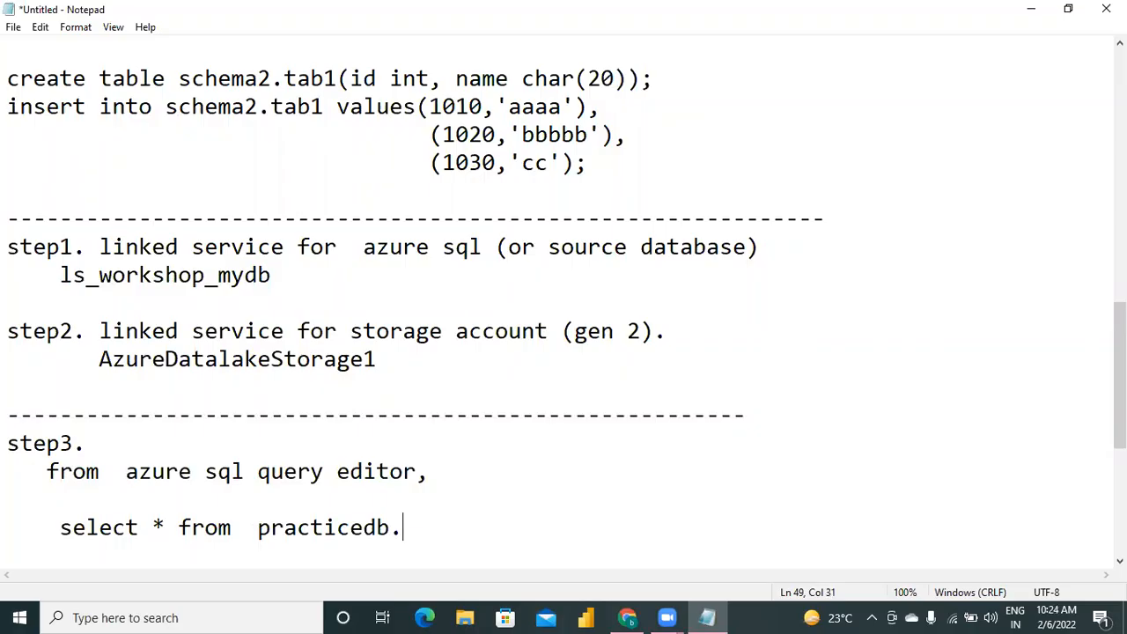
text(INFORMATION_S)
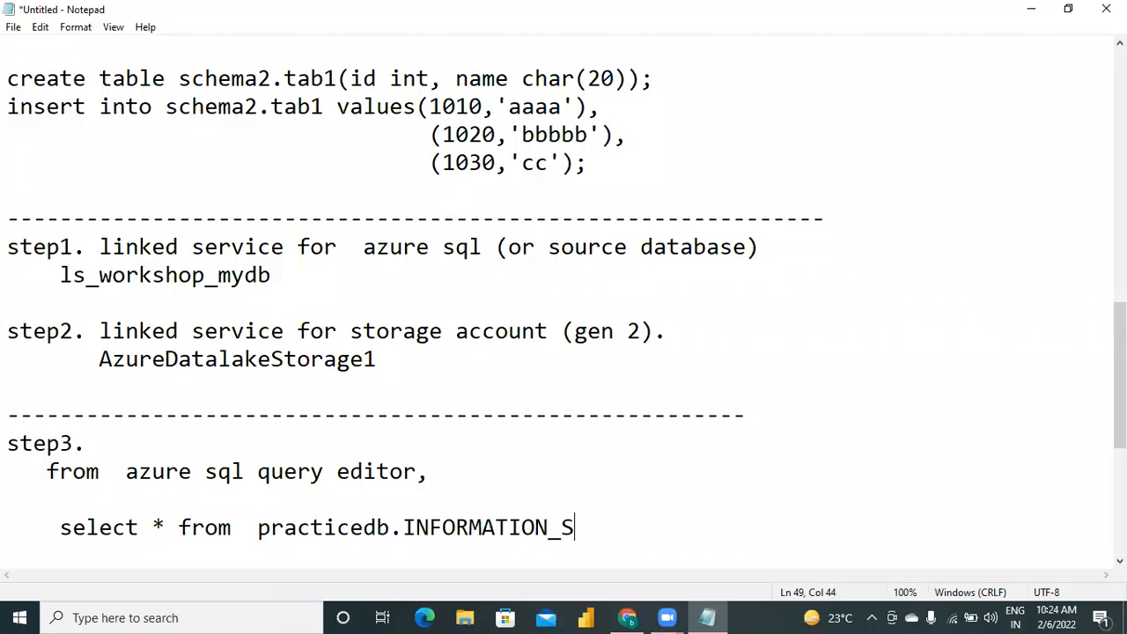
text(CHEMA.TABLES)
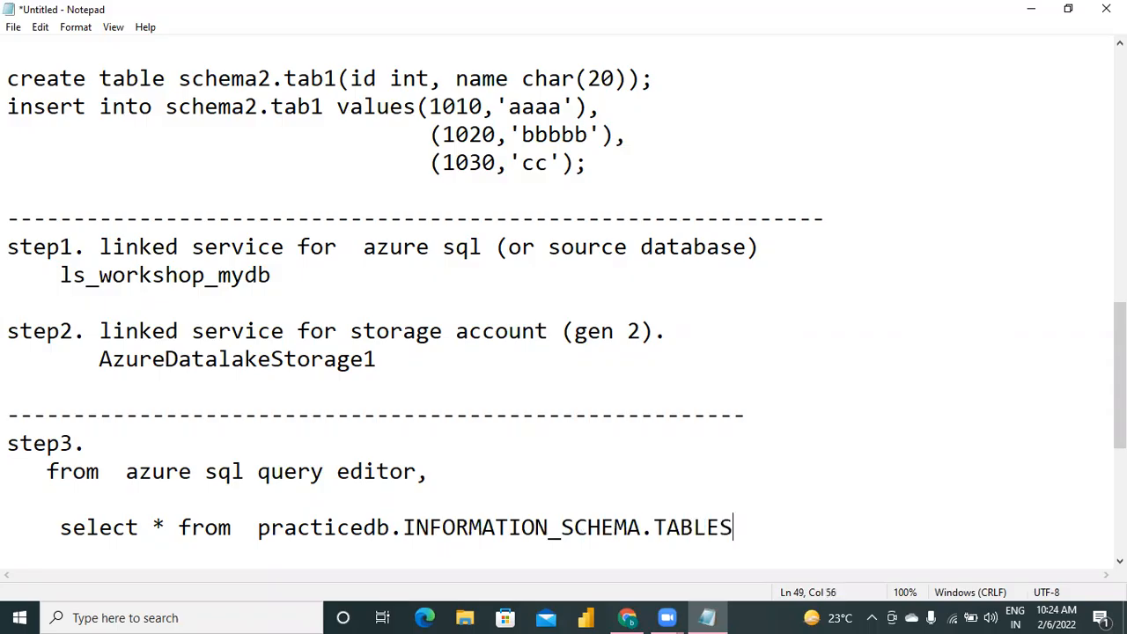
key(Return)
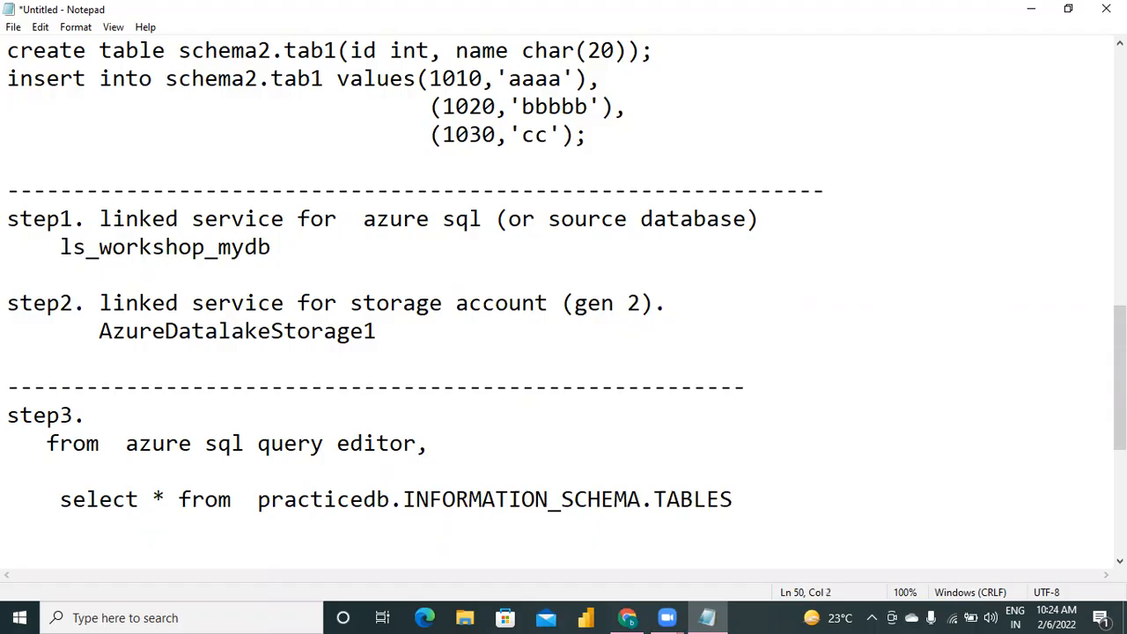
Copy the INFORMATION_SCHEMA.TABLES query from Notepad over the draft in the Azure query editor and run it.
key(shift+Up)
key(ctrl+c)
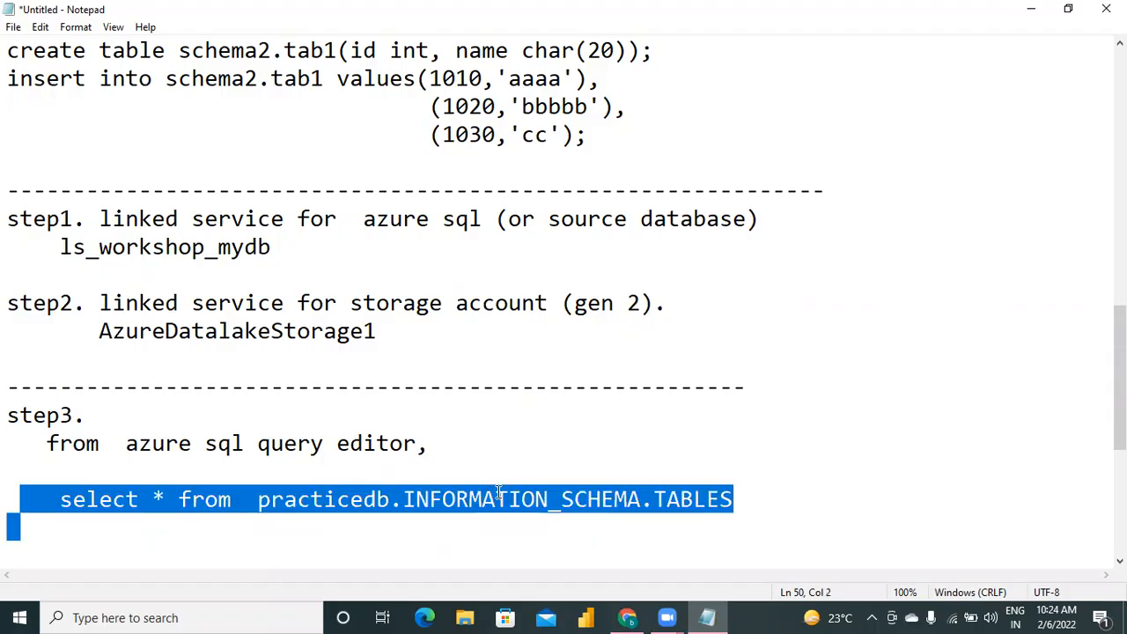
click(627, 618)
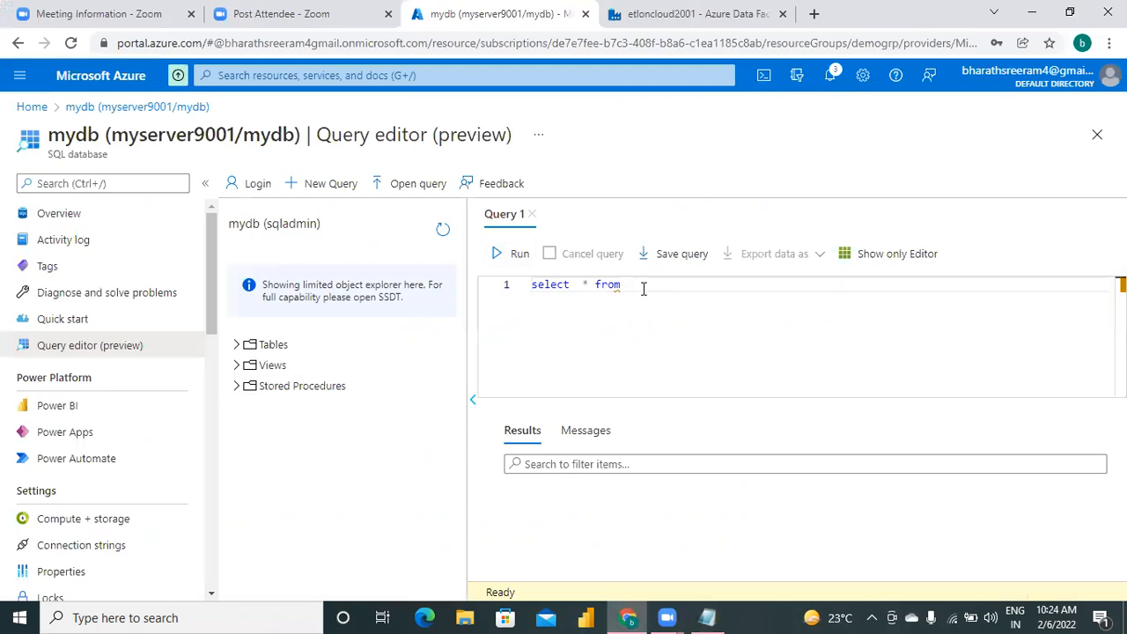
key(ctrl+a)
key(ctrl+v)
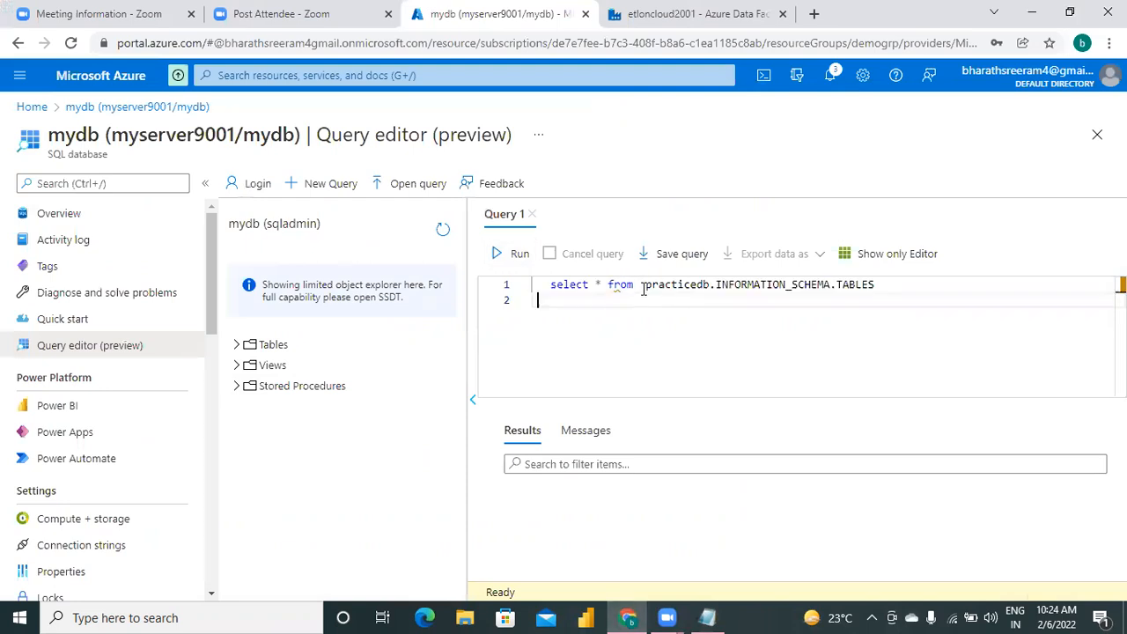
click(518, 256)
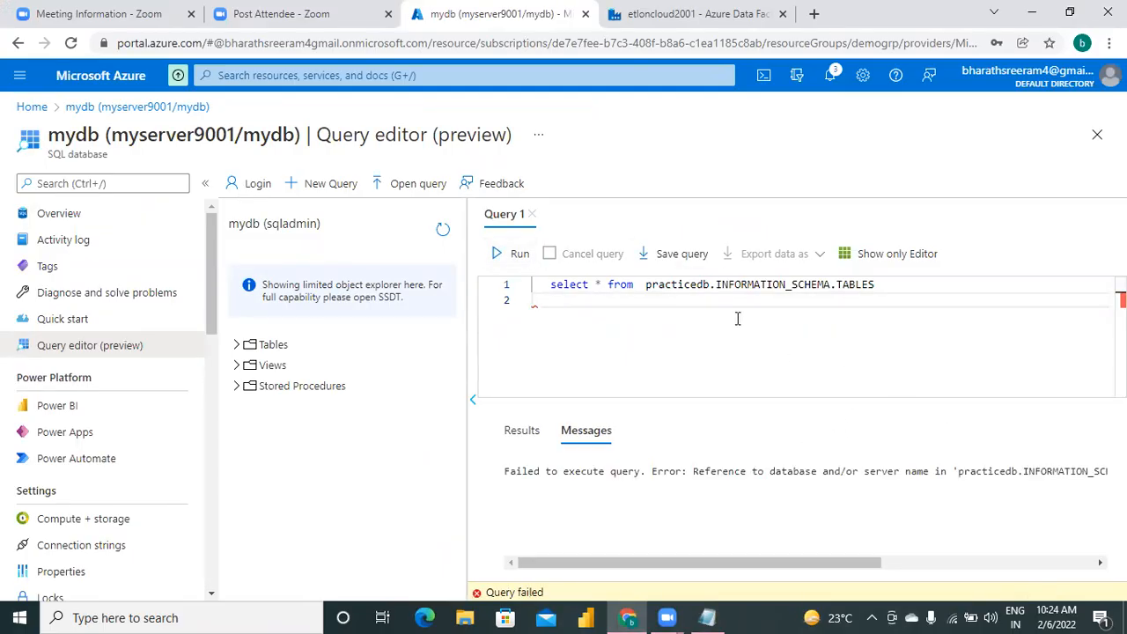
Change the database name in the query to mydb, so it reads from mydb.INFORMATION_SCHEMA.TABLES.
click(708, 287)
key(BackSpace)
key(BackSpace)
key(BackSpace)
key(BackSpace)
key(BackSpace)
key(BackSpace)
key(BackSpace)
key(BackSpace)
key(BackSpace)
key(BackSpace)
text(MY)
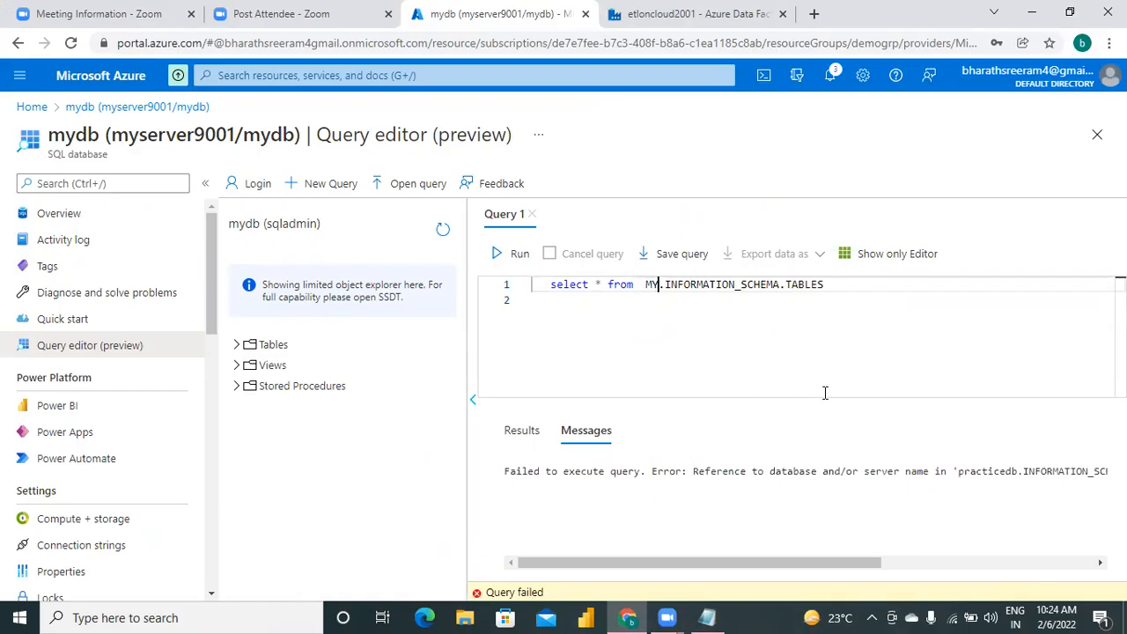
key(BackSpace)
key(BackSpace)
text(mydb)
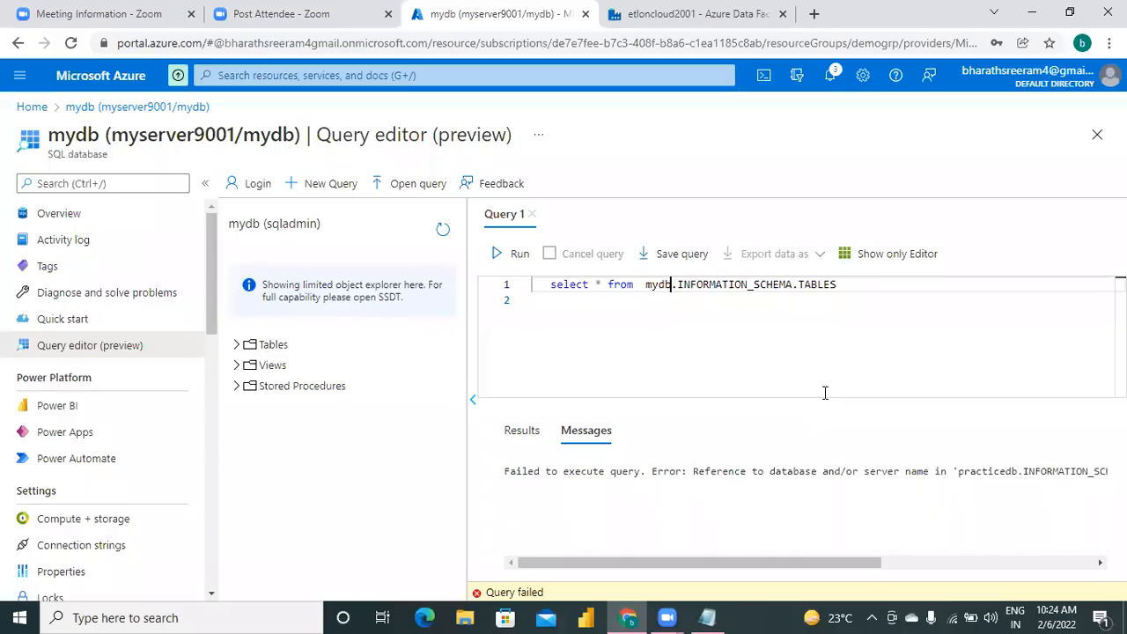
Run the mydb.INFORMATION_SCHEMA.TABLES query and examine the schema, name and type of each returned table.
click(498, 254)
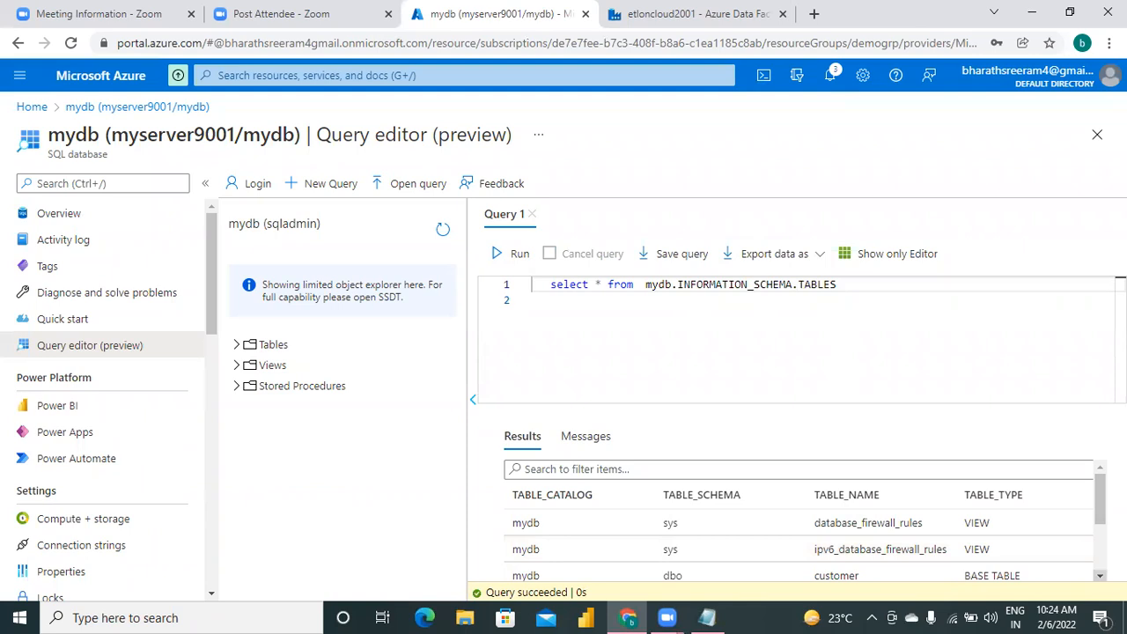
scroll(804, 520, down, 1)
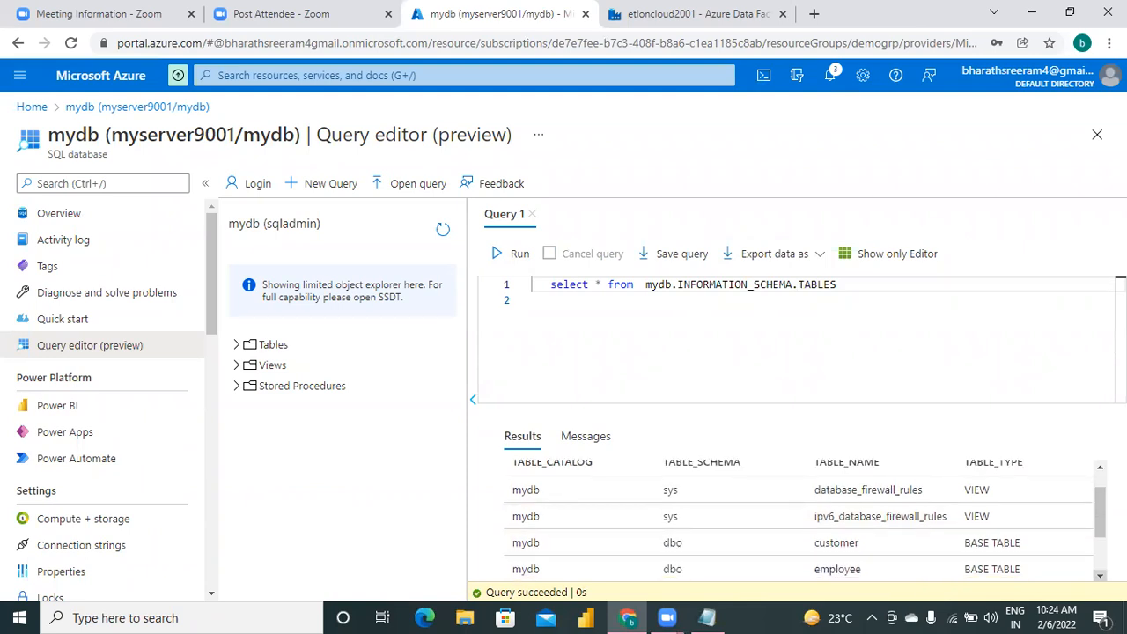
scroll(805, 520, down, 3)
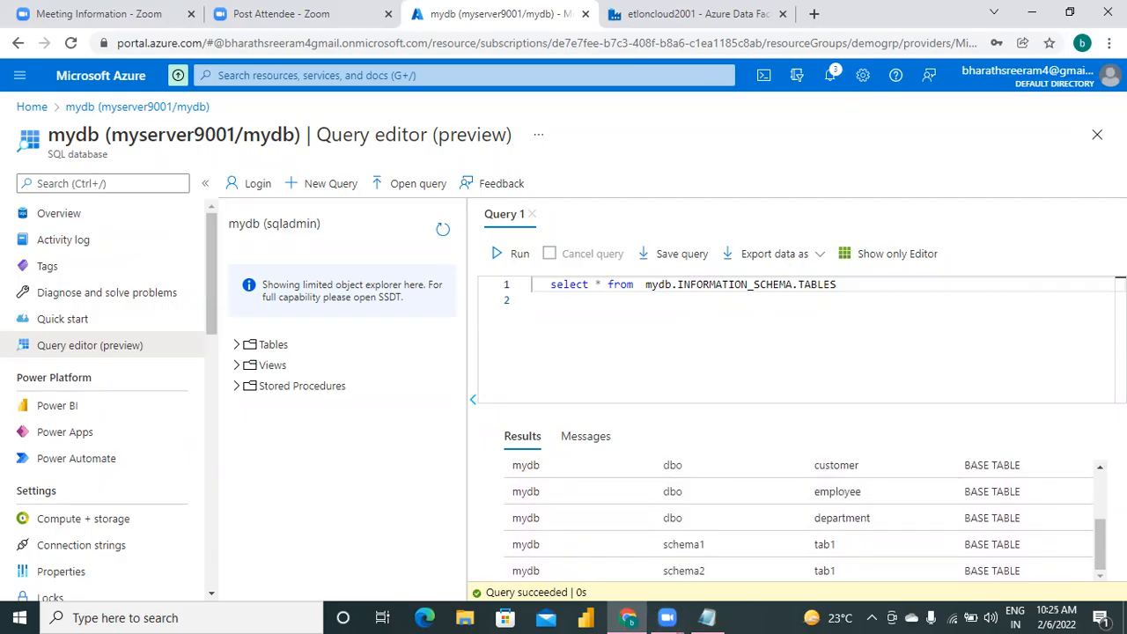
scroll(805, 519, up, 5)
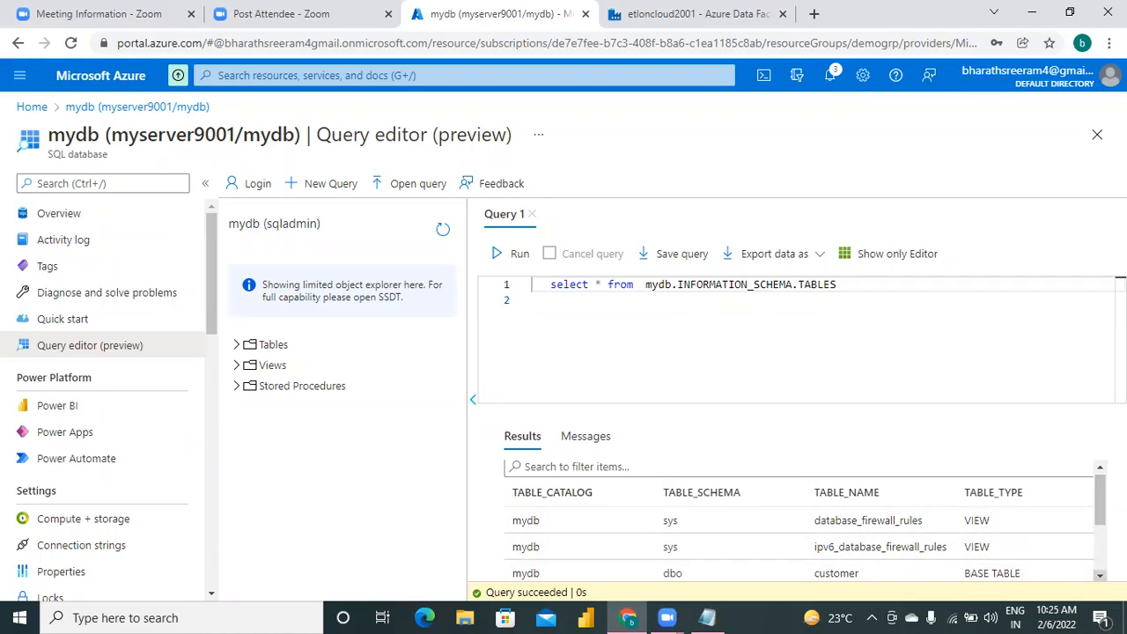
scroll(1010, 498, down, 3)
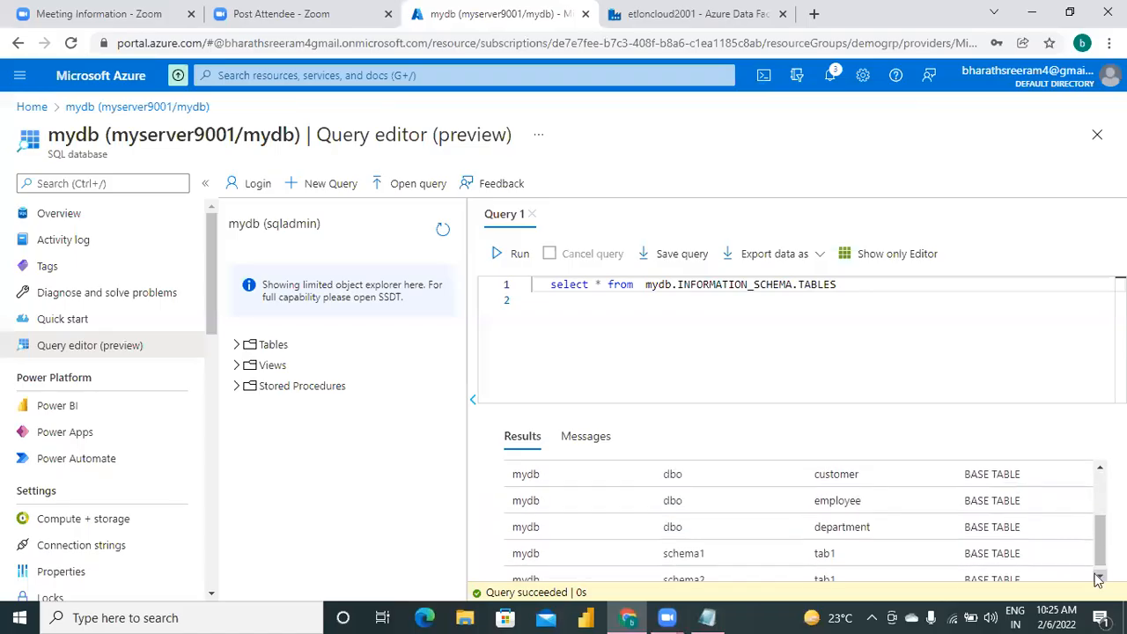
In Notepad, extend the step3 query with the indented condition "where table_type = 'BASE TABLE'" on the line below it.
click(876, 282)
key(Return)
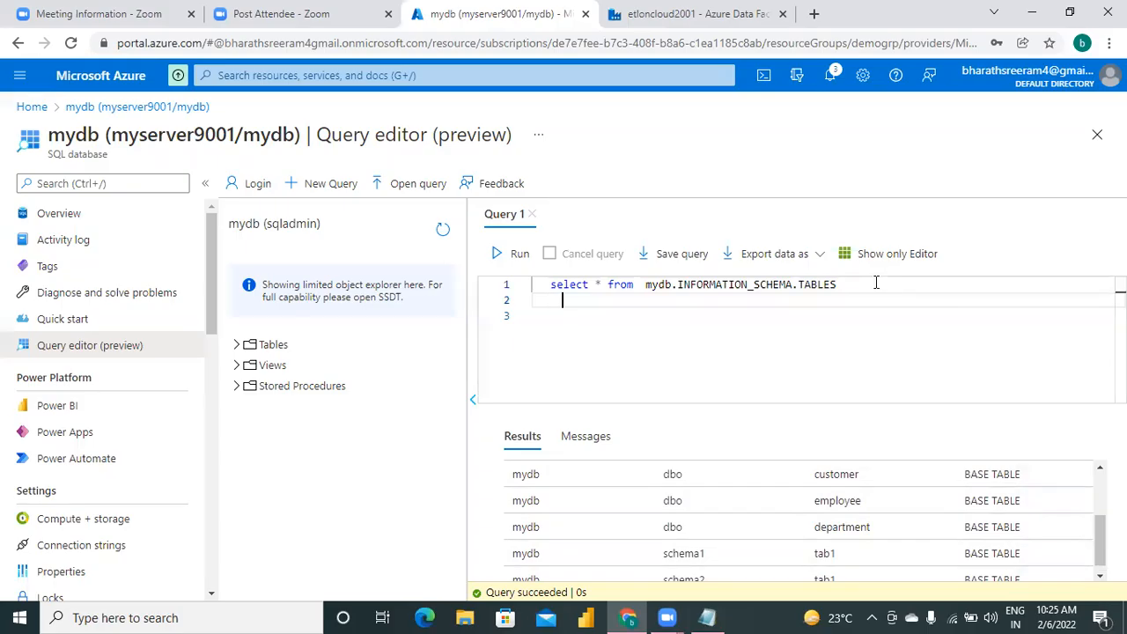
click(707, 617)
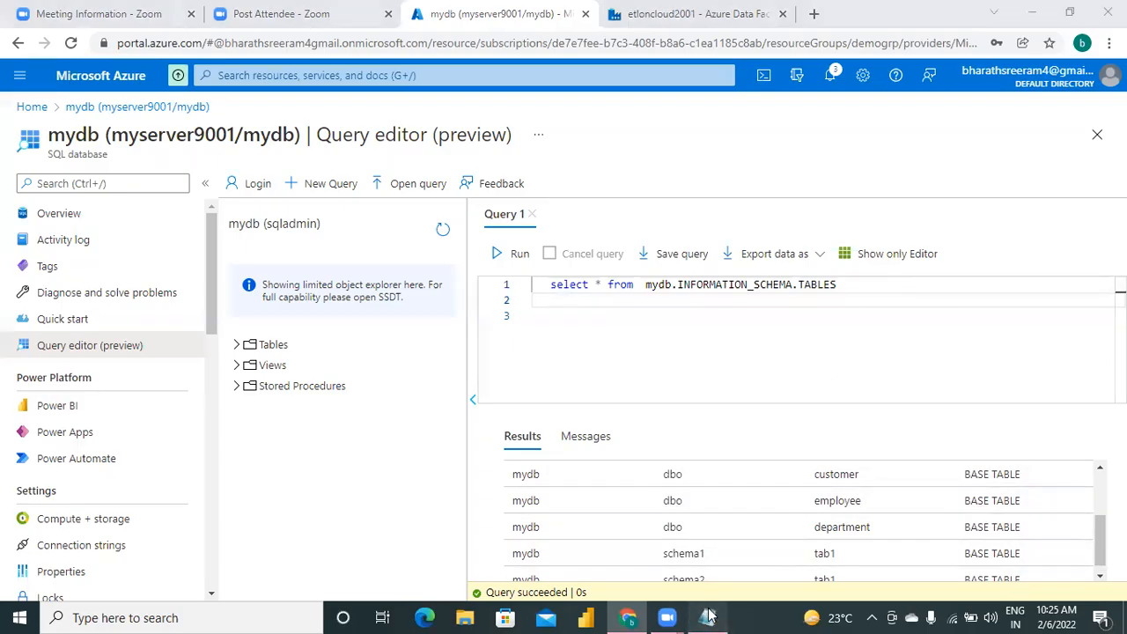
click(324, 529)
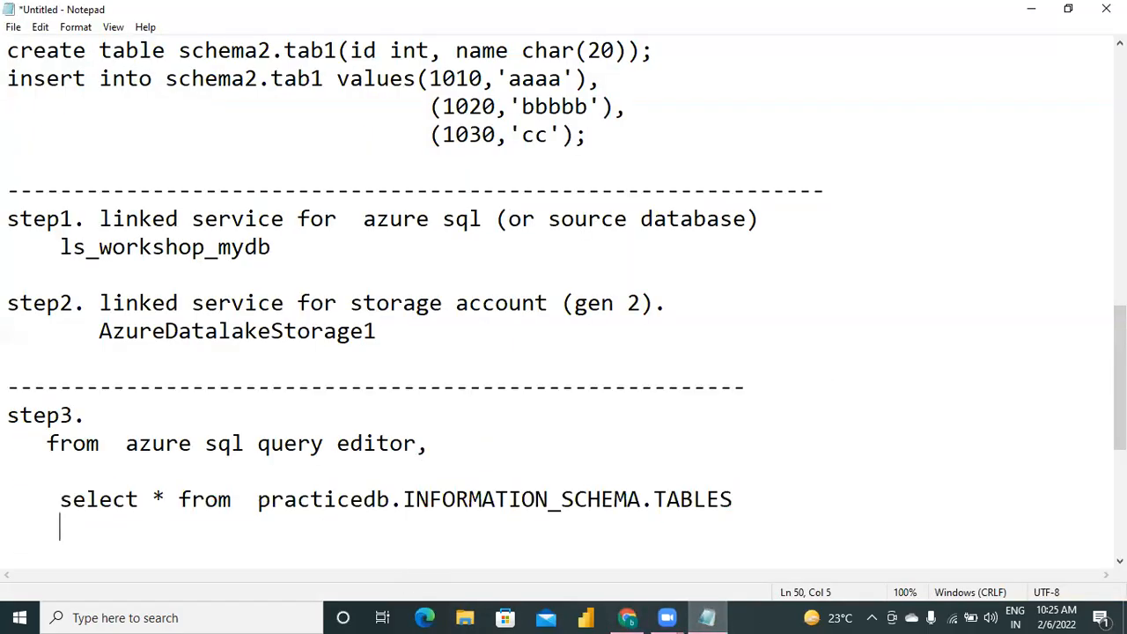
text(wjhe)
key(BackSpace)
text(jher)
key(BackSpace)
key(BackSpace)
key(BackSpace)
key(BackSpace)
text(here table_tyupe)
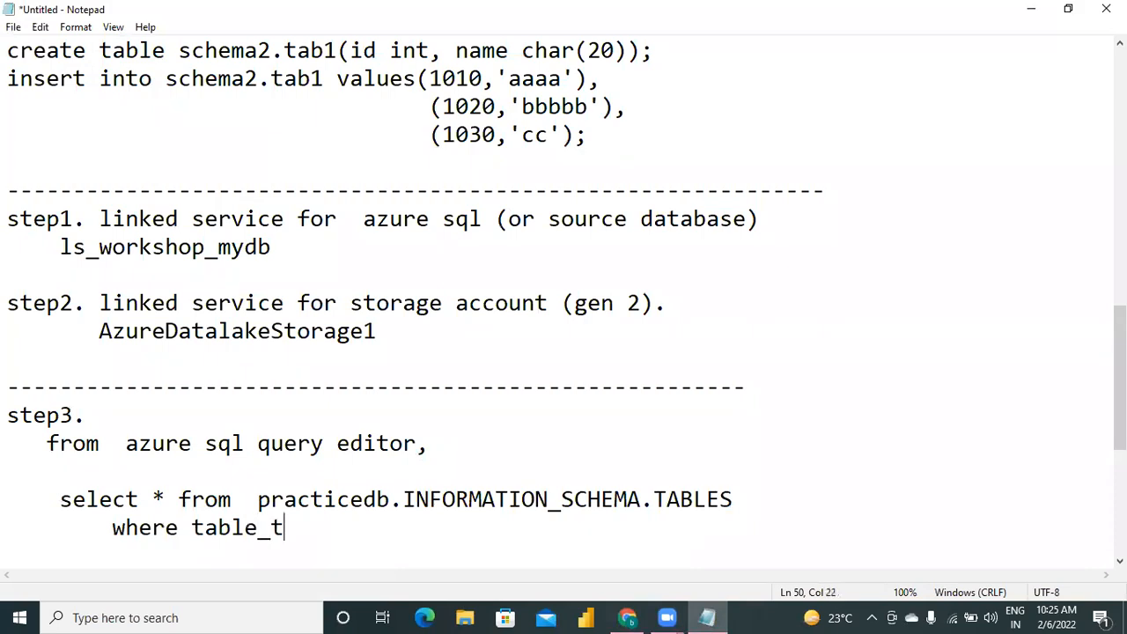
key(BackSpace)
key(BackSpace)
key(BackSpace)
text(pe = 'BASE TABLE')
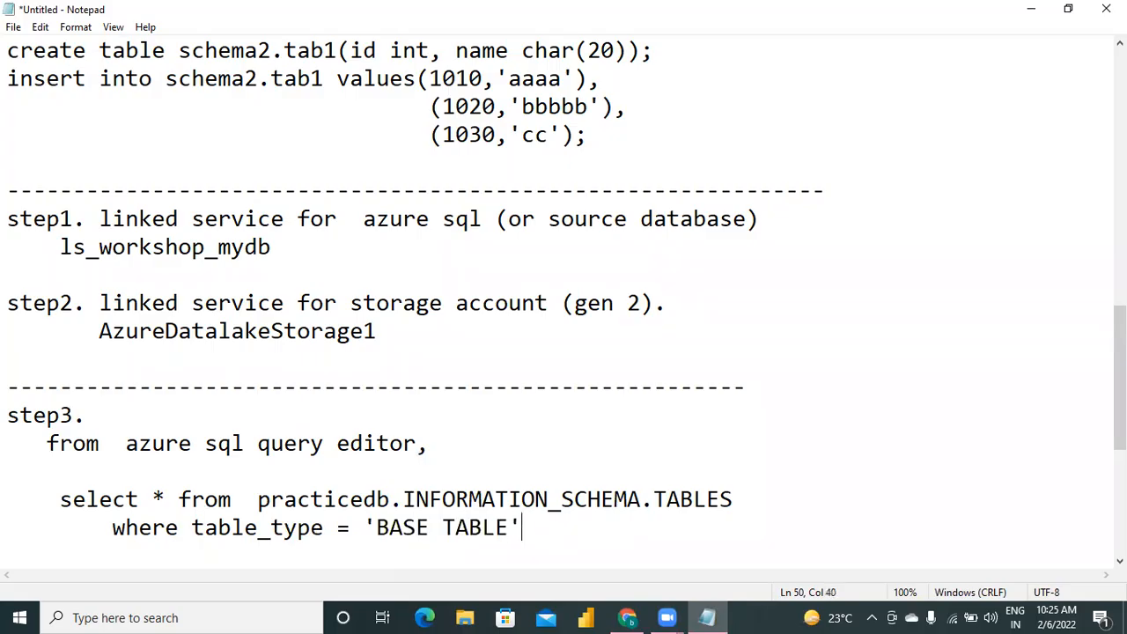
text(;)
End the step3 query in Notepad with a semicolon and copy it over the existing query in the Azure query editor.
key(shift+Up)
key(shift+Up)
key(ctrl+c)
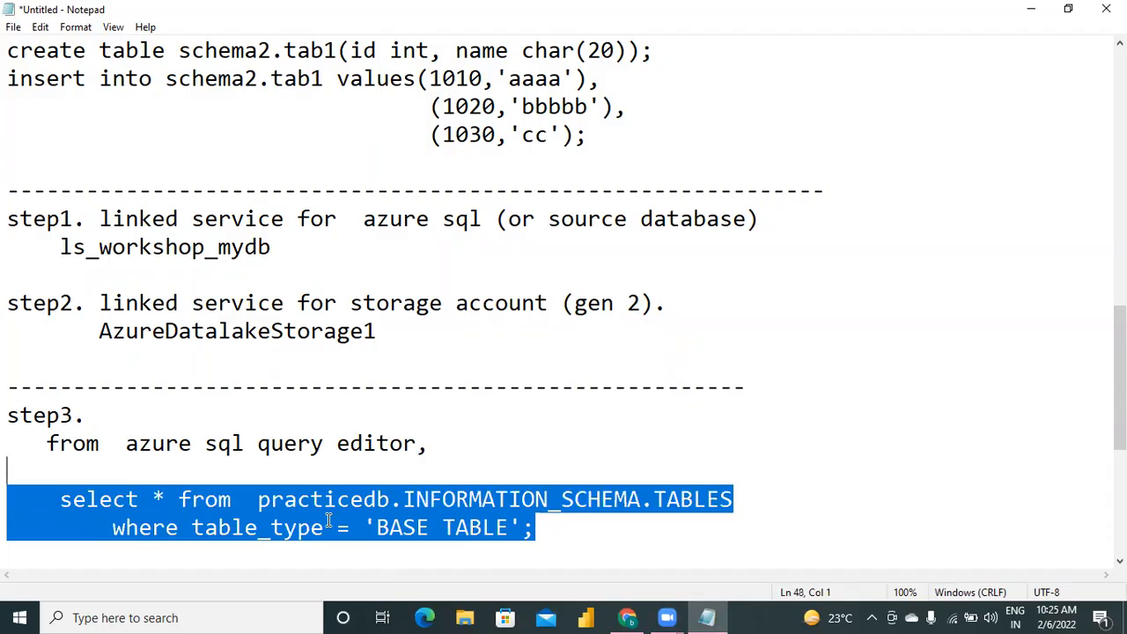
click(627, 617)
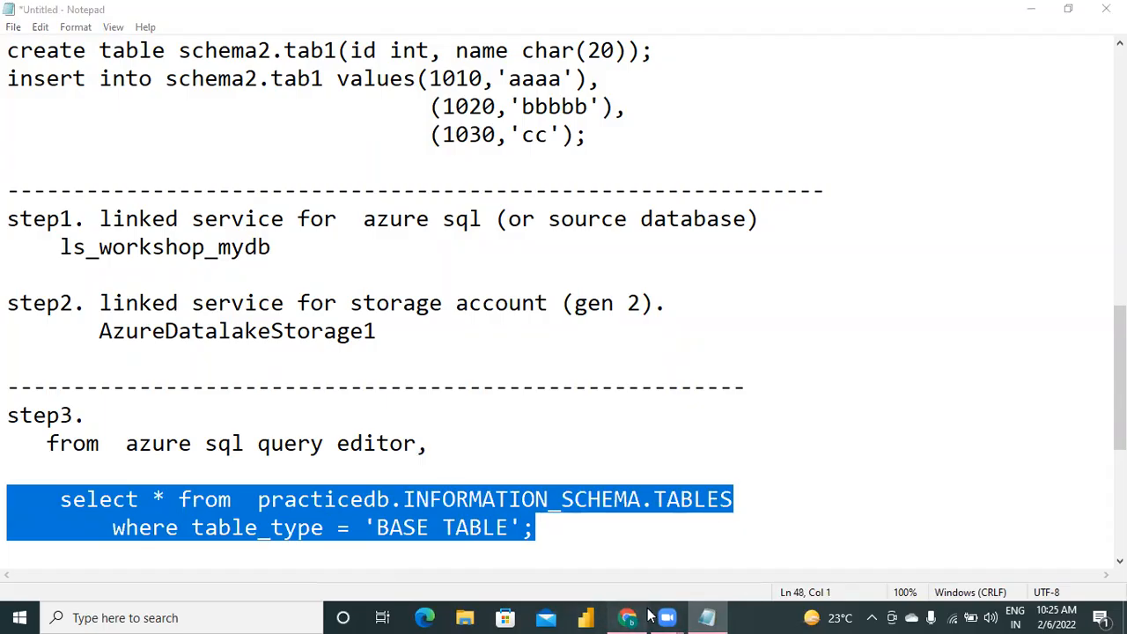
key(ctrl+a)
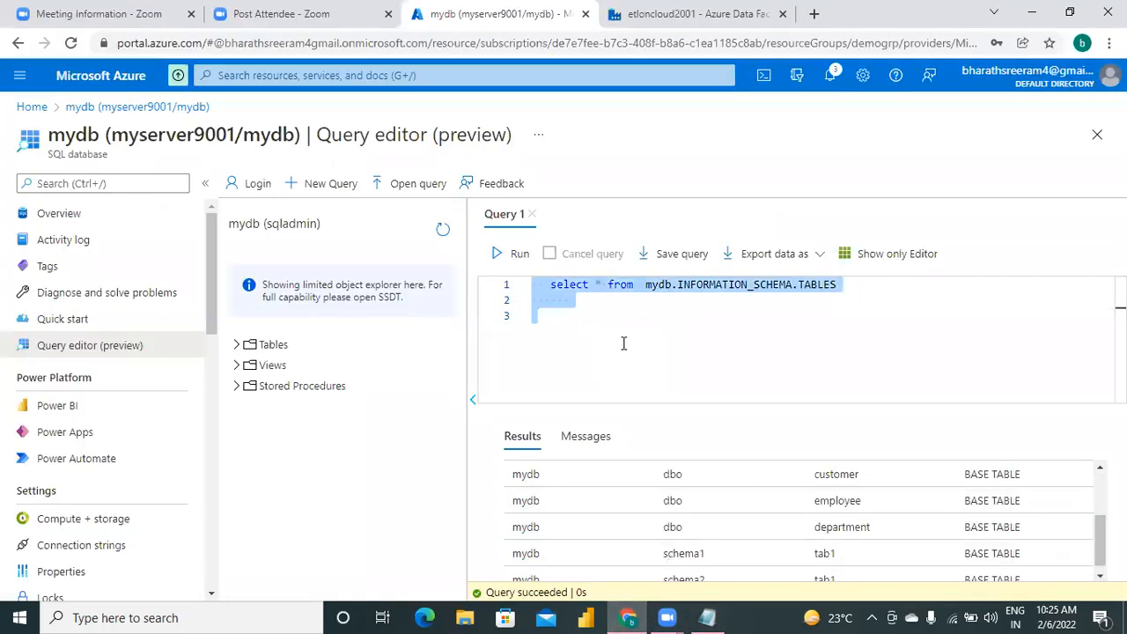
key(ctrl+v)
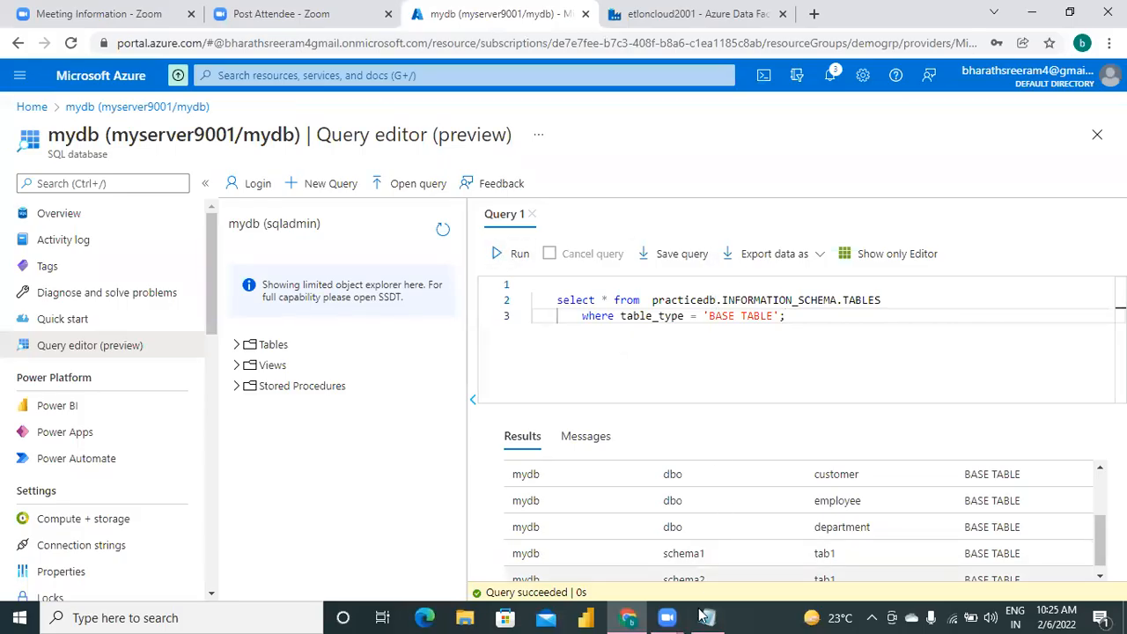
Change the database name in the pasted base-table query to MYDB, so it reads from MYDB.INFORMATION_SCHEMA.TABLES.
click(714, 299)
key(BackSpace)
key(BackSpace)
key(BackSpace)
key(BackSpace)
key(BackSpace)
key(BackSpace)
key(BackSpace)
key(BackSpace)
key(BackSpace)
key(BackSpace)
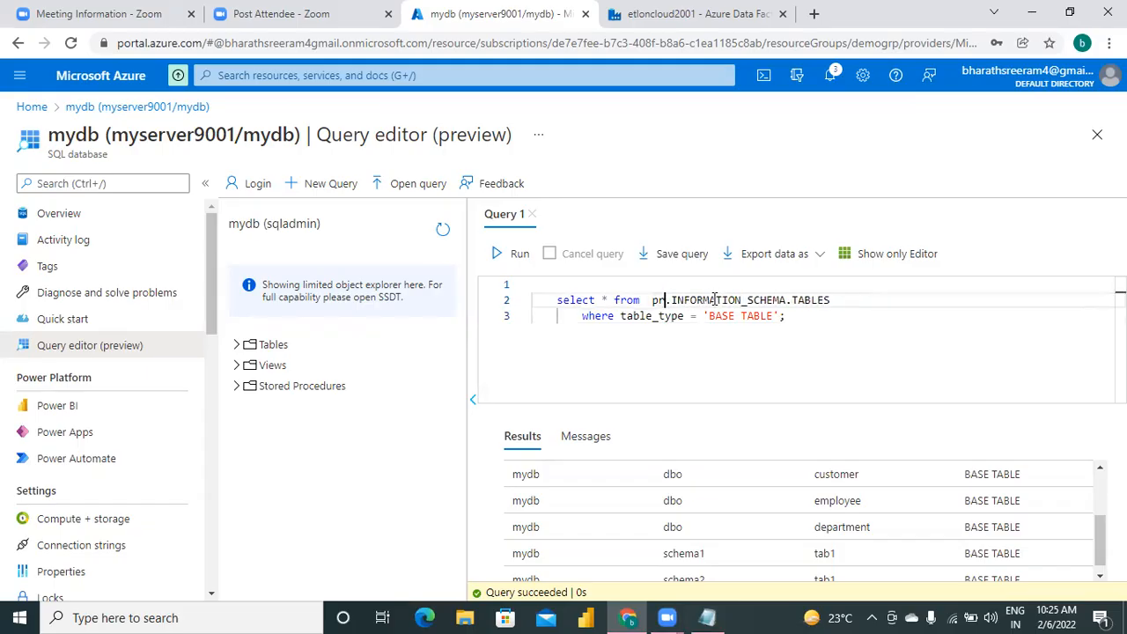
text(MYDB)
Run the filtered query and examine the schema, name and type of every returned table.
click(509, 254)
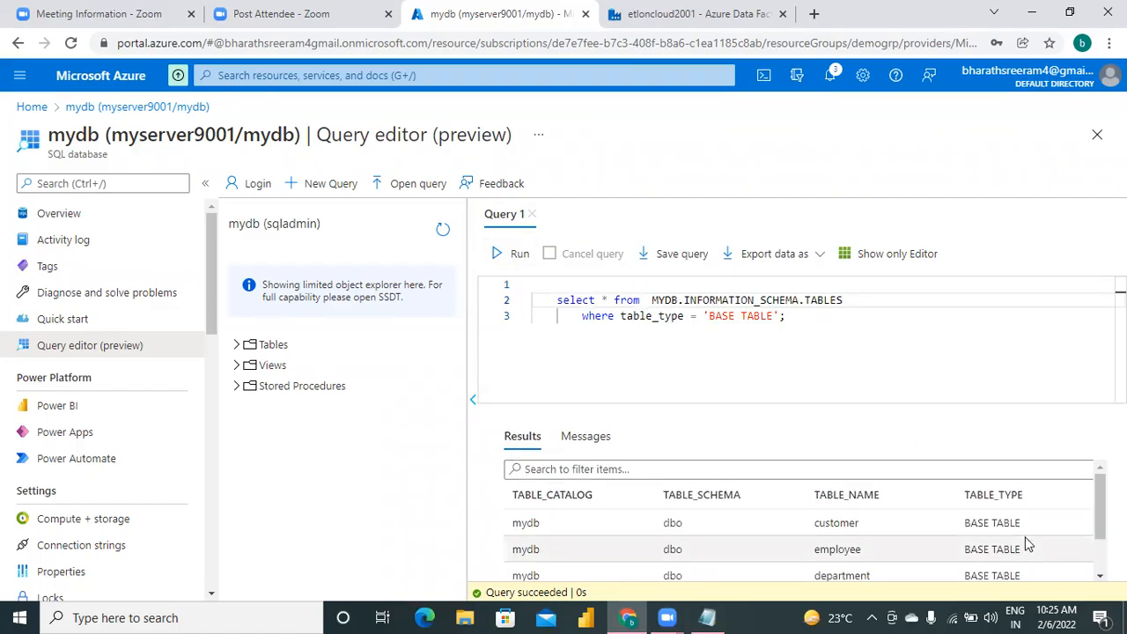
scroll(801, 520, down, 1)
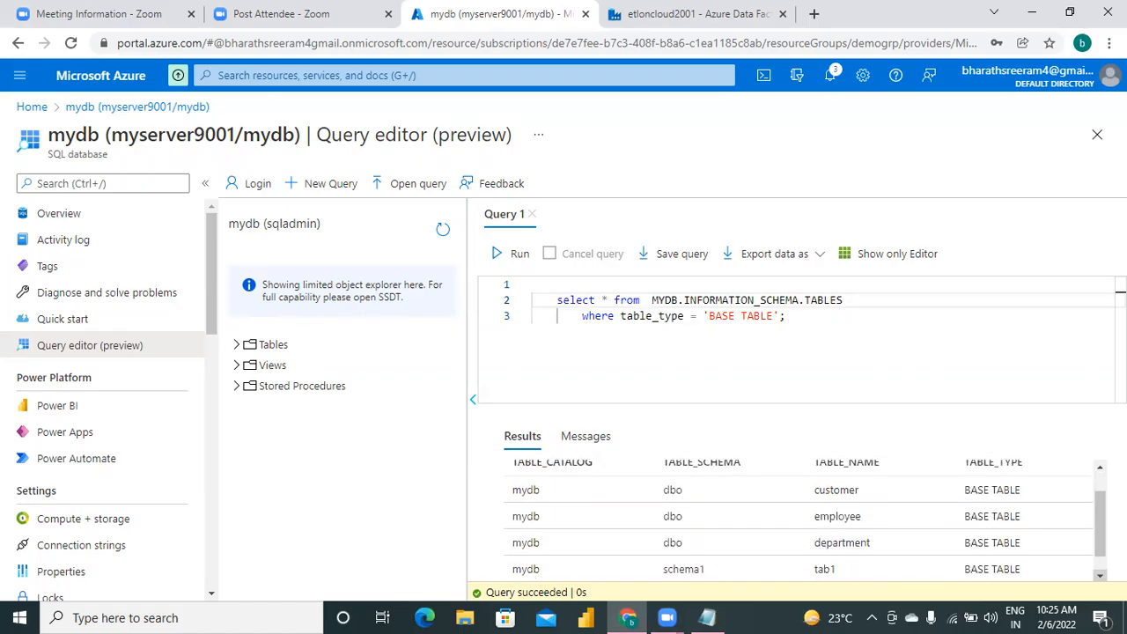
scroll(801, 520, down, 1)
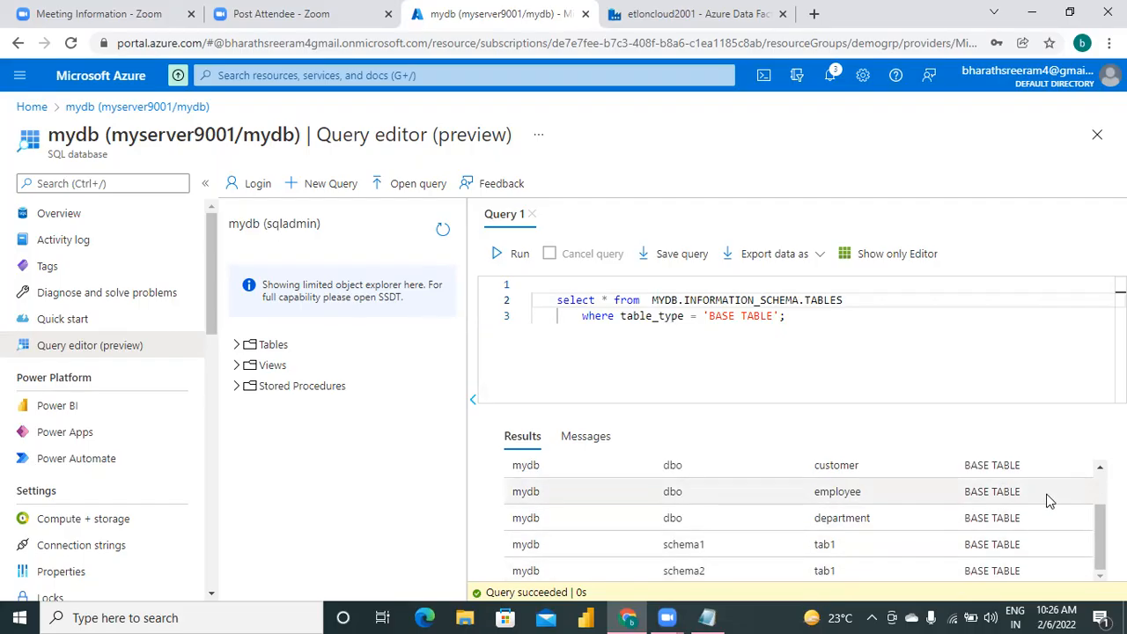
scroll(1094, 488, up, 2)
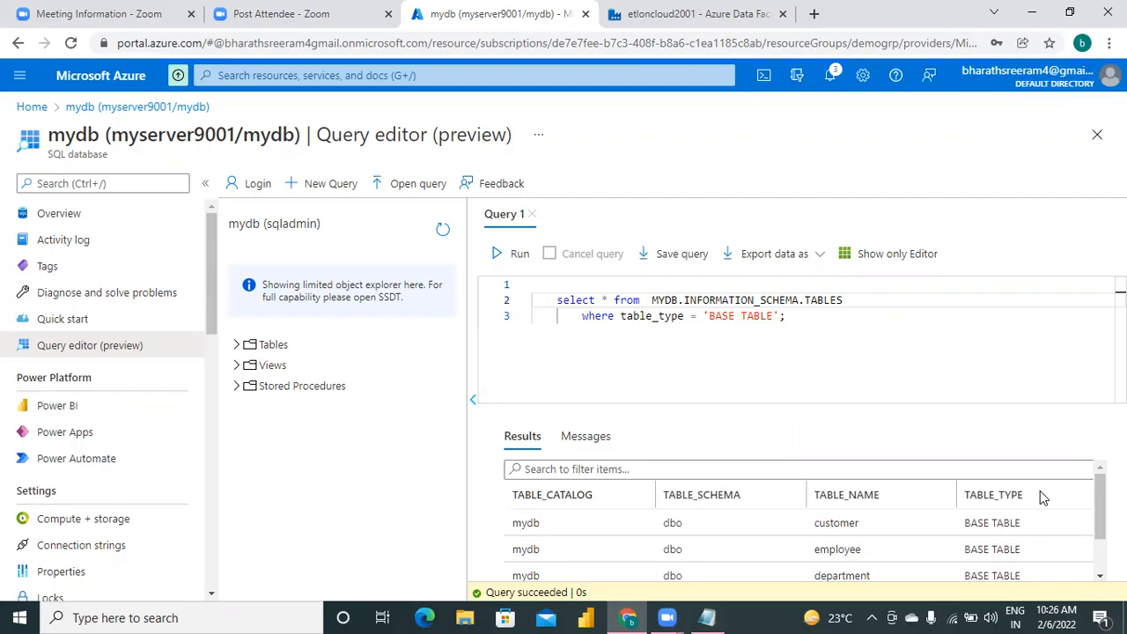
In the Notepad notes, add a dashed separator line and the heading "STEP4." below the step3 query.
click(714, 616)
click(590, 526)
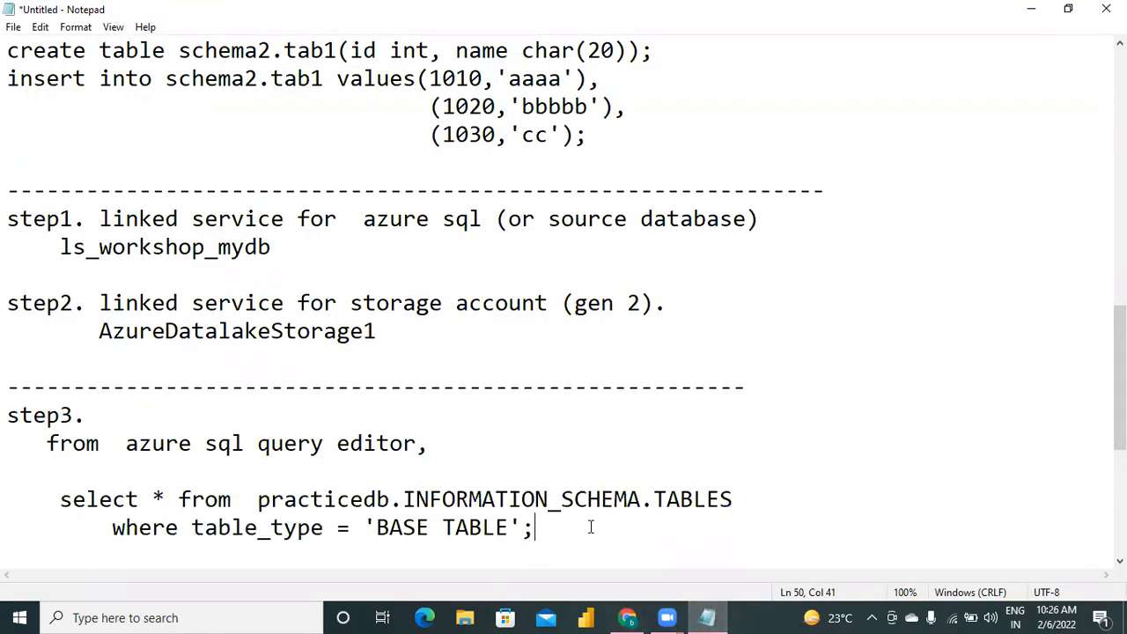
key(Return)
key(Return)
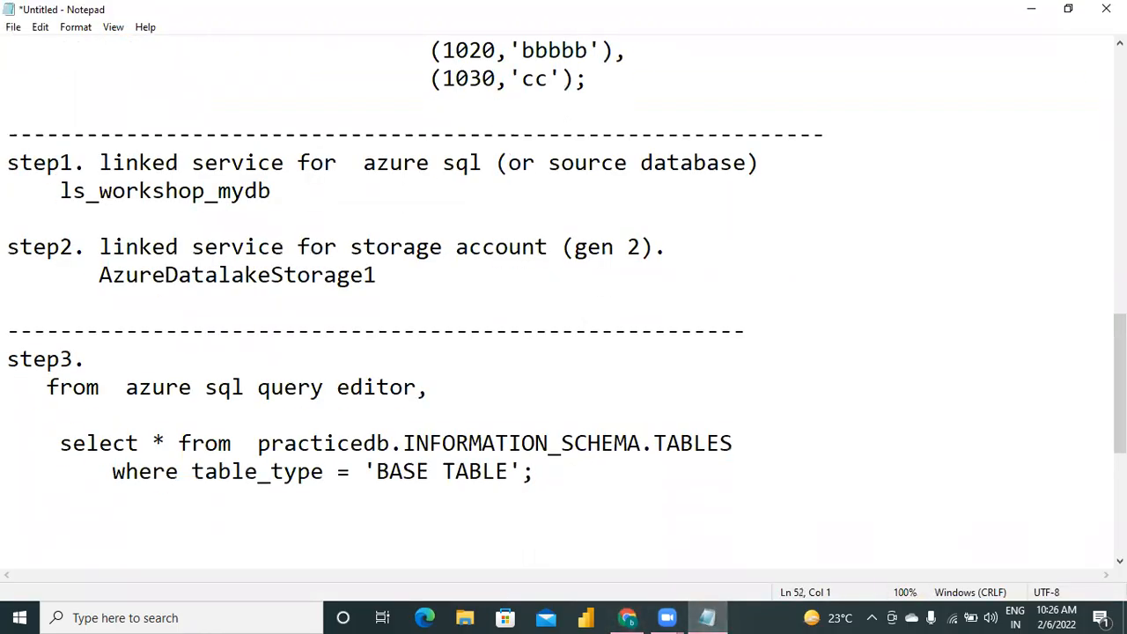
text(----------------------------------------)
key(Return)
text(STEP)
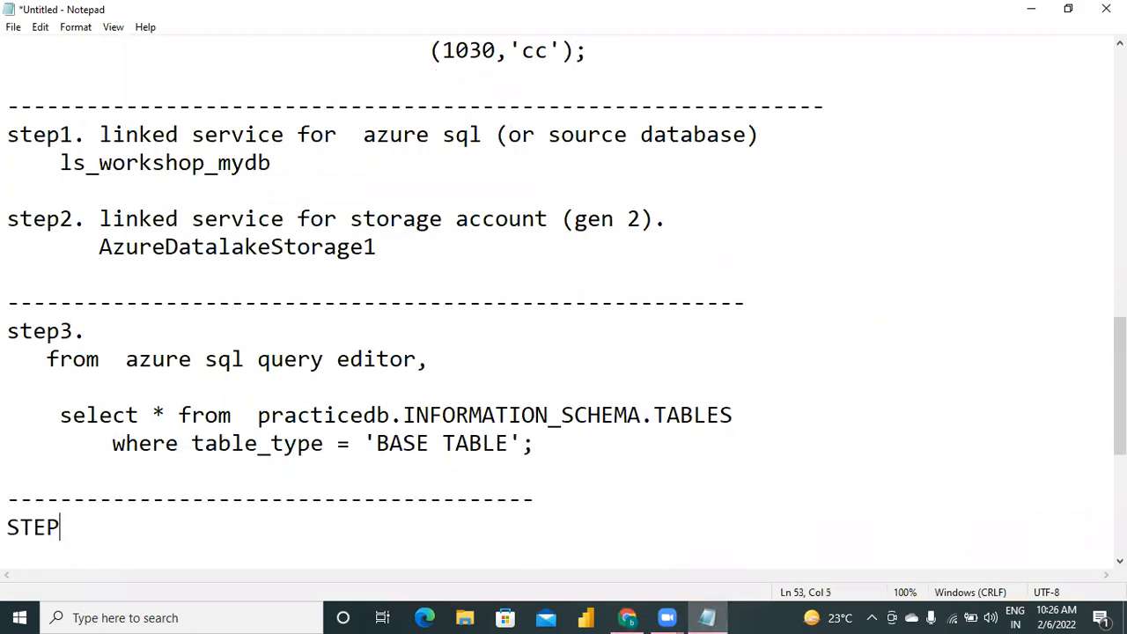
text(4.)
key(Return)
Write the indented line "create a dataset to fetch table list along with schema." under STEP4, followed by blank lines.
text(create  a  datase)
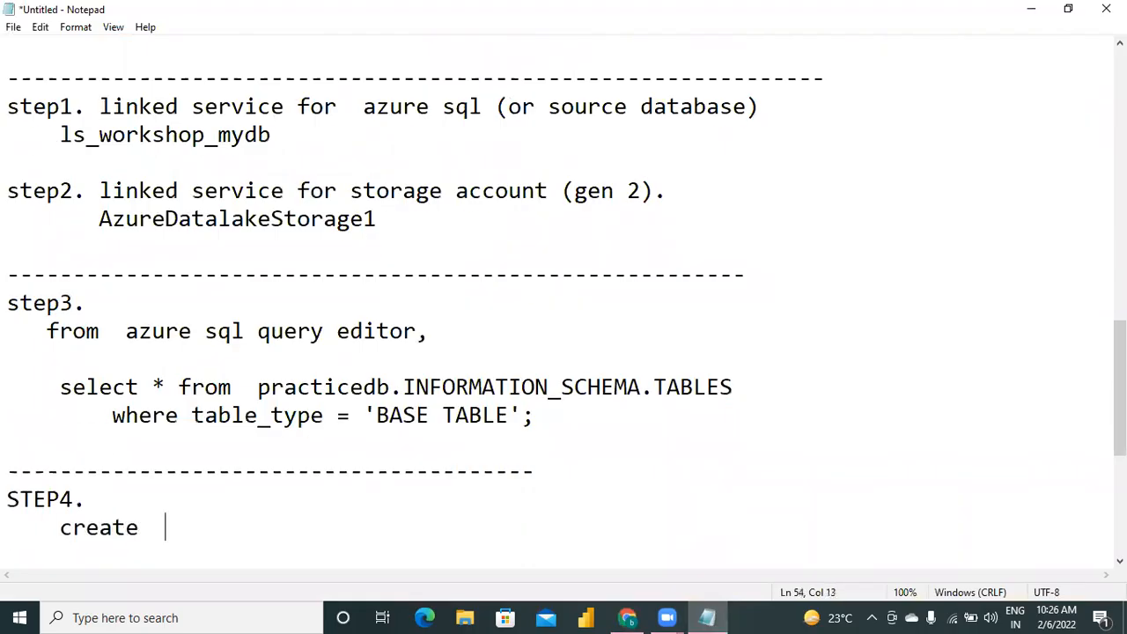
text(t )
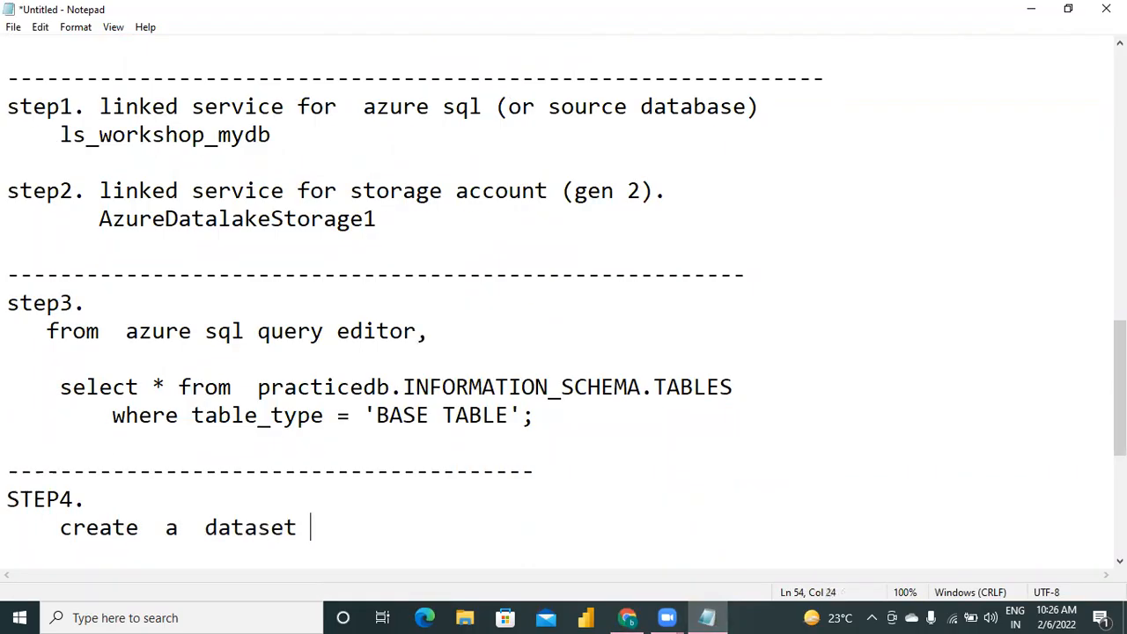
text(to fetch)
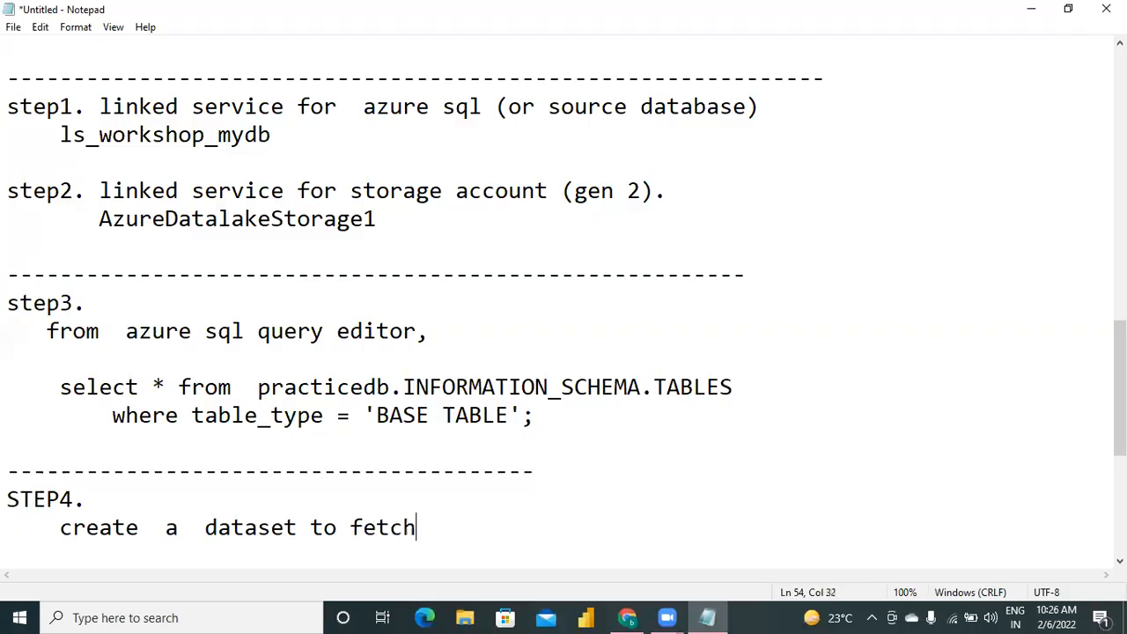
text( table list alog)
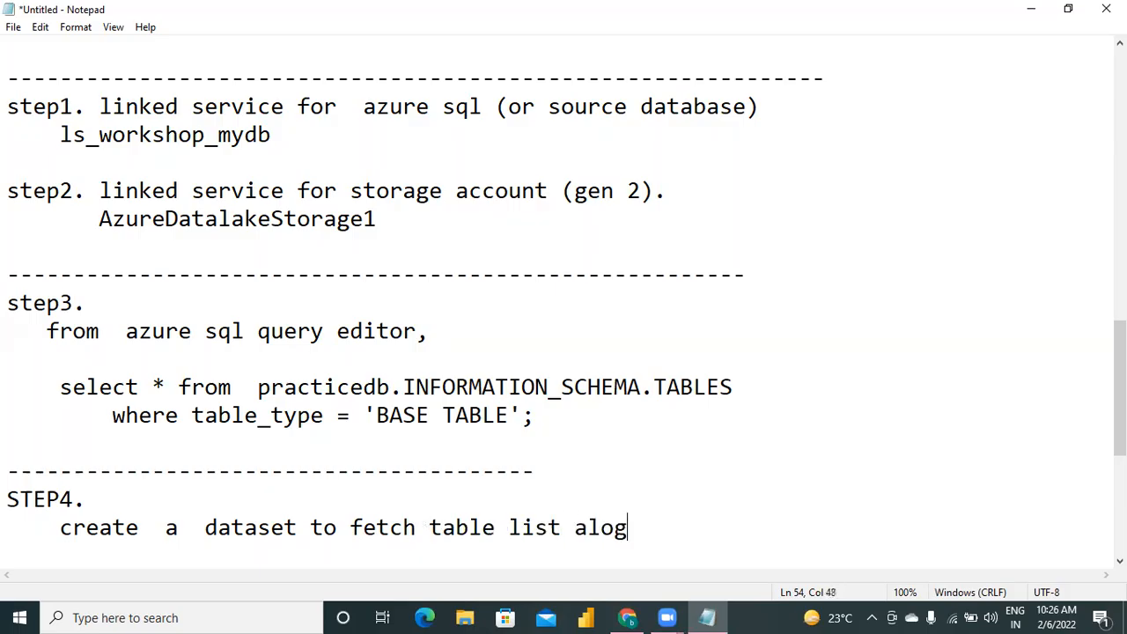
key(BackSpace)
text(ng with schema.)
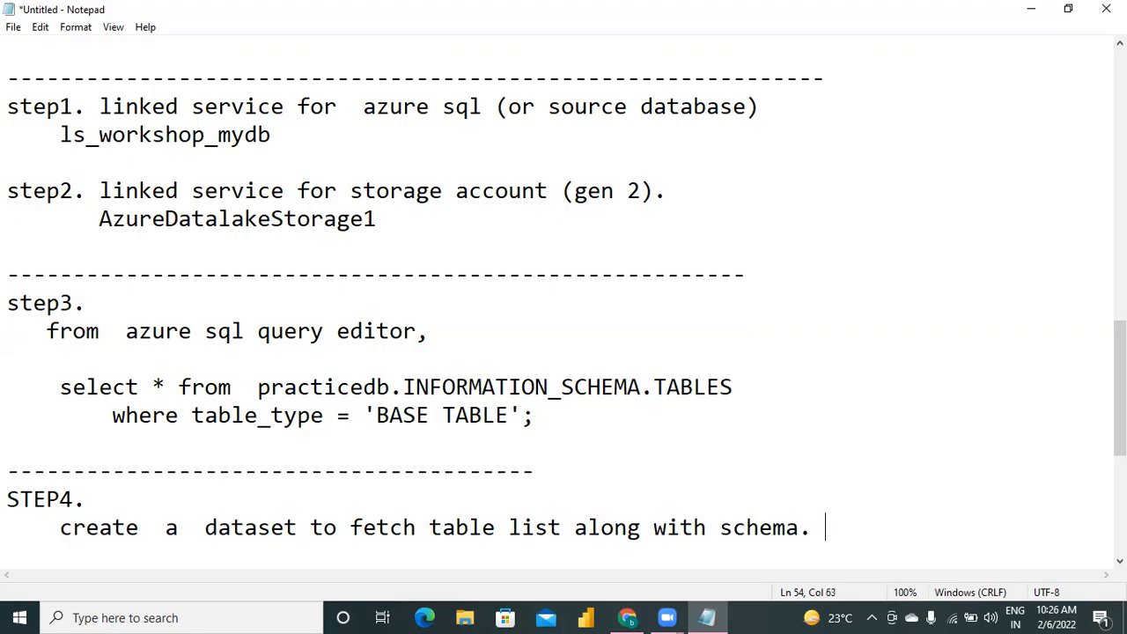
key(Return)
key(Return)
key(Return)
key(Return)
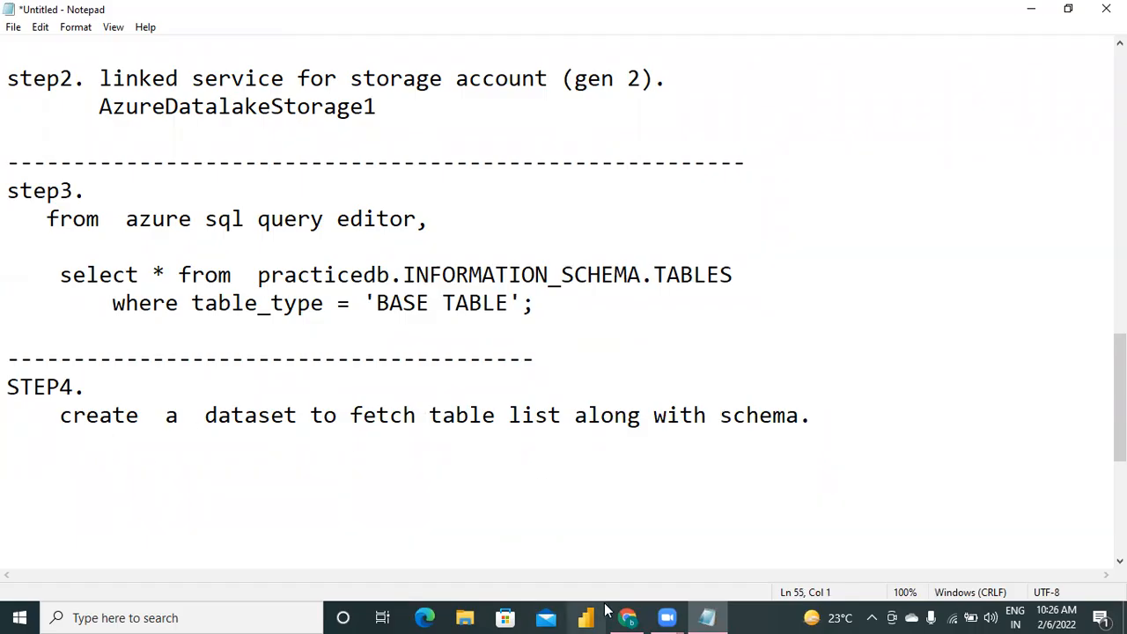
Switch to the etloncloud2001 Data Factory in the browser and start a new dataset from its authoring resources.
click(626, 617)
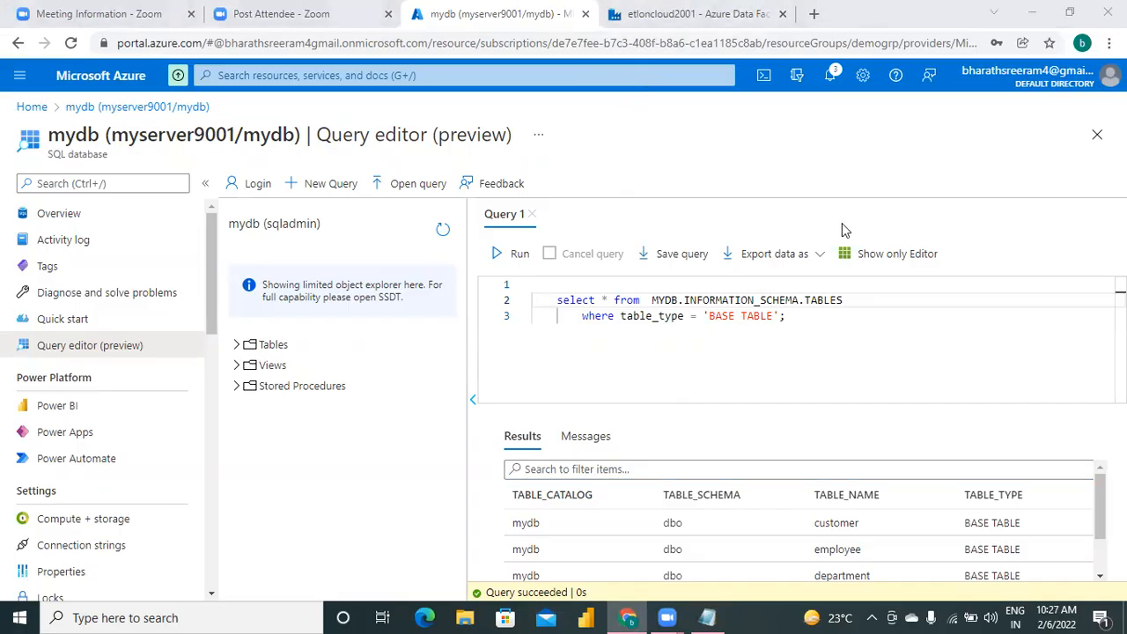
click(744, 15)
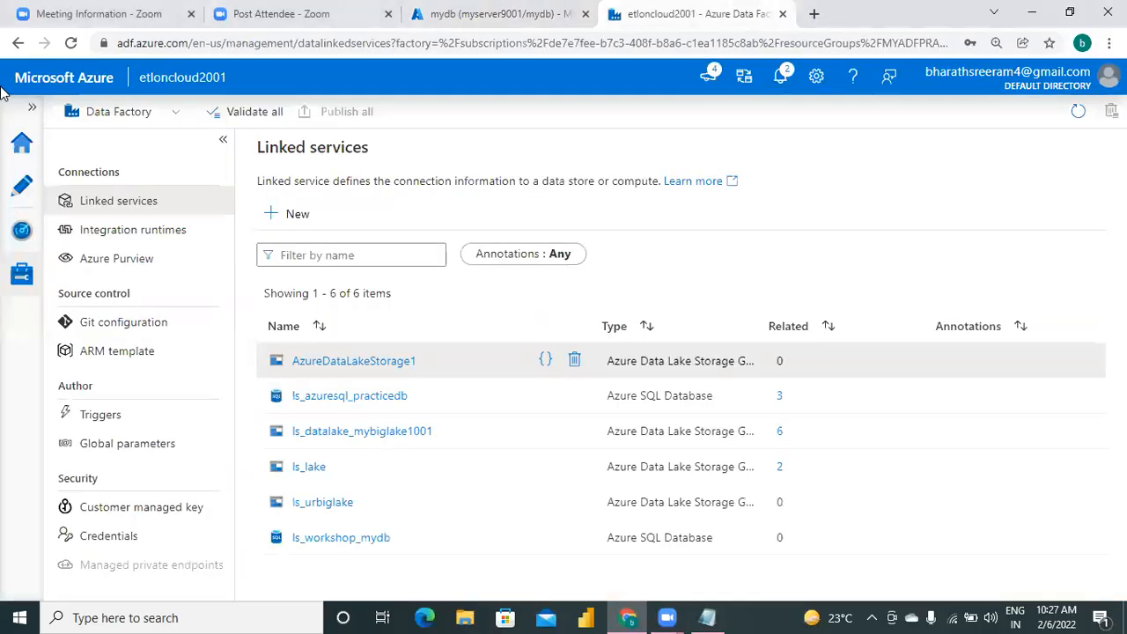
click(15, 205)
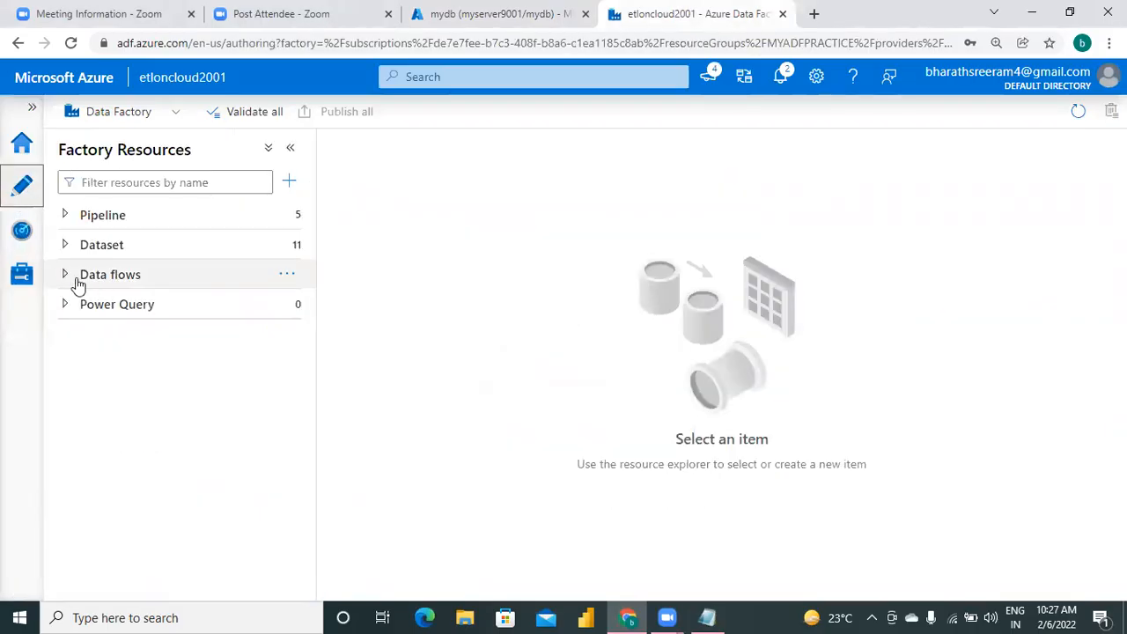
click(66, 249)
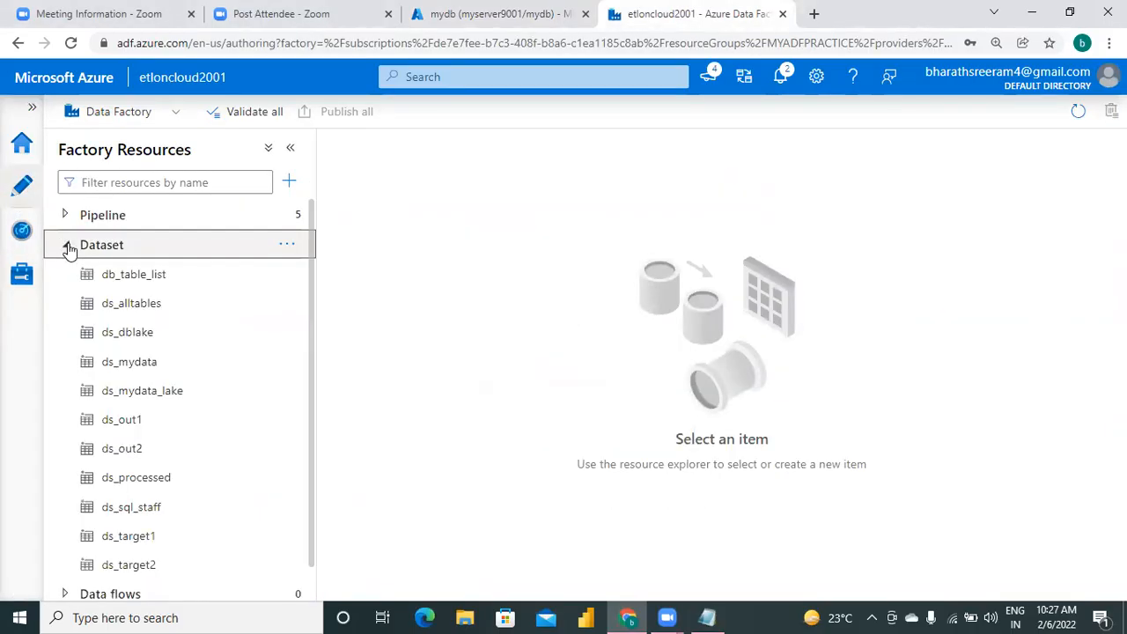
click(286, 248)
click(352, 274)
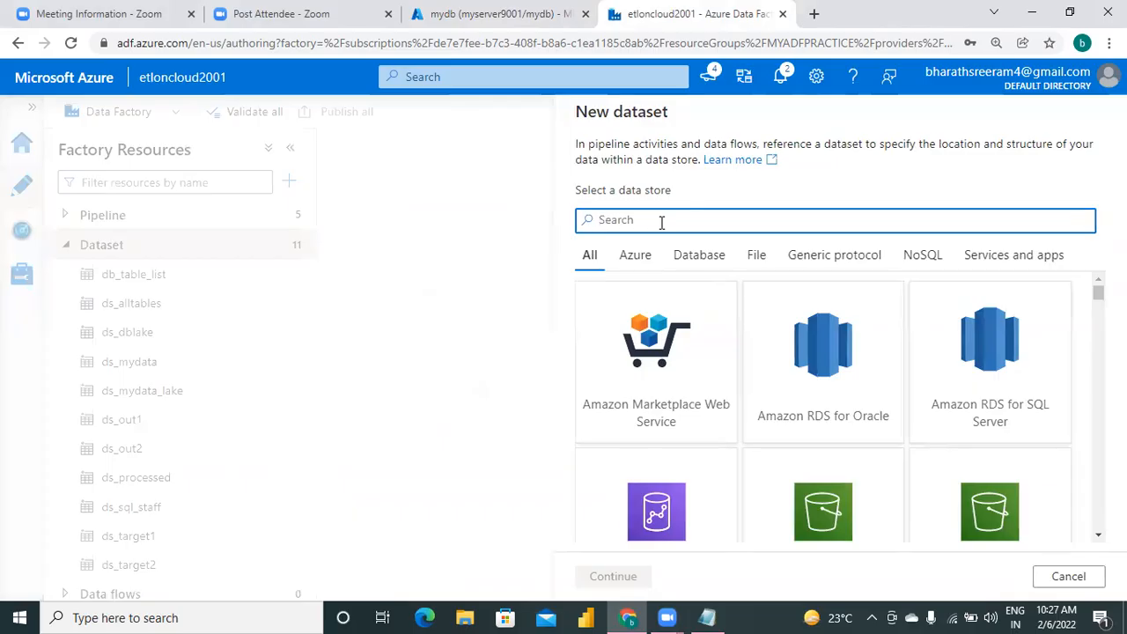
Search the data stores for "azure sql" and choose Azure SQL Database as the new dataset's store.
text(azure dsc)
key(BackSpace)
key(BackSpace)
key(BackSpace)
text(sql)
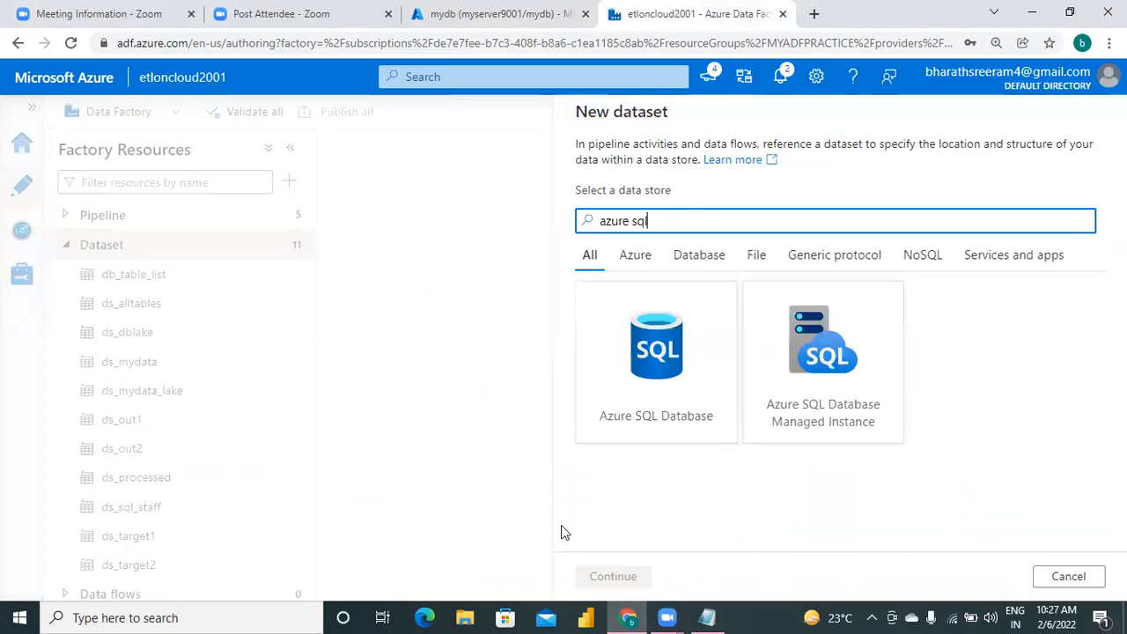
click(675, 380)
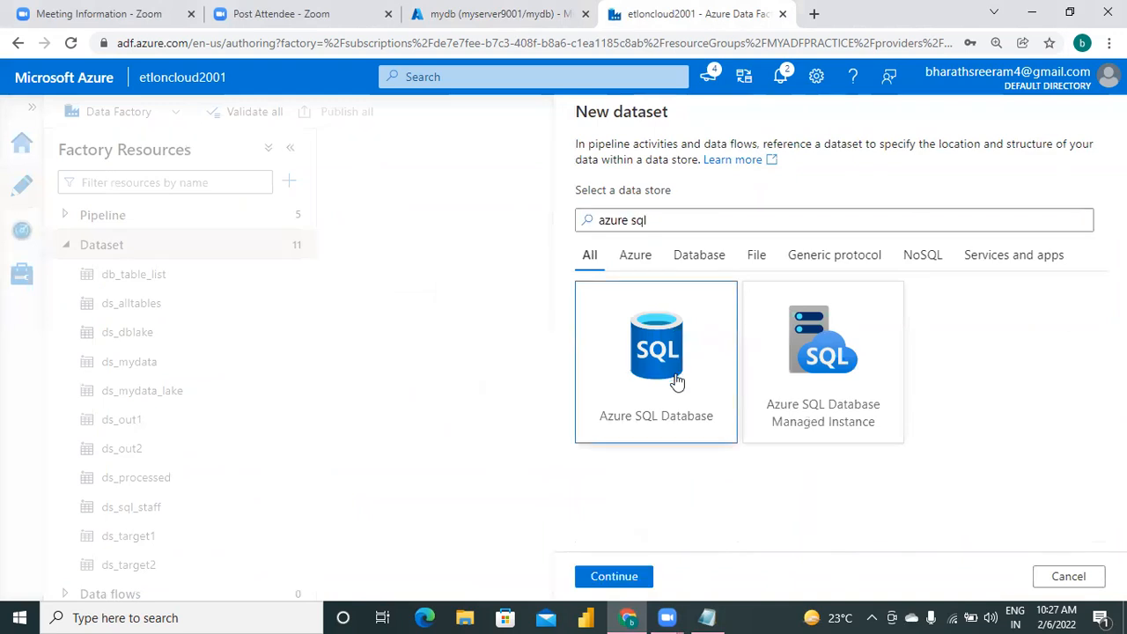
click(616, 577)
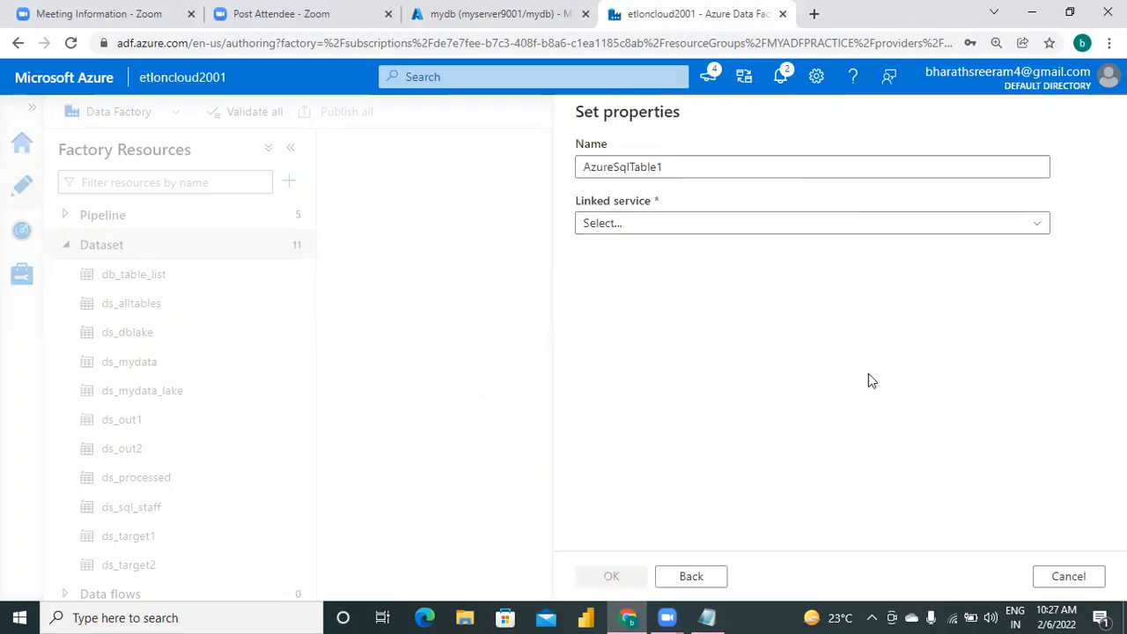
Name the new dataset ds_workshop_table_list.
click(690, 169)
key(BackSpace)
key(BackSpace)
key(BackSpace)
key(BackSpace)
key(BackSpace)
key(BackSpace)
key(BackSpace)
key(BackSpace)
key(BackSpace)
key(BackSpace)
key(BackSpace)
key(BackSpace)
key(BackSpace)
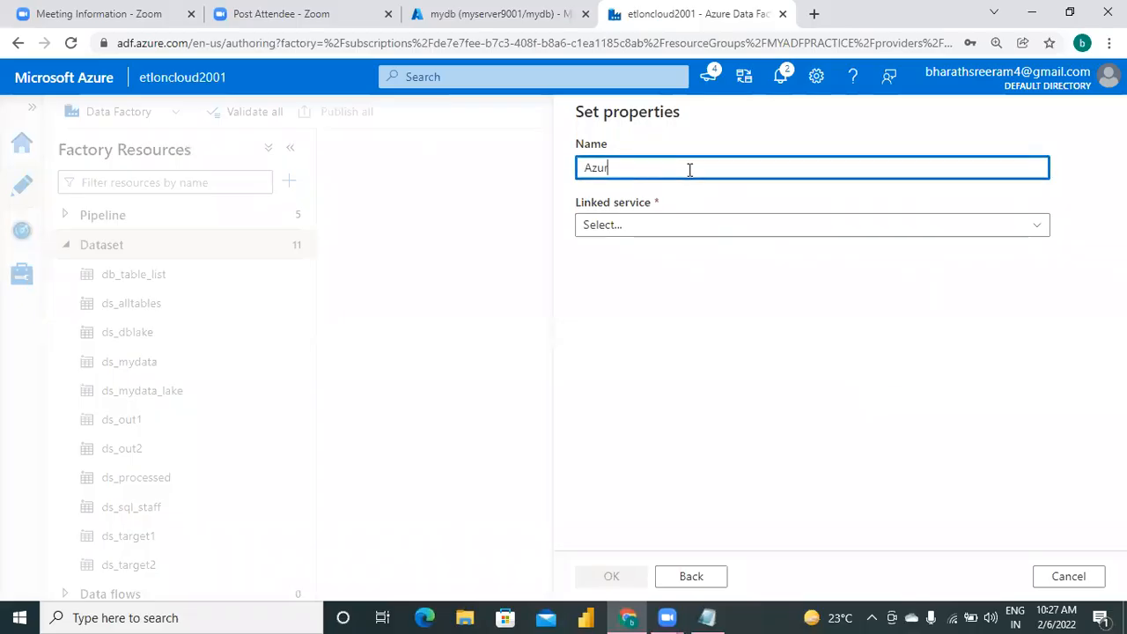
text(ds_w)
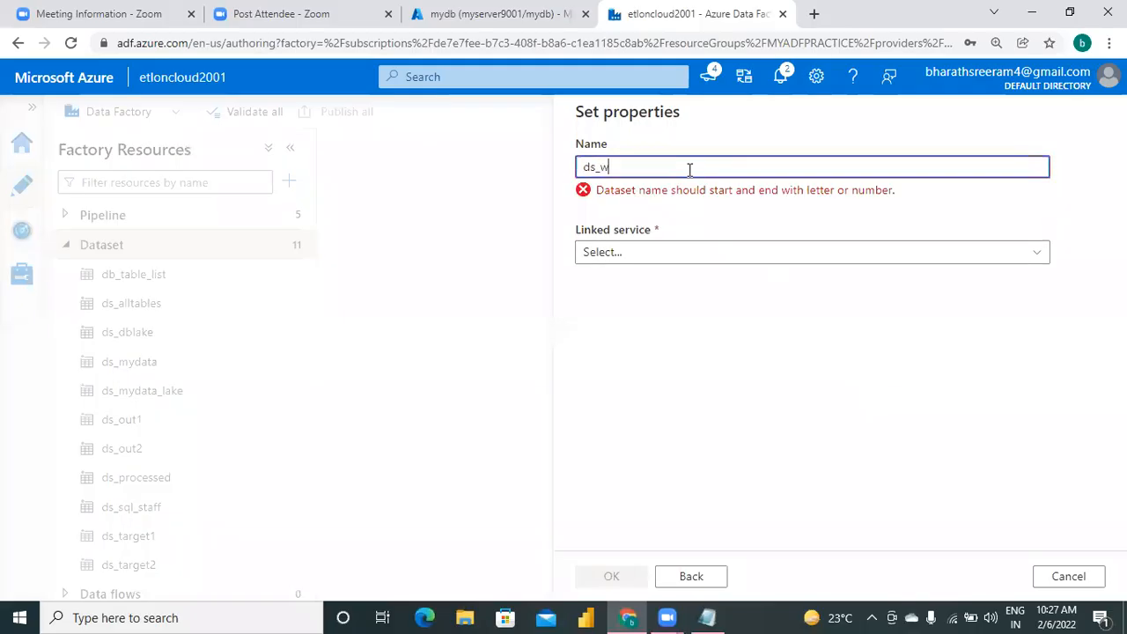
text(orkshop_tabl)
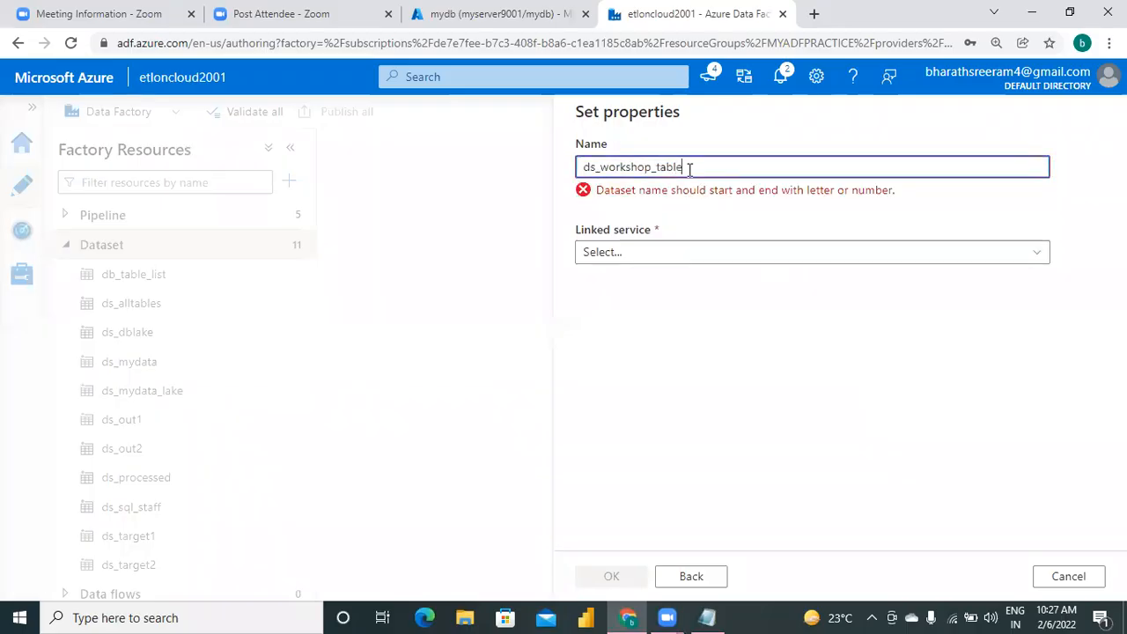
text(e_list)
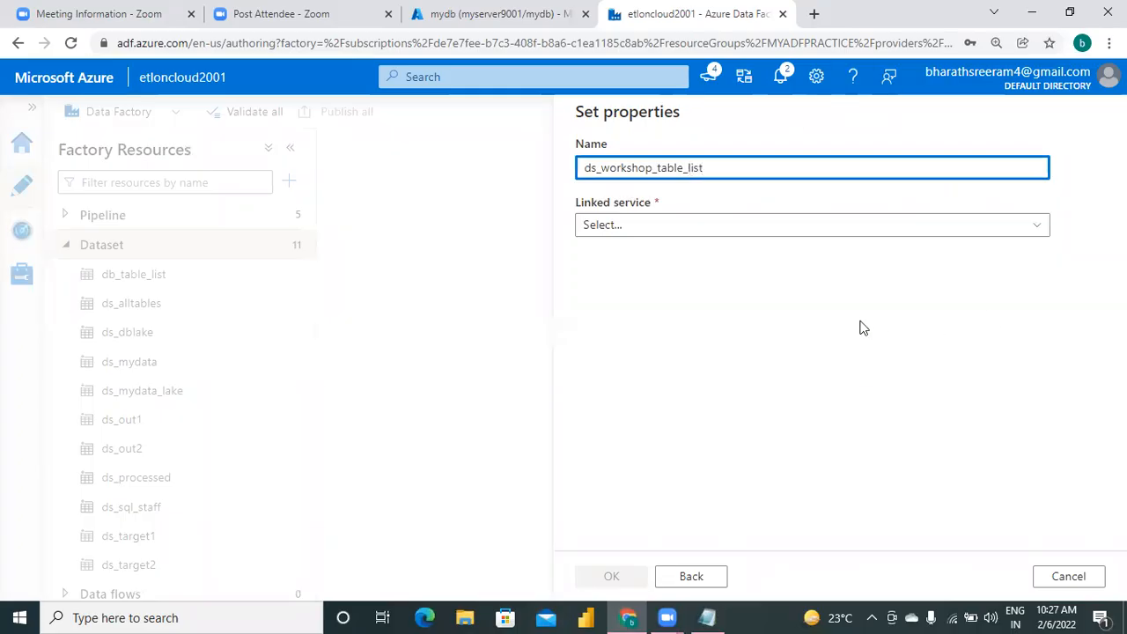
Assign the linked service ls_workshop_mydb to the dataset and create it with the table name left empty.
click(698, 234)
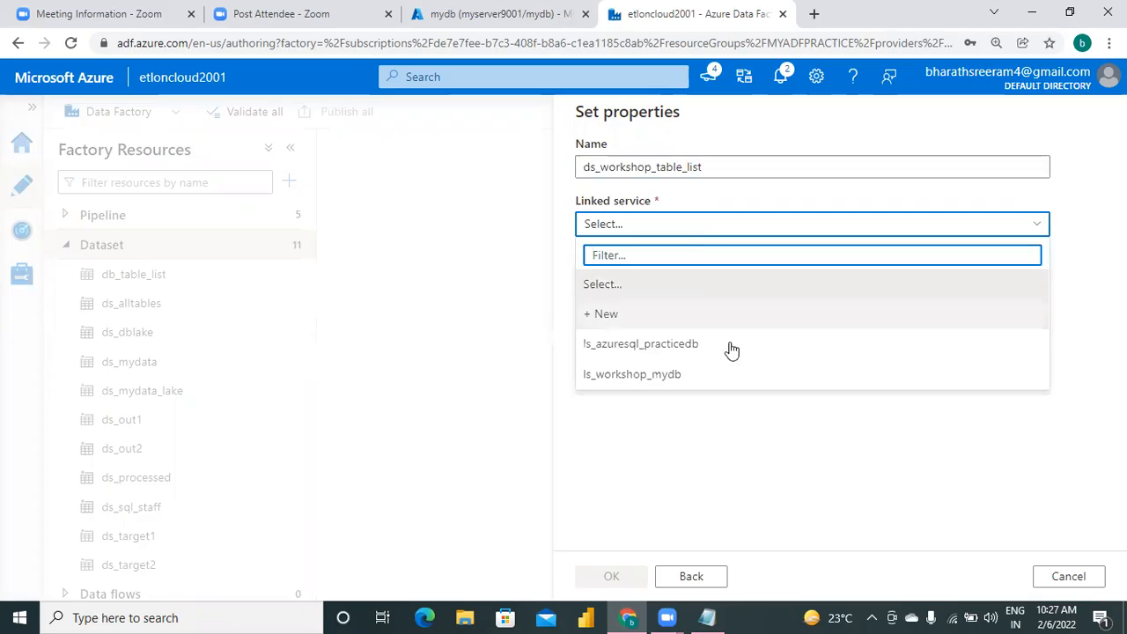
click(683, 382)
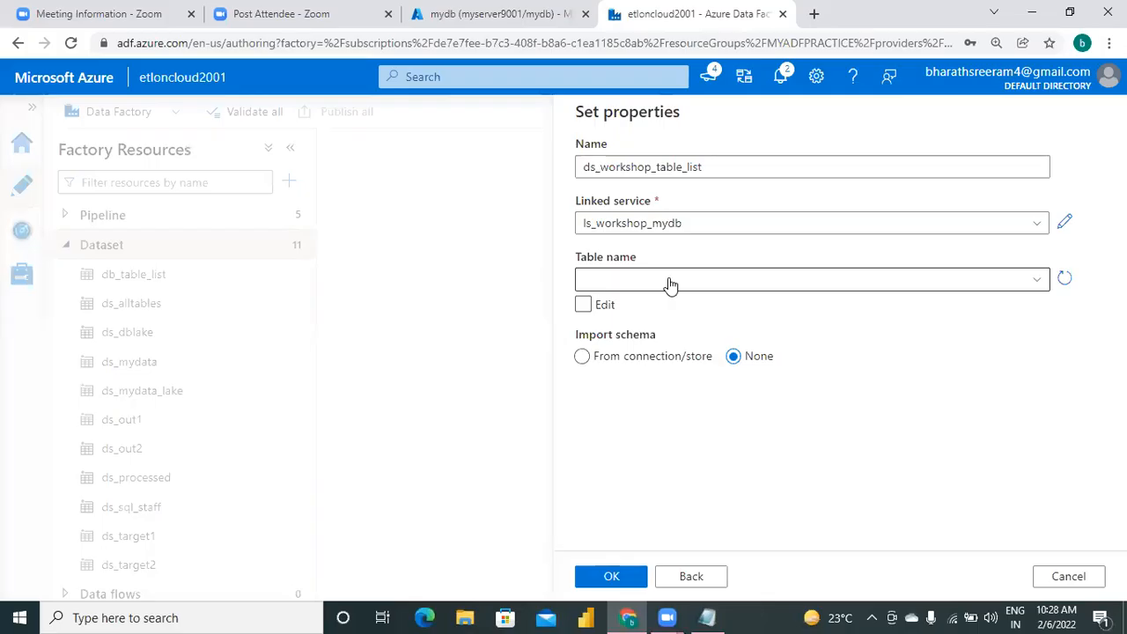
click(607, 578)
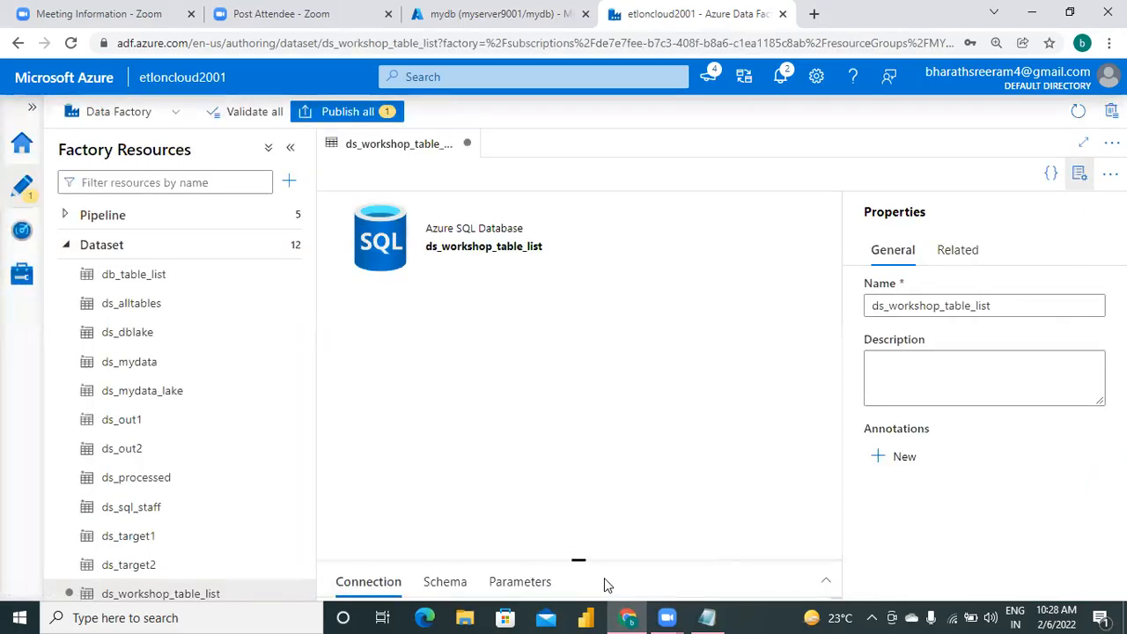
Examine the dataset's available tables and its manual schema and table name entry, leaving the table unset.
drag(578, 560, 596, 299)
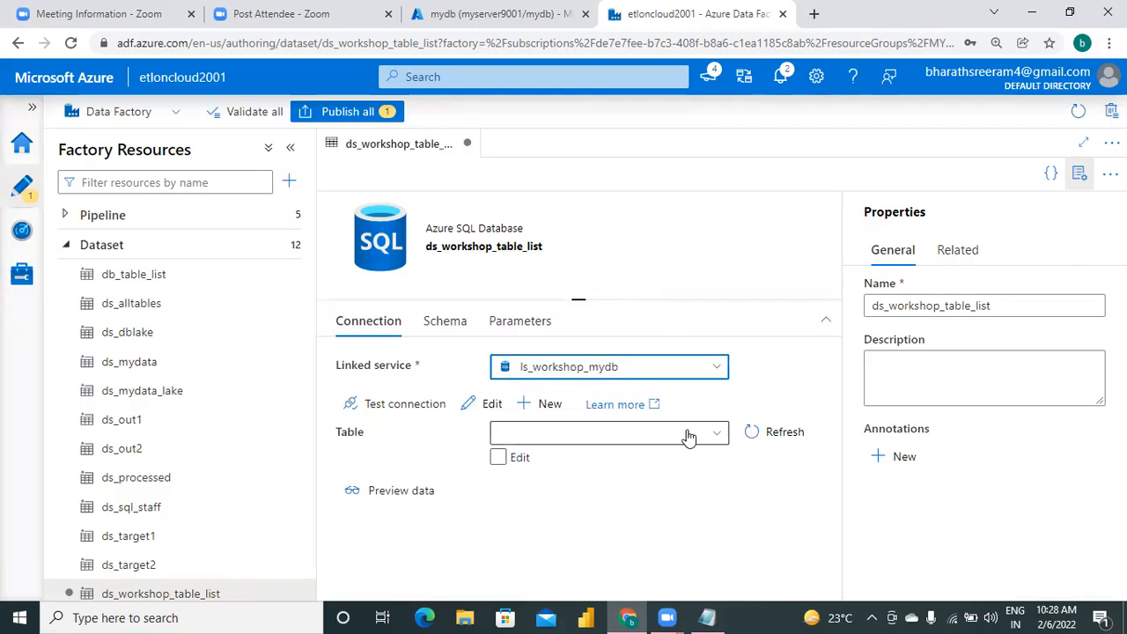
click(576, 437)
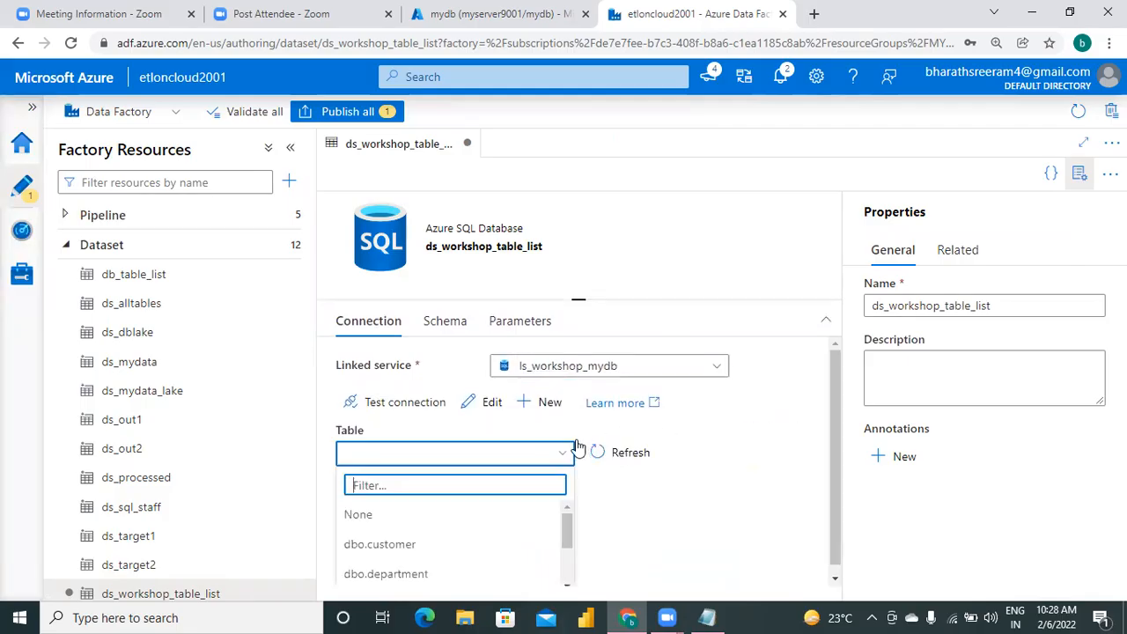
click(716, 466)
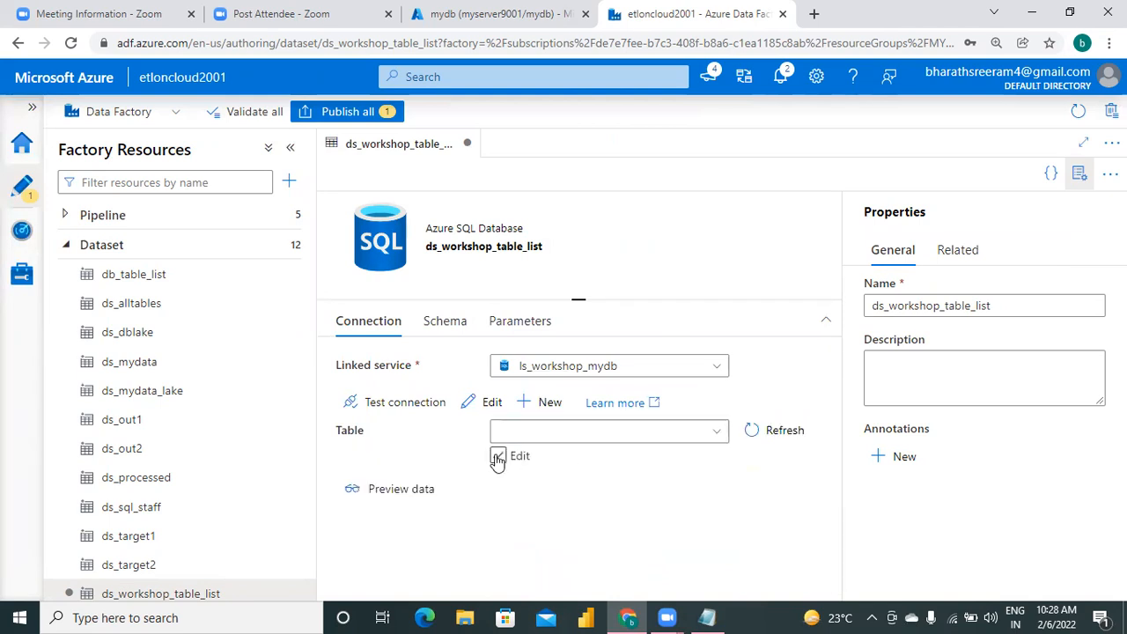
click(498, 458)
click(557, 432)
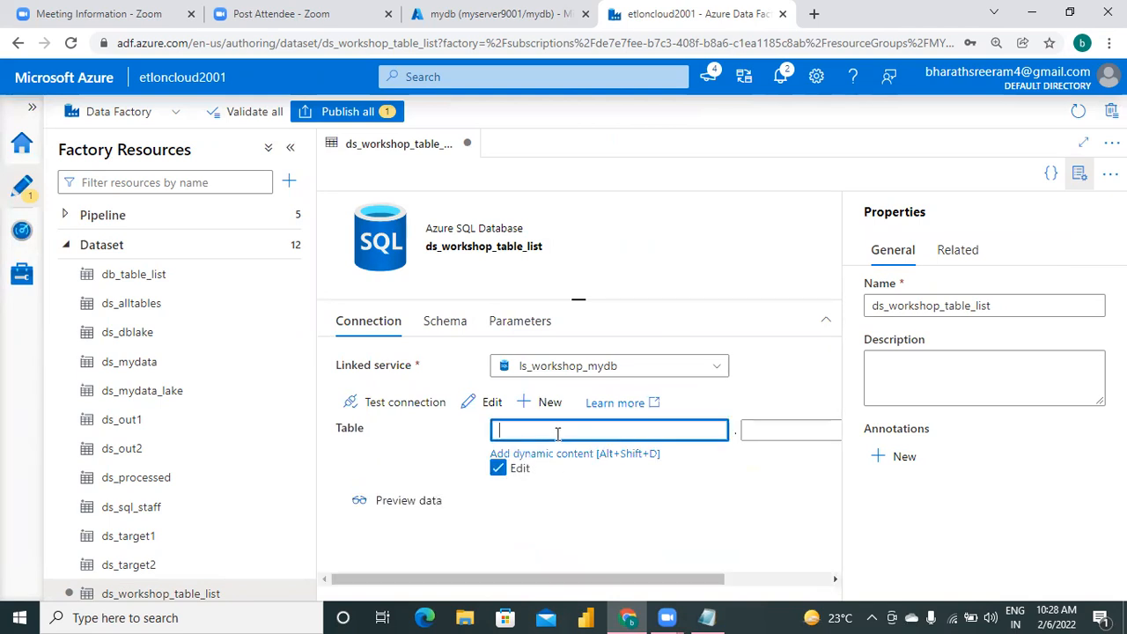
click(777, 428)
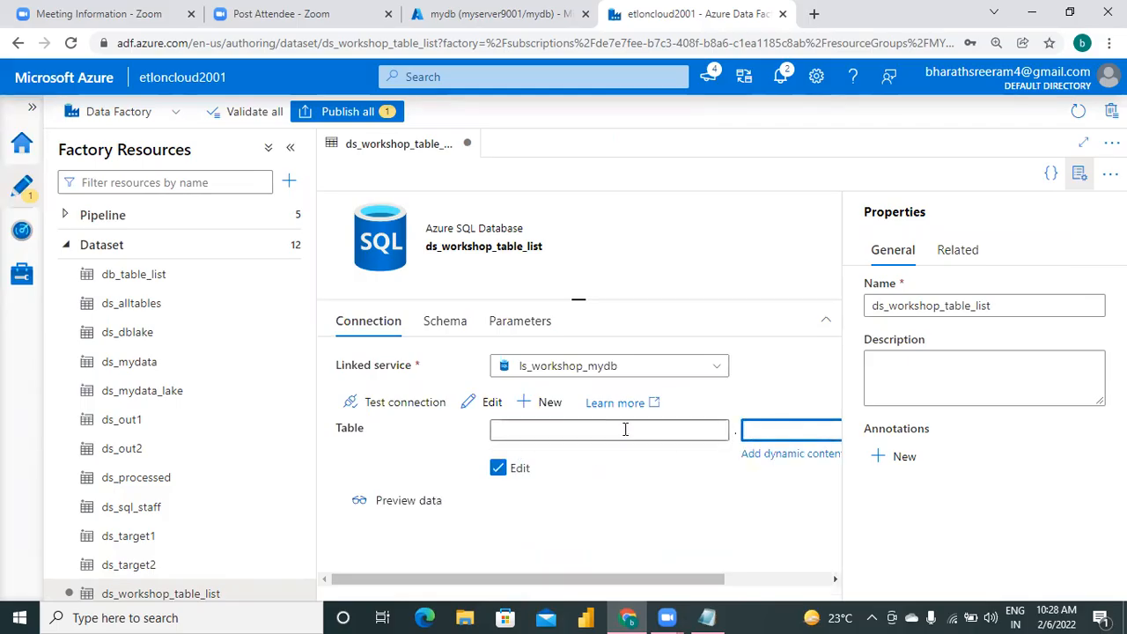
click(498, 468)
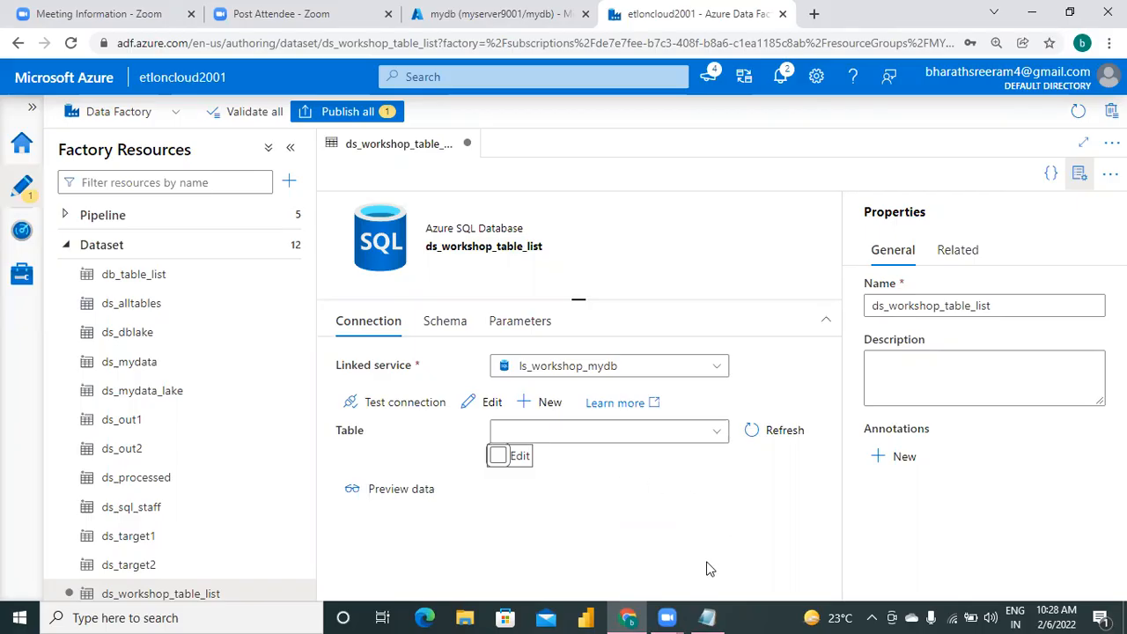
Switch to the Notepad notes and add "[ leave the table name blank ]" under the STEP4 dataset instruction.
click(707, 617)
click(817, 414)
key(Return)
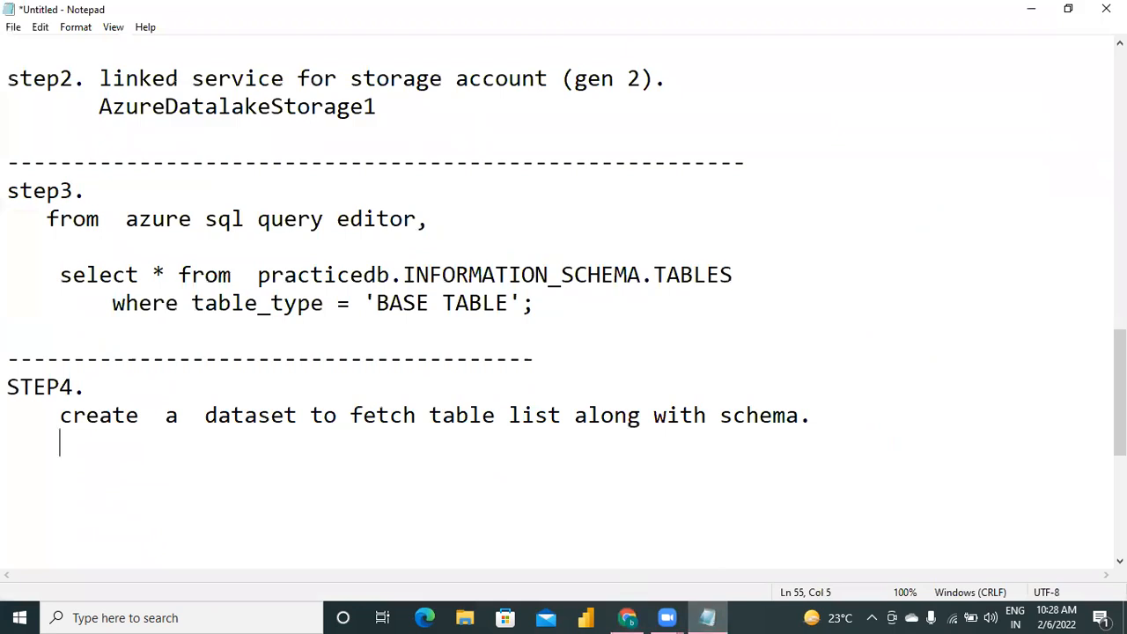
text([)
key(BackSpace)
key(BackSpace)
text(leave )
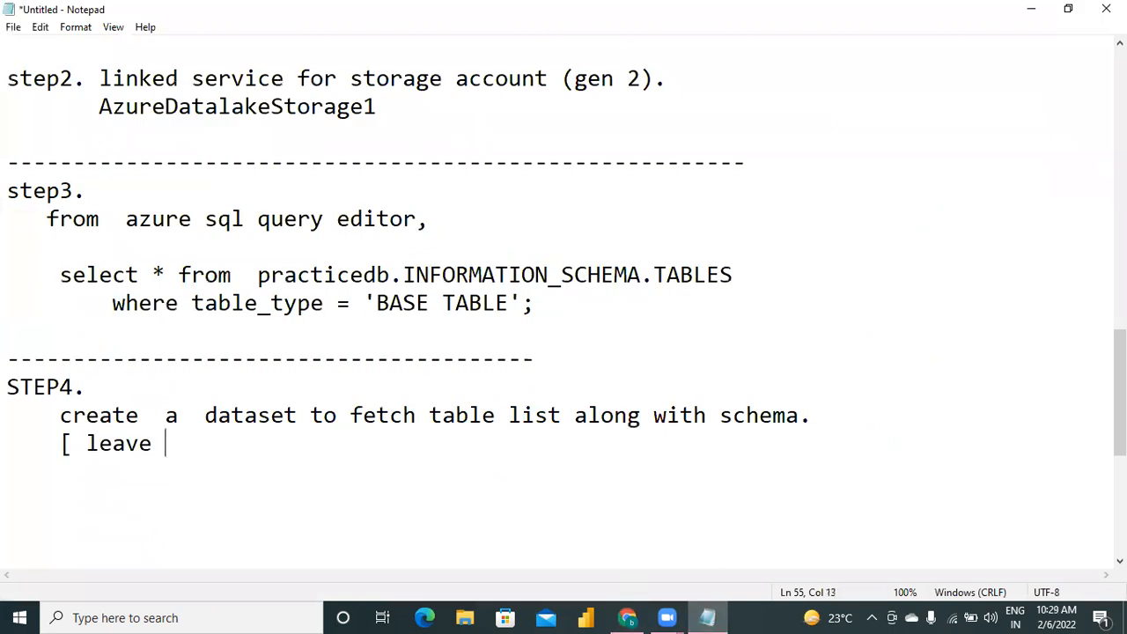
text(the table )
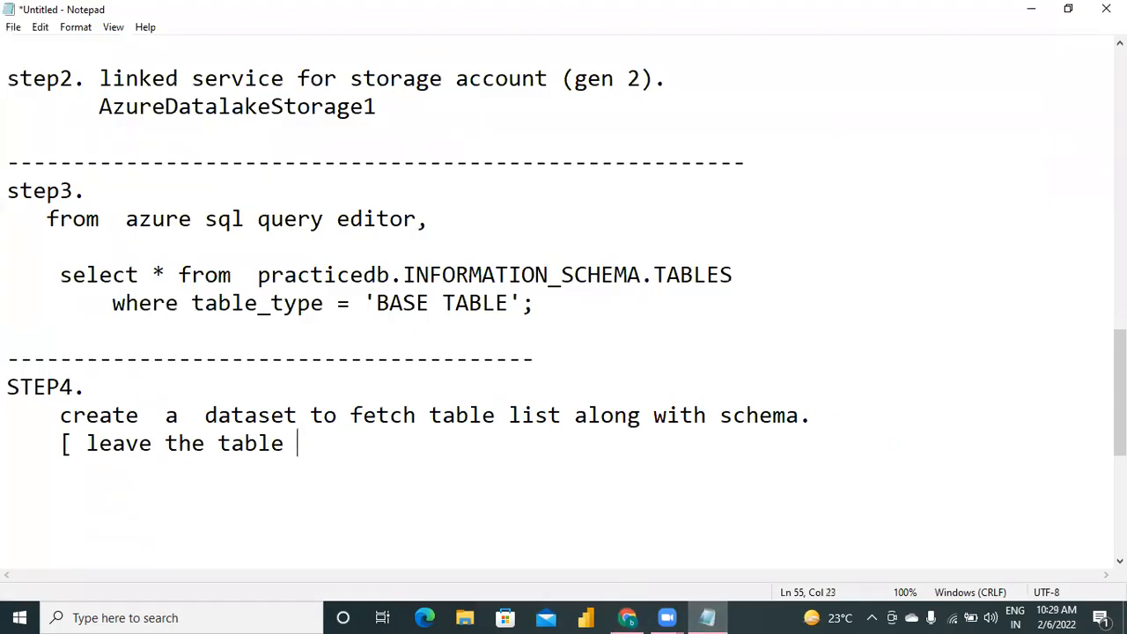
text(name bl)
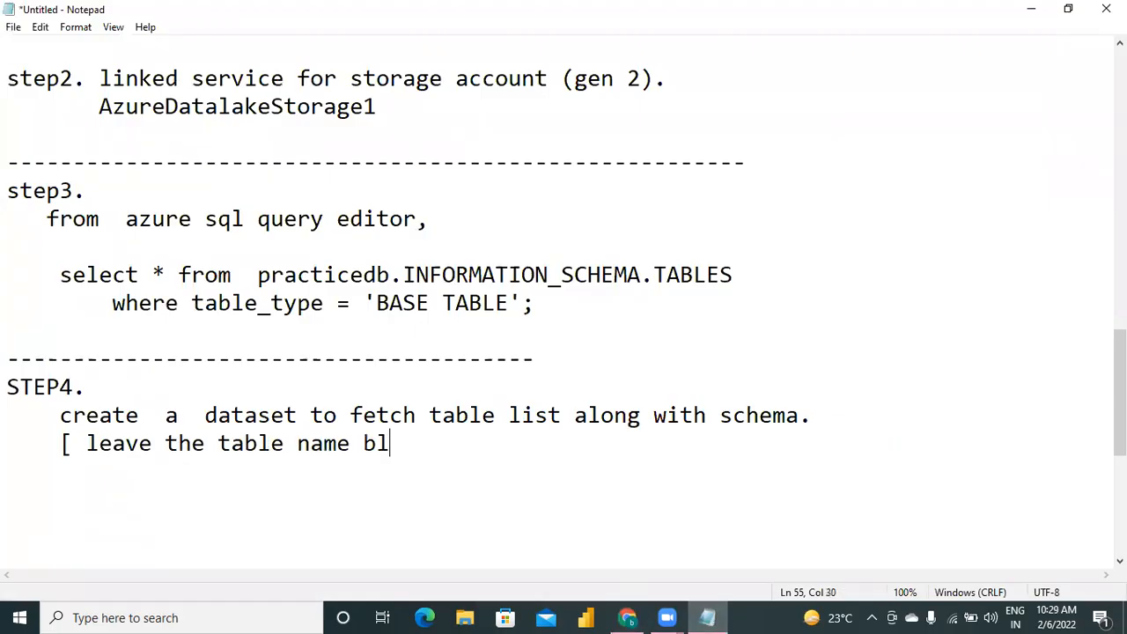
text(cnk ])
key(Return)
key(Return)
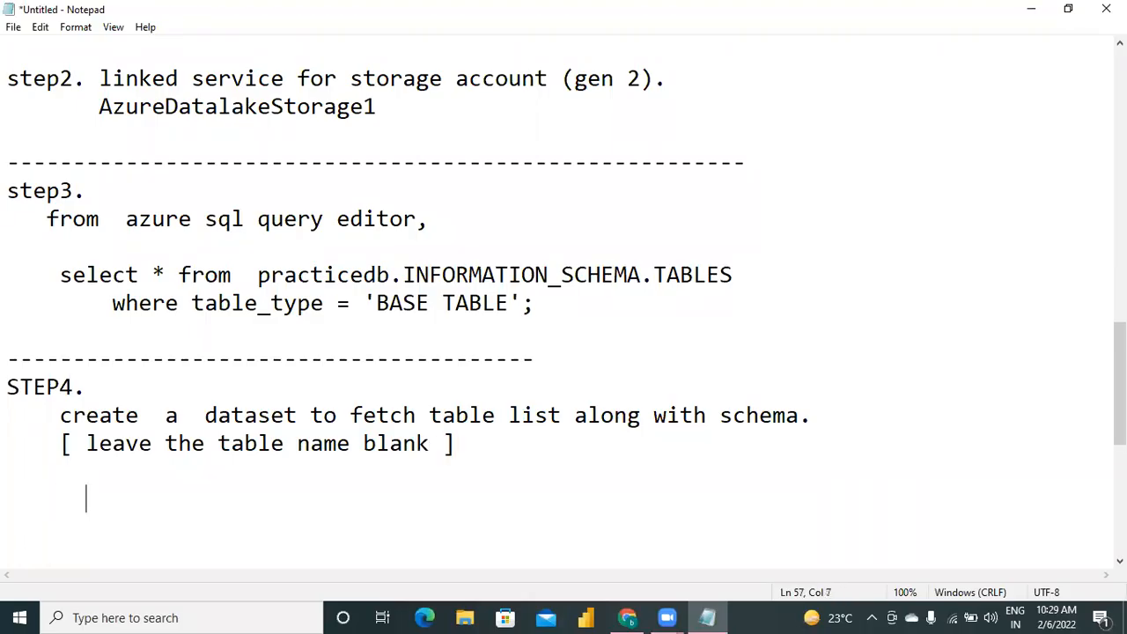
Record the dataset name ds_workshop_table_list under STEP4 in the notes and close the section with a dashed line.
click(627, 618)
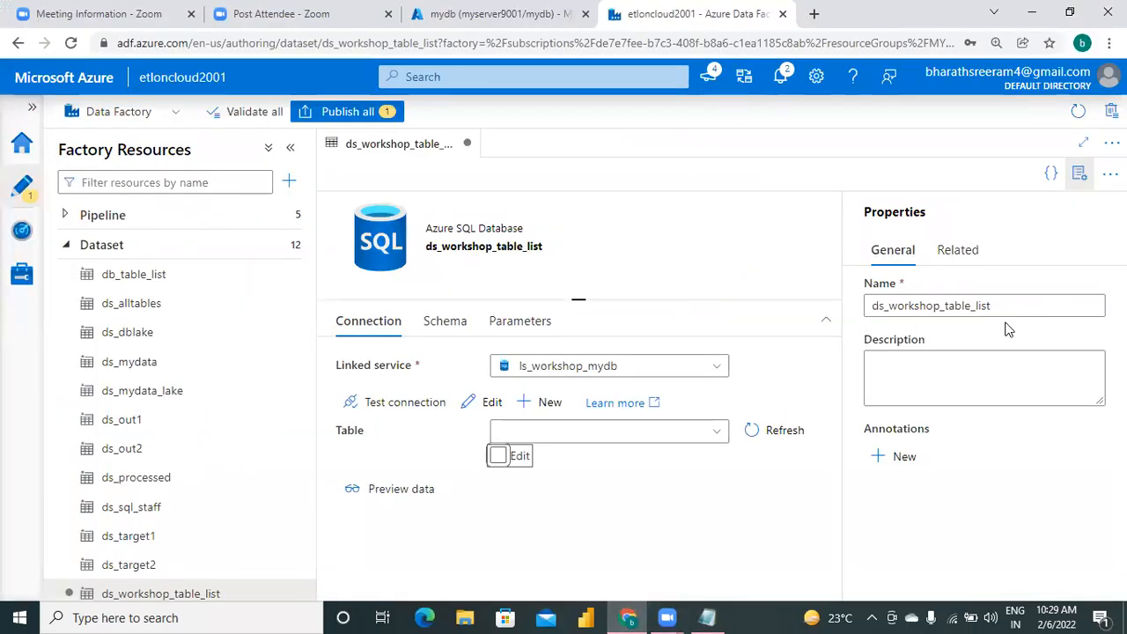
click(707, 617)
text(ds_work)
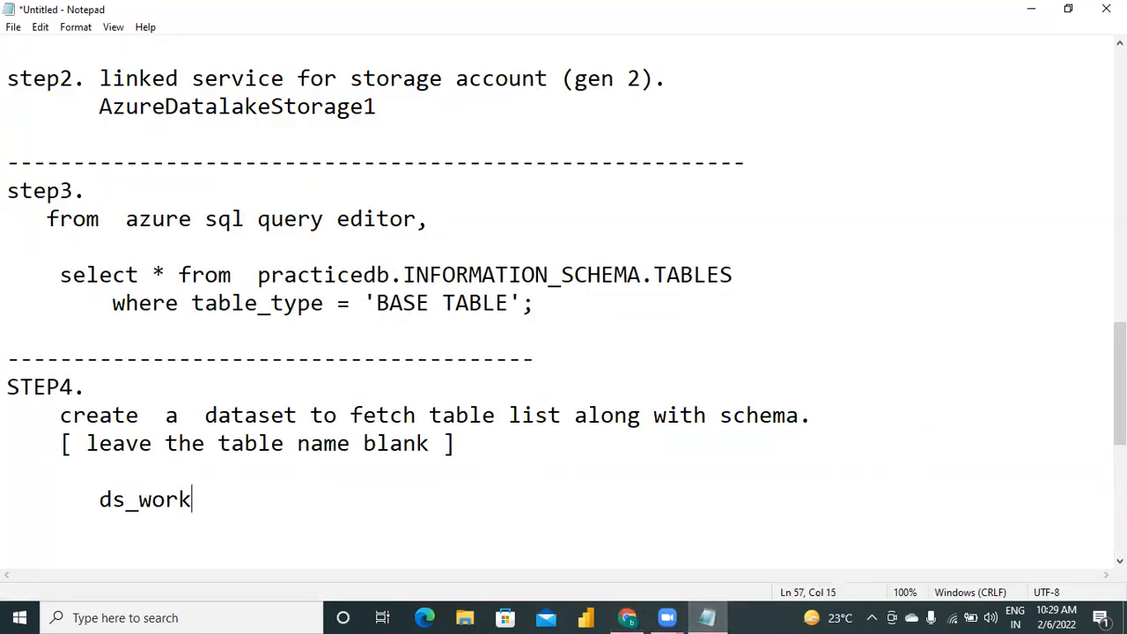
text(shop_t)
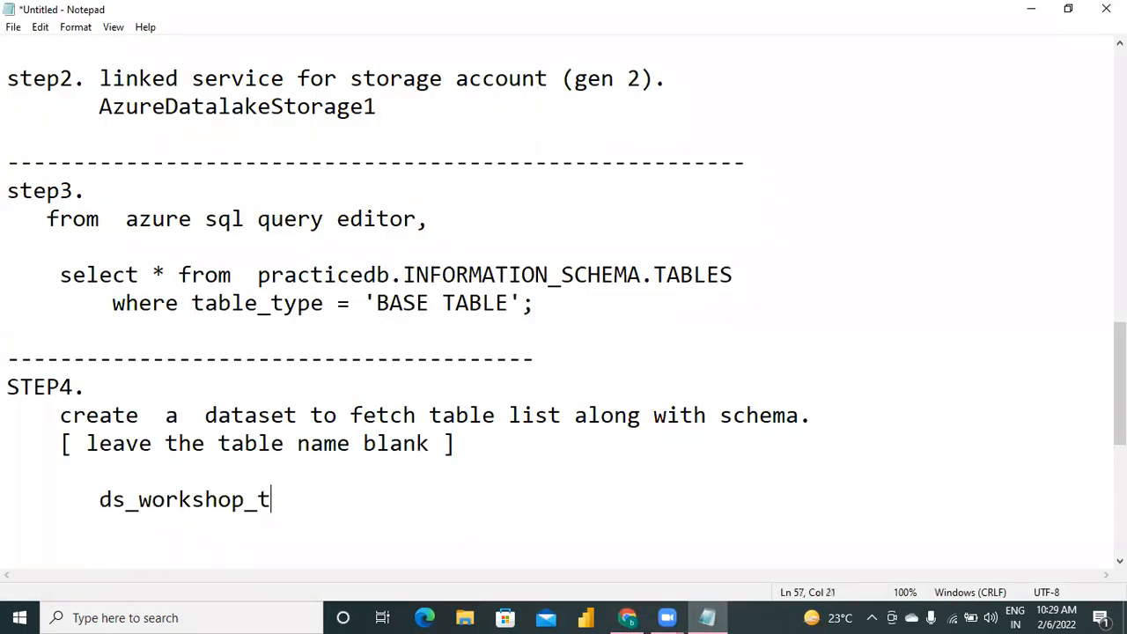
text(able_list)
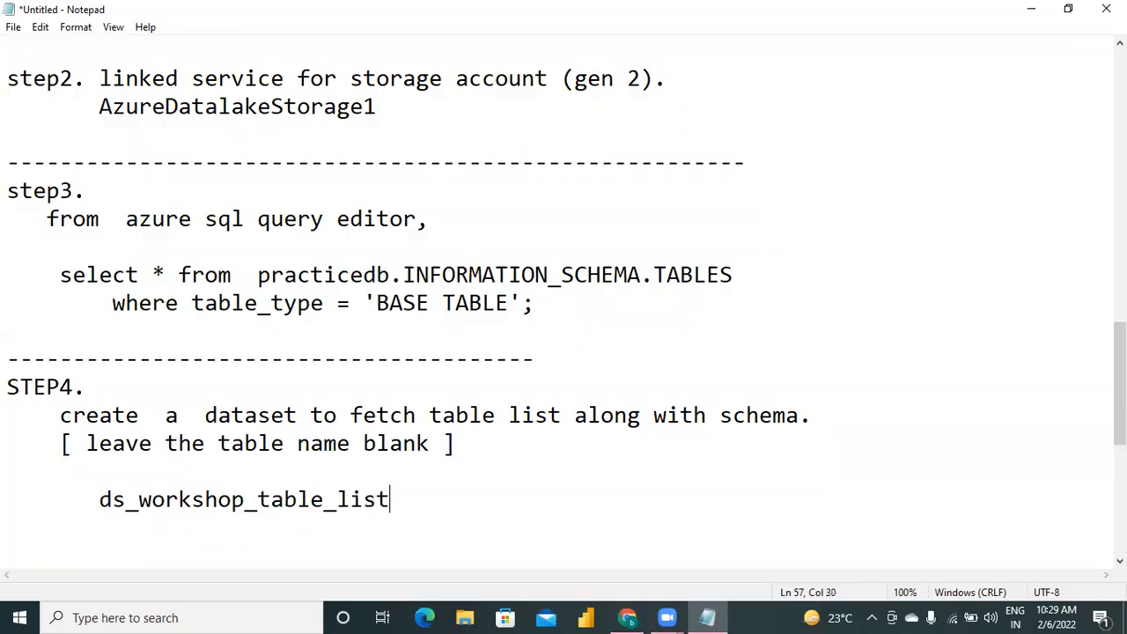
key(Return)
key(Return)
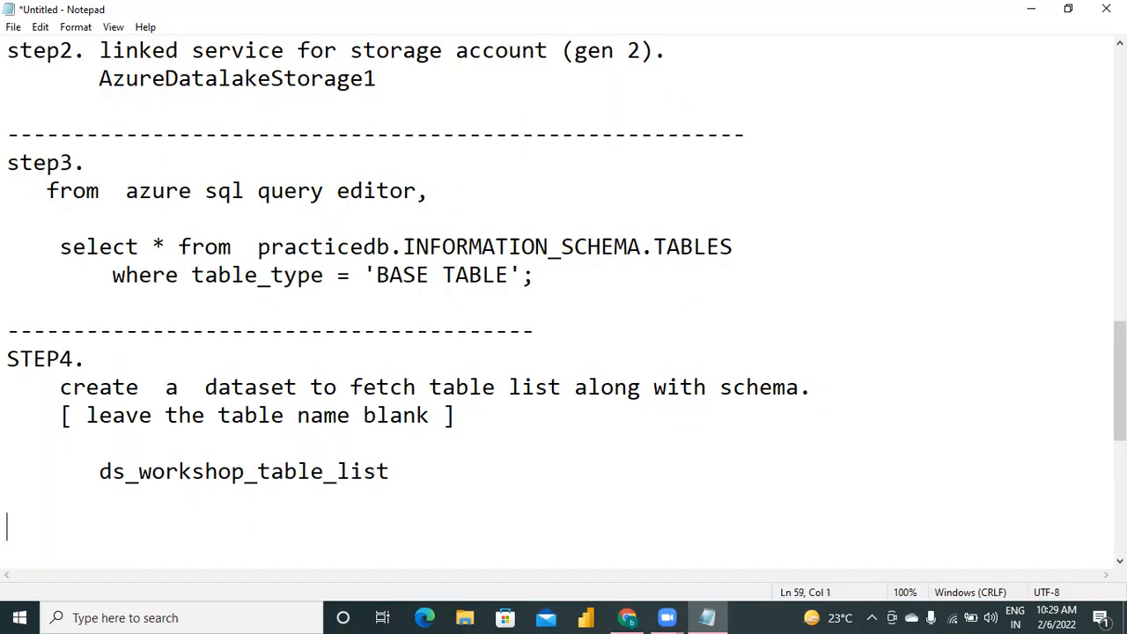
text(----------------------------------------)
Highlight the two-line INFORMATION_SCHEMA.TABLES query under step3 in the notes.
click(57, 248)
key(shift+Down)
key(shift+Down)
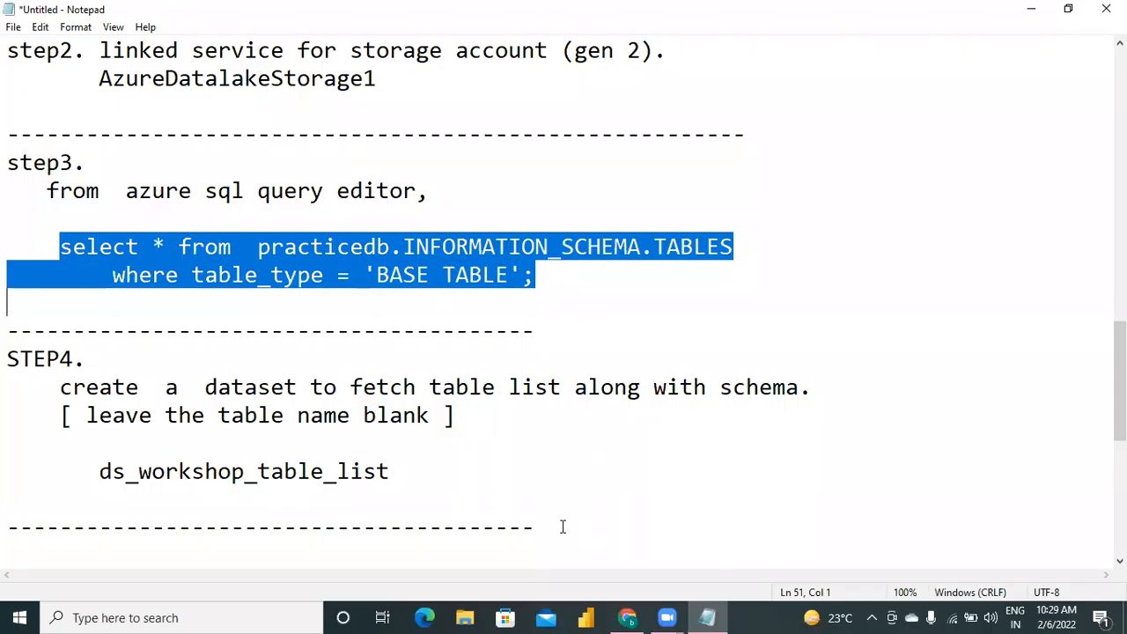
Add a "step5." section at the end of the notes reading "create a pipeline with lookup activity , to read data from query.".
key(ctrl+End)
text(step)
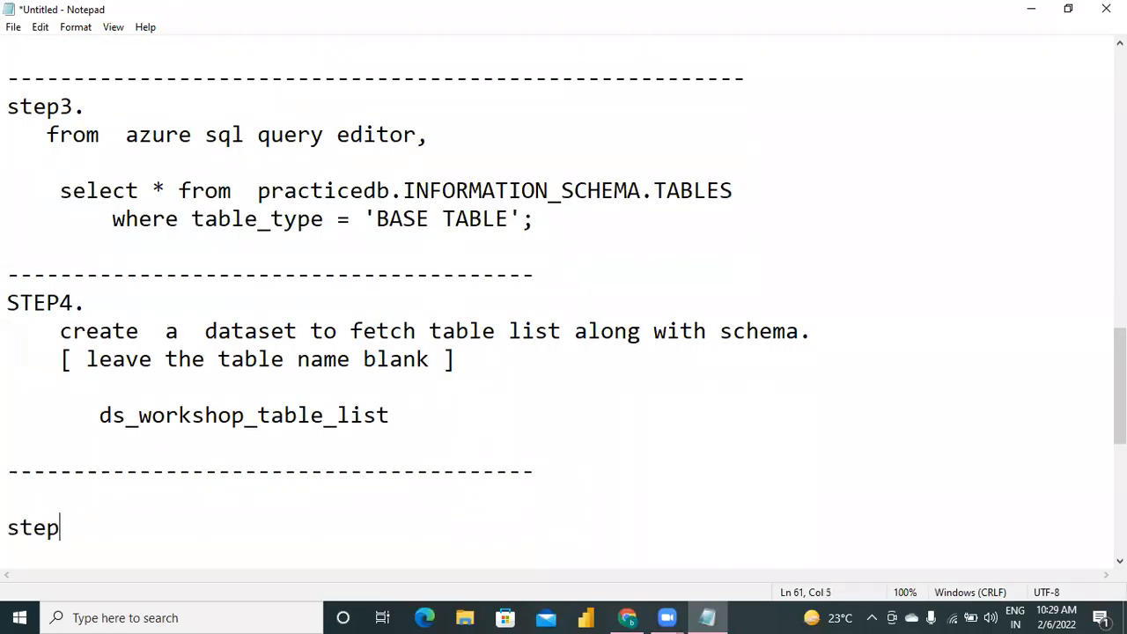
text(5.)
key(Return)
text(create a pipeline wi)
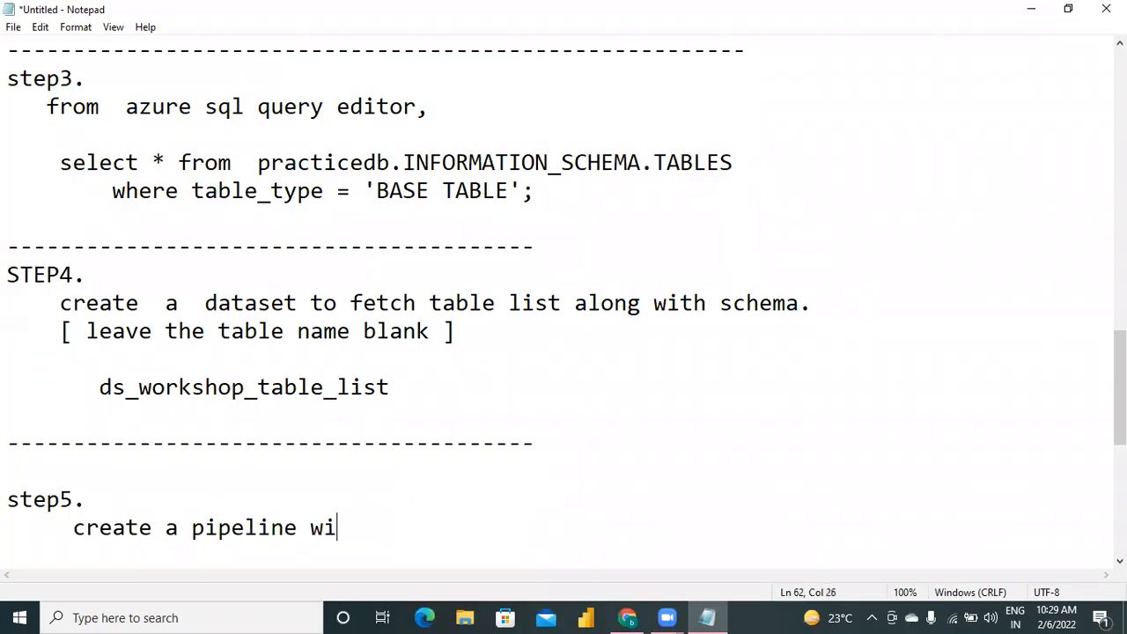
text(th look)
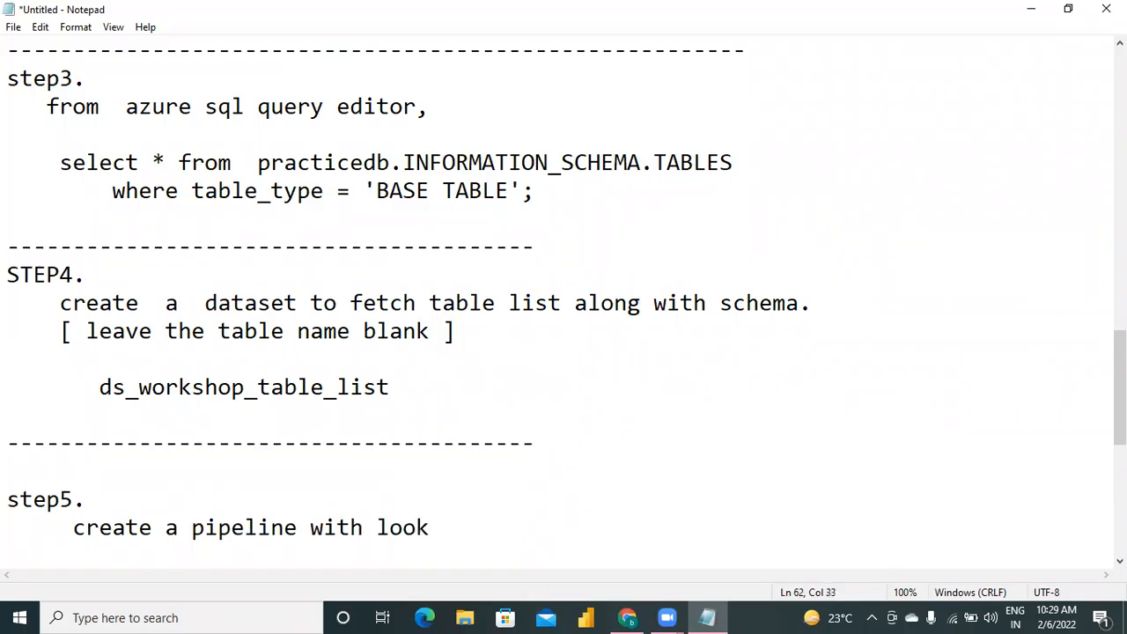
text(up activity , to)
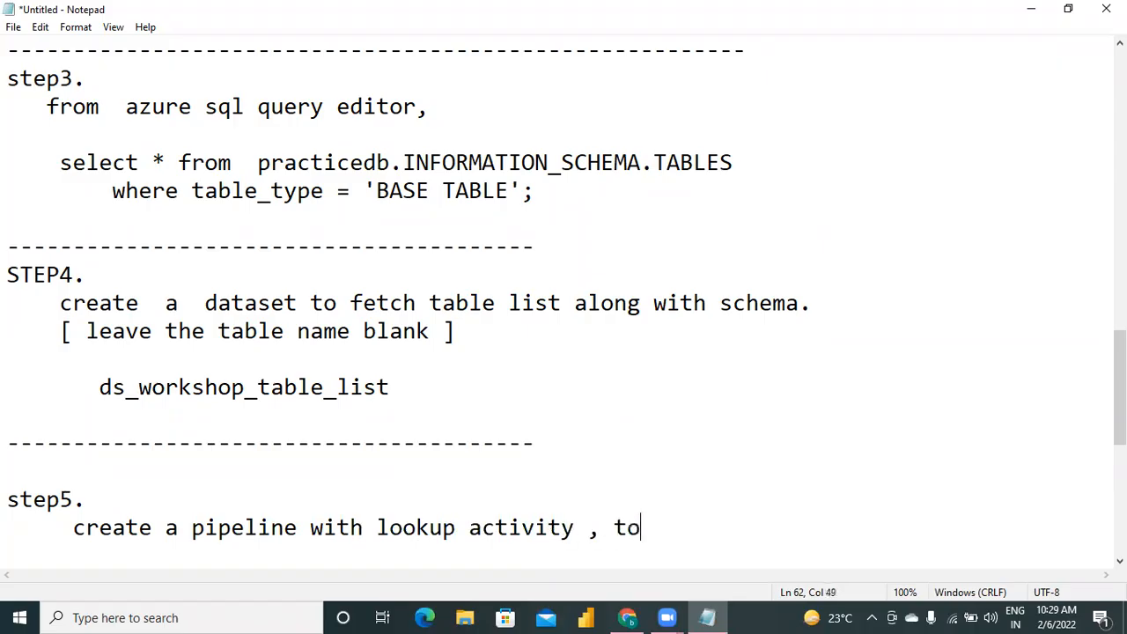
key(BackSpace)
text(o ready)
key(BackSpace)
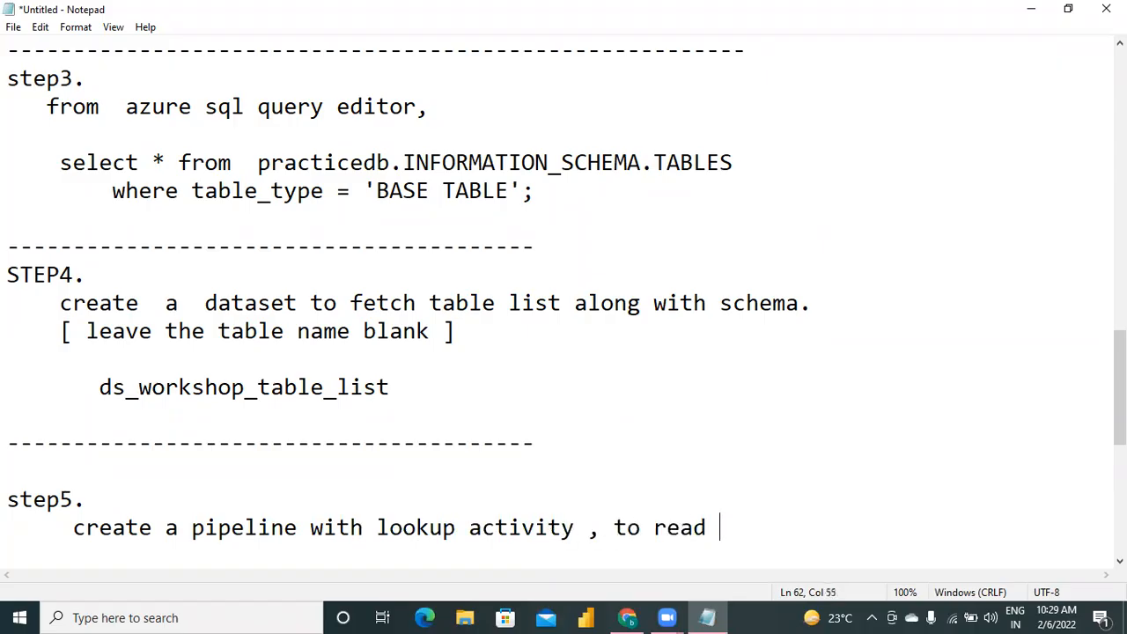
text(data f)
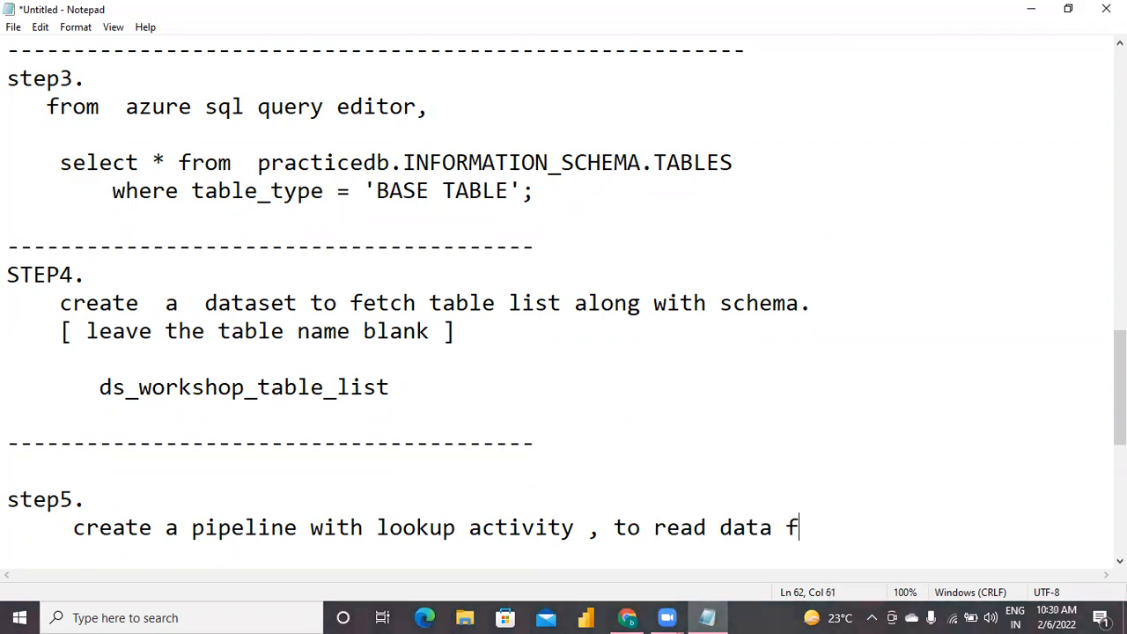
text(rom query.)
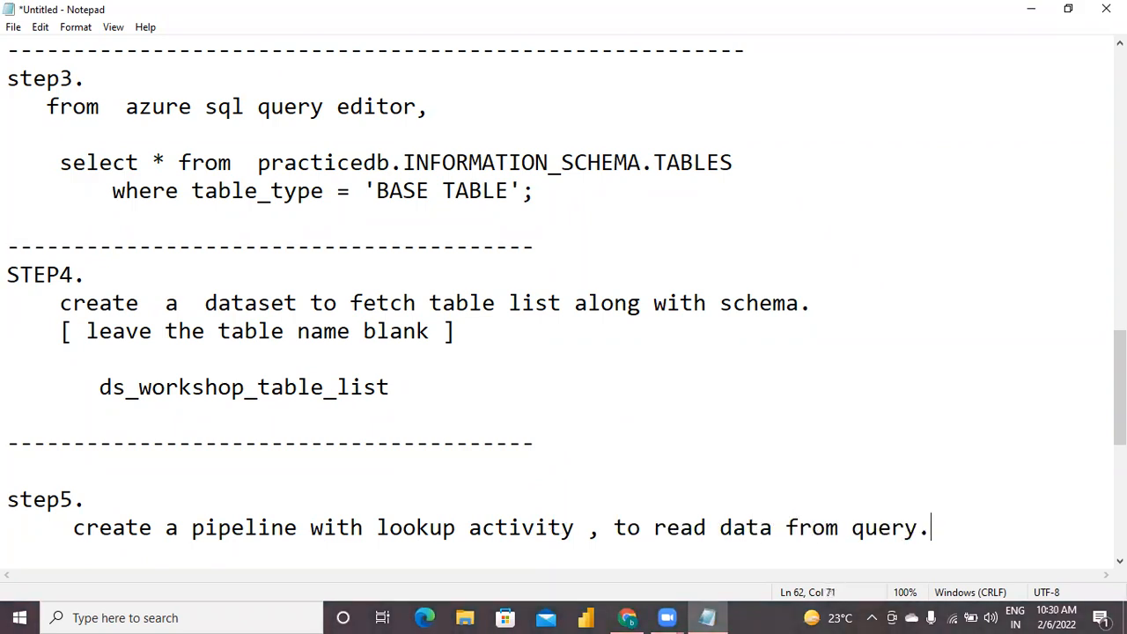
key(Return)
key(Return)
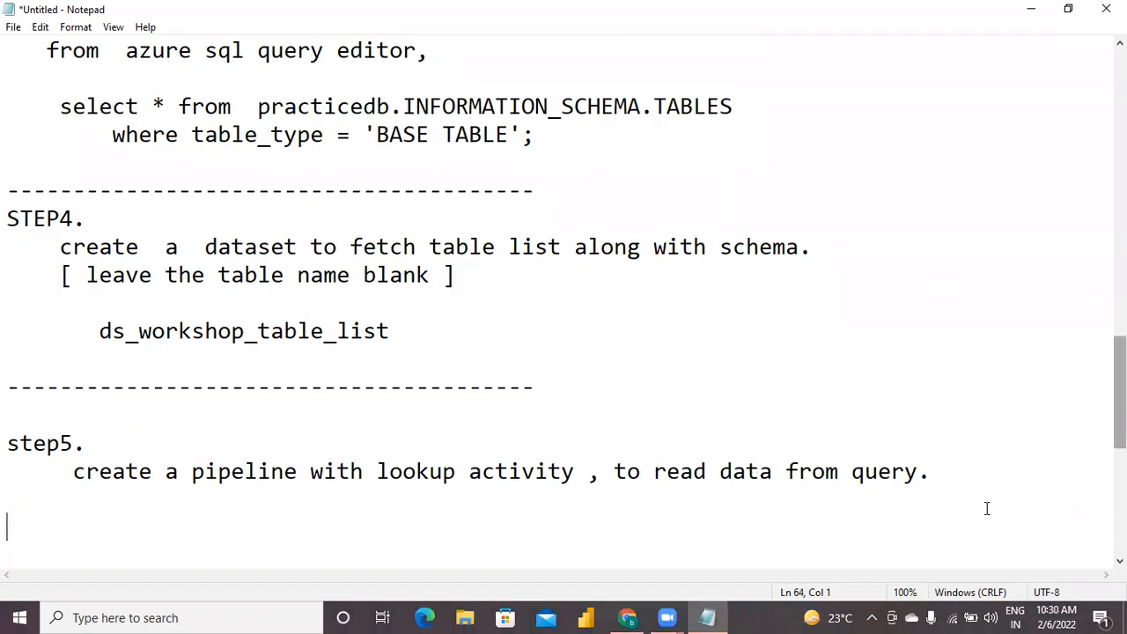
Append "(step3)." to the end of the step5 sentence in the notes.
click(938, 472)
text((step3).)
key(Return)
key(Return)
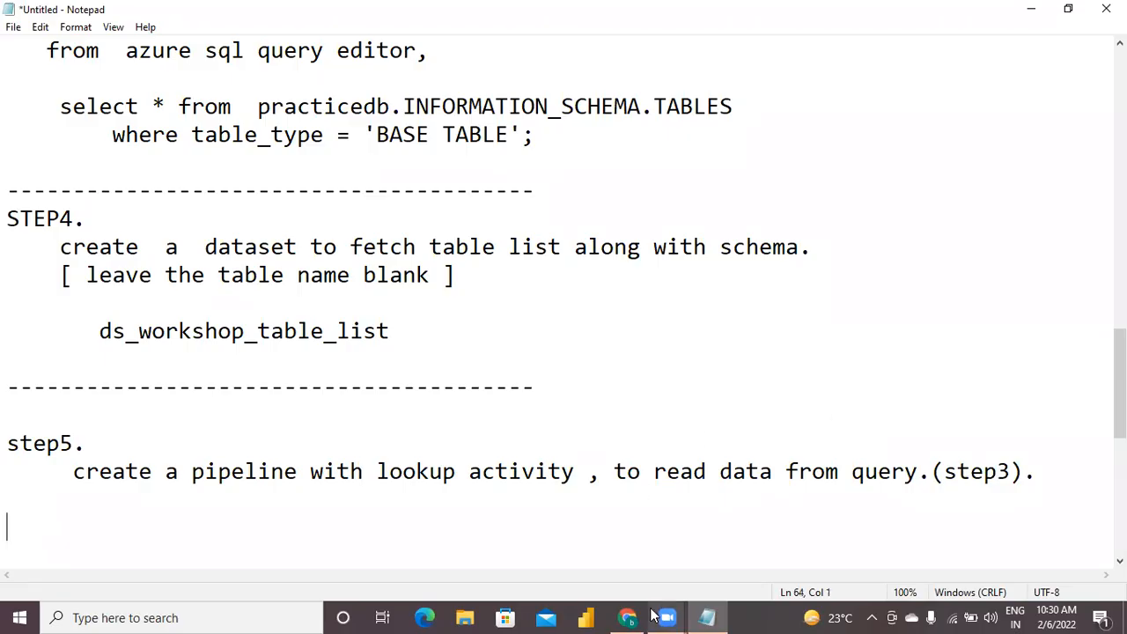
Switch back to Data Factory in the browser and create a new pipeline in the factory resources.
click(629, 617)
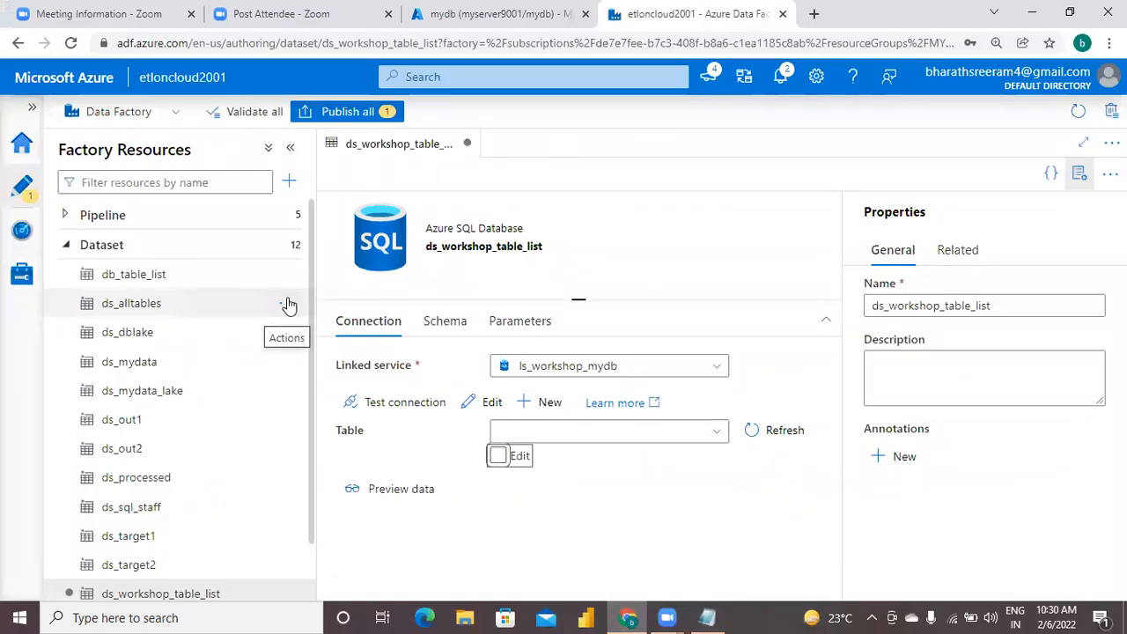
click(69, 215)
click(286, 215)
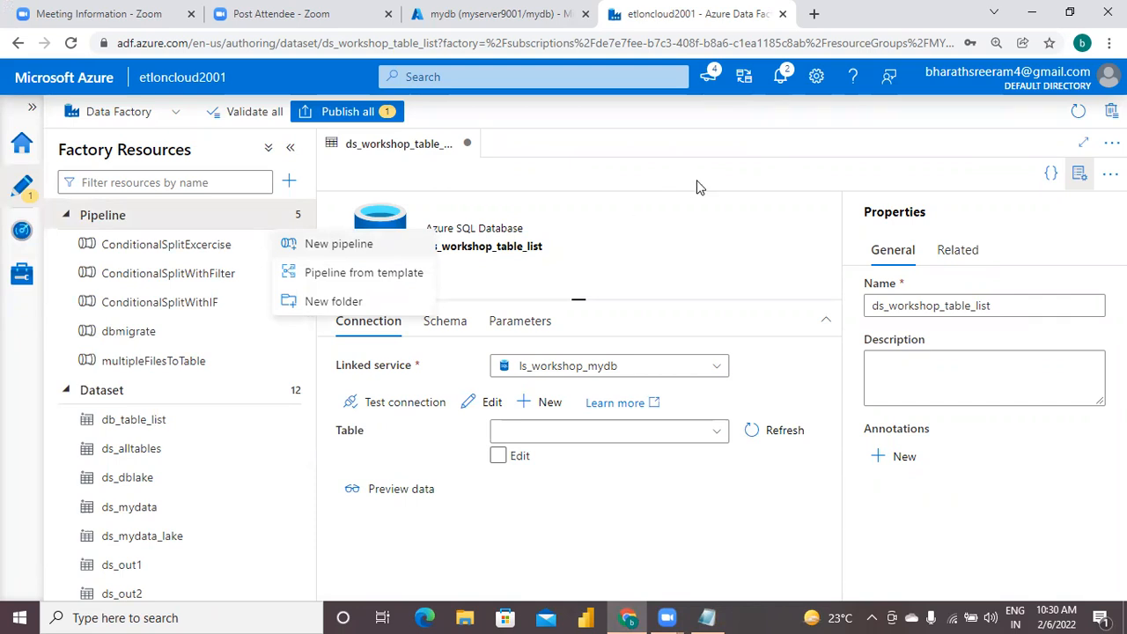
click(318, 253)
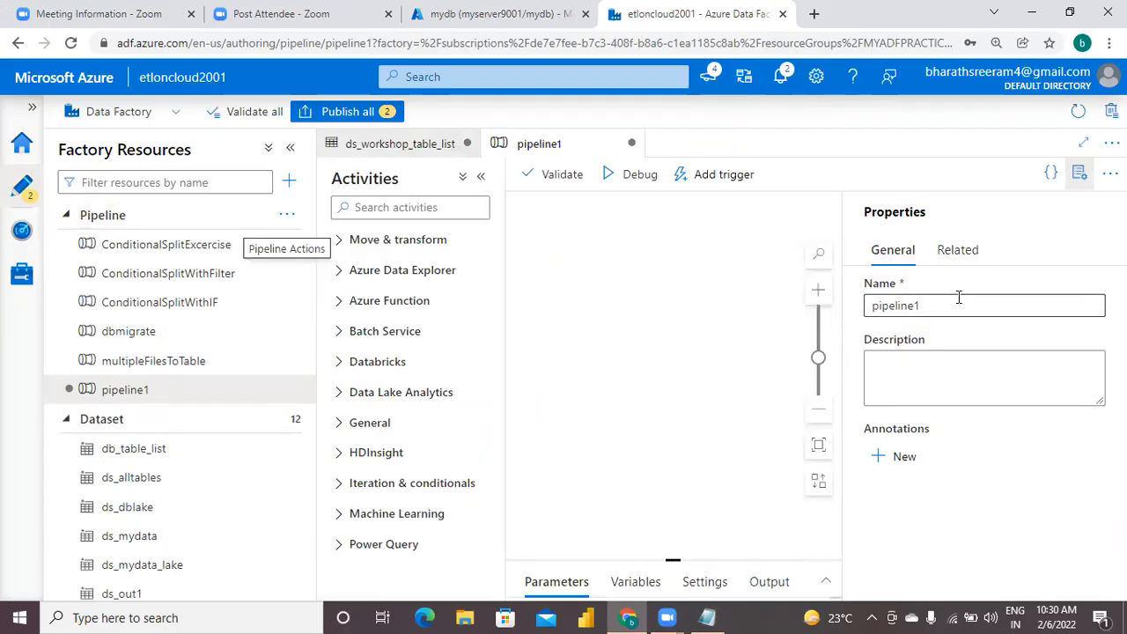
Name the new pipeline BulkLoadPipeline, then hide its properties to give the canvas and settings more room.
click(959, 304)
key(BackSpace)
key(BackSpace)
key(BackSpace)
key(BackSpace)
key(BackSpace)
key(BackSpace)
key(BackSpace)
key(BackSpace)
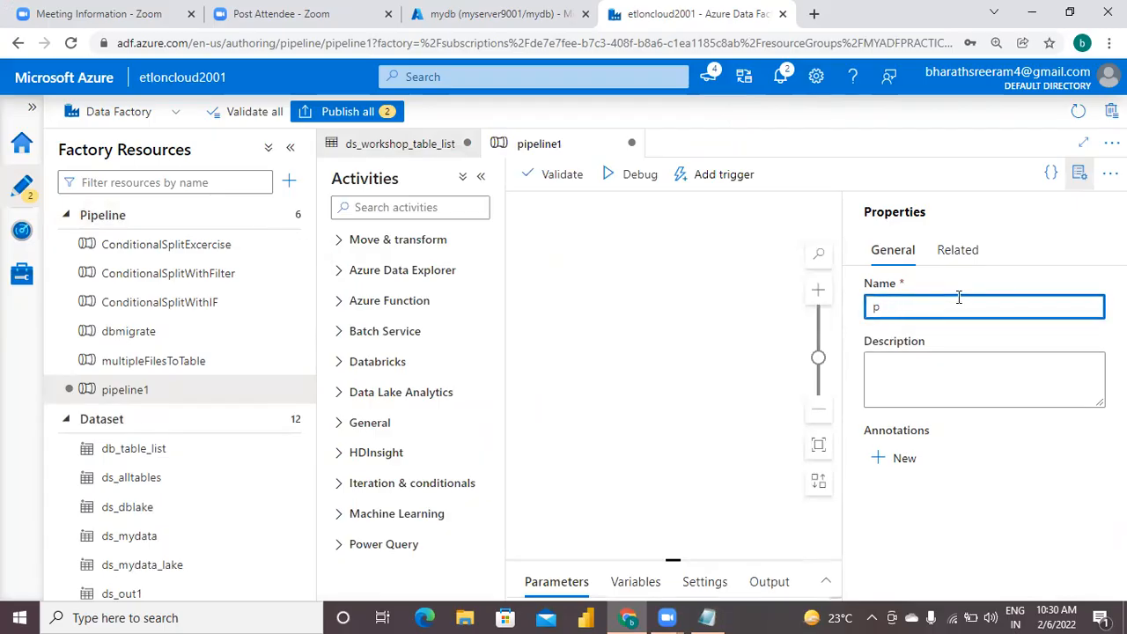
text(Bul)
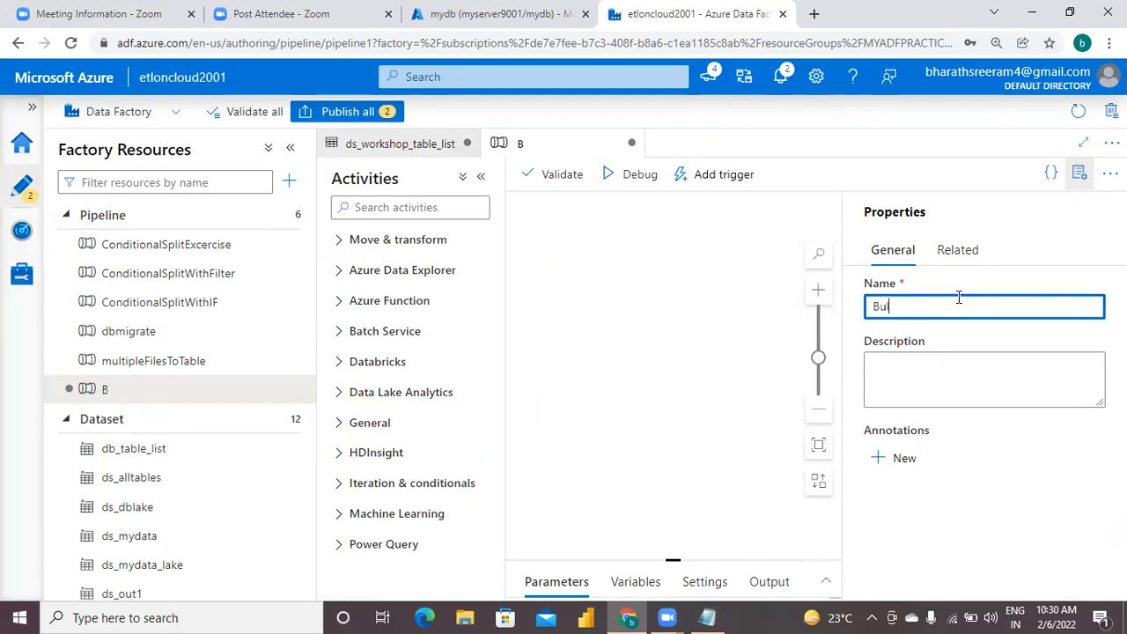
text(kLoad)
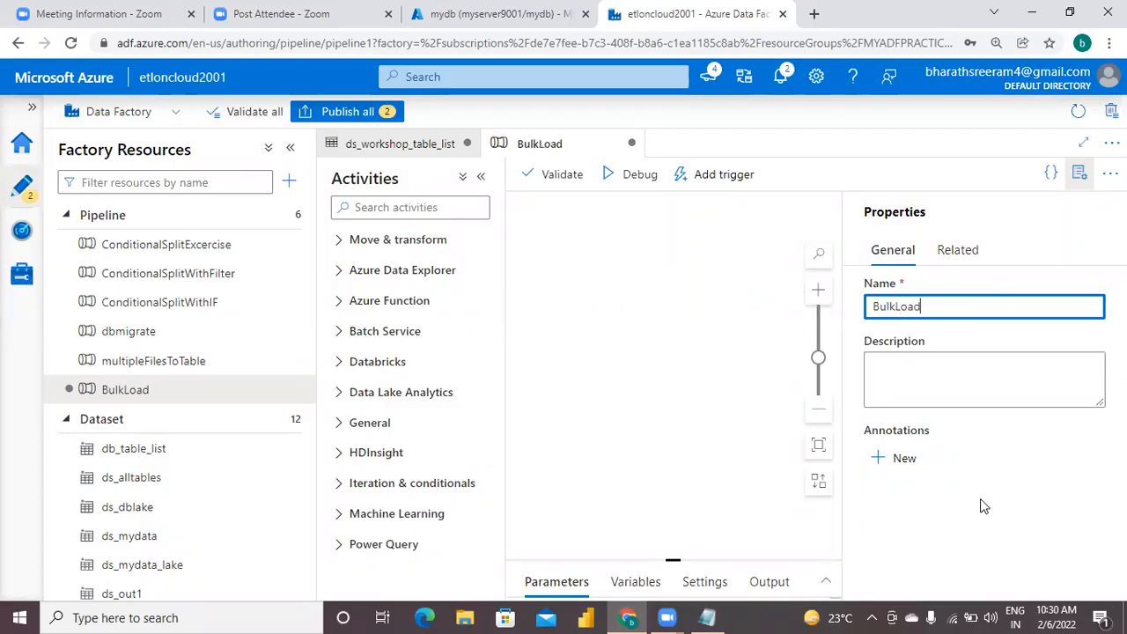
text(Pipeline)
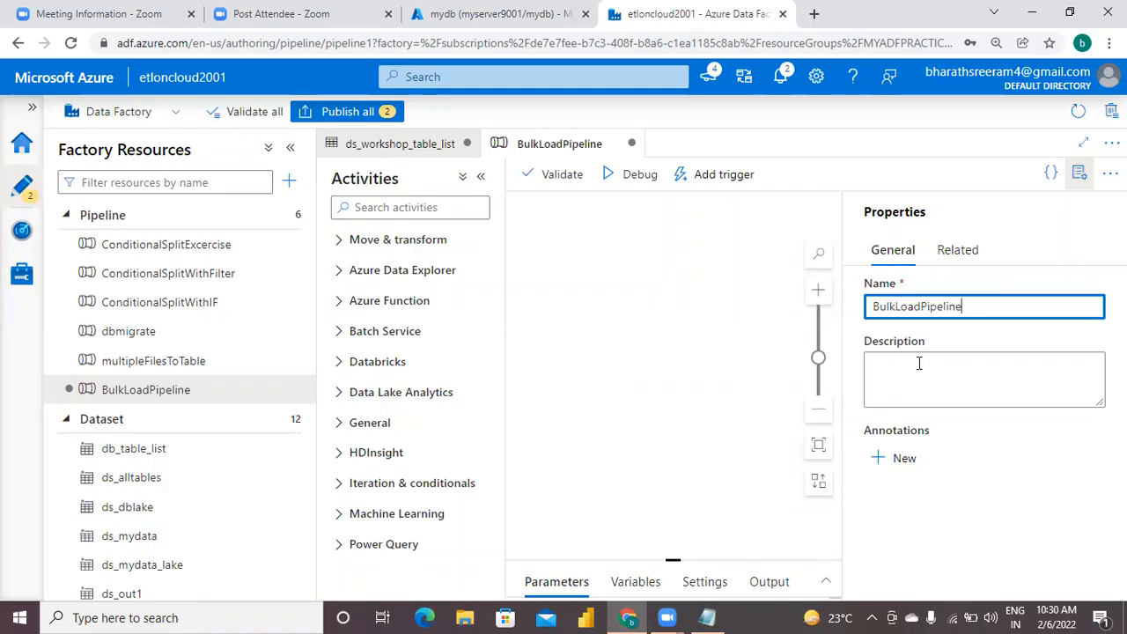
click(1079, 176)
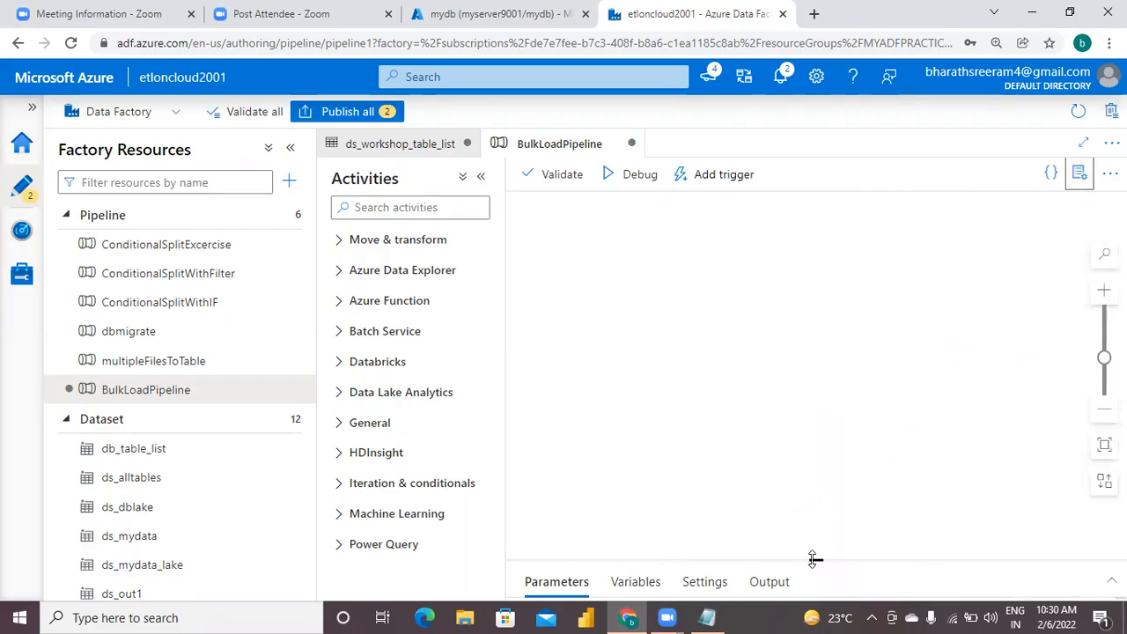
drag(816, 550, 810, 423)
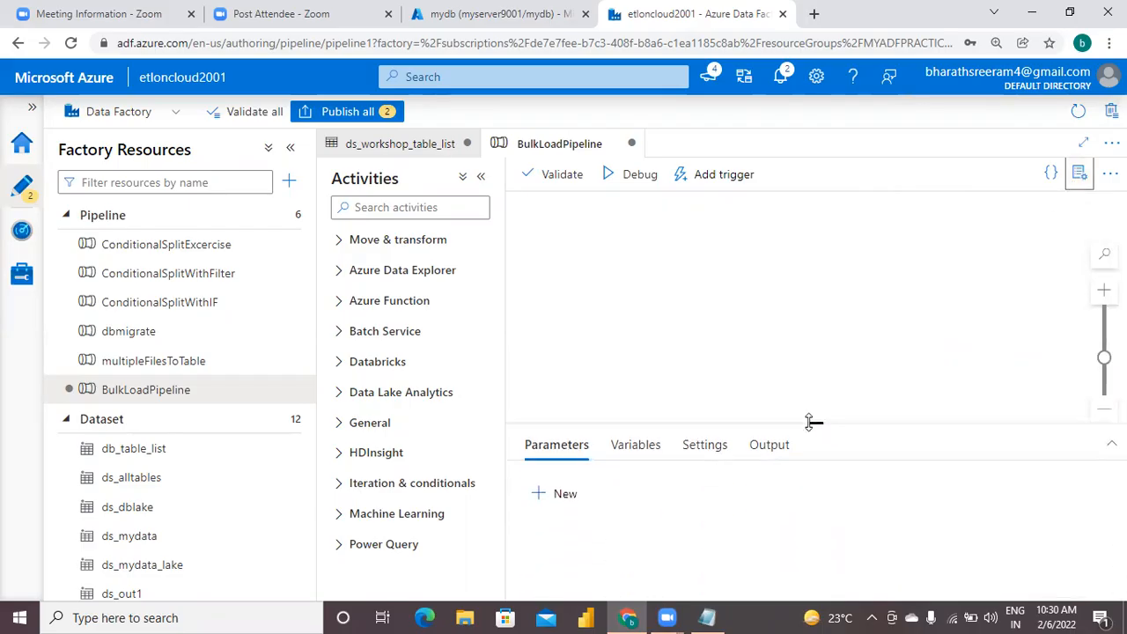
Find the Lookup activity by filtering the activities with "loo" and add it to the BulkLoadPipeline canvas.
click(384, 206)
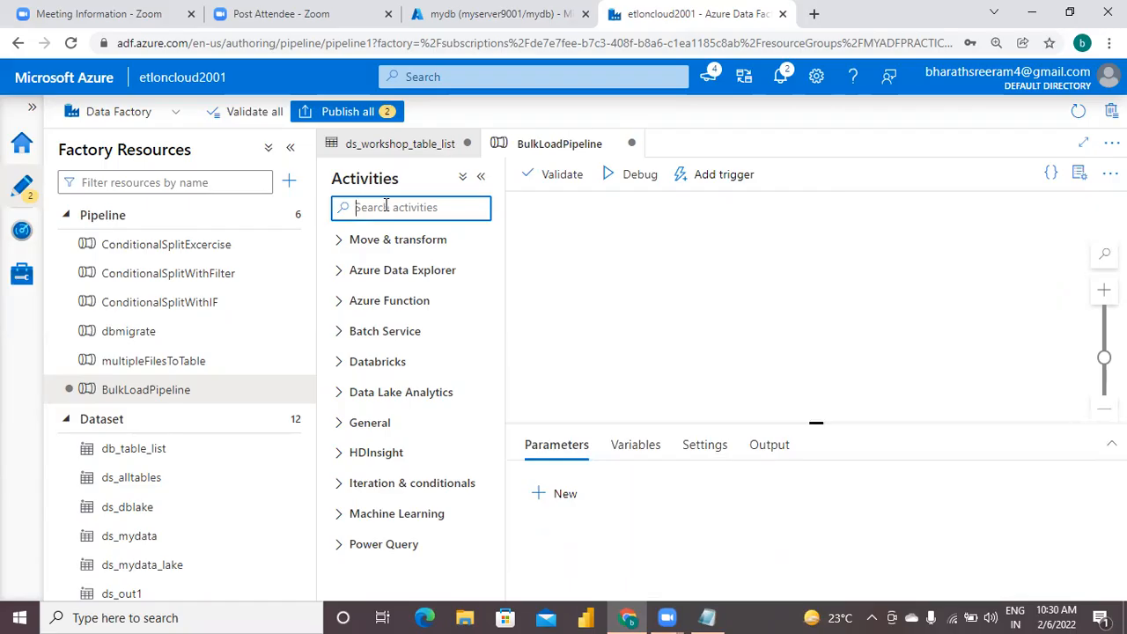
text(loo)
drag(374, 273, 614, 270)
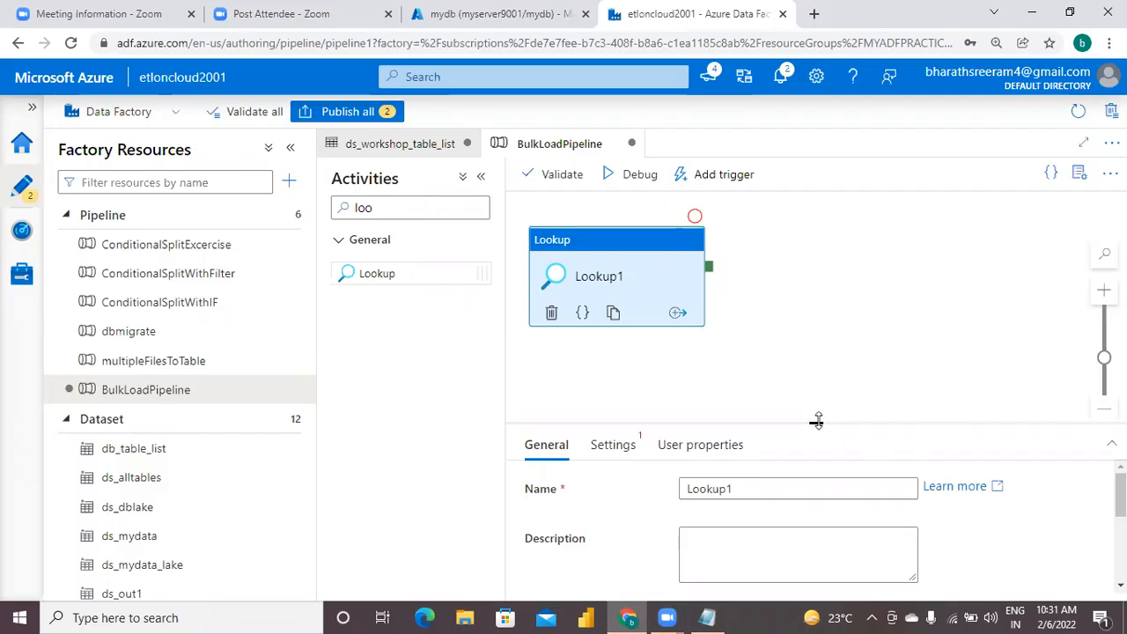
Set the Lookup activity's source dataset to ds_workshop_table_list.
drag(817, 421, 811, 359)
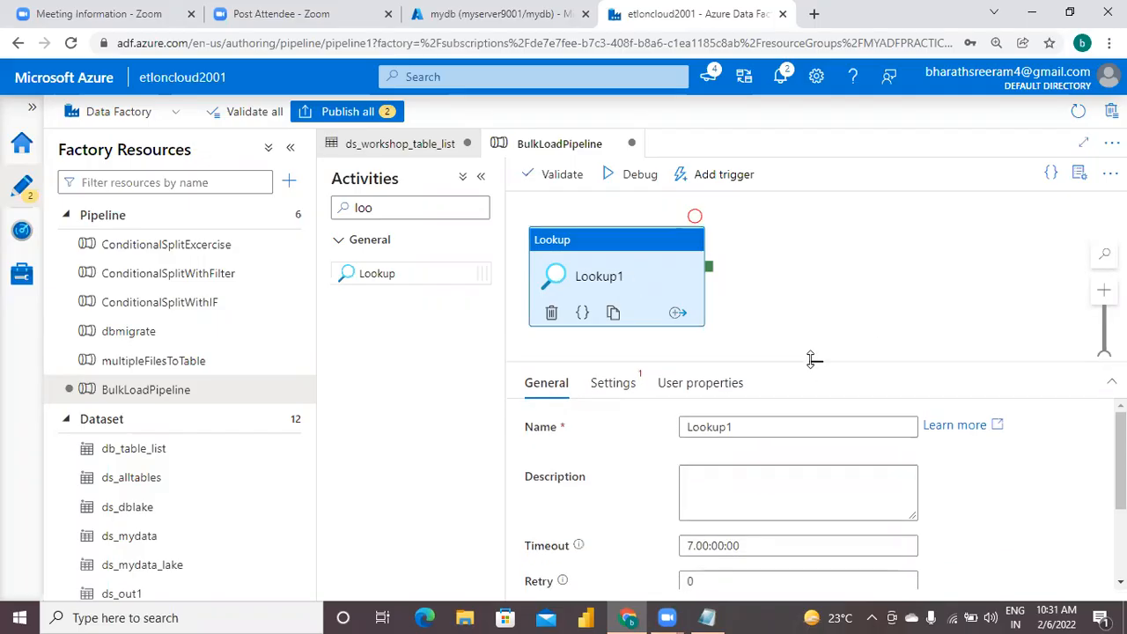
click(617, 384)
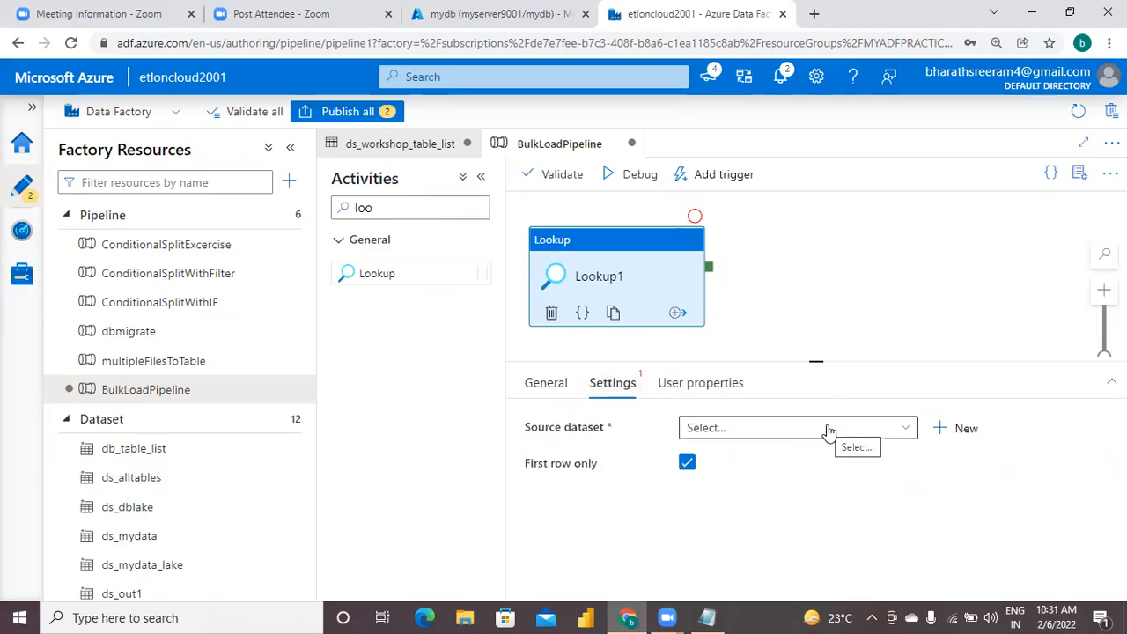
click(707, 617)
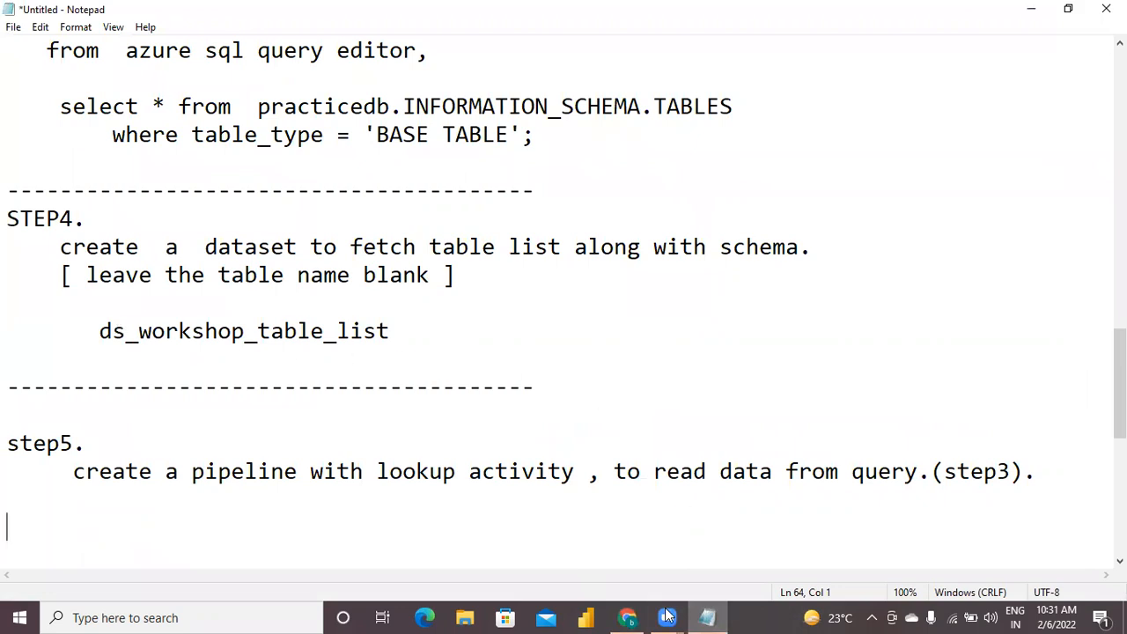
click(667, 615)
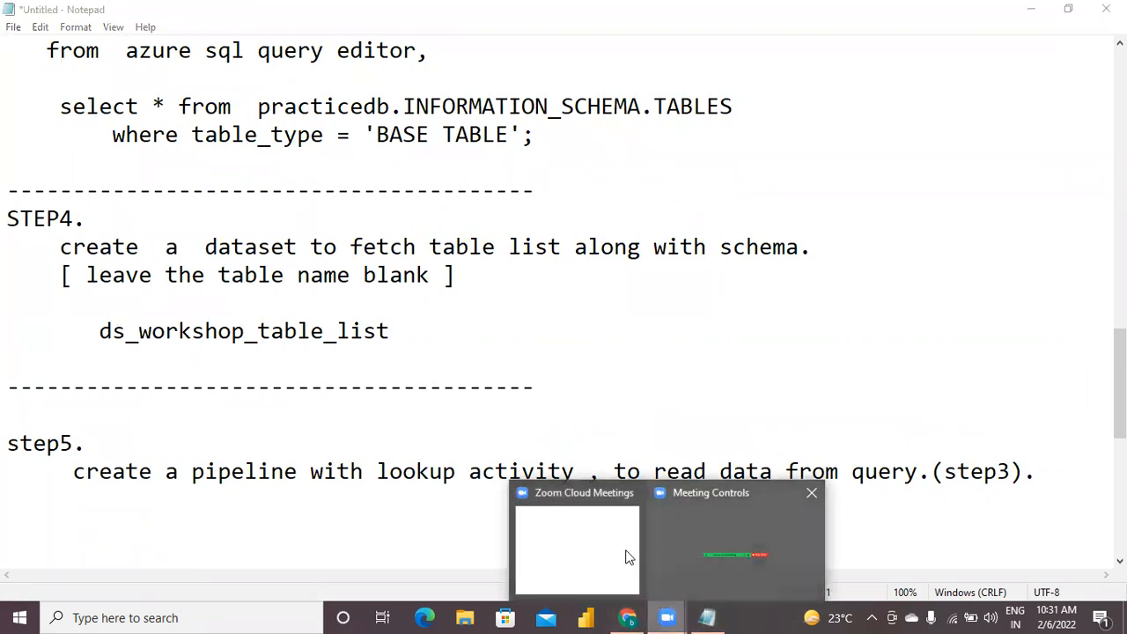
click(628, 617)
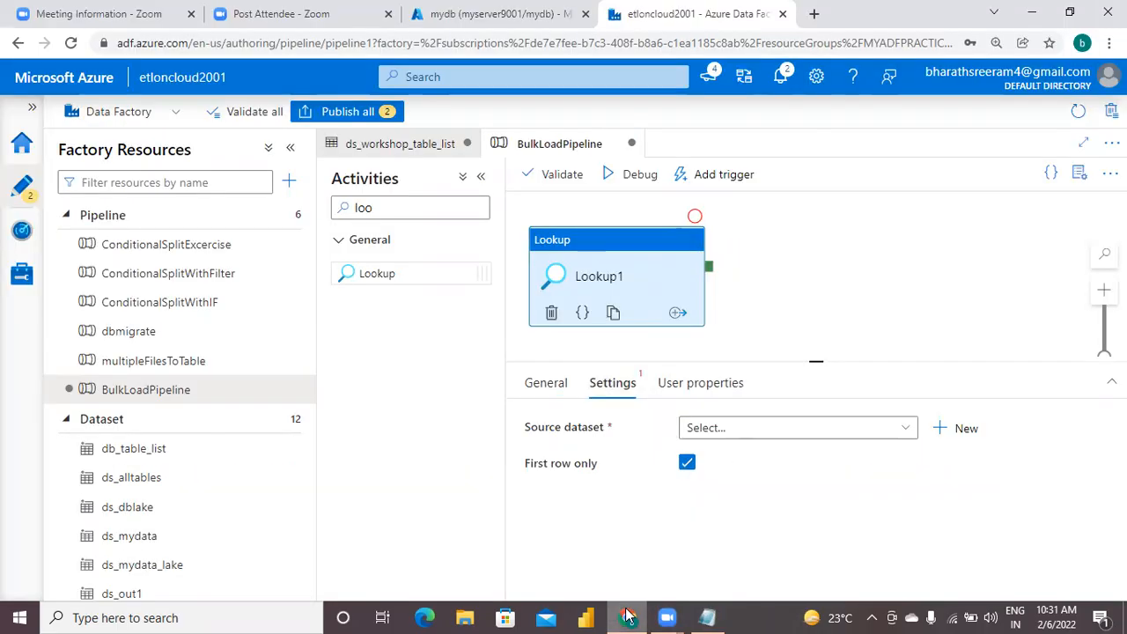
click(801, 428)
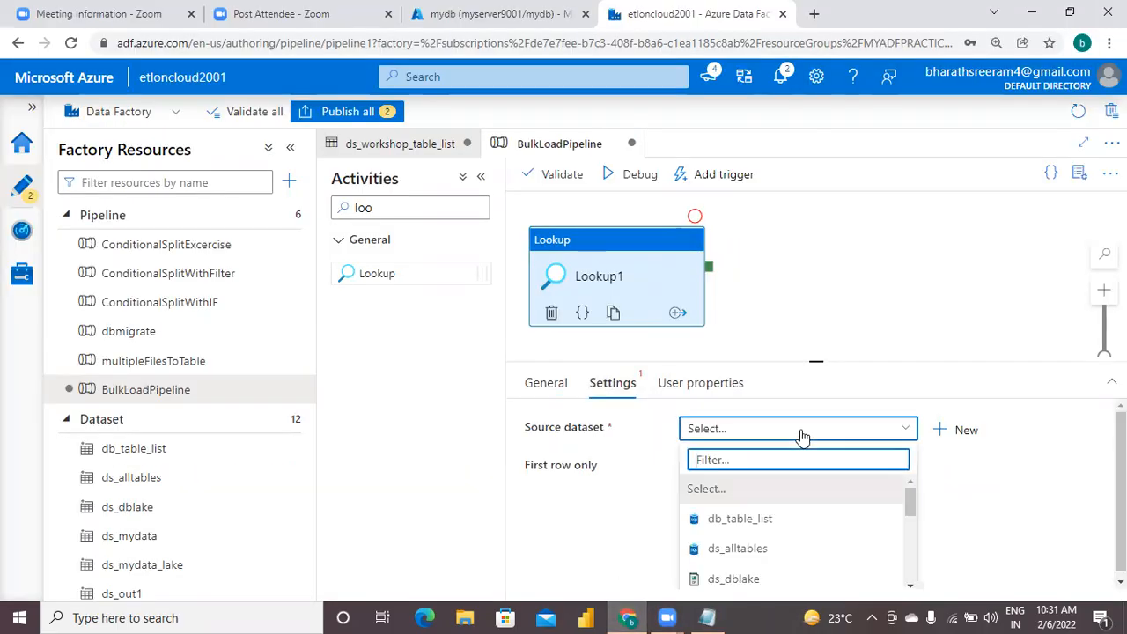
text(ds_wor)
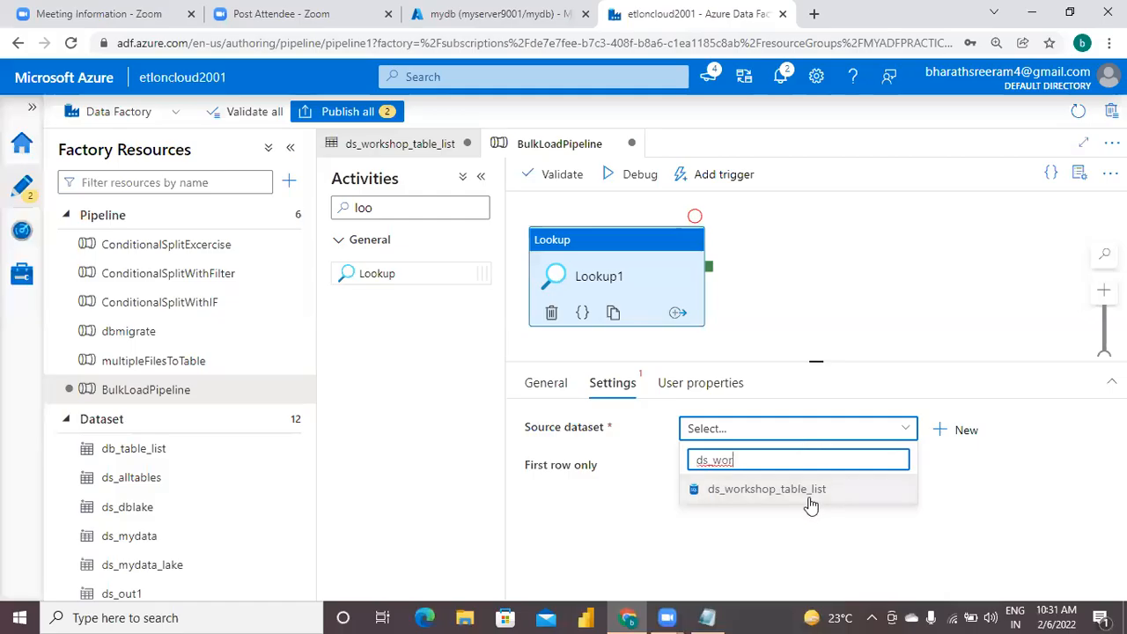
click(811, 498)
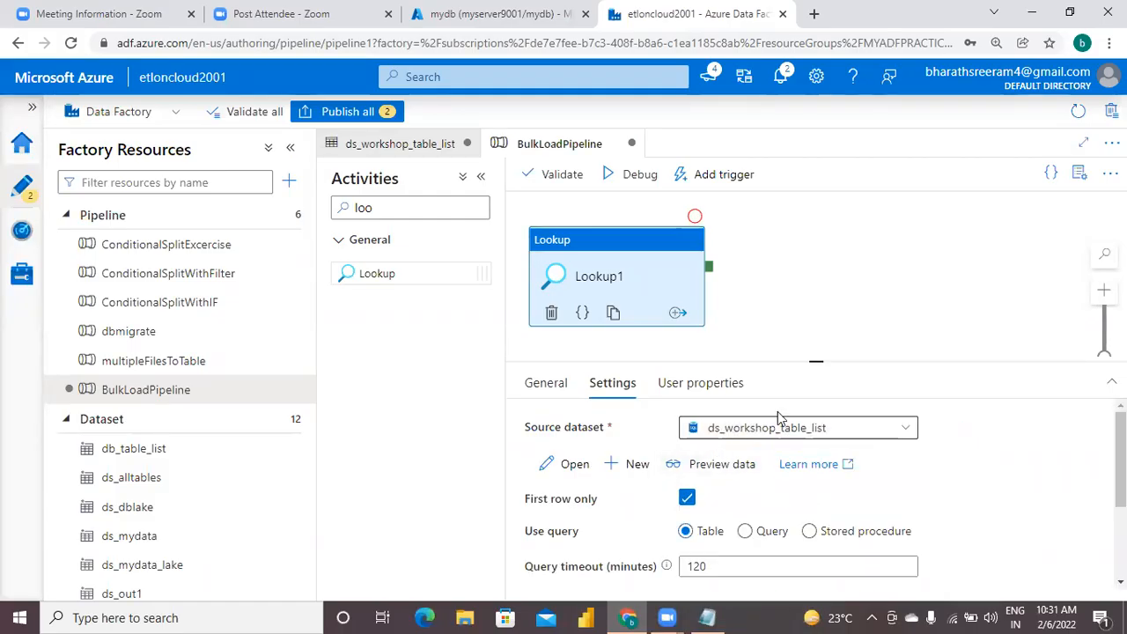
Make the Lookup activity read from a query instead of a table, ready for the query text.
drag(815, 357, 813, 227)
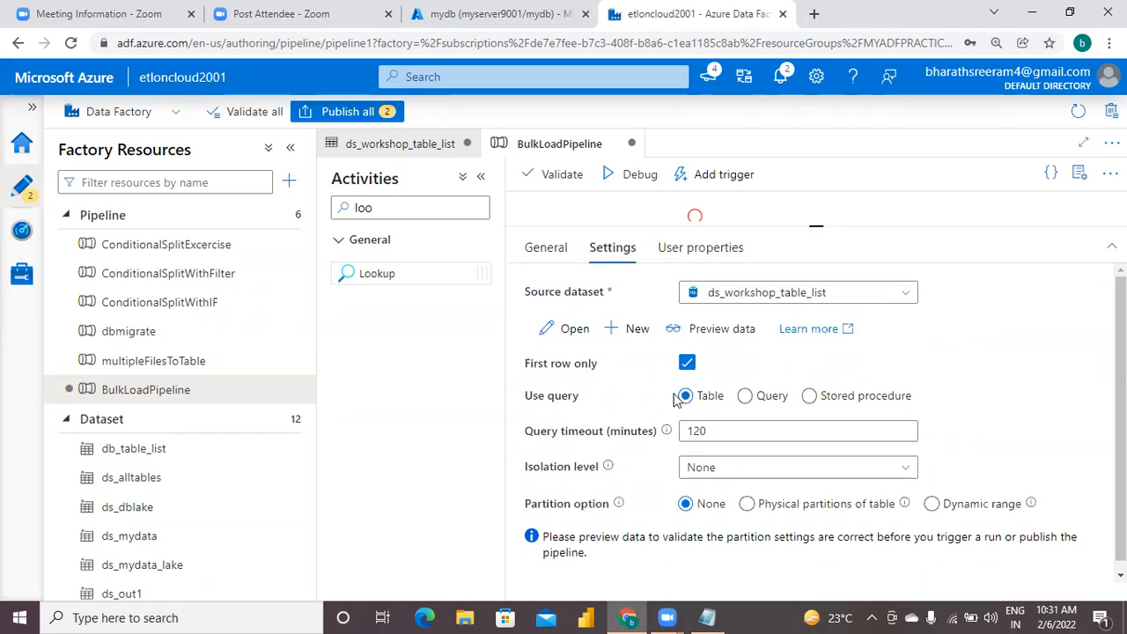
click(744, 397)
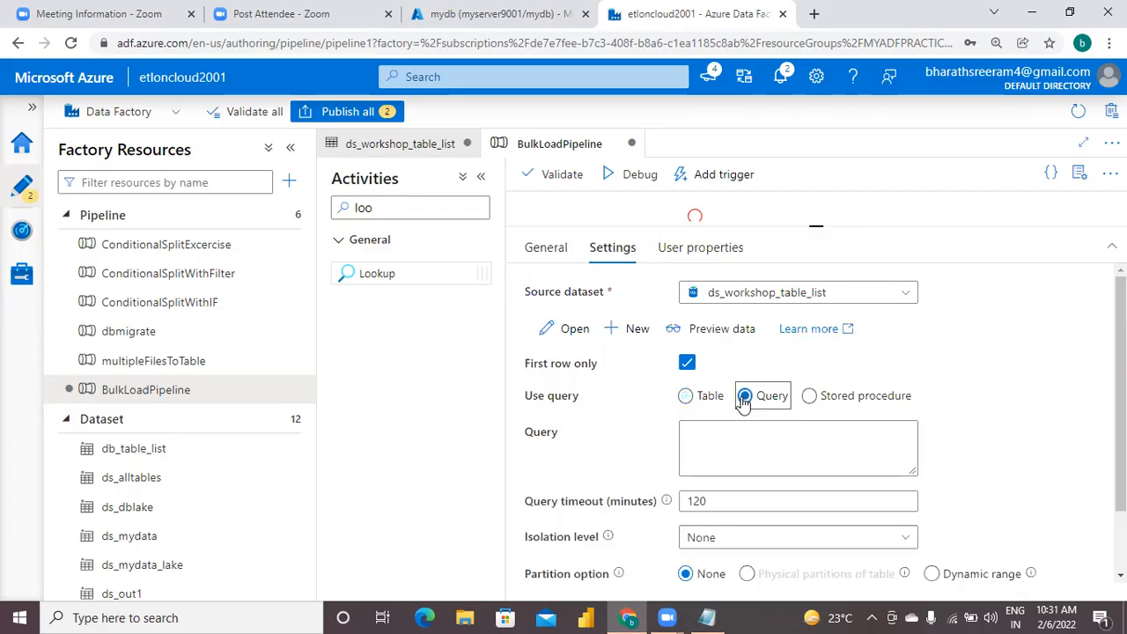
click(717, 442)
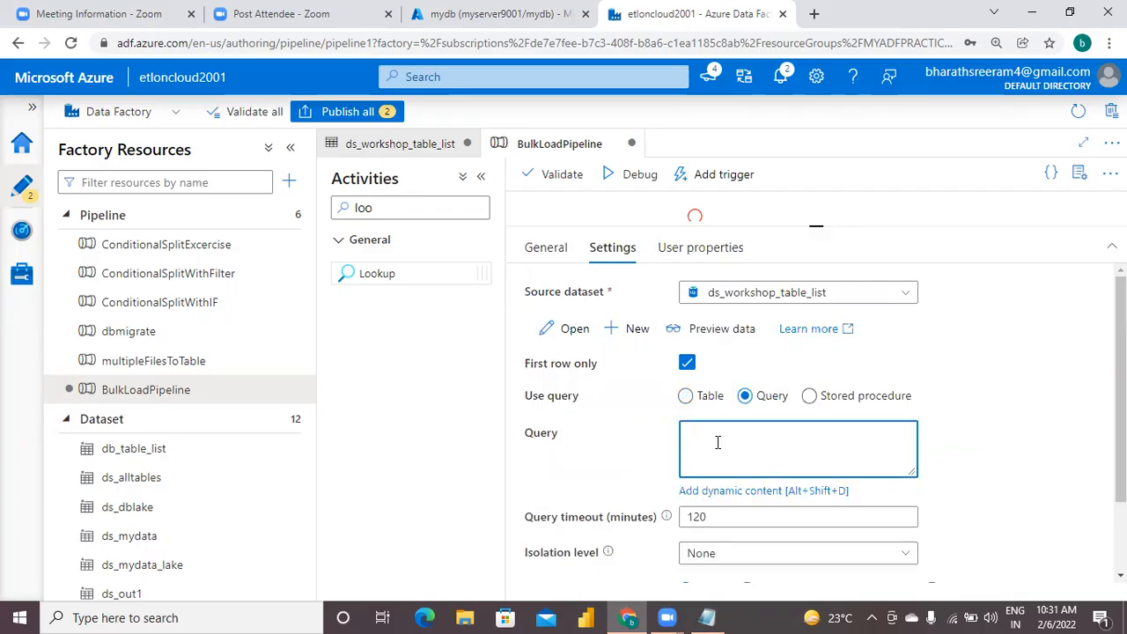
Switch to the notes in Notepad and replace the database name practicedb with mydb in the step 3 query.
click(707, 618)
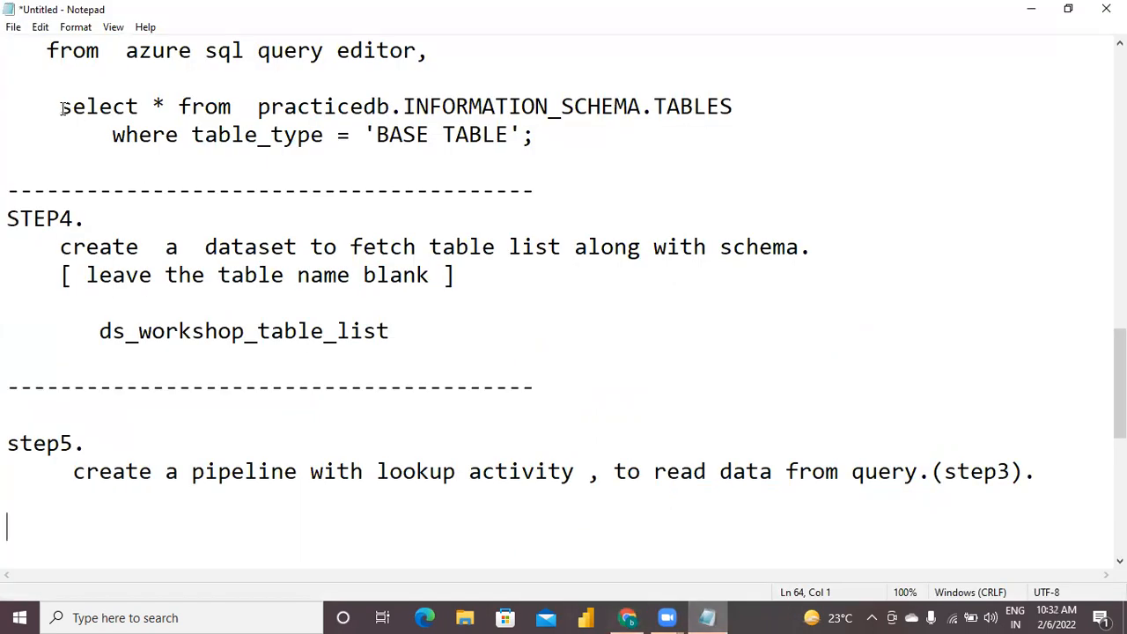
click(390, 107)
key(BackSpace)
key(BackSpace)
key(BackSpace)
key(BackSpace)
key(BackSpace)
key(BackSpace)
key(BackSpace)
key(BackSpace)
key(BackSpace)
key(BackSpace)
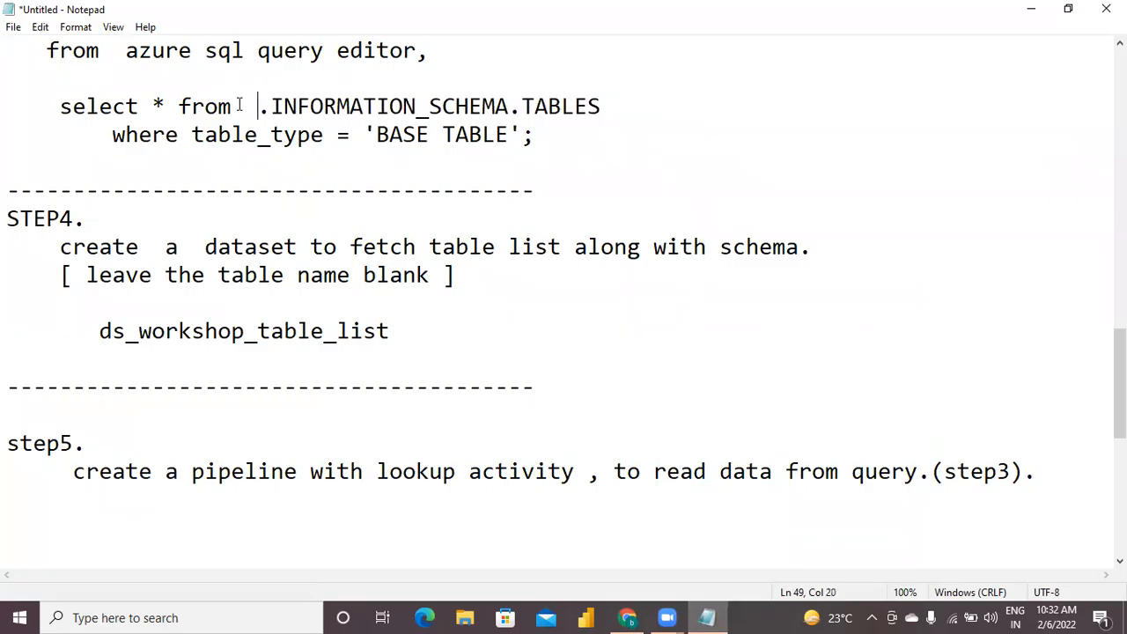
text(MY)
key(BackSpace)
key(BackSpace)
text(mydb)
Copy the two-line INFORMATION_SCHEMA.TABLES query from the notes into the Lookup activity's query in Data Factory.
key(Left)
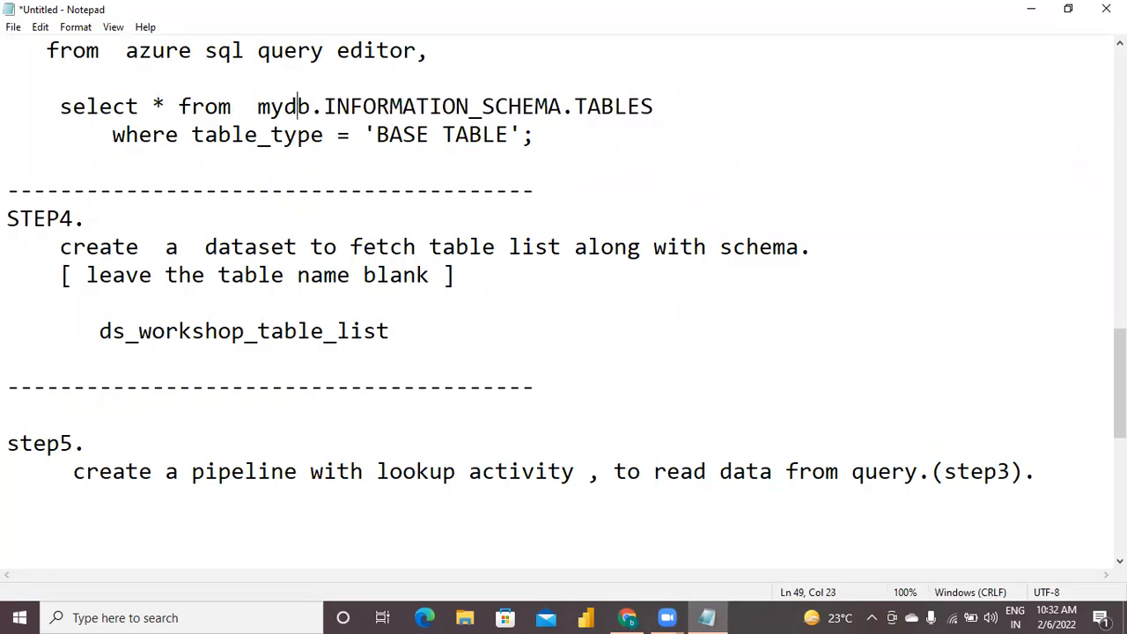
key(Left)
key(Left)
key(Left)
key(Left)
key(Left)
key(Left)
key(Left)
key(Left)
key(Left)
key(Left)
key(Left)
key(Left)
key(Left)
key(Left)
key(Left)
key(Left)
key(Left)
key(Left)
key(shift+Down)
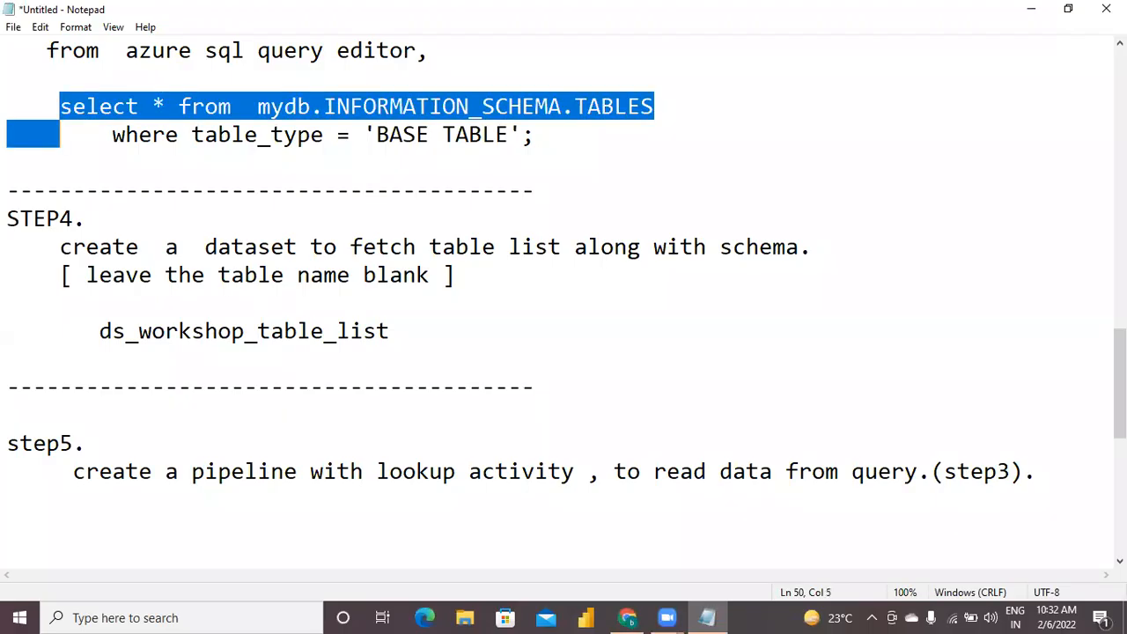
key(shift+Down)
key(ctrl+c)
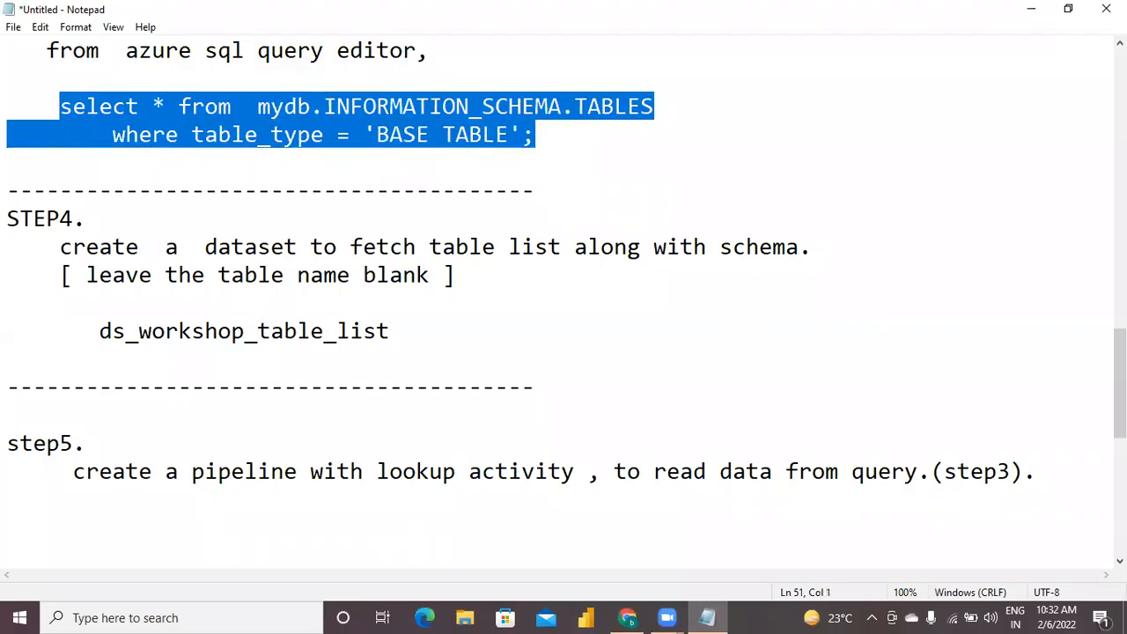
click(627, 618)
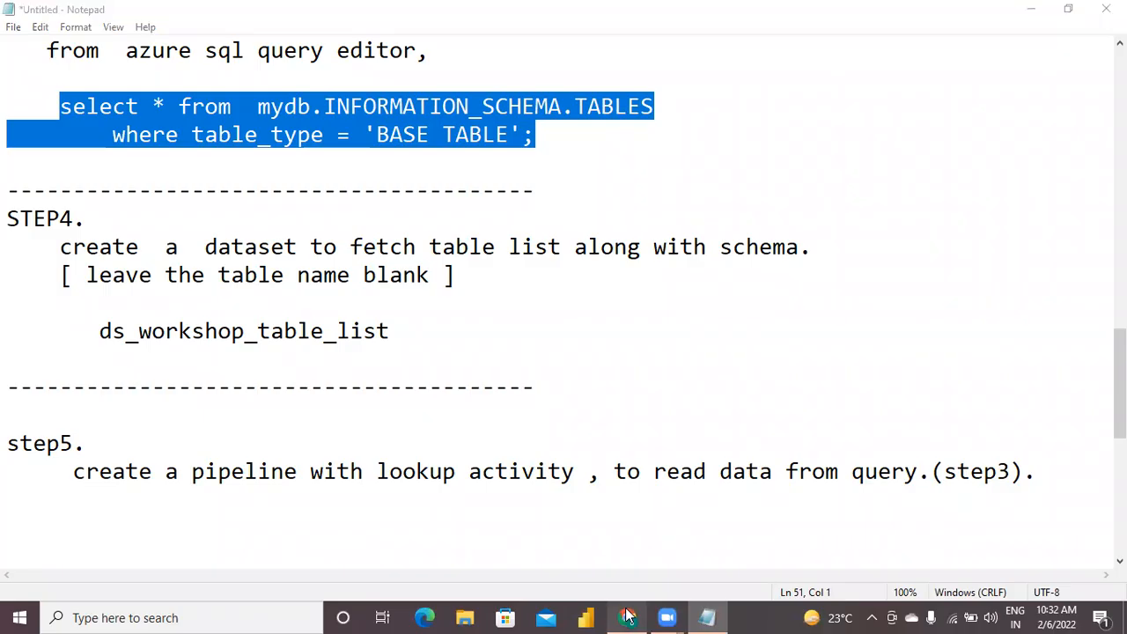
click(718, 438)
key(ctrl+v)
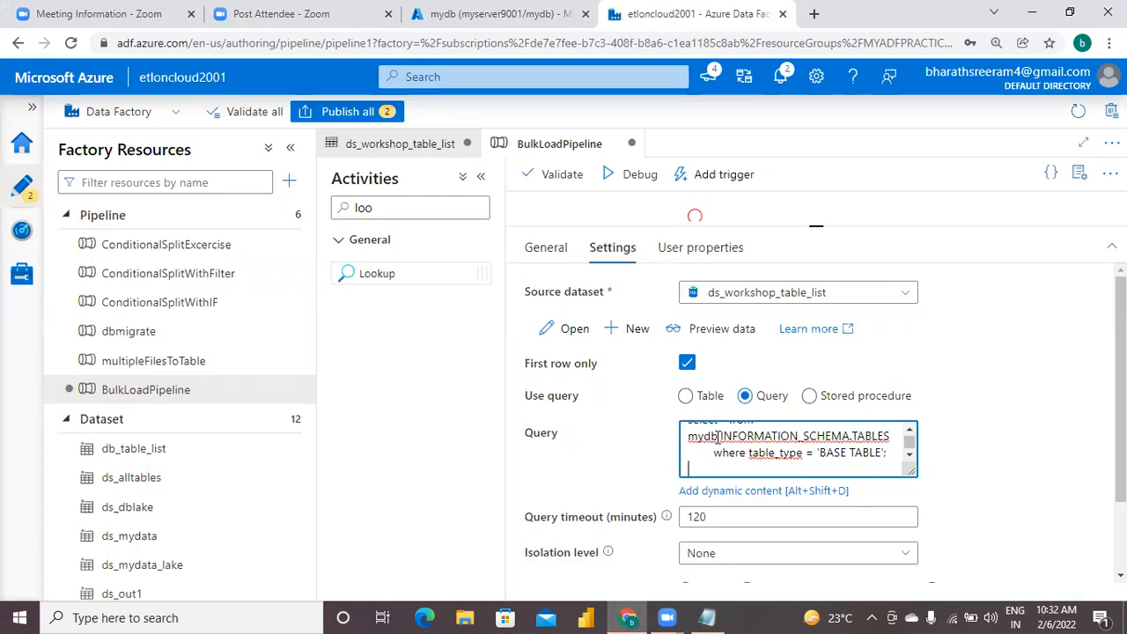
key(ctrl+Home)
key(ctrl+End)
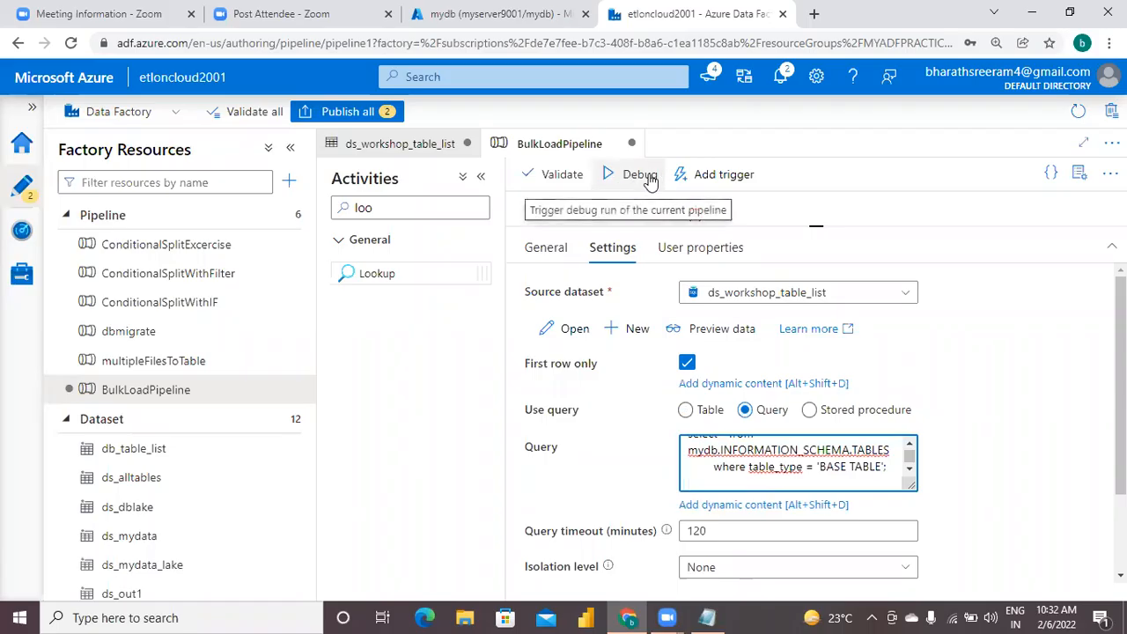
Start a debug run of BulkLoadPipeline and publish the new pipeline together with the ds_workshop_table_list dataset.
drag(818, 227, 797, 377)
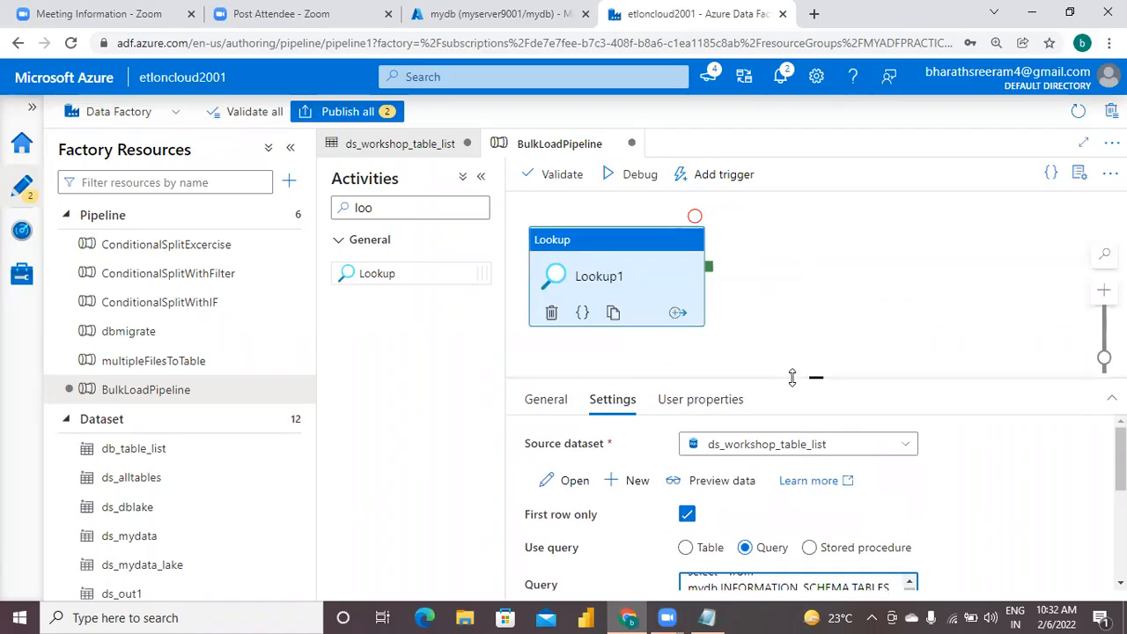
click(640, 176)
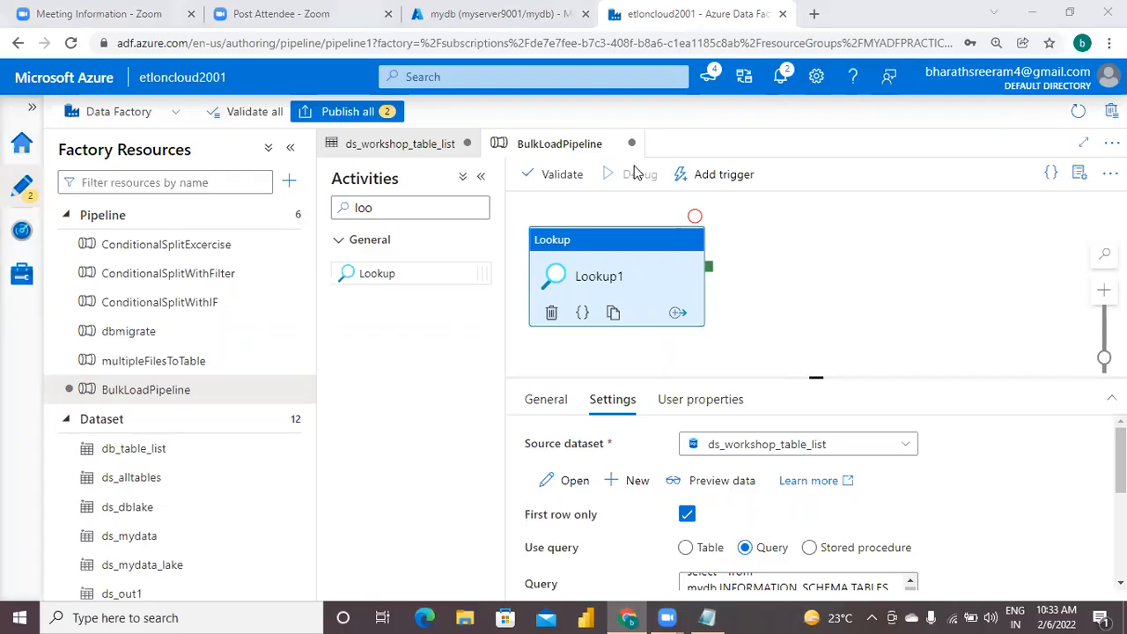
click(877, 293)
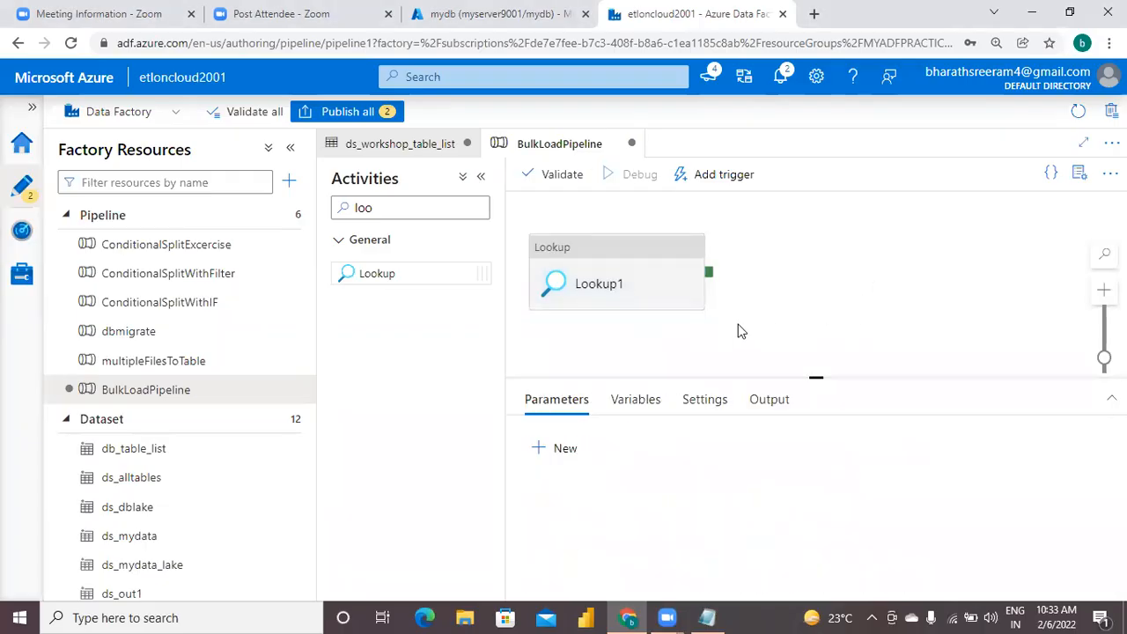
click(623, 264)
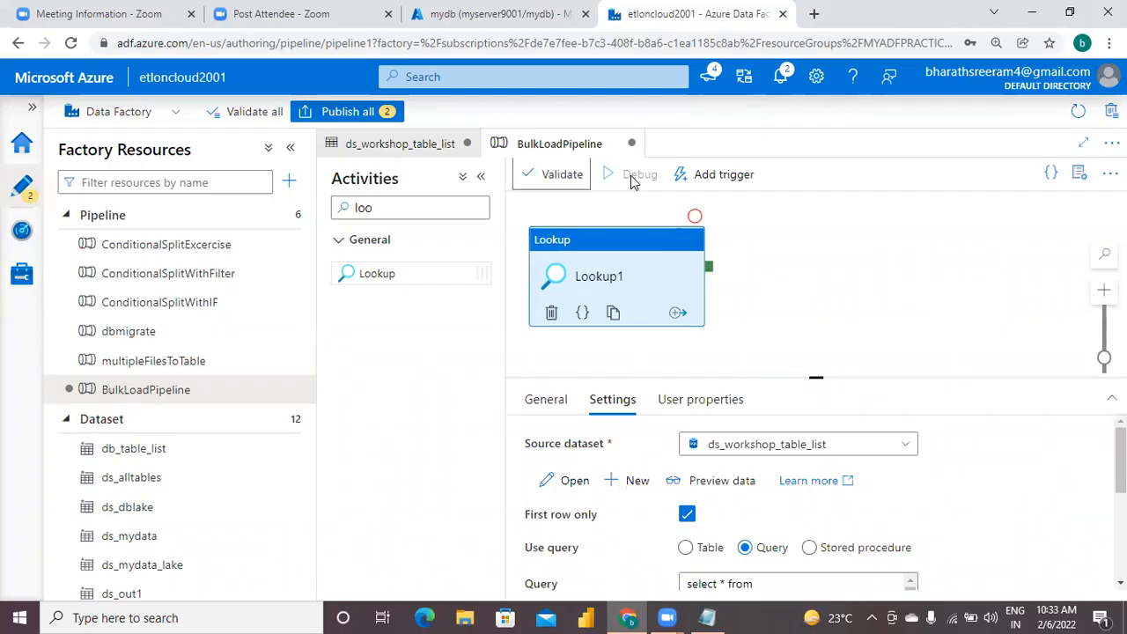
click(839, 264)
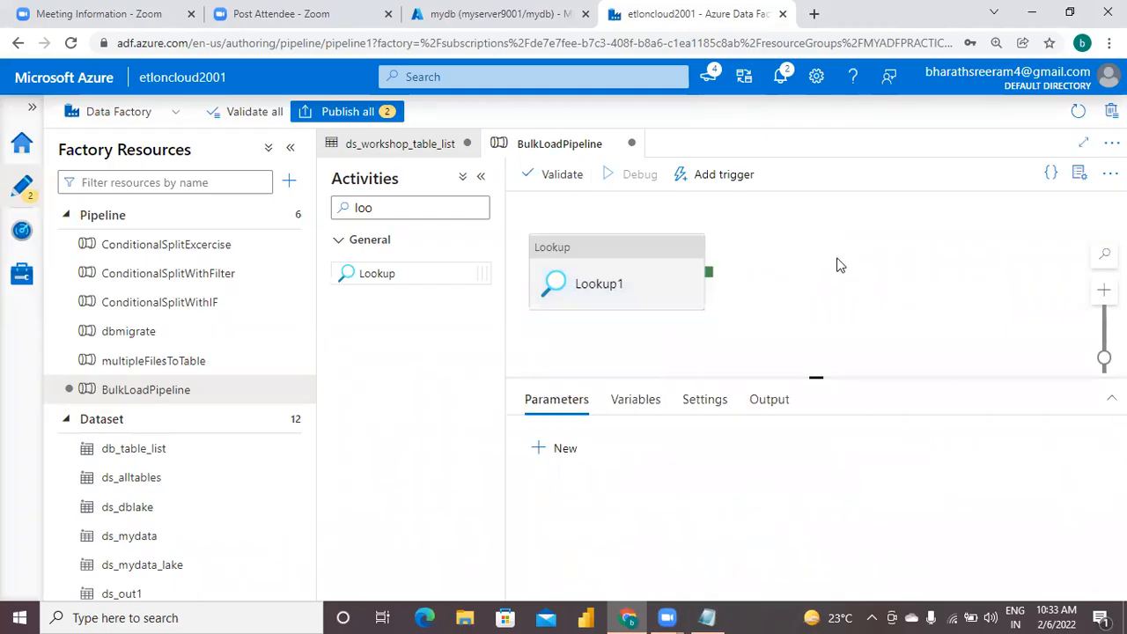
click(623, 296)
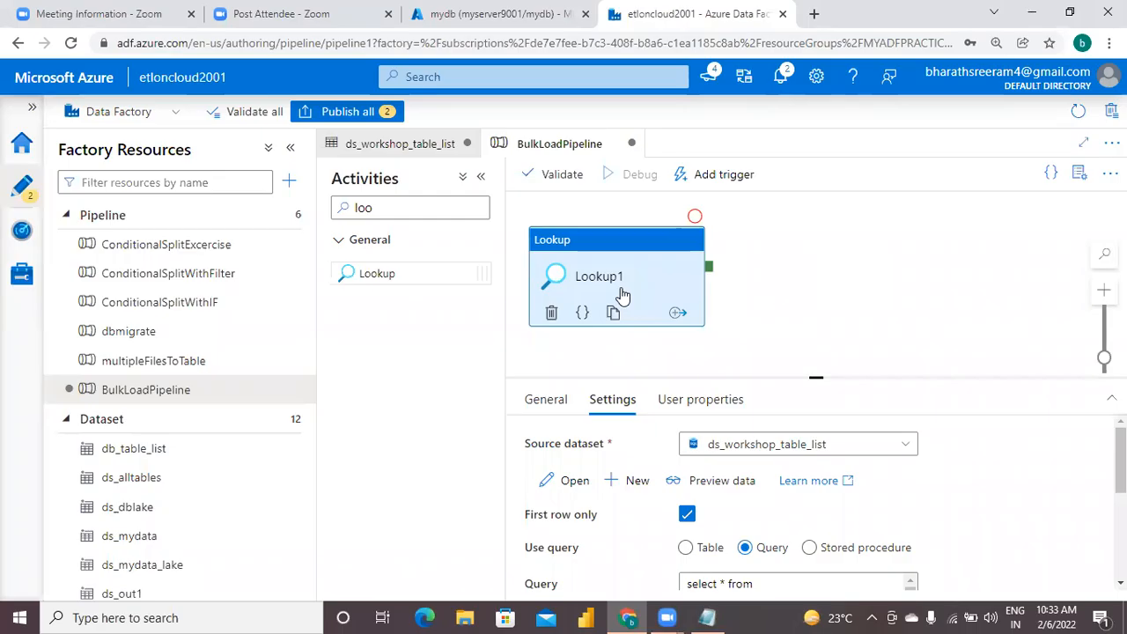
click(355, 114)
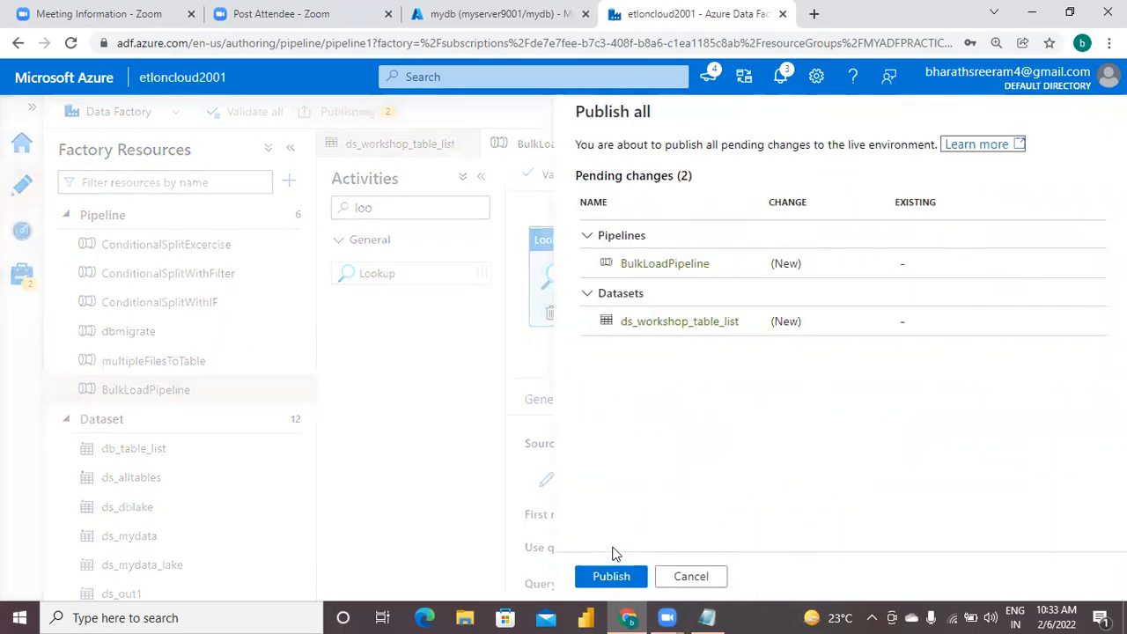
click(611, 577)
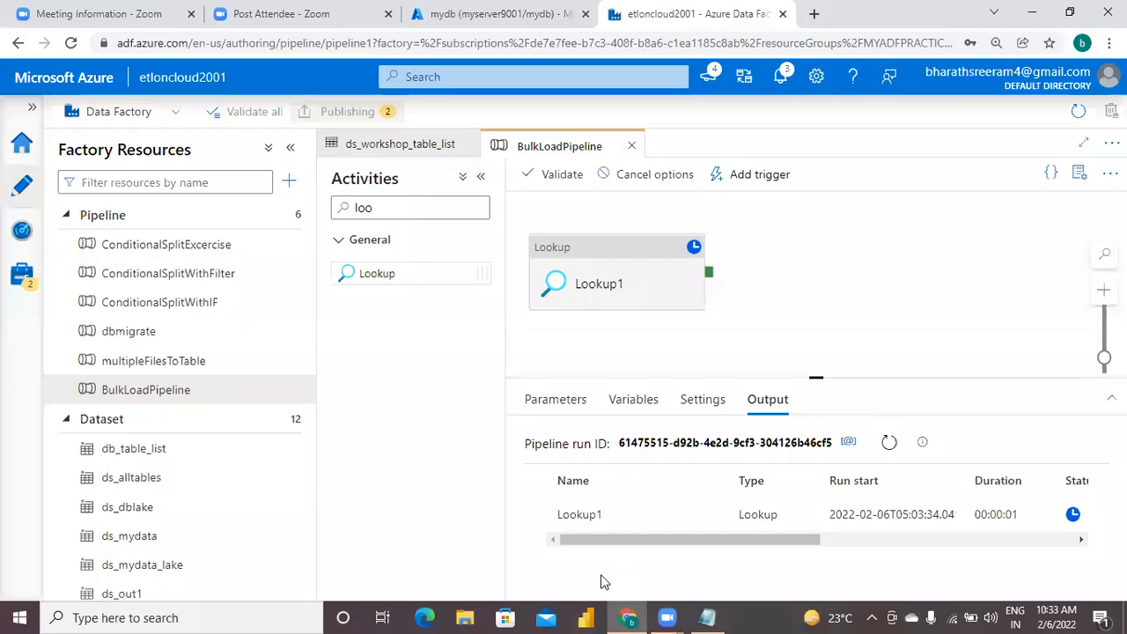
Check the Lookup1 run details, then open its output maximized and examine the firstRow block.
click(1050, 541)
drag(1050, 544, 882, 544)
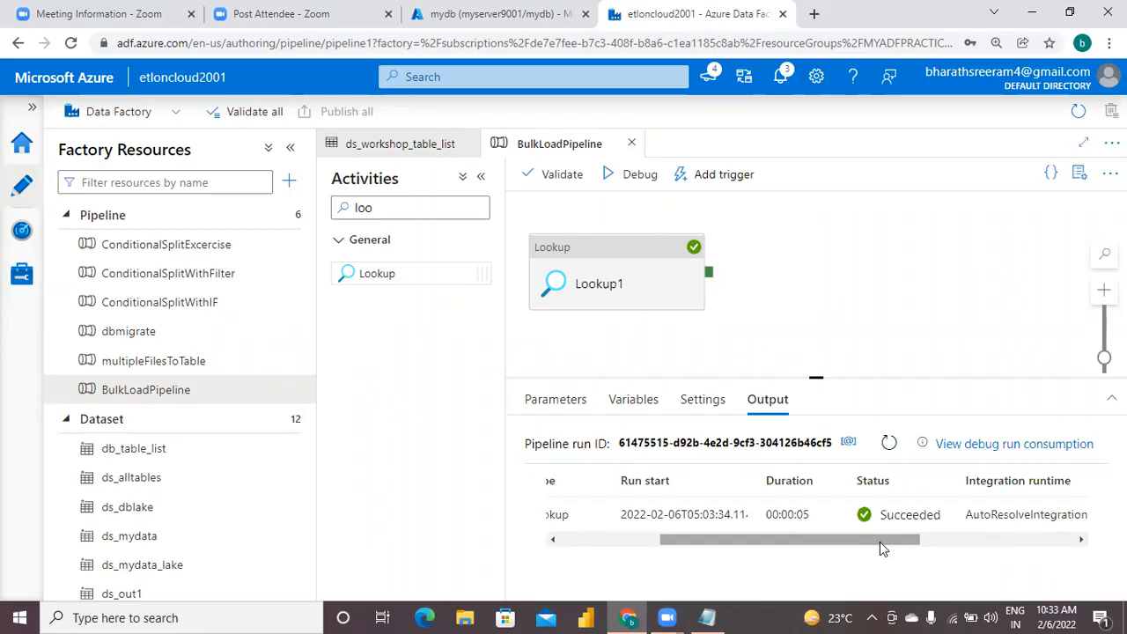
drag(880, 542, 680, 549)
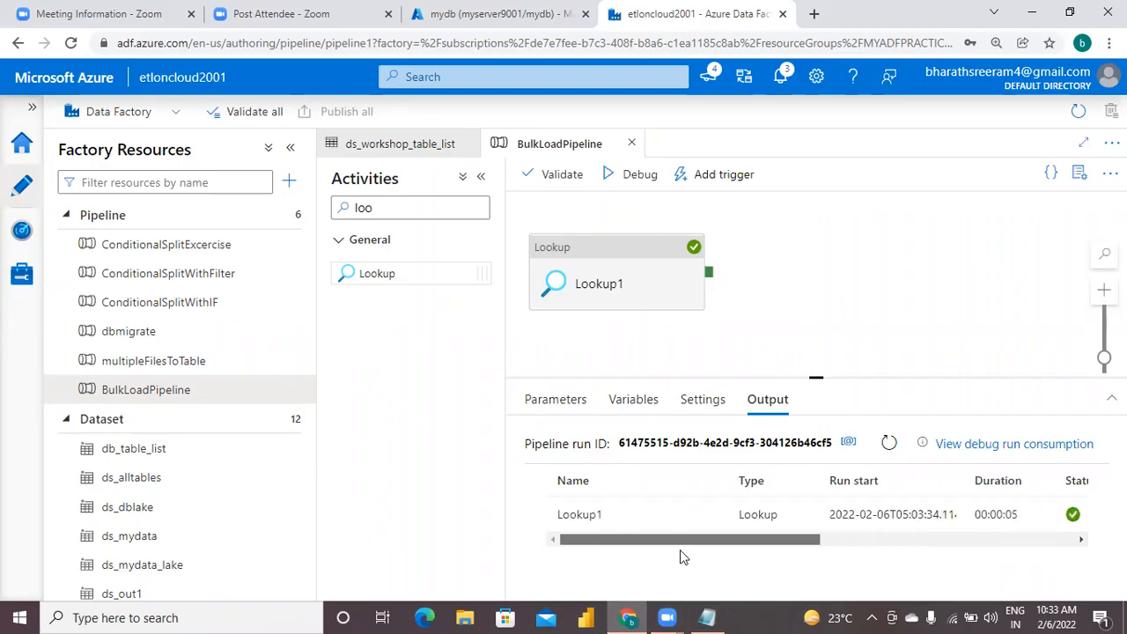
mouse_move(780, 525)
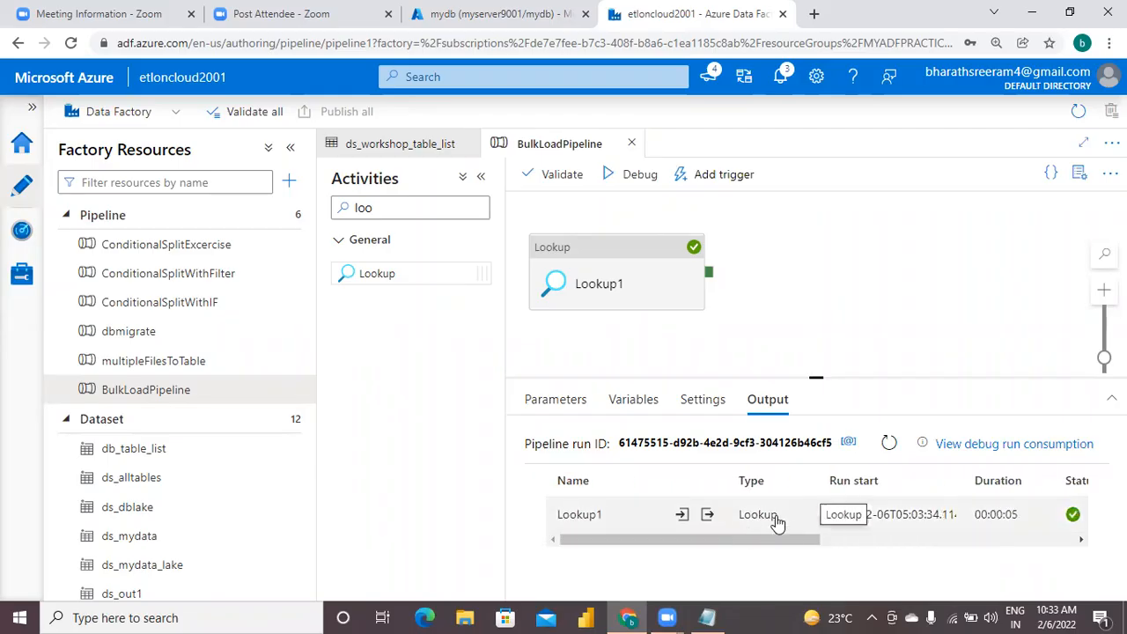
click(707, 516)
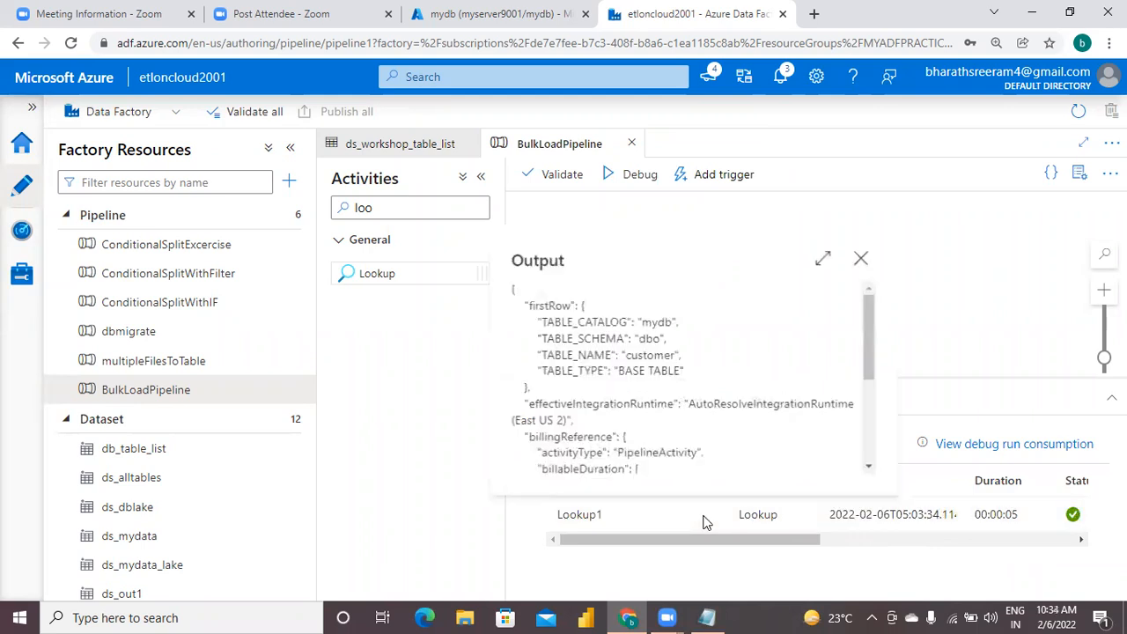
click(820, 262)
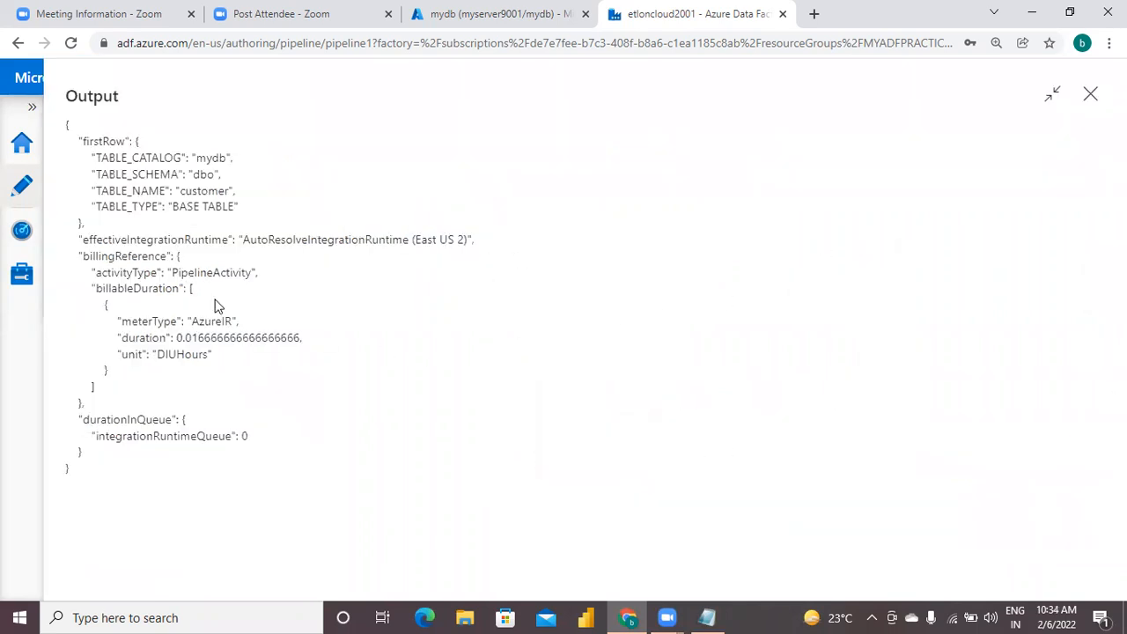
drag(75, 141, 268, 227)
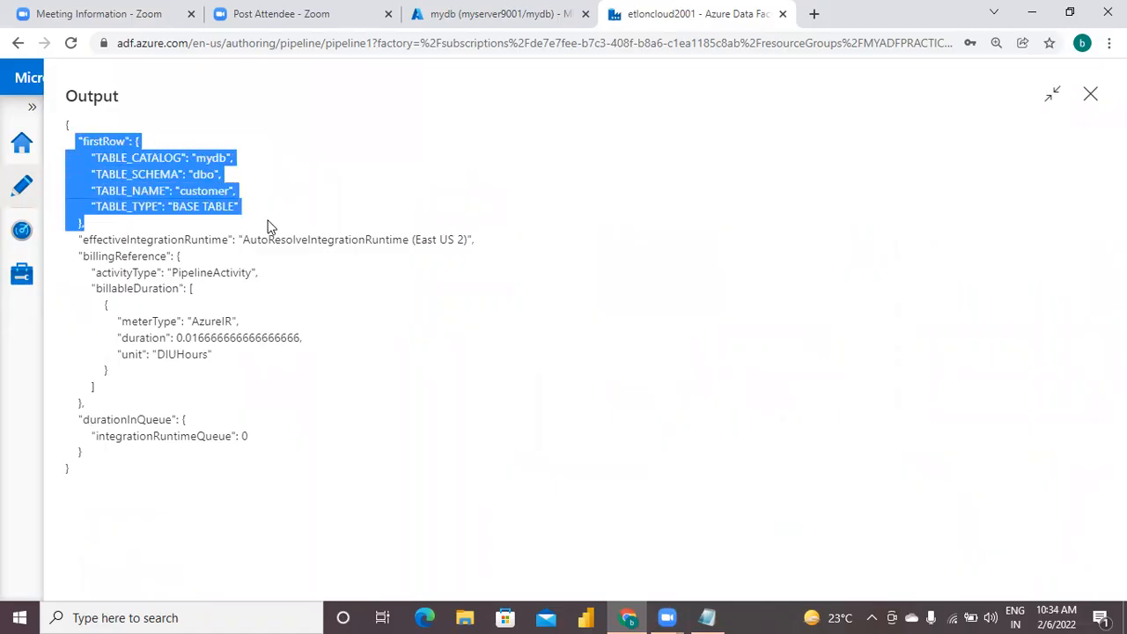
Examine the table name and table type entries in the firstRow block, then close the Lookup1 output.
click(268, 227)
drag(196, 158, 92, 190)
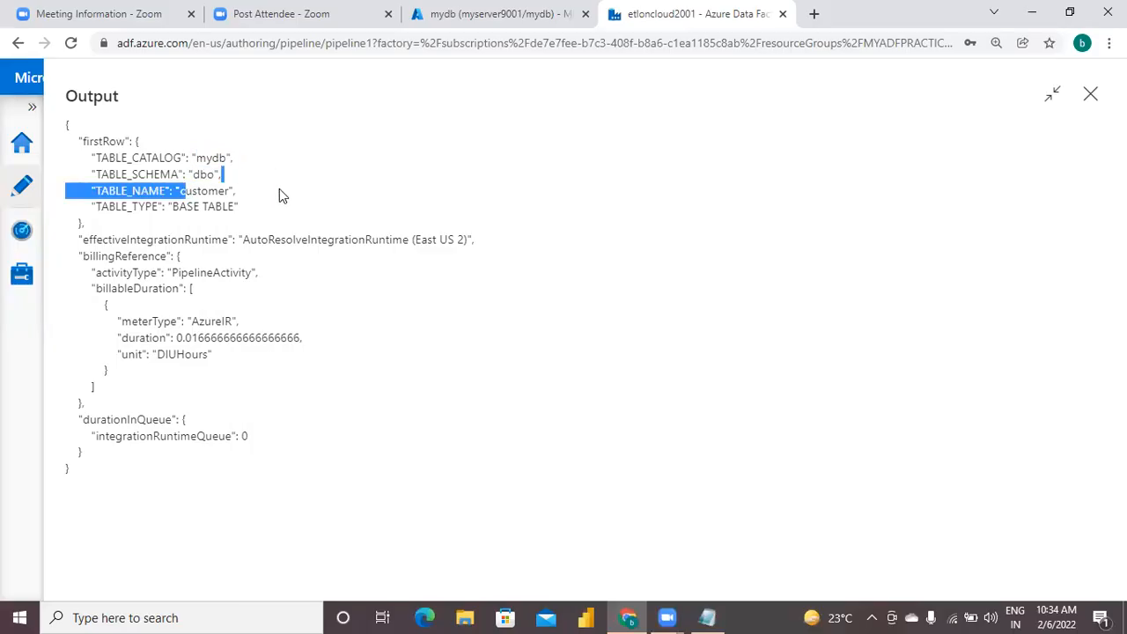
click(172, 206)
drag(171, 206, 262, 210)
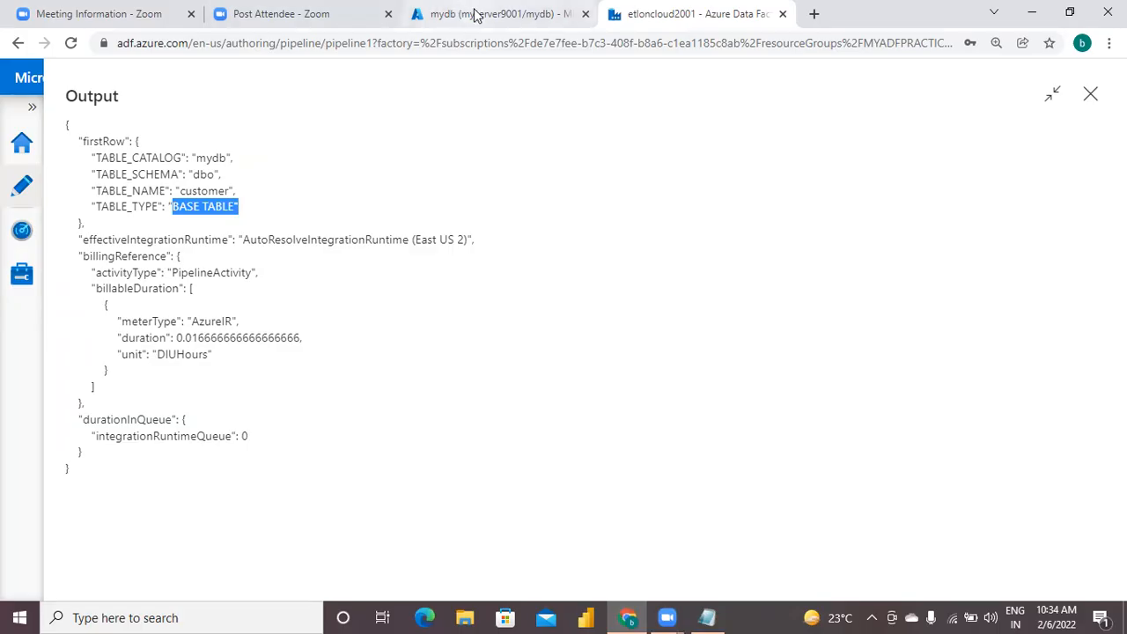
click(1091, 93)
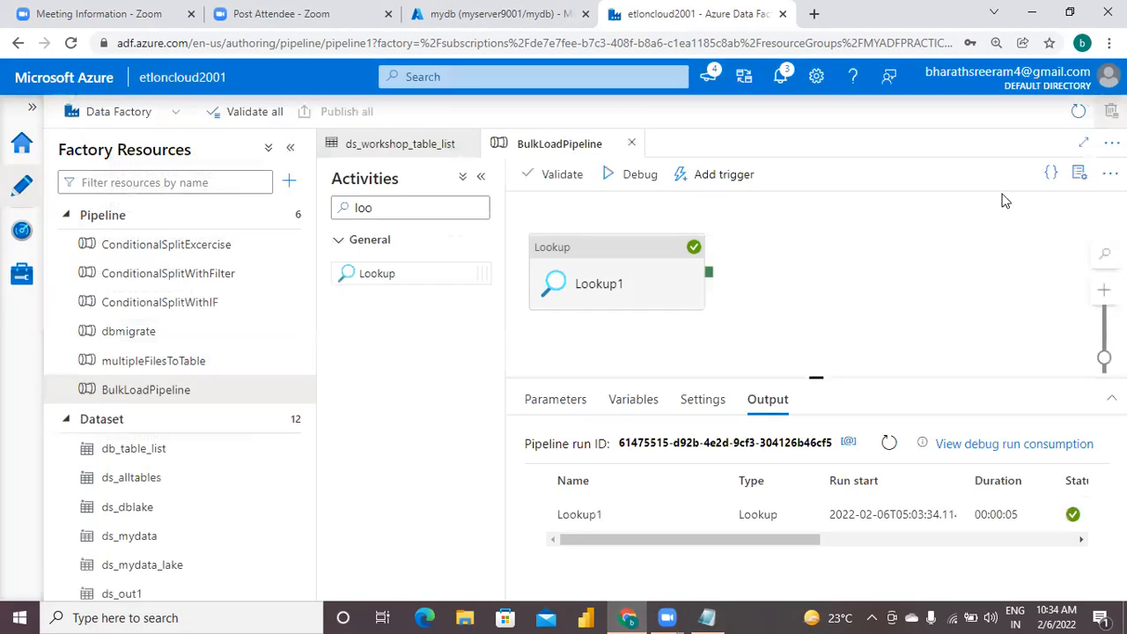
Turn off First row only in the Lookup1 activity's settings.
click(616, 269)
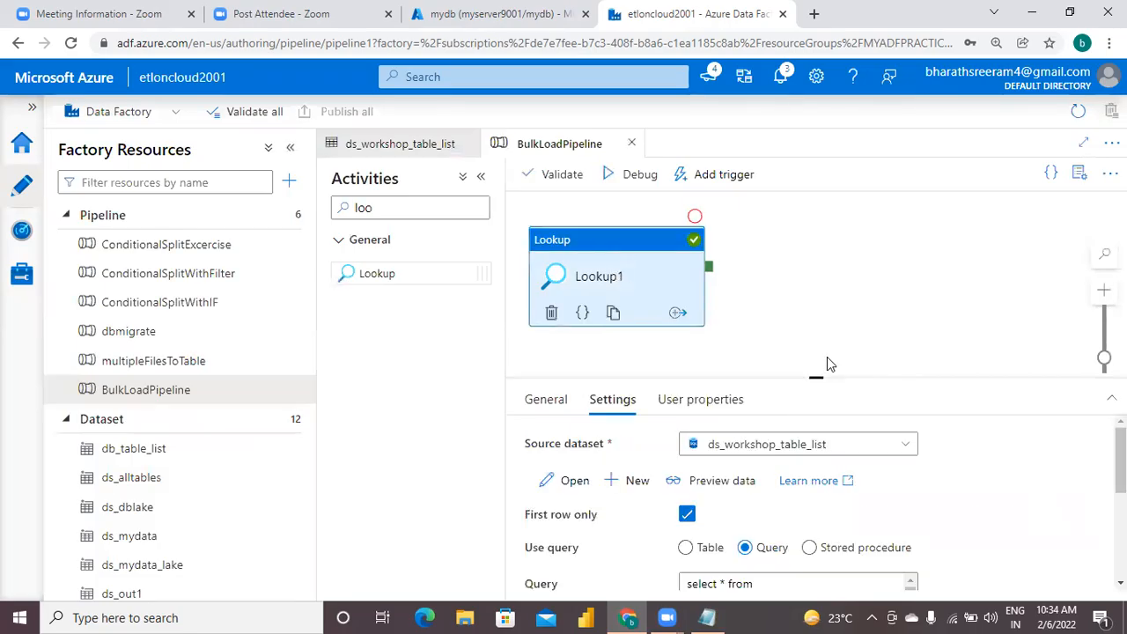
drag(818, 374, 816, 296)
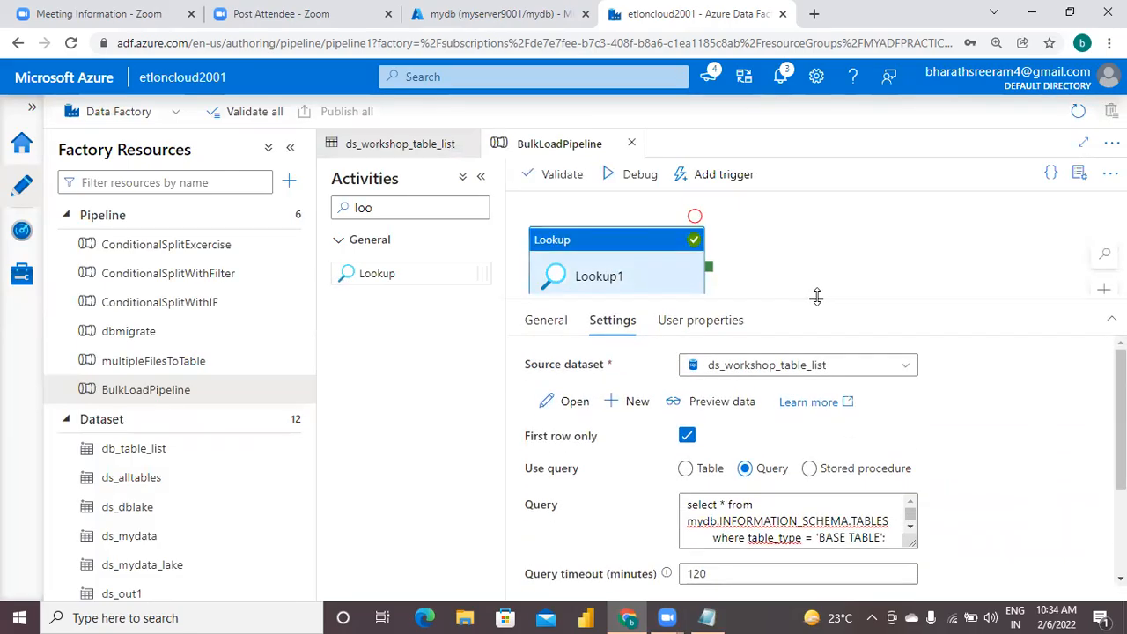
click(687, 438)
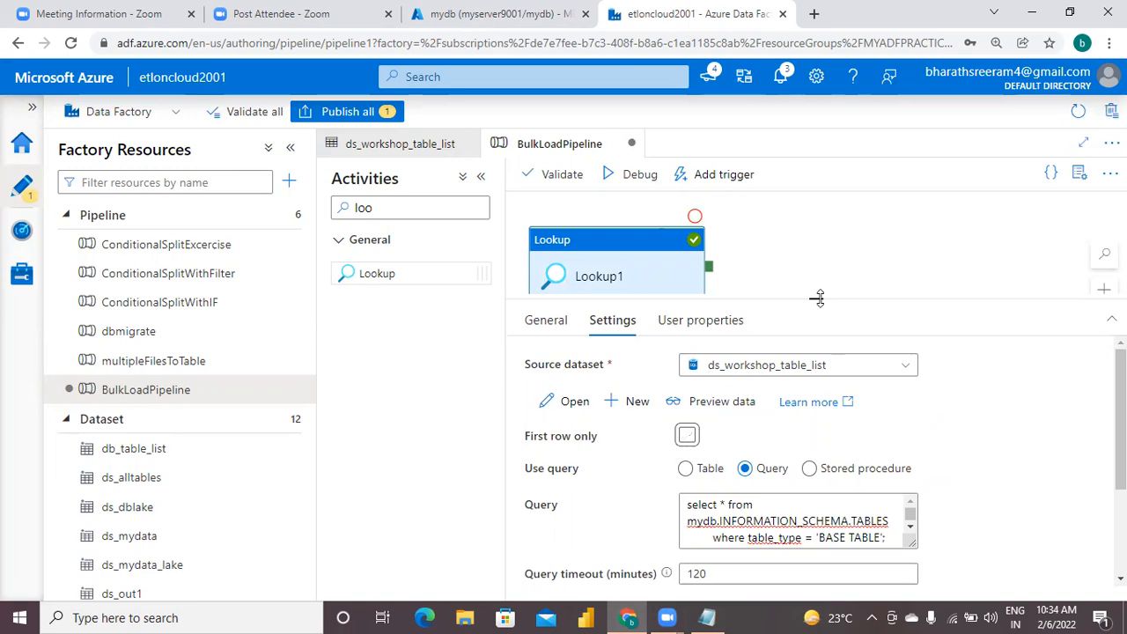
drag(816, 298, 799, 395)
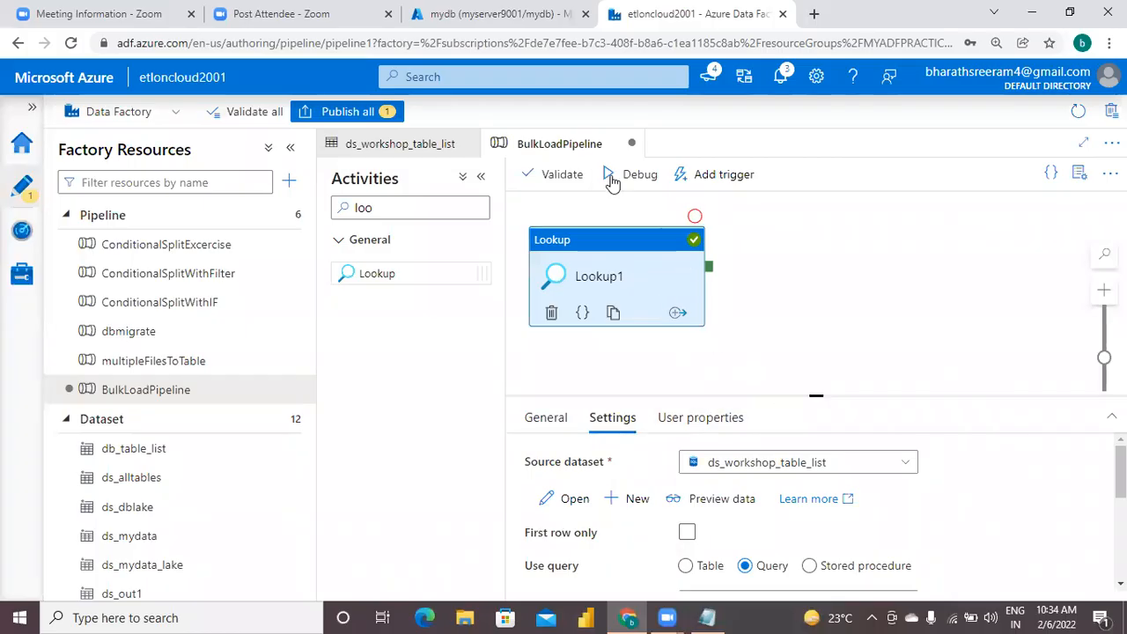
Start another debug run of BulkLoadPipeline and check the Lookup1 run's status details.
click(640, 174)
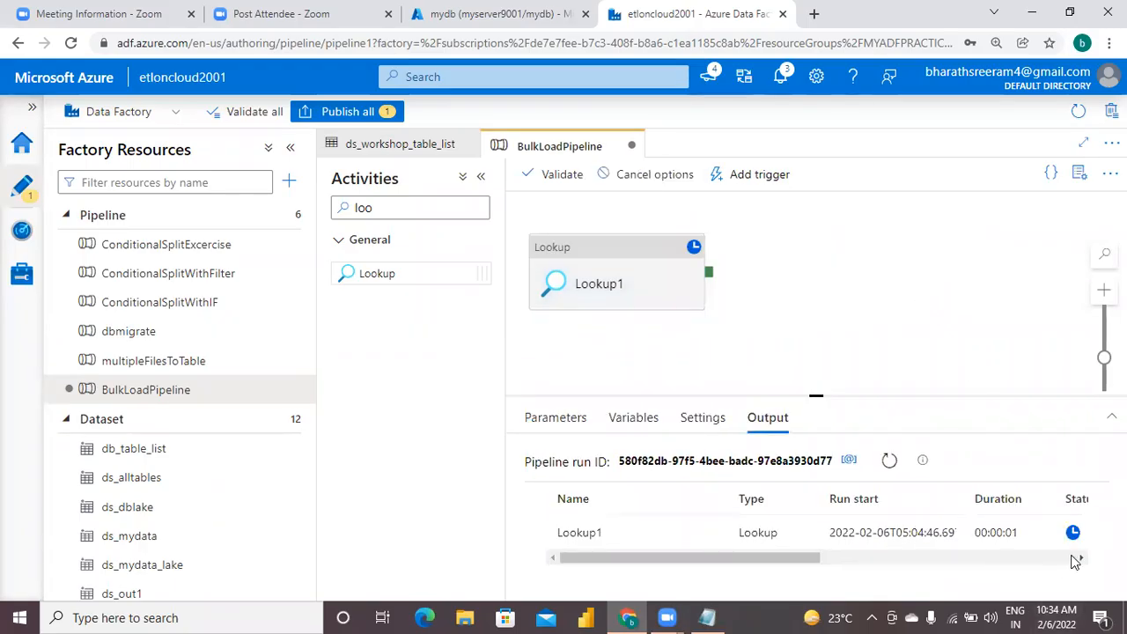
click(1076, 559)
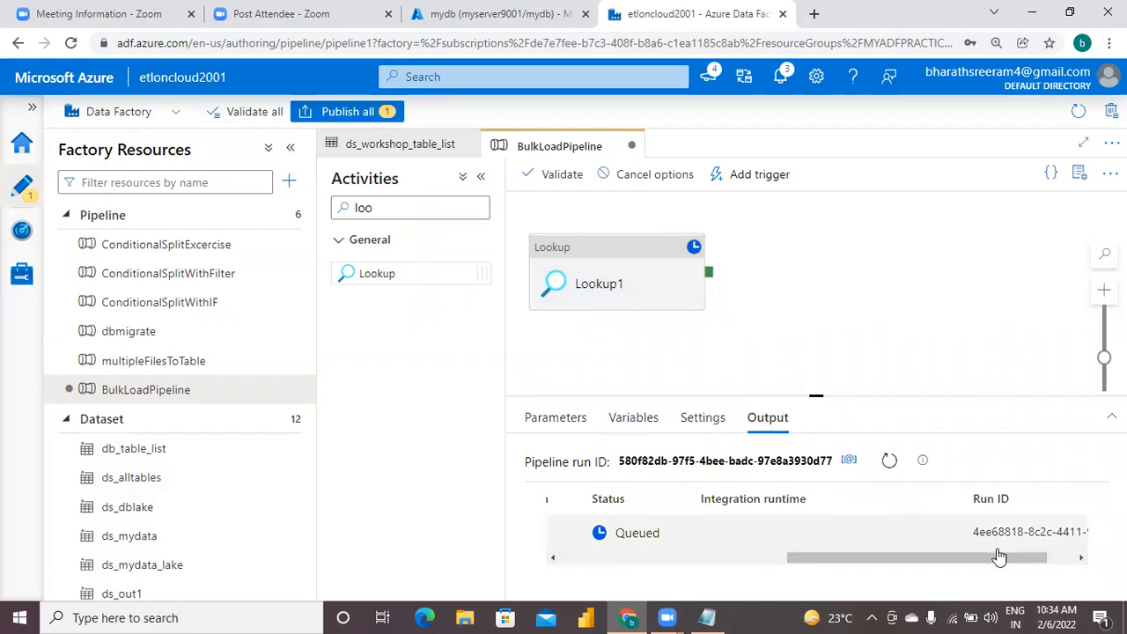
drag(997, 553, 908, 568)
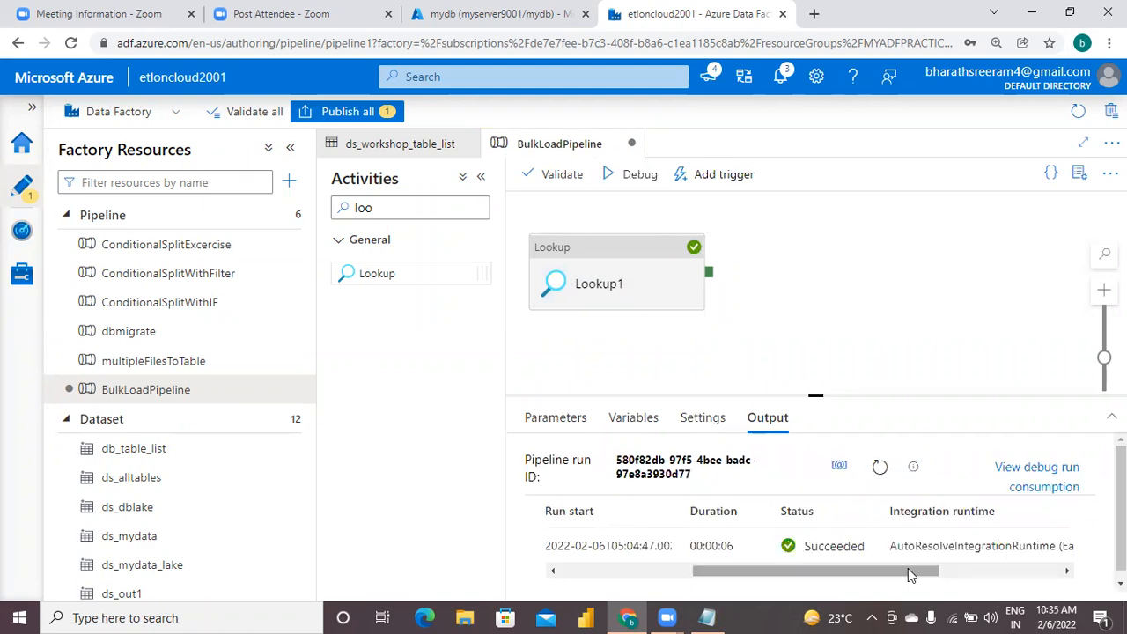
click(594, 573)
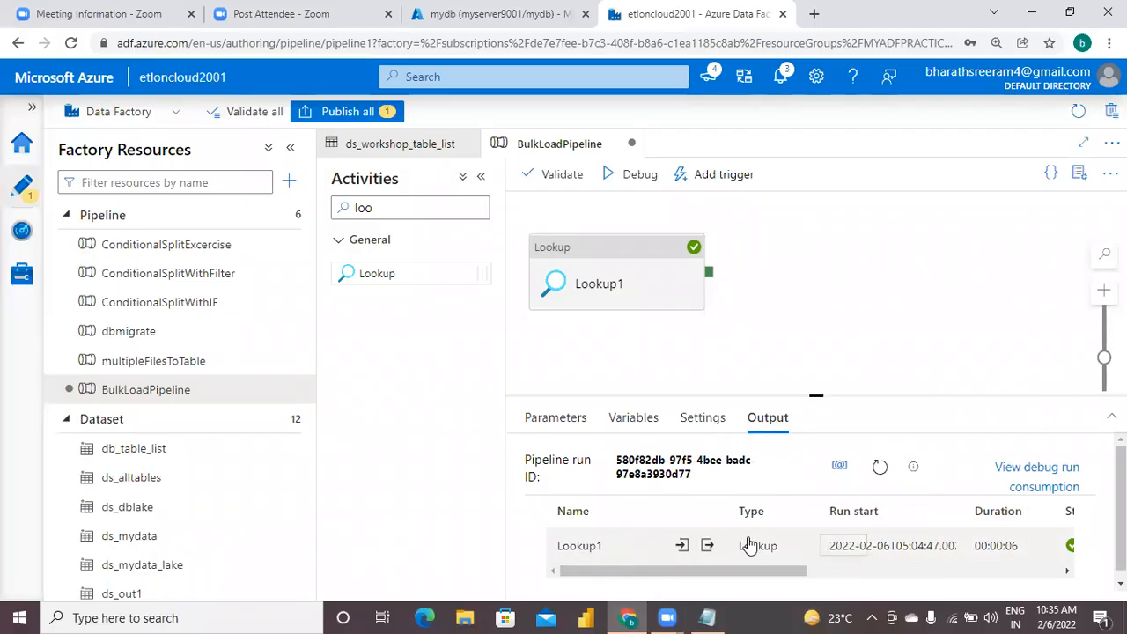
Open the Lookup1 output maximized, examine every table entry in the value array, and close the output.
click(707, 547)
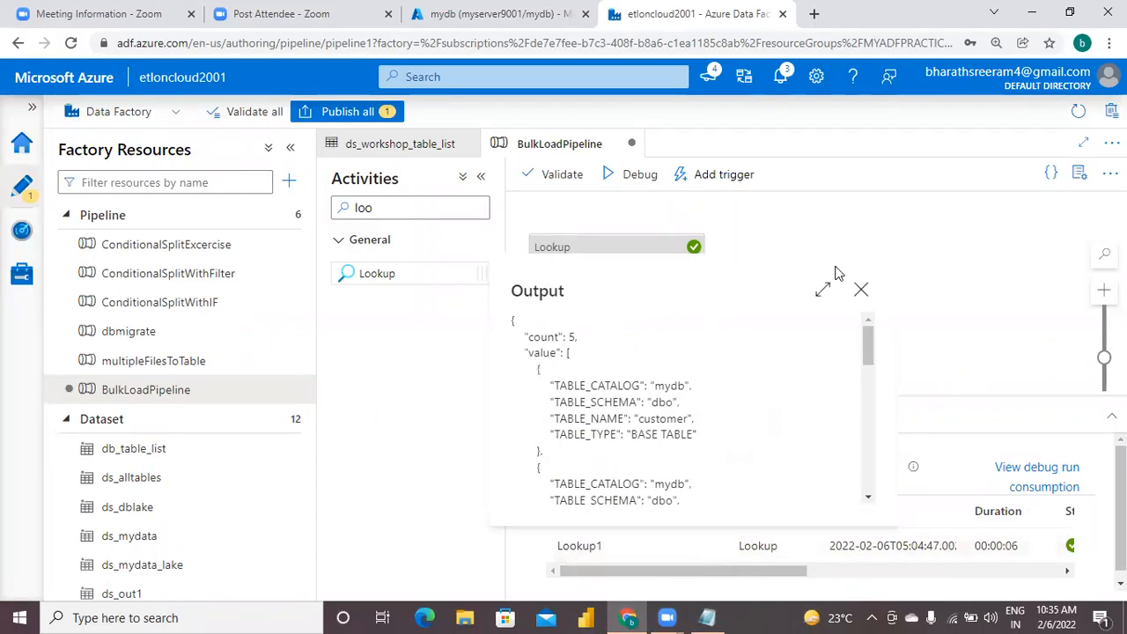
click(826, 292)
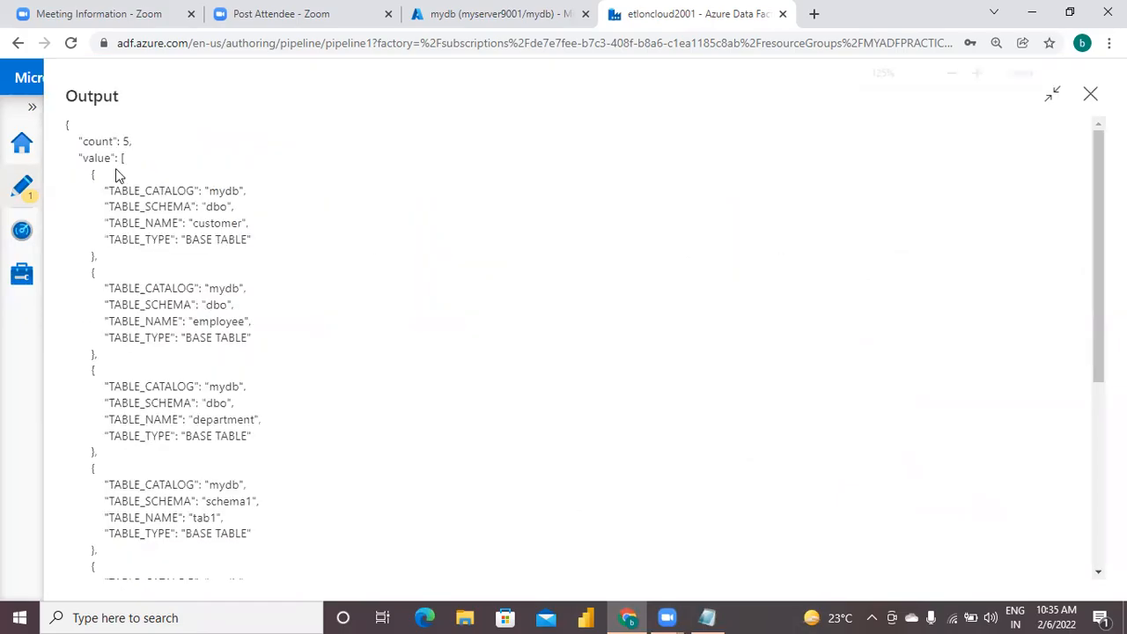
key(ctrl+plus)
drag(103, 195, 200, 303)
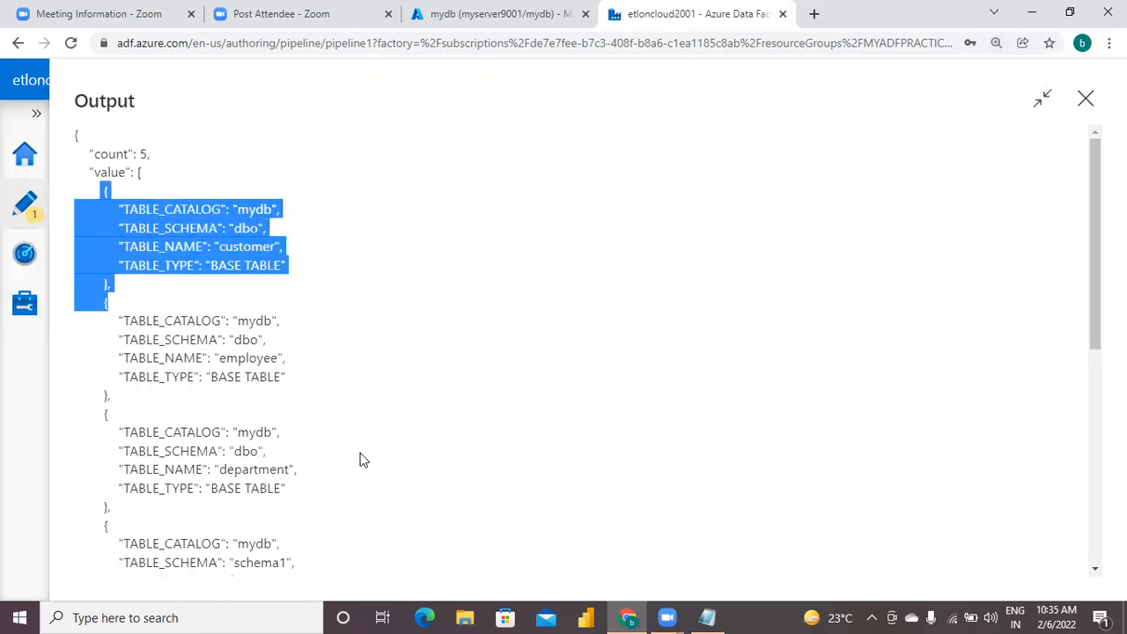
scroll(589, 350, down, 2)
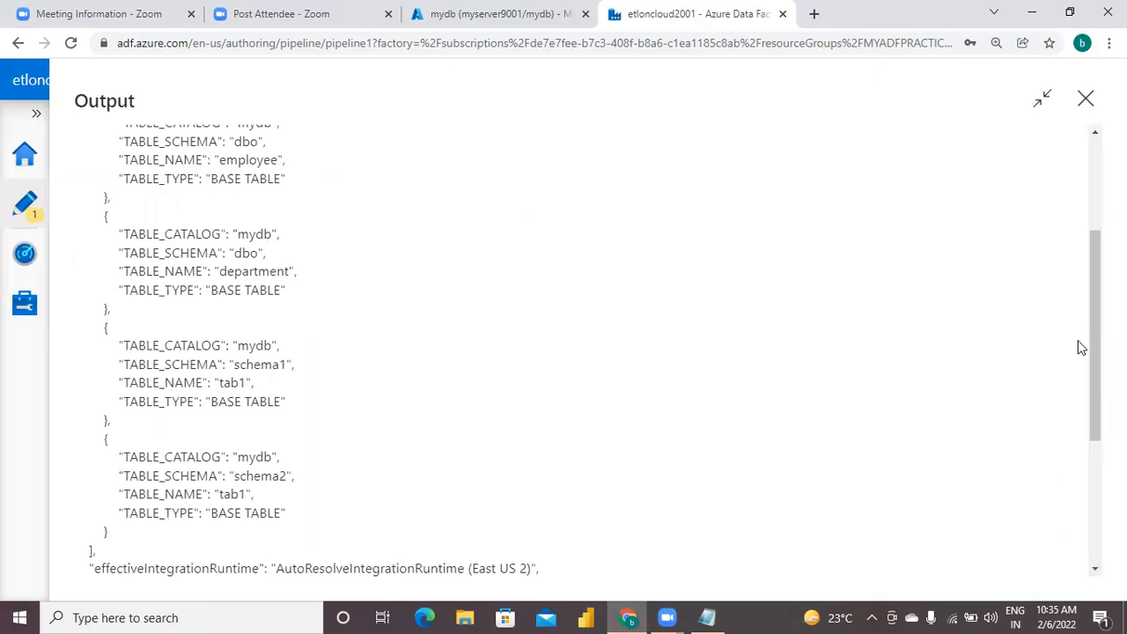
scroll(1098, 173, up, 3)
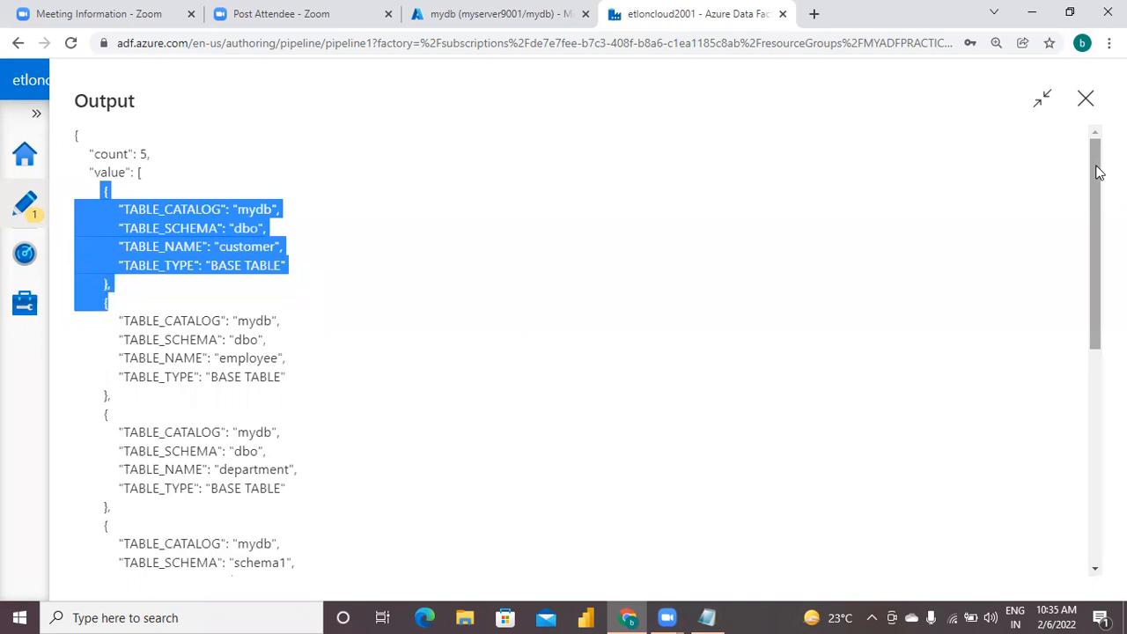
click(727, 227)
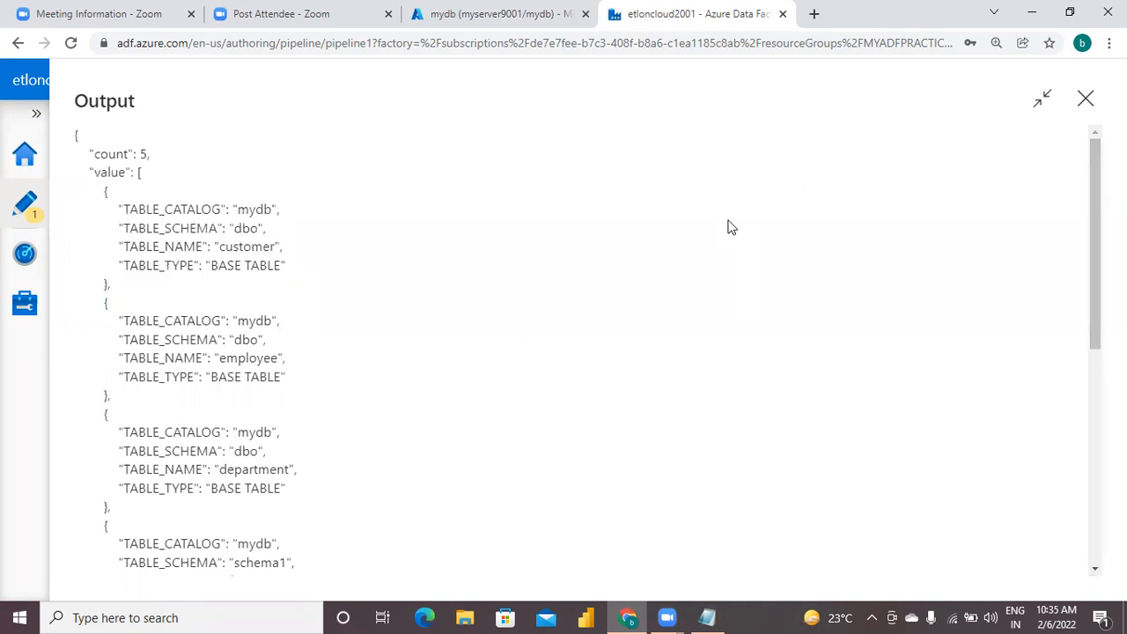
click(1086, 110)
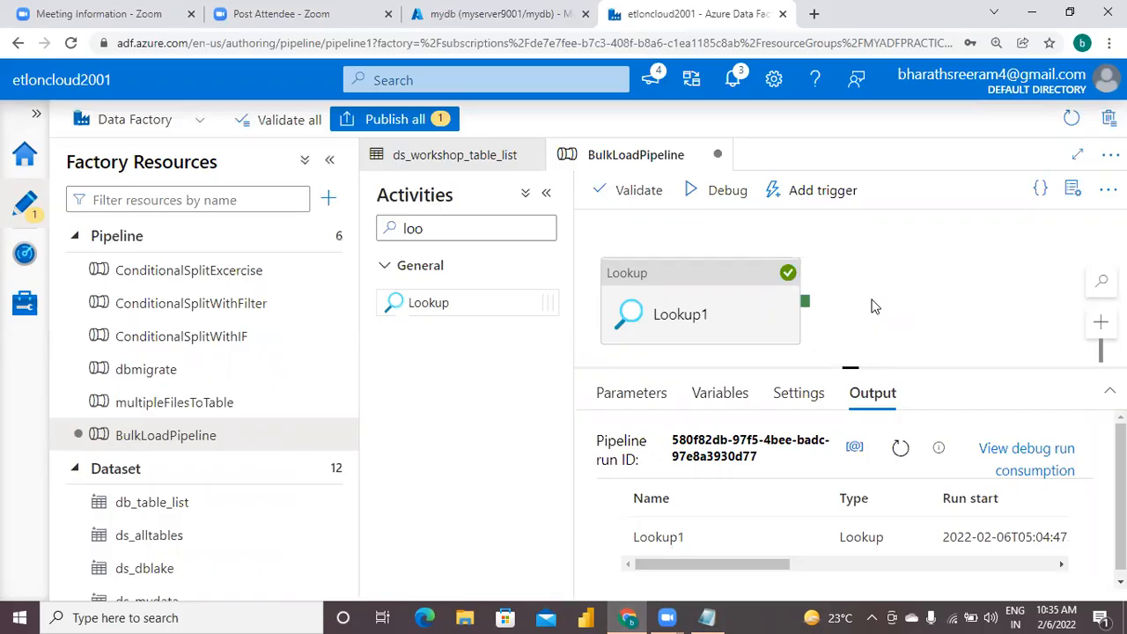
Clear the activity search text so that all activity categories are listed.
click(438, 229)
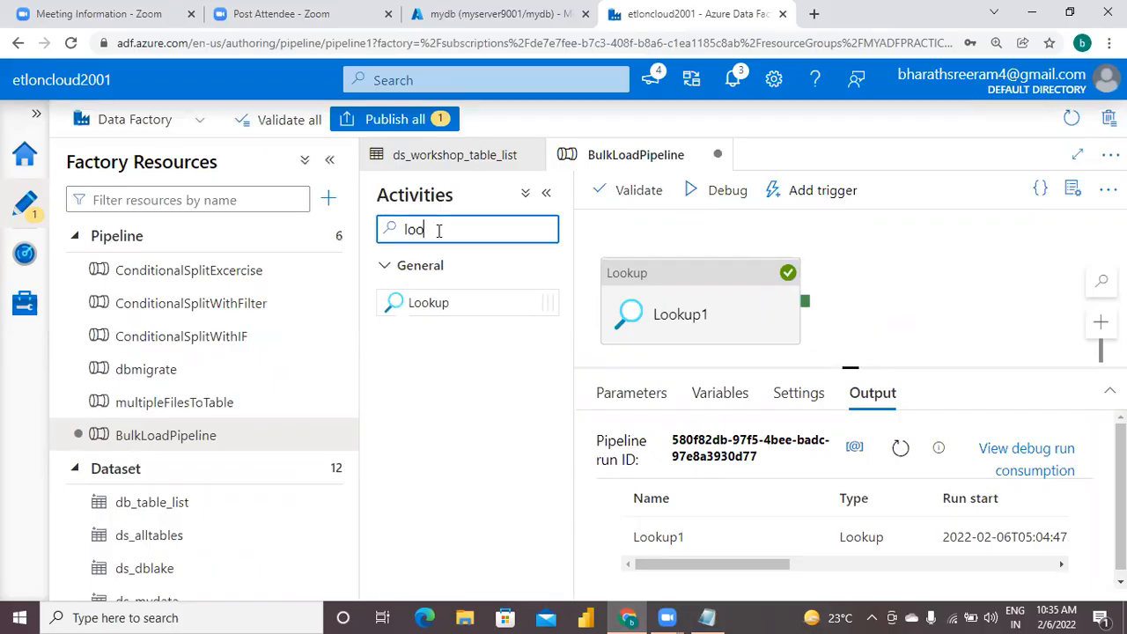
key(BackSpace)
key(BackSpace)
key(BackSpace)
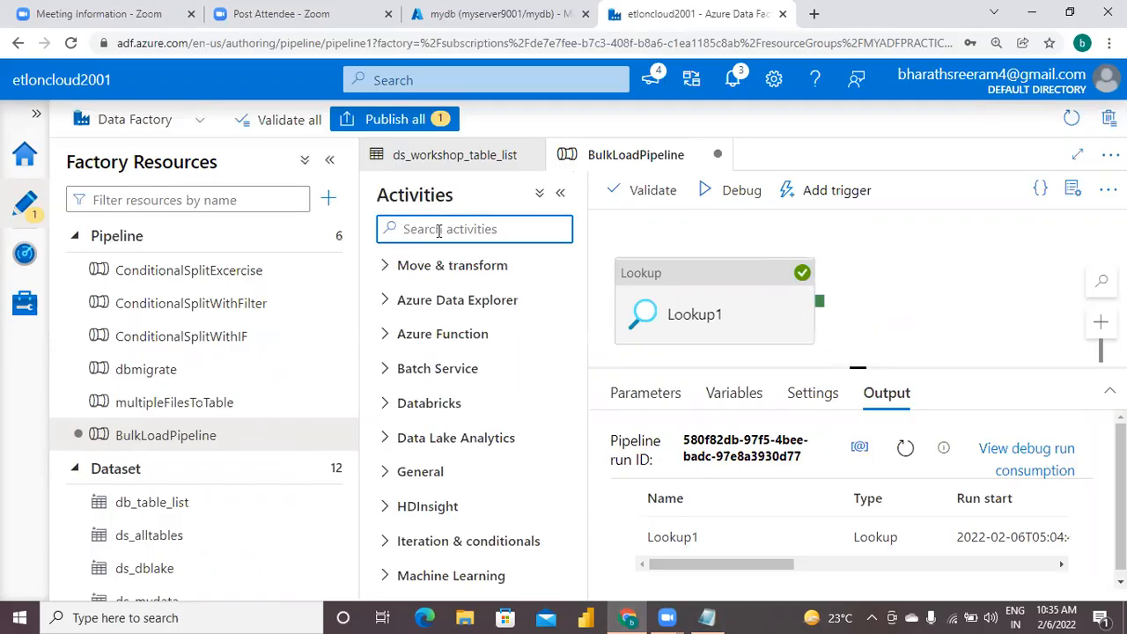
Switch to the Notepad notes and add the line 'give input as "ds_workshop_table_list".' under step5's pipeline instruction.
click(713, 617)
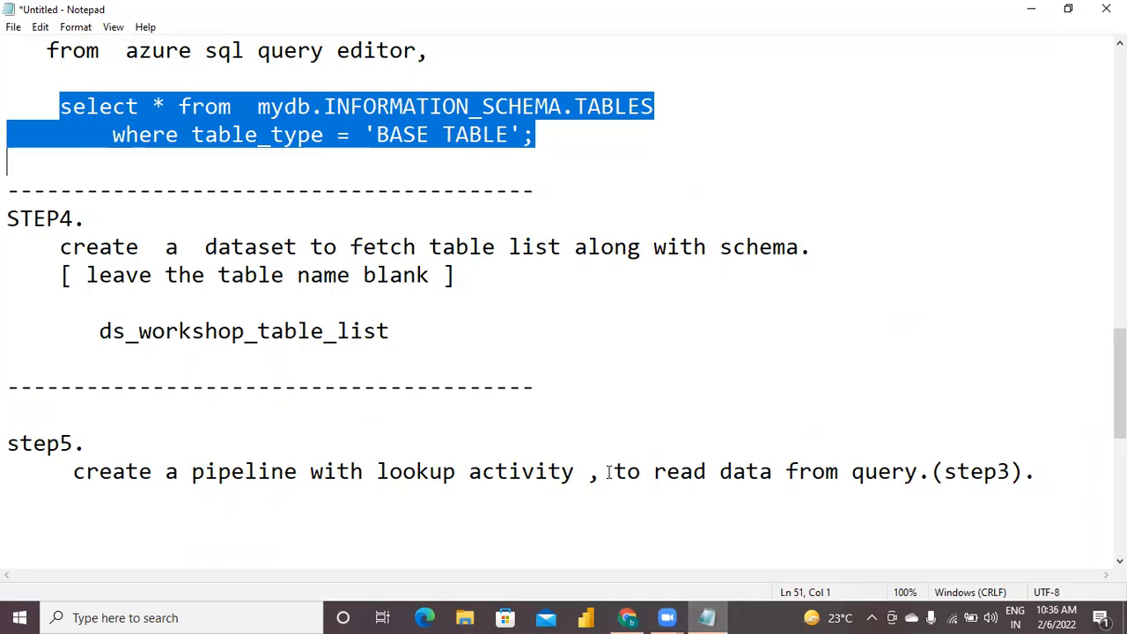
click(1036, 471)
key(Return)
text(give input as "ds_workshop_table_l)
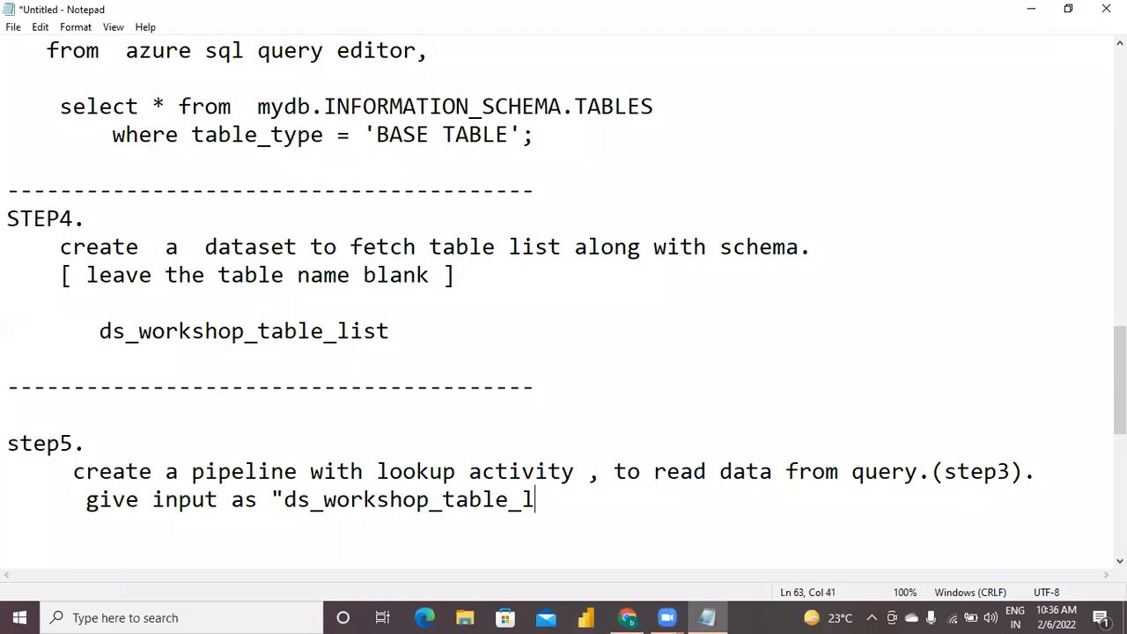
text(ist".)
Add the line 'unselect --> first row only' to step5, set off by a blank line.
key(Return)
key(Return)
text(unselect --> )
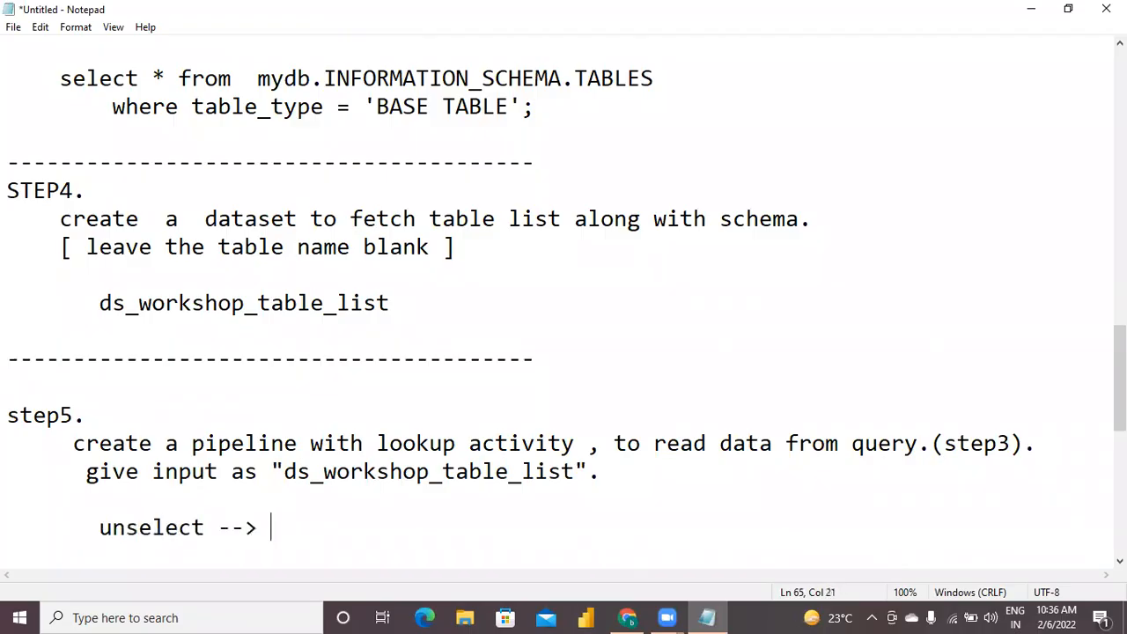
text(first row only)
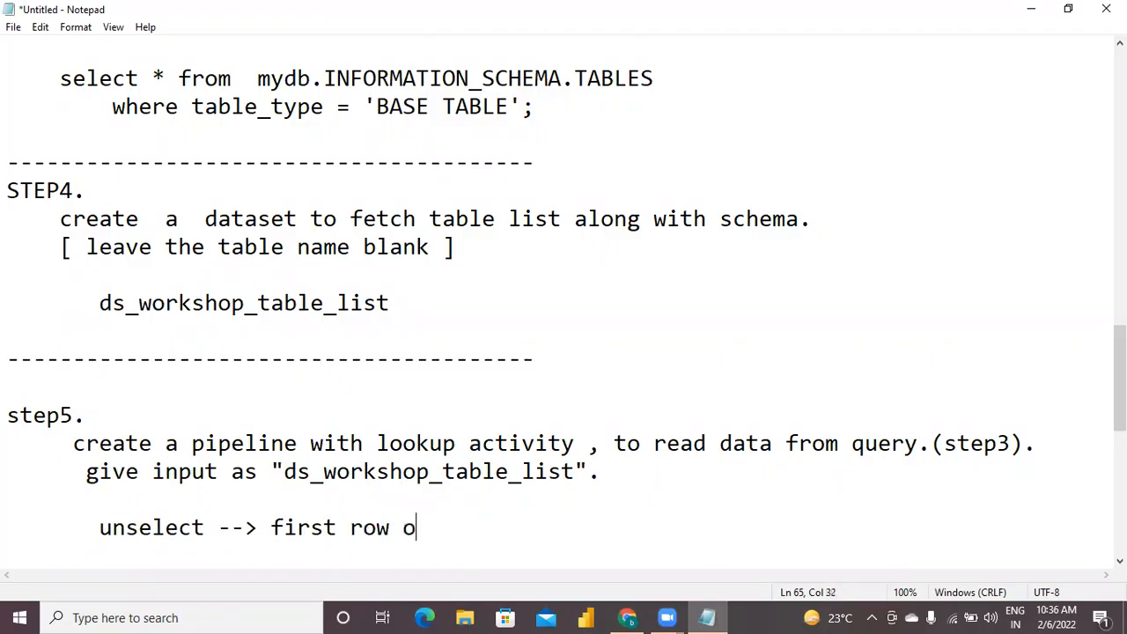
key(Return)
key(Return)
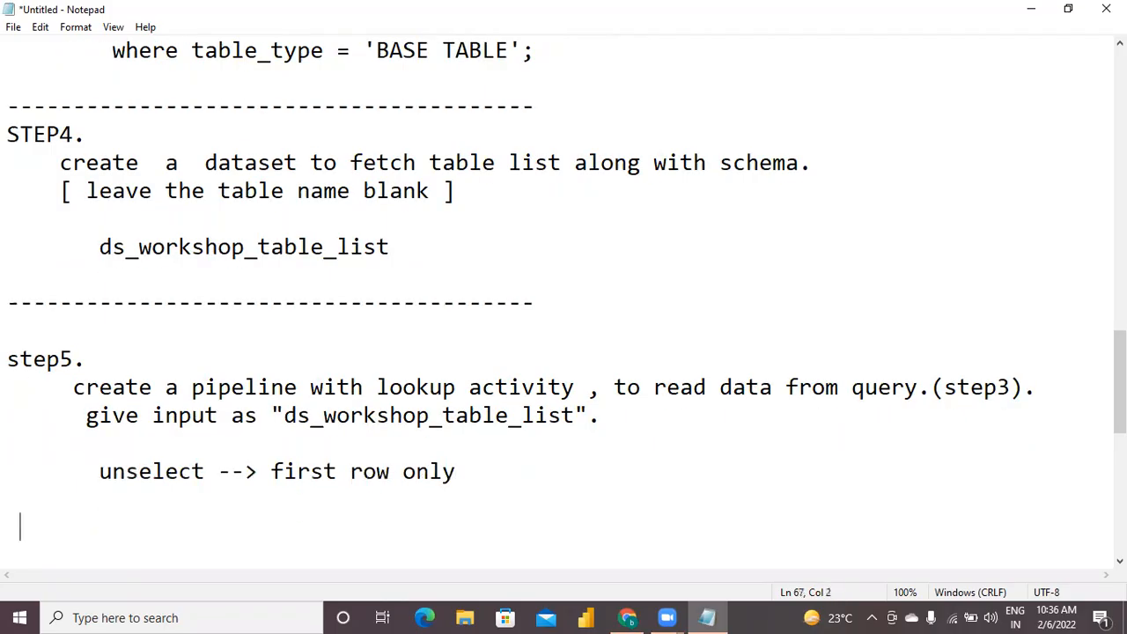
Add two more step5 lines: 'dont select table option.' and 'select query option.'.
key(BackSpace)
key(BackSpace)
text(dont sele)
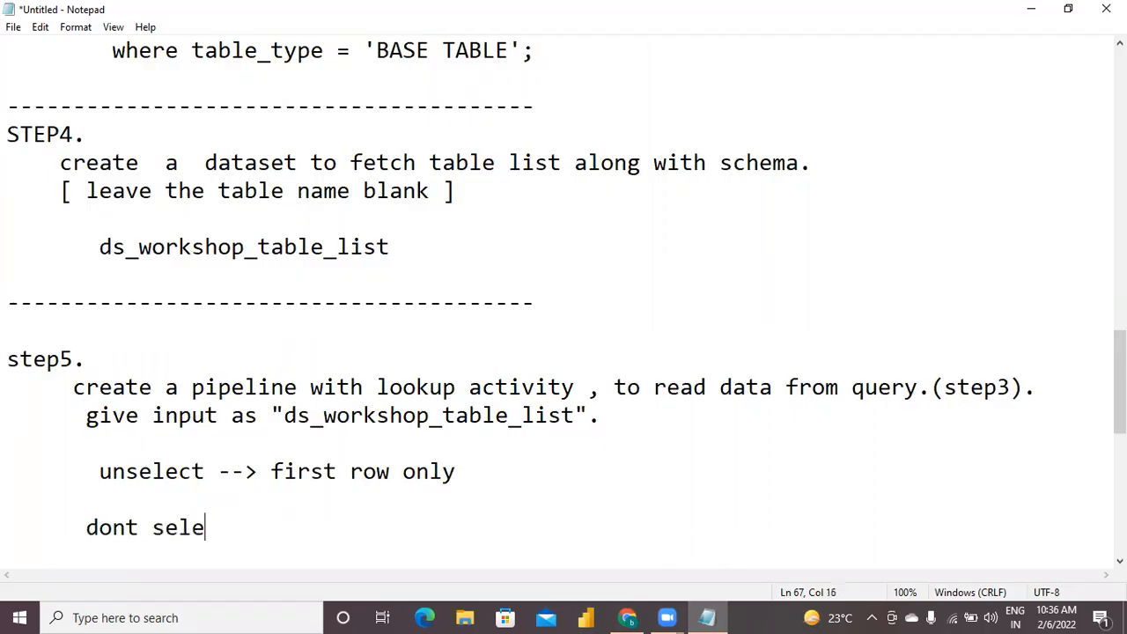
text(ct  tab)
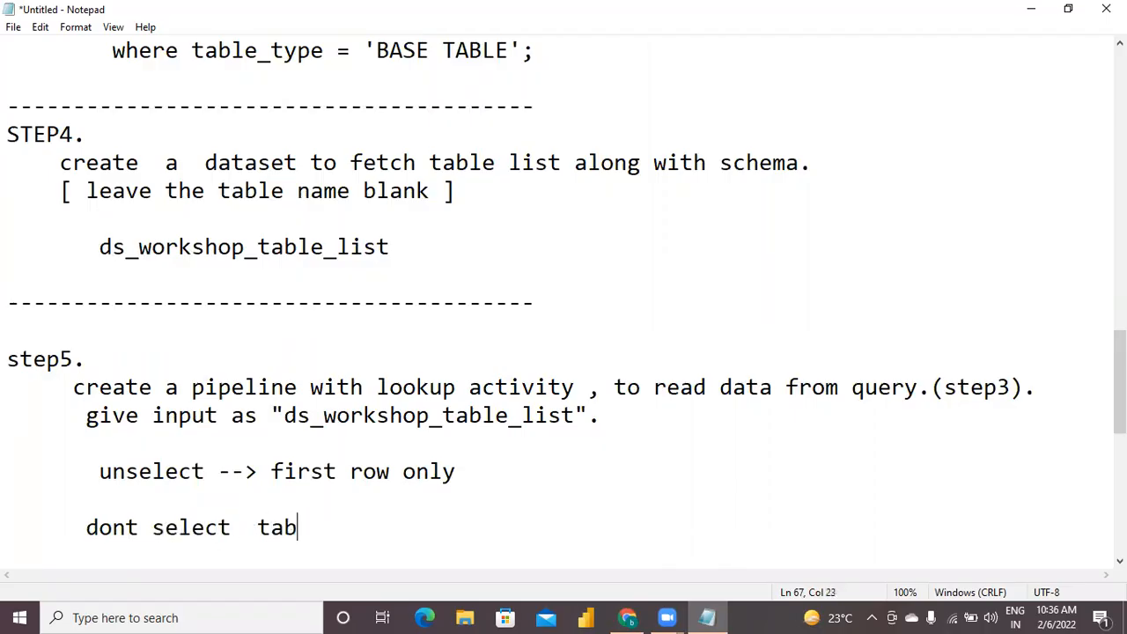
text(le option.)
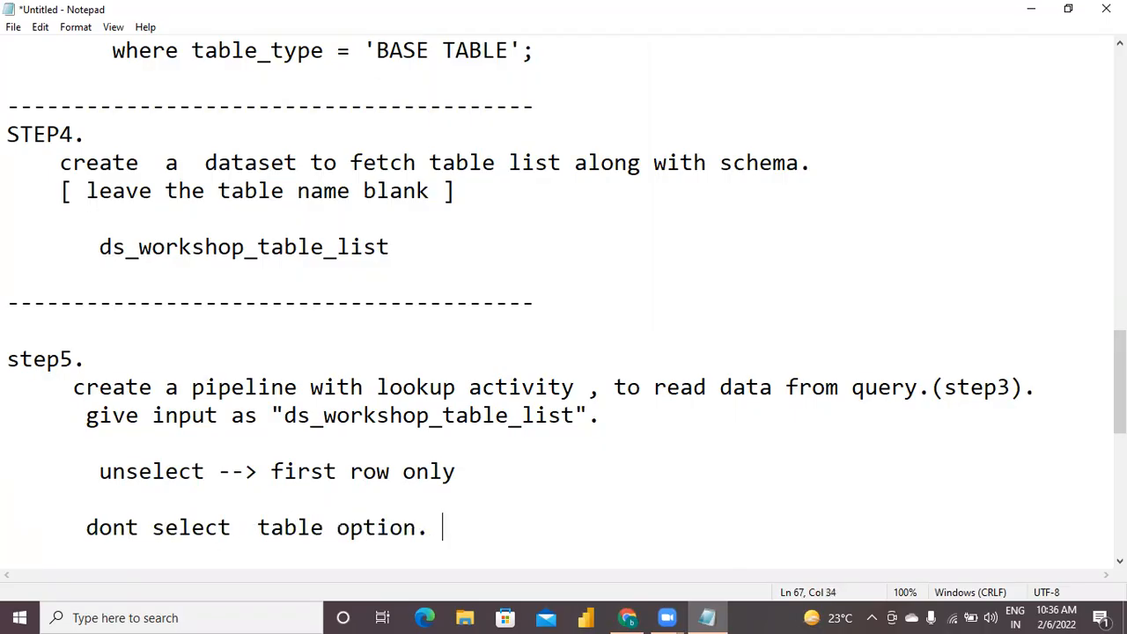
key(Return)
text(selec)
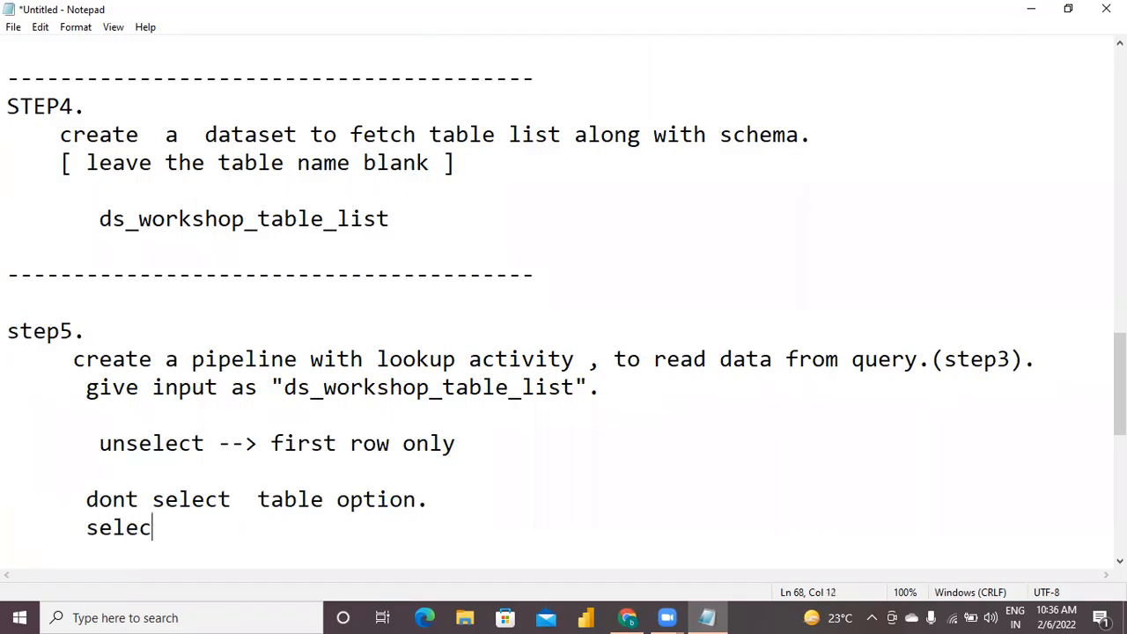
text(t  query option.)
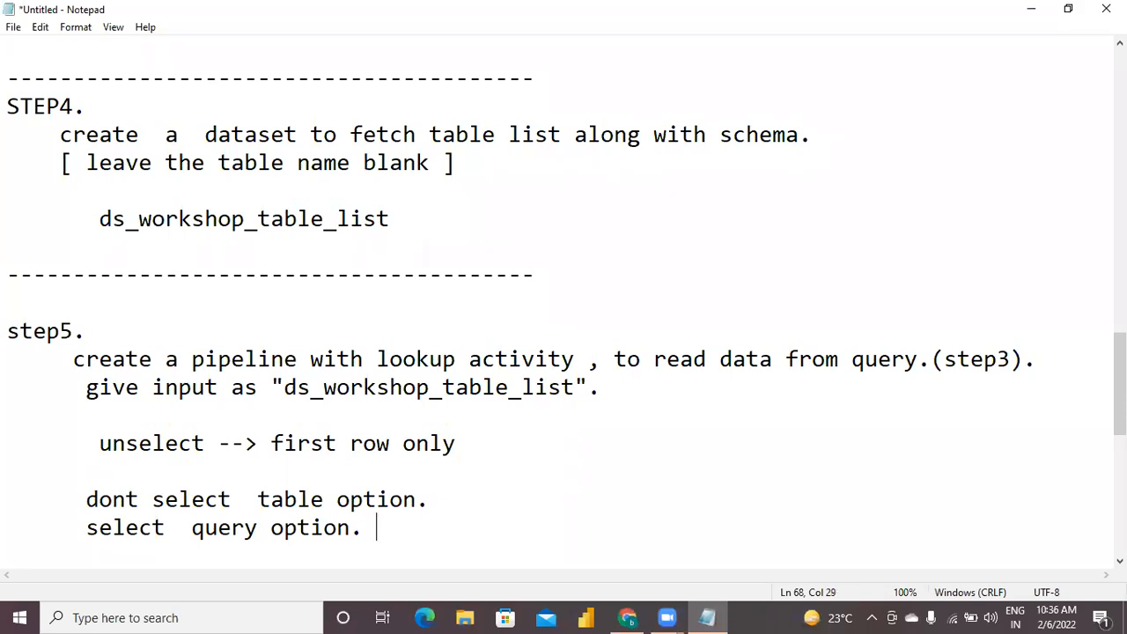
Review the notes from step3 through step5.
key(Up)
key(Up)
key(Up)
key(Up)
key(Up)
key(Up)
key(Up)
key(Up)
key(Up)
key(Up)
key(Up)
key(Up)
key(Up)
key(Up)
key(Up)
key(Up)
key(Up)
key(Up)
key(Up)
key(Up)
key(Up)
key(Up)
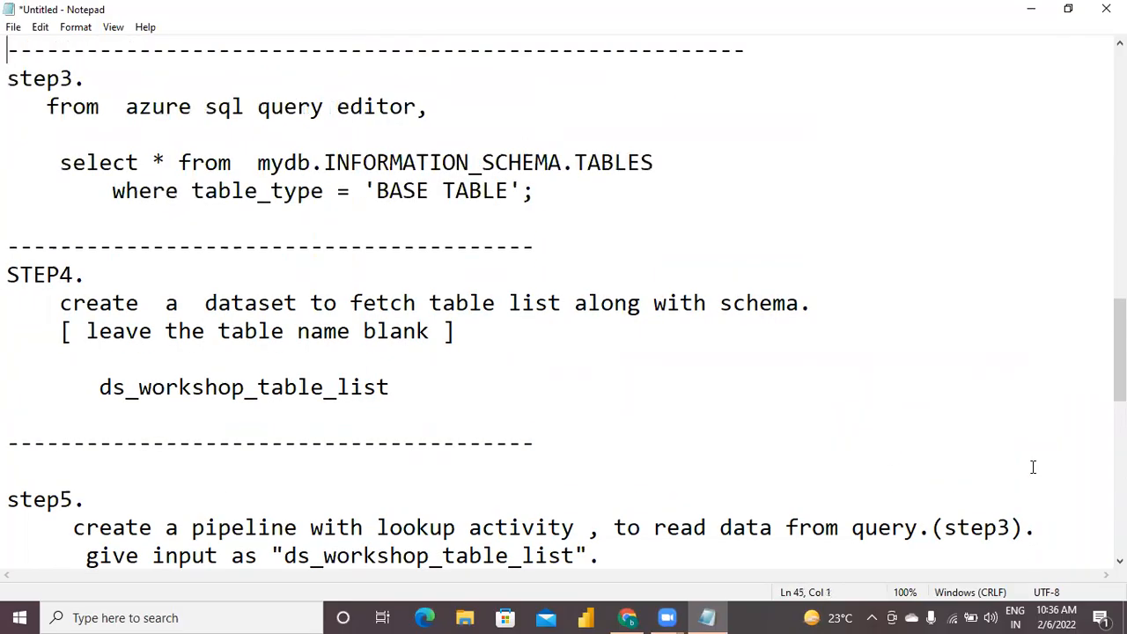
key(Down)
key(Down)
key(Down)
key(Down)
key(Down)
key(Down)
key(Down)
key(Down)
key(Down)
key(Down)
key(Down)
key(Down)
key(Down)
key(Down)
key(Down)
key(Down)
key(Down)
key(Down)
key(Down)
key(Down)
key(Up)
key(Up)
key(Up)
key(Up)
key(Up)
key(Up)
key(Up)
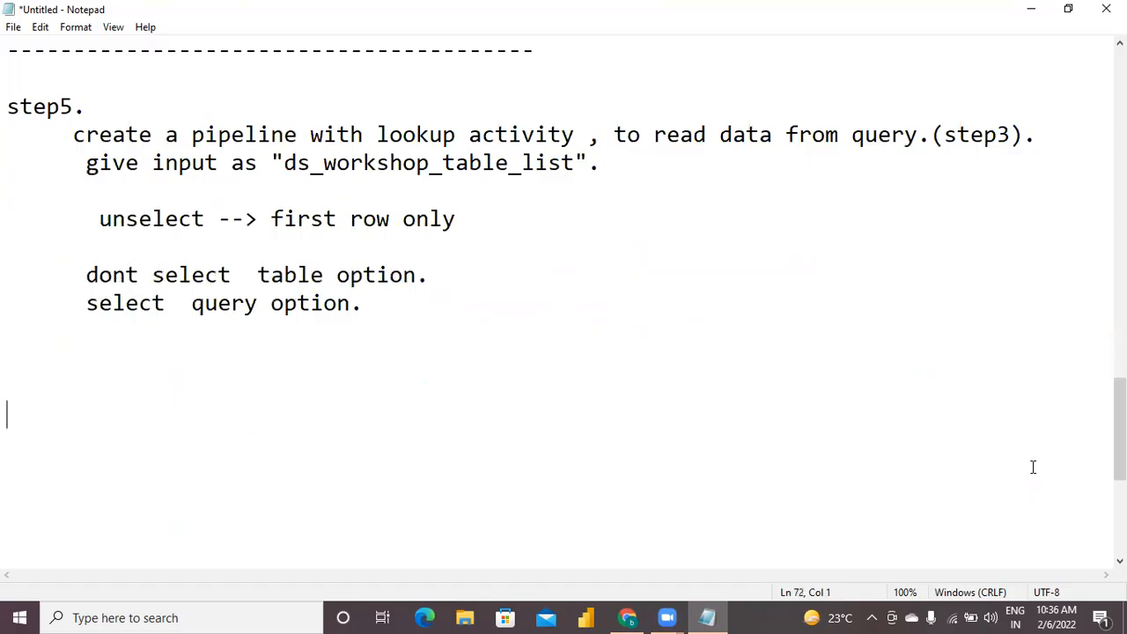
Add a 'step6.' heading below the step5 notes, with the line 'add "foreach" activity to lookup activity.' beneath it.
key(Down)
text(step6.)
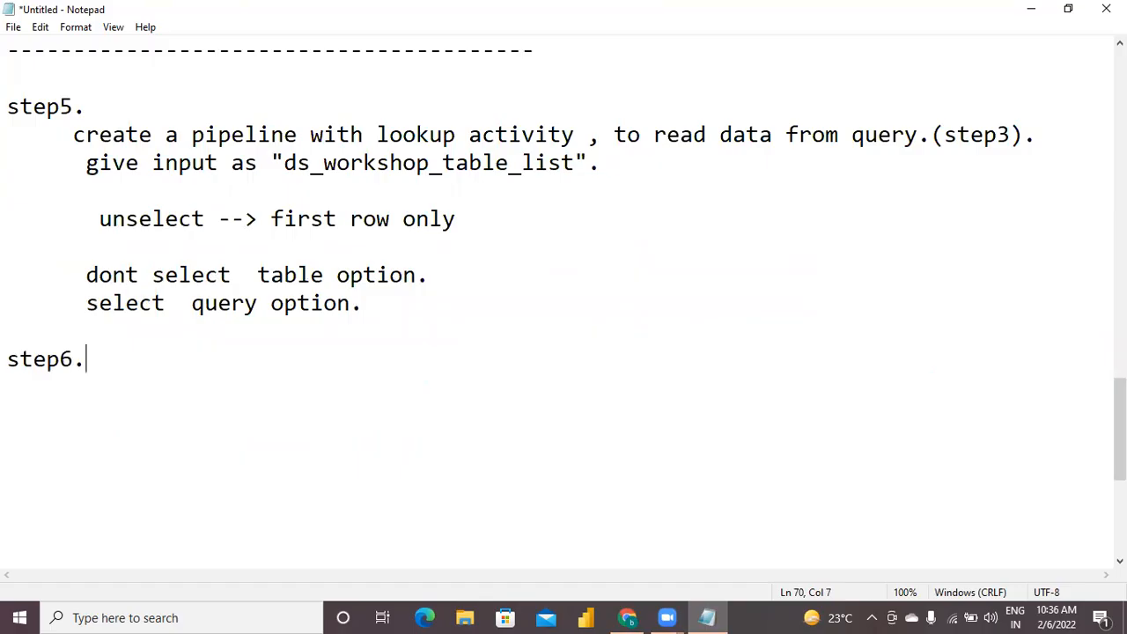
key(Return)
text(add  )
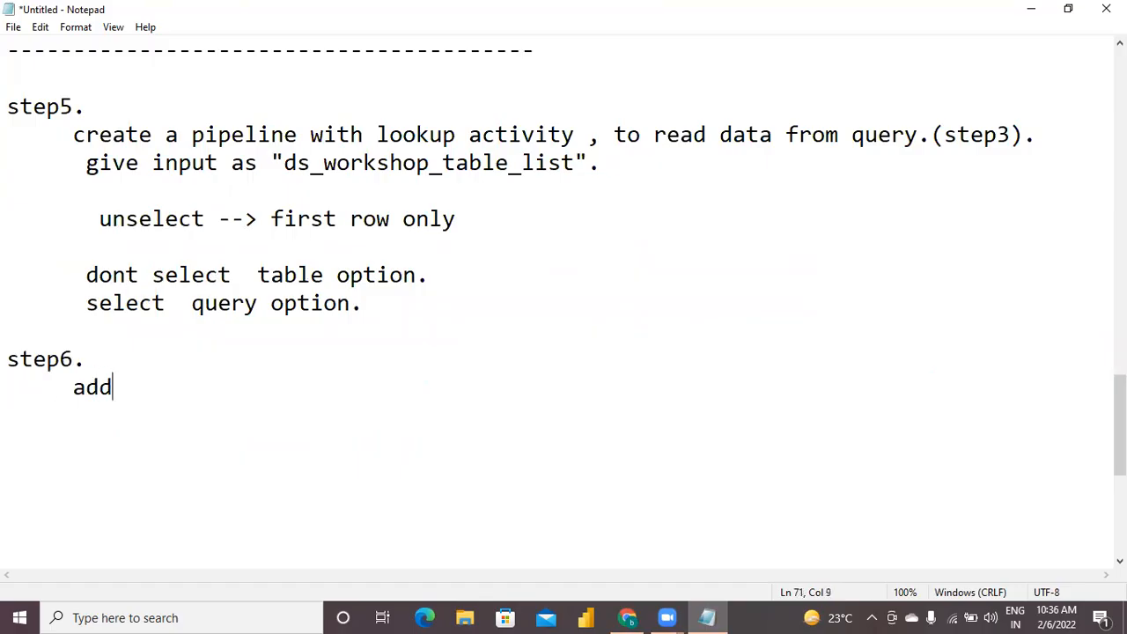
text("fore)
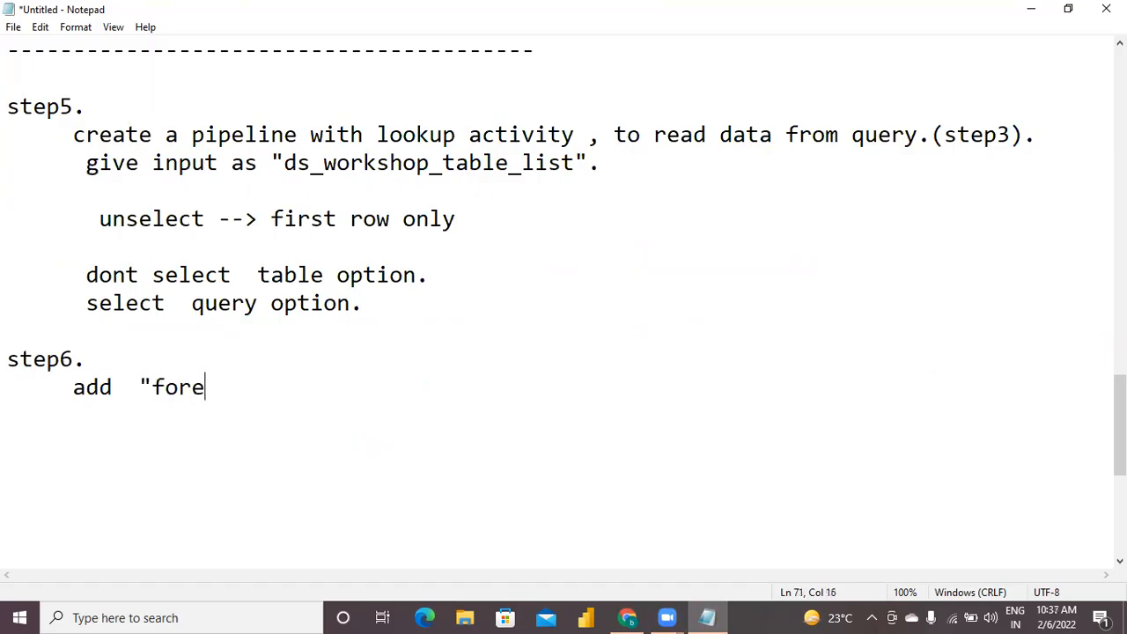
text(ach" activity to)
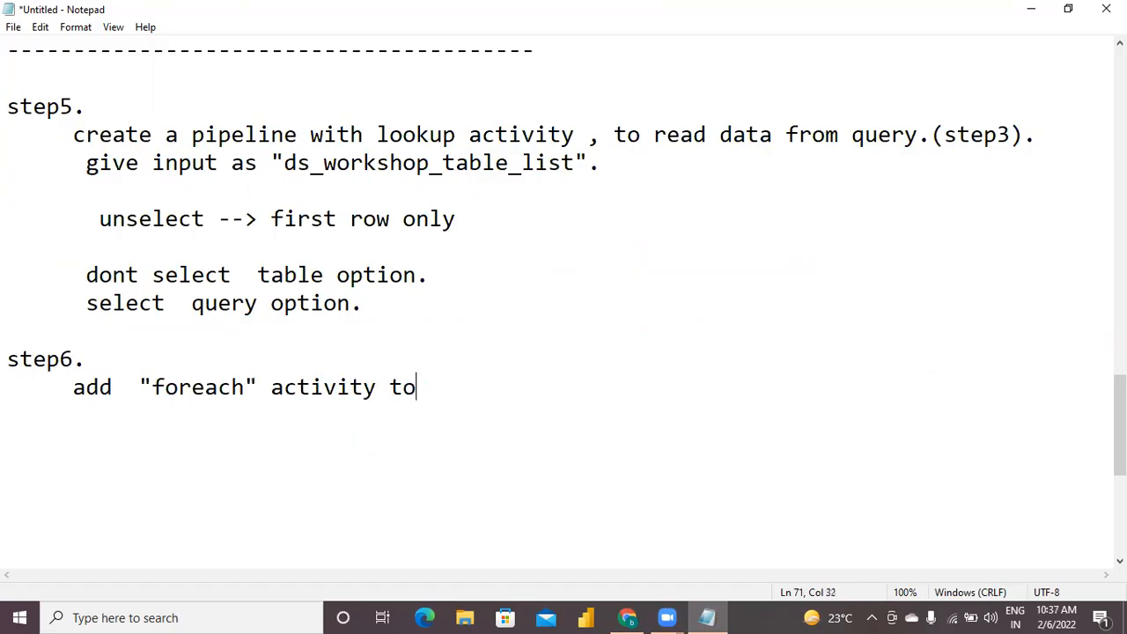
text( lookup)
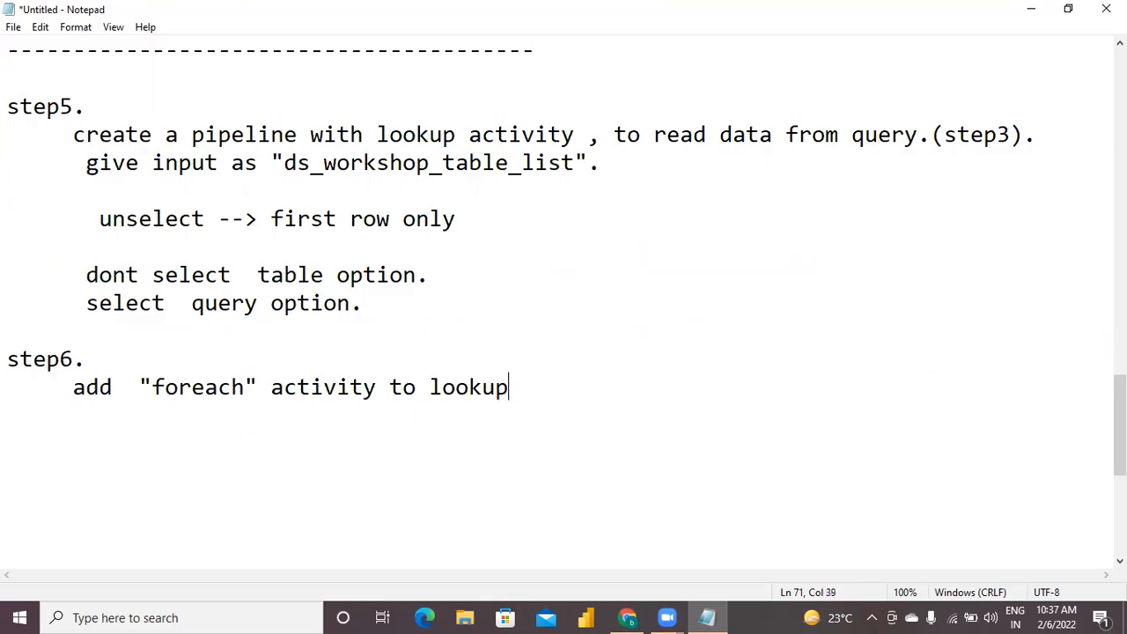
text( acti i)
key(BackSpace)
key(BackSpace)
text(vity.)
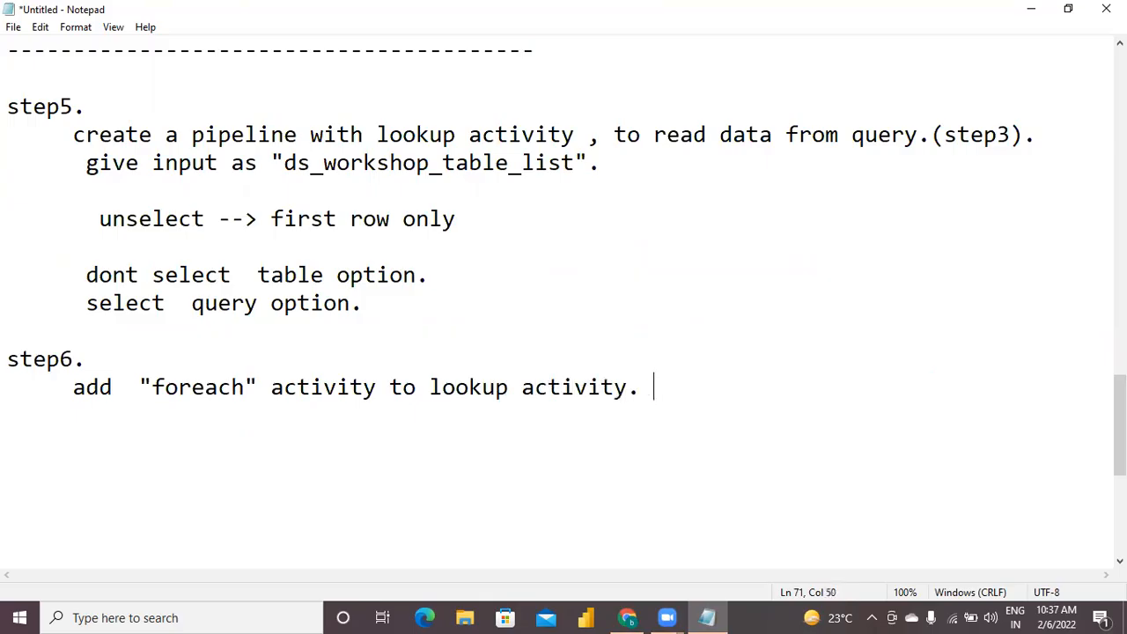
key(Return)
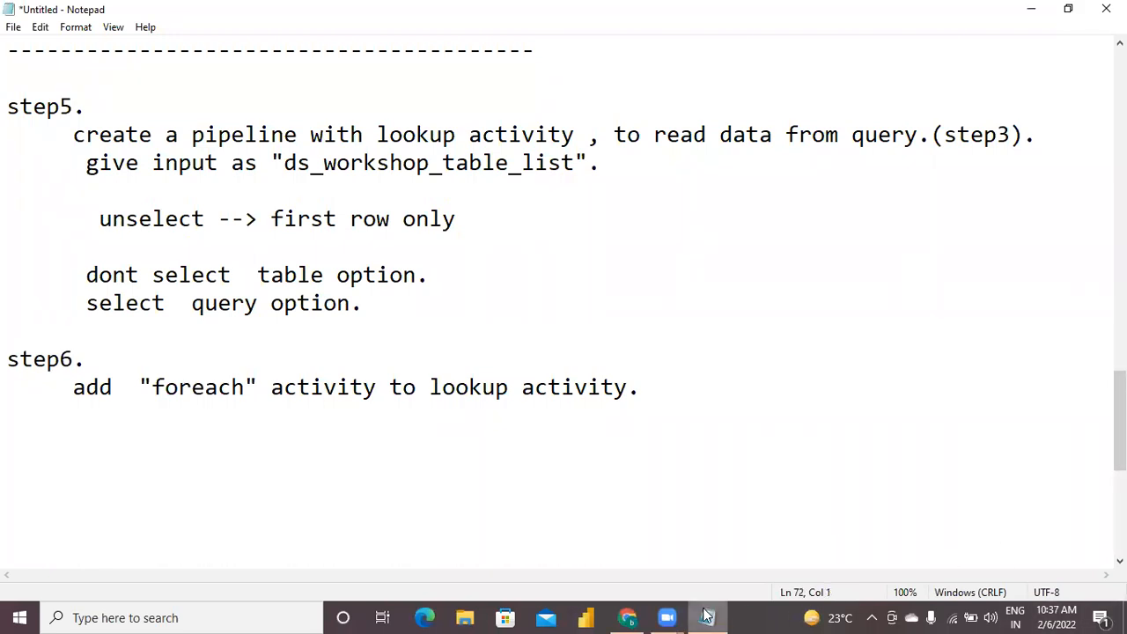
Switch to Data Factory in Chrome, add a ForEach activity to BulkLoadPipeline and connect the Lookup activity's output to it.
click(628, 618)
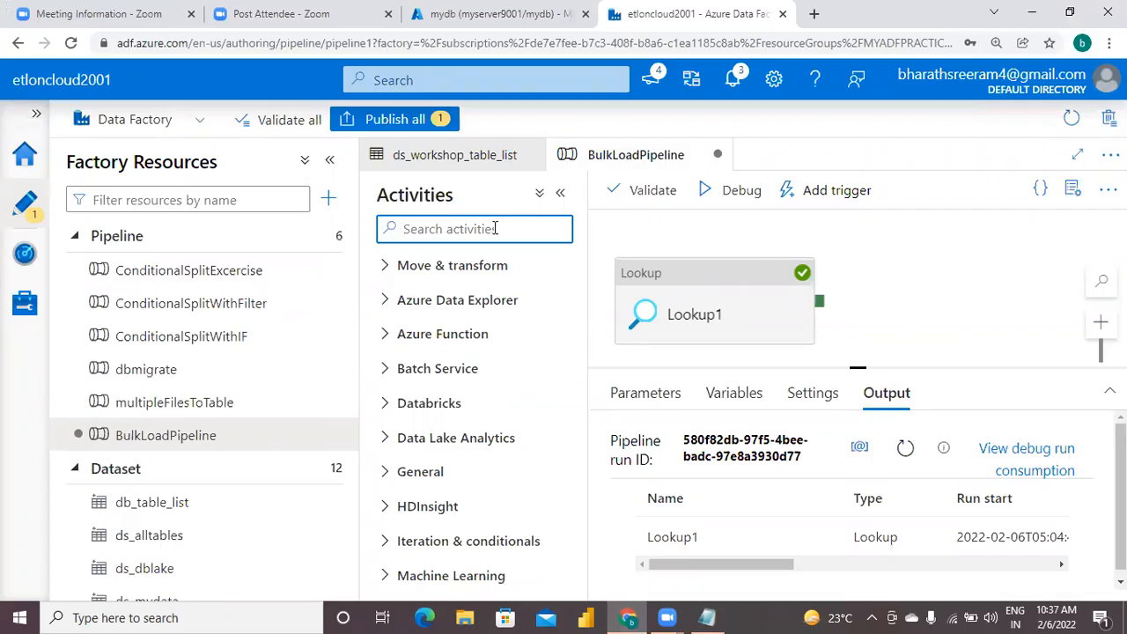
key(ctrl+minus)
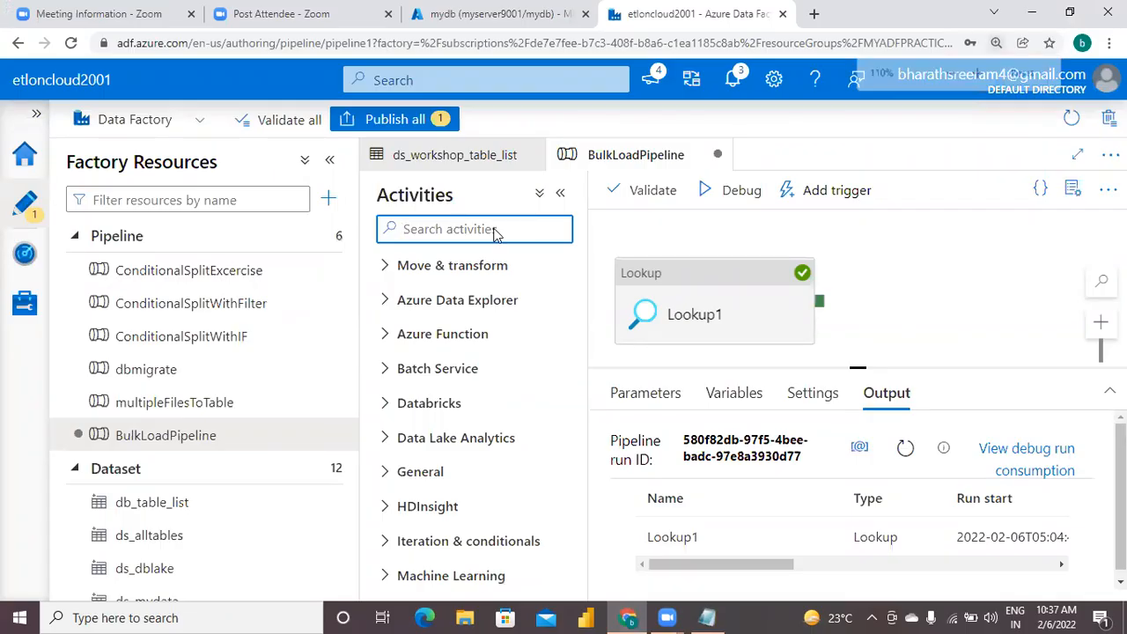
text(for)
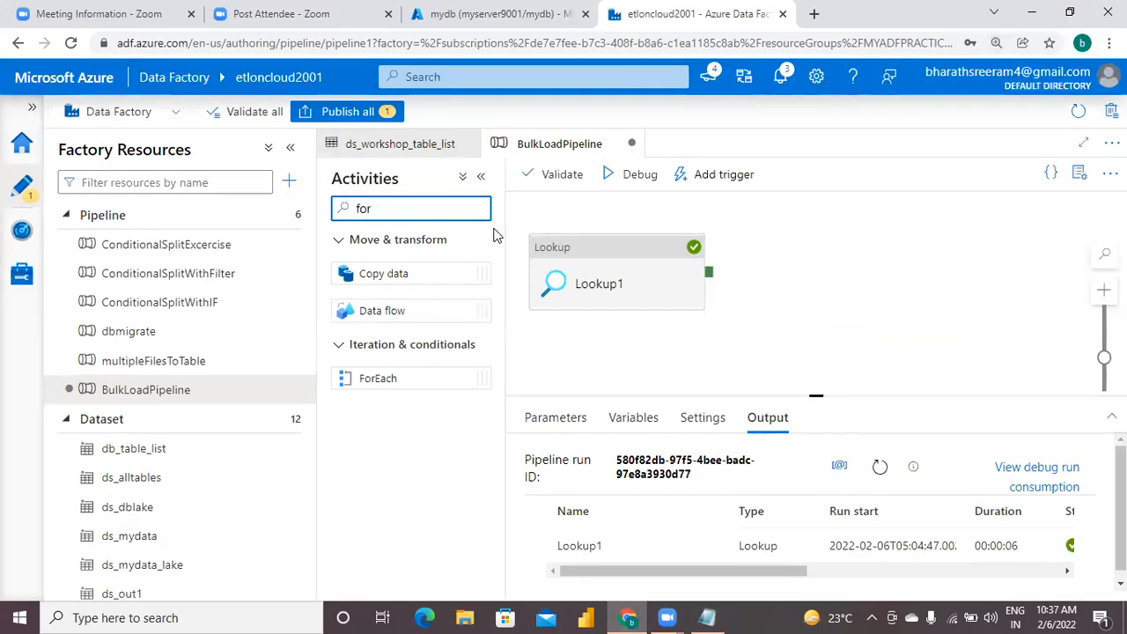
drag(401, 374, 894, 269)
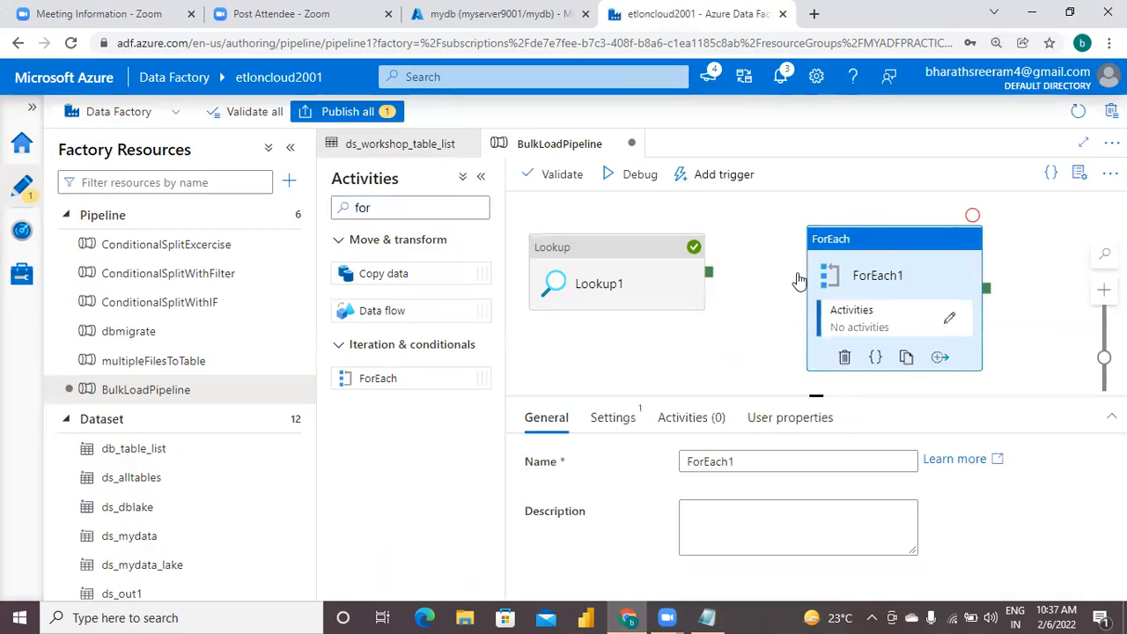
drag(710, 273, 828, 302)
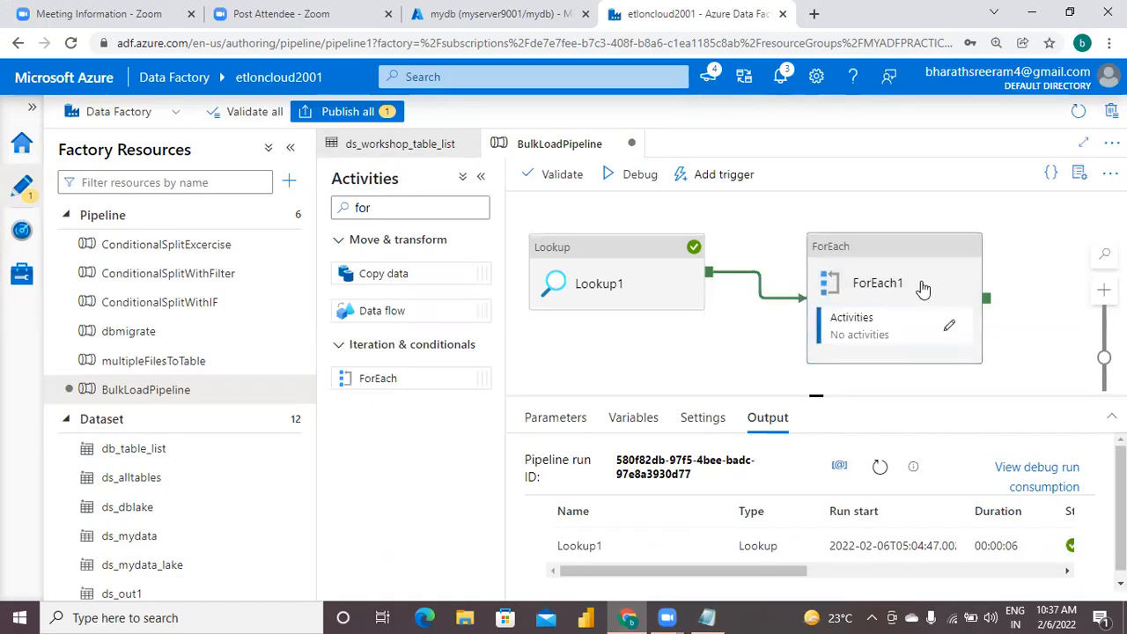
Examine the Sequential and Batch count options in the ForEach activity's settings.
click(884, 277)
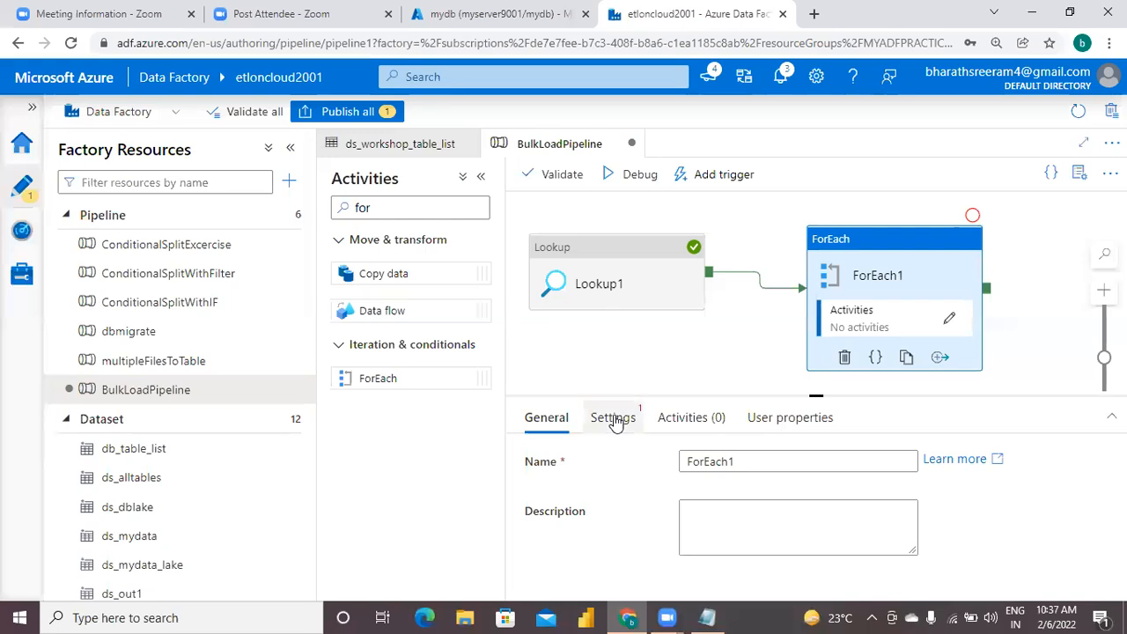
click(616, 421)
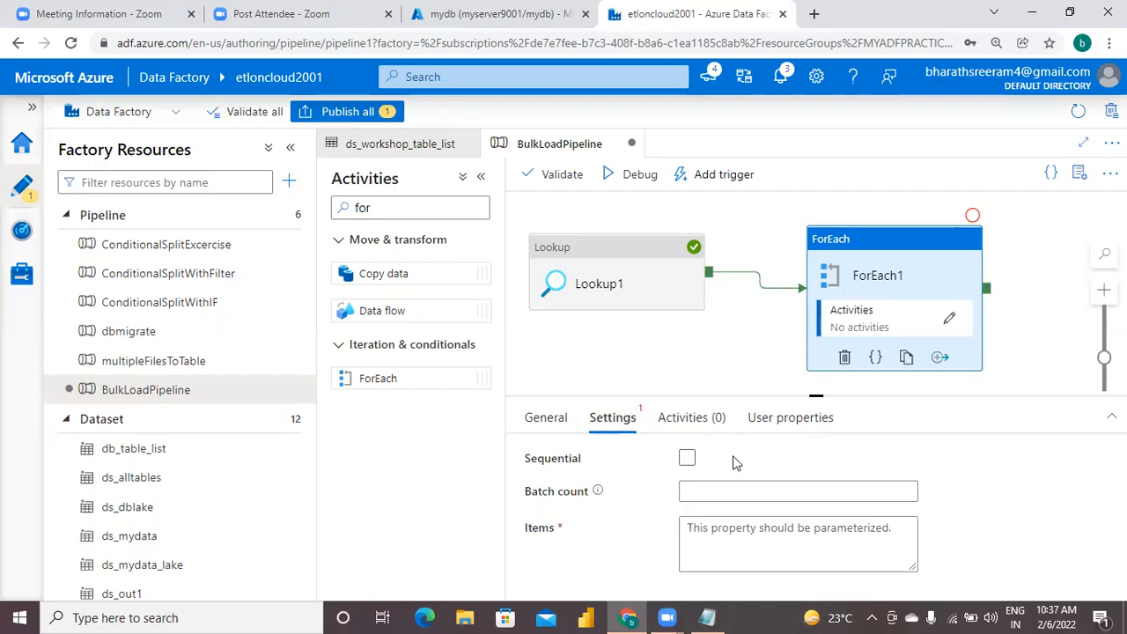
click(688, 458)
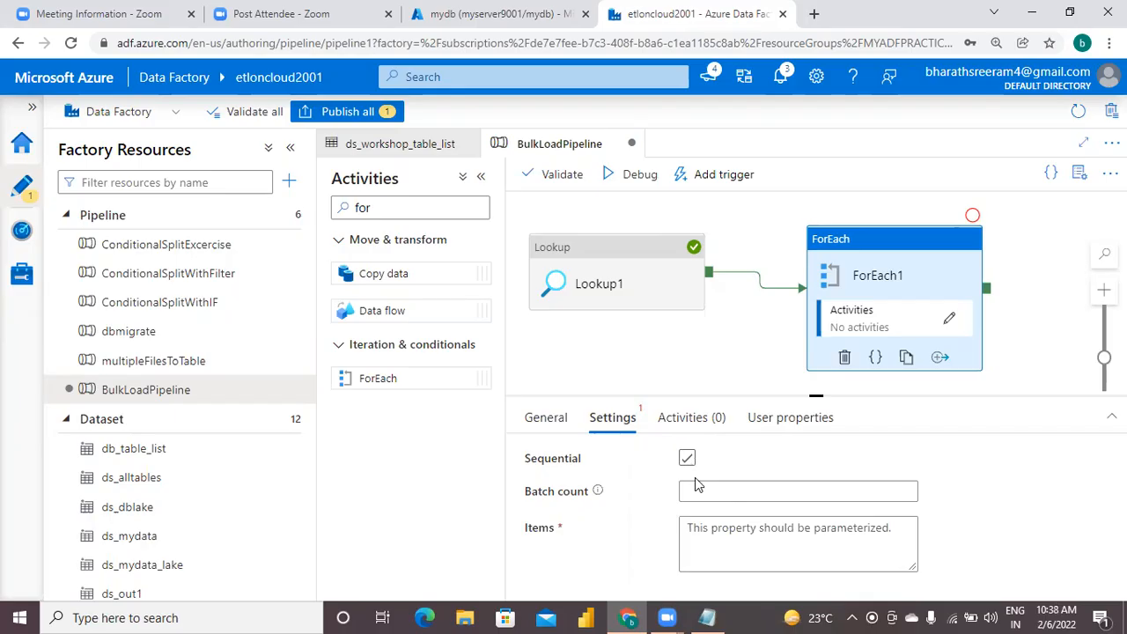
click(692, 460)
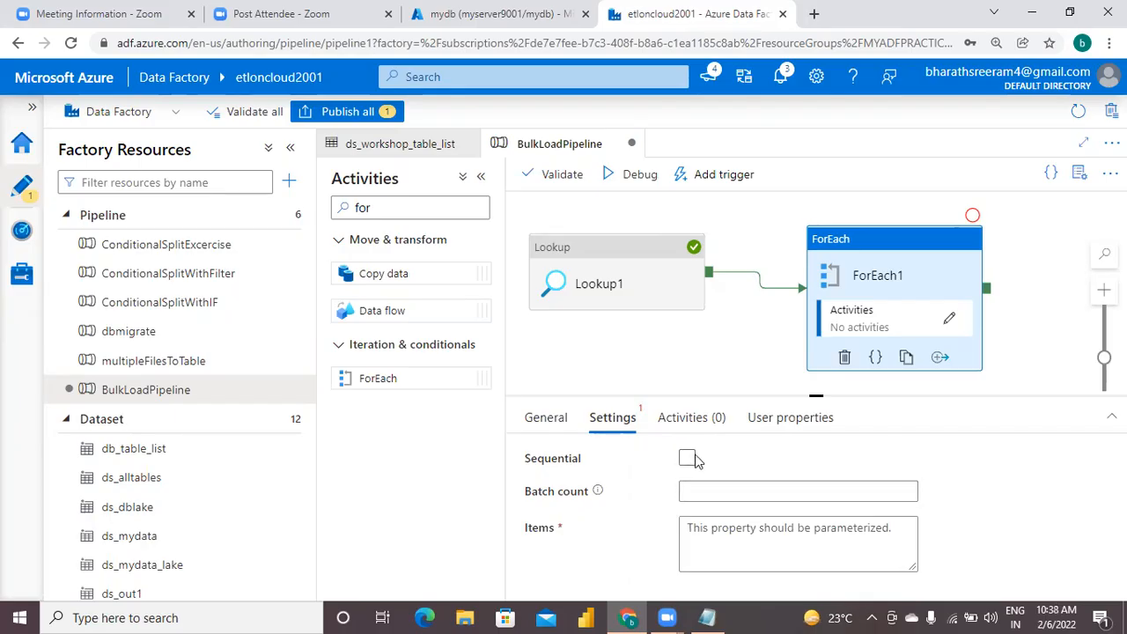
click(697, 490)
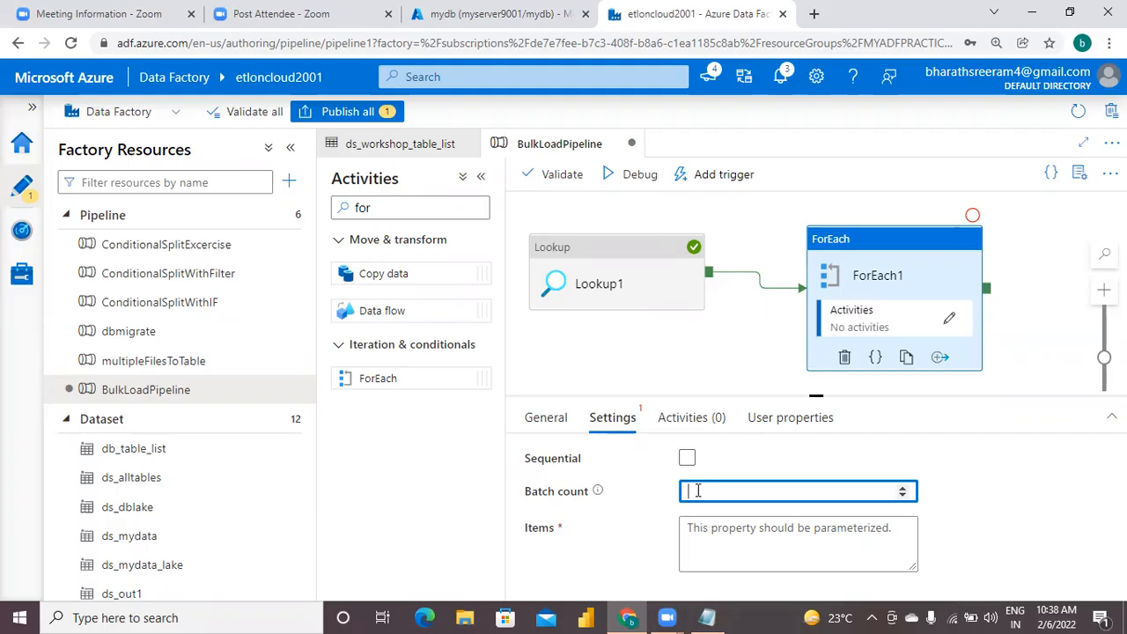
click(687, 459)
click(687, 458)
Compare the Lookup activity's source dataset and query settings with the ForEach activity's settings.
click(617, 274)
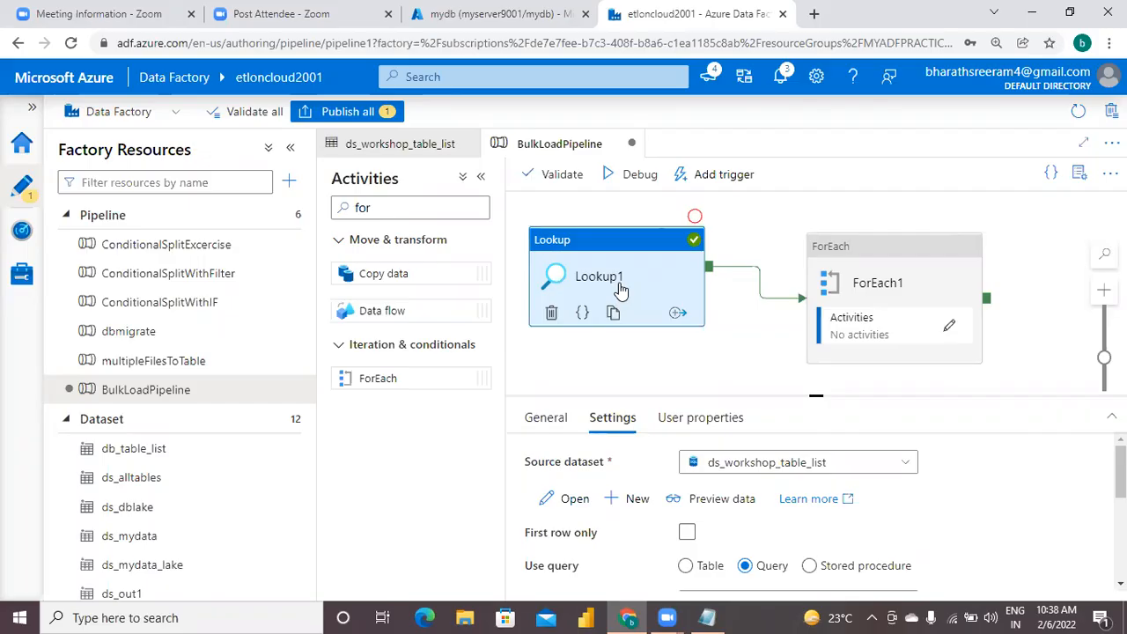
click(881, 313)
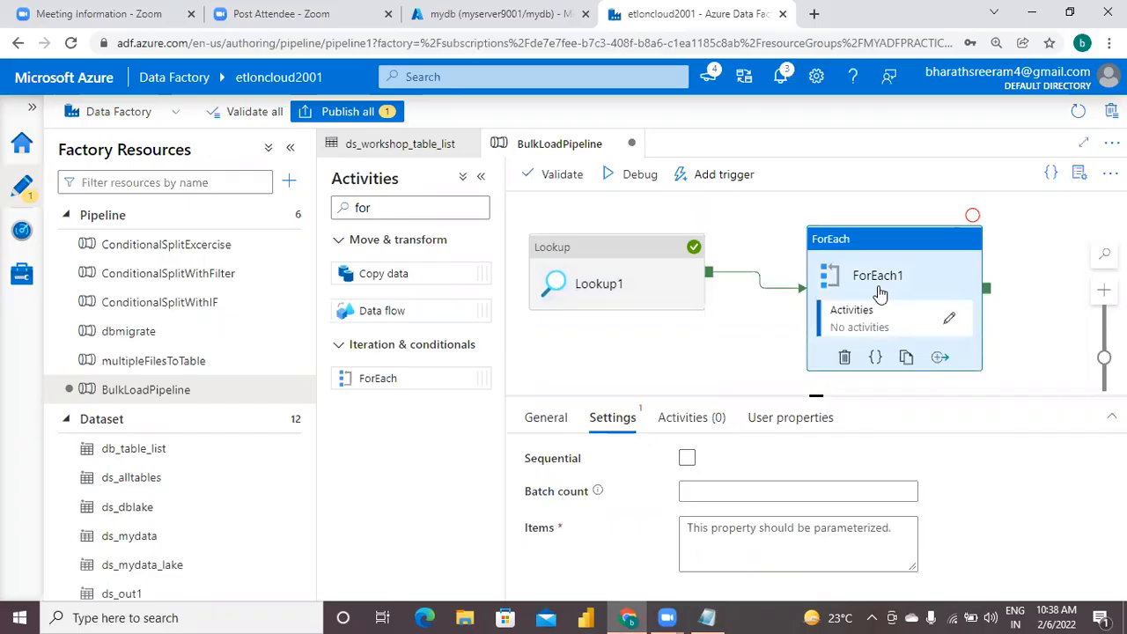
click(586, 287)
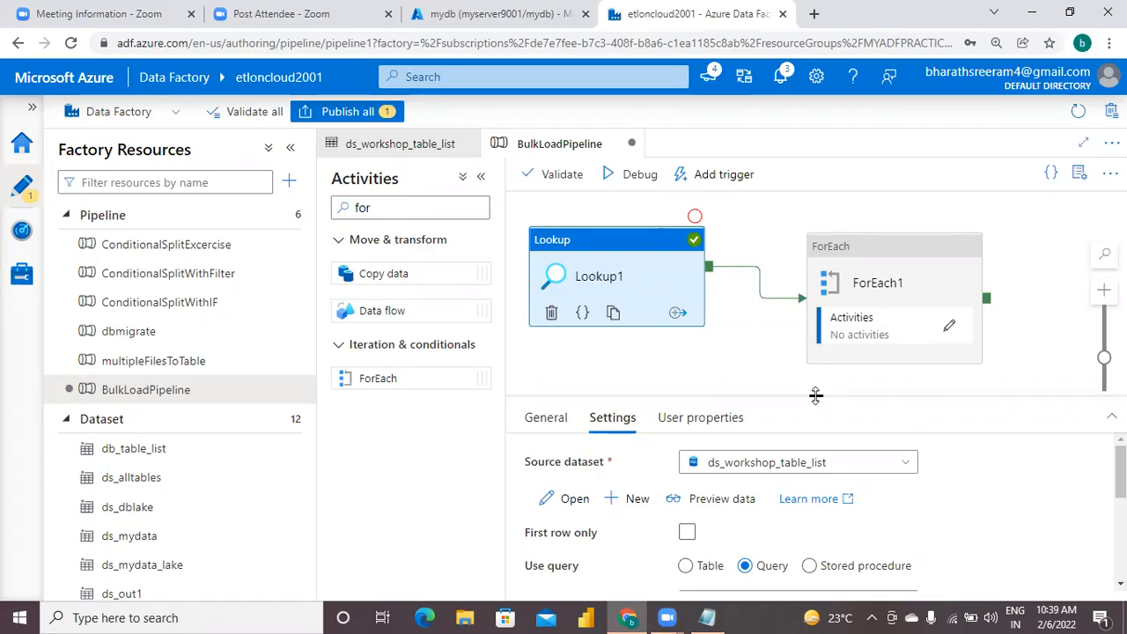
drag(817, 396, 795, 310)
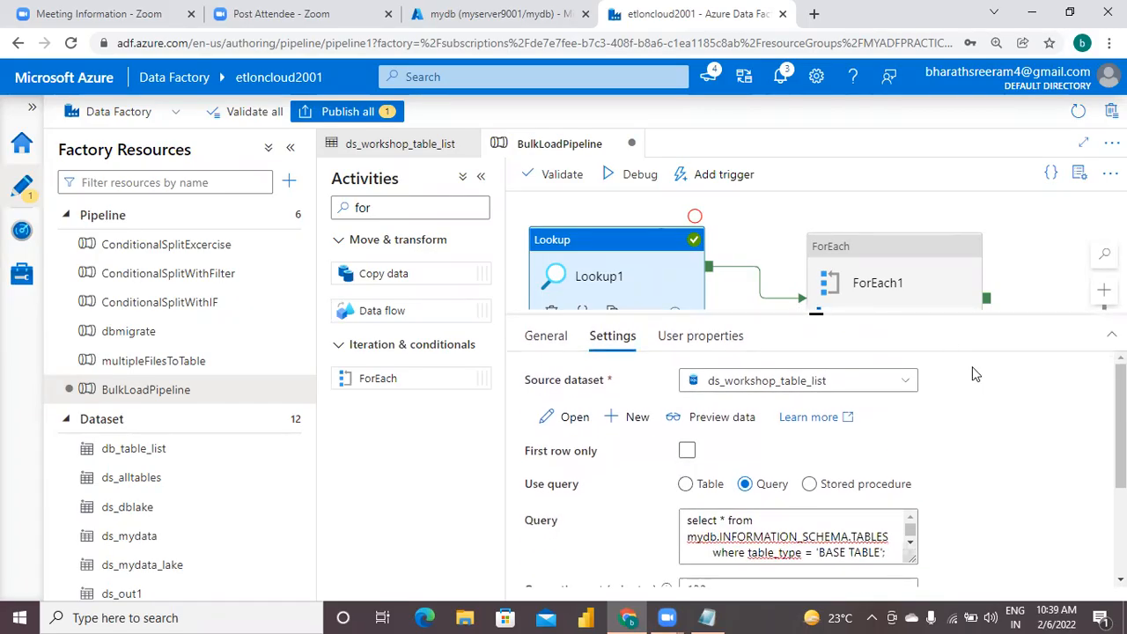
click(870, 307)
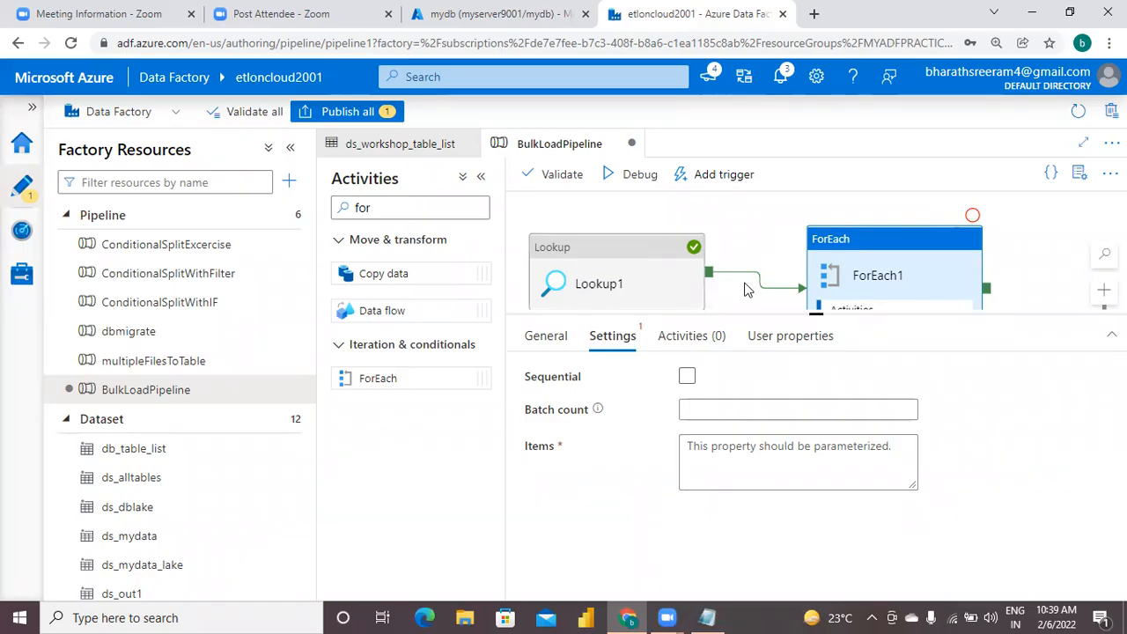
click(742, 454)
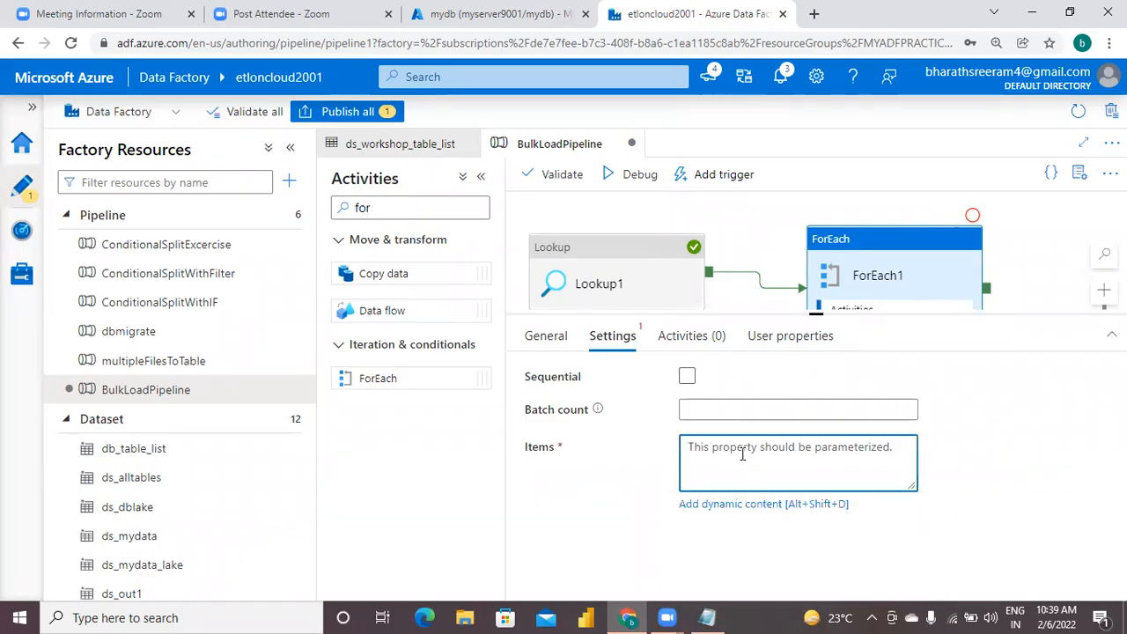
click(747, 506)
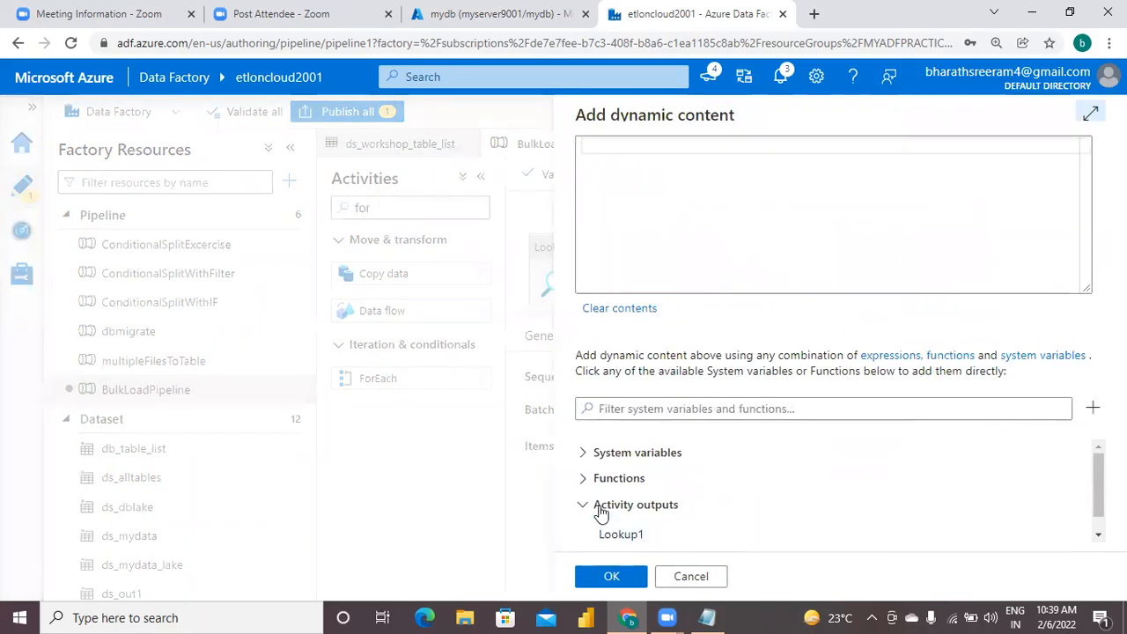
click(610, 538)
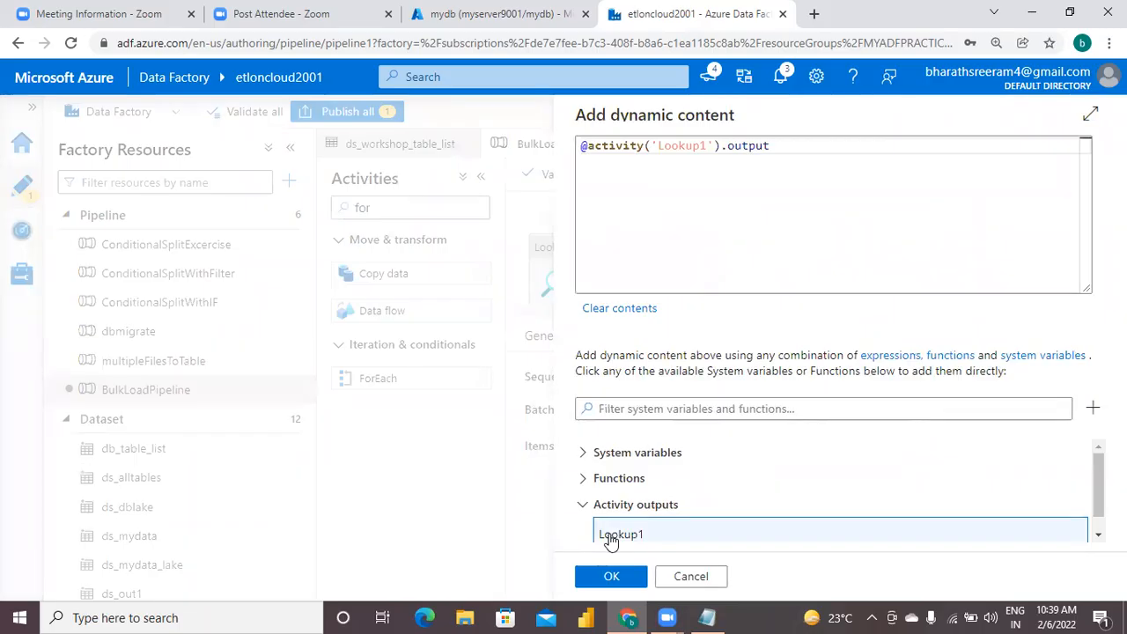
click(691, 578)
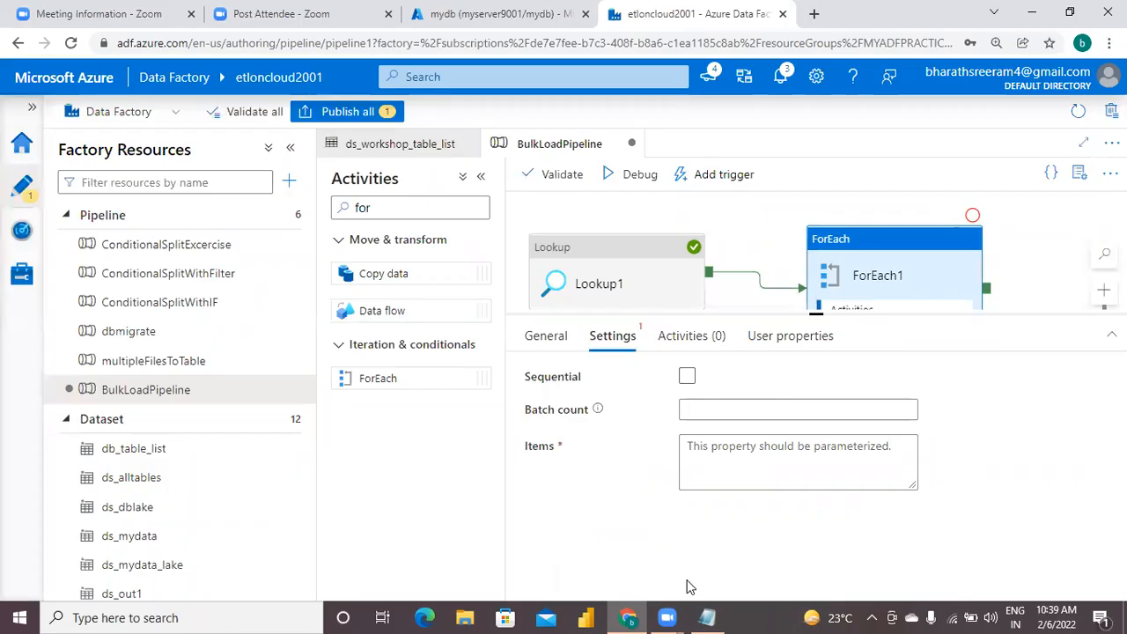
click(607, 274)
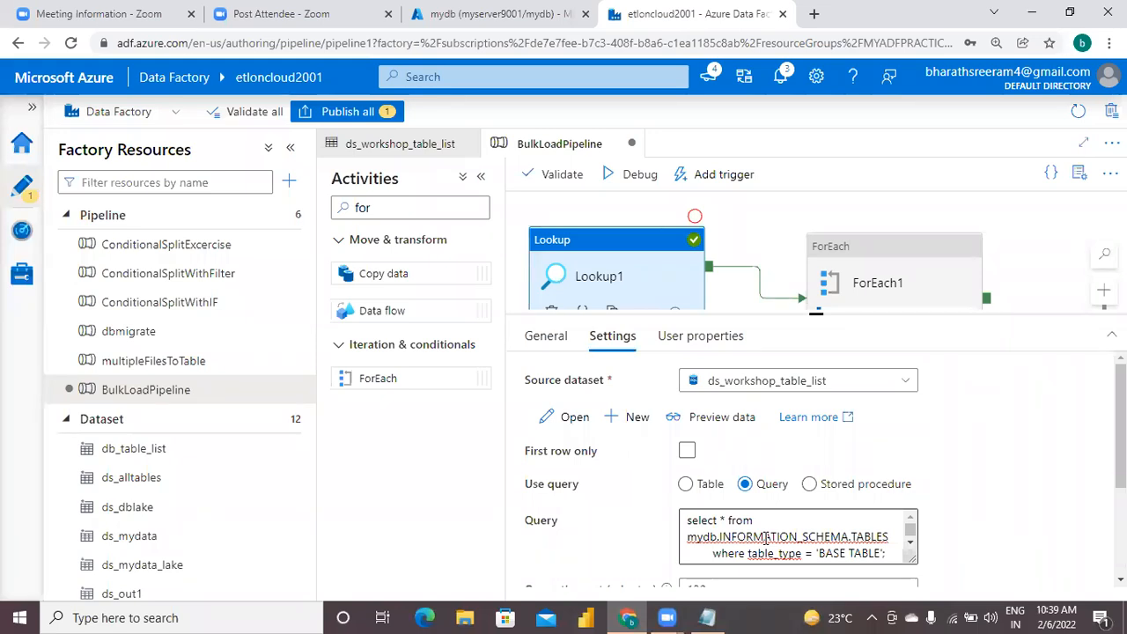
click(897, 287)
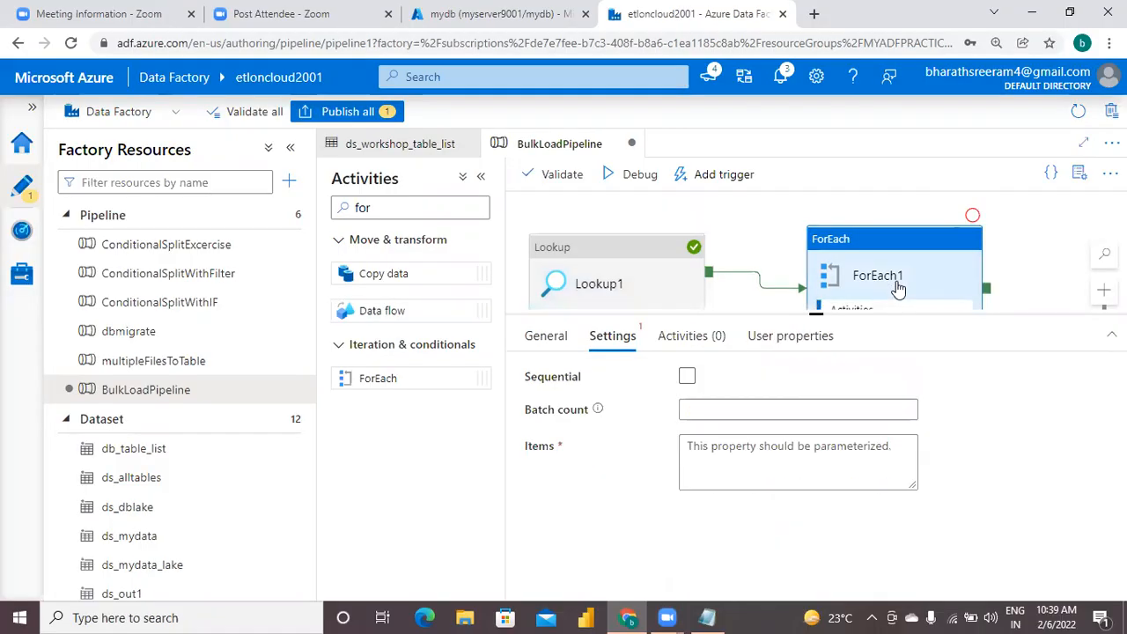
click(800, 448)
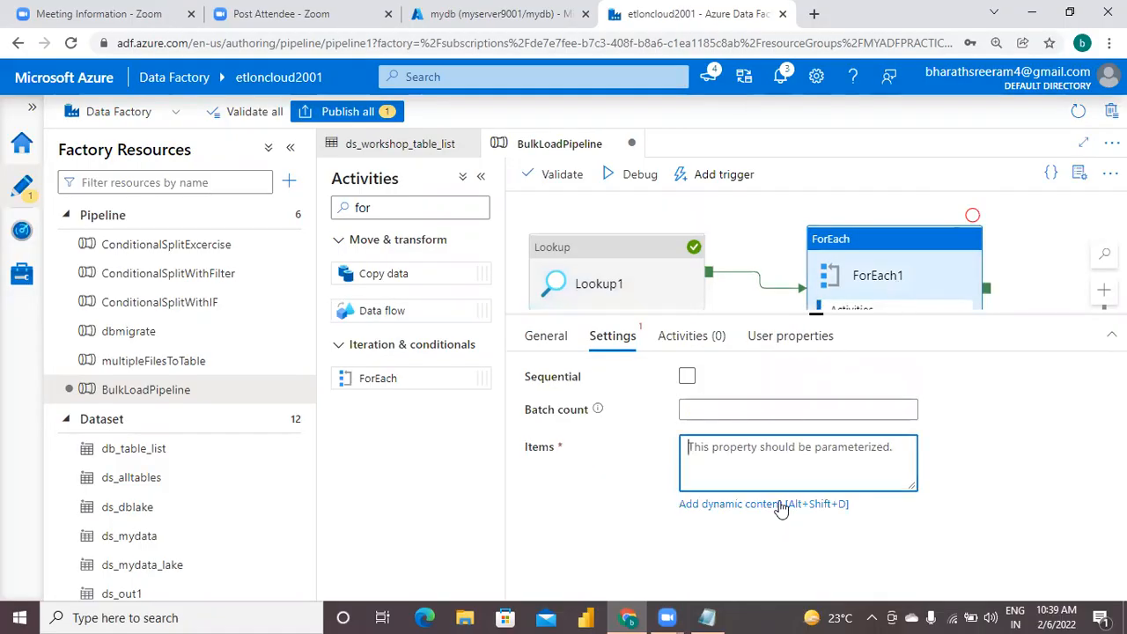
click(781, 504)
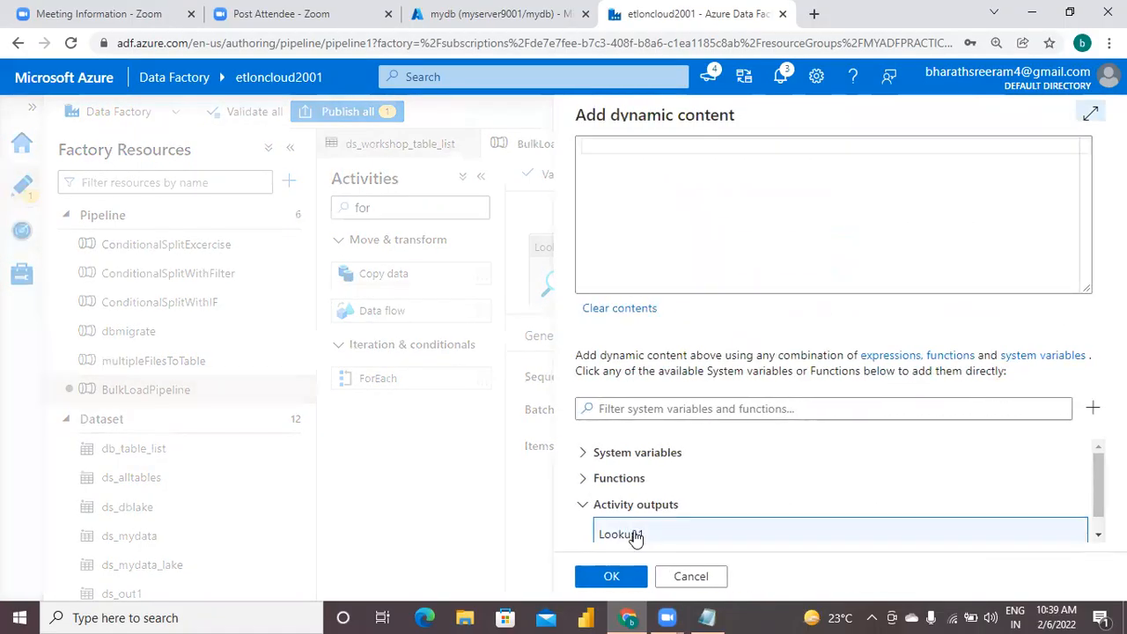
click(634, 534)
text(.output.)
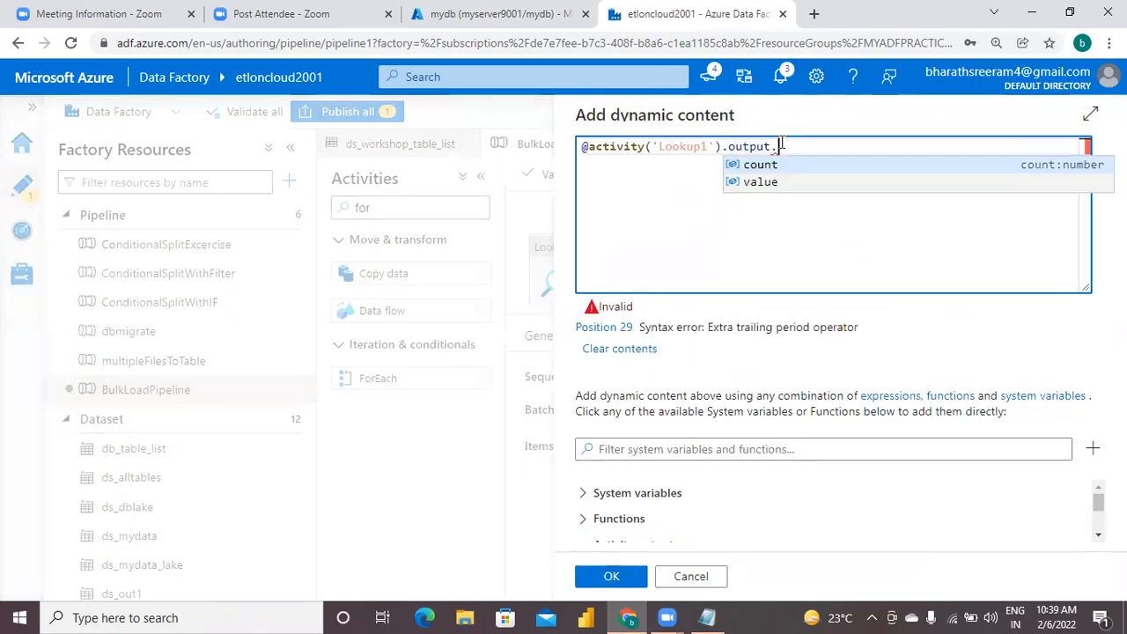
click(757, 182)
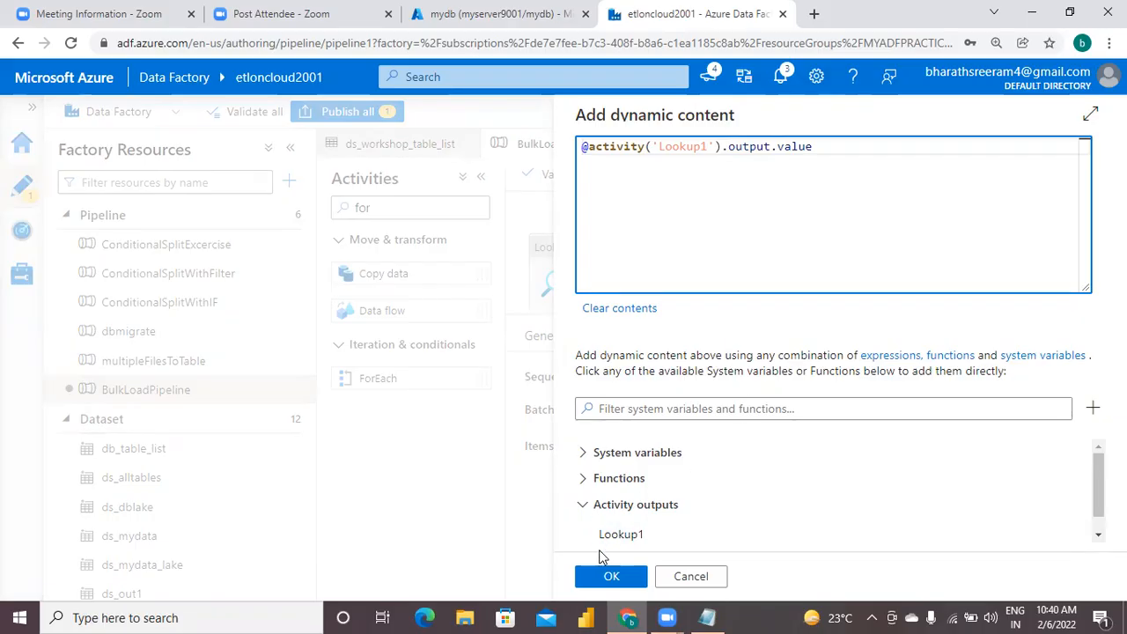
click(611, 577)
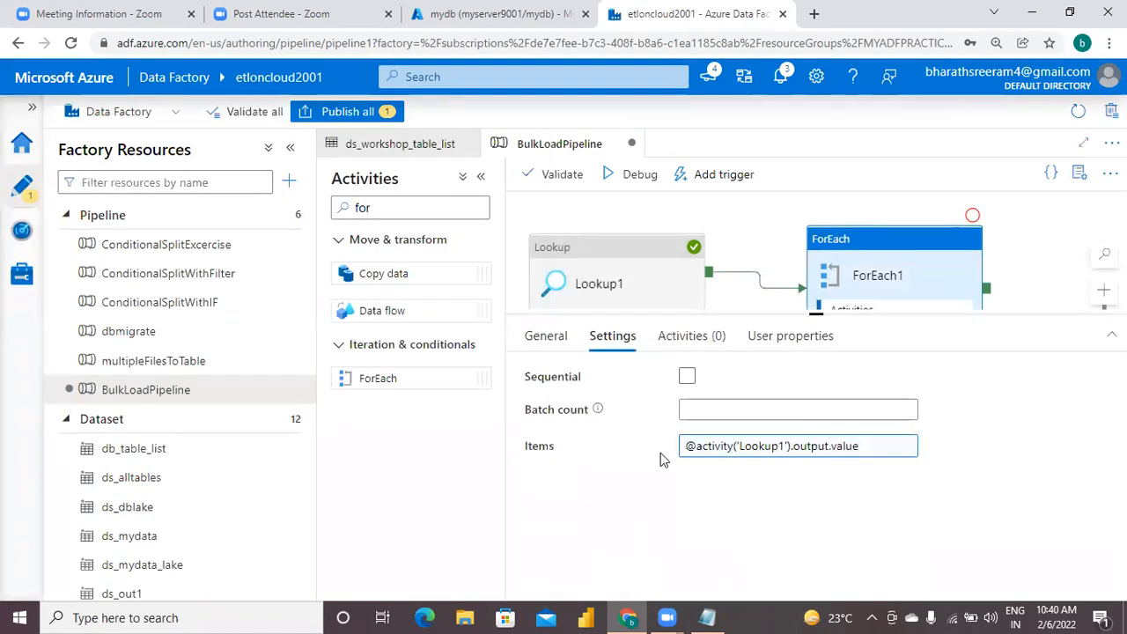
click(688, 376)
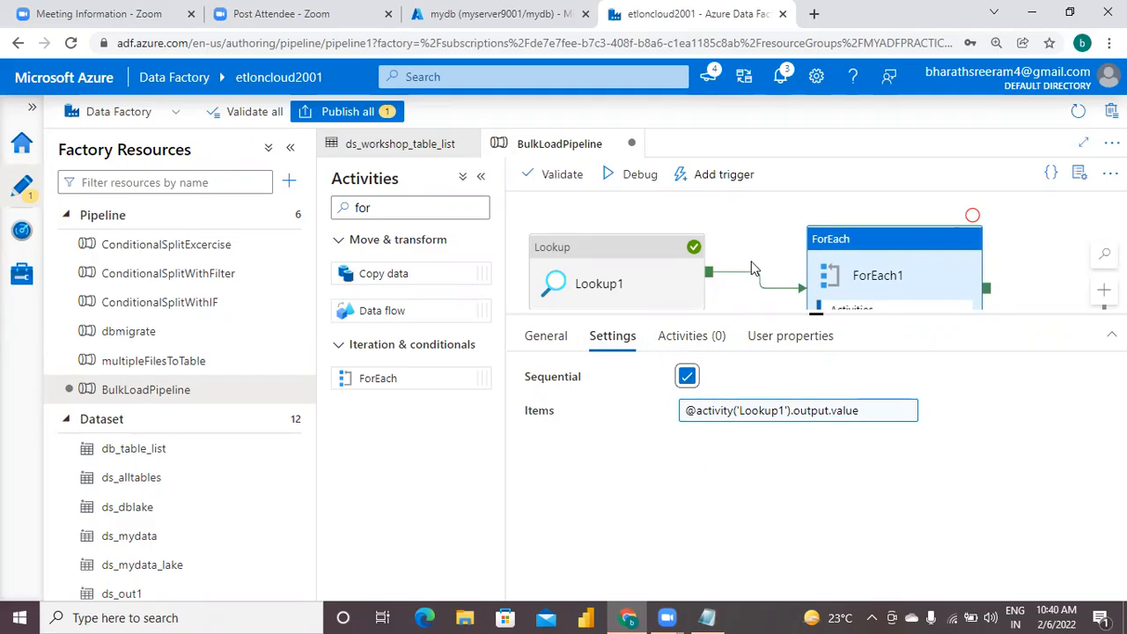
Open the ForEach activity's inner activities for editing and add a Copy data activity inside the loop.
click(693, 339)
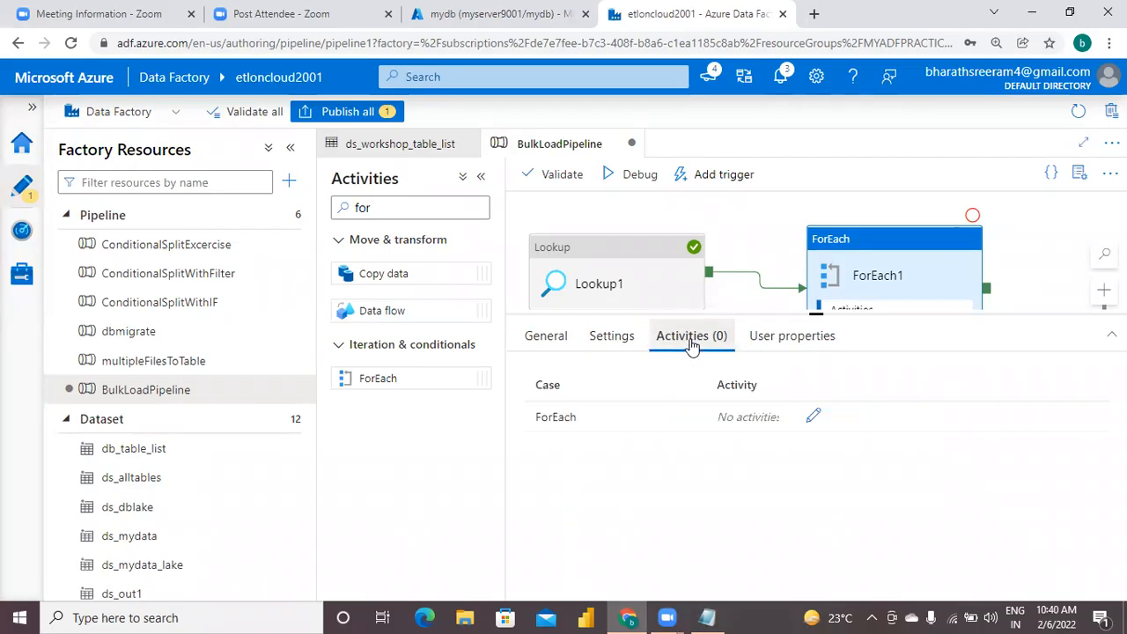
click(812, 420)
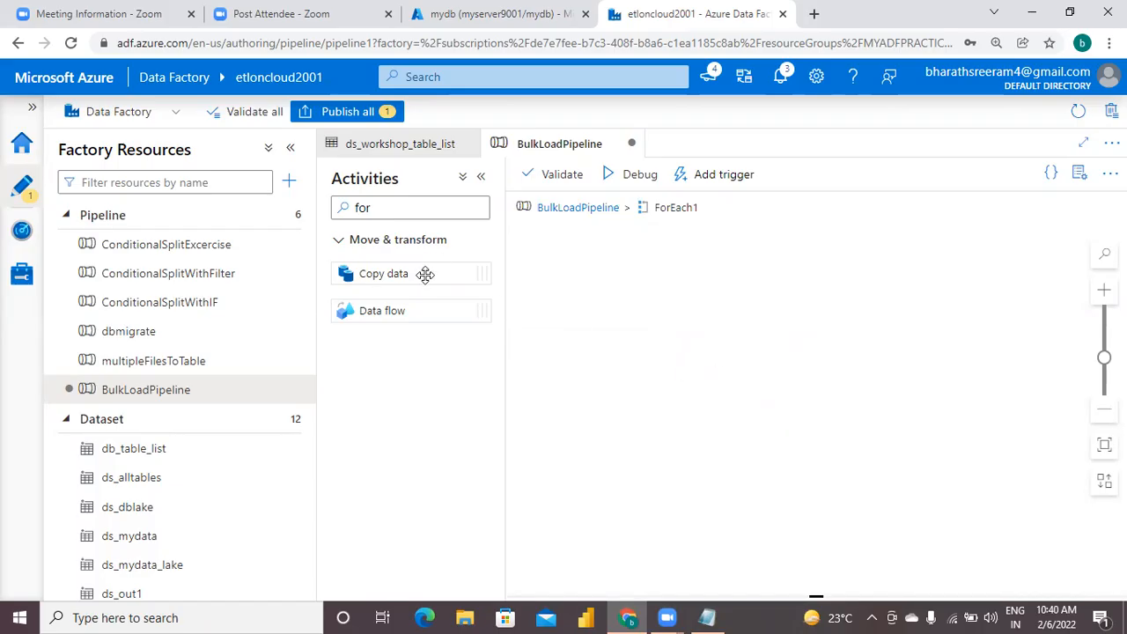
drag(418, 273, 751, 285)
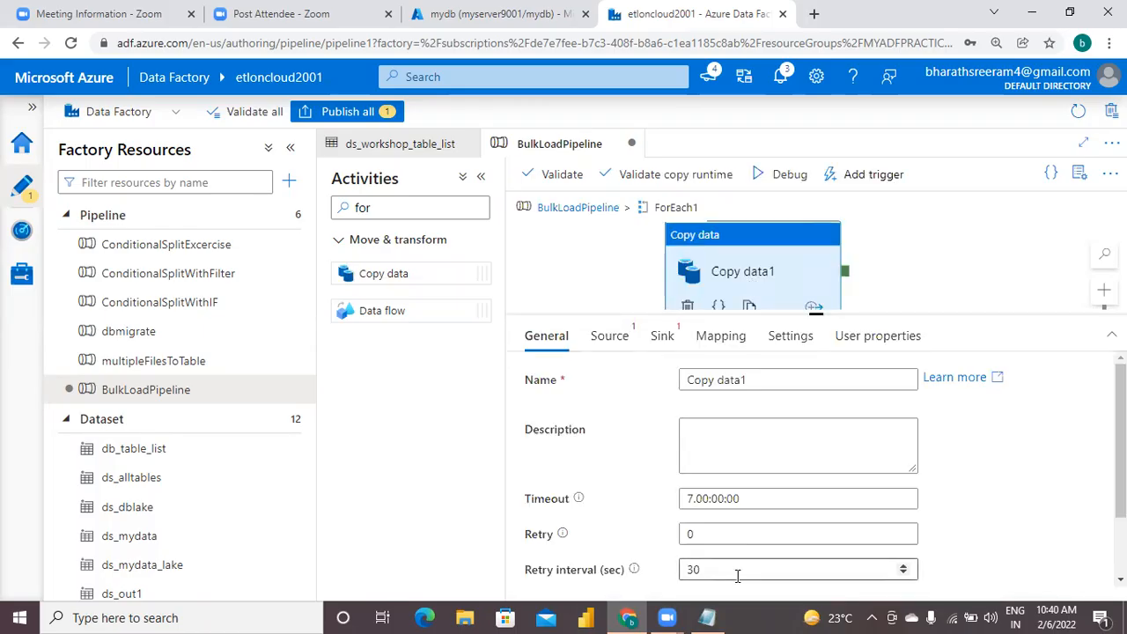
Switch to Notepad and add under step6 the line '---> configure input , which is output of lookup in "items" field.'.
click(707, 617)
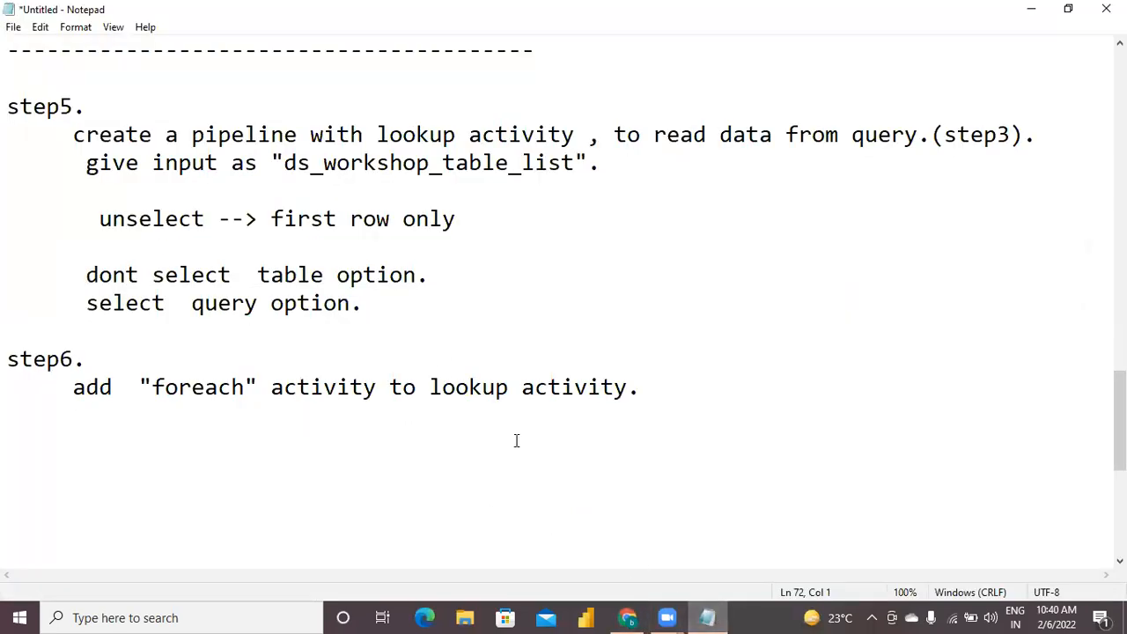
key(Return)
text(---> configure input)
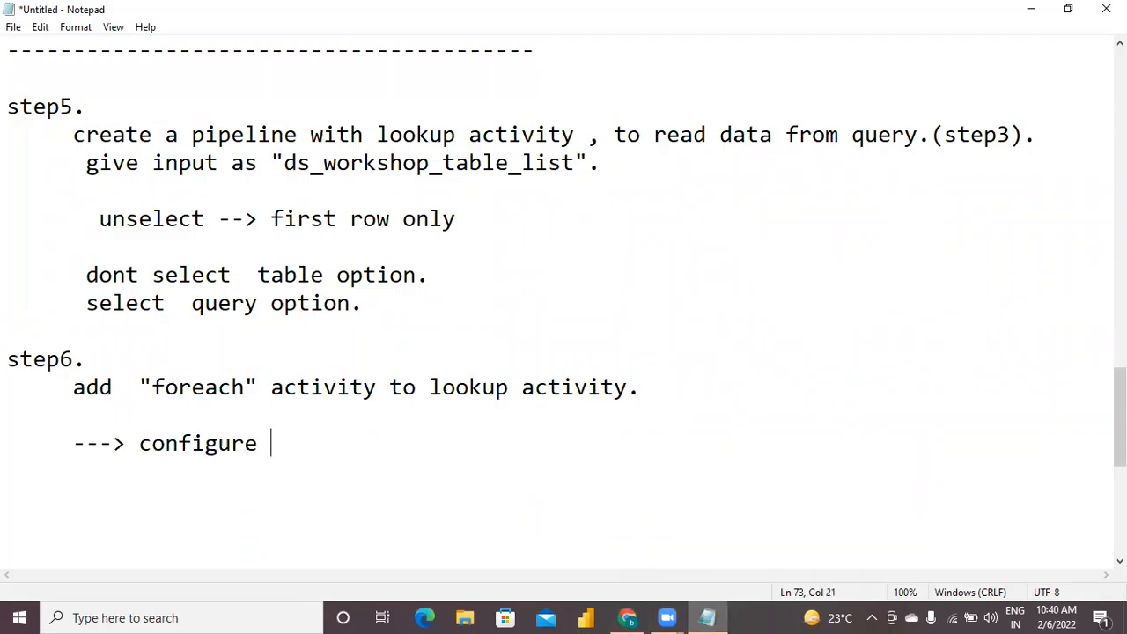
text(  , which )
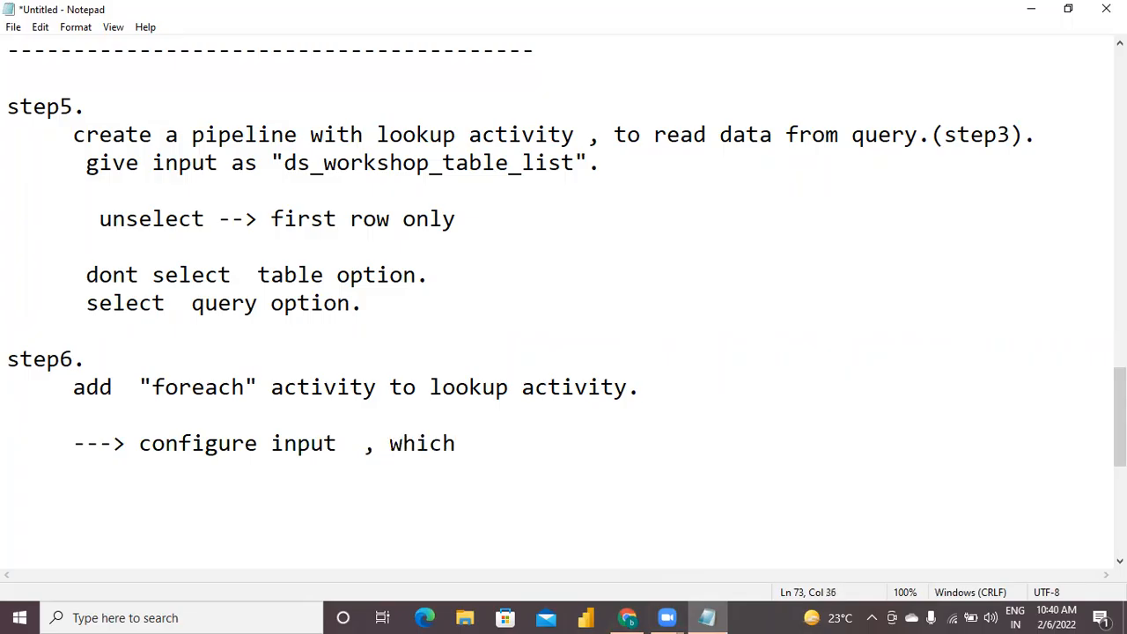
text(is output )
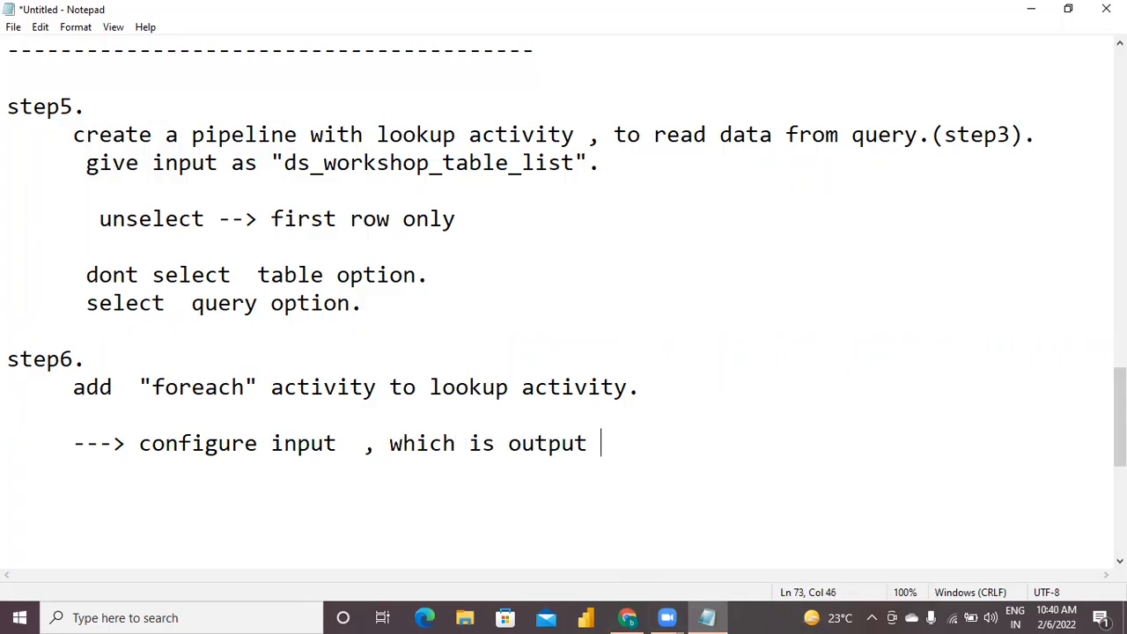
text(of look)
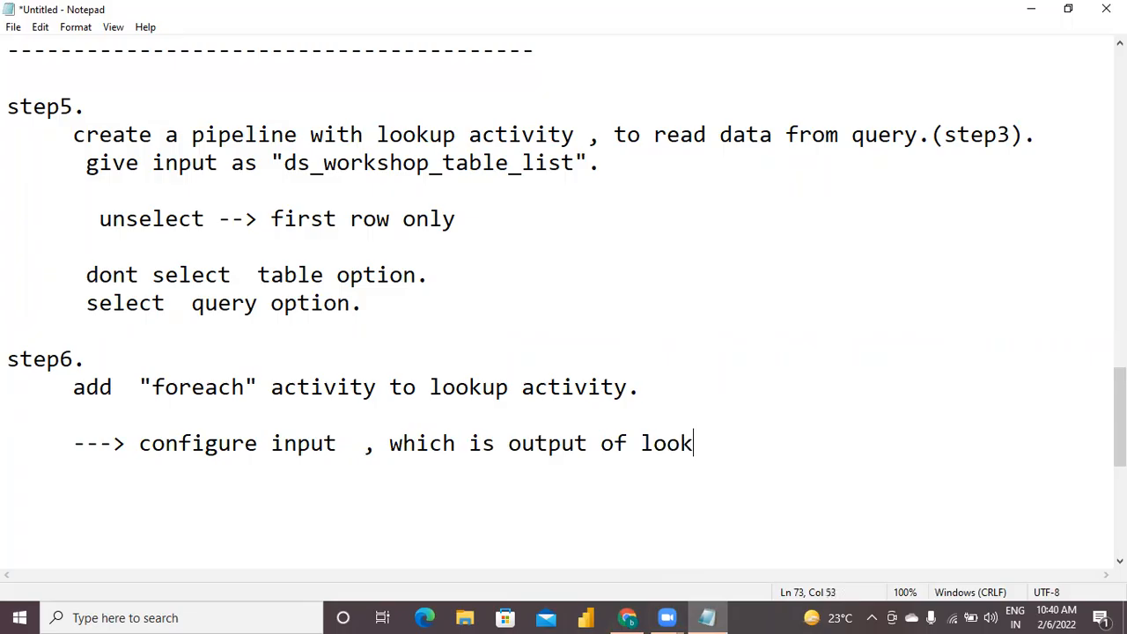
text(up  in "items)
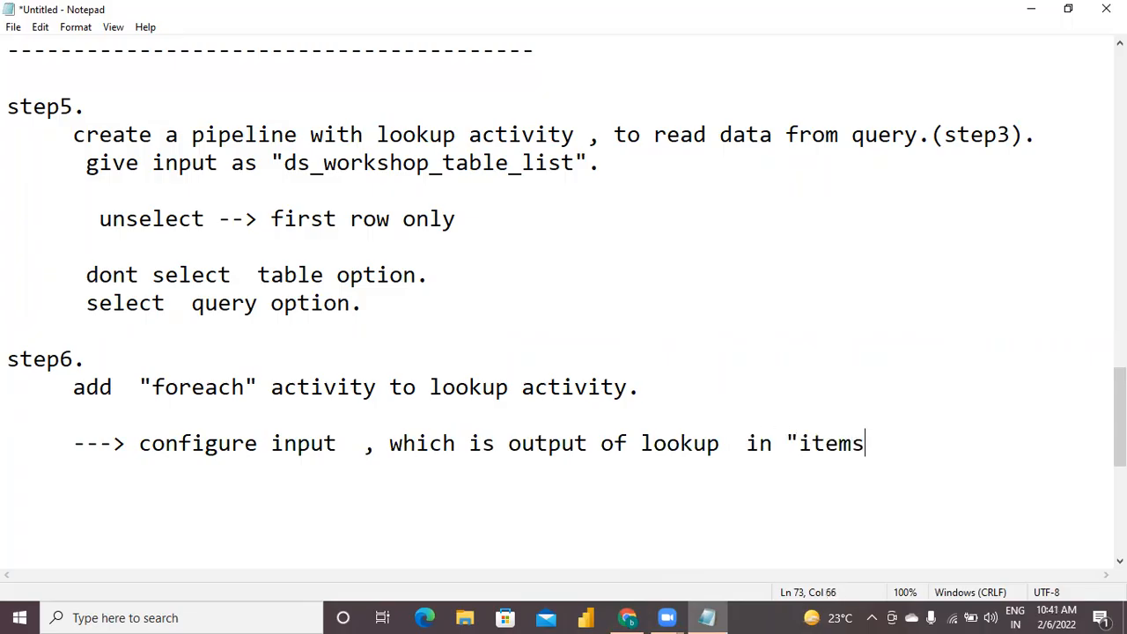
text(" field.)
key(Return)
key(Return)
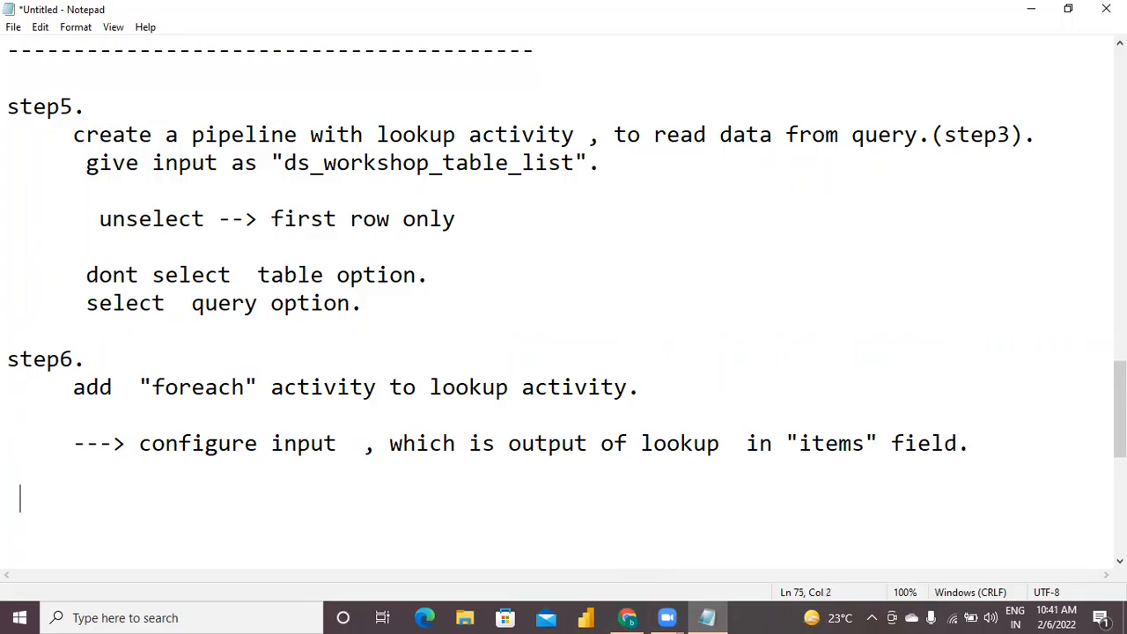
text(@activity)
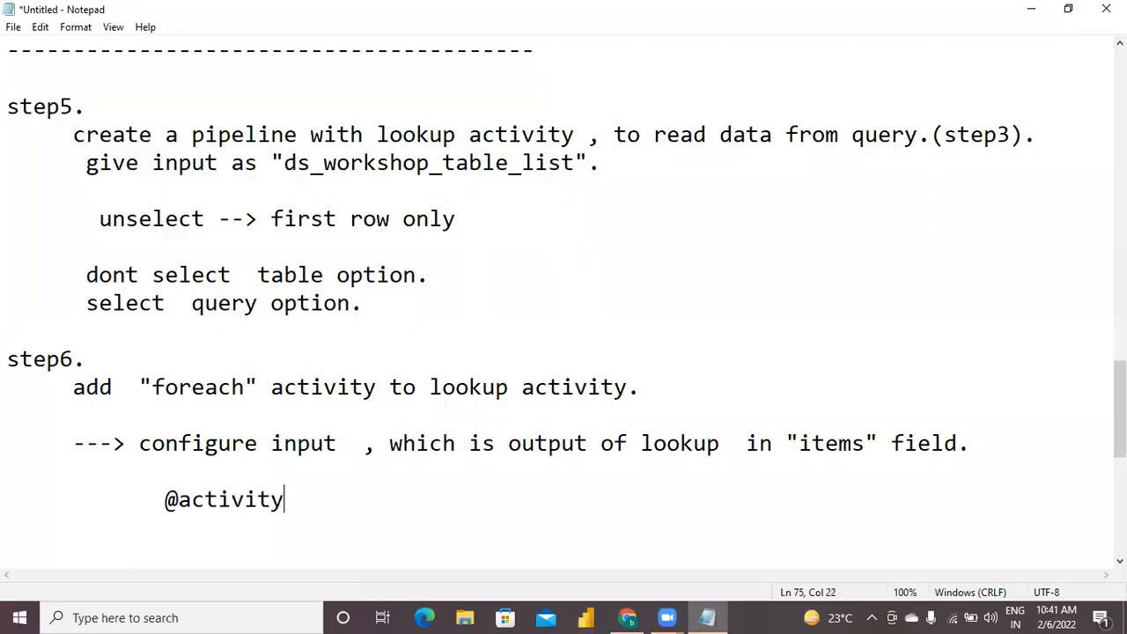
text(('lookup1)
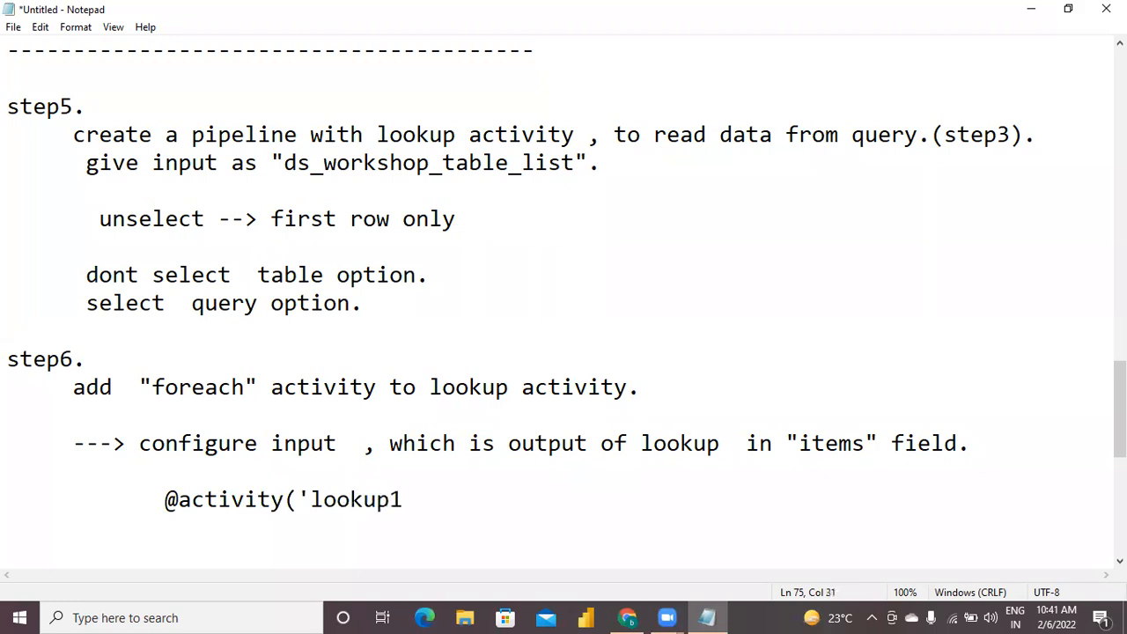
text(').output.value)
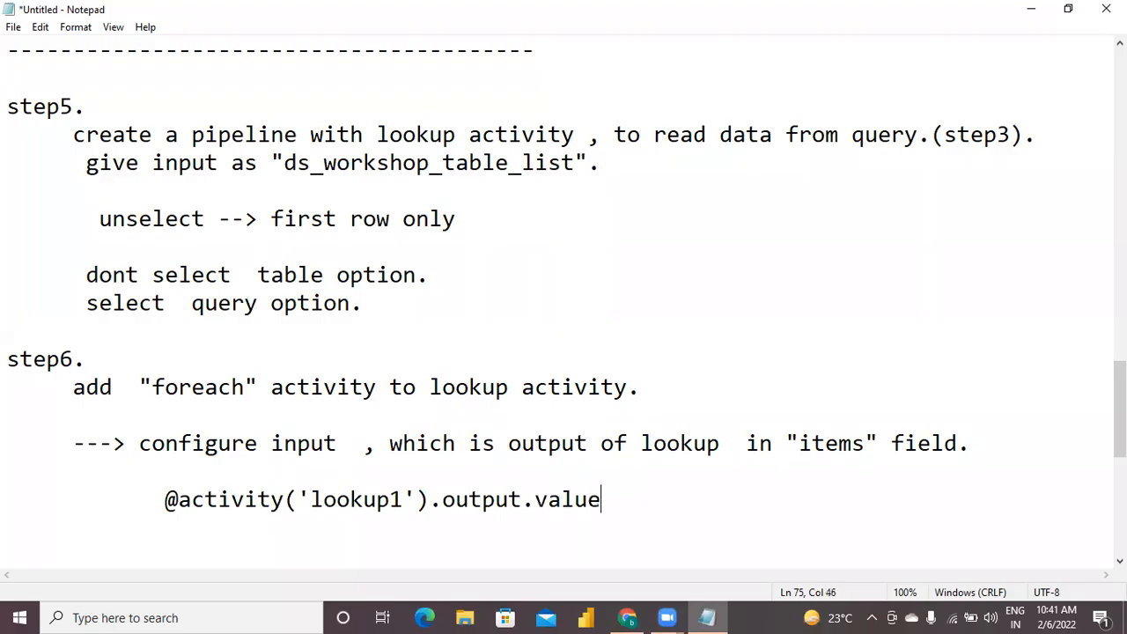
key(Return)
key(Return)
key(Return)
key(Return)
key(Return)
key(Return)
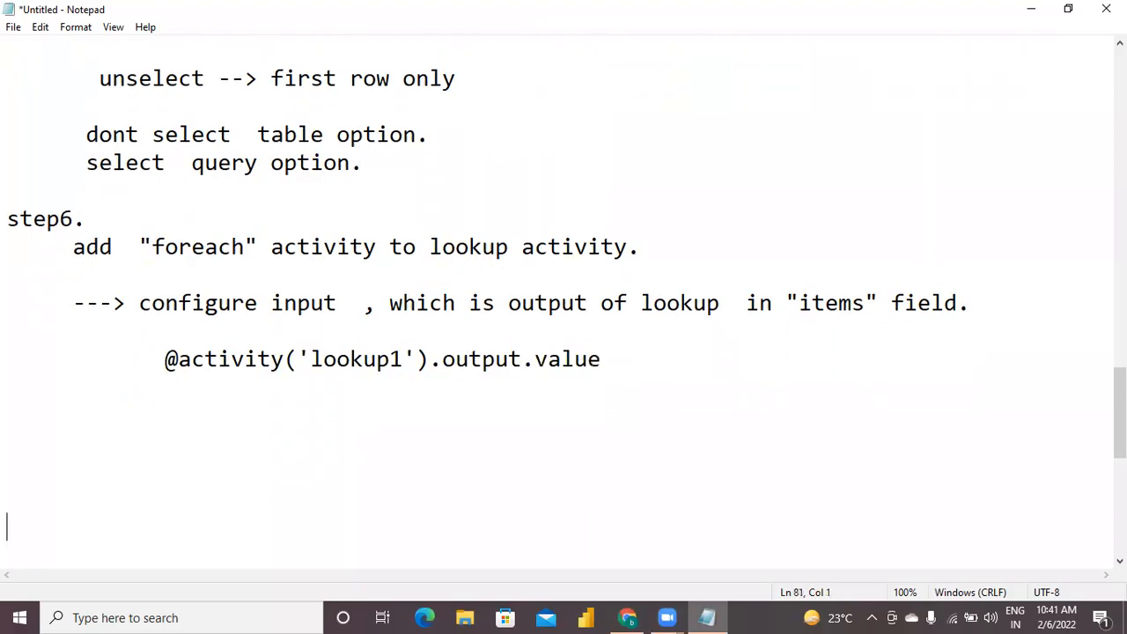
Add the line '----> keep "Copy Data" as sub activity in foreach.' below the expression in the step6 notes.
key(Up)
key(Up)
key(Up)
key(Up)
text(----> keep  ")
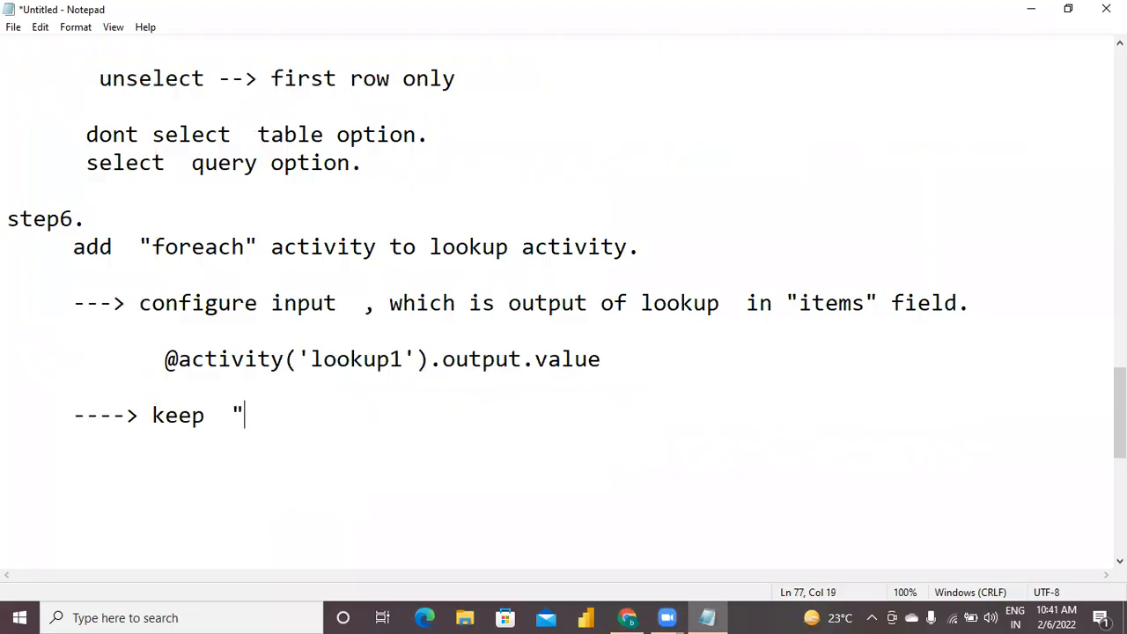
text(Copy )
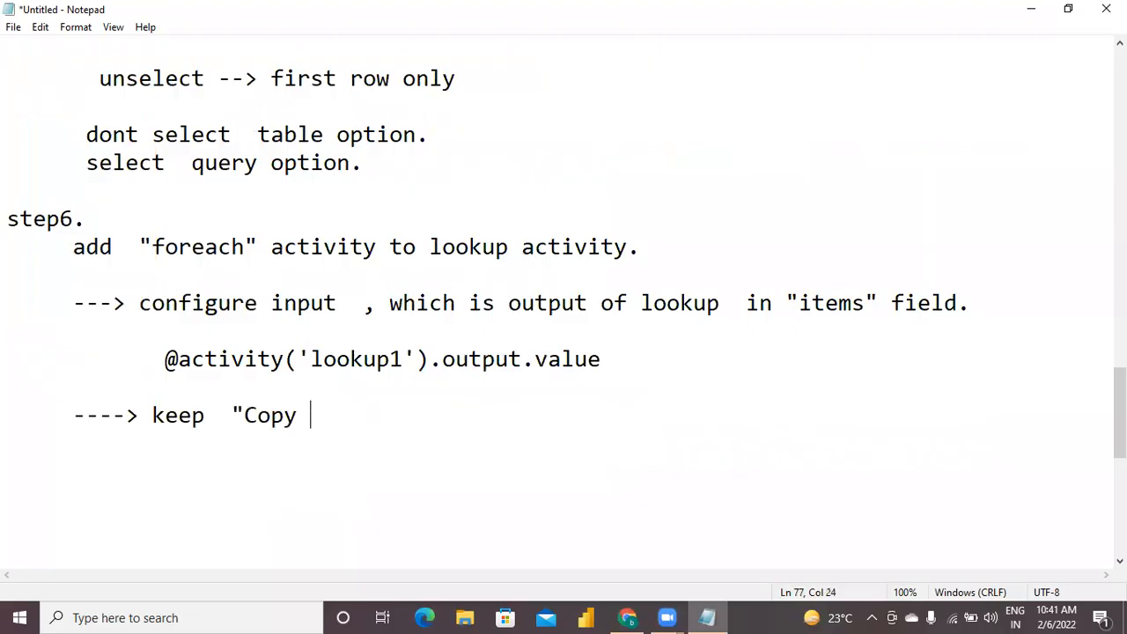
text(Data"  a)
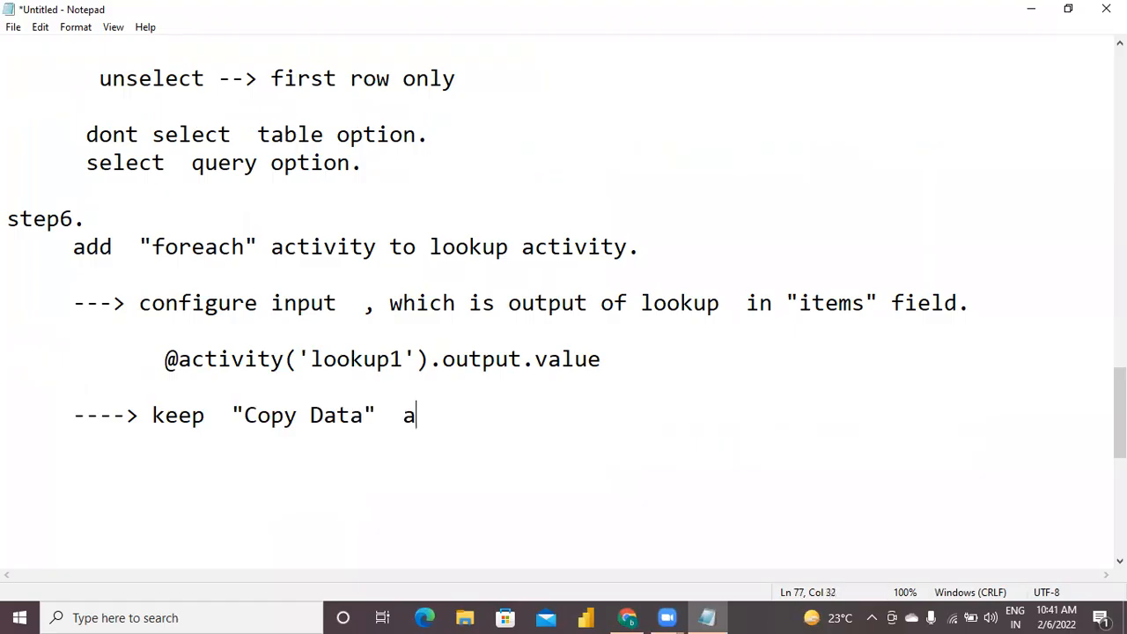
text(s sub ac)
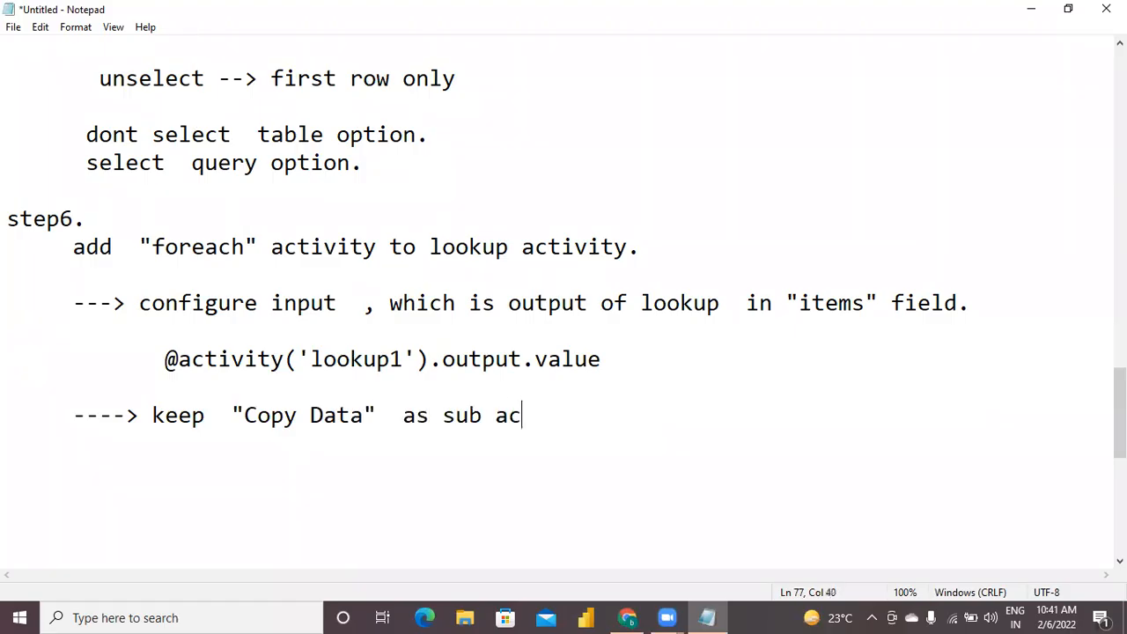
text(tivity in )
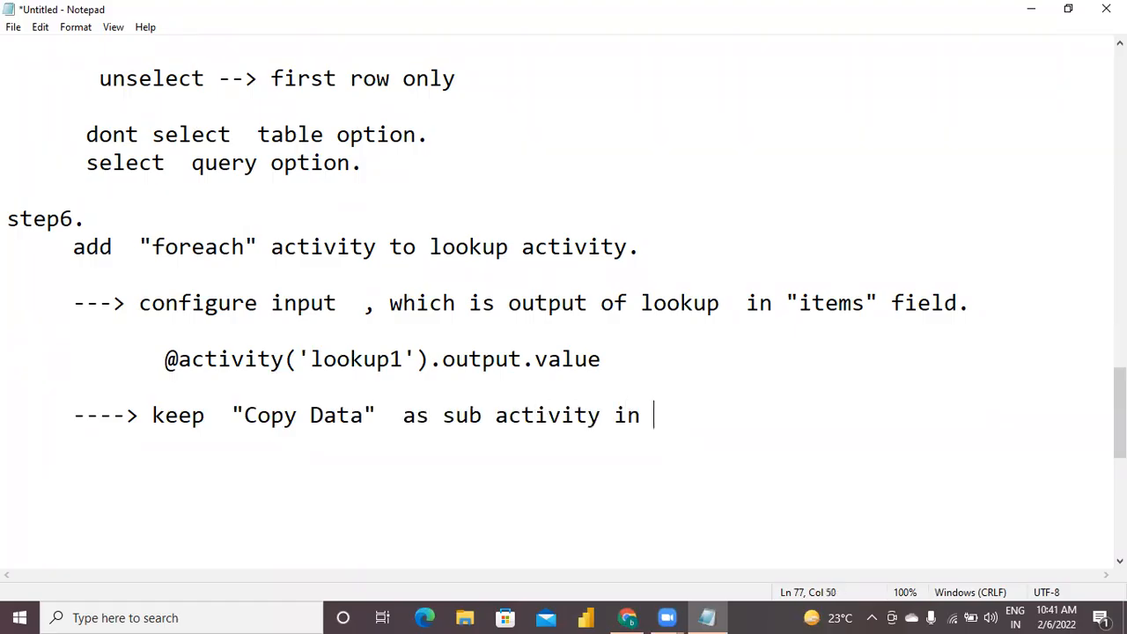
text(foreach.)
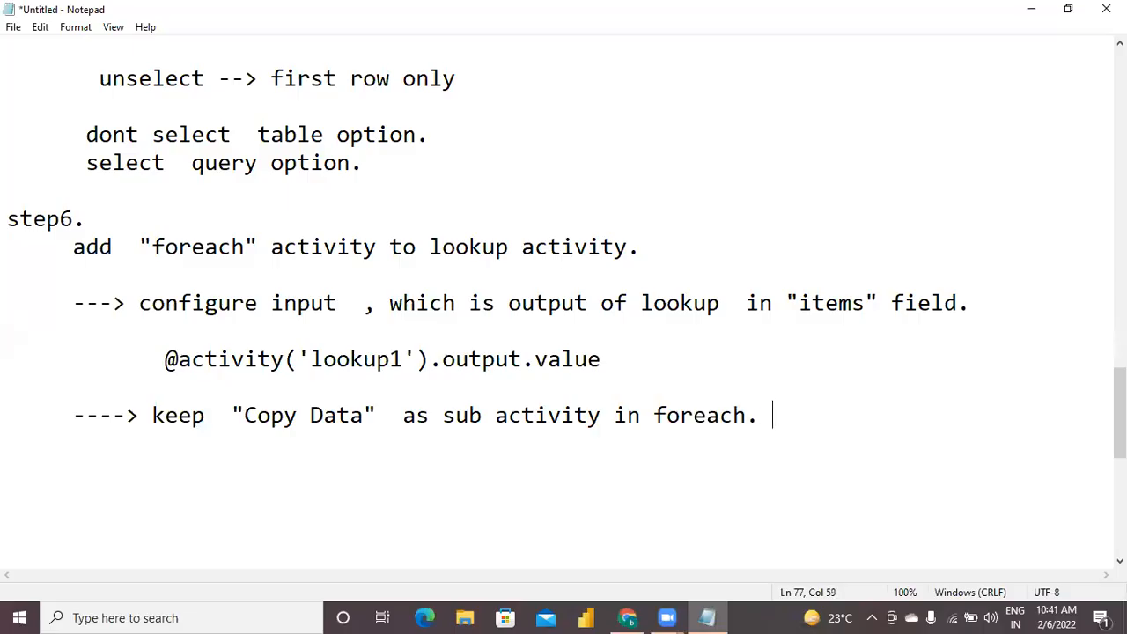
key(Return)
key(Return)
Add a 'step7.' heading to the Notepad notes with the line 'create a dataset with parameterization for schema and tables.'.
click(627, 617)
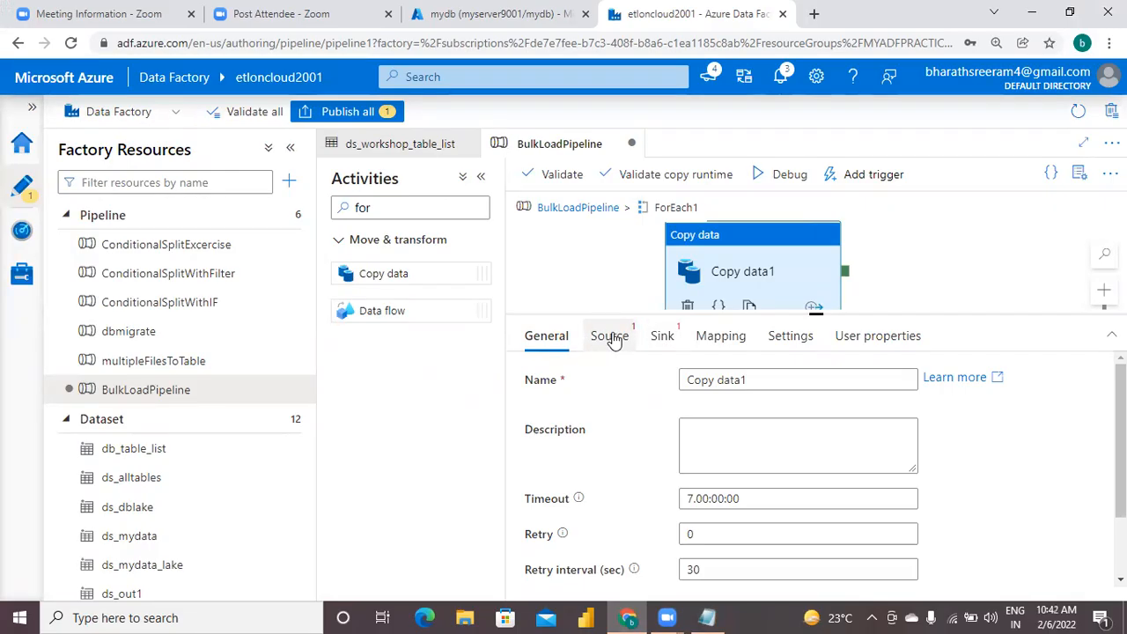
click(707, 617)
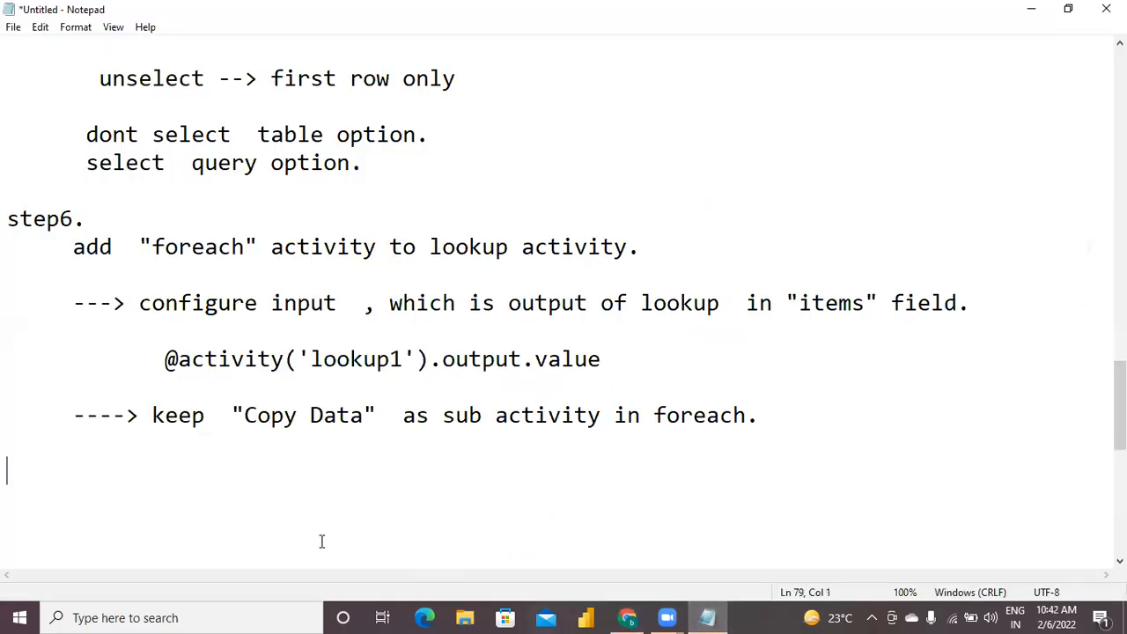
text(step7.)
key(Return)
text(createdata)
key(BackSpace)
key(BackSpace)
key(BackSpace)
key(BackSpace)
text(a dataset with parameterization for schema and t)
key(BackSpace)
text(tables)
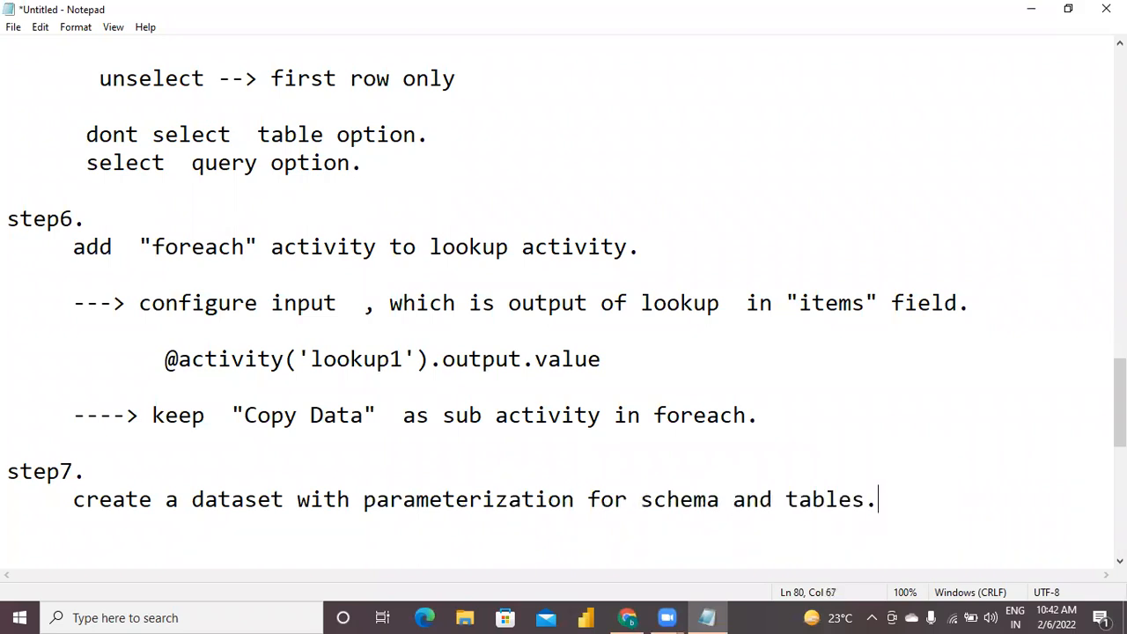
key(BackSpace)
text(s.)
key(Return)
key(Return)
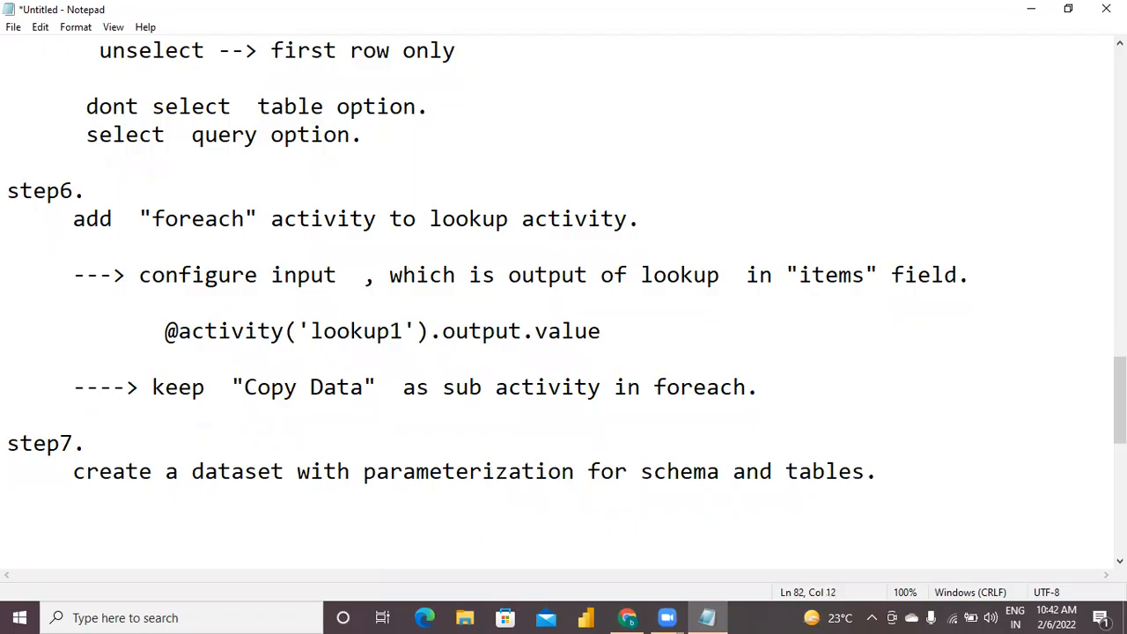
Note the dataset name ds_workshop_alltables on an indented line under step7.
text(ds_work)
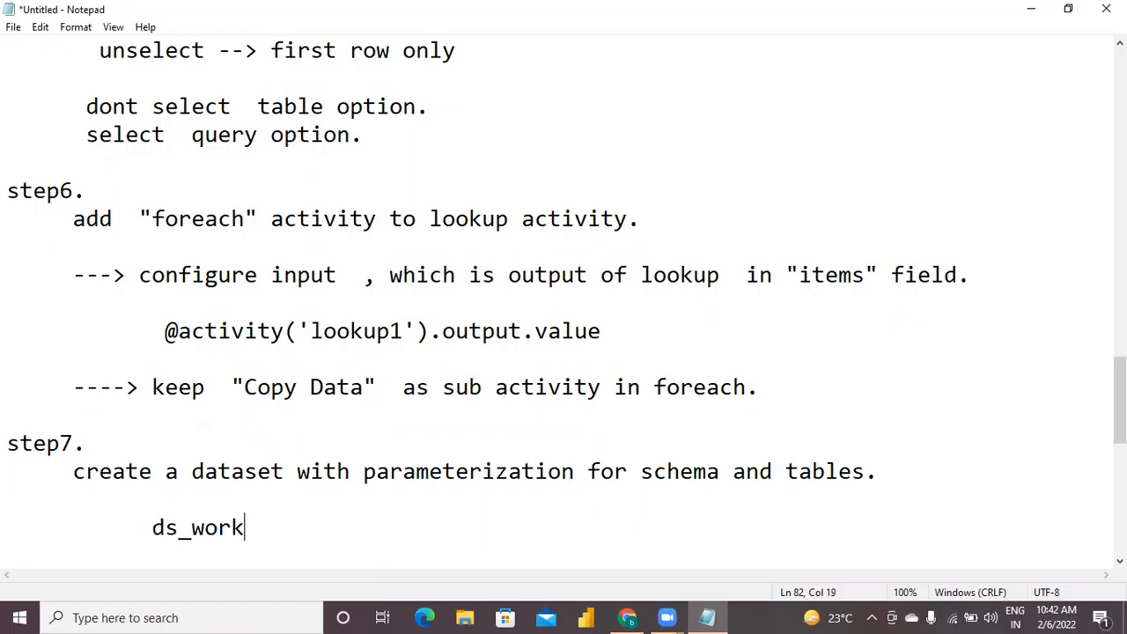
text(shop_alltables)
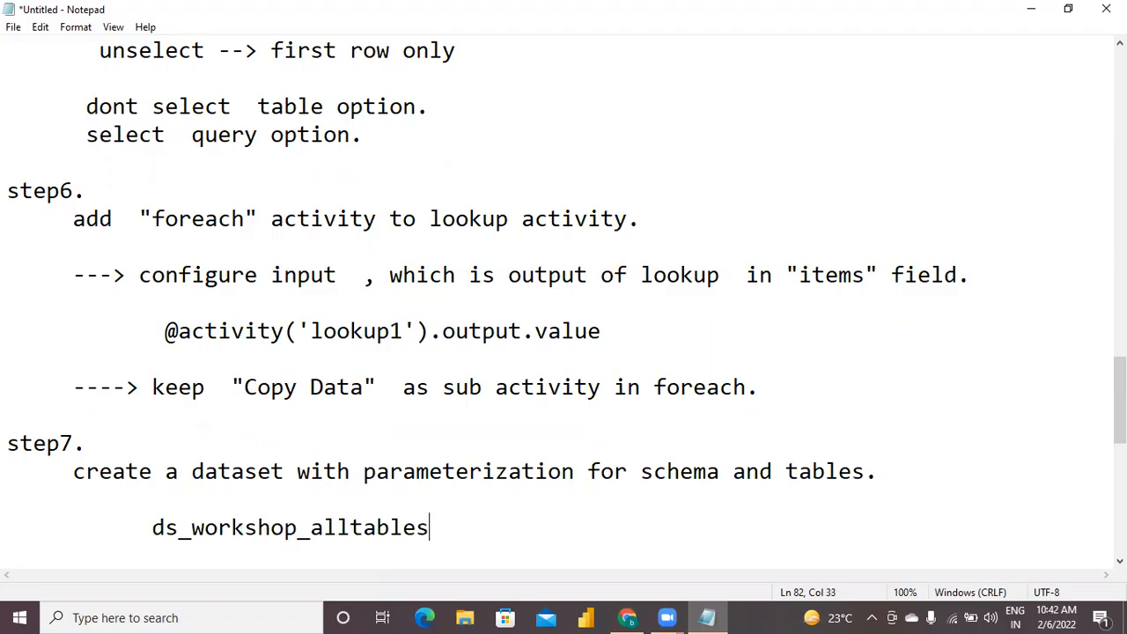
key(Return)
key(Return)
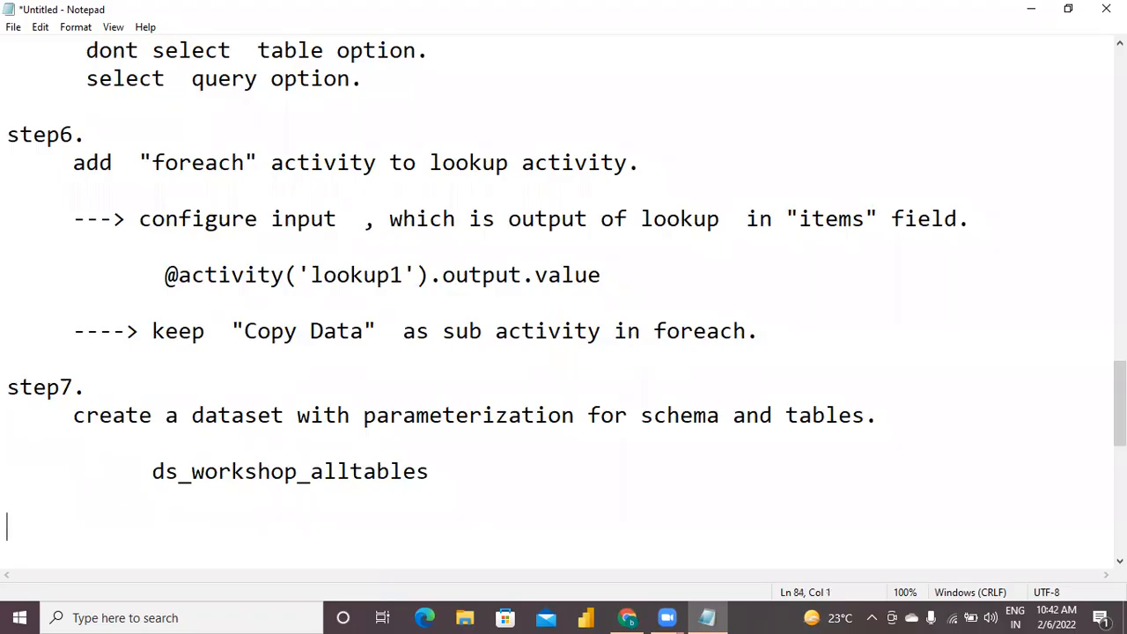
Add the line 'parameters: schemaname, tablename' below the dataset name in the step7 notes.
text(parameters)
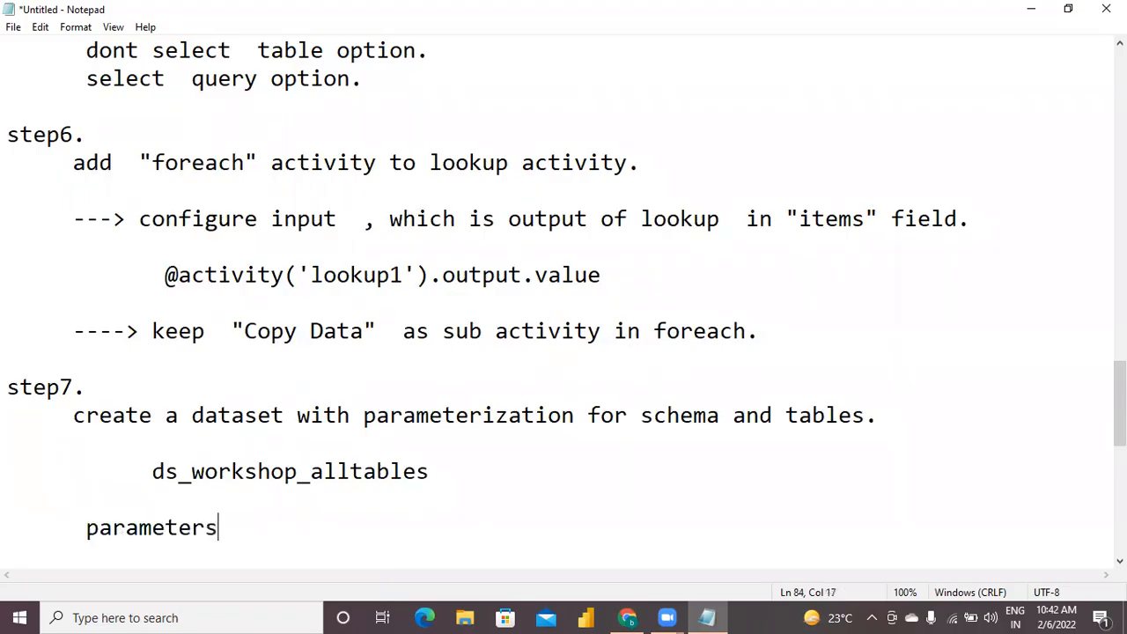
text(:   schemaname)
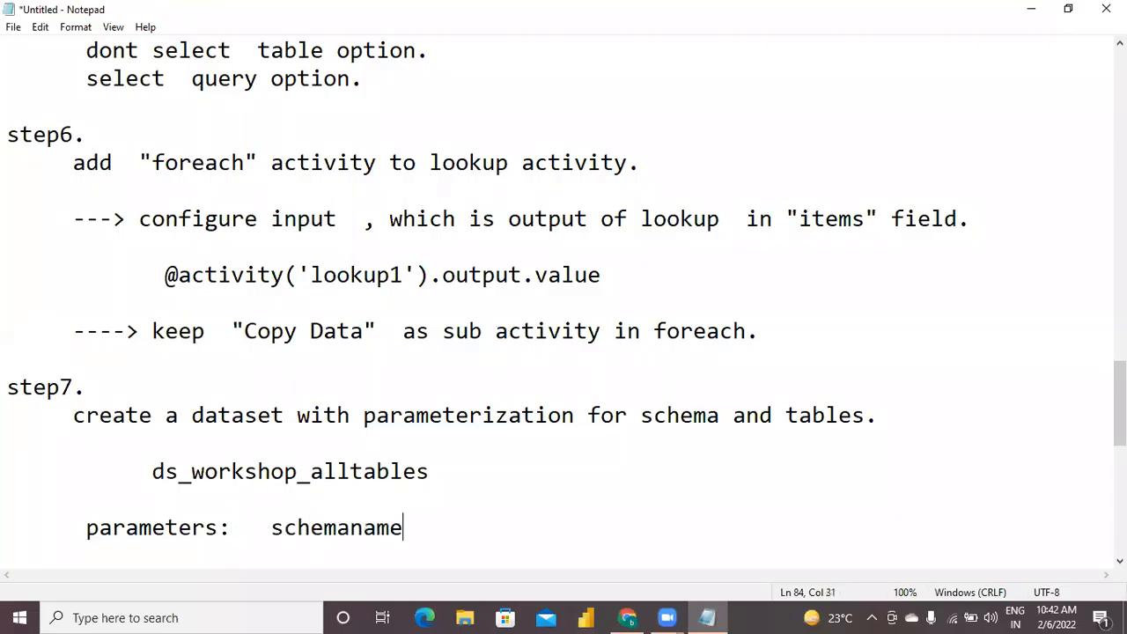
text(,  tablen)
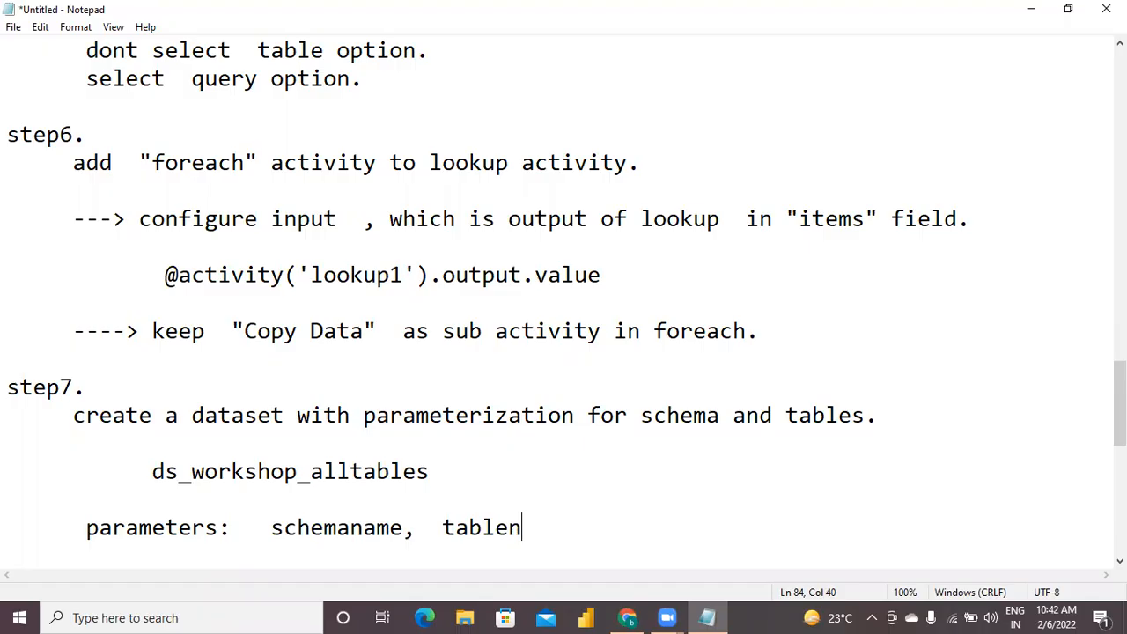
text(ame)
key(Return)
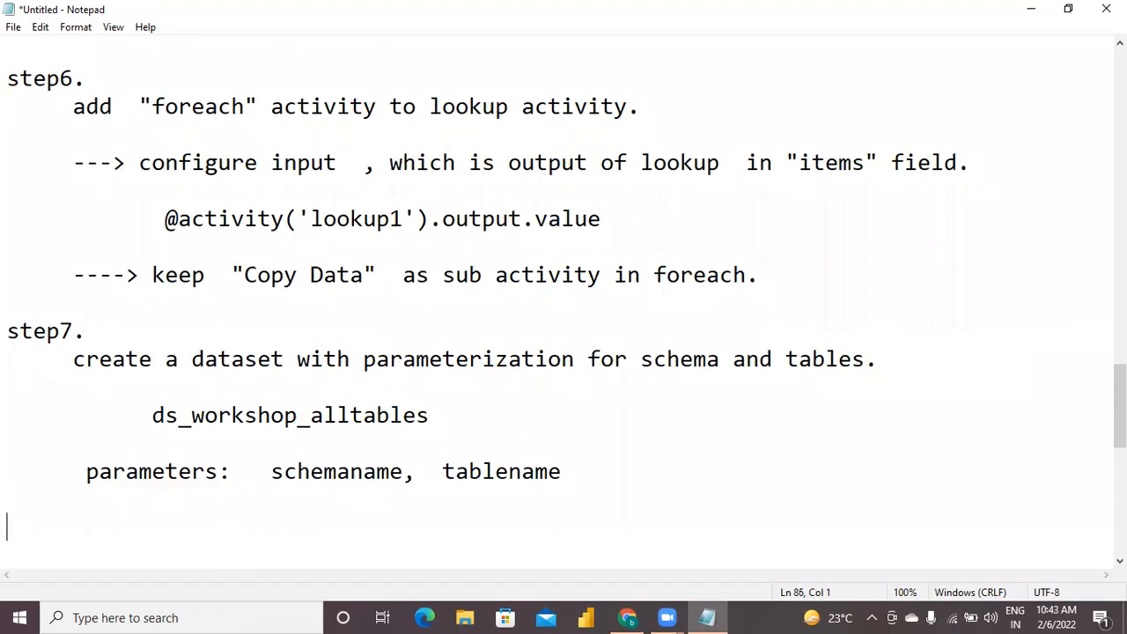
Switch to Azure Data Factory in the browser and start a new dataset with Azure SQL Database as its data store.
click(627, 617)
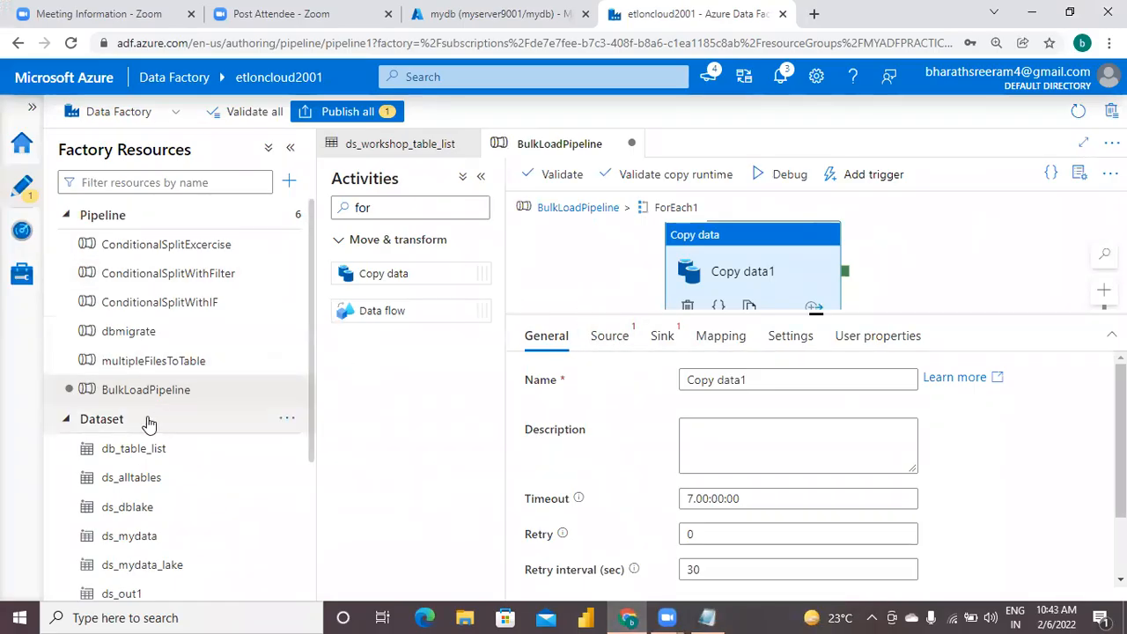
click(287, 422)
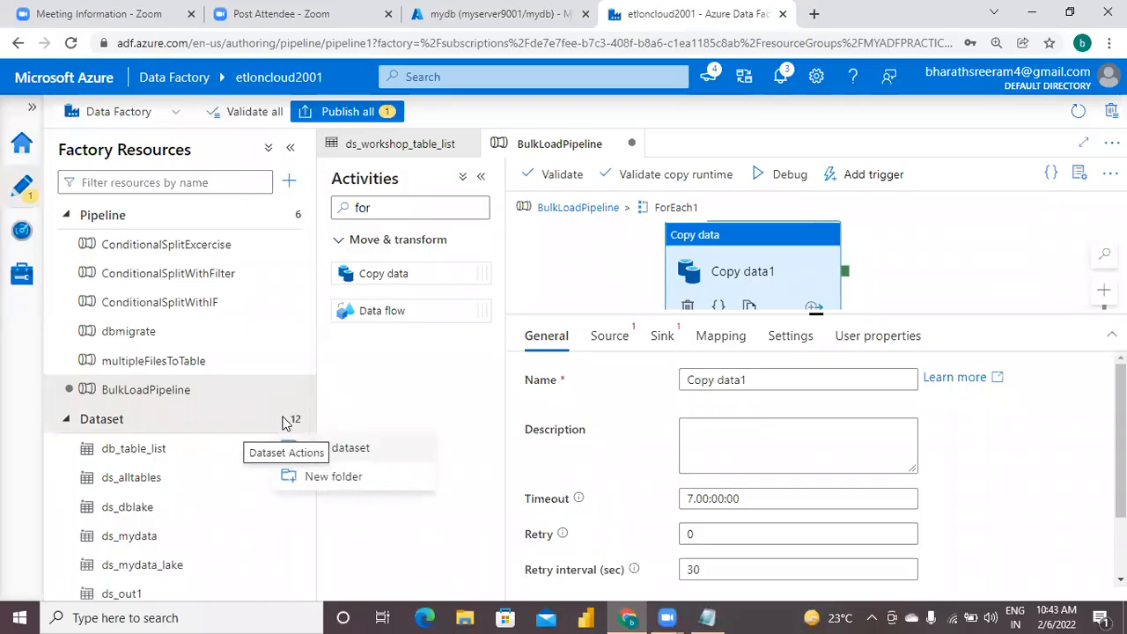
click(344, 448)
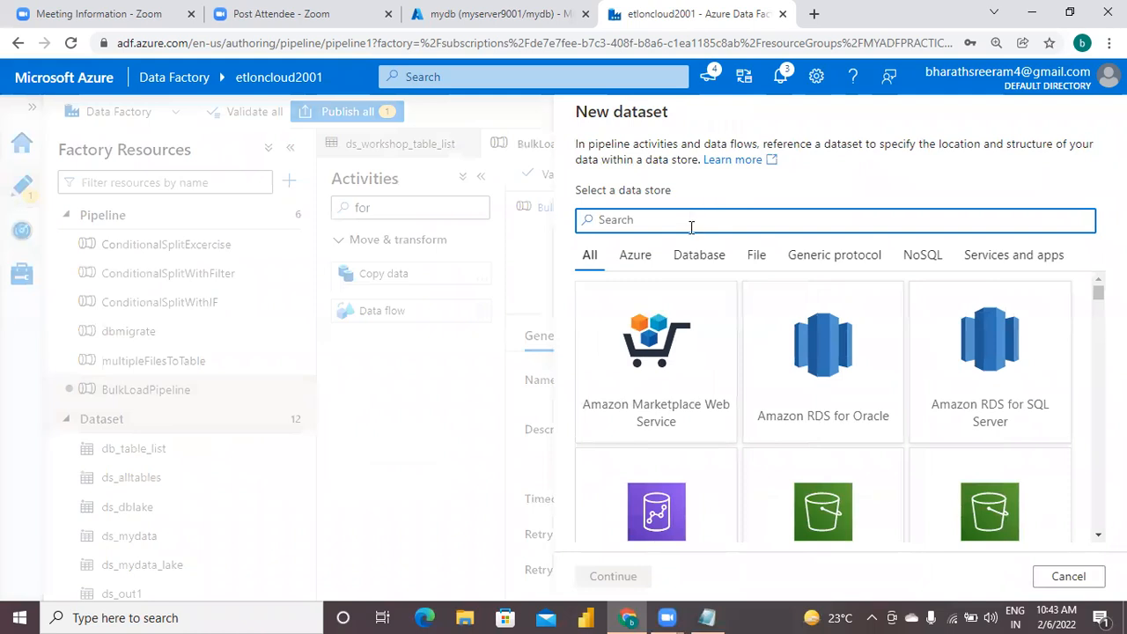
text(azure )
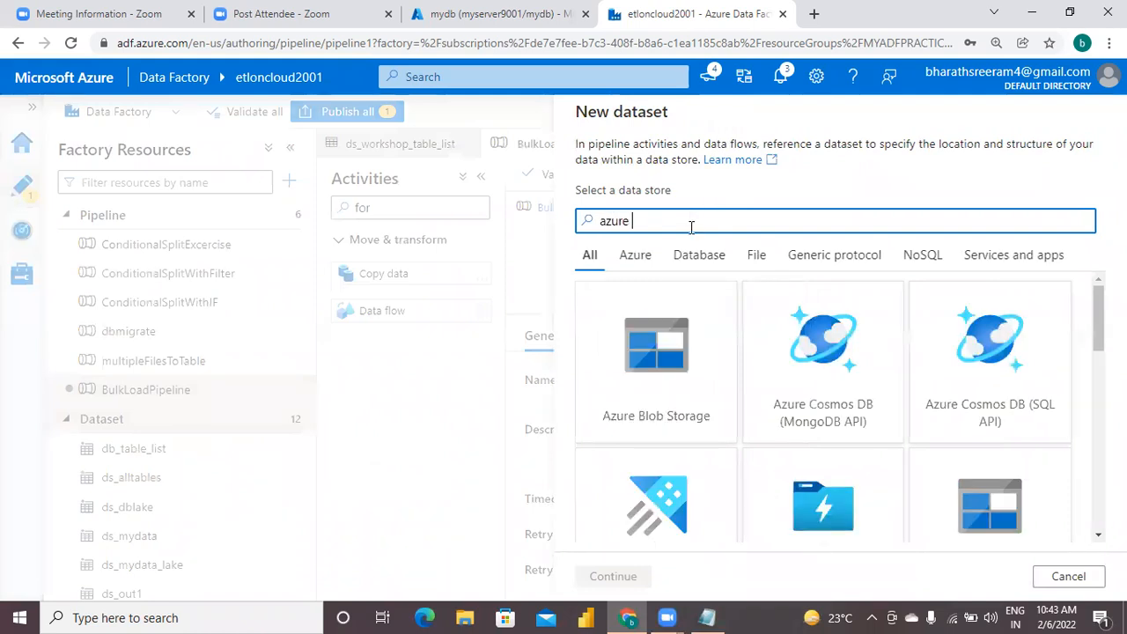
text(sql)
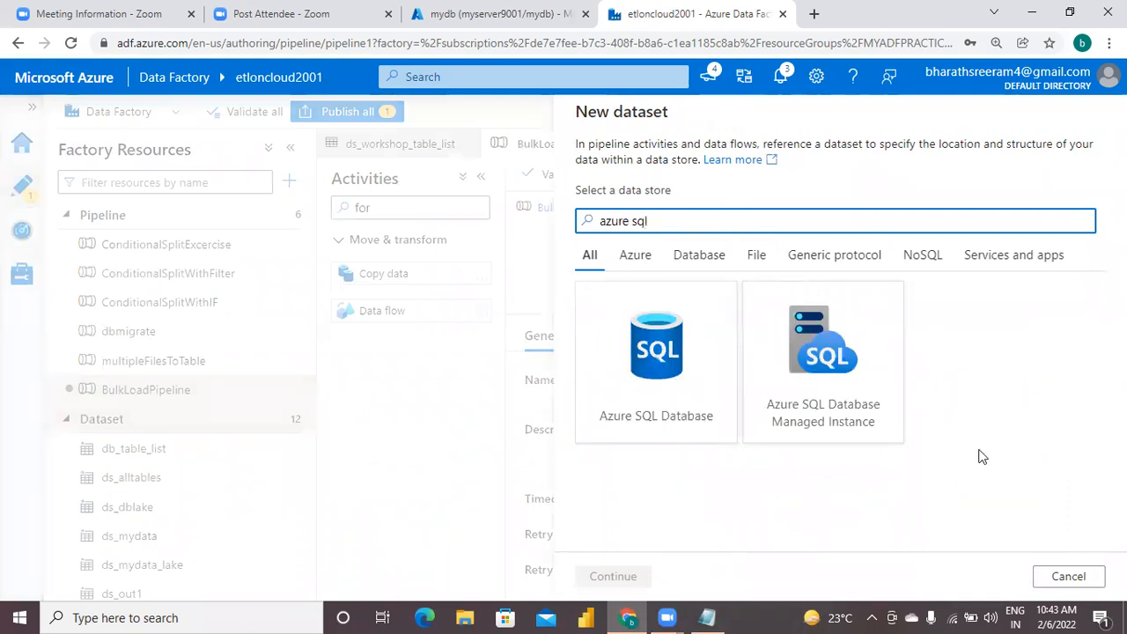
click(685, 353)
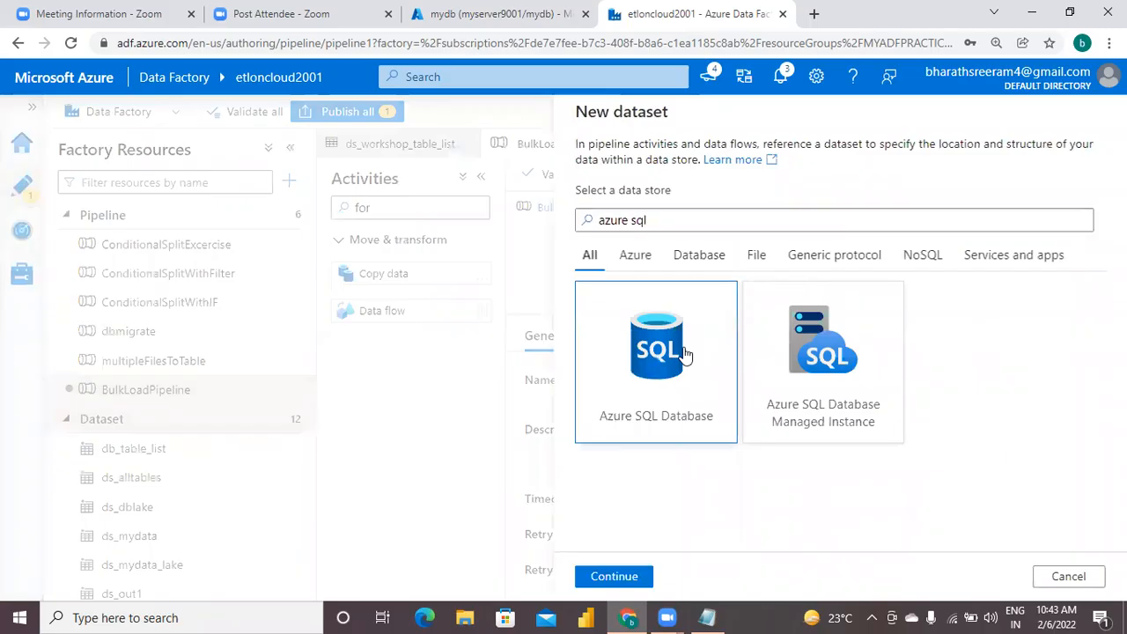
click(615, 578)
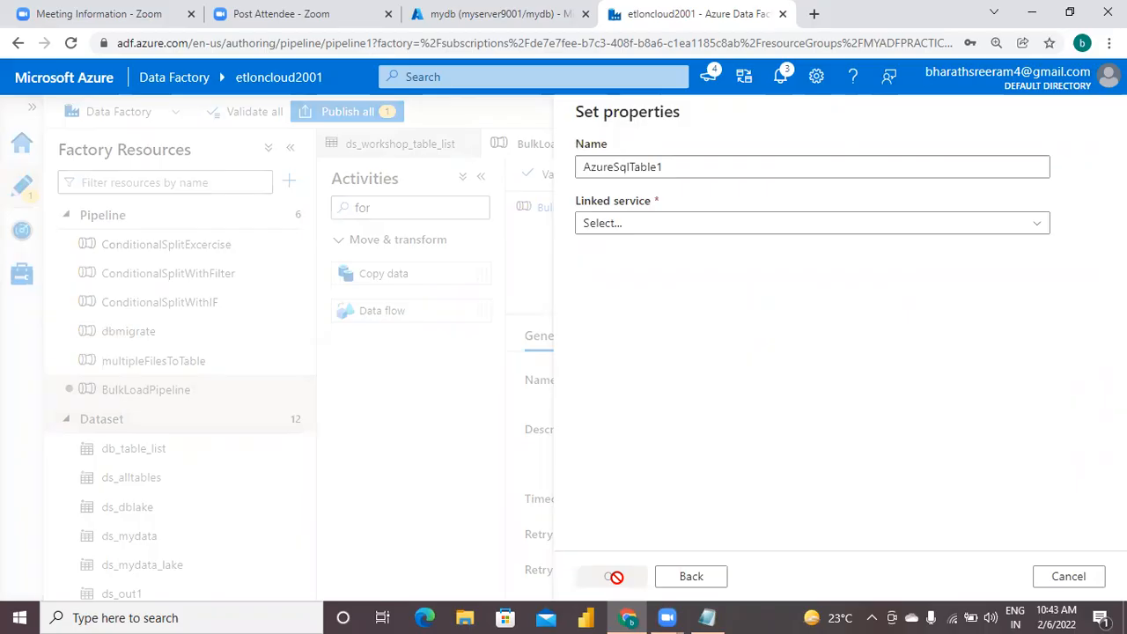
Name the new dataset ds_workshop_alltables and assign it the linked service ls_workshop_mydb.
click(680, 168)
key(BackSpace)
key(BackSpace)
key(BackSpace)
key(BackSpace)
key(BackSpace)
key(BackSpace)
key(BackSpace)
key(BackSpace)
key(BackSpace)
key(BackSpace)
key(BackSpace)
key(BackSpace)
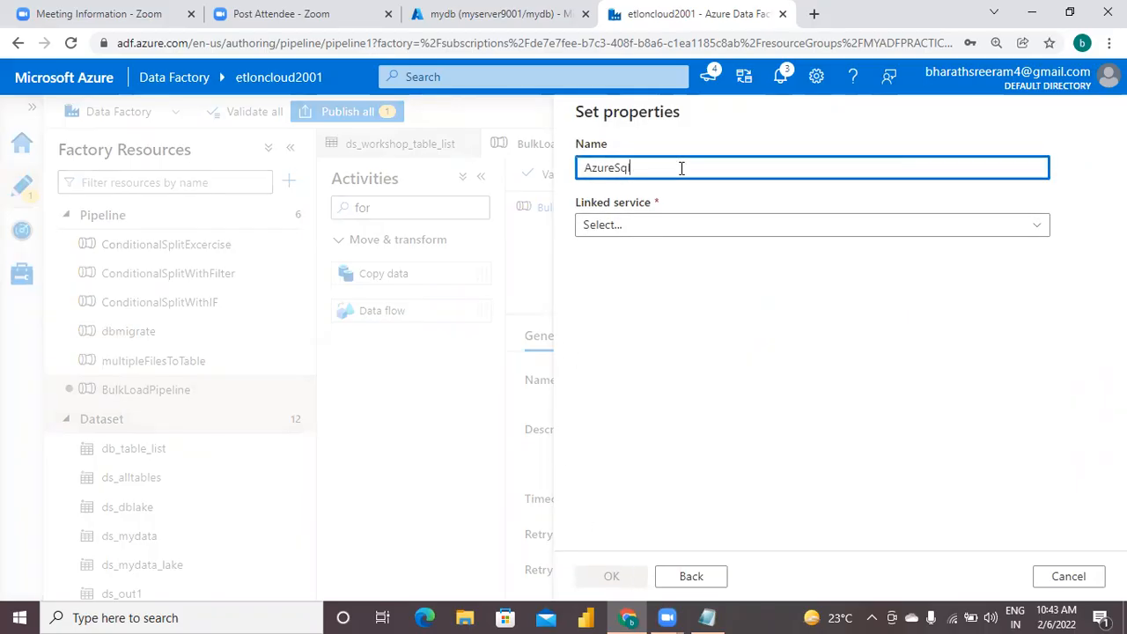
text(ds_workshop_)
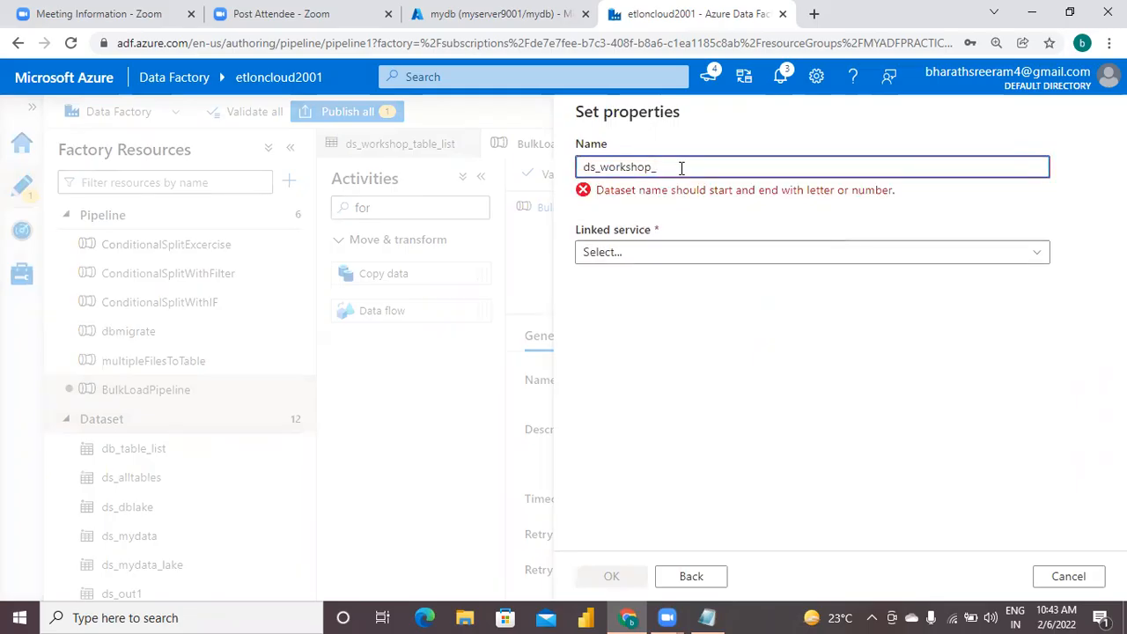
text(alltables)
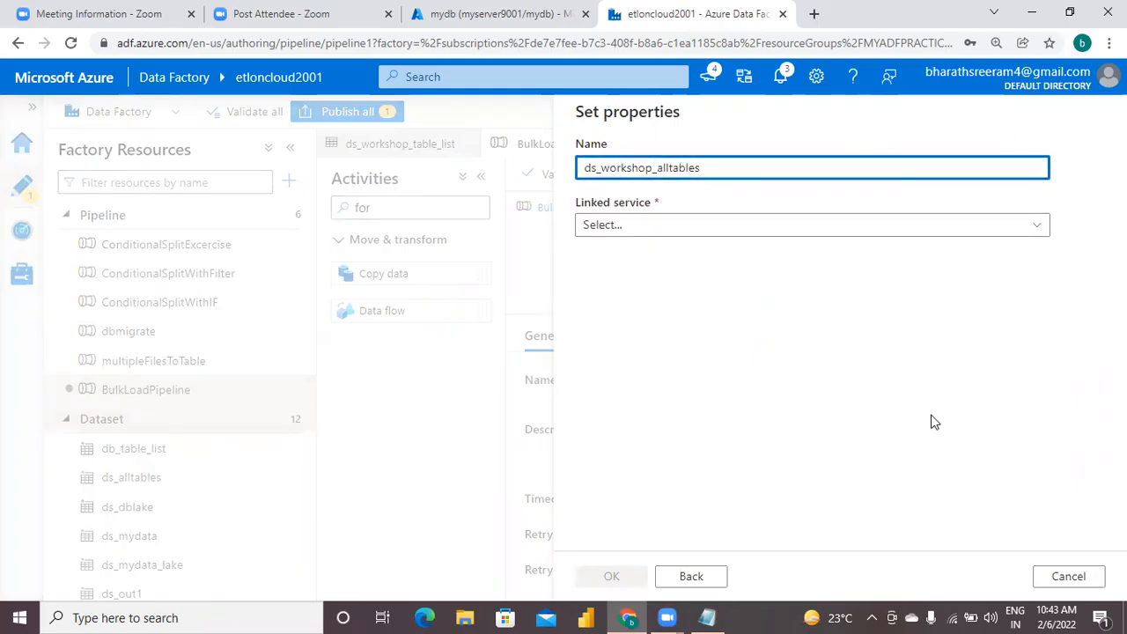
click(692, 229)
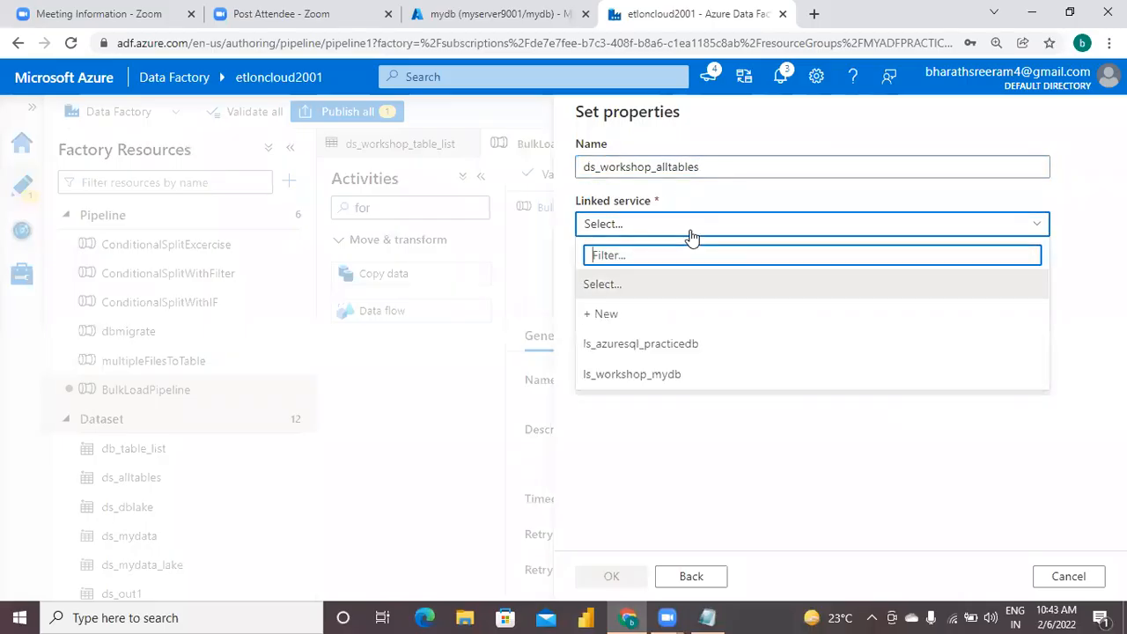
click(655, 377)
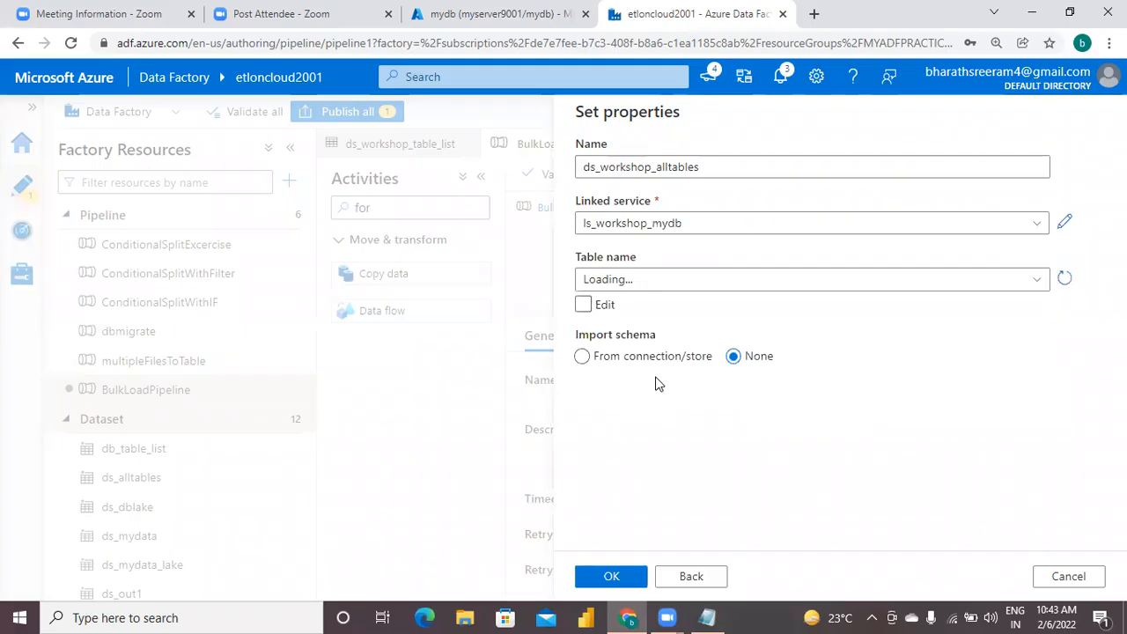
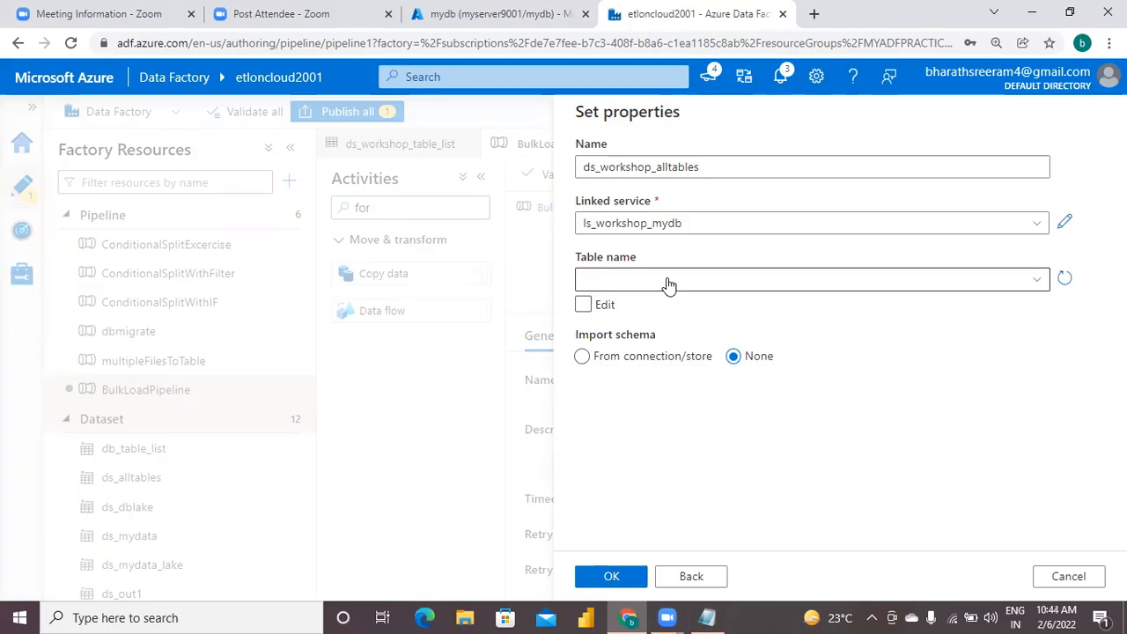
Create the dataset without choosing a table, and add a String parameter named schemaname to it.
click(611, 578)
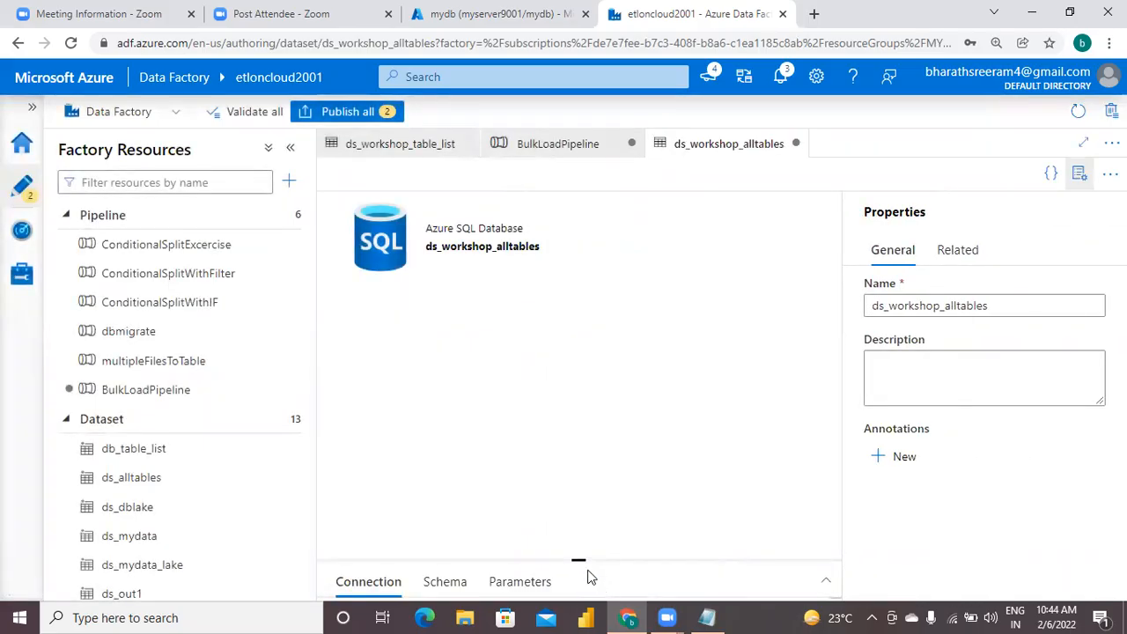
drag(580, 561, 586, 347)
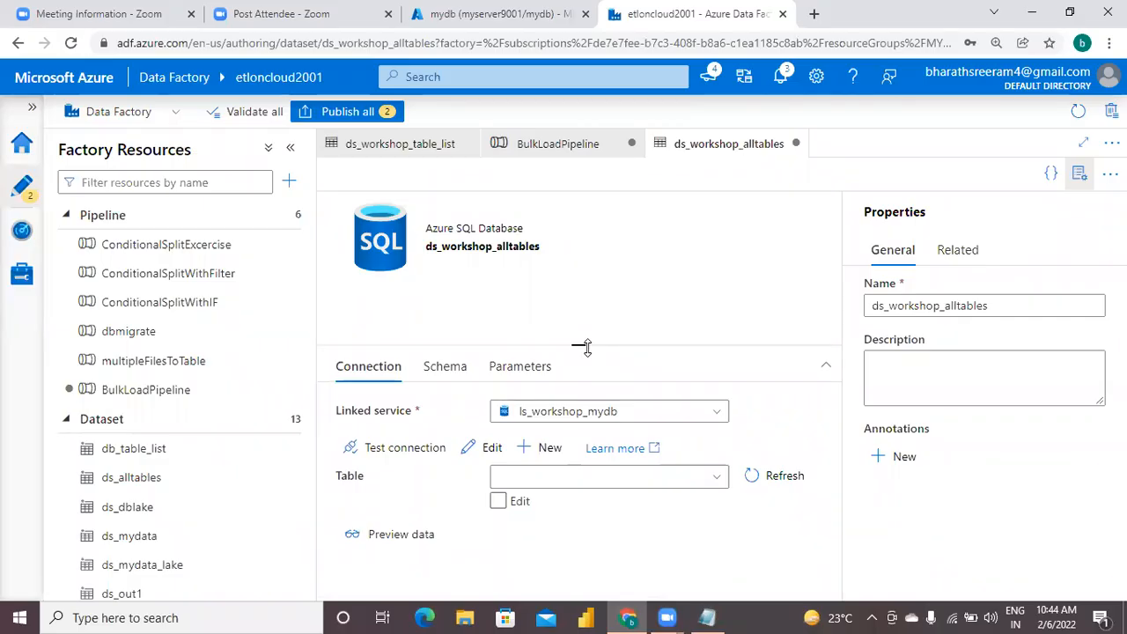
click(533, 369)
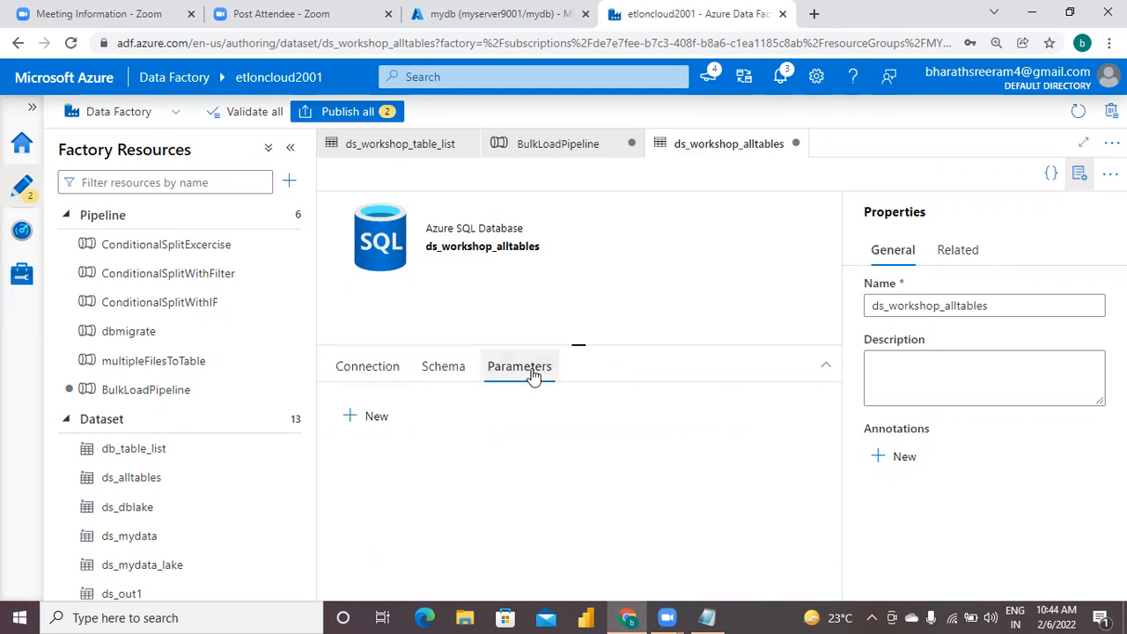
click(358, 421)
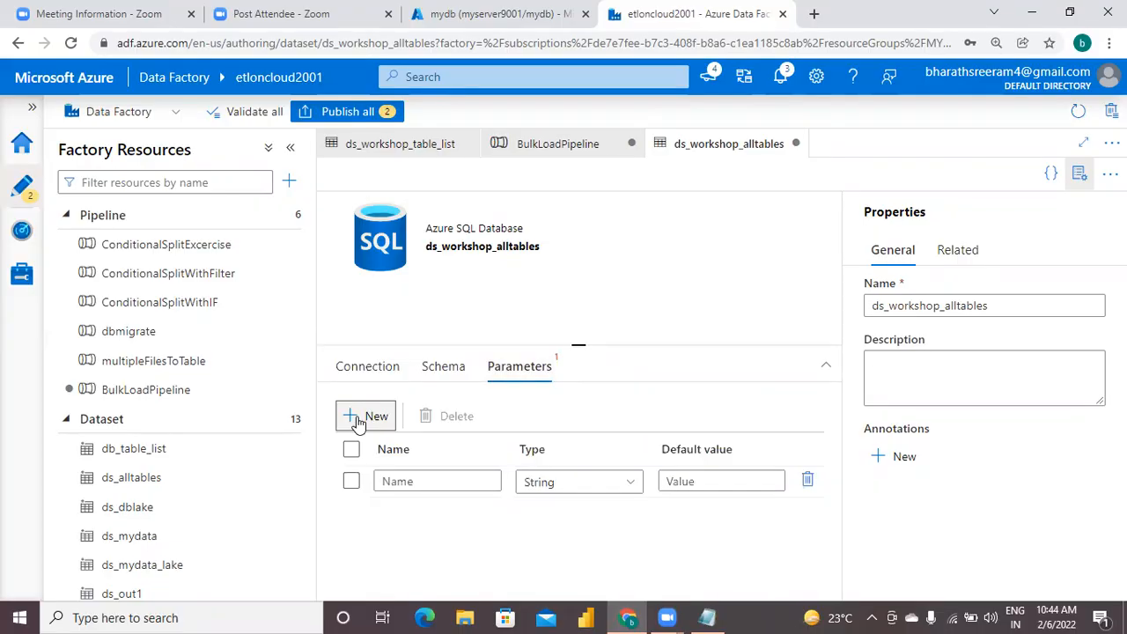
click(412, 480)
text(schemaname)
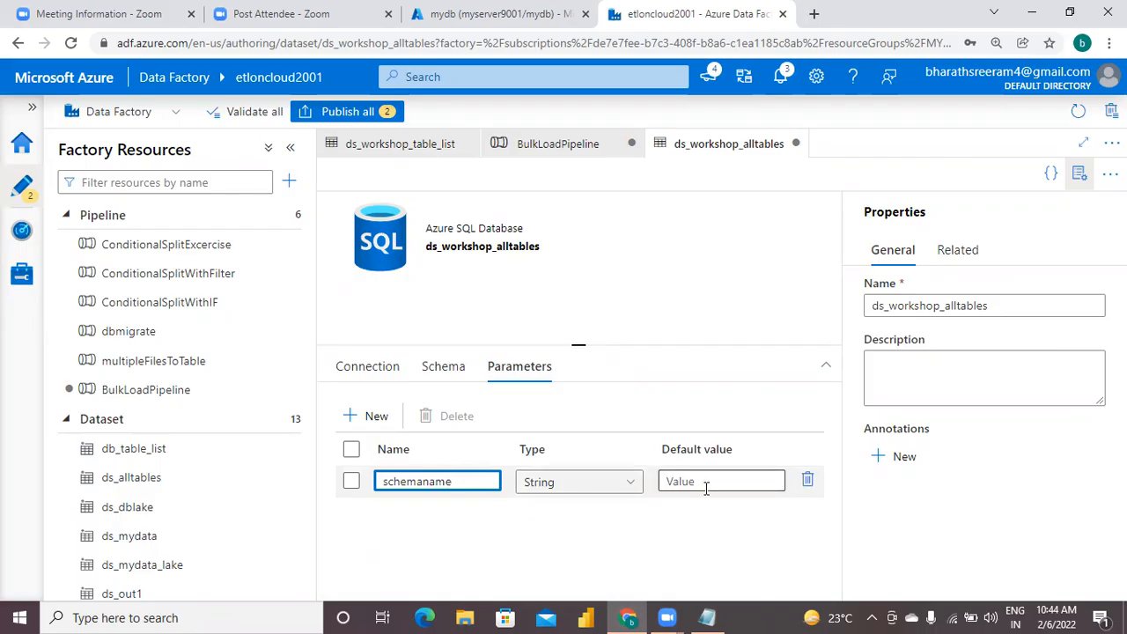
Add a second String parameter named tablename to the ds_workshop_alltables dataset.
click(373, 418)
click(448, 513)
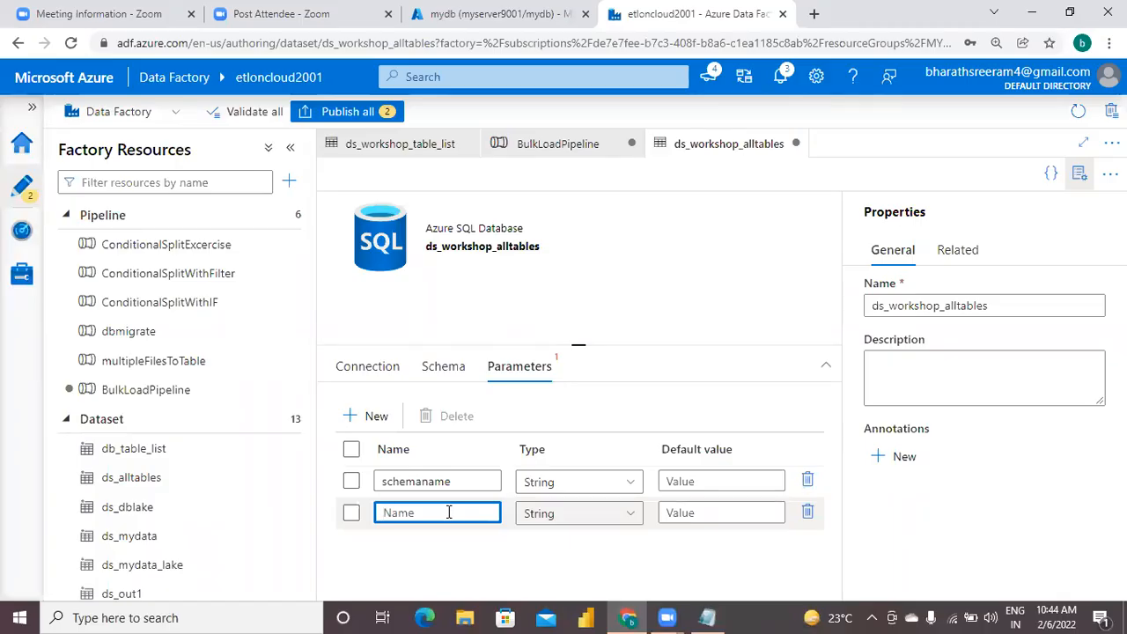
text(tablename)
click(655, 556)
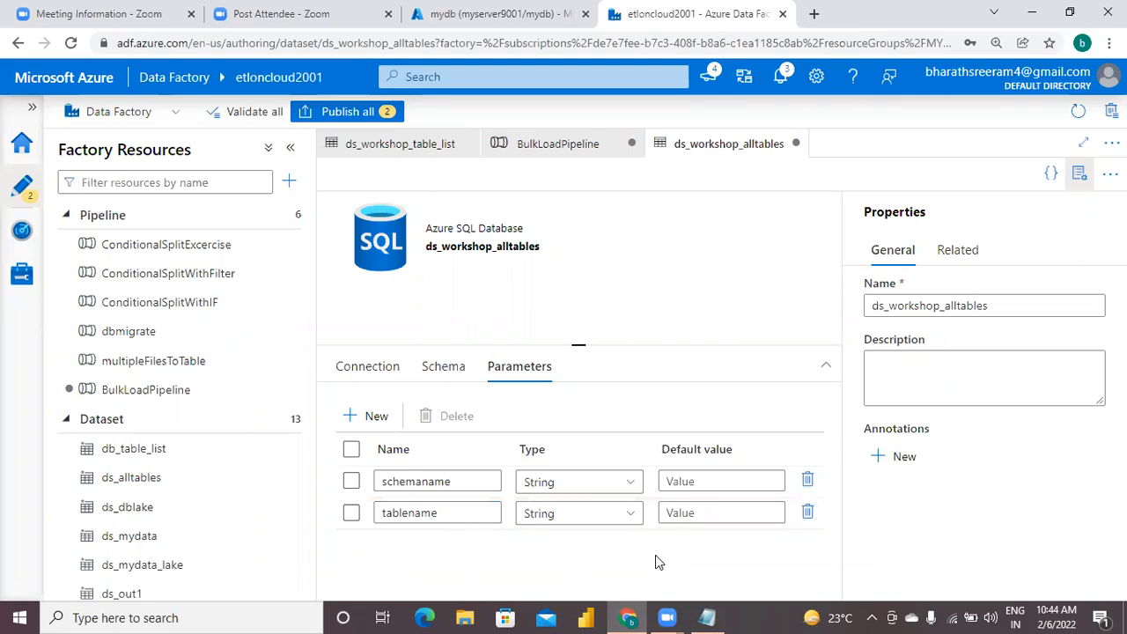
Switch to the Notepad notes and add the line 'dont give table name.' below the step7 parameters line.
click(709, 617)
click(652, 462)
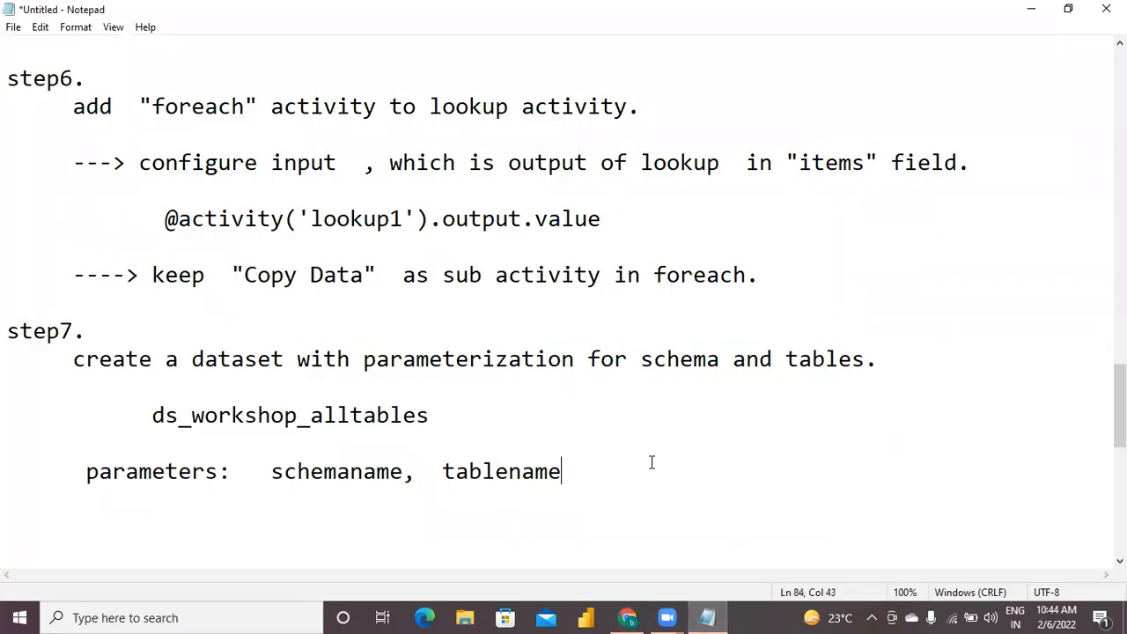
key(Return)
key(Return)
text(dont give )
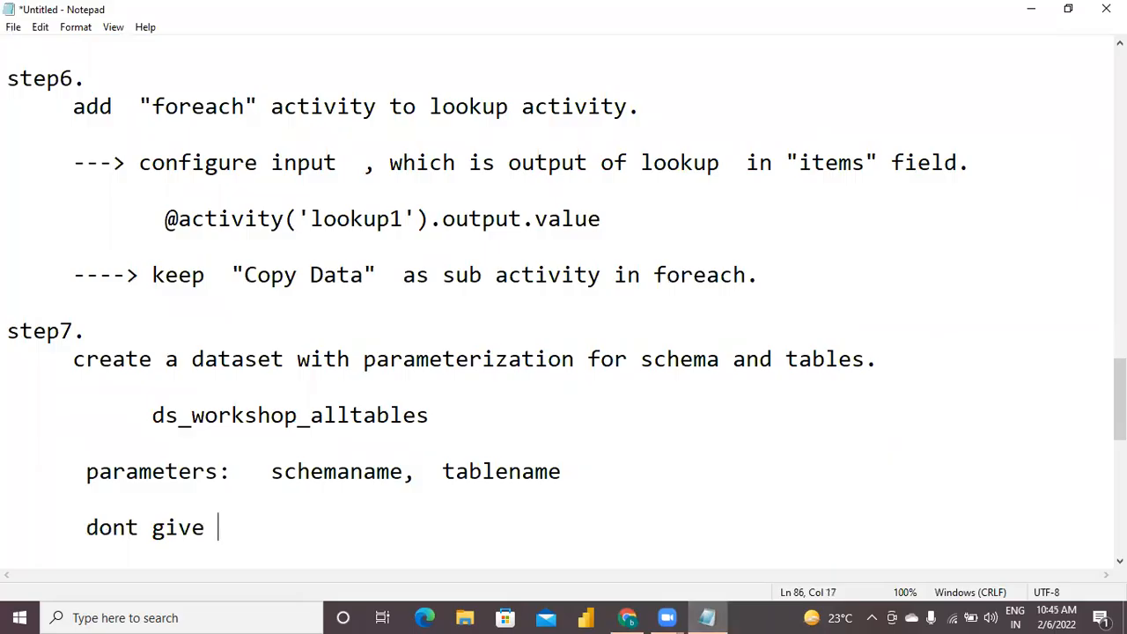
text(table name.)
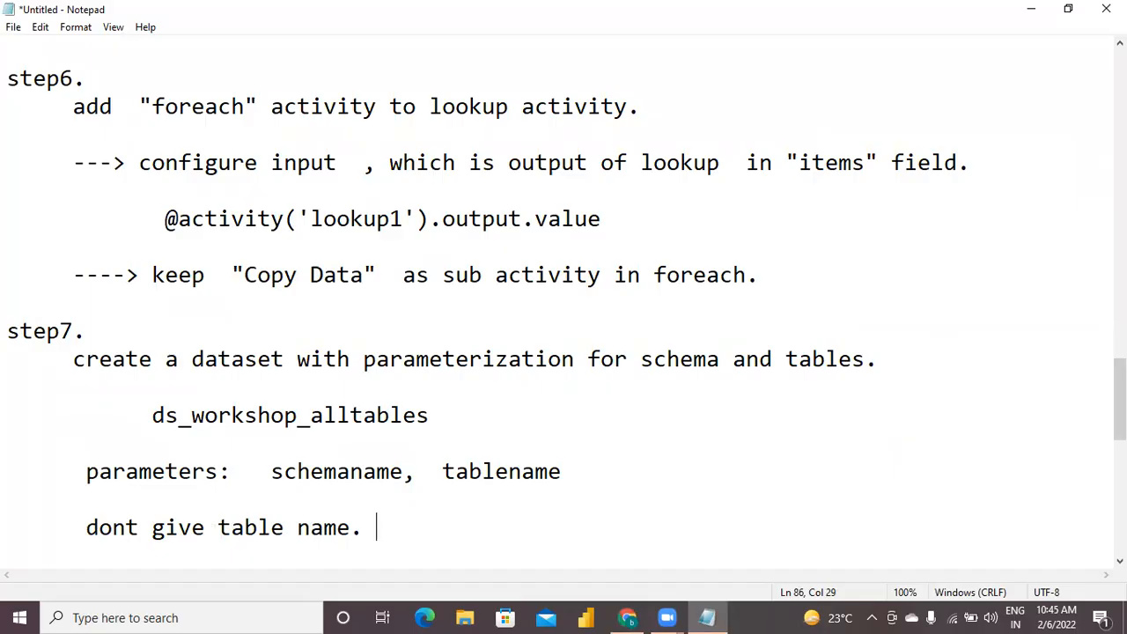
Add the lines 'once data set is created,' and 'goto parameters.' to the step7 notes.
key(Return)
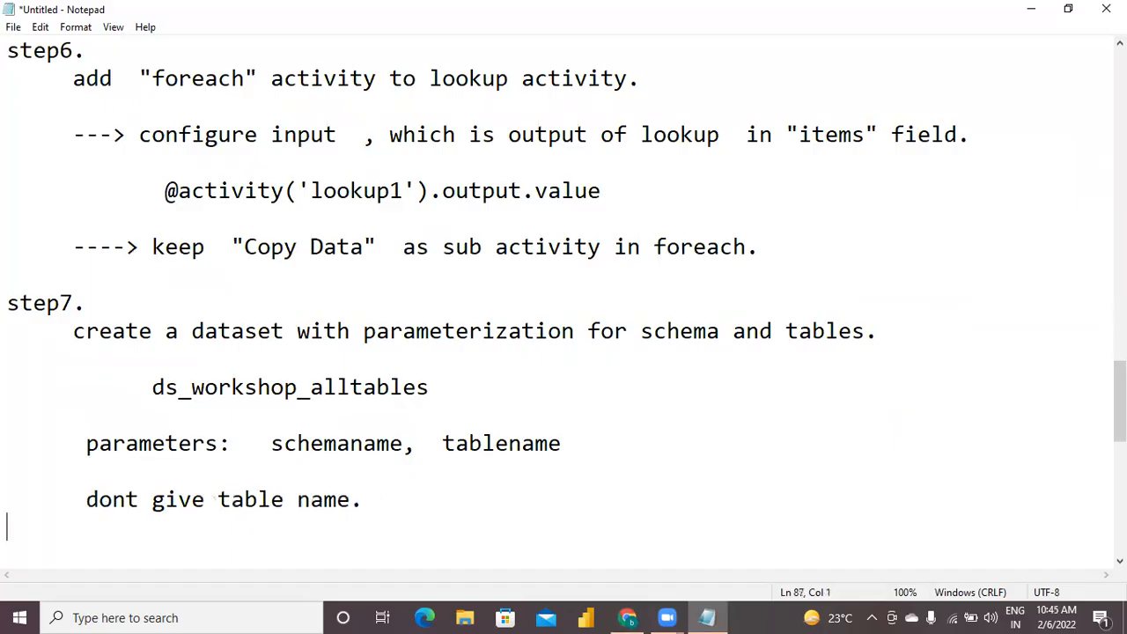
text(once data set )
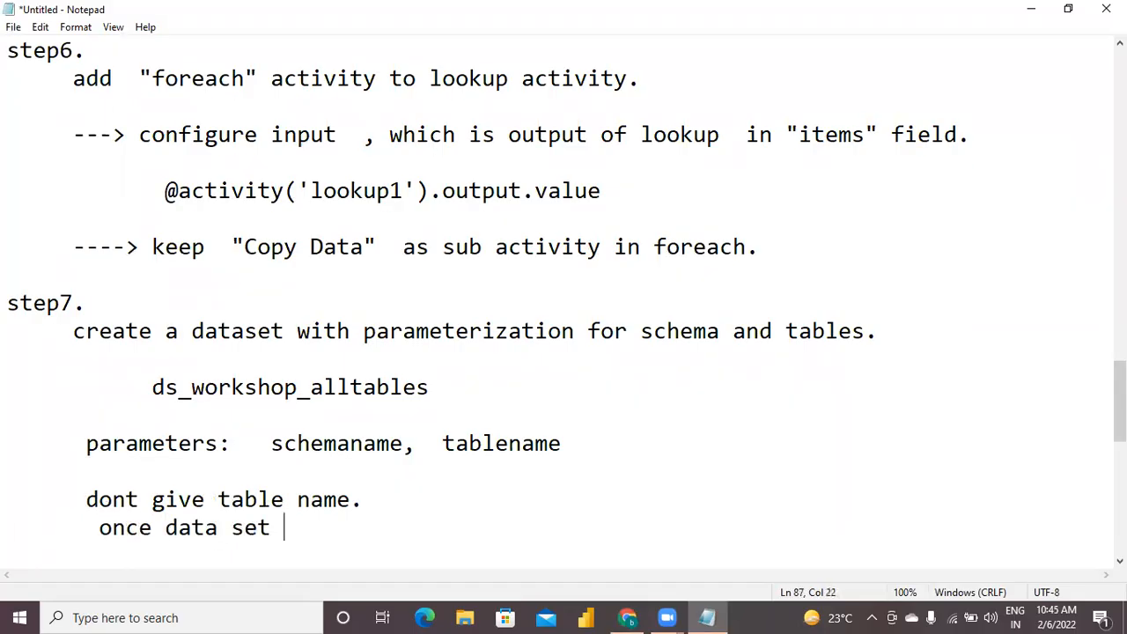
text(is created,)
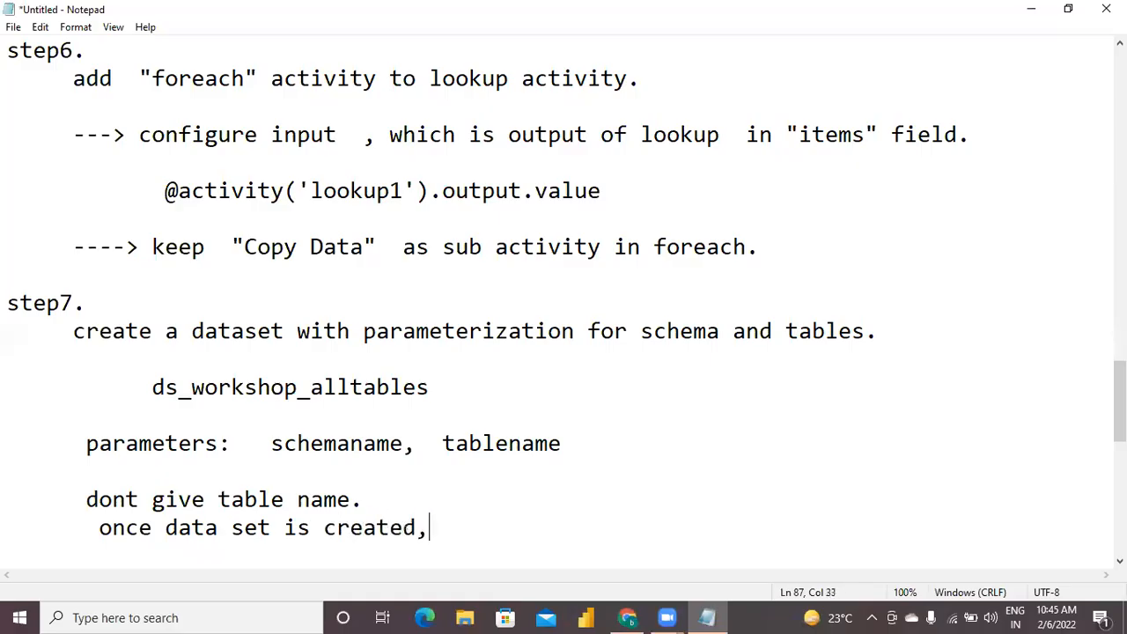
key(Return)
text(got)
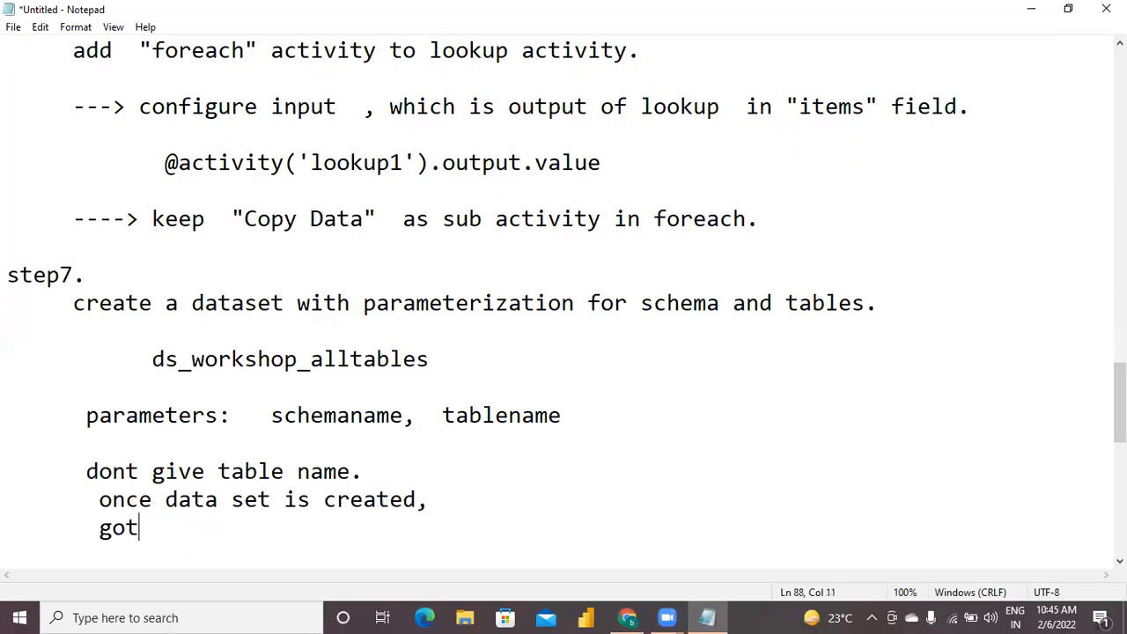
key(BackSpace)
text(o parame)
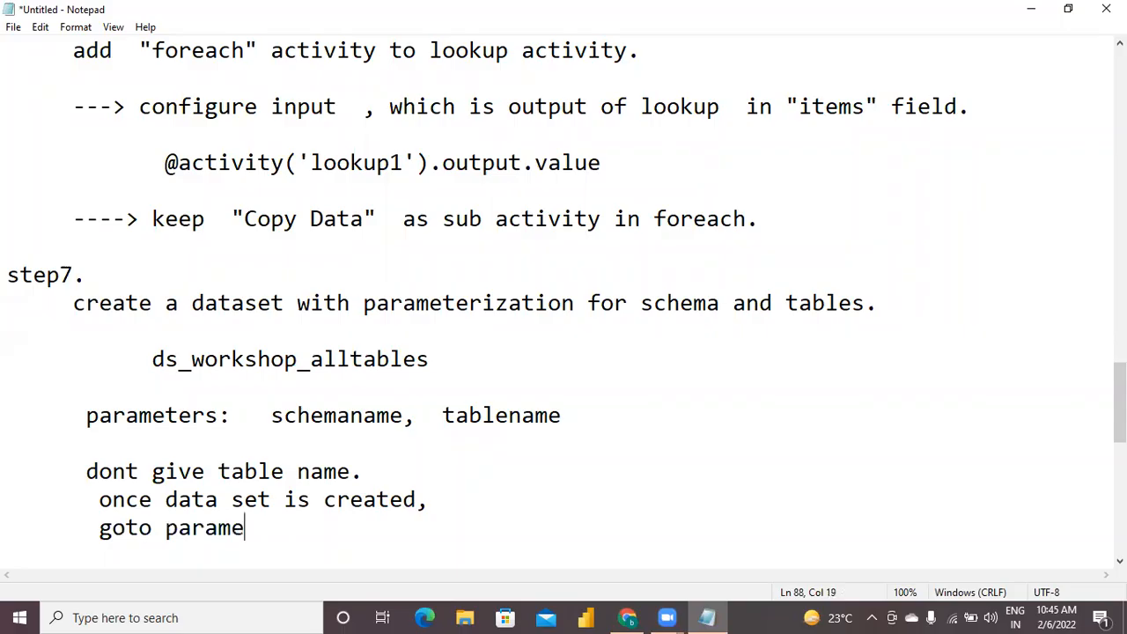
text(ters.)
Add the line 'add below parameters' under 'goto parameters.' in the step7 notes.
key(Return)
text(add)
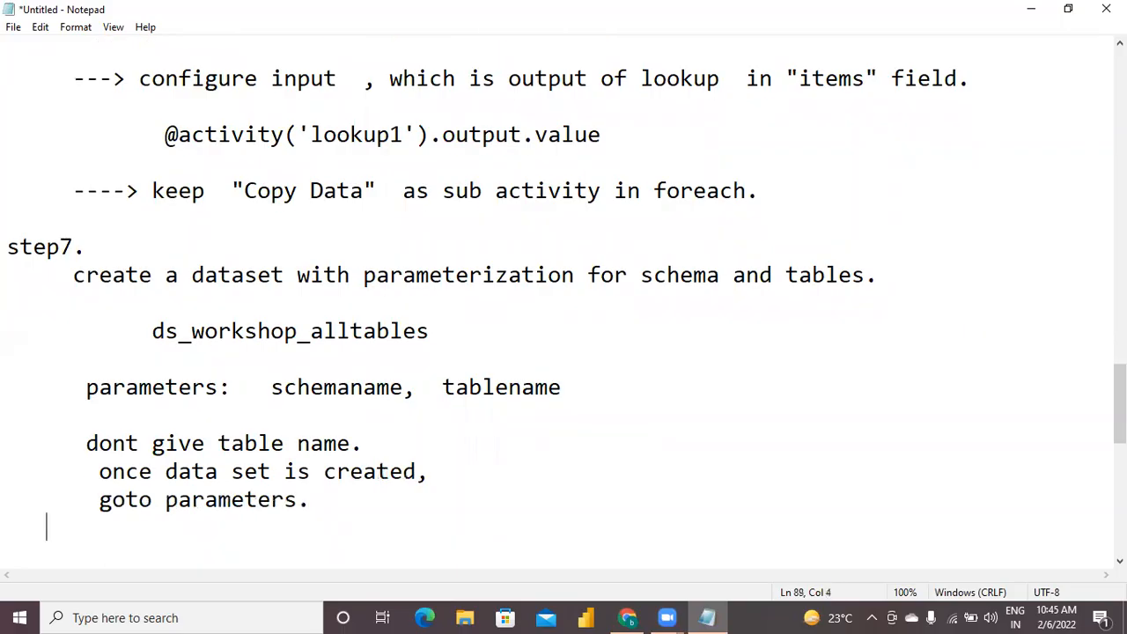
text( be)
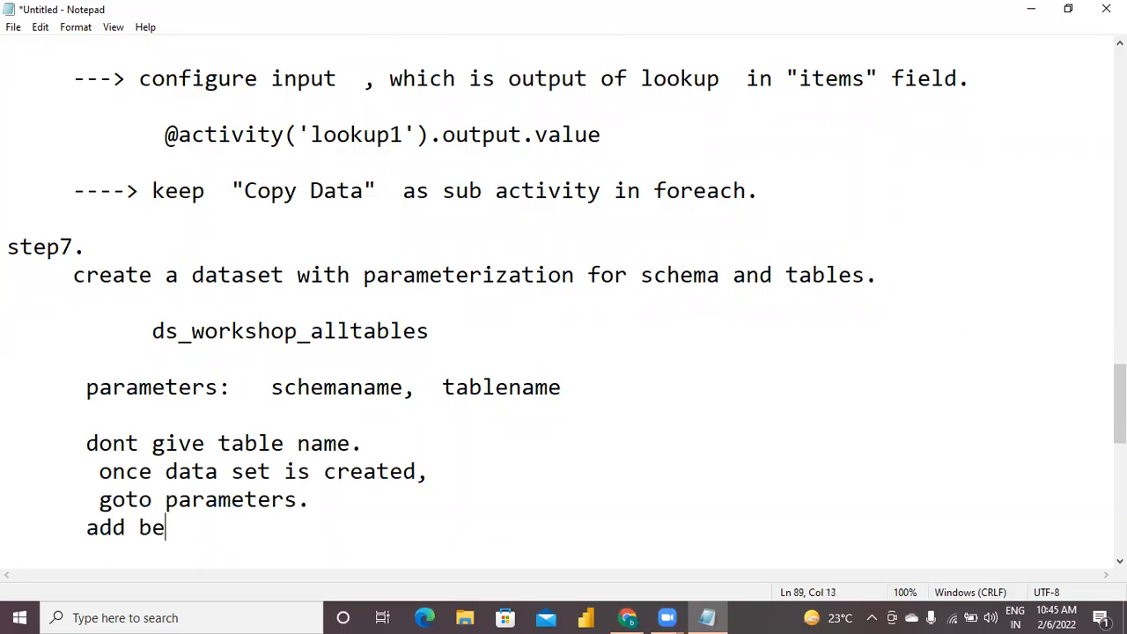
text(low para)
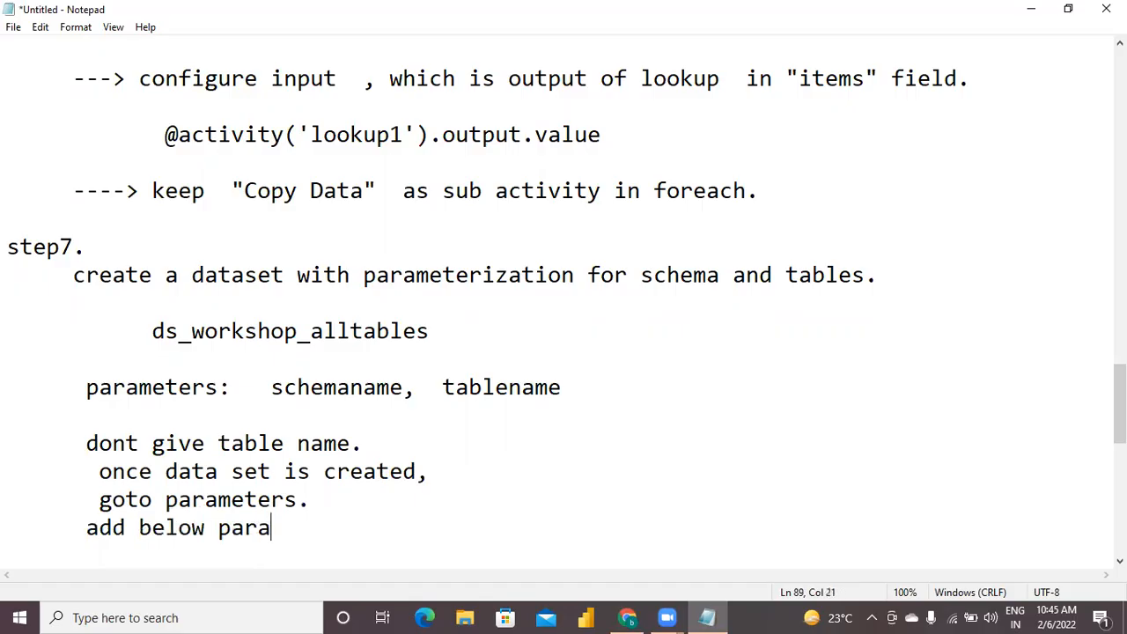
text(meters)
Move the 'parameters: schemaname, tablename' line from below the dataset name to under 'add below parameters', indented further.
key(Up)
key(Up)
key(Up)
key(Up)
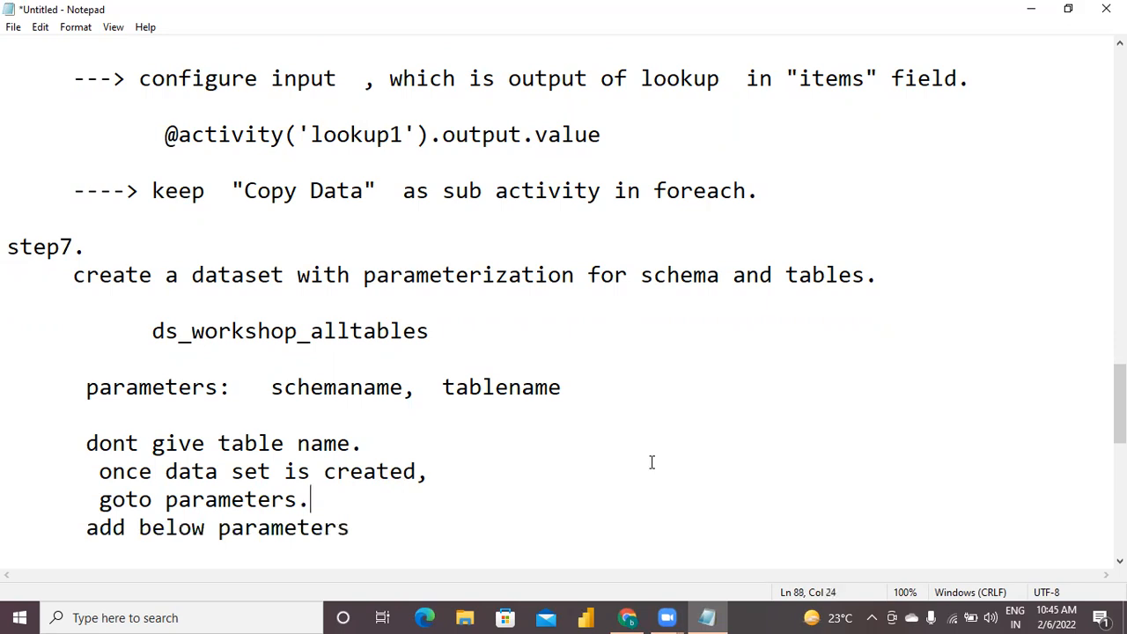
key(Up)
key(shift+Down)
key(ctrl+c)
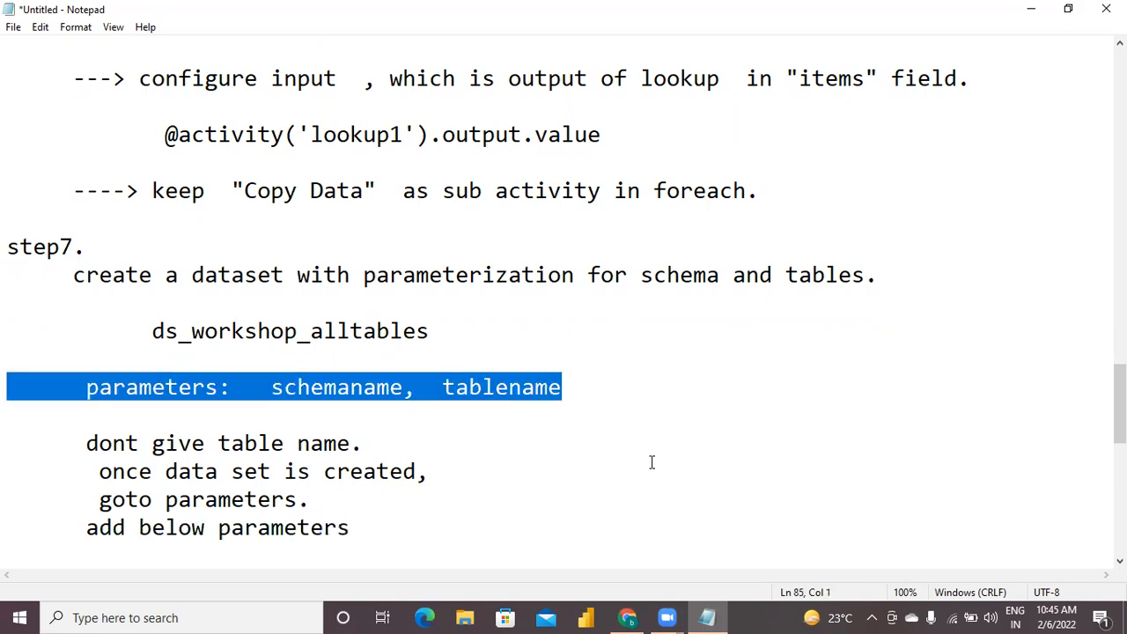
key(Delete)
key(Down)
key(Down)
key(Down)
key(Down)
key(Down)
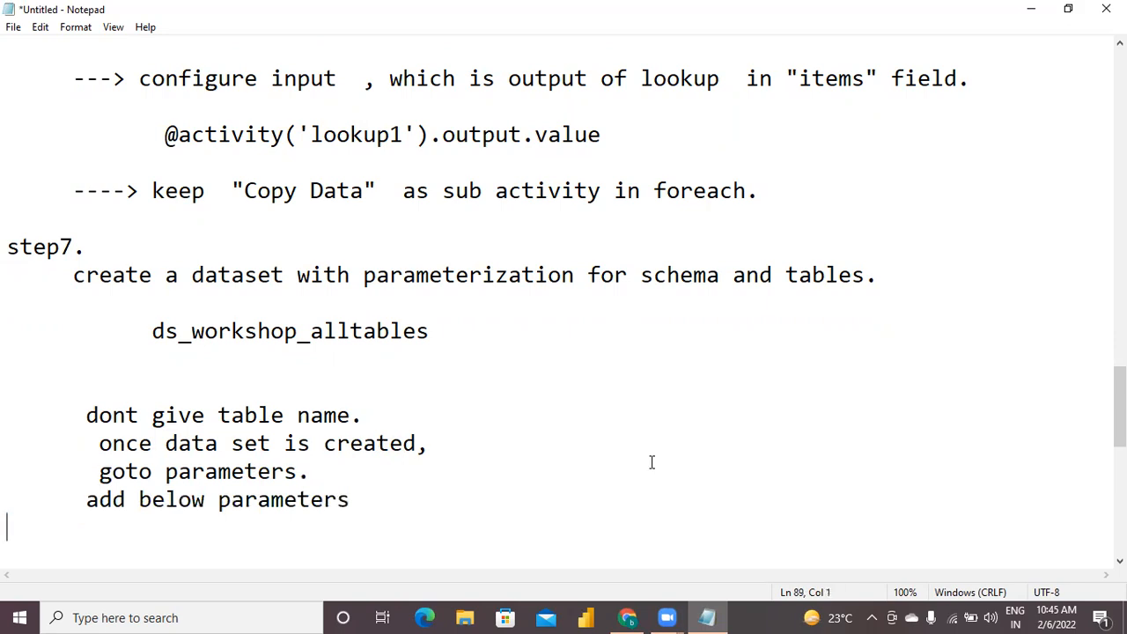
key(ctrl+v)
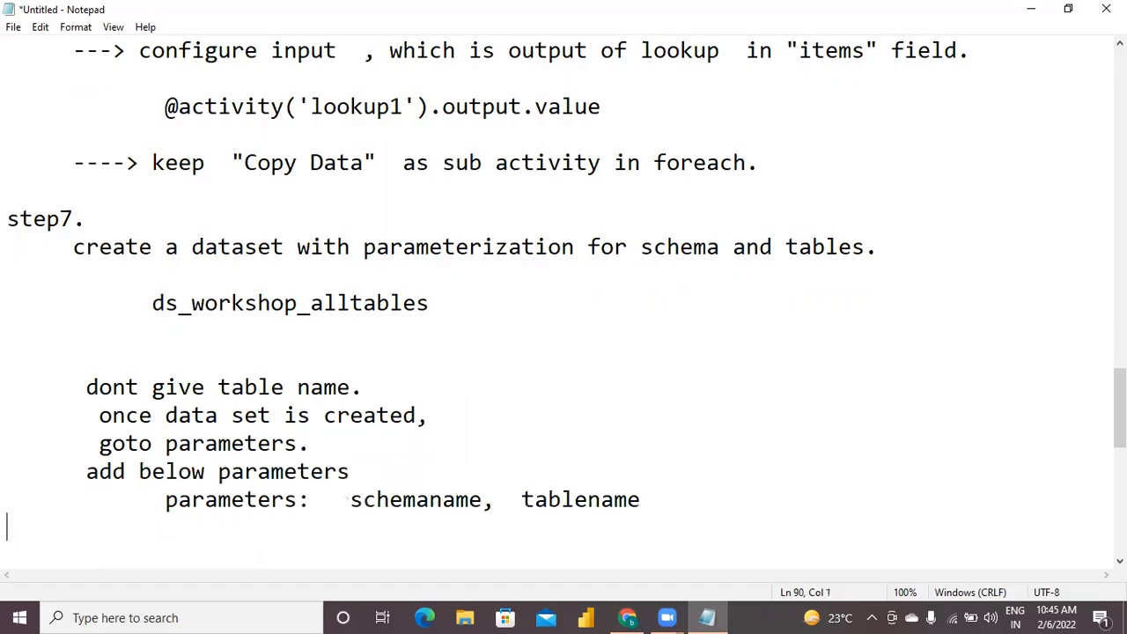
Add the line 'goto connnections tab of your dataset' below the moved parameters line, leaving a blank line between them.
text(go)
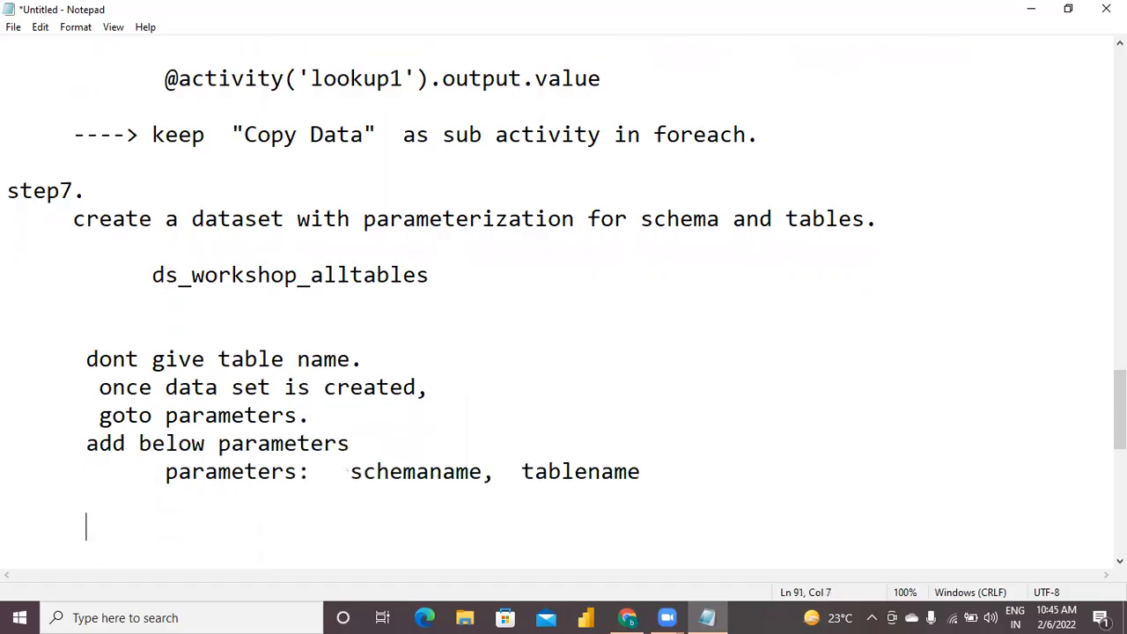
text(to  con)
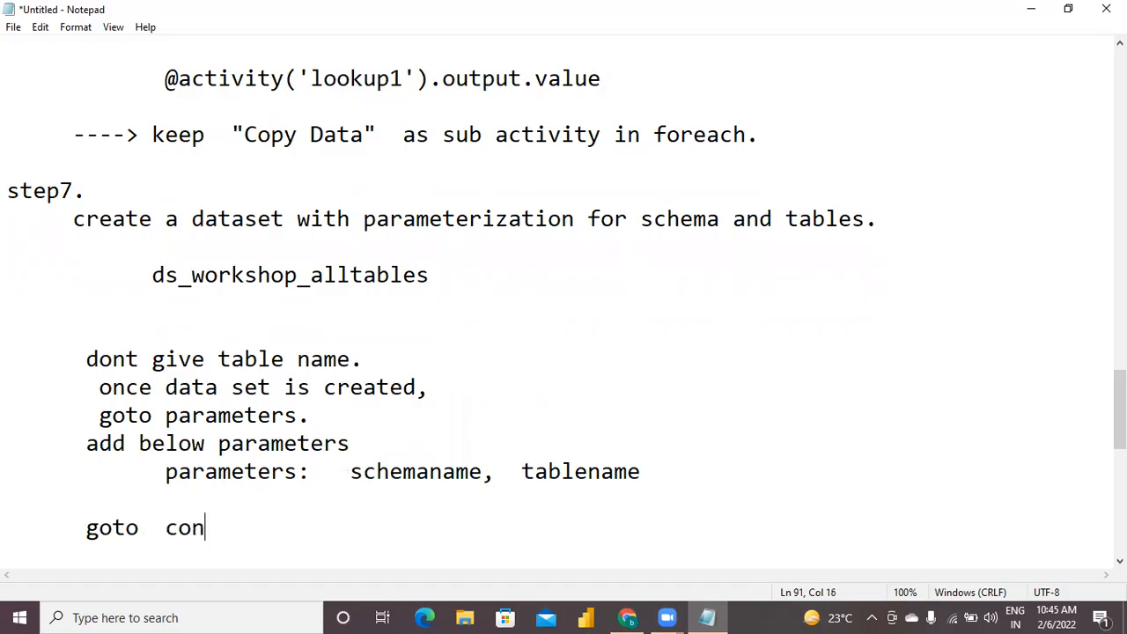
text(nnections tab of your dataset)
key(Return)
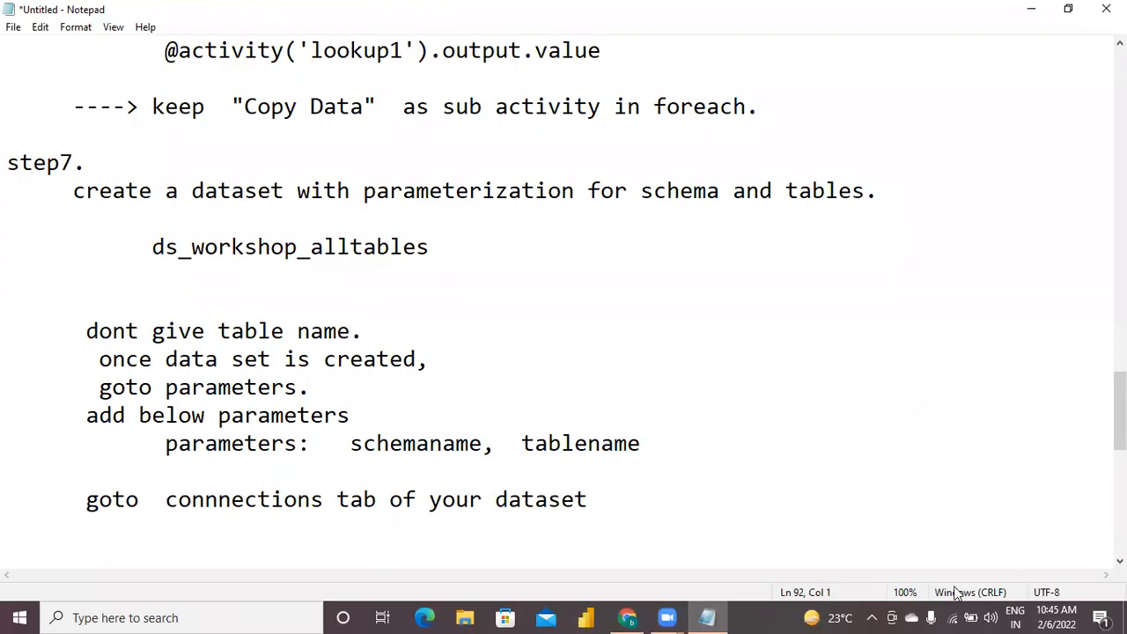
Switch to Azure Data Factory and enable manual editing of the table name in the ds_workshop_alltables connection settings.
click(627, 617)
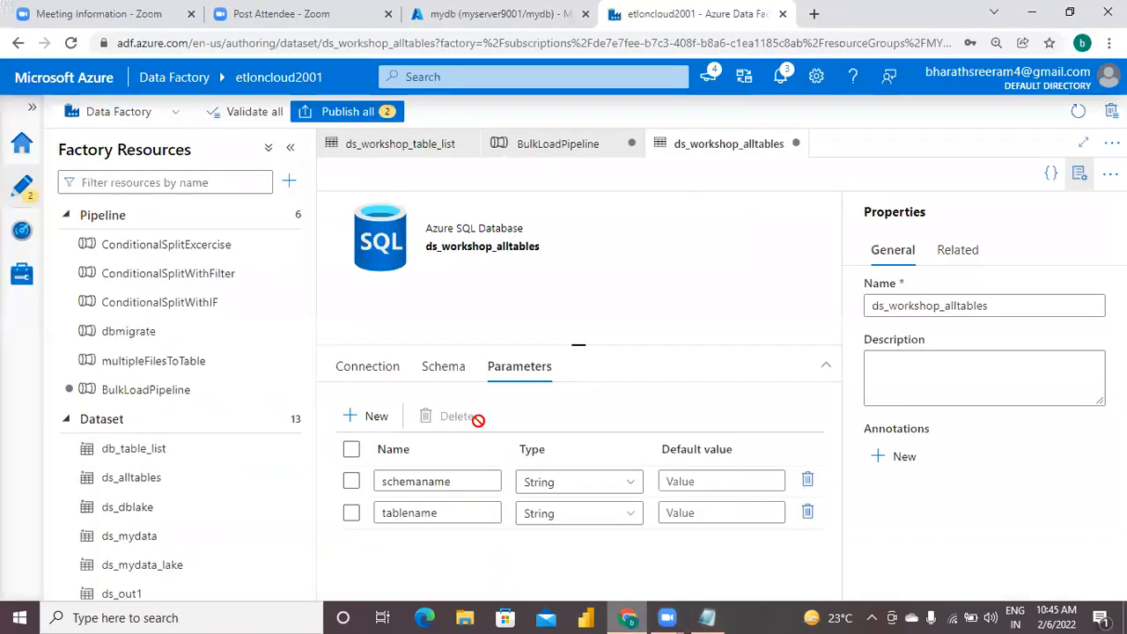
click(352, 370)
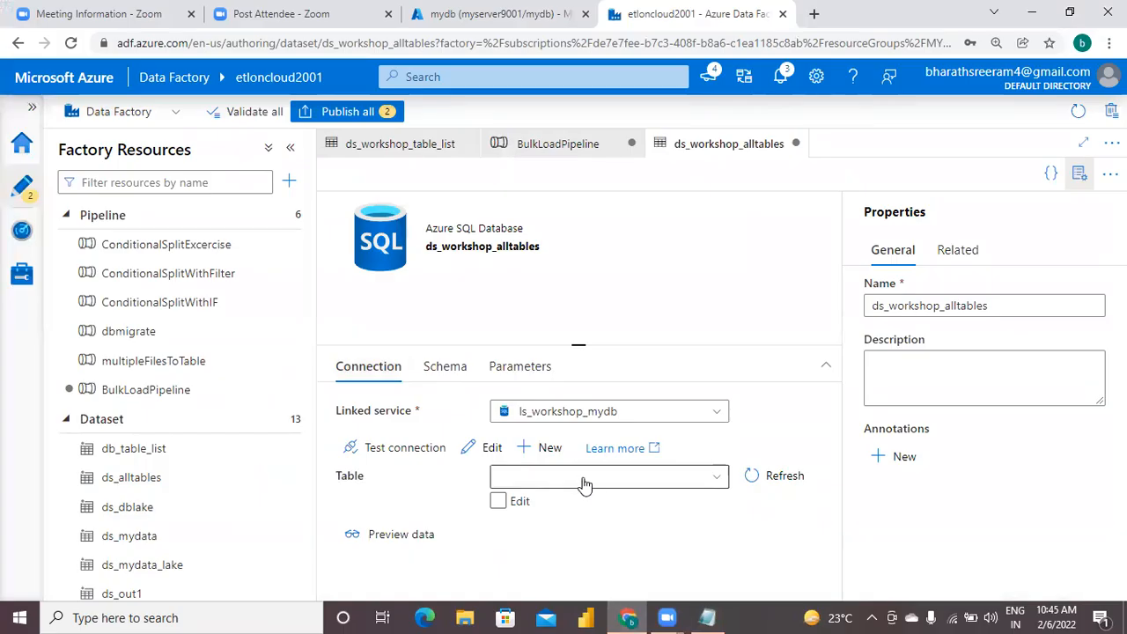
click(499, 501)
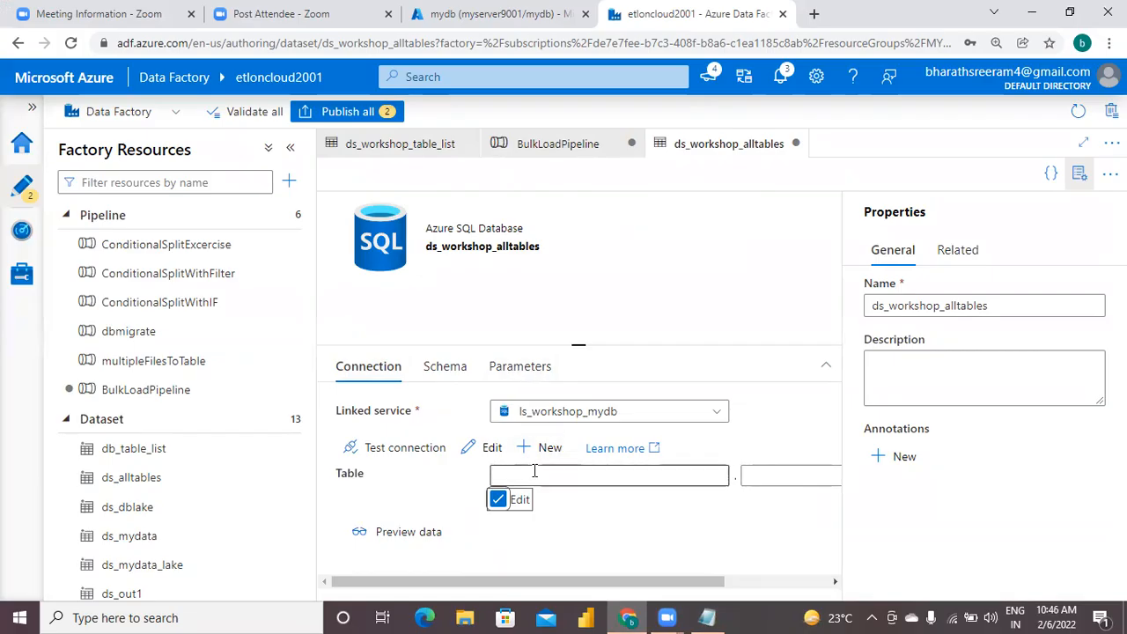
Switch back to Notepad and add the indented line 'configure below @ table name.' under the connections note.
click(709, 616)
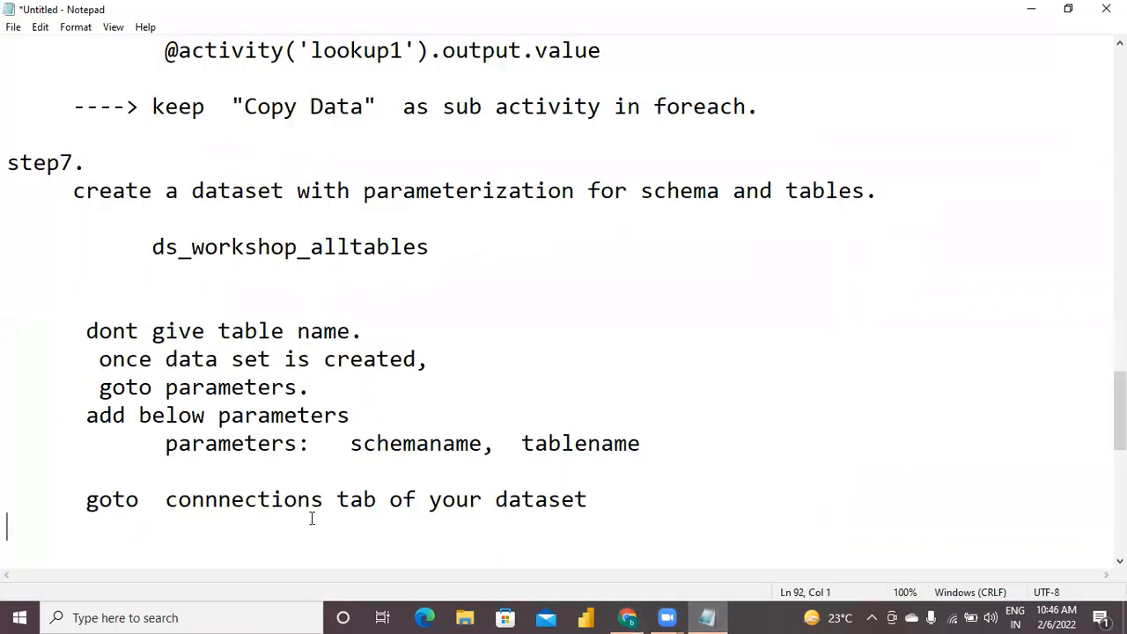
text(configur)
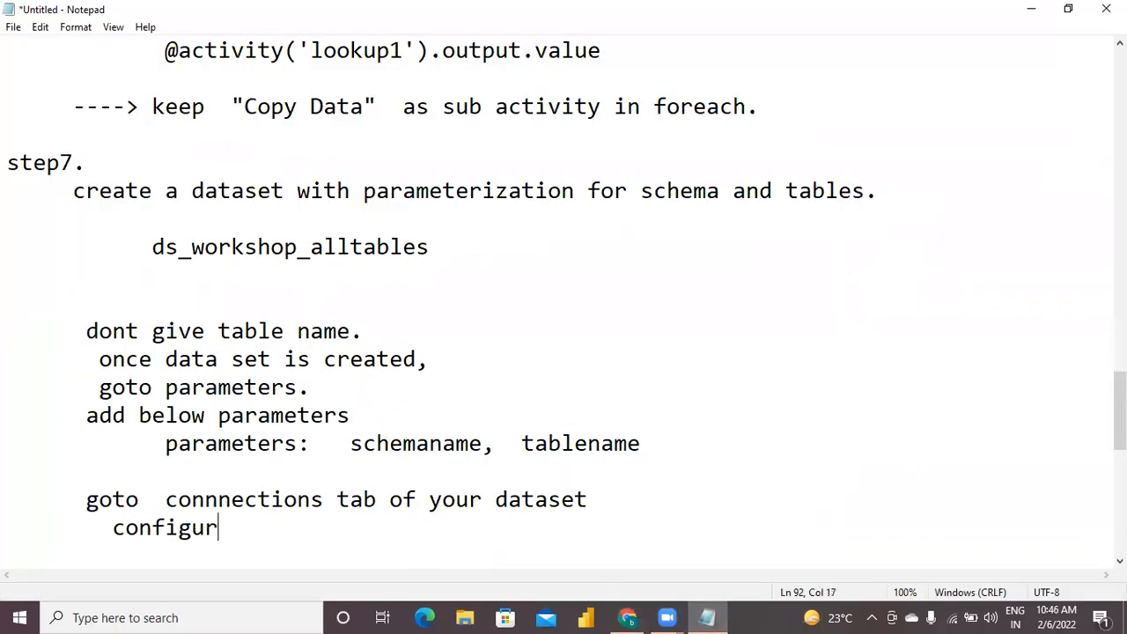
text(e  bew)
text(w  )
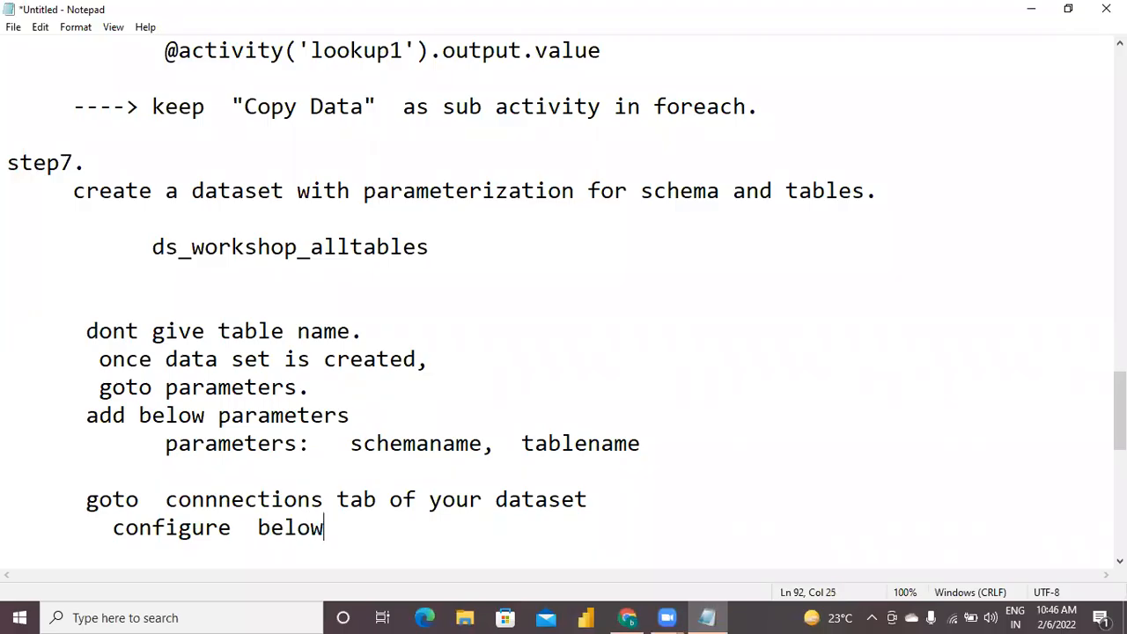
text(@  table name.)
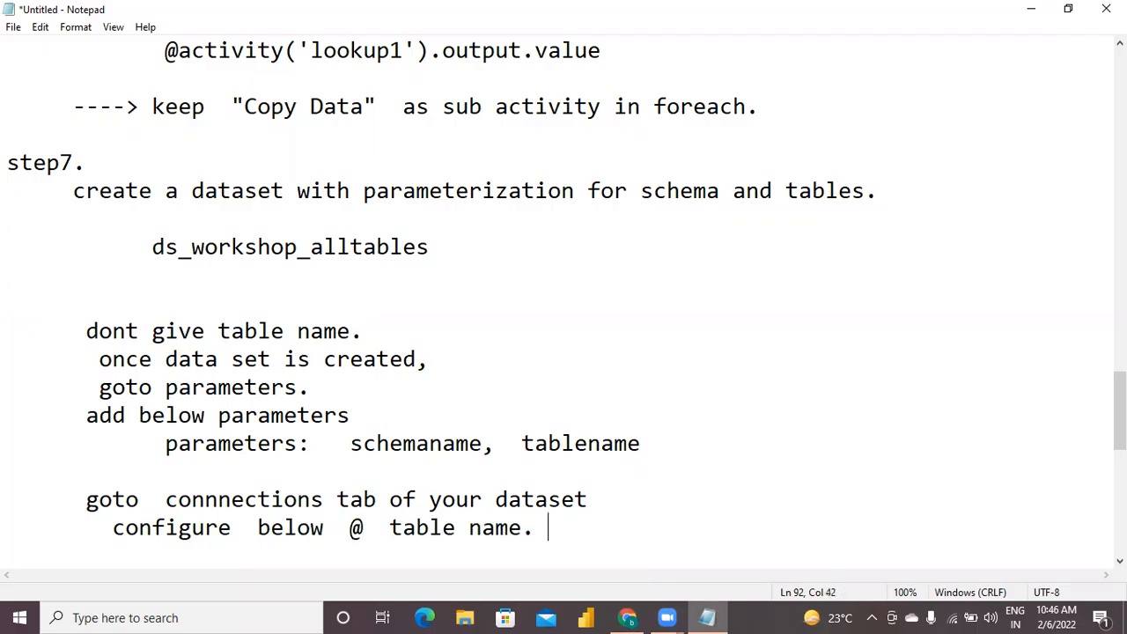
key(Return)
text(1. )
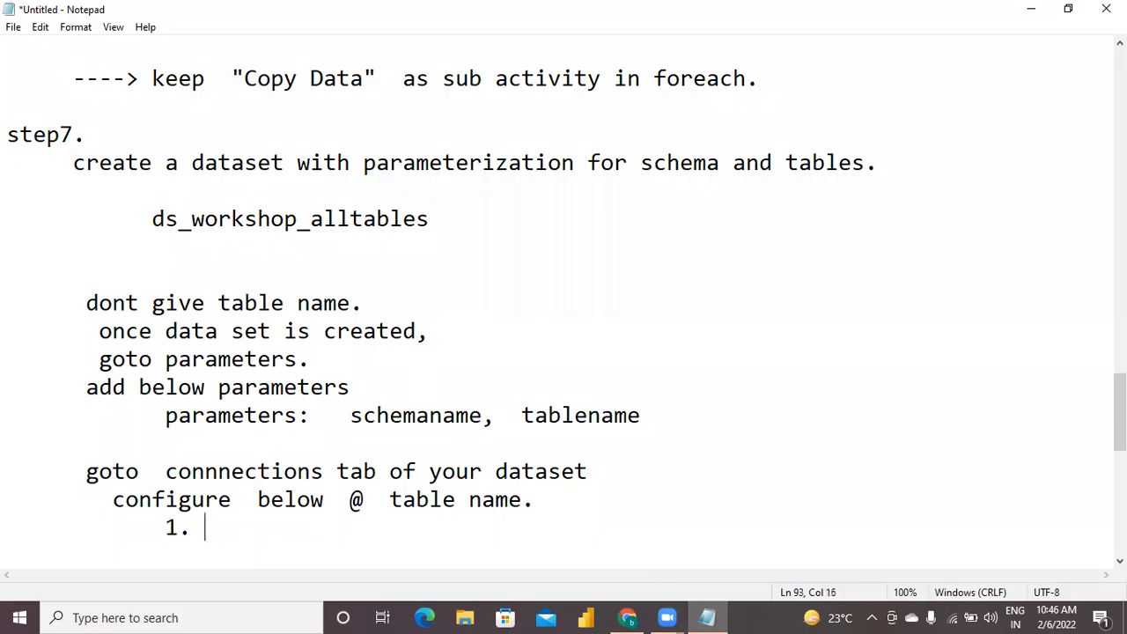
text(@data)
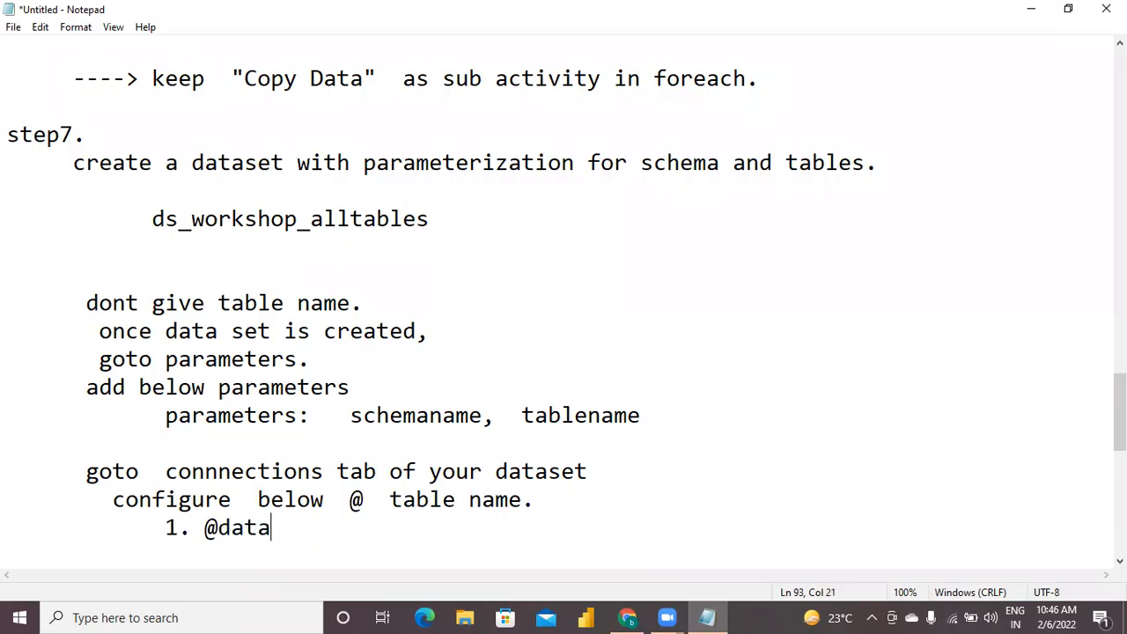
text(set.schem)
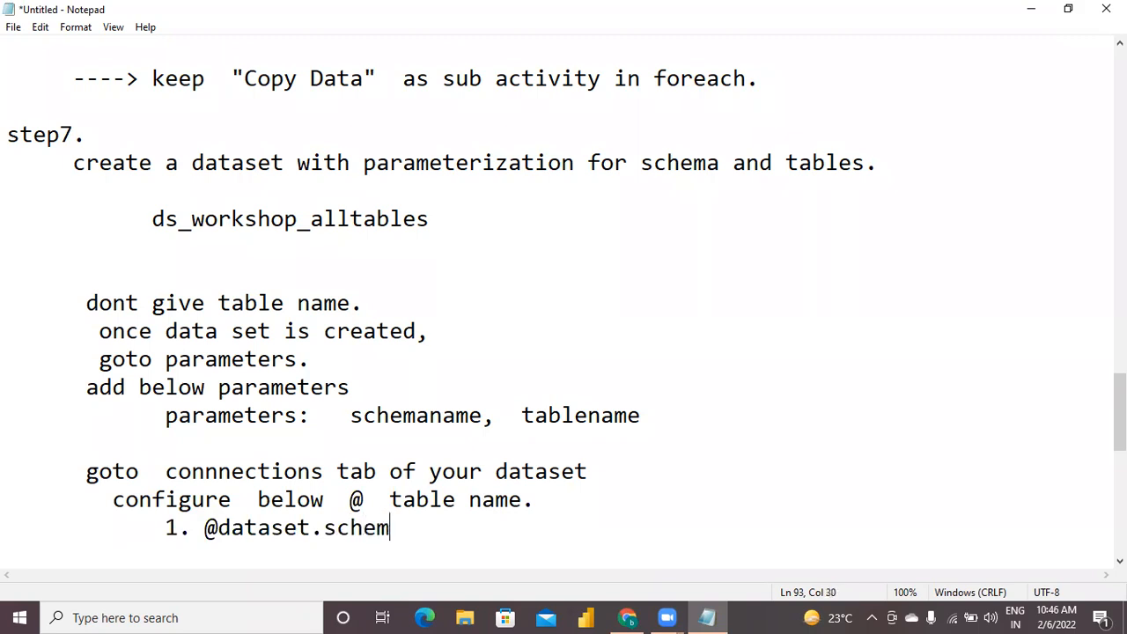
text(aname)
key(Return)
key(BackSpace)
key(BackSpace)
text(2. )
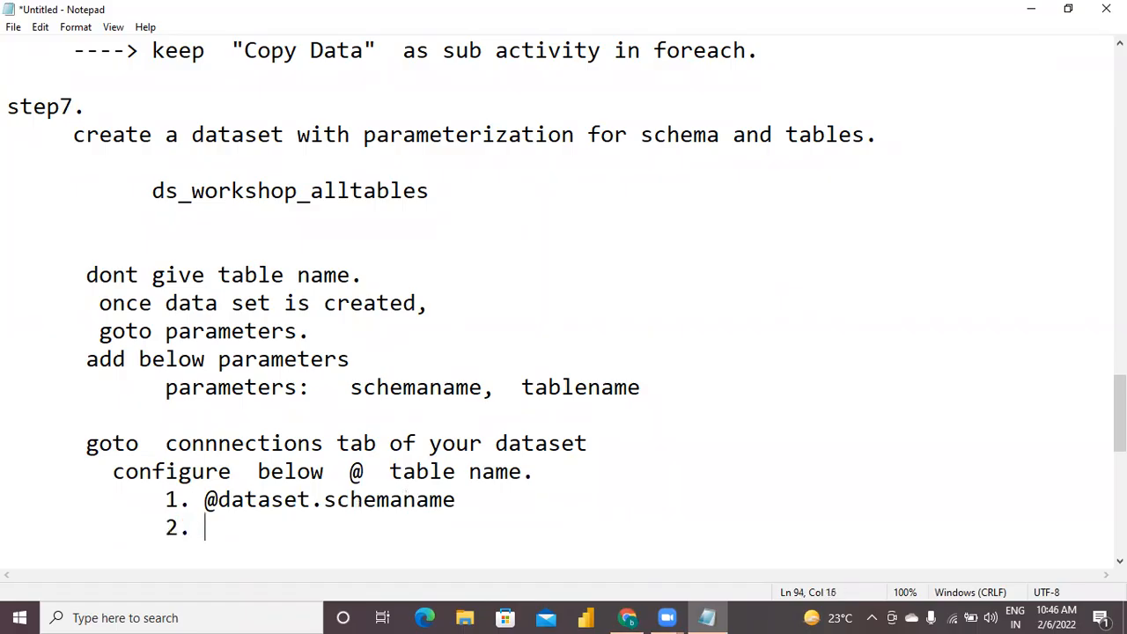
text(@datase)
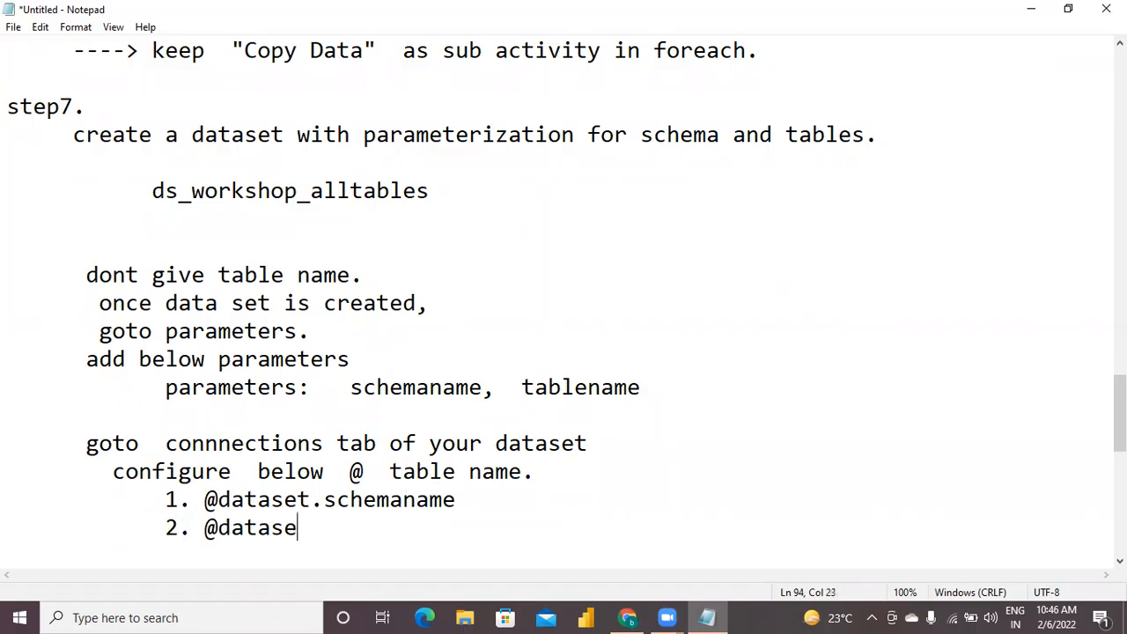
text(t.tablename)
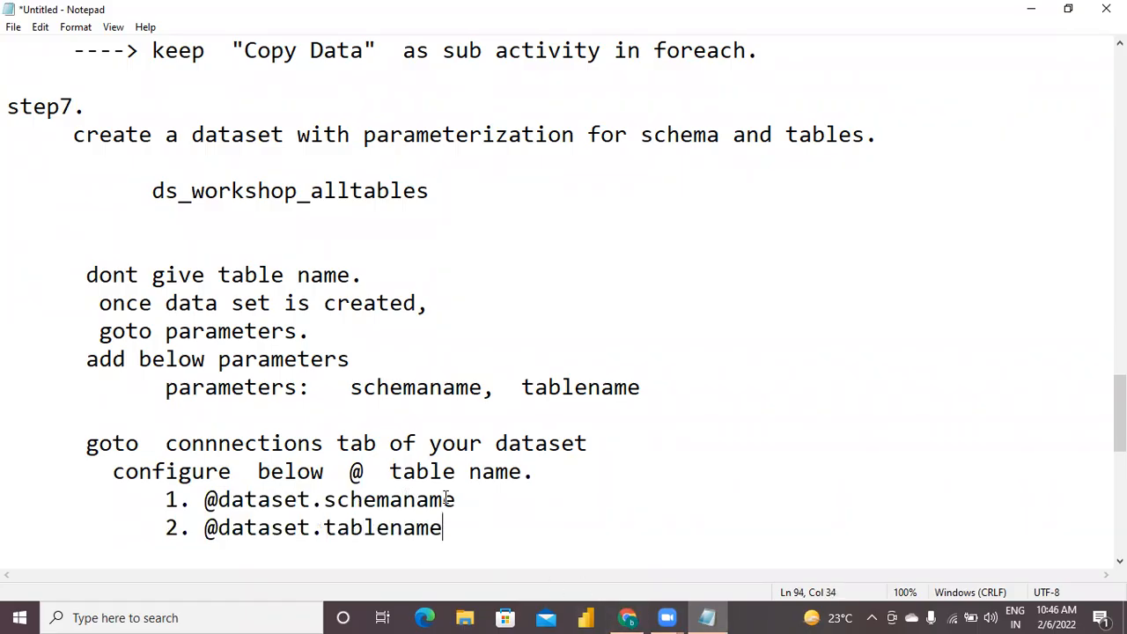
click(628, 617)
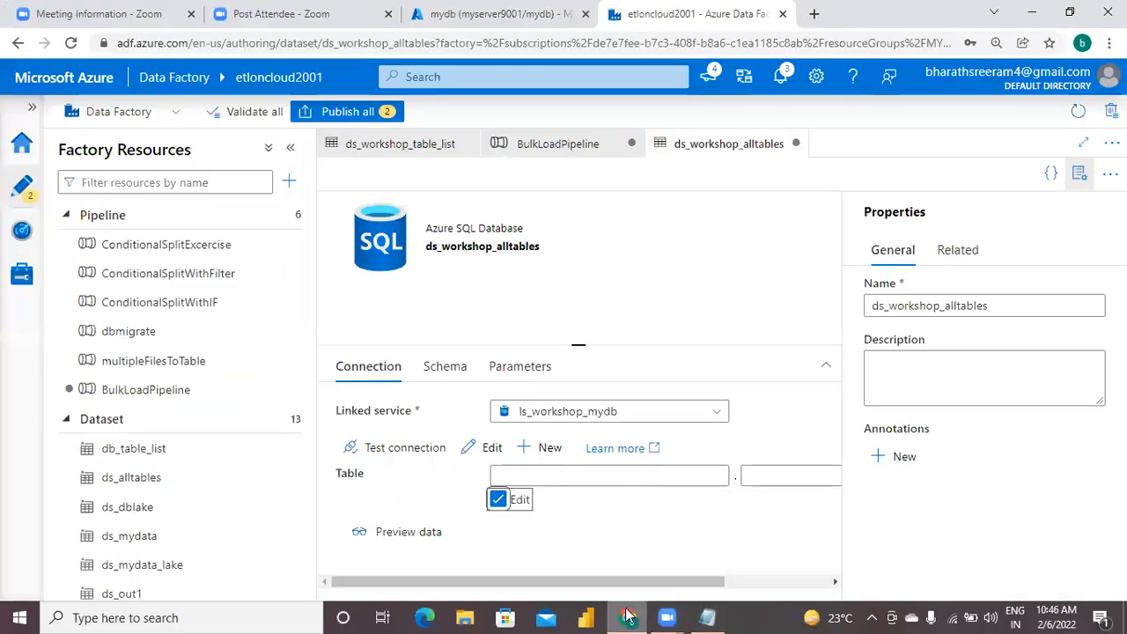
click(579, 476)
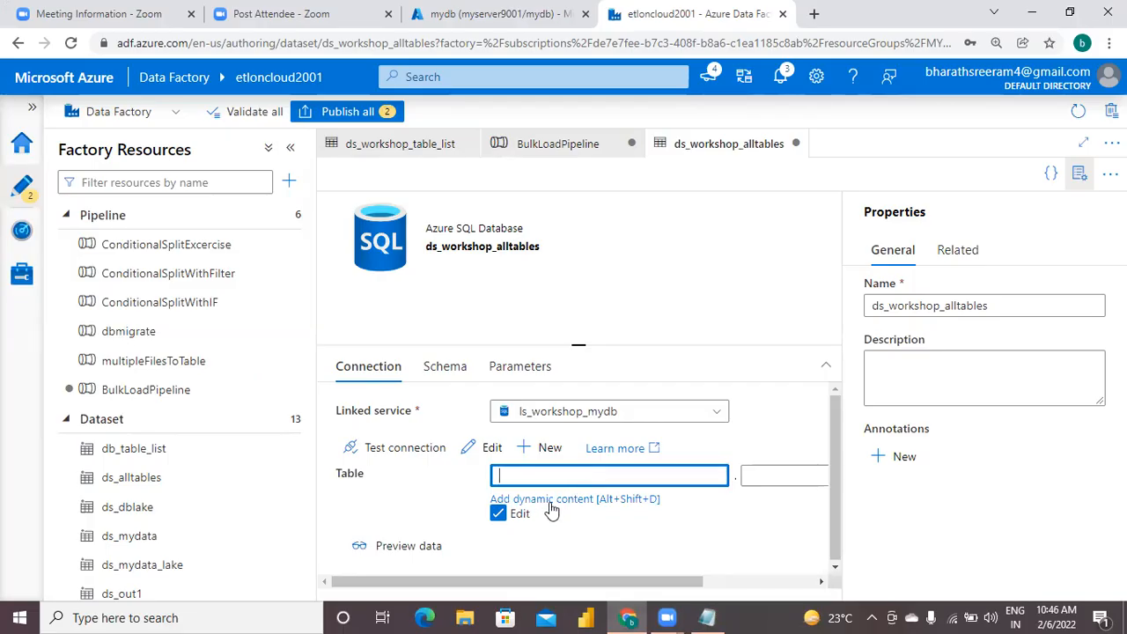
click(579, 500)
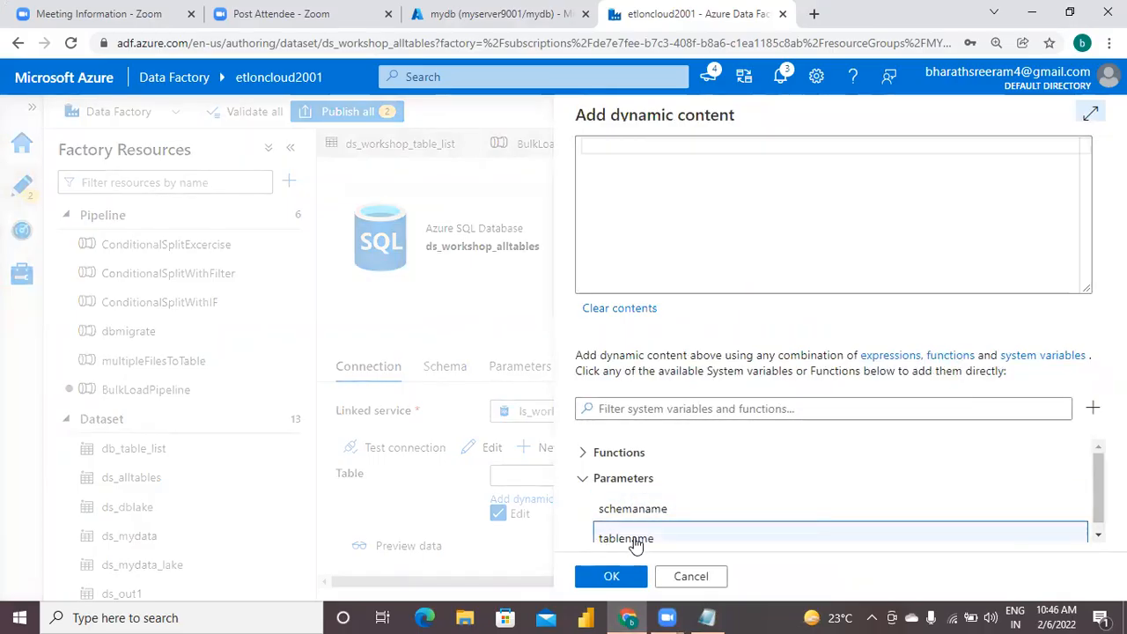
click(633, 512)
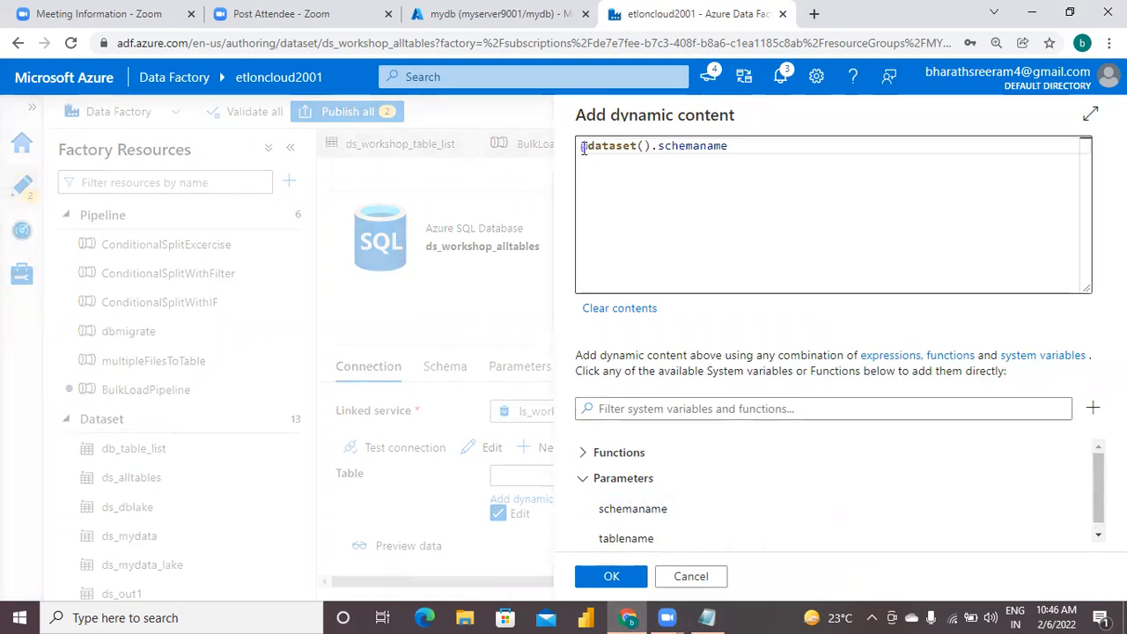
click(621, 576)
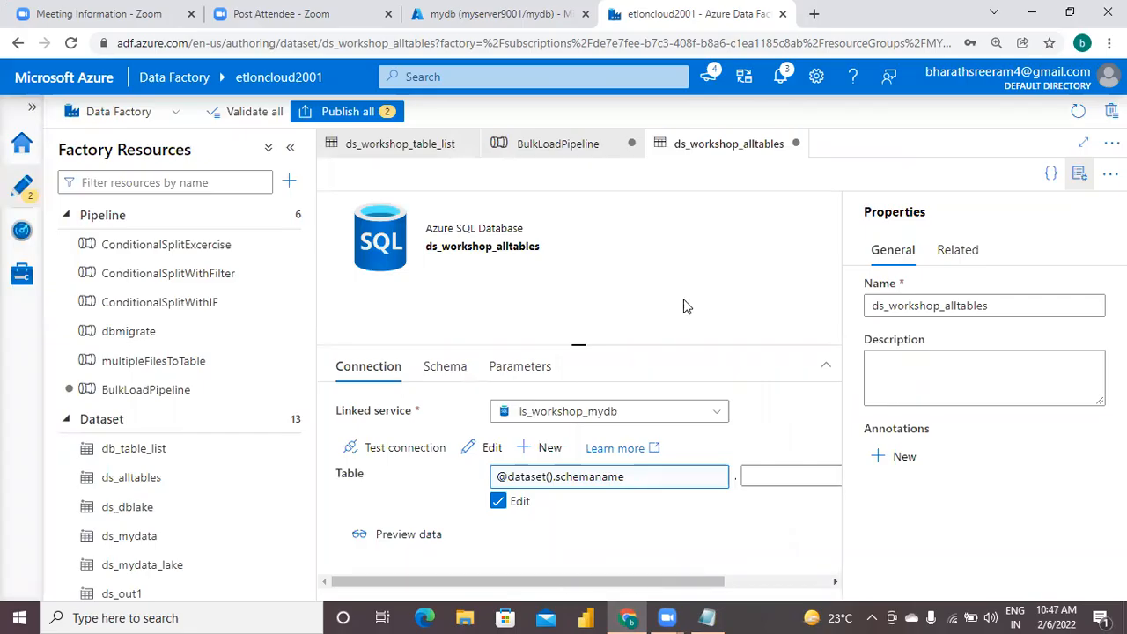
click(745, 475)
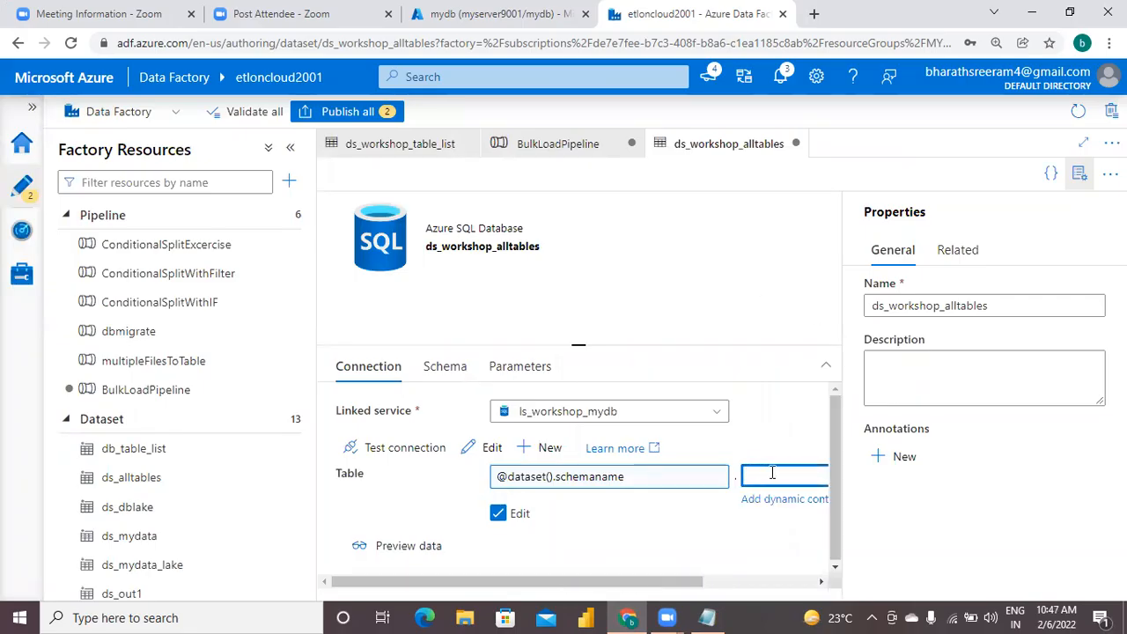
click(1080, 175)
click(830, 448)
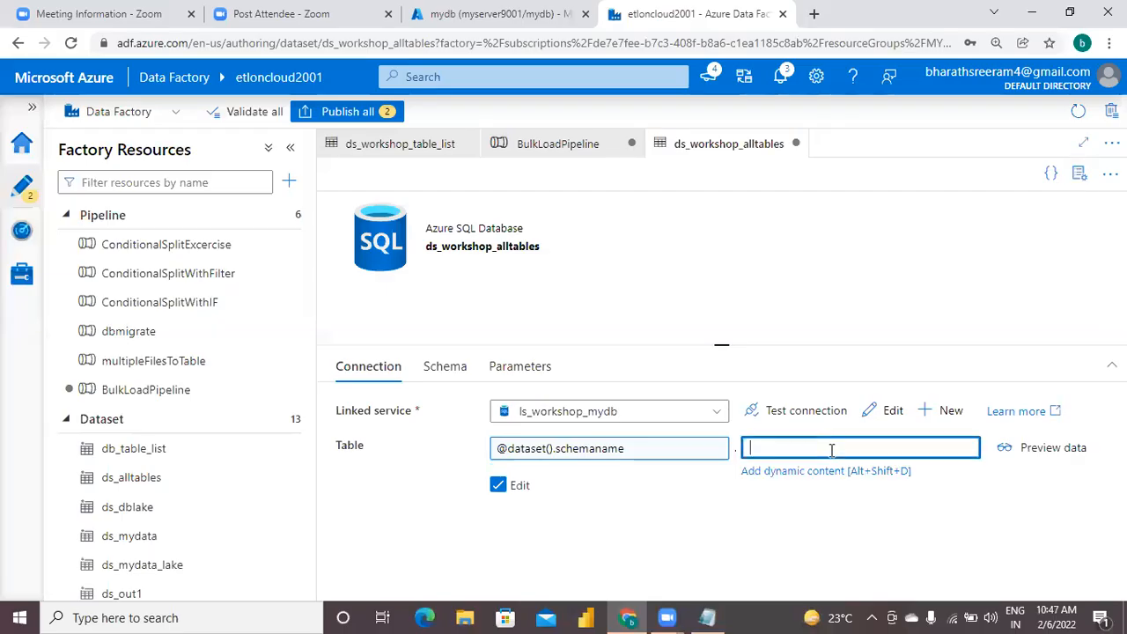
click(835, 475)
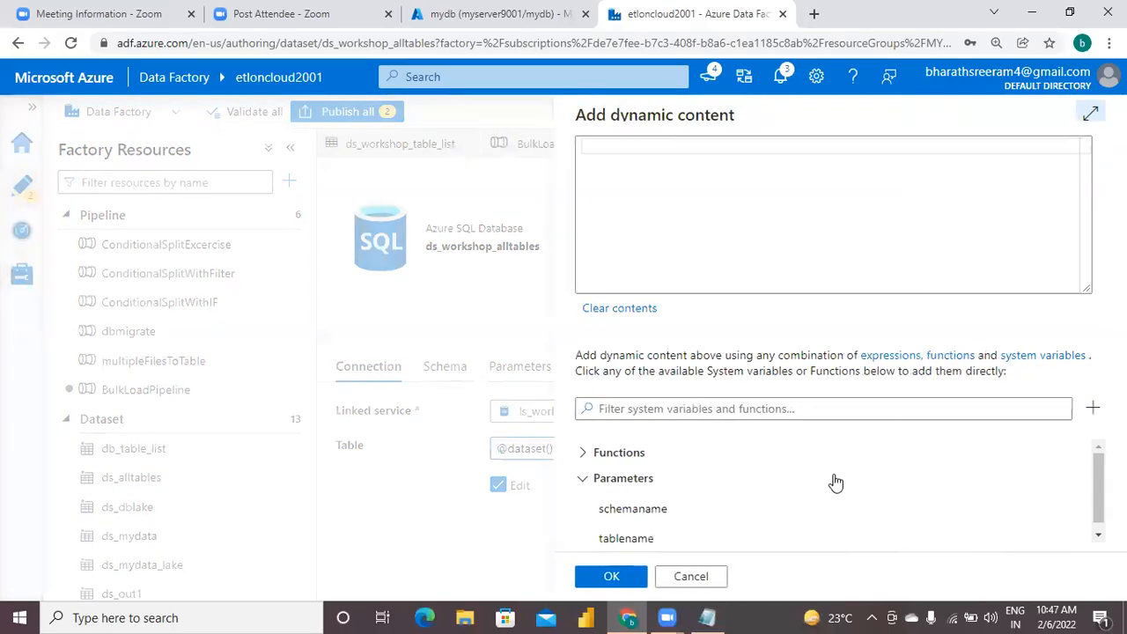
click(627, 540)
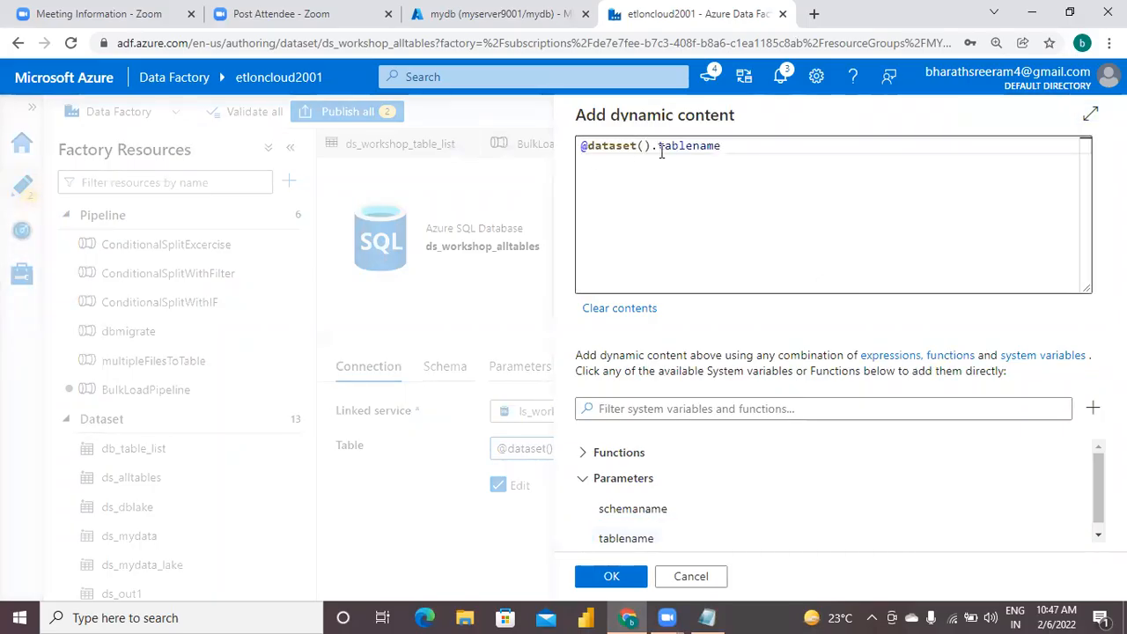
click(613, 577)
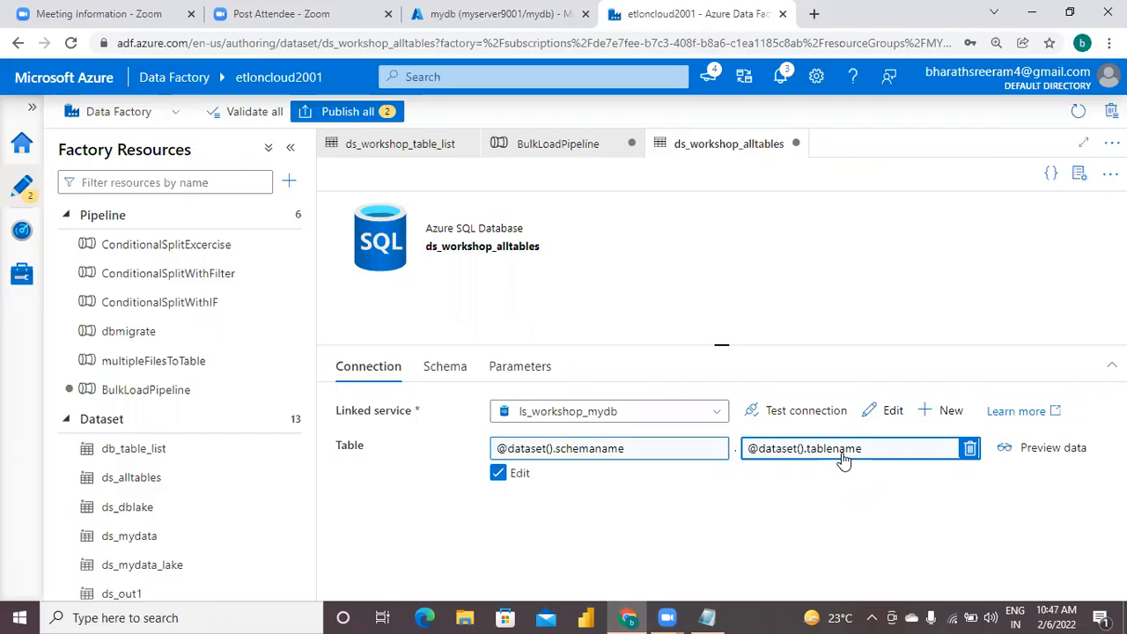
Switch back to Notepad and add the heading 'step3:' below the numbered items, separated by a blank line.
click(707, 616)
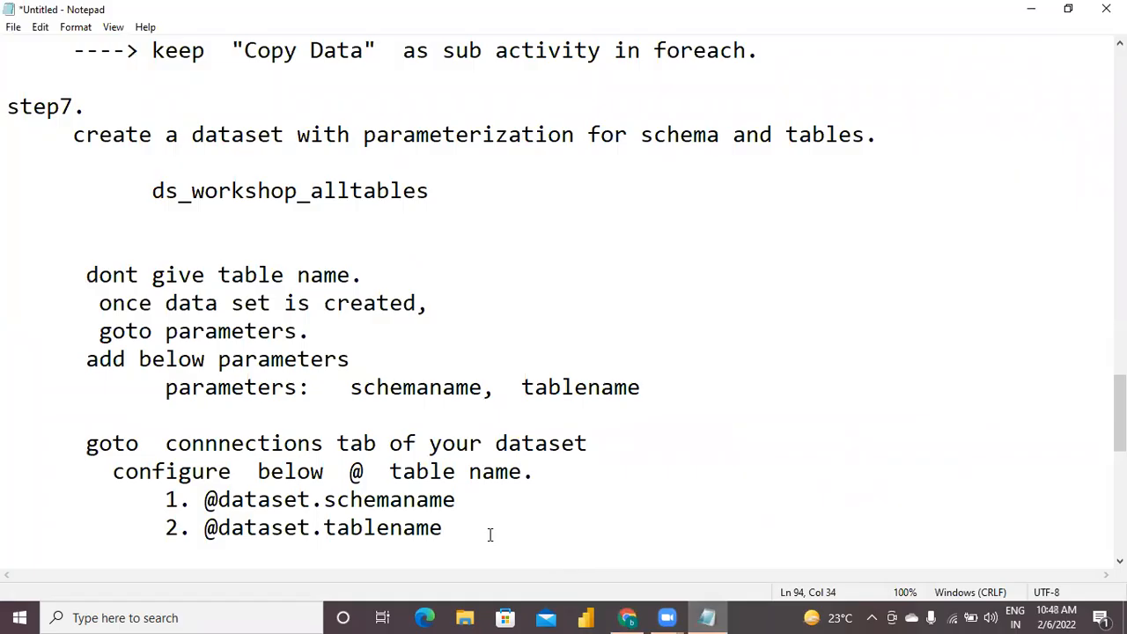
key(Return)
key(Return)
text(ste)
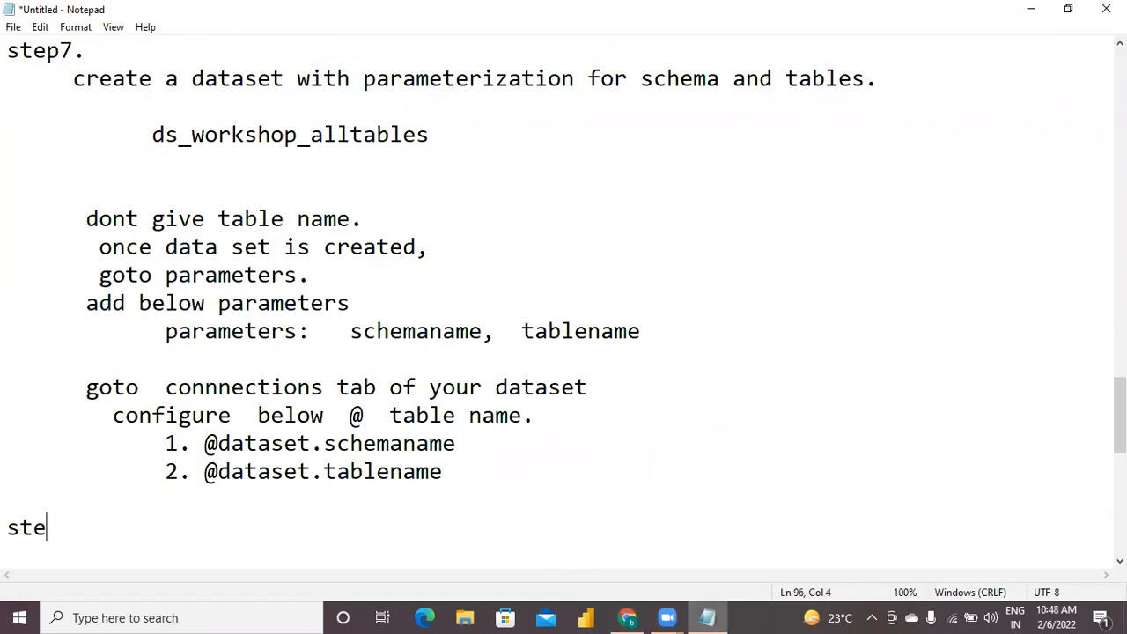
text(p3:)
key(Return)
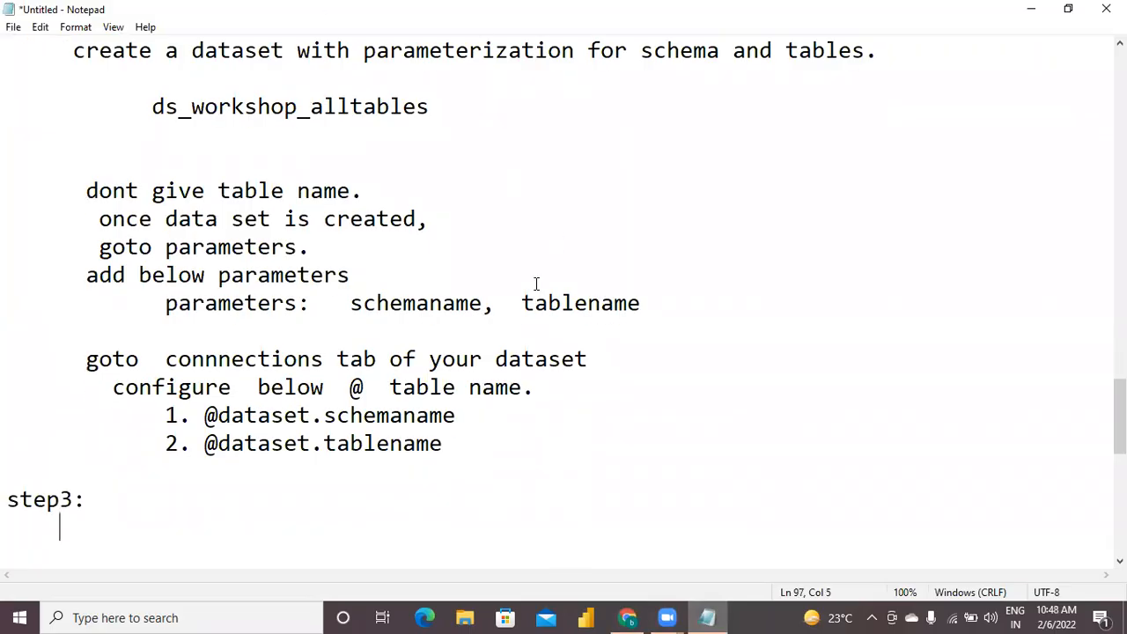
Insert 'for input' after 'create a dataset' in the step7 description.
click(438, 115)
key(Up)
key(Up)
key(Up)
key(Up)
key(Up)
key(Down)
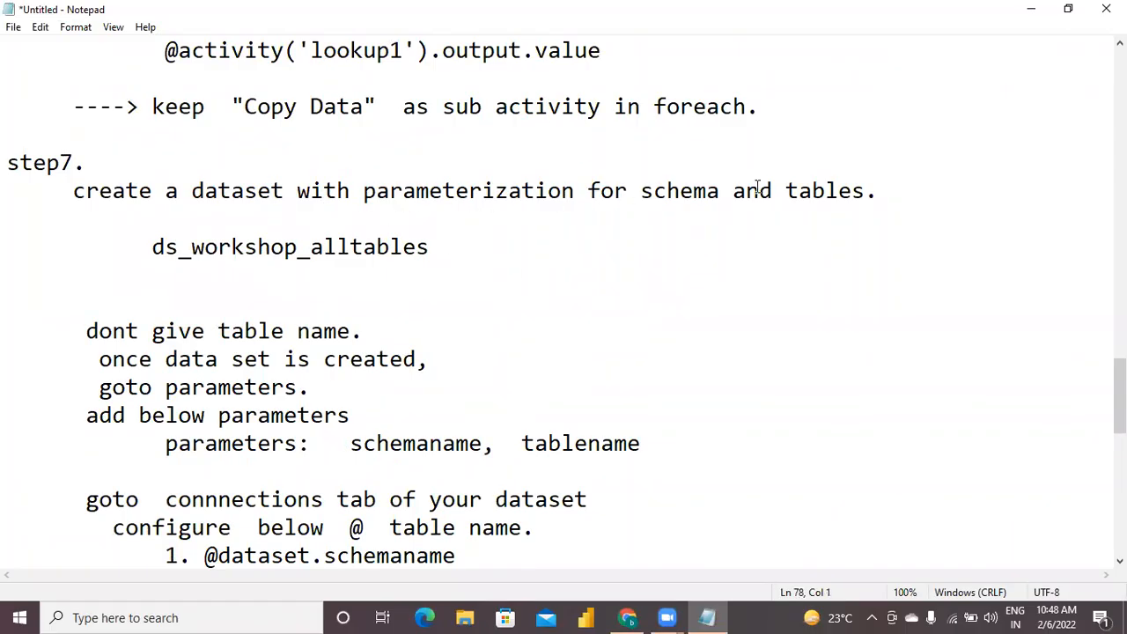
click(636, 190)
text(for input)
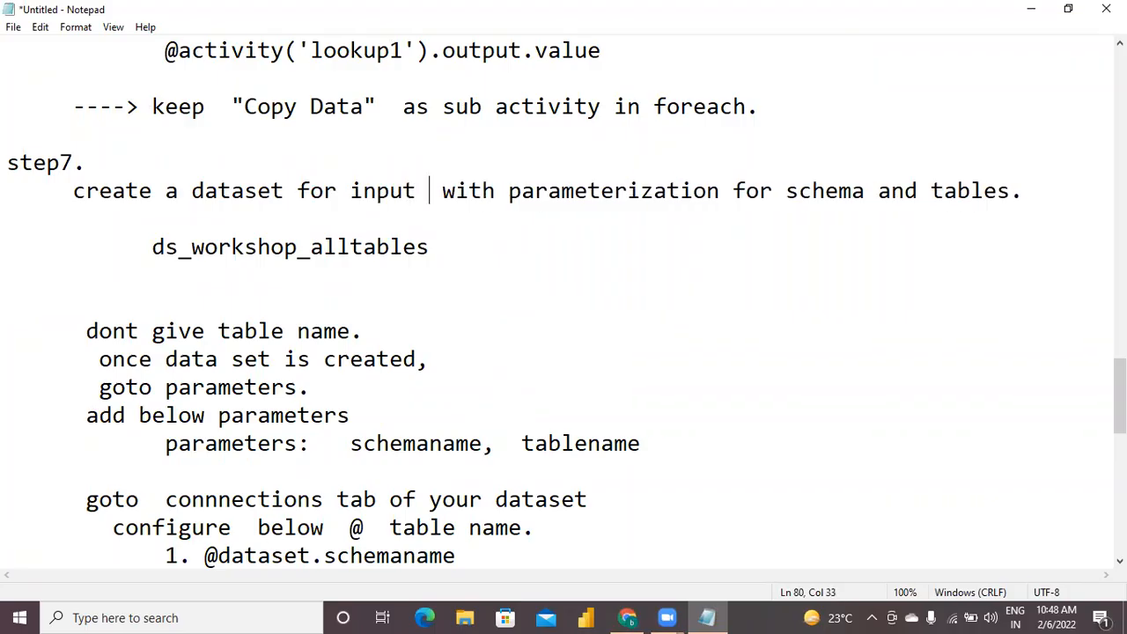
text( to)
Replace 'input' with 'source dataset,' in the step7 description and move the parameterization phrase onto its own line.
key(BackSpace)
key(BackSpace)
key(BackSpace)
key(BackSpace)
key(BackSpace)
key(BackSpace)
key(BackSpace)
key(BackSpace)
key(BackSpace)
text(source dataset)
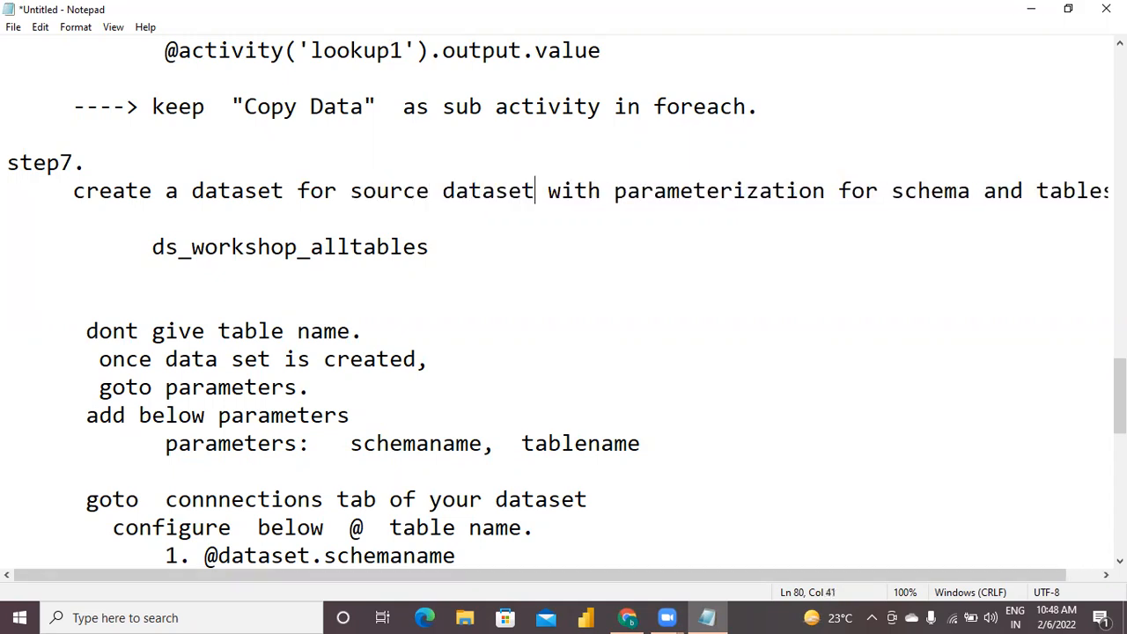
text(,)
key(Return)
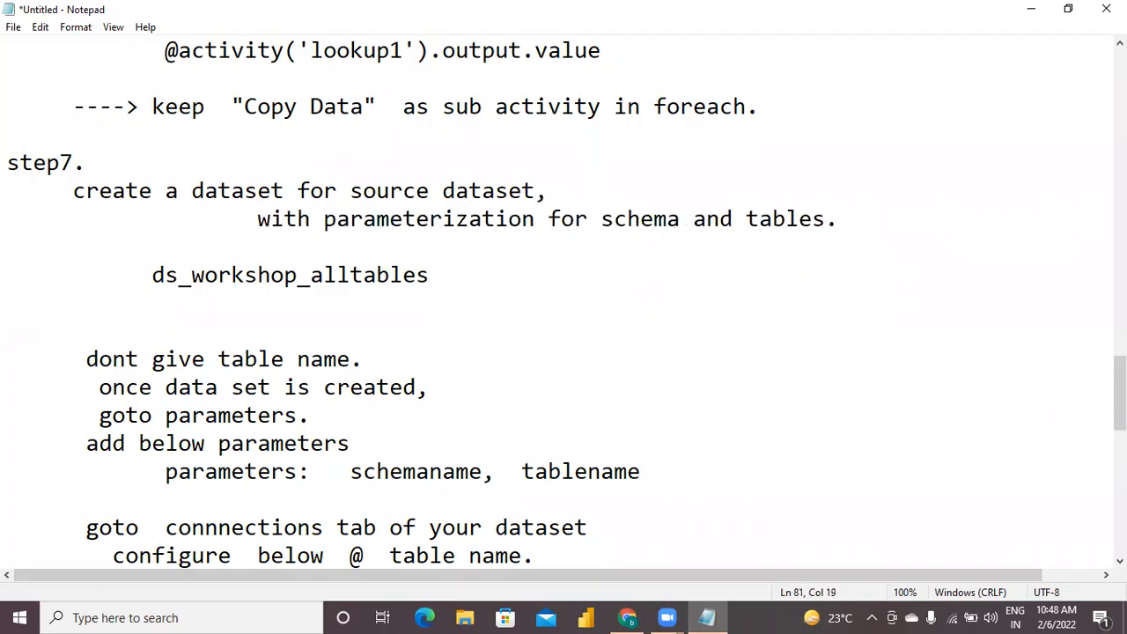
Renumber the 'step3:' heading at the end of the notes to 'step8:'.
click(516, 280)
key(Down)
key(Down)
key(Down)
key(Down)
key(Down)
key(Down)
key(Down)
key(Down)
key(Down)
key(Down)
key(Down)
key(Down)
key(Down)
key(Down)
key(Down)
key(Down)
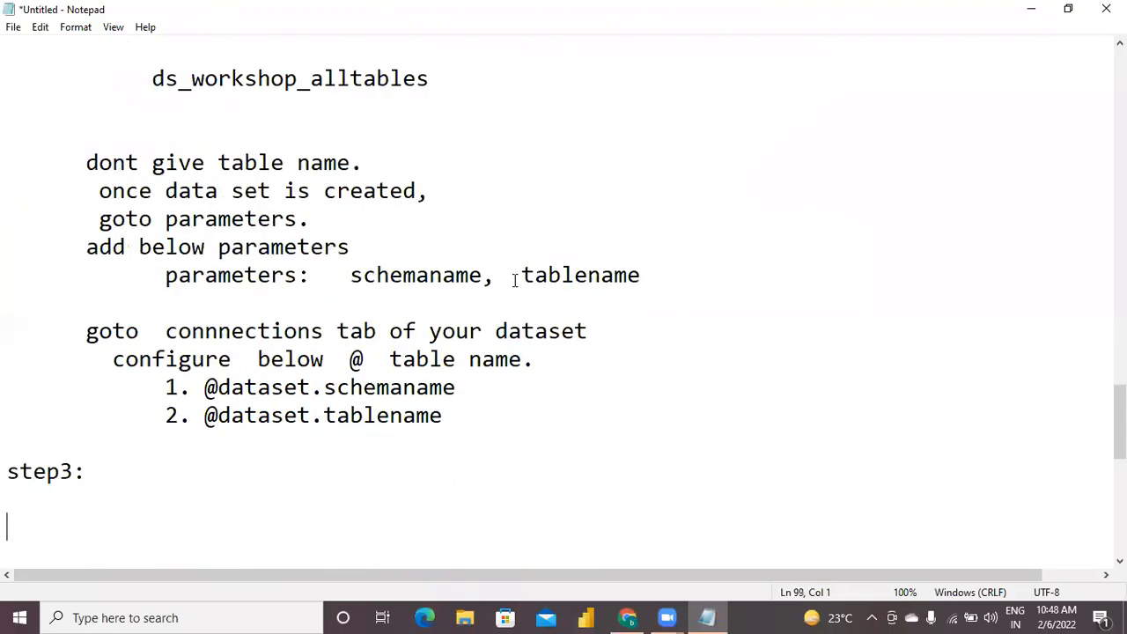
key(Up)
key(Up)
key(Up)
key(Right)
key(Right)
key(Right)
key(Right)
key(Right)
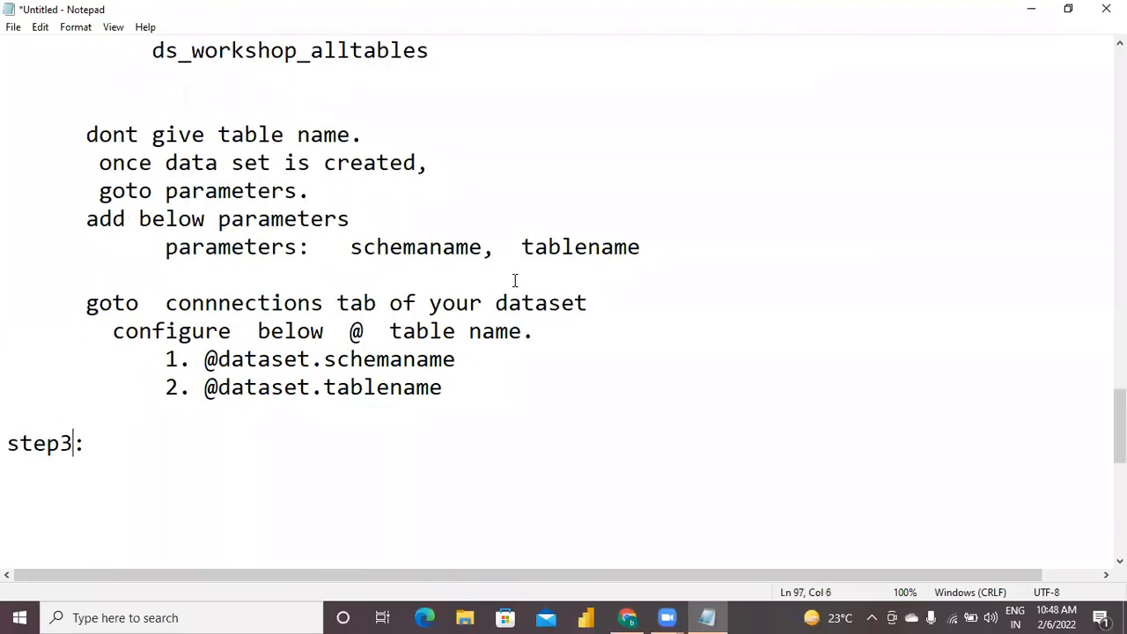
key(BackSpace)
text(8)
key(Right)
Add the text 'create a dataset for sink' after the step8 heading and start a new line.
text(create a dataset for i)
key(BackSpace)
text(s)
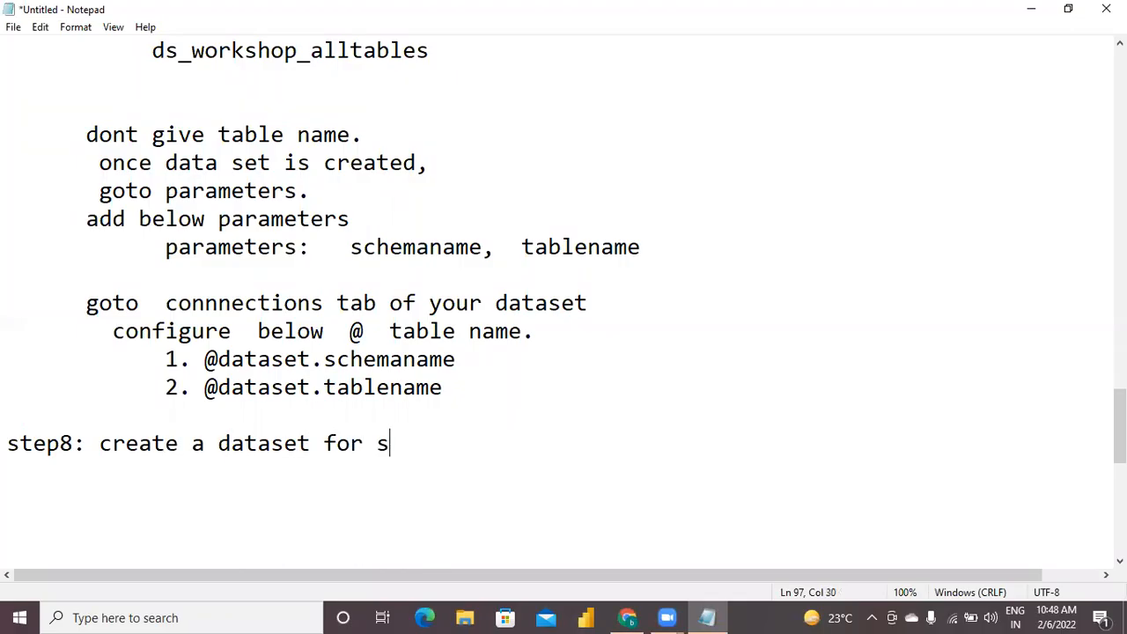
text(ink)
key(Return)
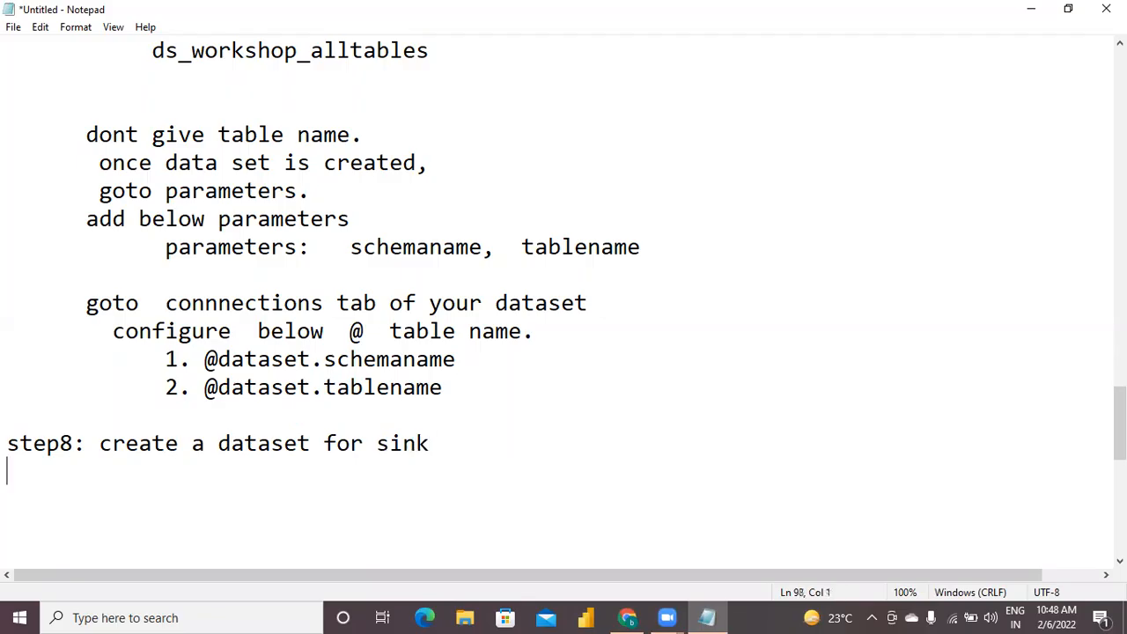
Begin an indented line with 'wit' under step8 and append '(datalake).' to the step8 description.
text(p)
key(BackSpace)
text(wit)
click(486, 440)
text((datal)
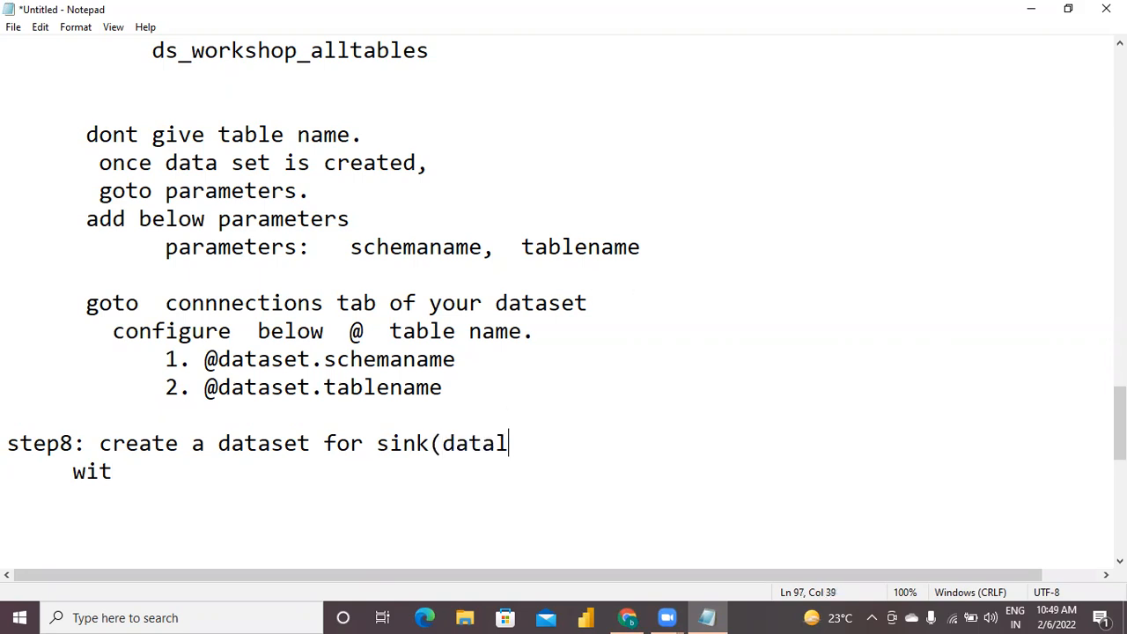
text(ake).)
Complete the indented line under step8 to read 'with parameterization.' and start another line.
key(Down)
text(h)
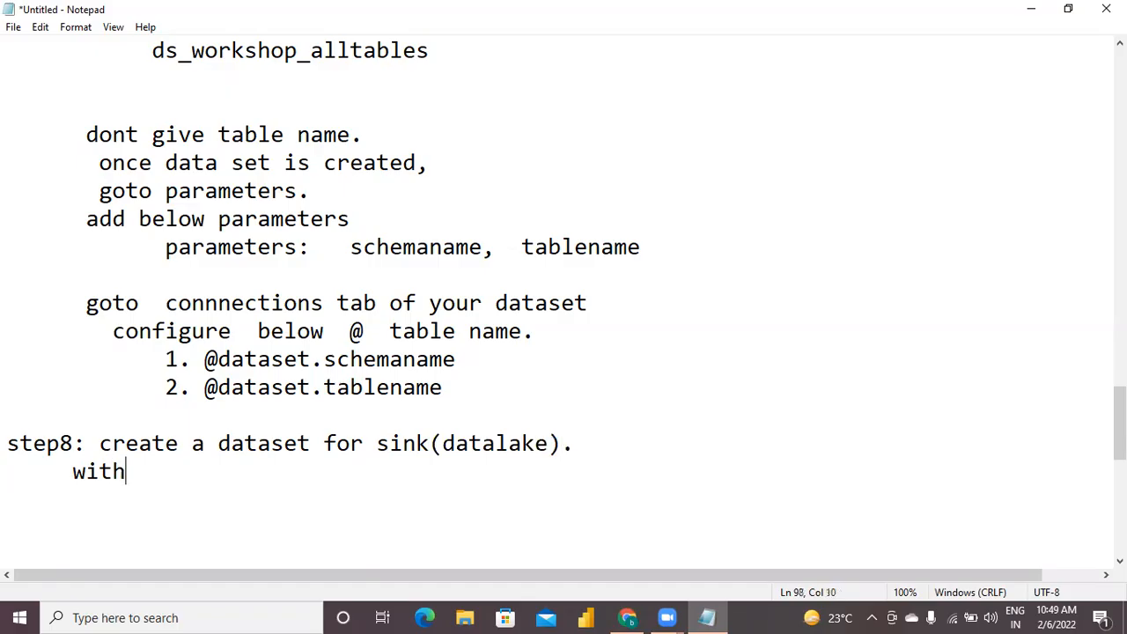
text( parame)
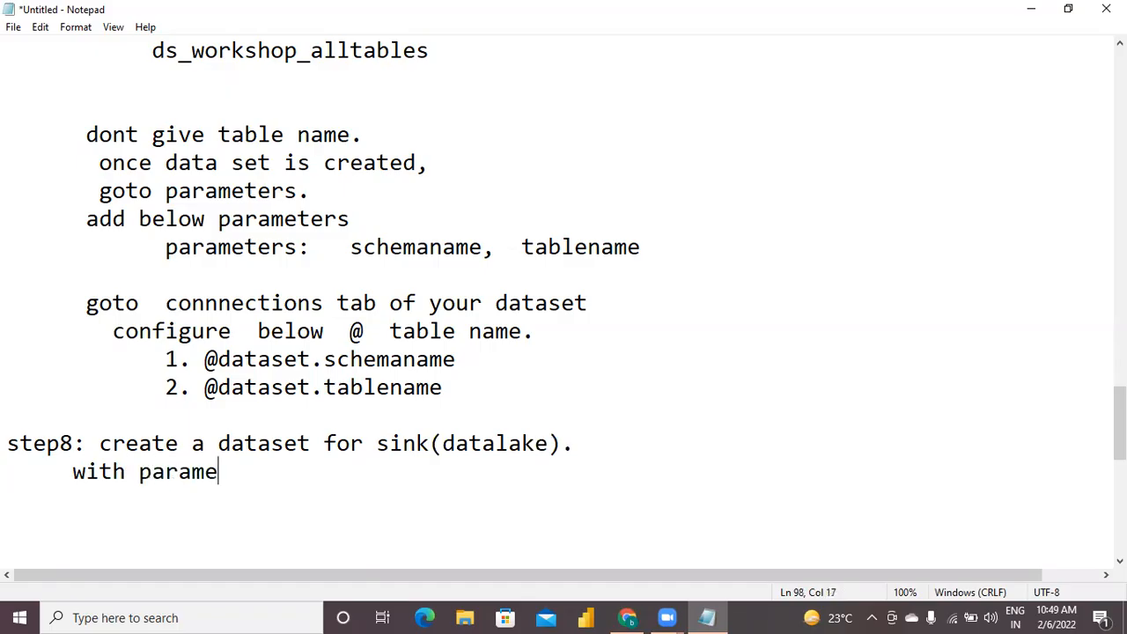
text(terisa)
key(BackSpace)
key(BackSpace)
text(zation.)
key(Return)
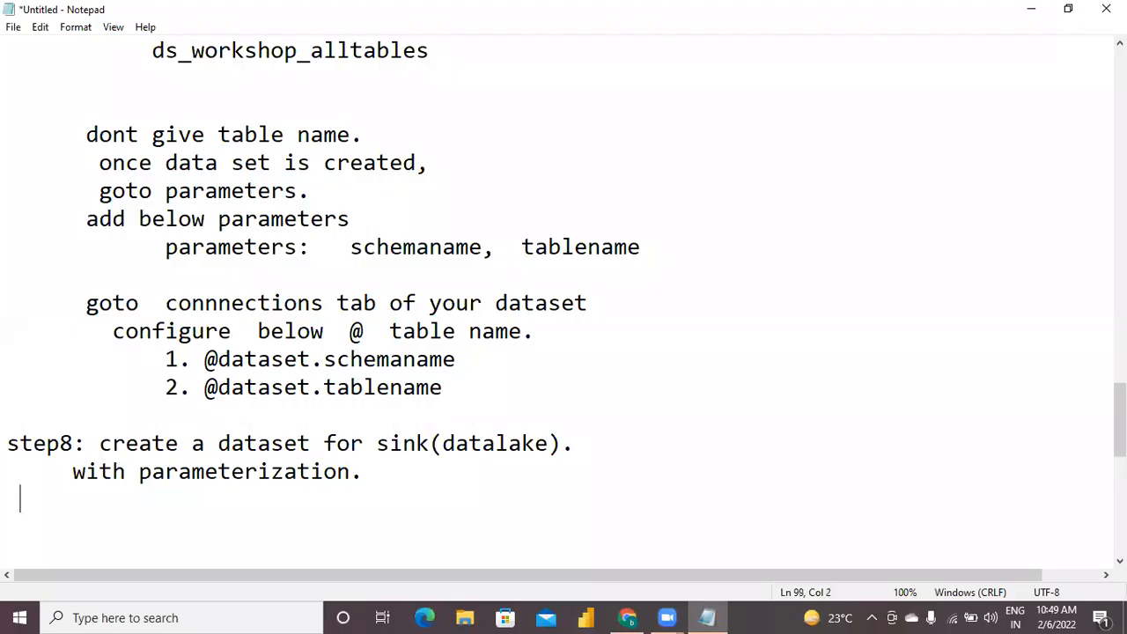
Add the further indented line 'parameter : tablename' below 'with parameterization.'.
text(parameter :   )
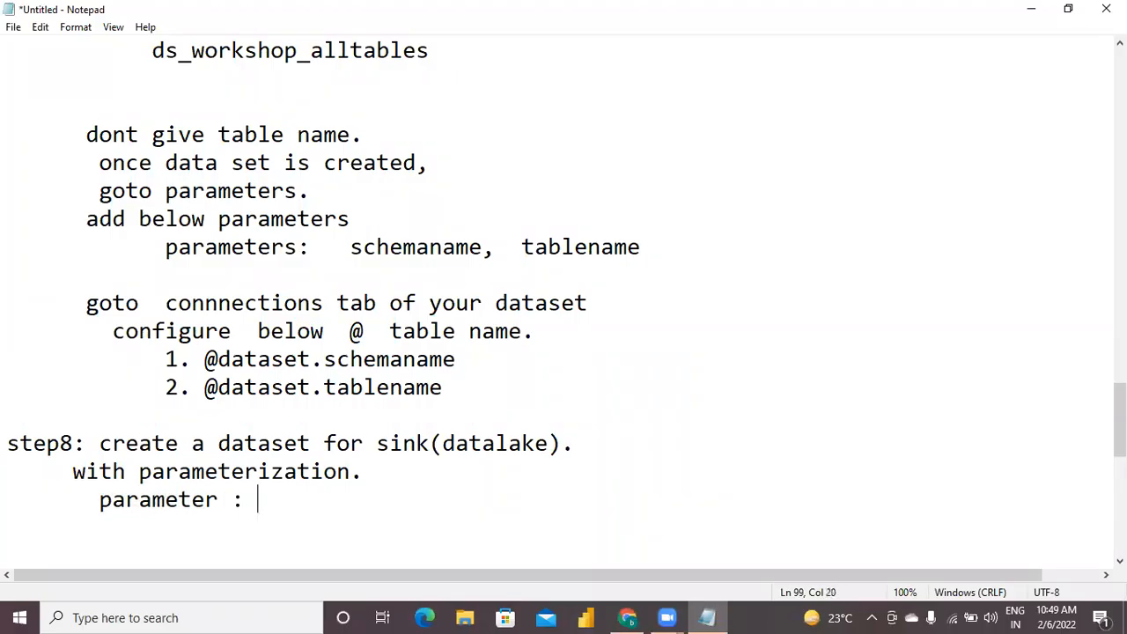
text(tablename)
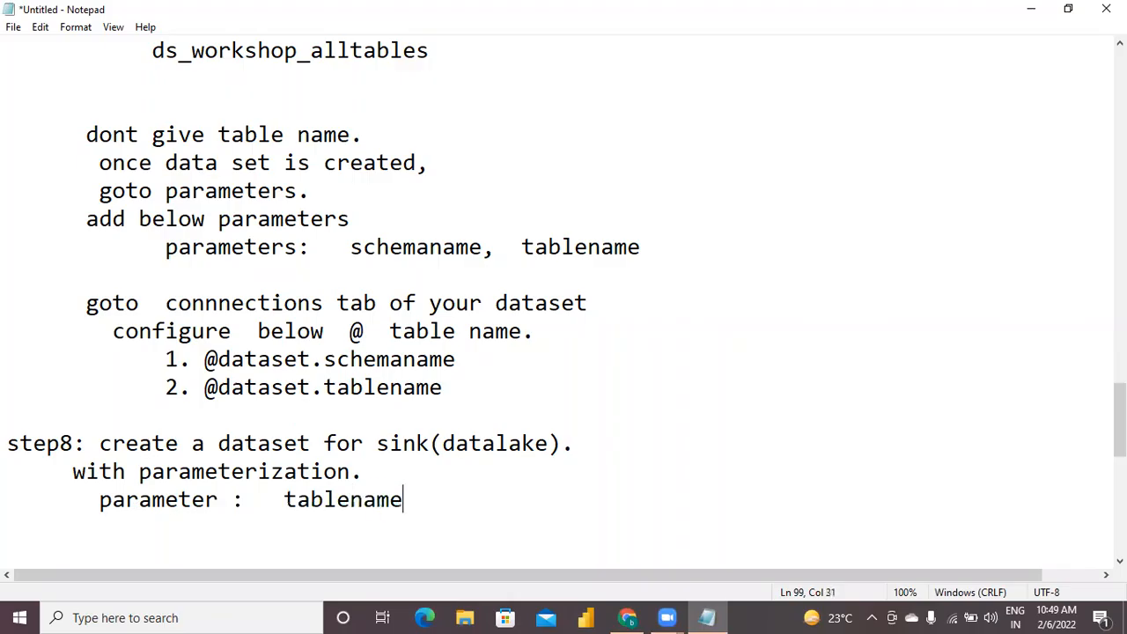
Replace 'tablename' on the parameter line under step8 with 'filename -->'.
key(BackSpace)
key(BackSpace)
key(BackSpace)
key(BackSpace)
key(BackSpace)
key(BackSpace)
key(BackSpace)
key(BackSpace)
key(BackSpace)
text(filename -->)
Complete the filename parameter line with the pattern '<schemaname>.<tablename>' and leave a blank line below it.
text(<)
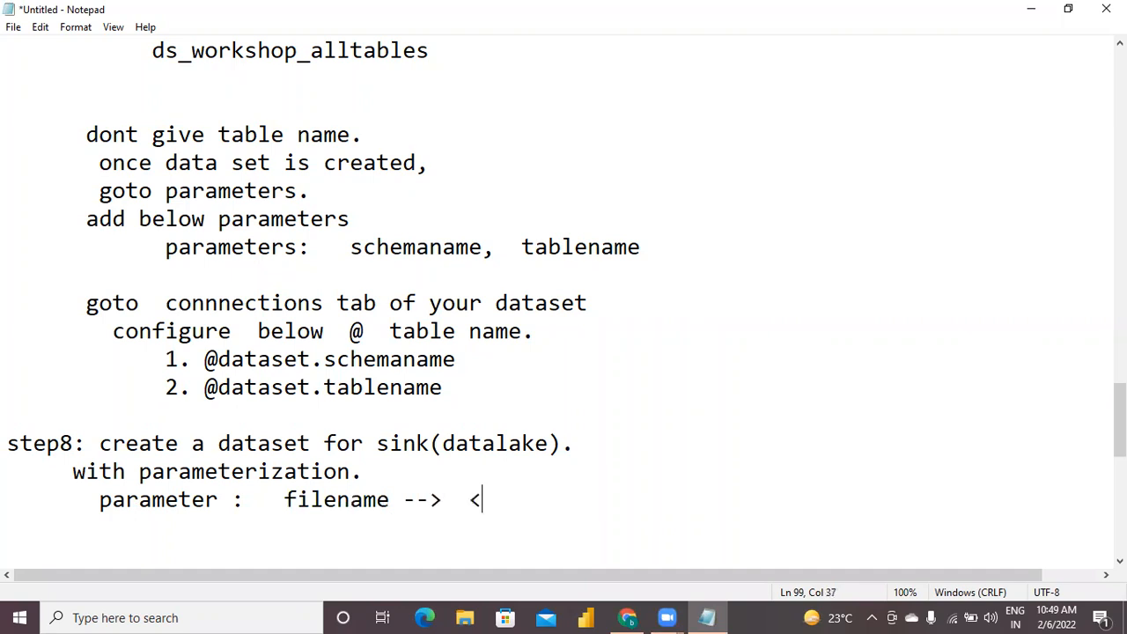
text(schema)
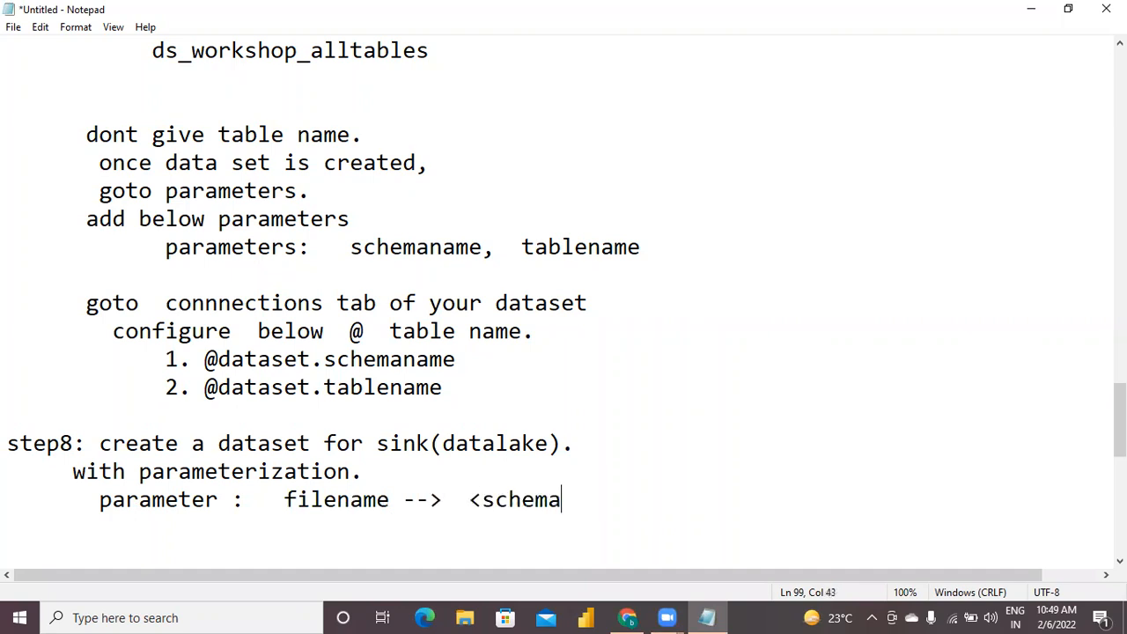
text(name>.)
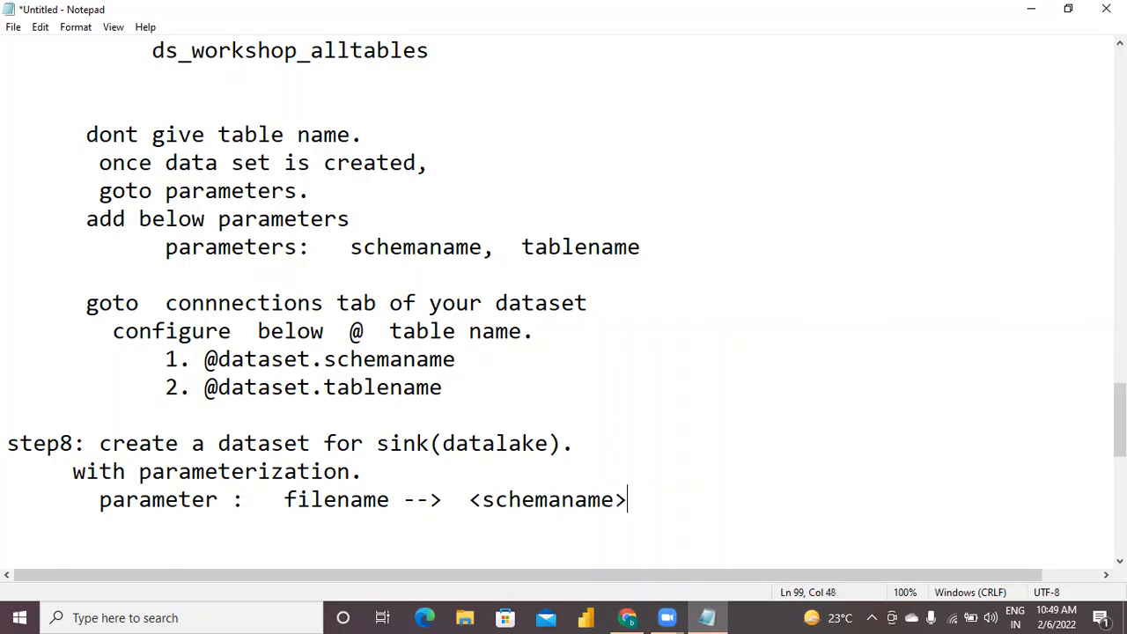
text(<tablename>)
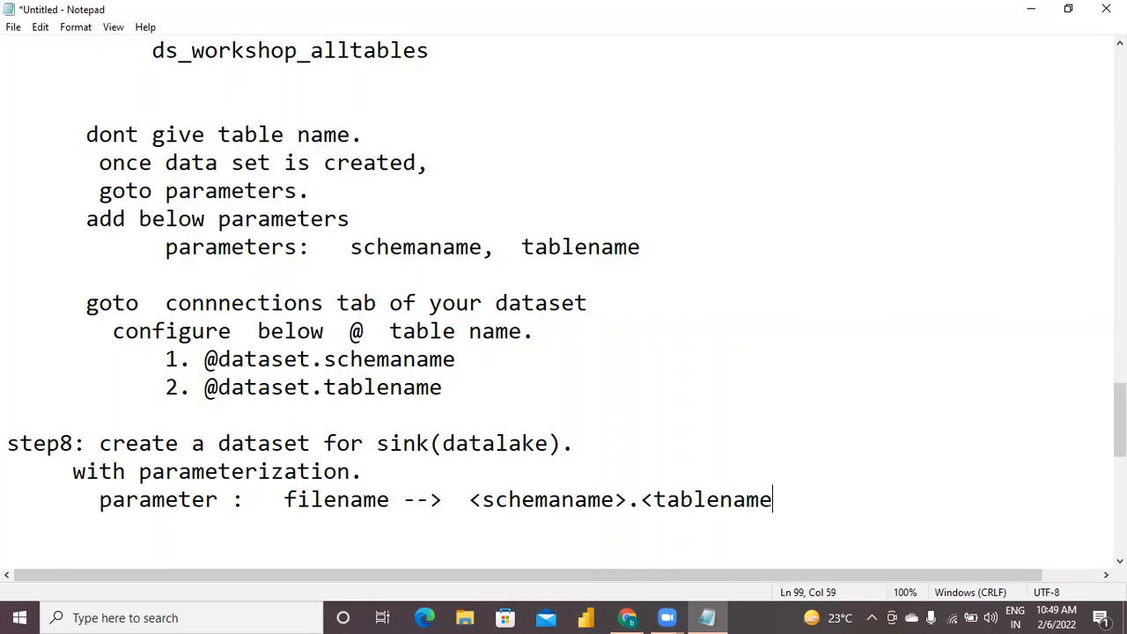
key(Return)
key(Return)
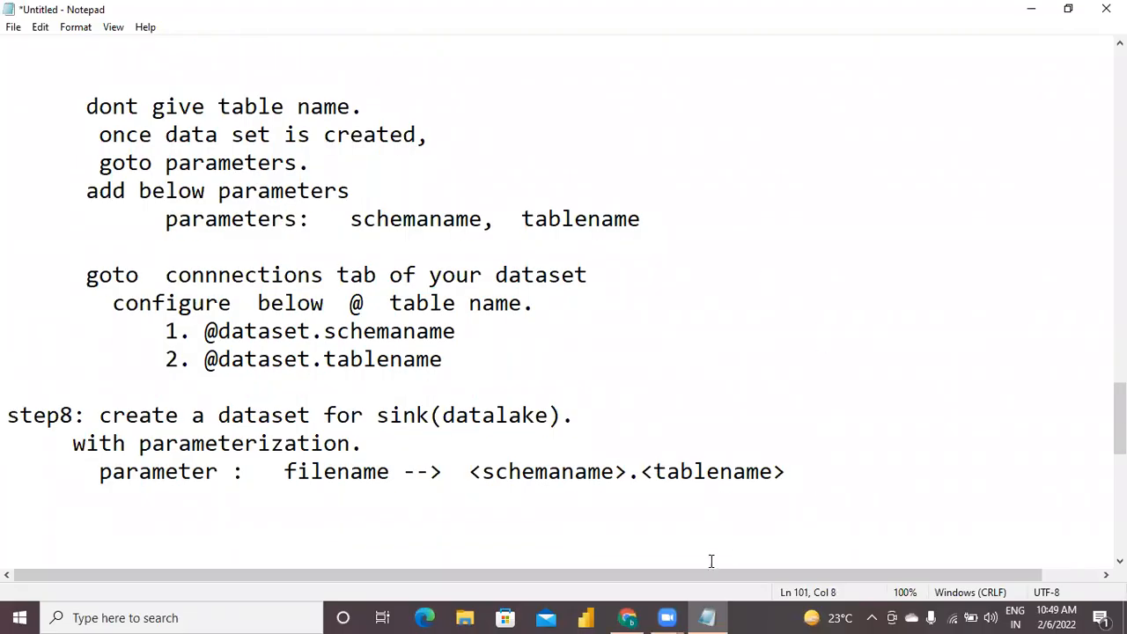
Switch to Azure Data Factory in the browser and start a new dataset with Azure Data Lake Storage Gen2 as its data store.
click(627, 617)
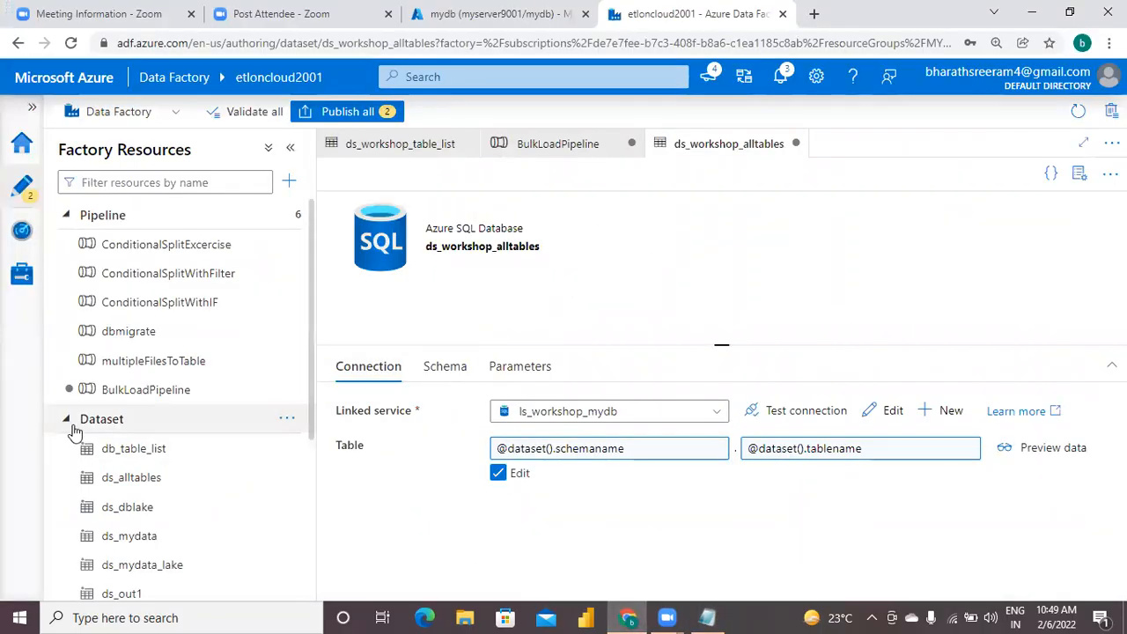
click(290, 423)
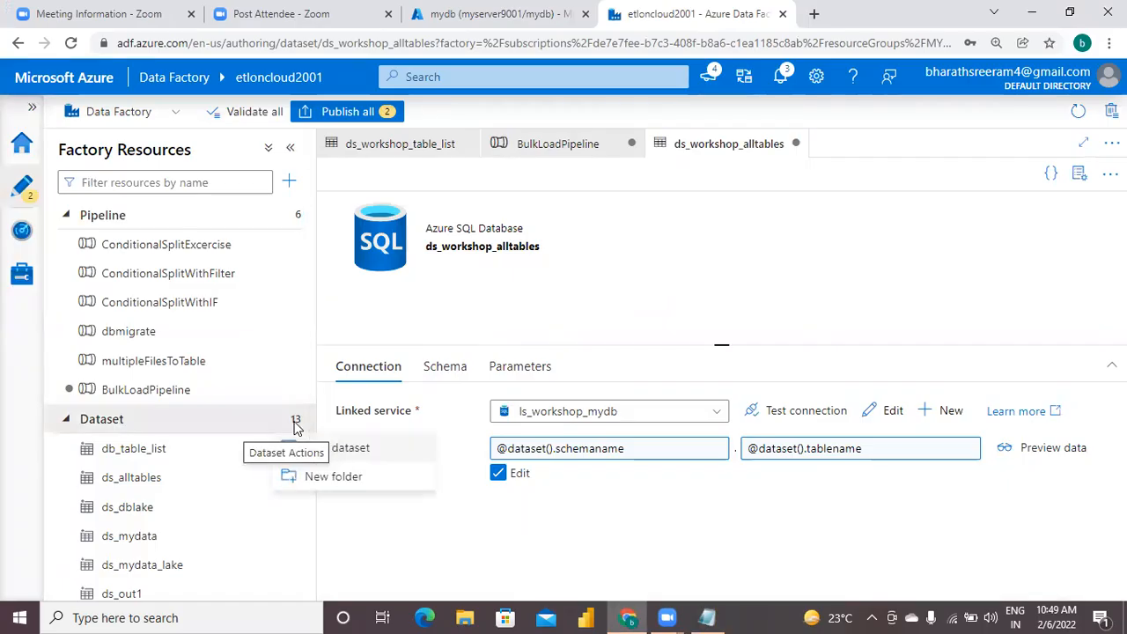
click(346, 449)
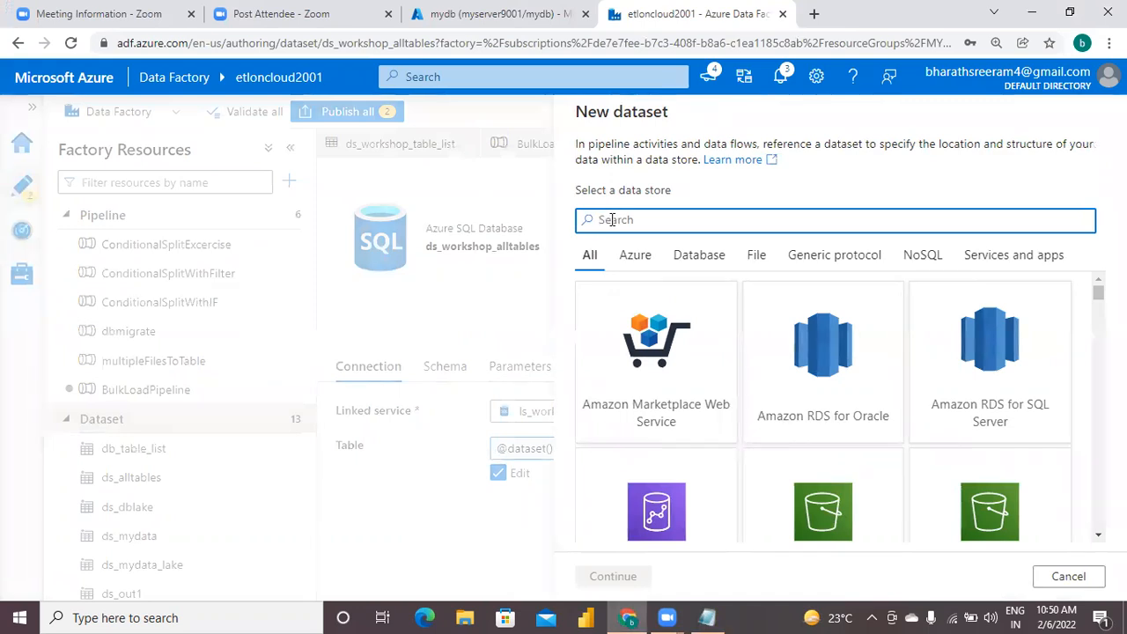
text(data ale)
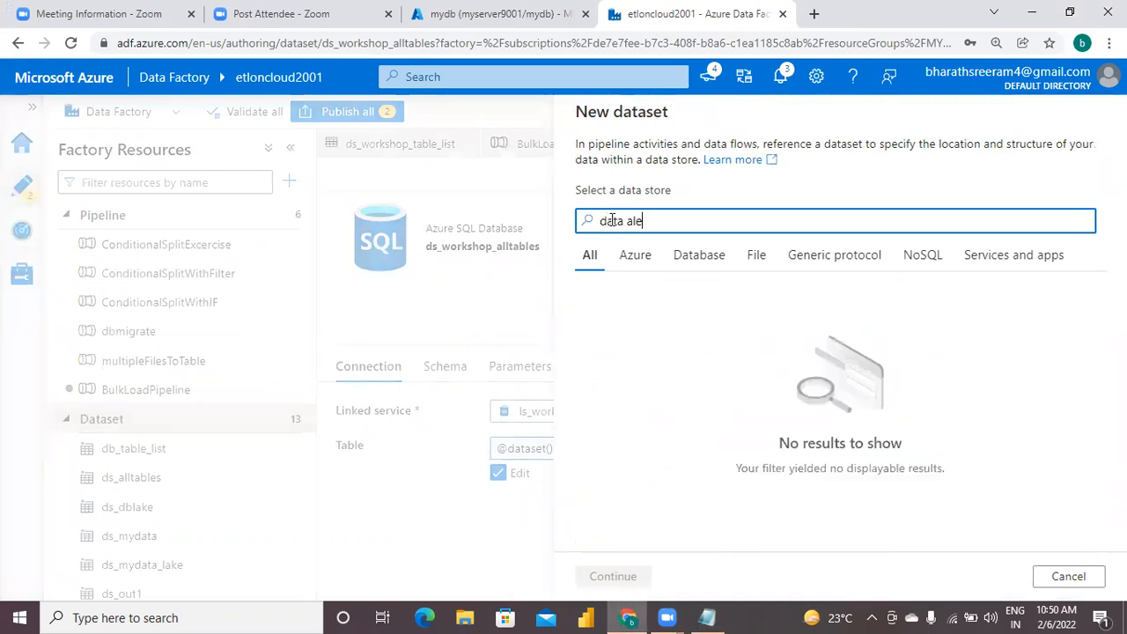
key(BackSpace)
key(BackSpace)
key(BackSpace)
text(lake)
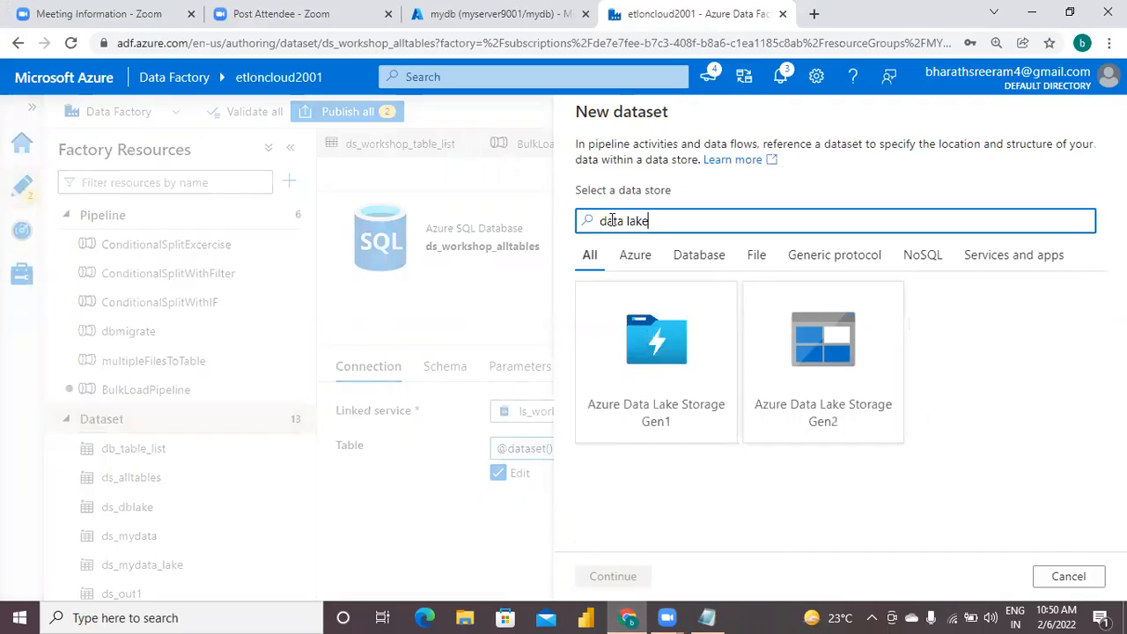
click(821, 357)
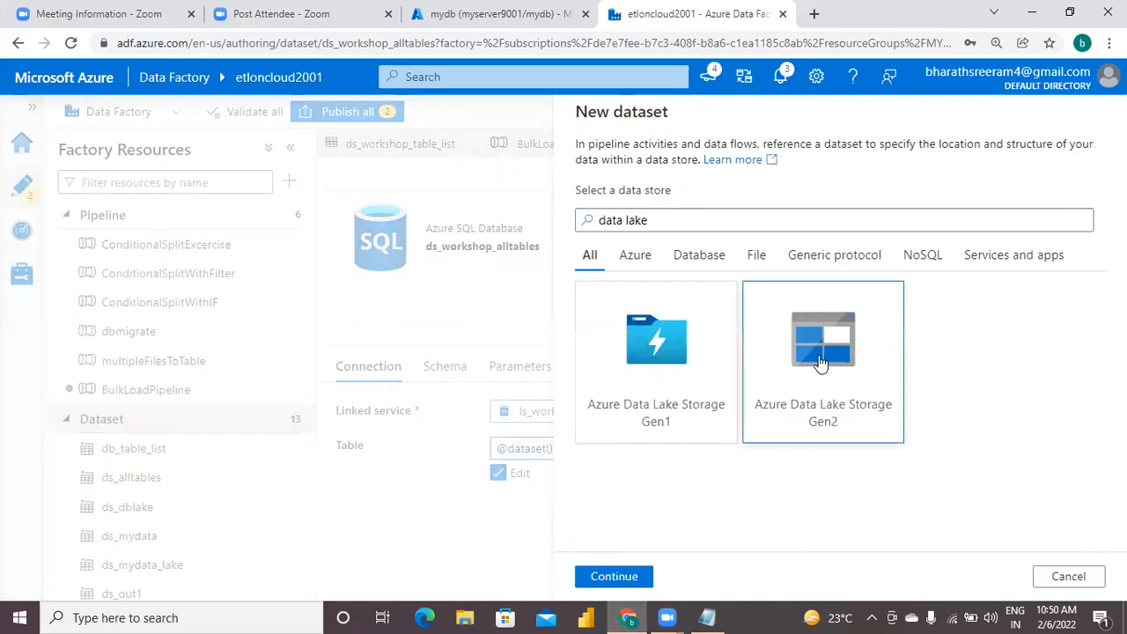
click(609, 577)
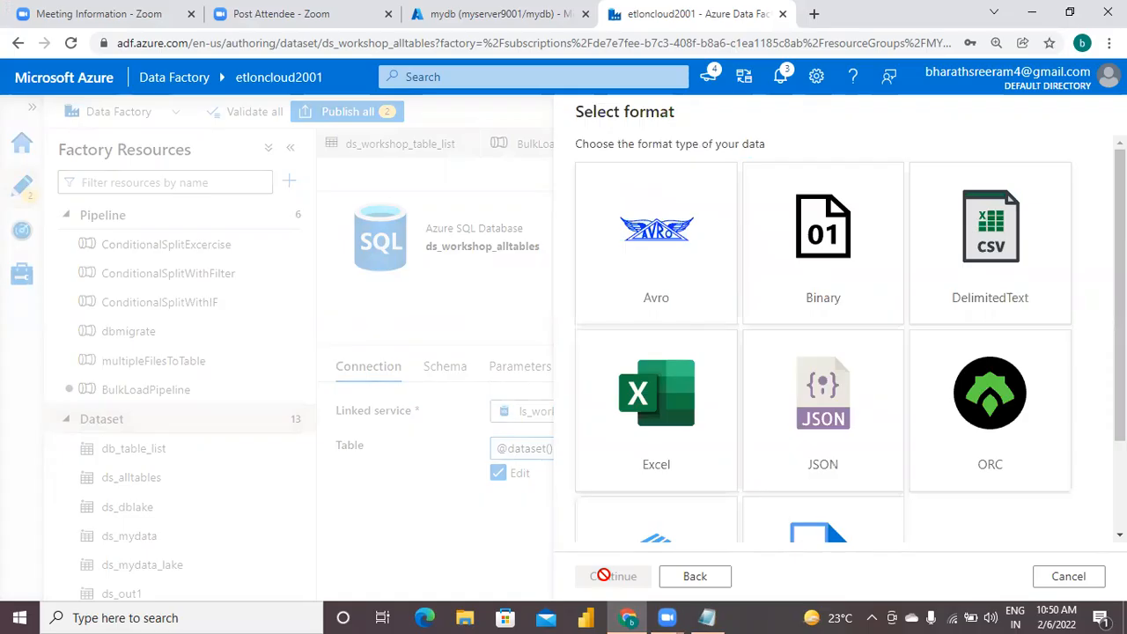
Choose DelimitedText as the new dataset's format and enable First row as header.
click(1000, 239)
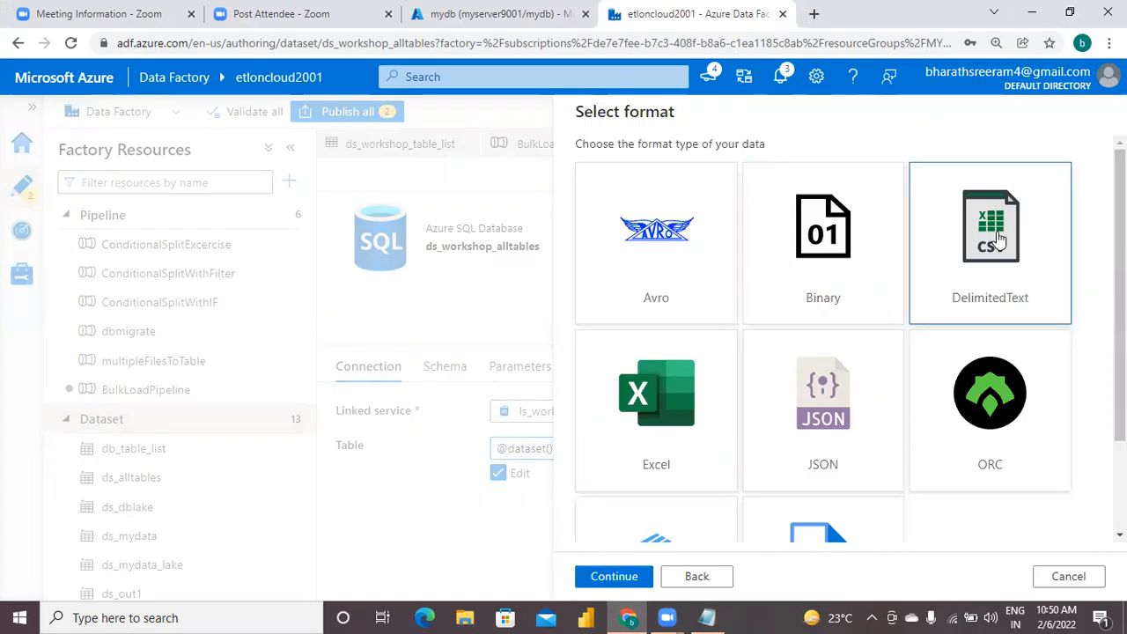
click(614, 577)
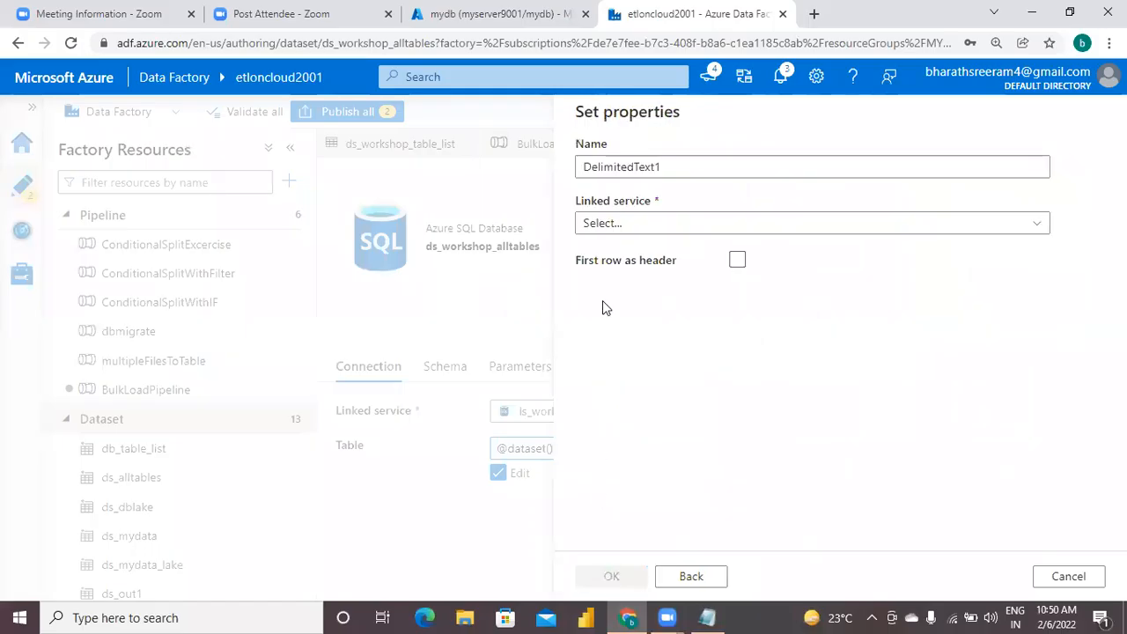
click(737, 263)
click(737, 262)
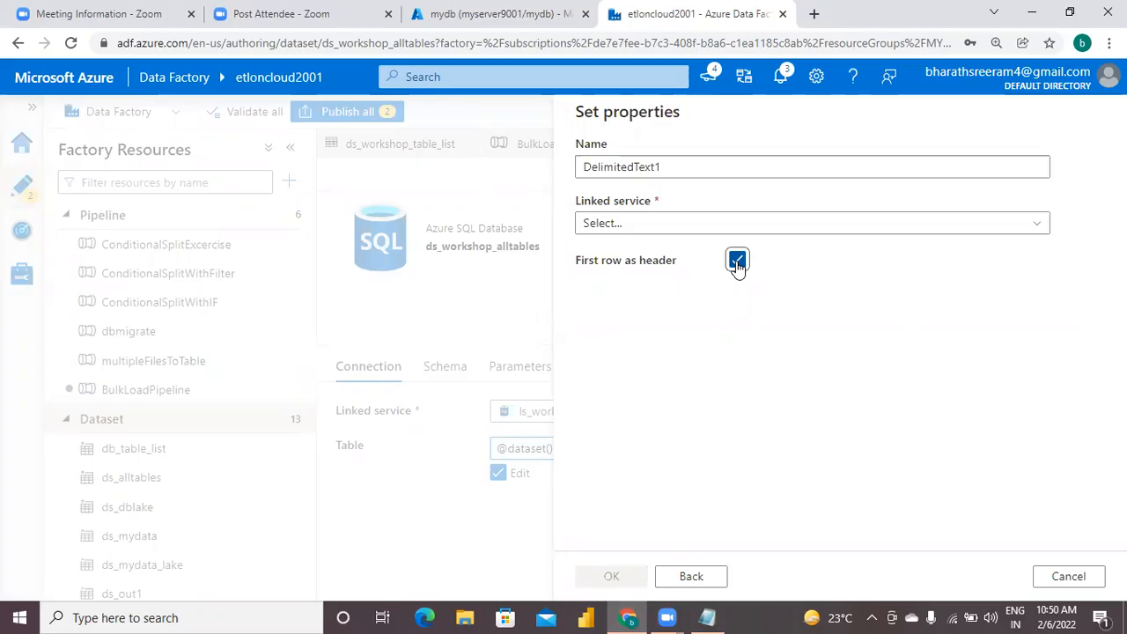
Replace the new dataset's default name with the prefix 'ds_workshop_'.
click(633, 125)
key(BackSpace)
key(BackSpace)
key(BackSpace)
key(BackSpace)
key(BackSpace)
key(BackSpace)
key(BackSpace)
key(BackSpace)
key(BackSpace)
key(BackSpace)
key(BackSpace)
key(BackSpace)
key(BackSpace)
key(BackSpace)
text(ds_workshop_)
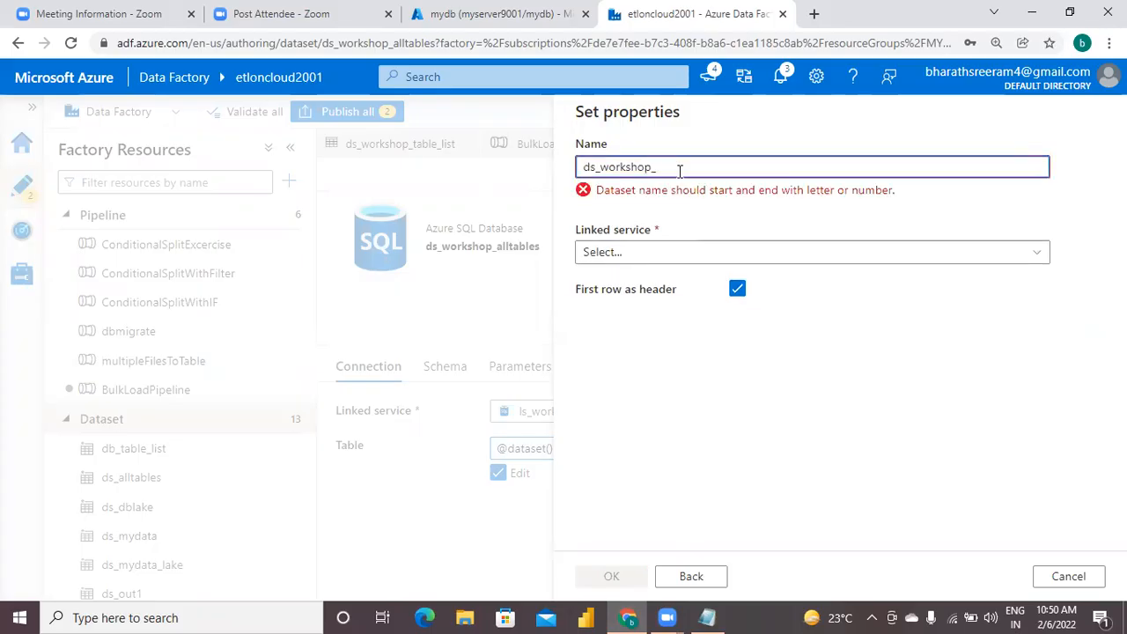
Switch to the Azure portal and examine the container list of the mybiglake1001 storage account for the output container's name.
click(459, 16)
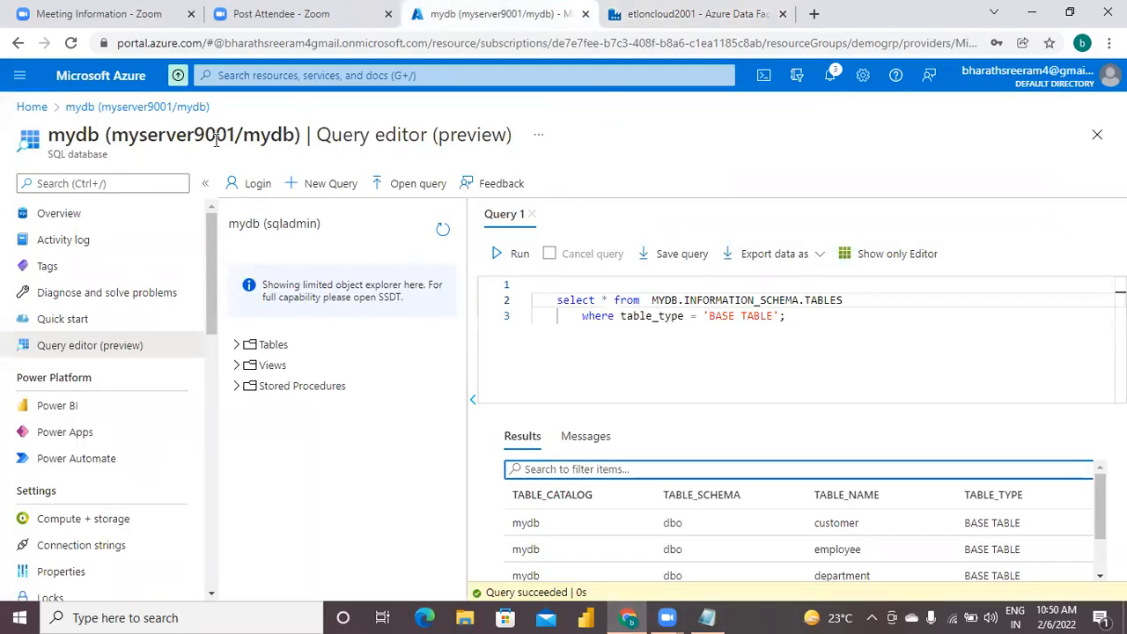
click(37, 109)
click(644, 139)
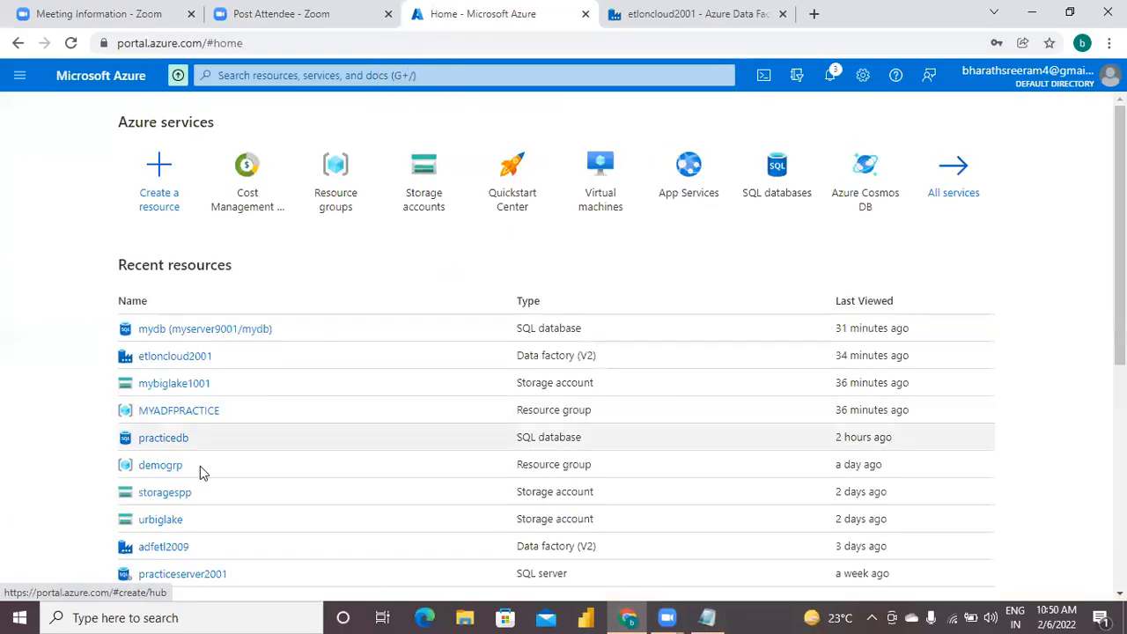
click(185, 385)
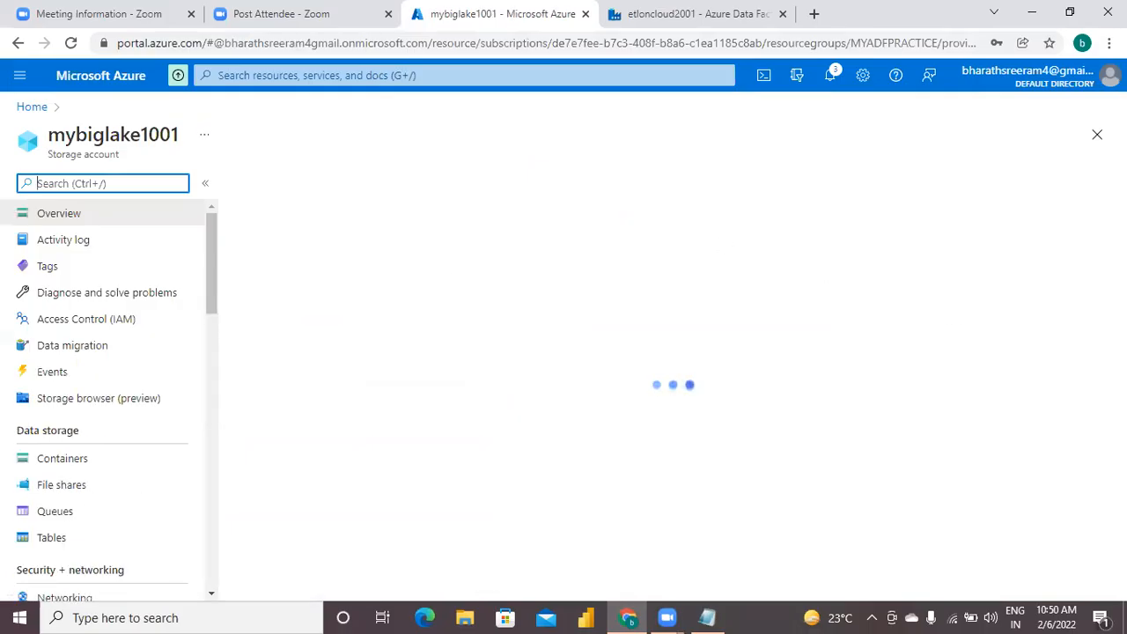
click(75, 460)
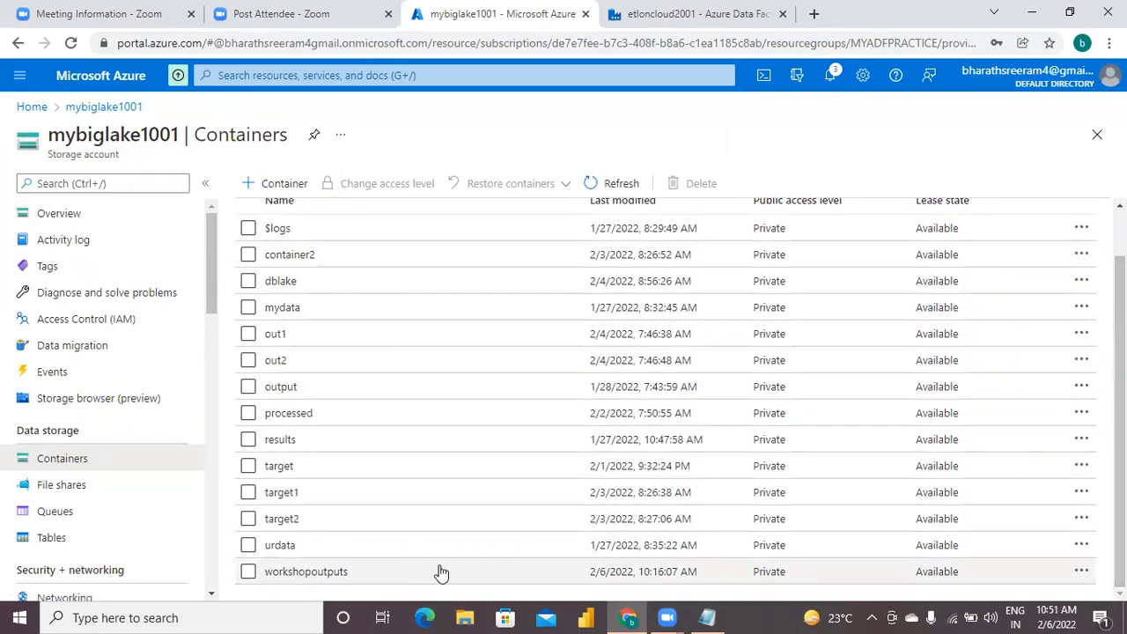
Return to Data Factory, complete the dataset name as ds_workshop_outputs and select AzureDataLakeStorage1 as its linked service.
click(701, 14)
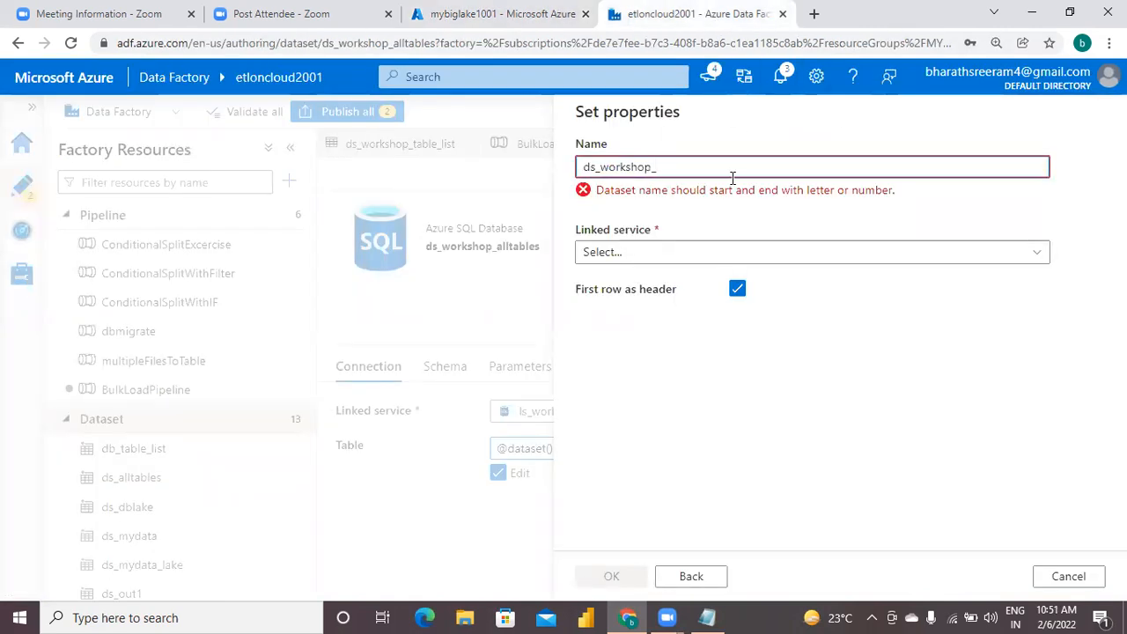
text(utputs)
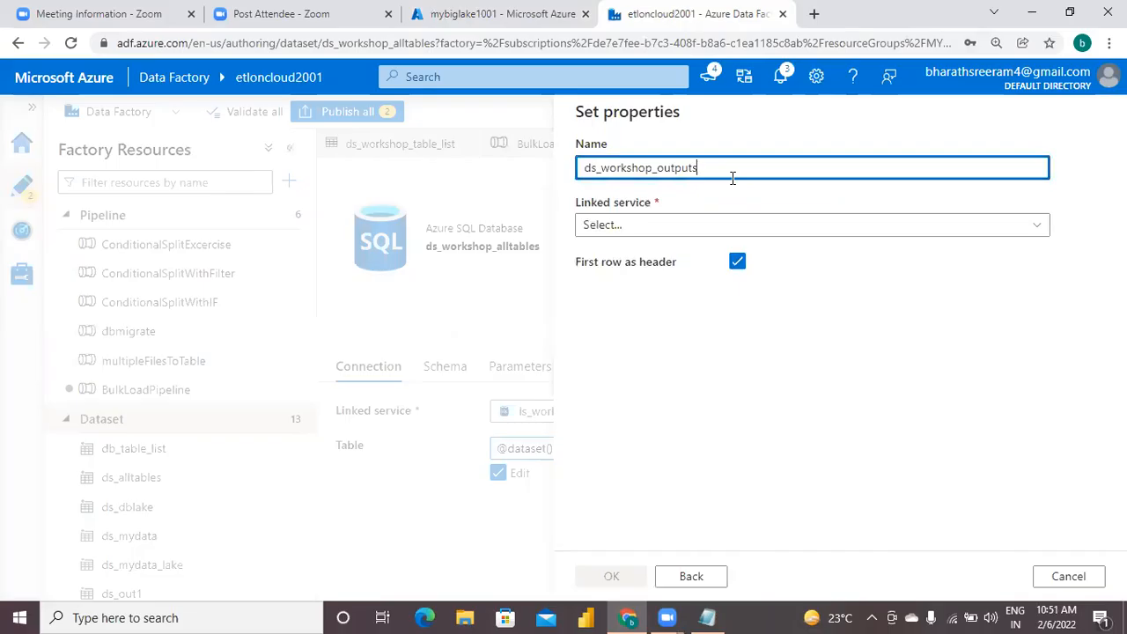
click(647, 231)
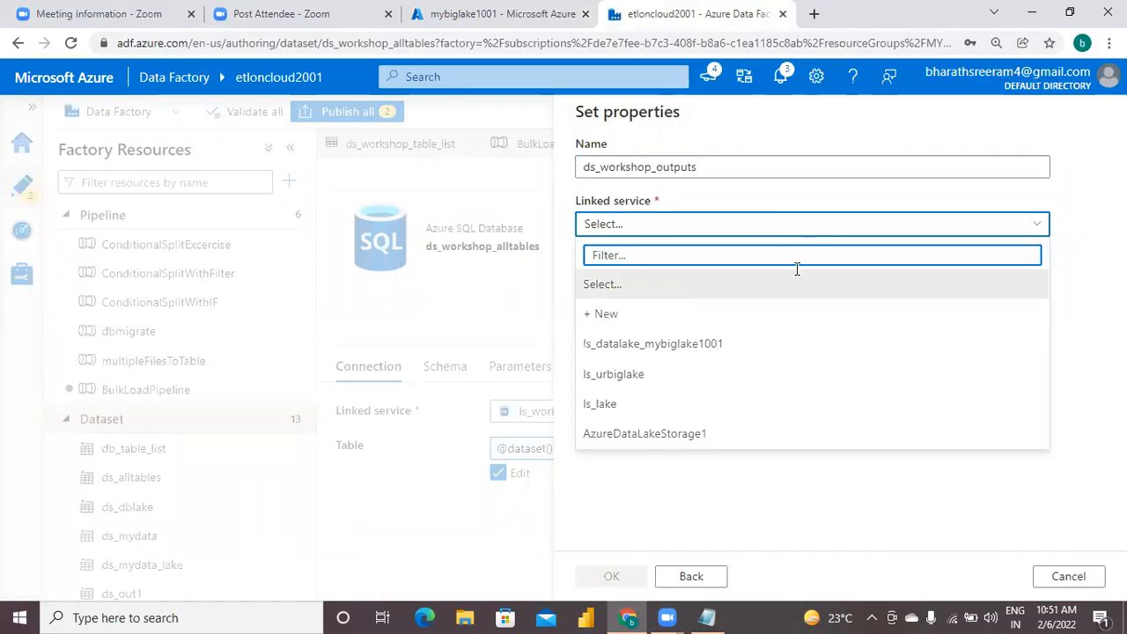
click(677, 437)
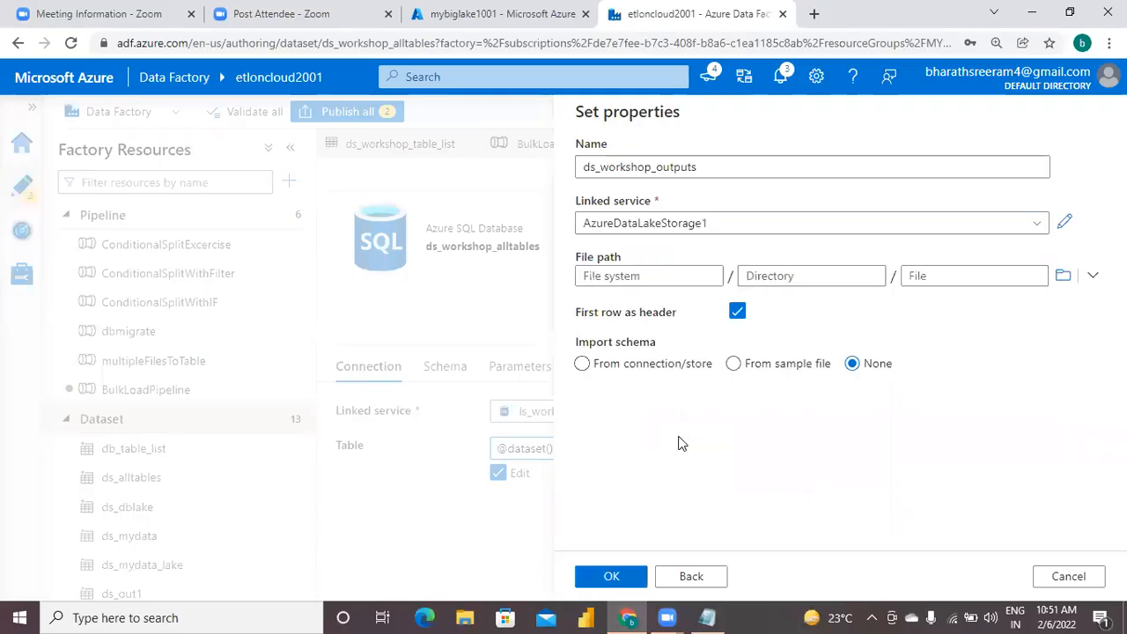
Set the dataset's file path to the workshopoutputs container without a directory or file name, and create the dataset.
click(656, 275)
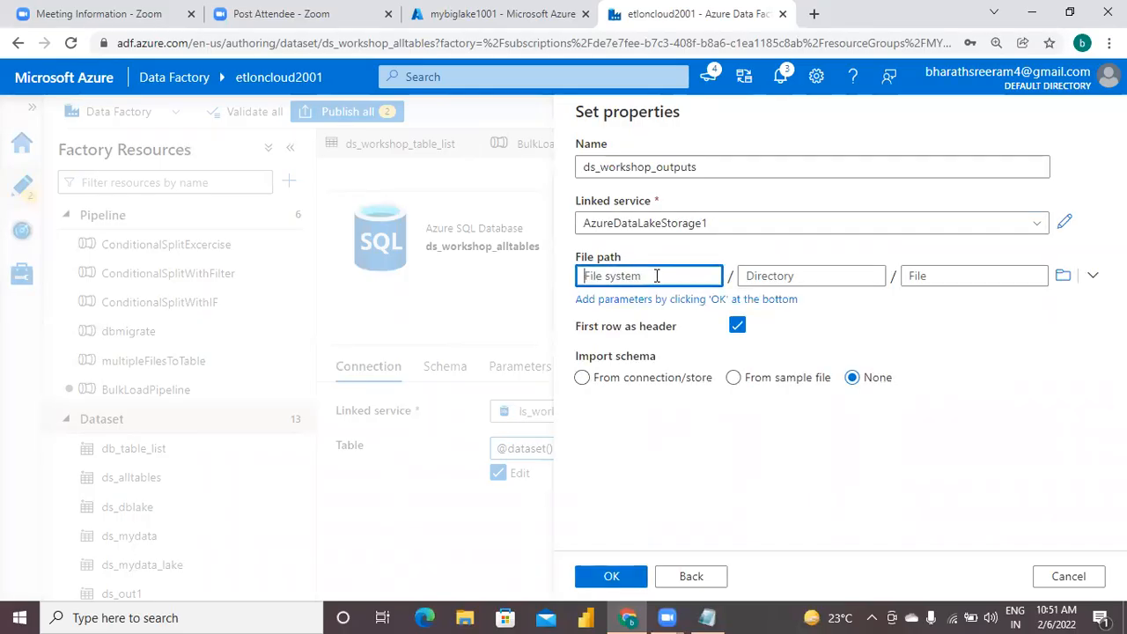
click(1063, 276)
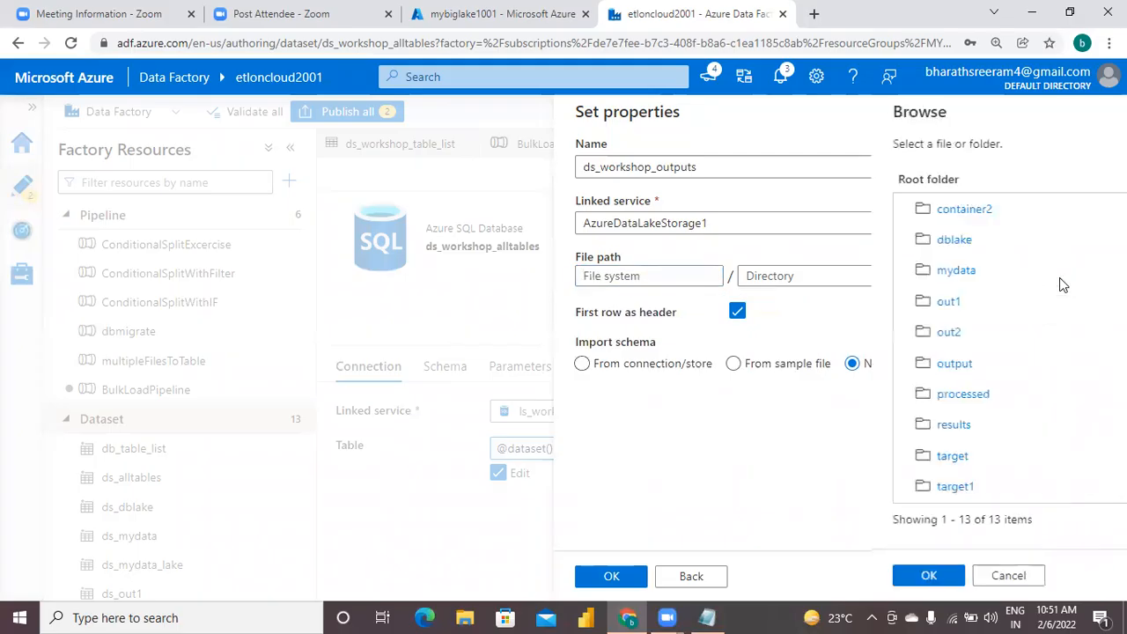
click(1097, 469)
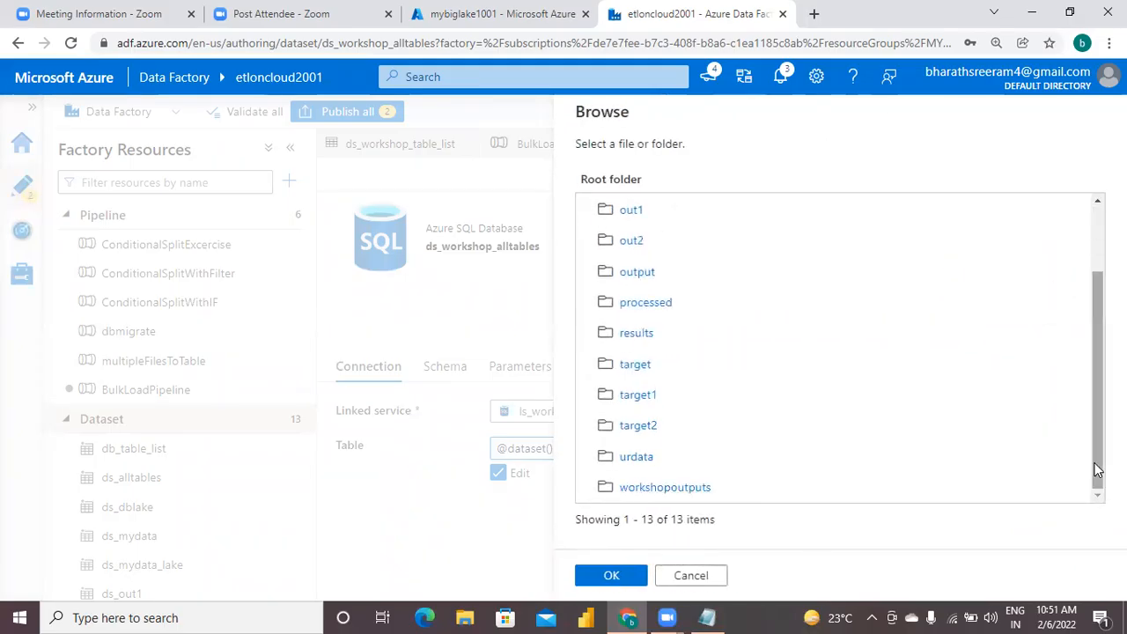
click(695, 492)
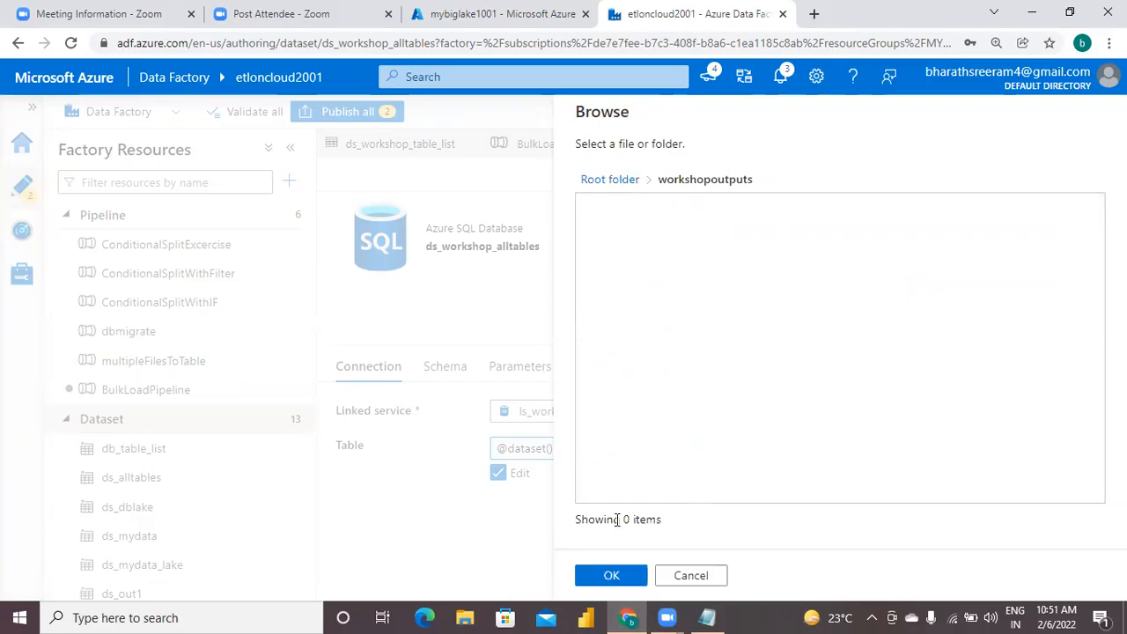
click(614, 575)
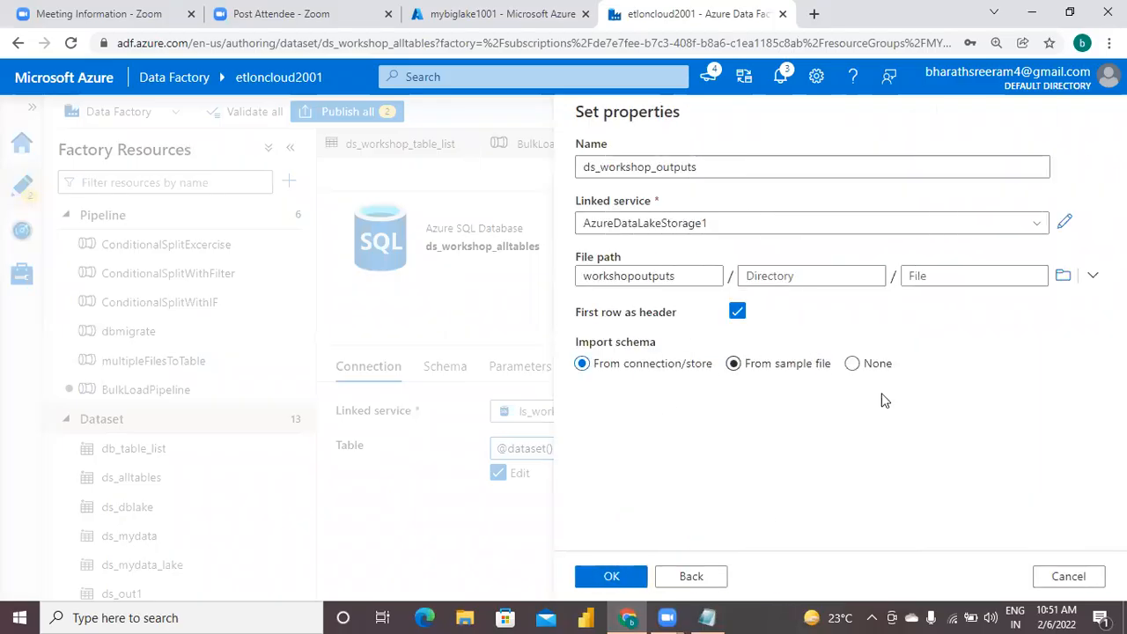
click(960, 273)
click(626, 577)
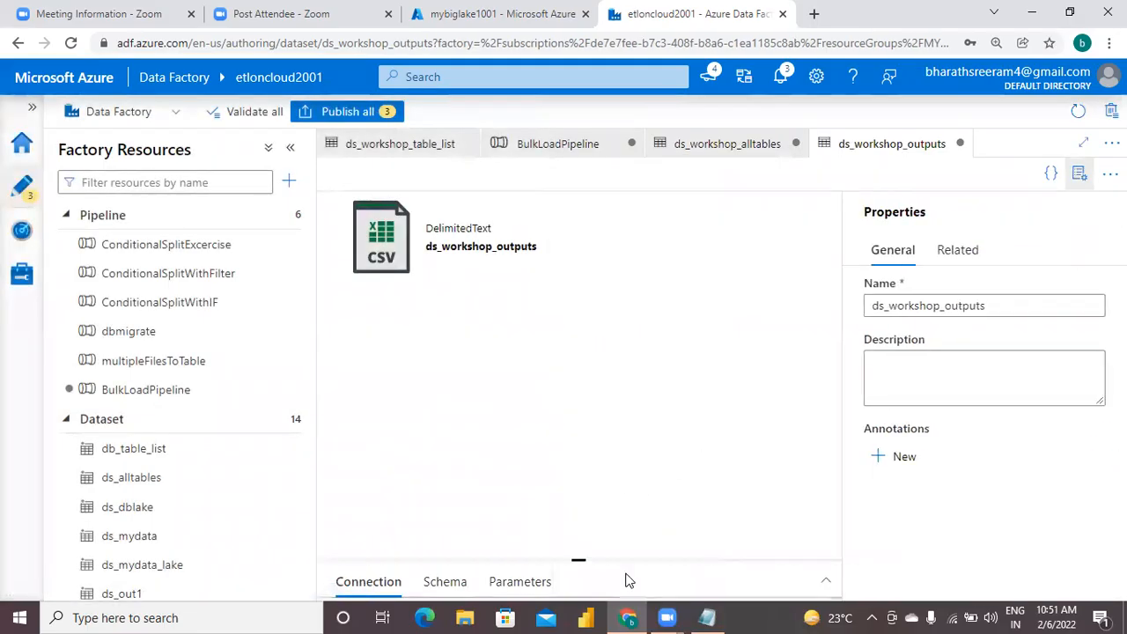
Add a String parameter named filename to the ds_workshop_outputs dataset.
click(1079, 176)
drag(722, 560, 718, 344)
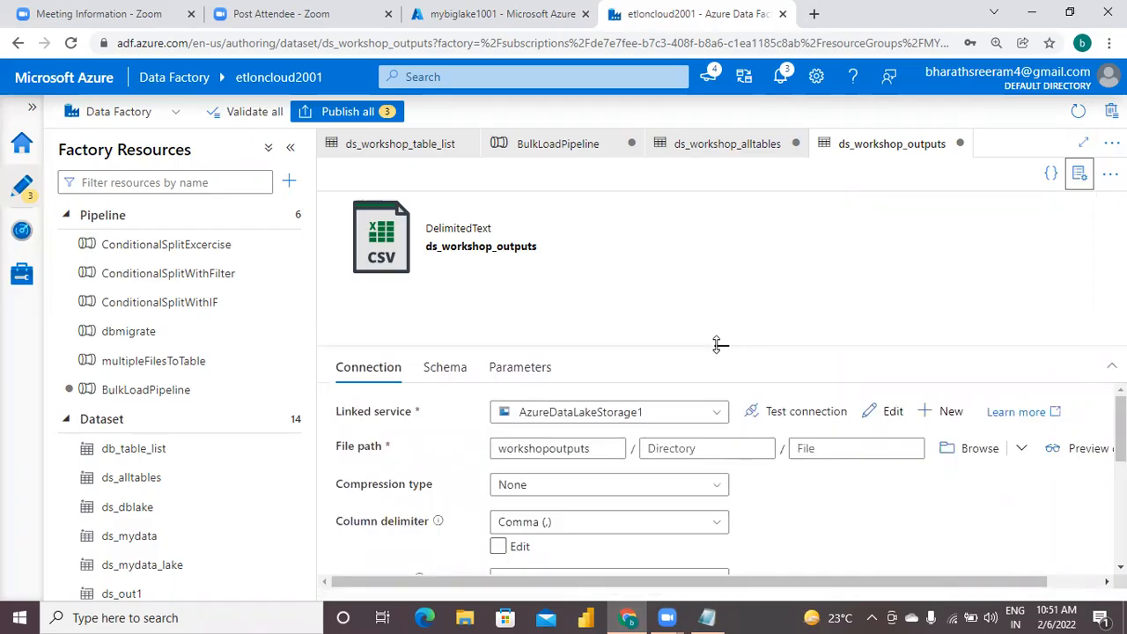
click(501, 370)
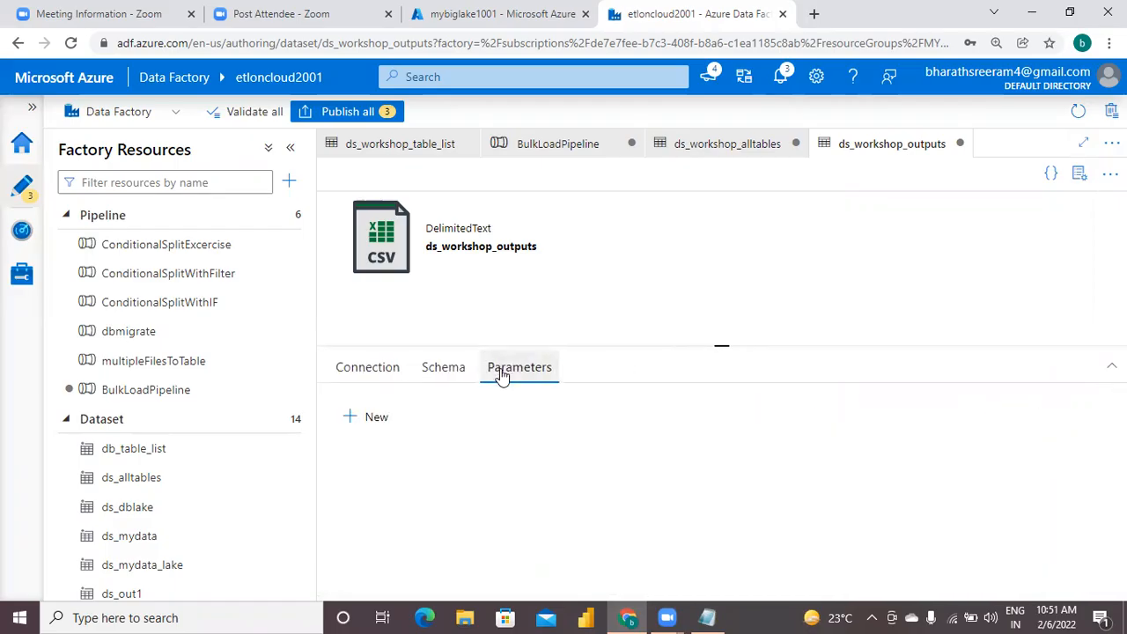
click(364, 416)
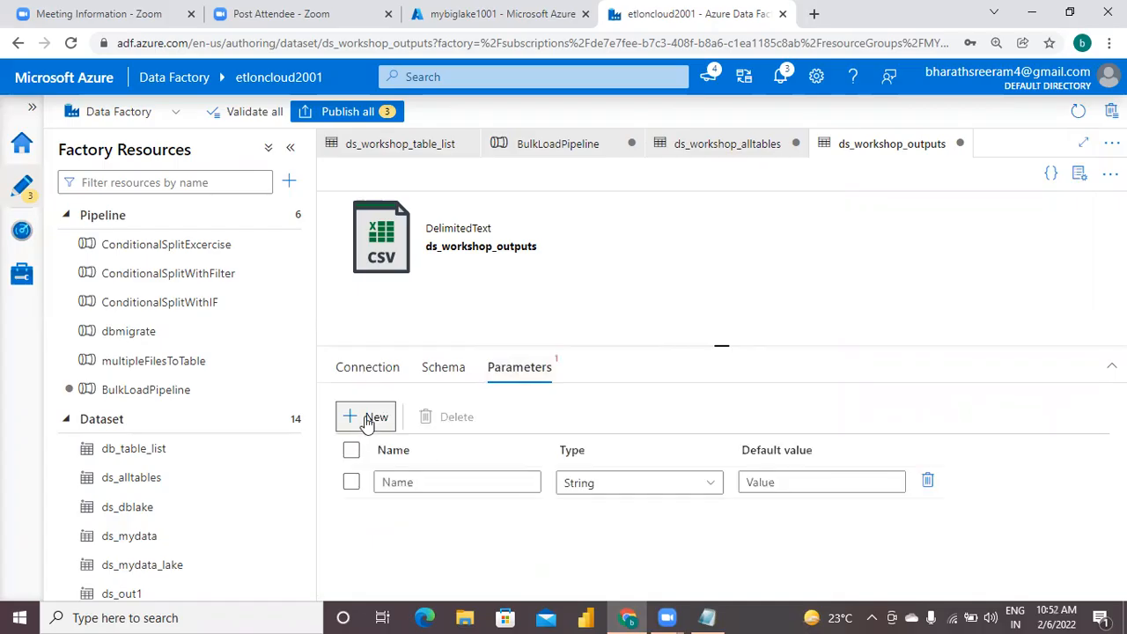
click(411, 490)
text(fil)
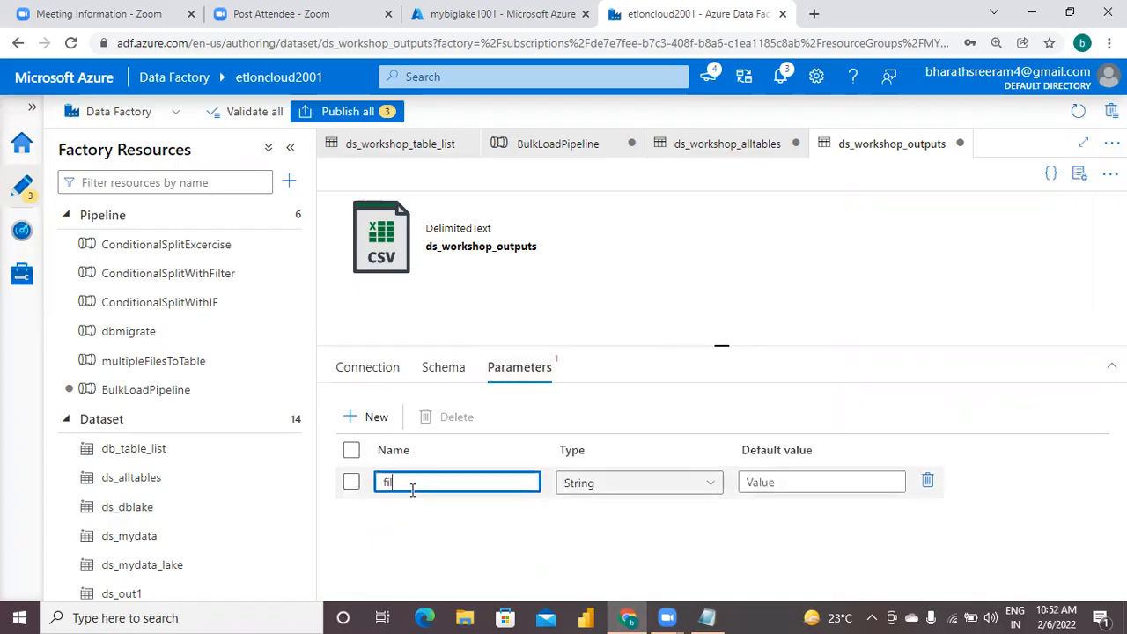
text(ename)
click(367, 376)
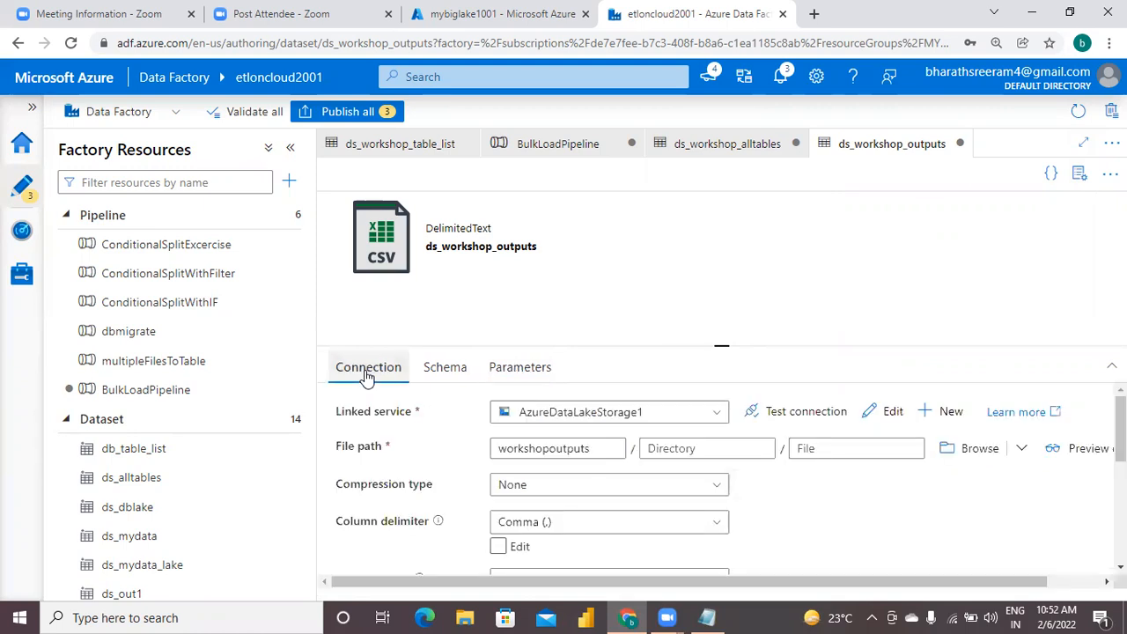
click(813, 450)
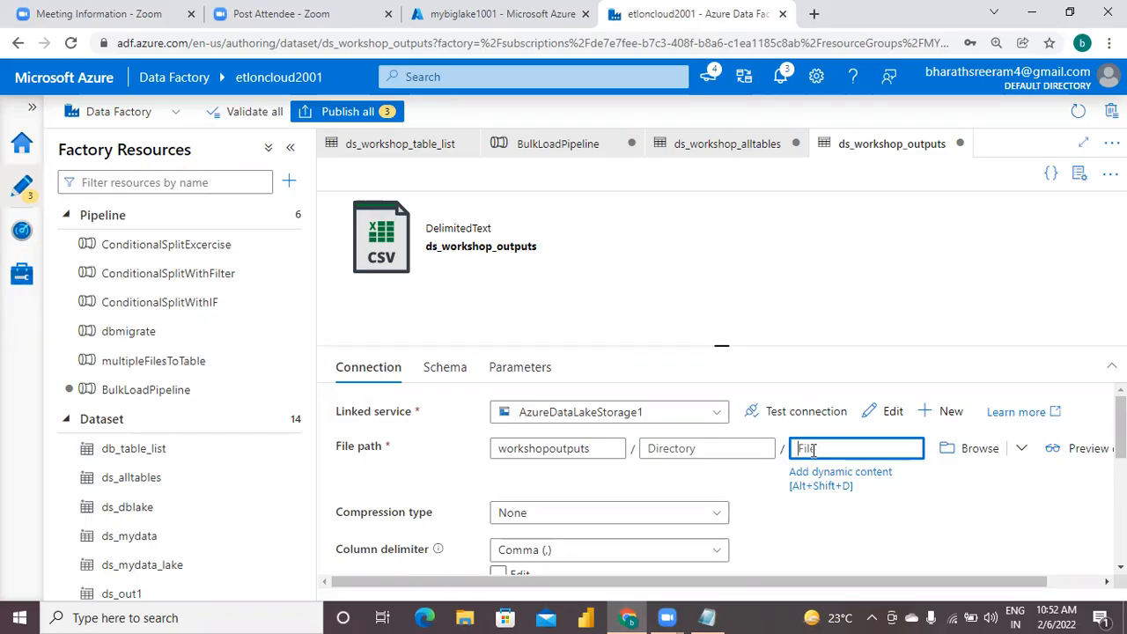
click(825, 485)
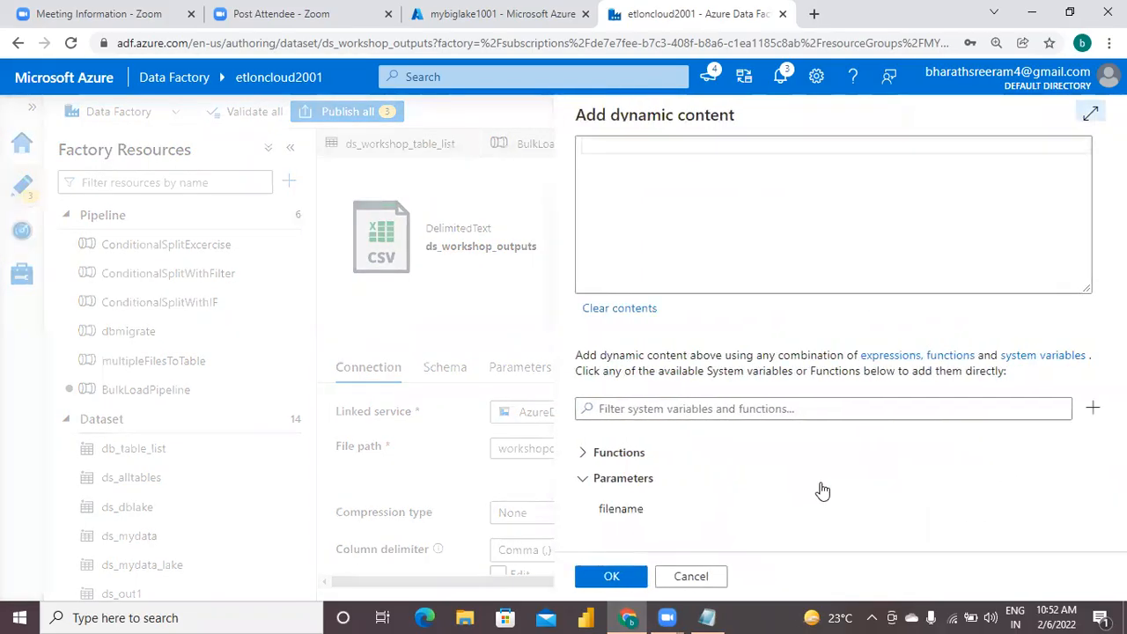
click(631, 522)
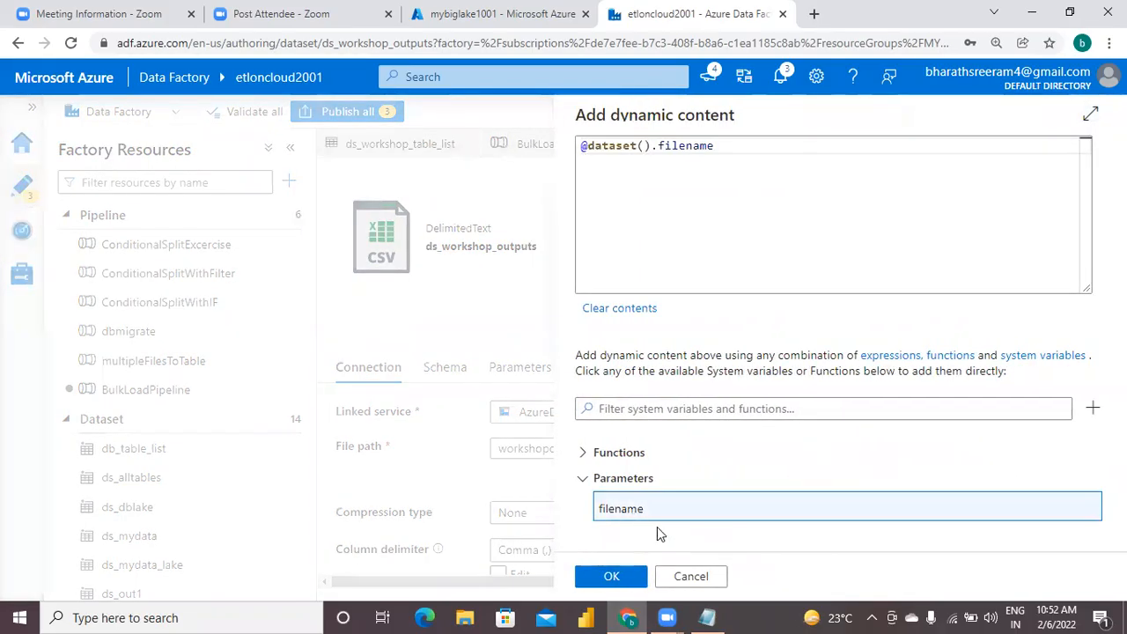
click(617, 578)
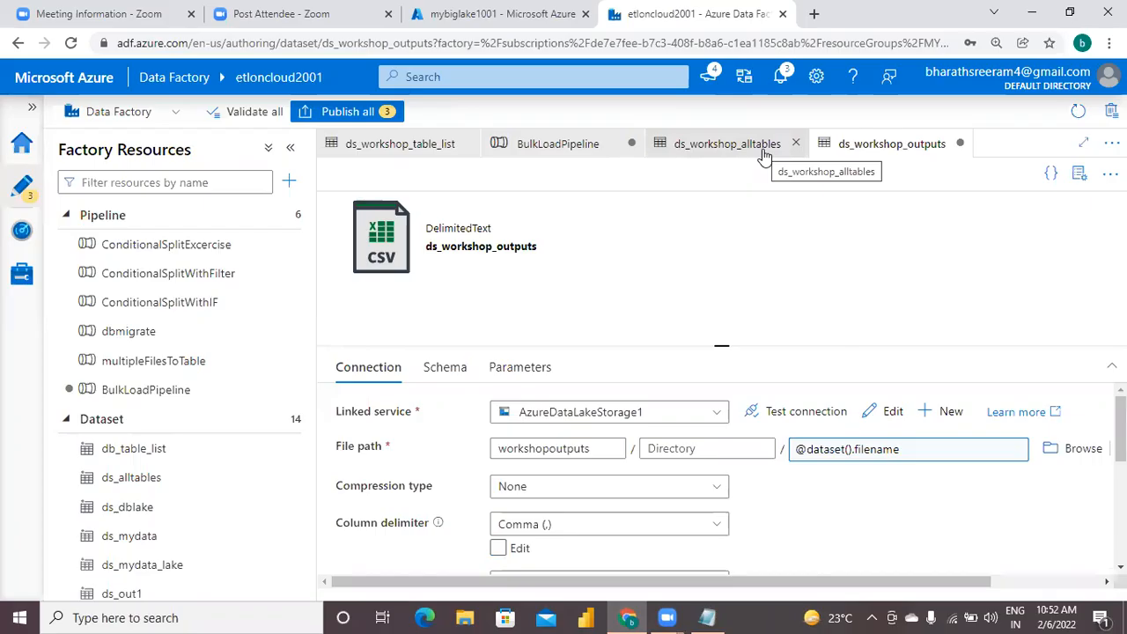
Switch to Notepad and add the note "step9>" followed by "from pipeline, configure source dataset for copydata activity." below step8.
click(707, 617)
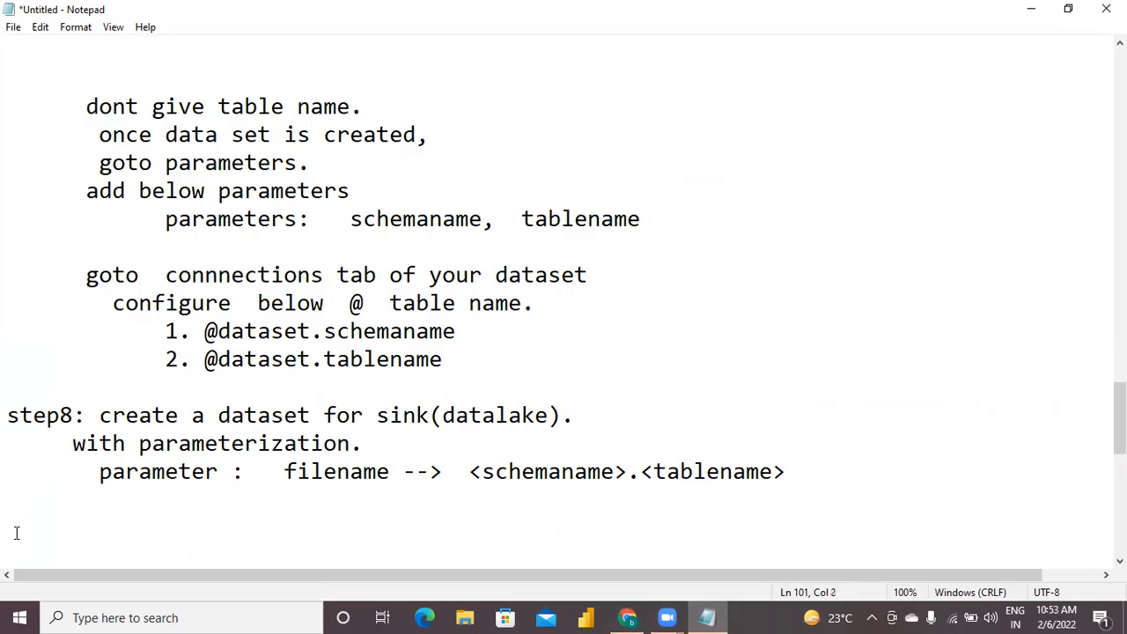
text(step9>)
key(Return)
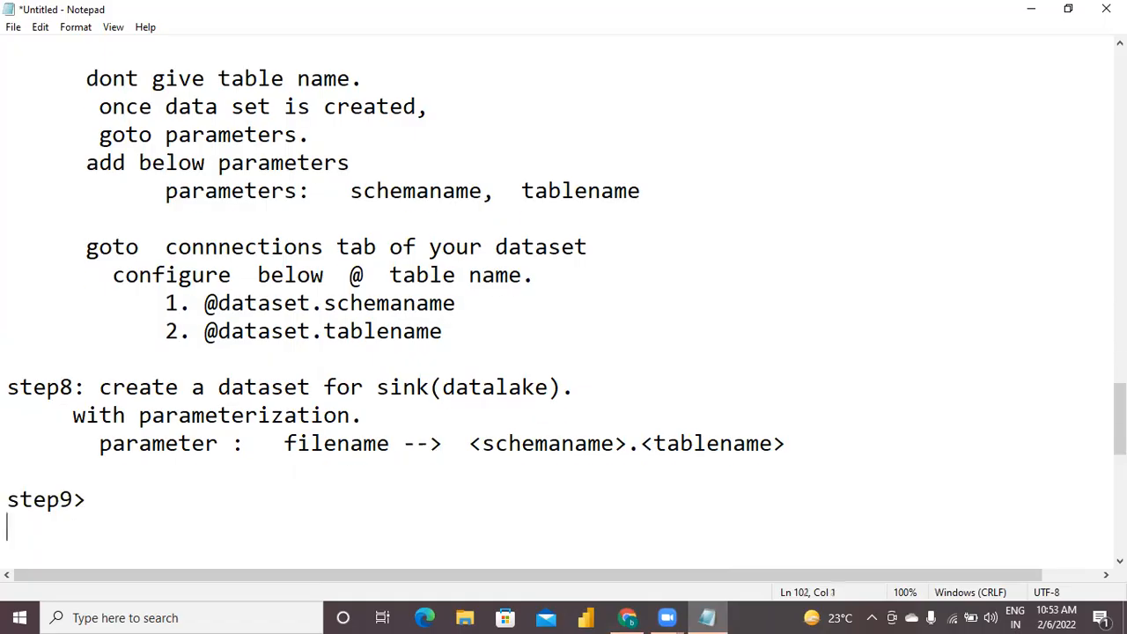
text(from pi)
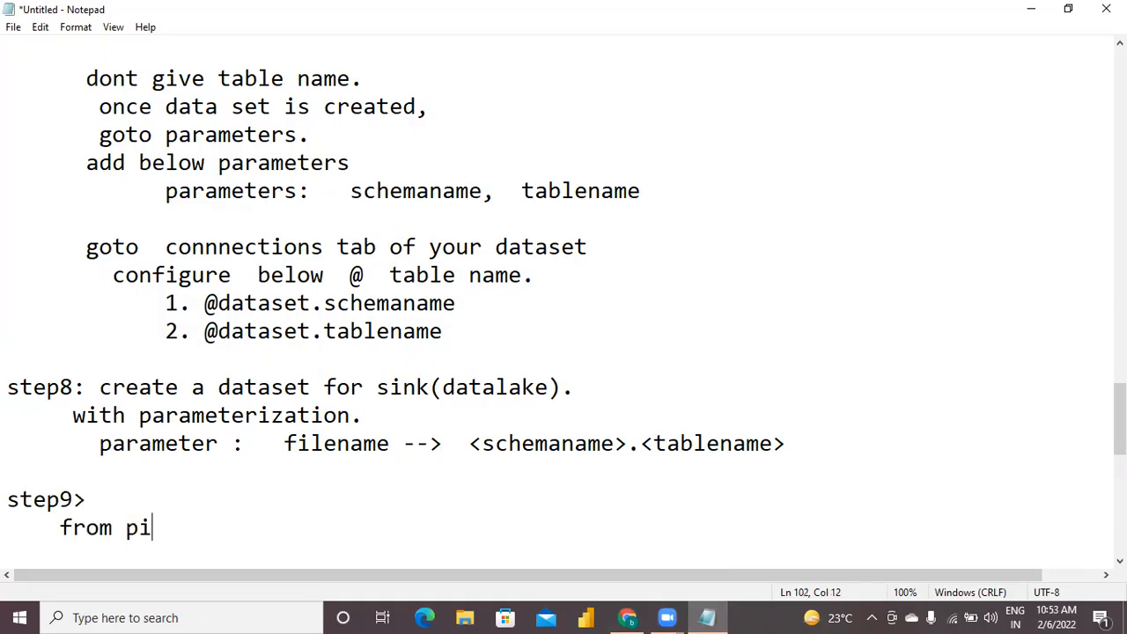
text(peline,)
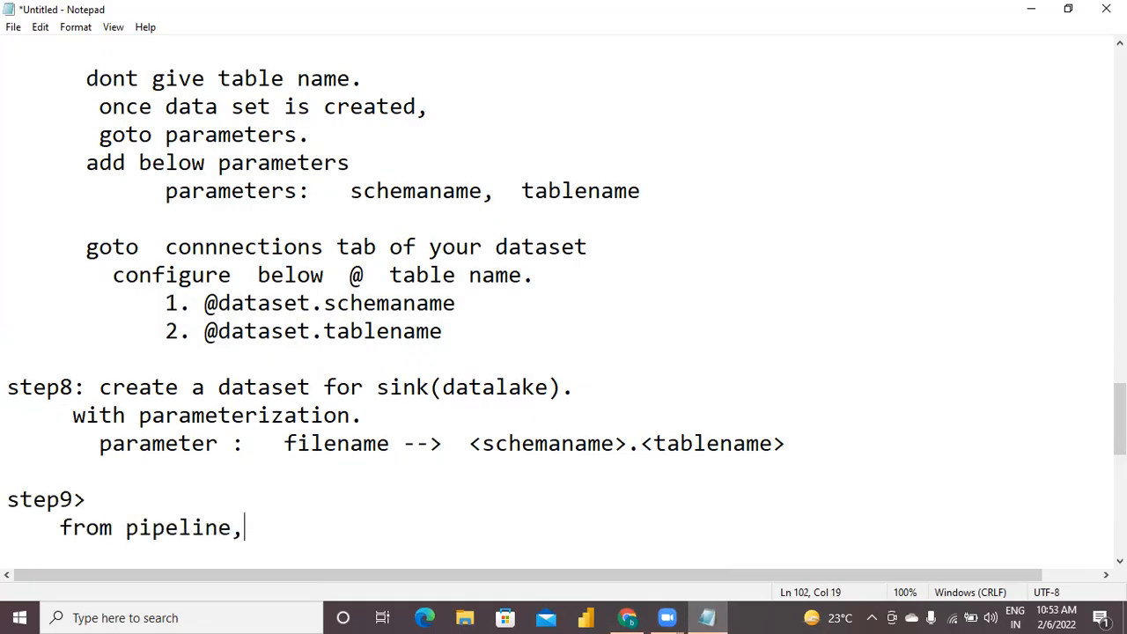
text( configure sout)
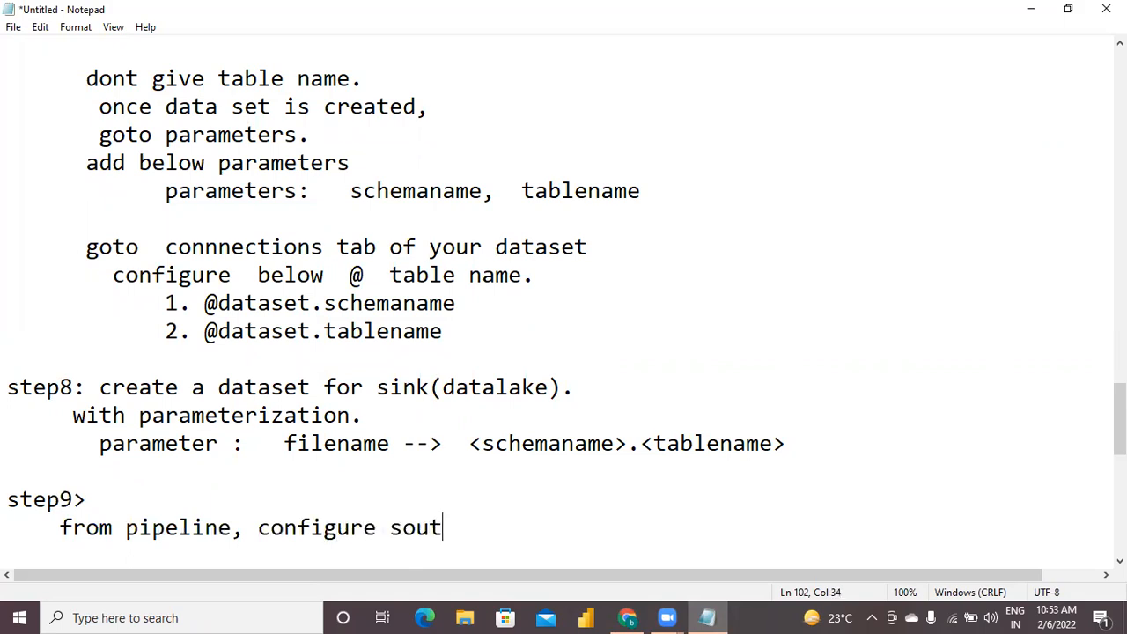
key(BackSpace)
text(rce dataset fo)
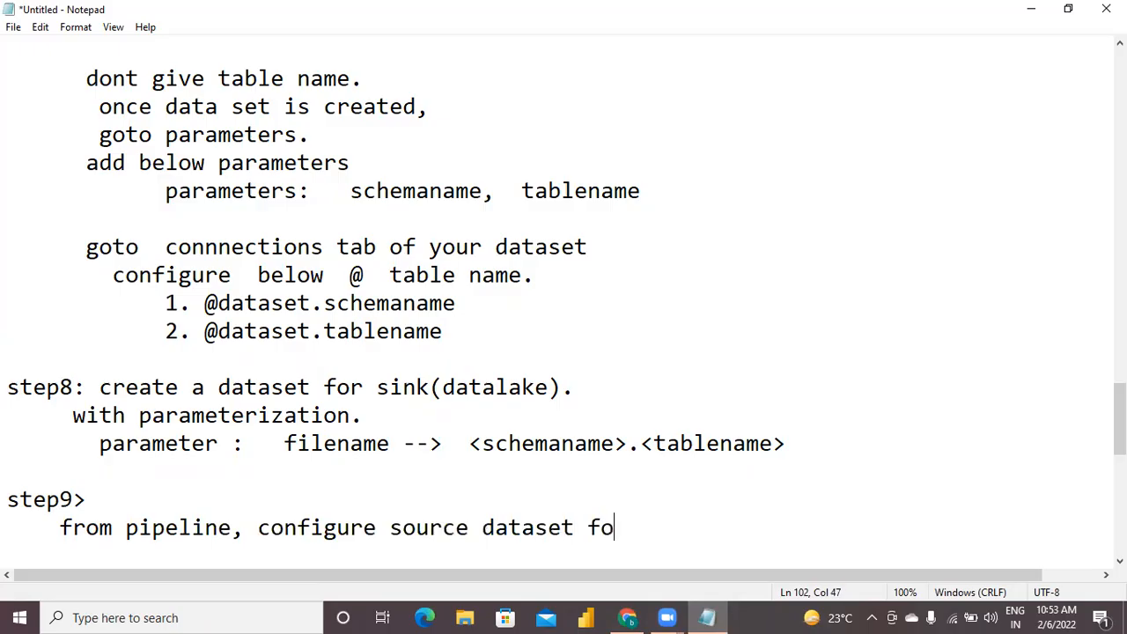
text(r copydata )
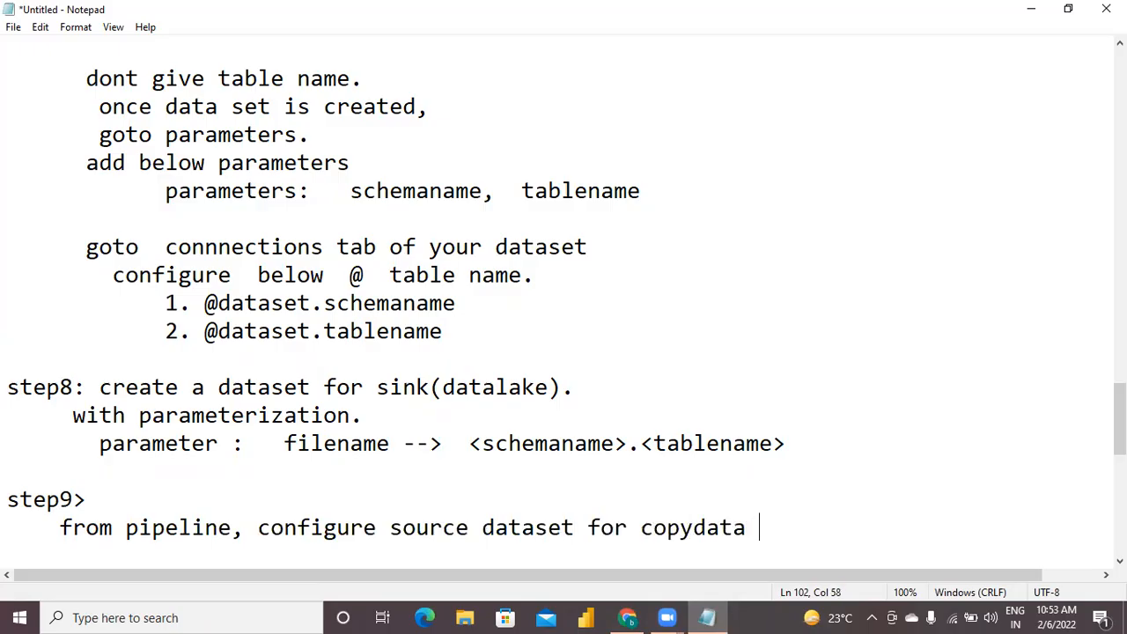
text(activity.)
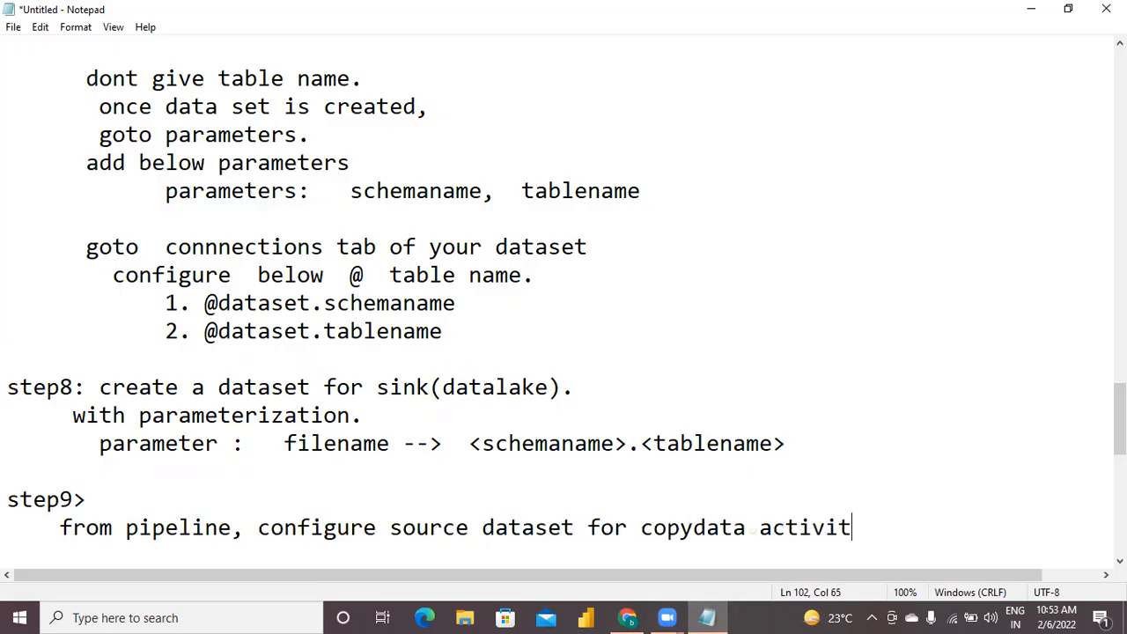
key(Return)
key(Return)
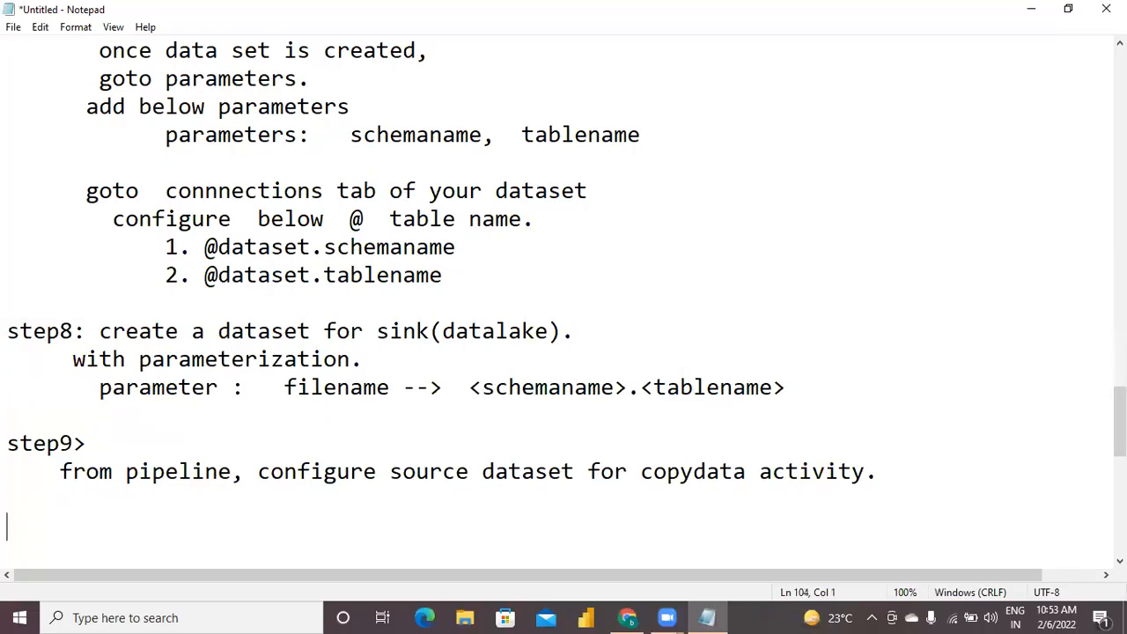
Return to Data Factory and select the Copy data1 activity inside the ForEach1 loop of BulkLoadPipeline.
click(628, 617)
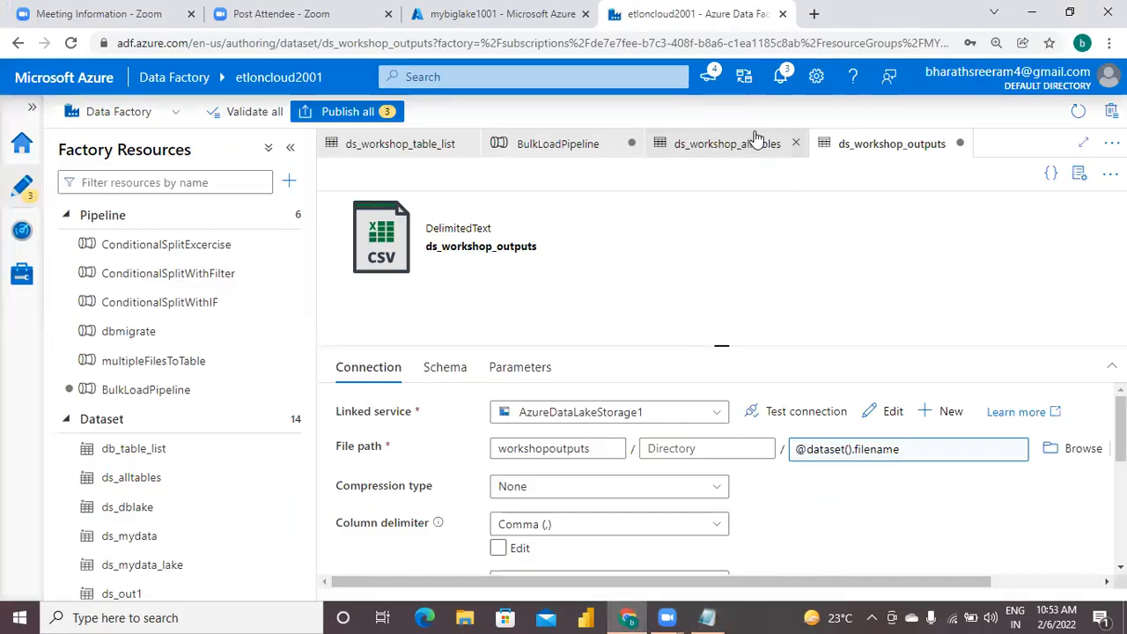
click(724, 145)
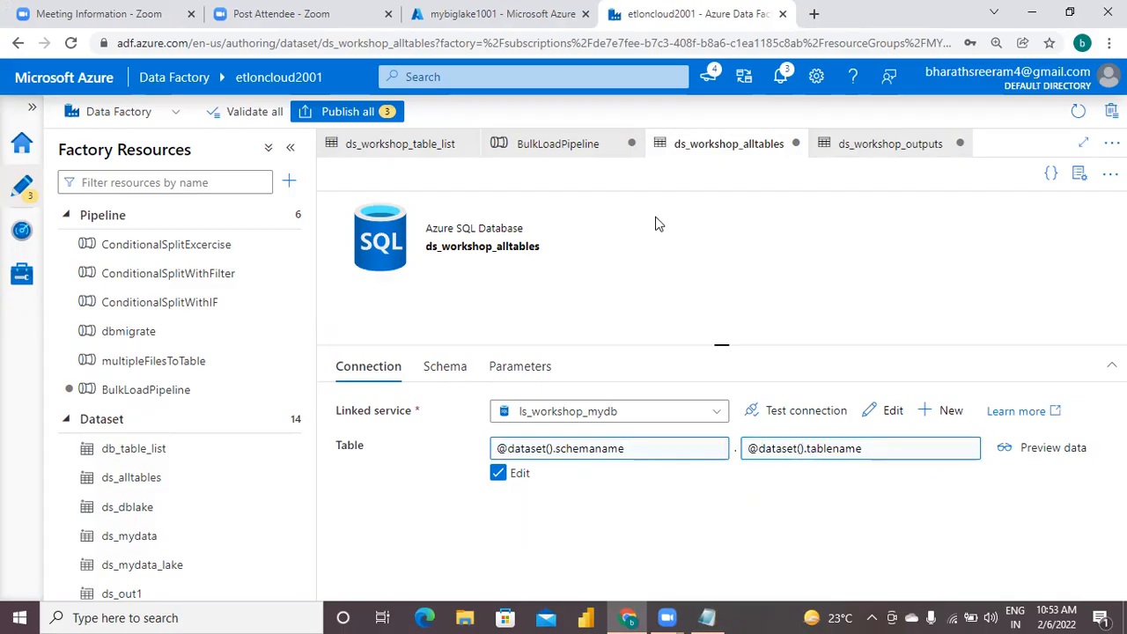
click(577, 150)
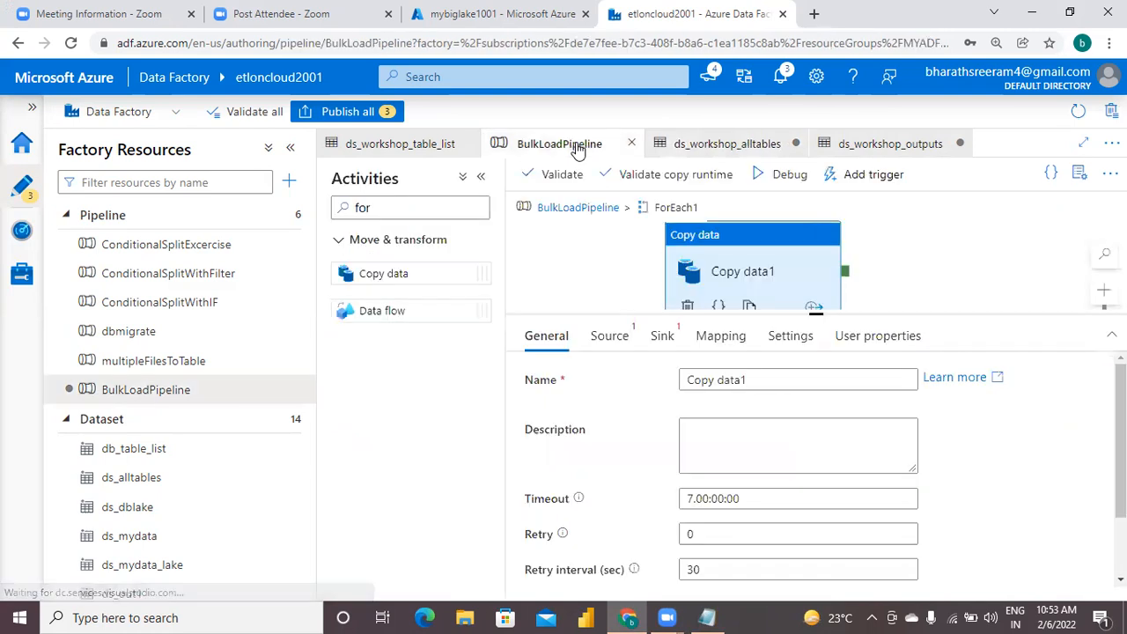
click(577, 208)
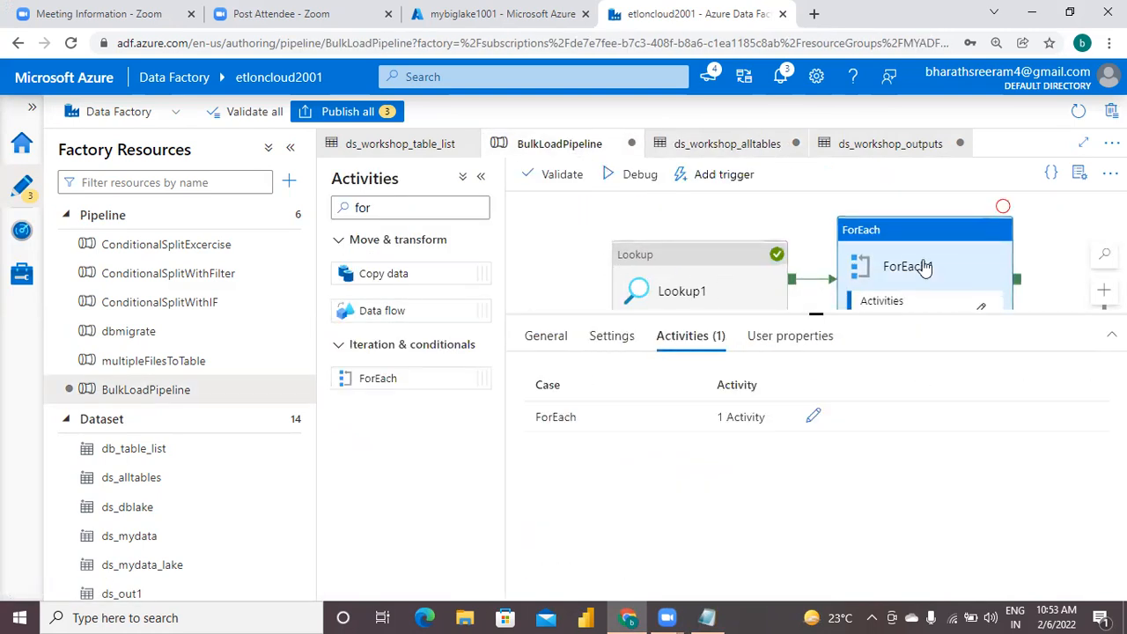
click(811, 417)
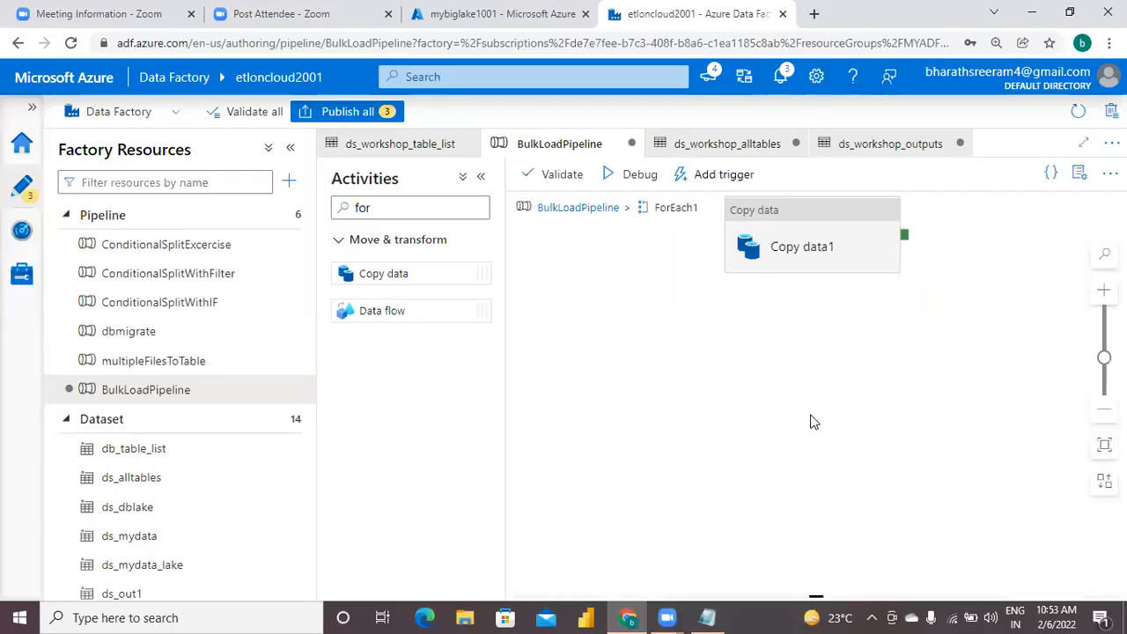
click(845, 237)
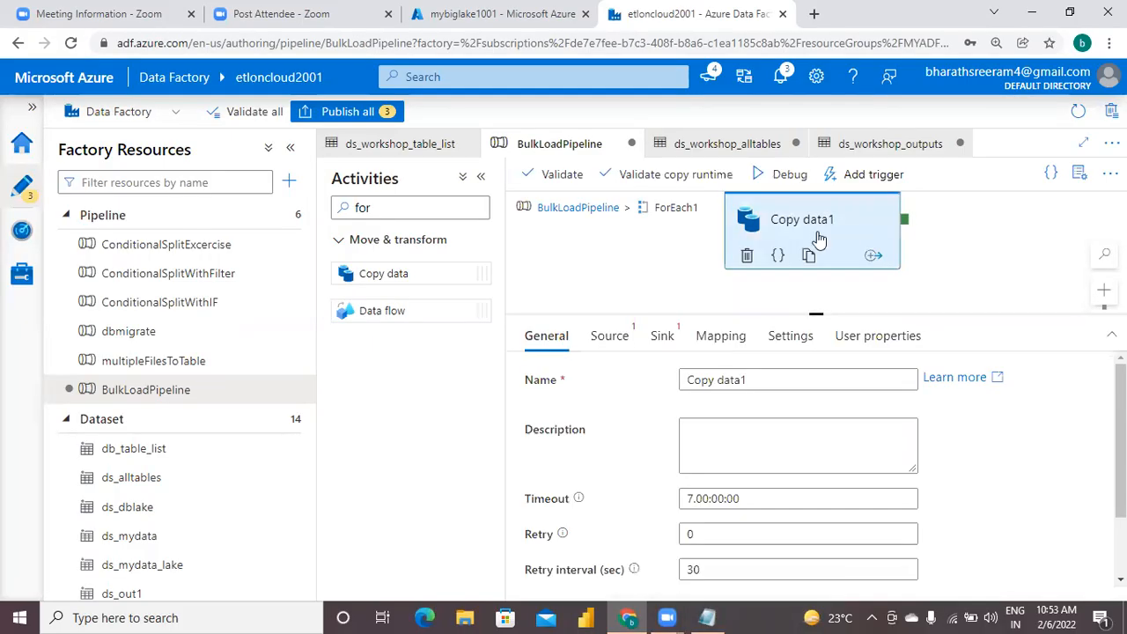
Choose ds_workshop_alltables as the source dataset of the Copy data1 activity.
click(617, 344)
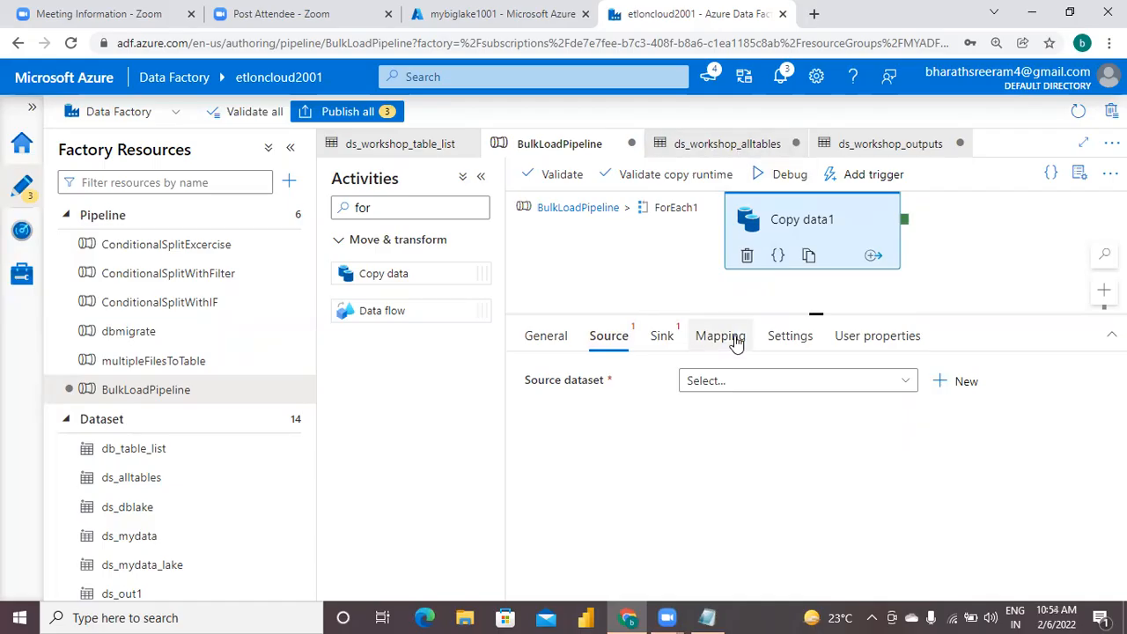
click(724, 385)
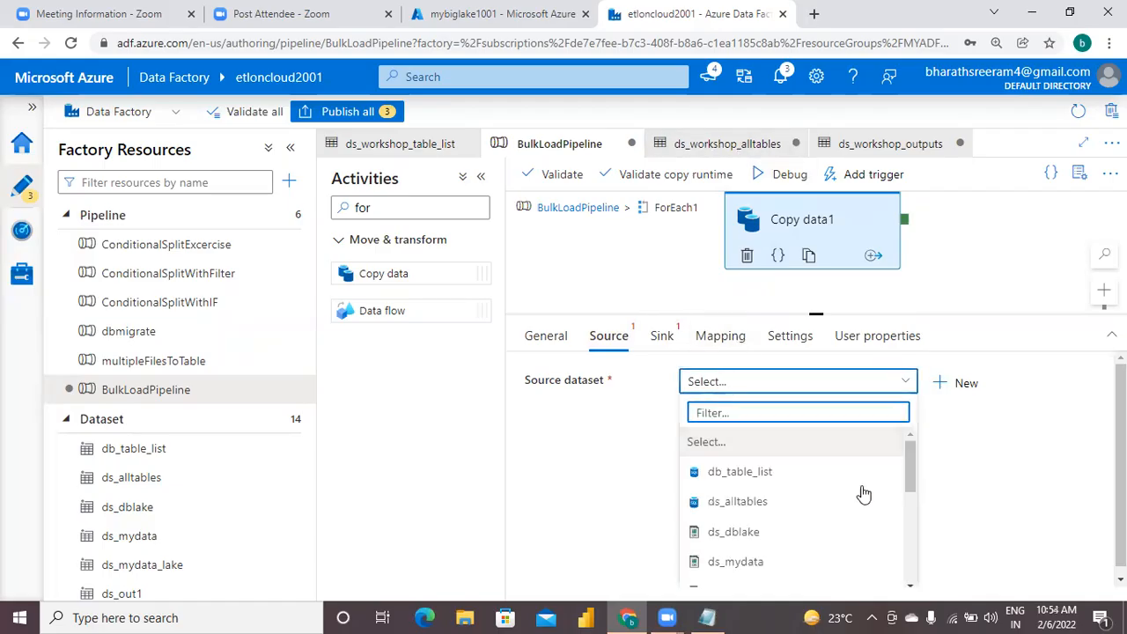
click(910, 585)
click(910, 585)
click(910, 585)
click(910, 585)
click(910, 585)
click(911, 584)
click(910, 584)
click(910, 585)
click(910, 584)
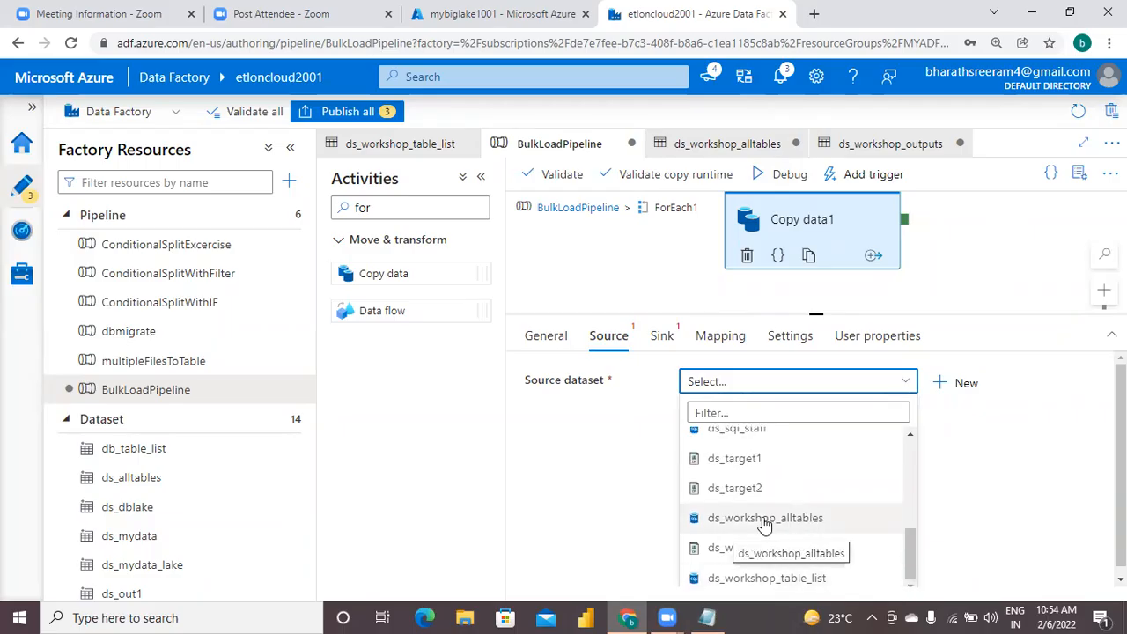
click(800, 521)
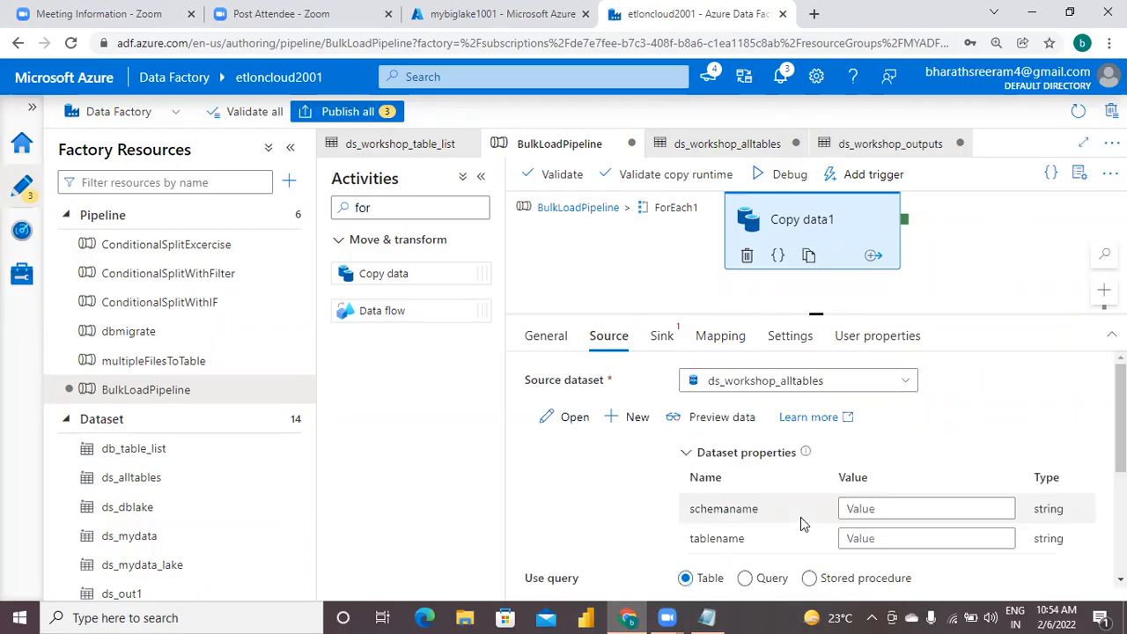
click(861, 511)
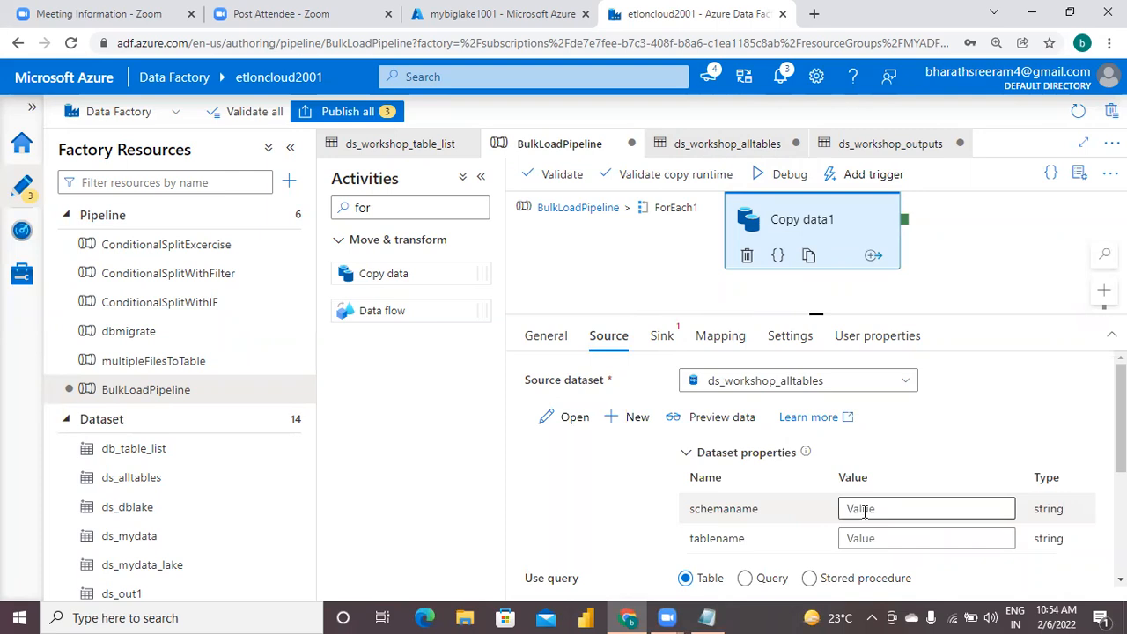
click(863, 551)
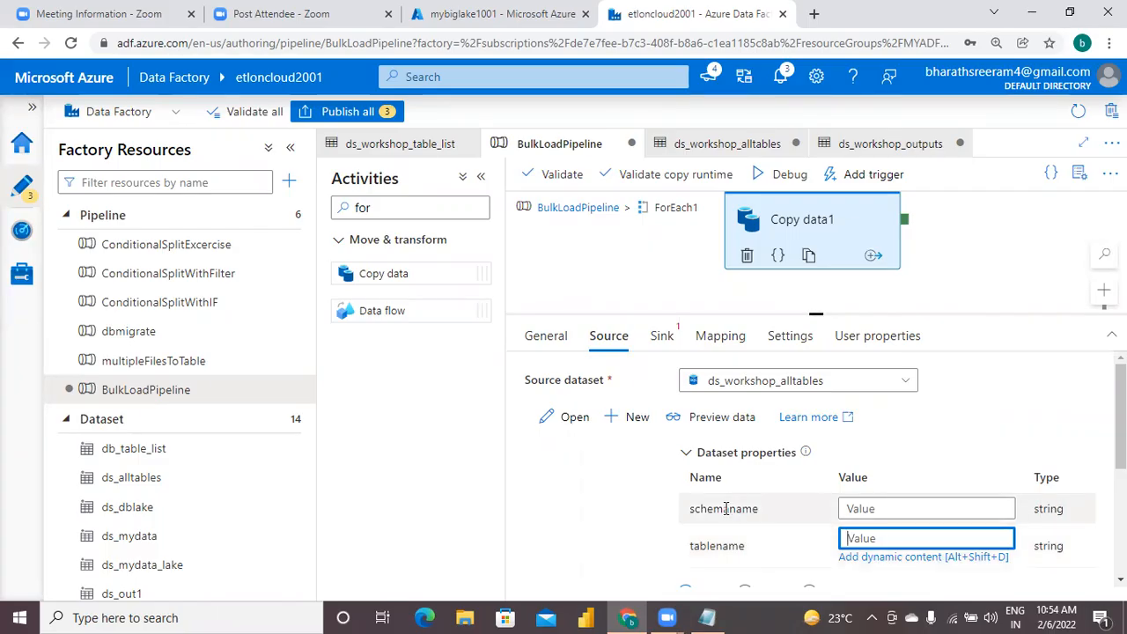
click(859, 509)
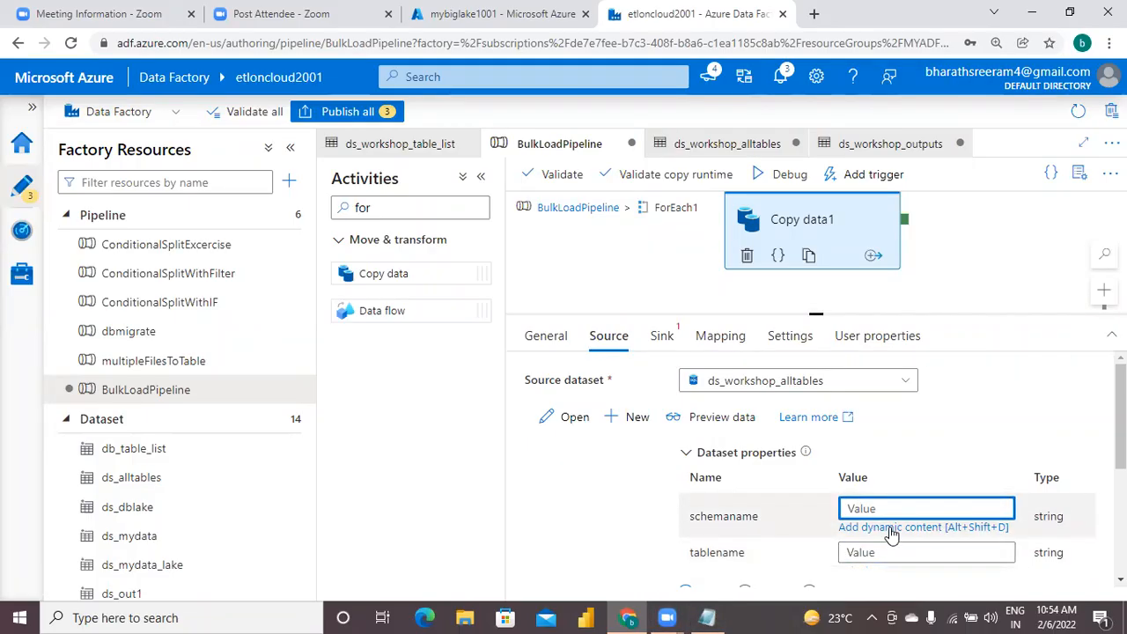
click(890, 527)
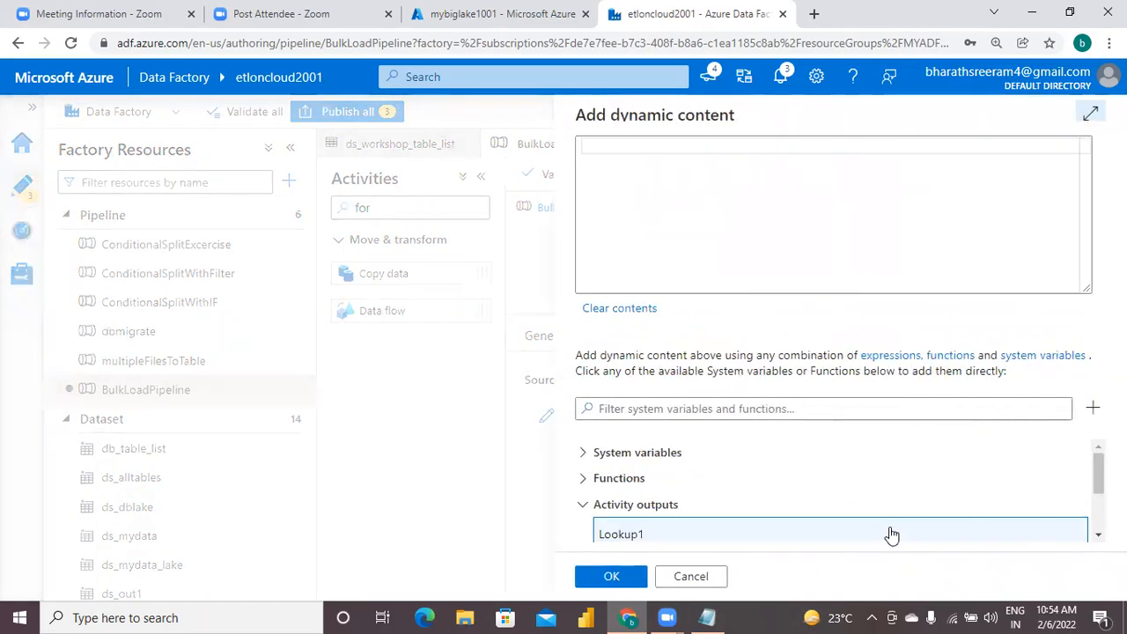
scroll(837, 488, down, 3)
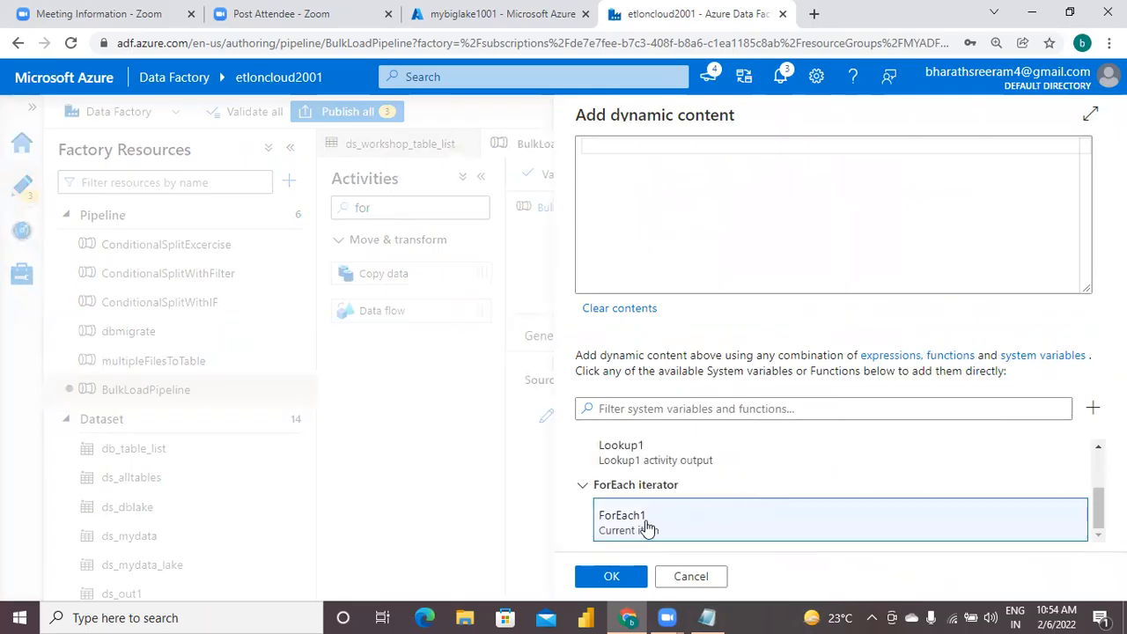
click(662, 530)
click(648, 148)
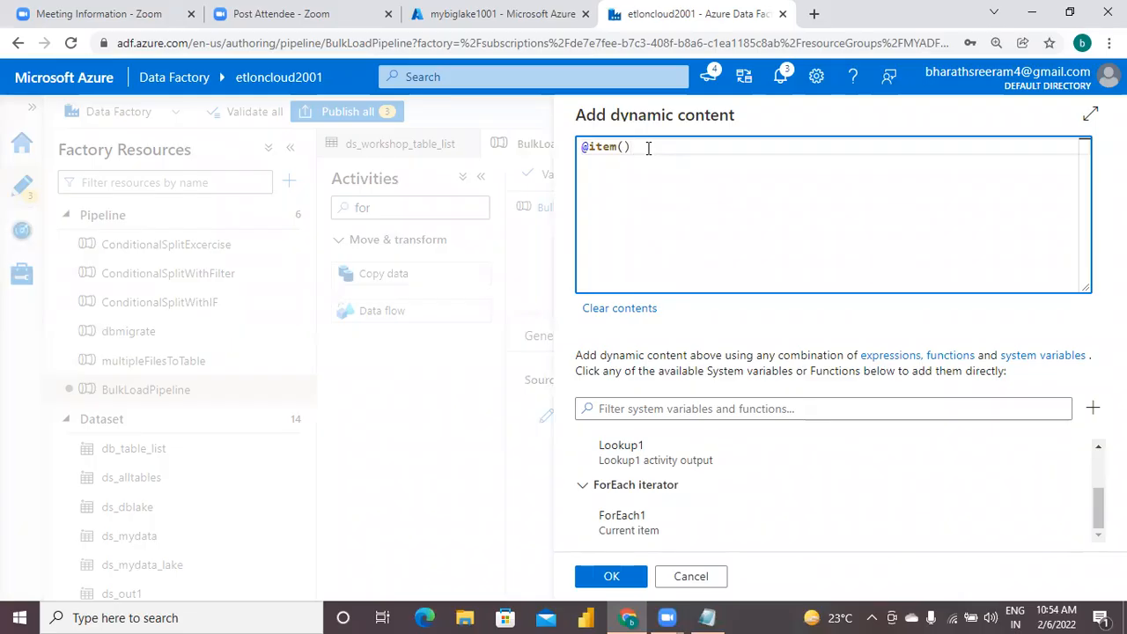
text(tab)
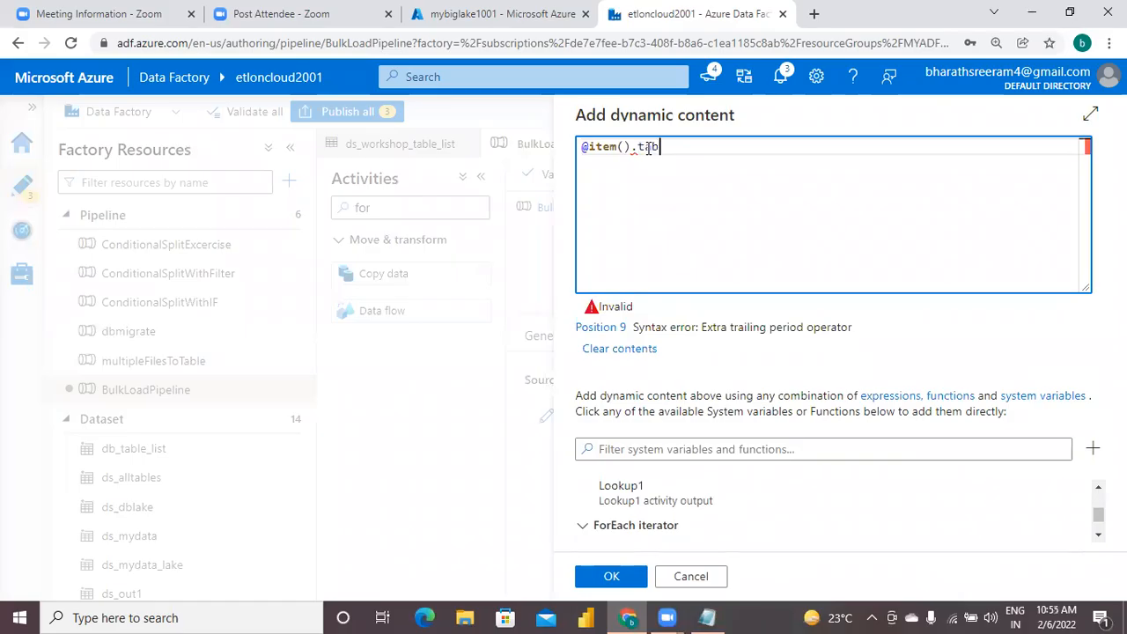
text(le_schema)
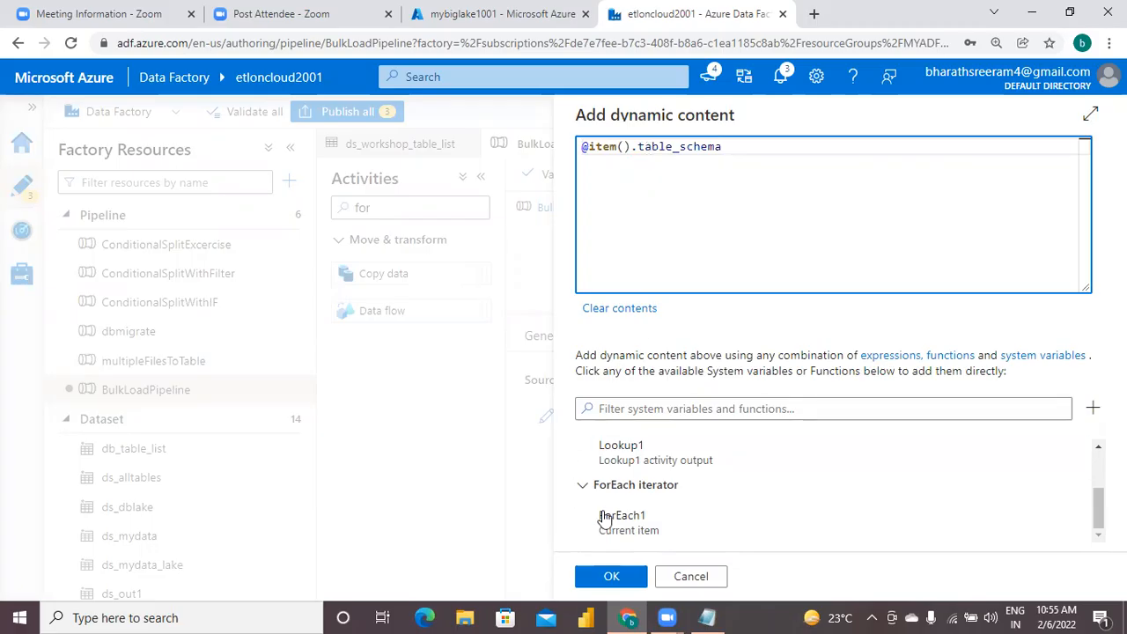
click(612, 578)
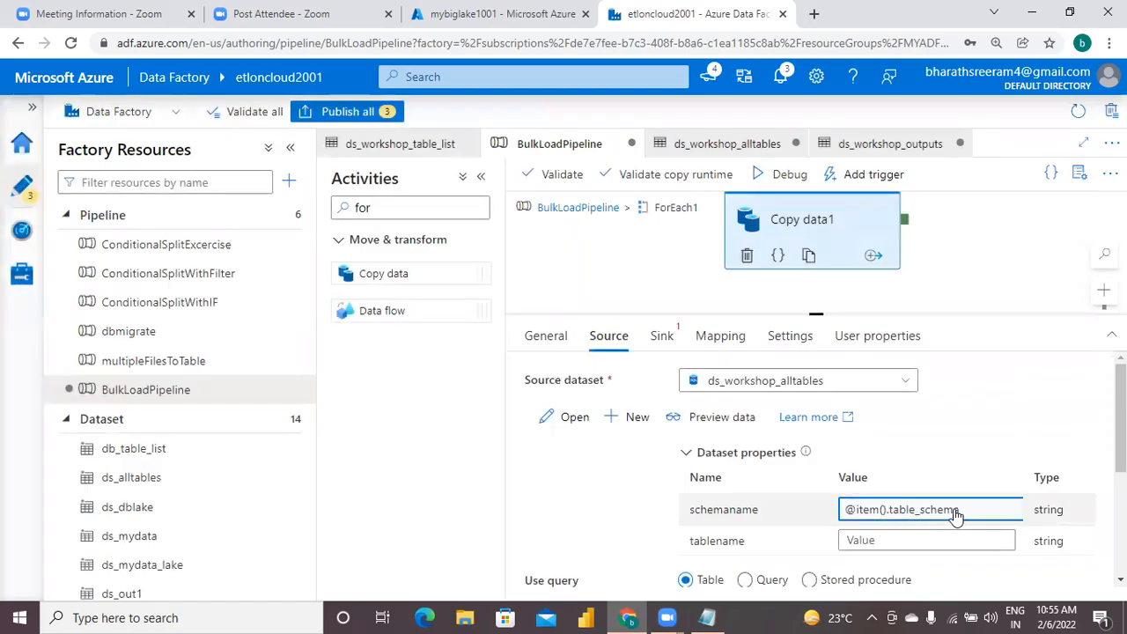
click(891, 543)
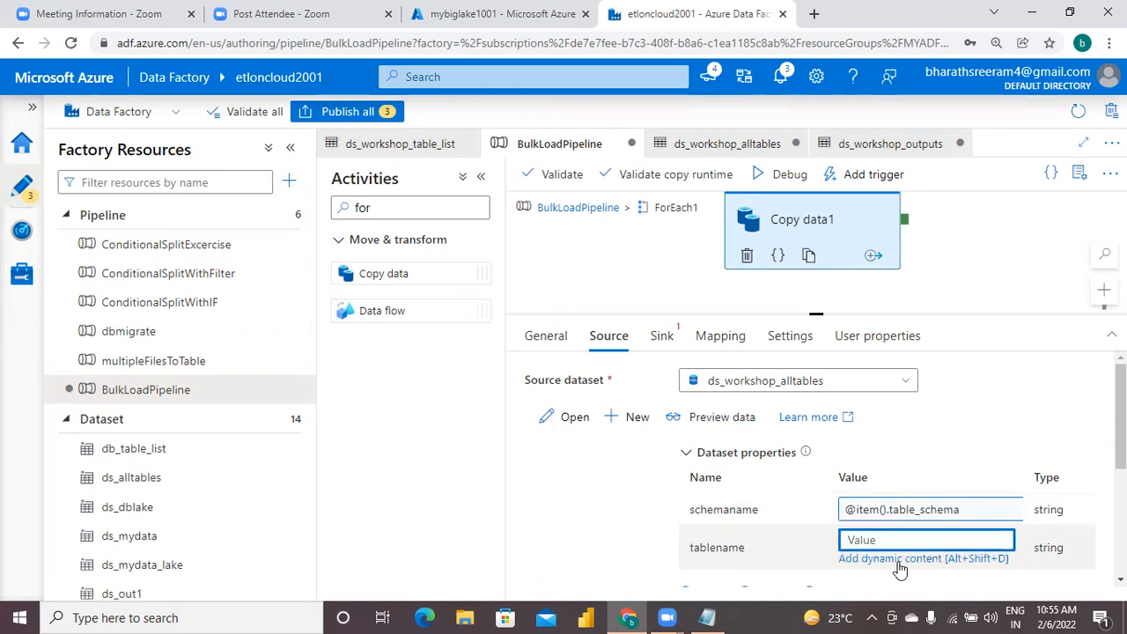
click(898, 562)
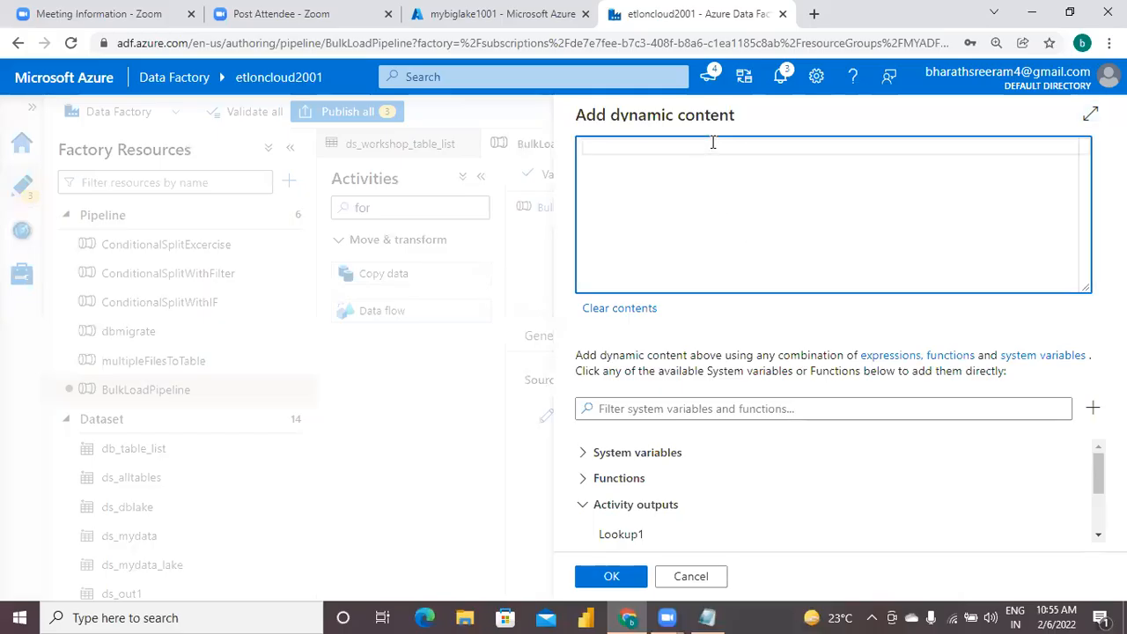
text(@item().table_)
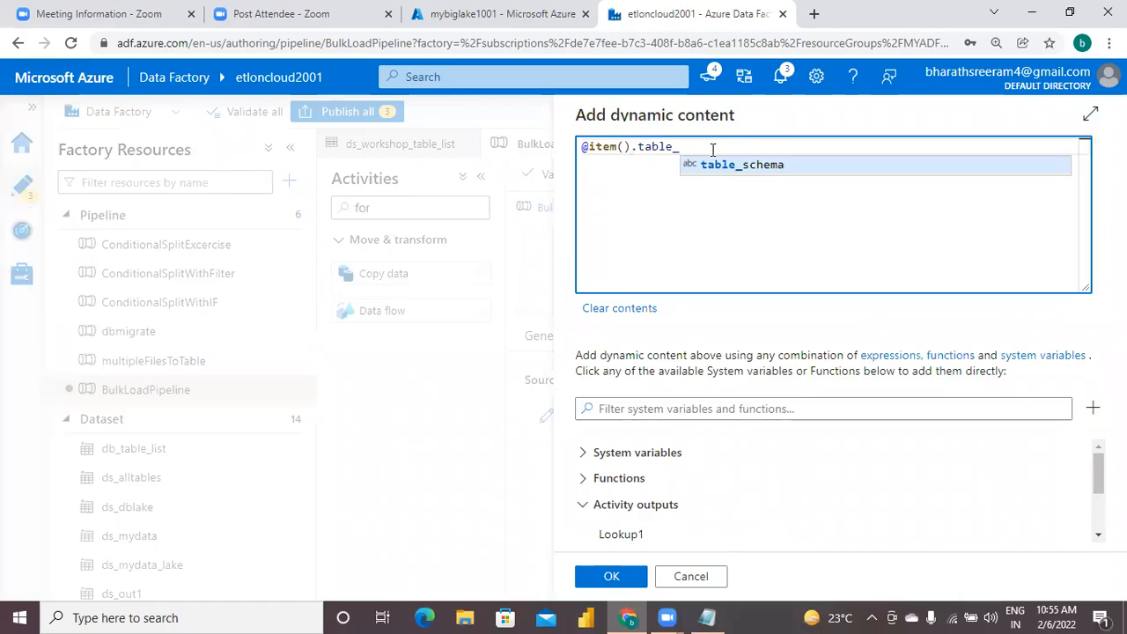
text(name)
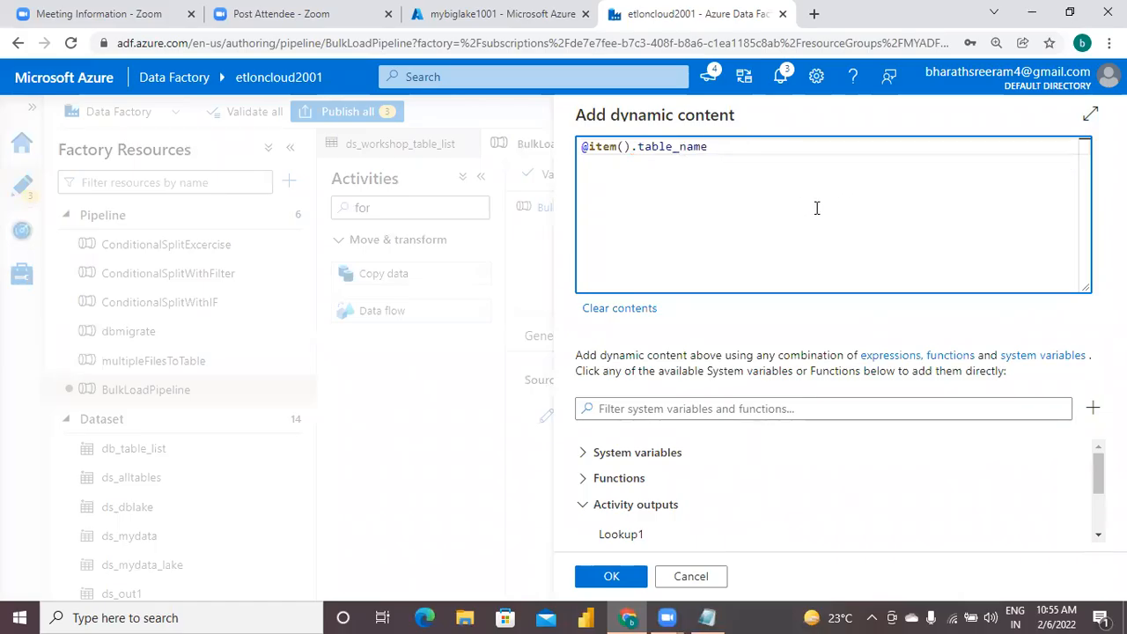
click(604, 579)
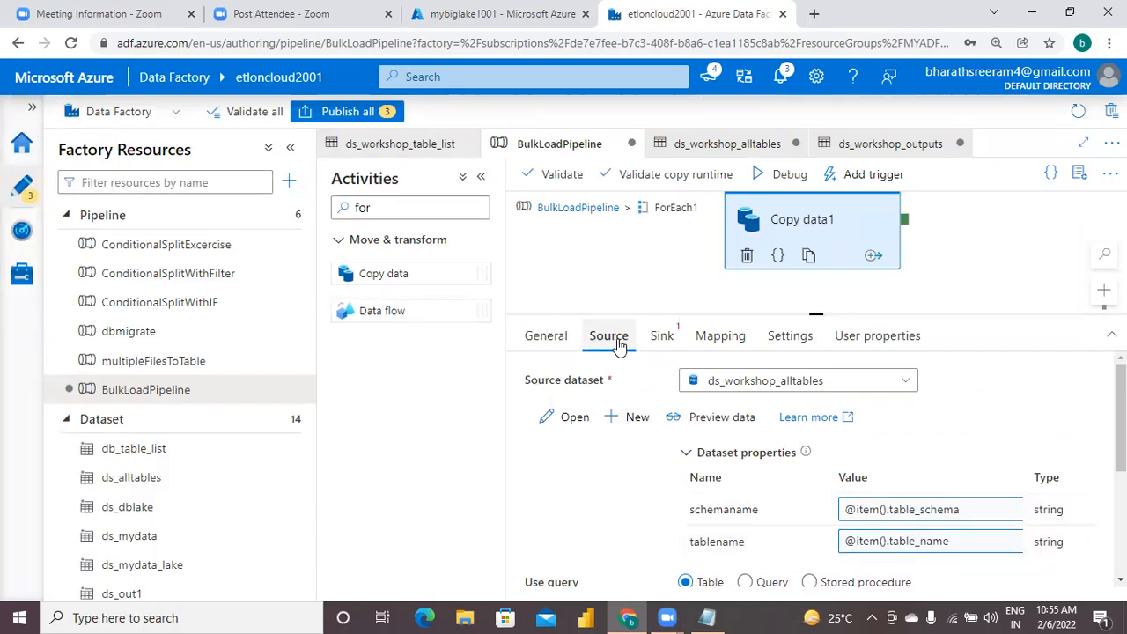
Switch to Notepad and add the note "step10)" followed by "from pipeline, configure sink dataset for copydata activity." below step9.
click(707, 617)
text(step10))
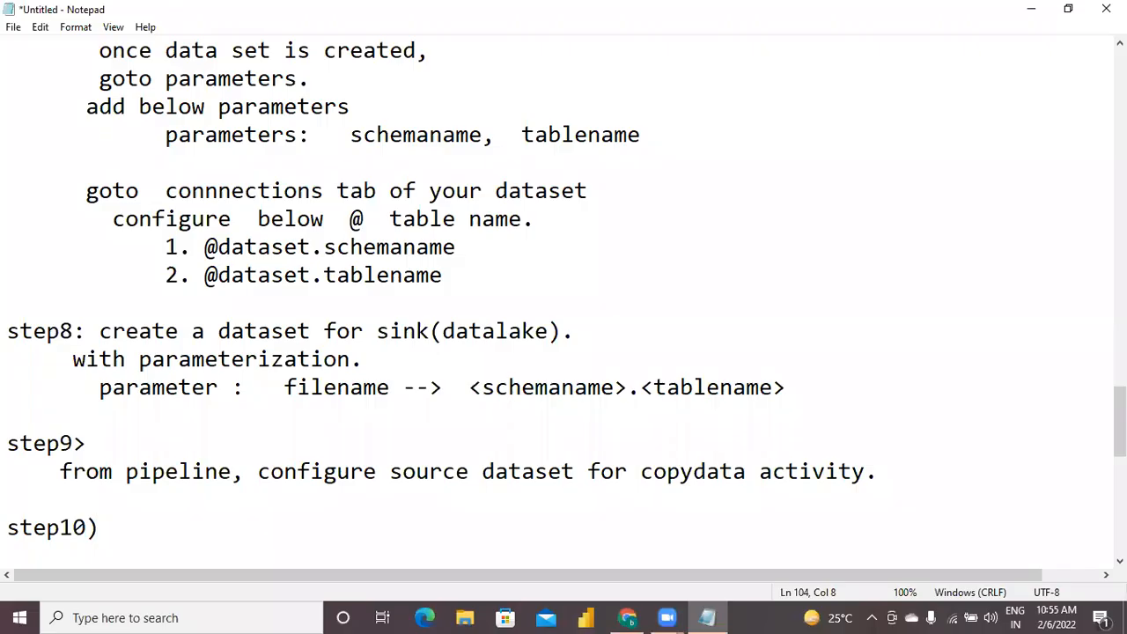
key(Return)
text(from p)
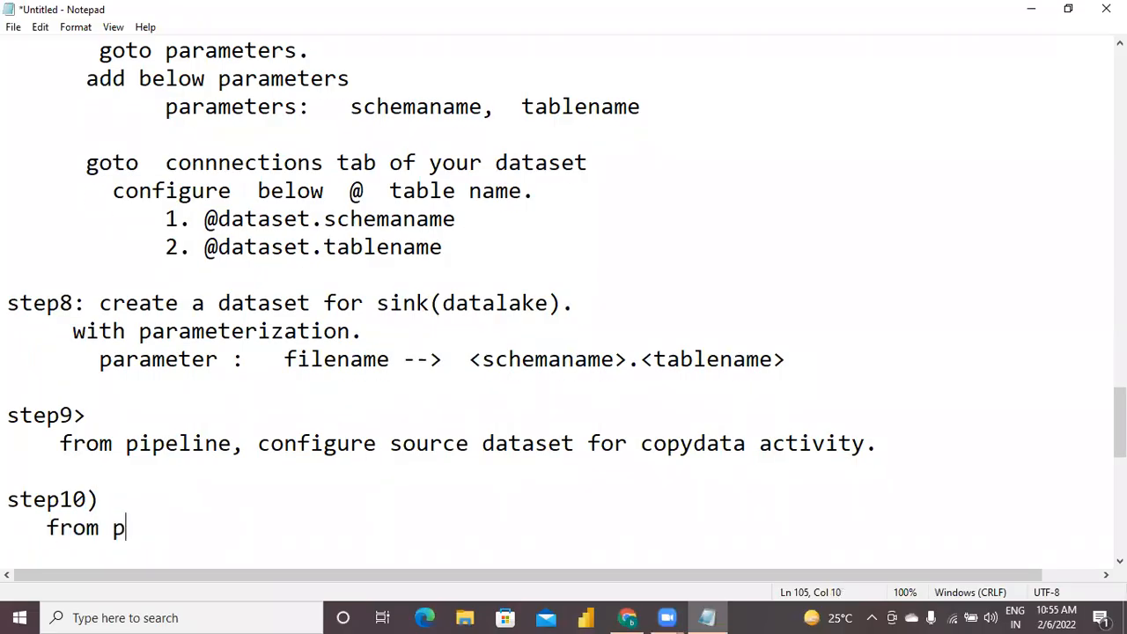
text(ipeline, )
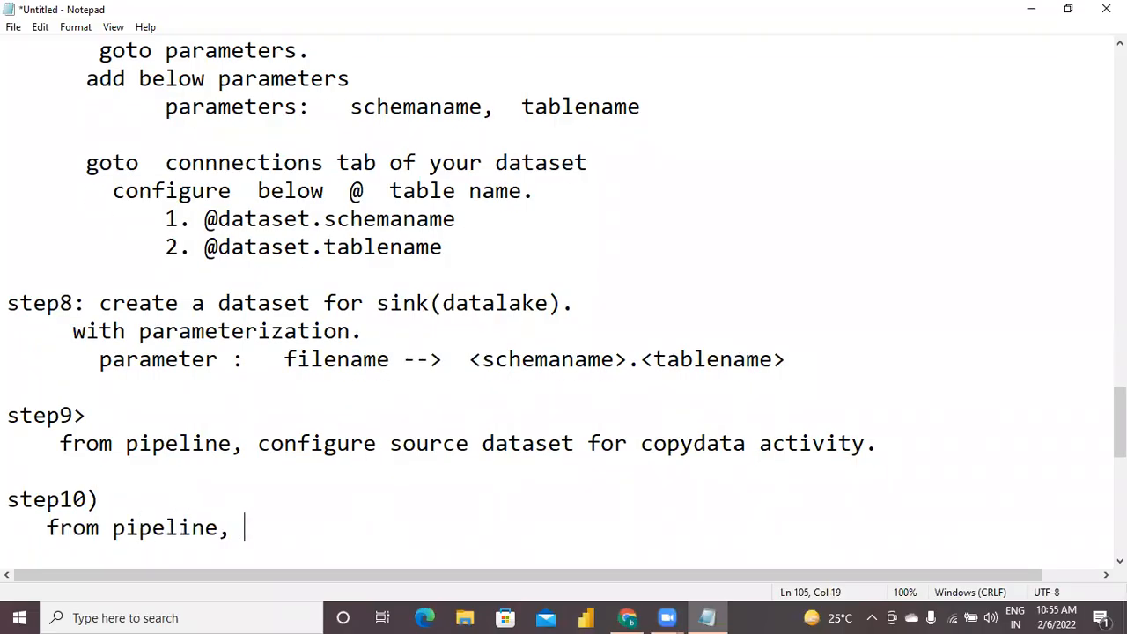
text(configure si)
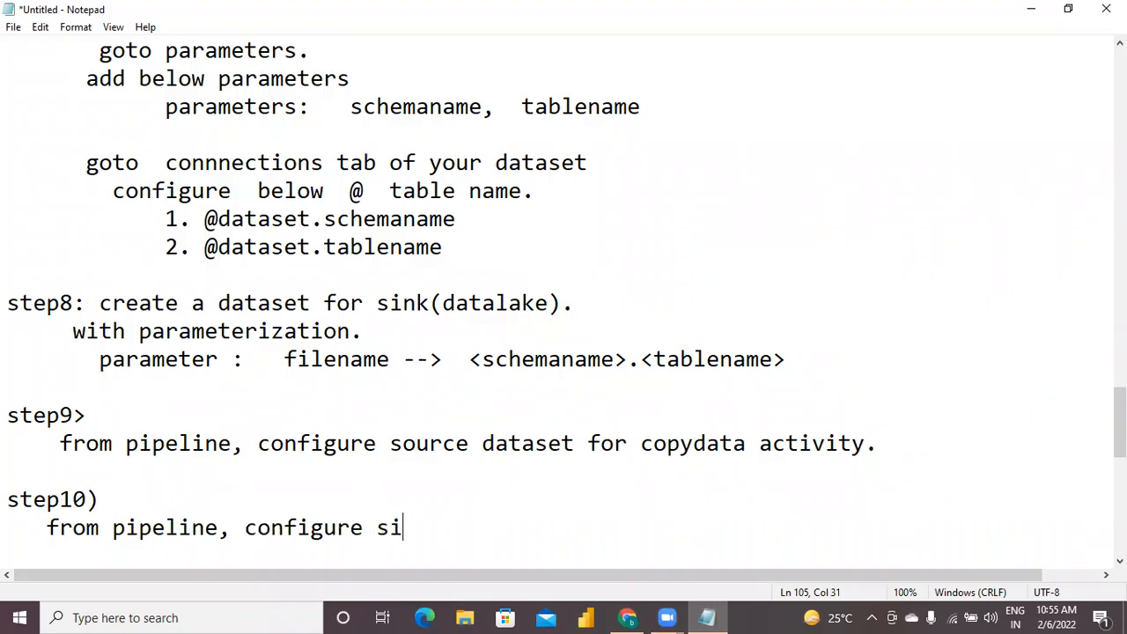
text(nk dataset)
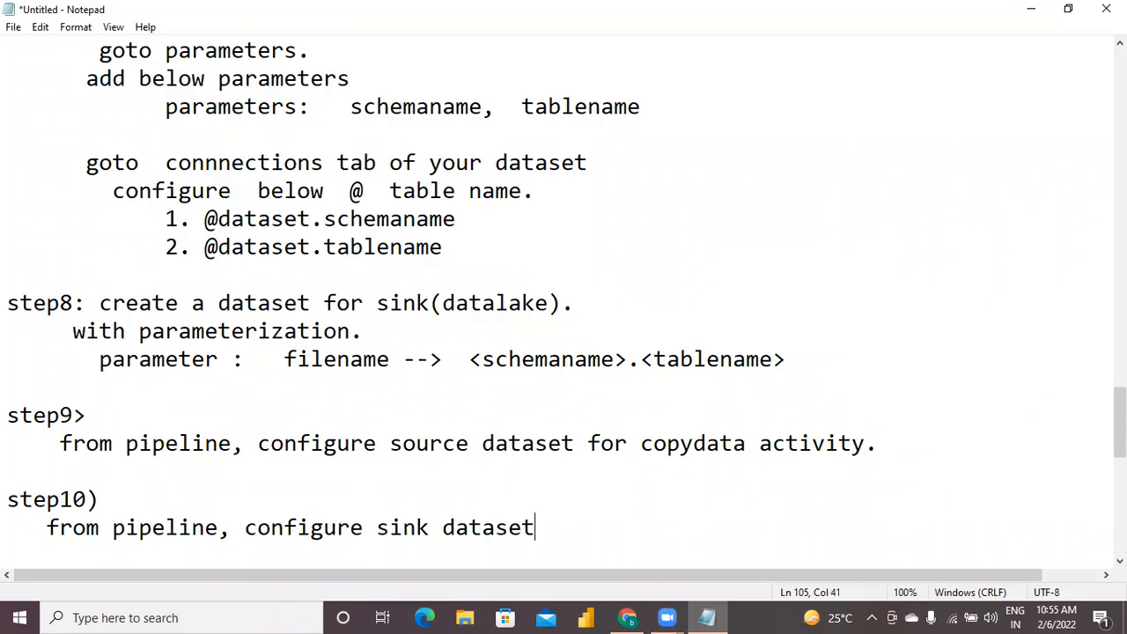
text( for copy)
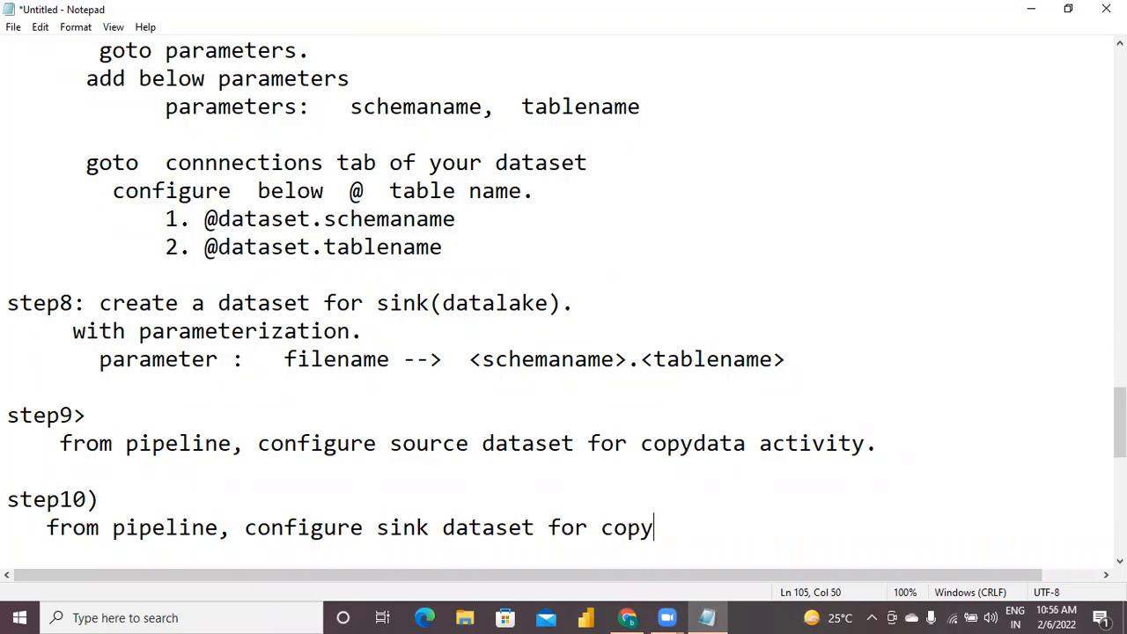
text(data activ)
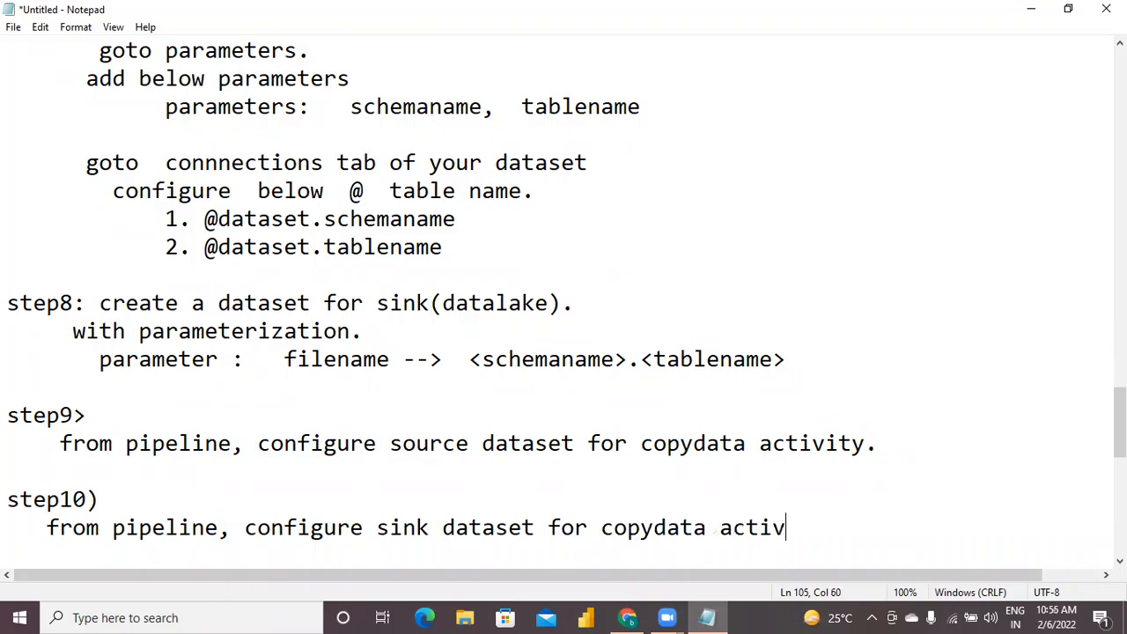
text(ity.)
key(Return)
key(Return)
key(Return)
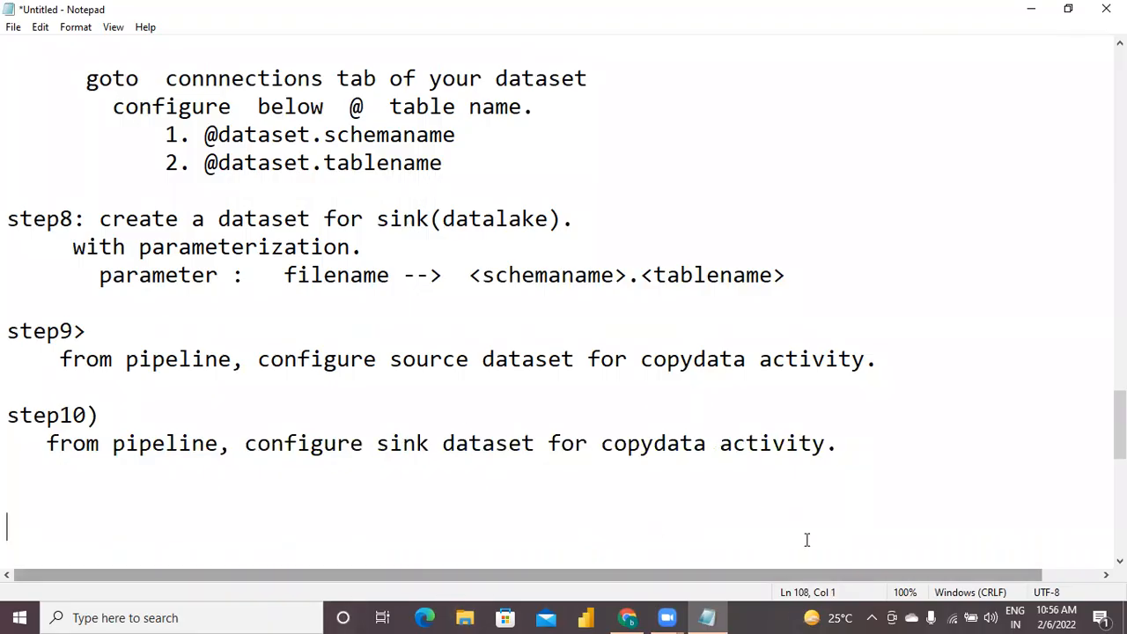
In Data Factory, choose ds_workshop_outputs as the sink dataset of Copy data1, and return to the Notepad notes.
click(628, 616)
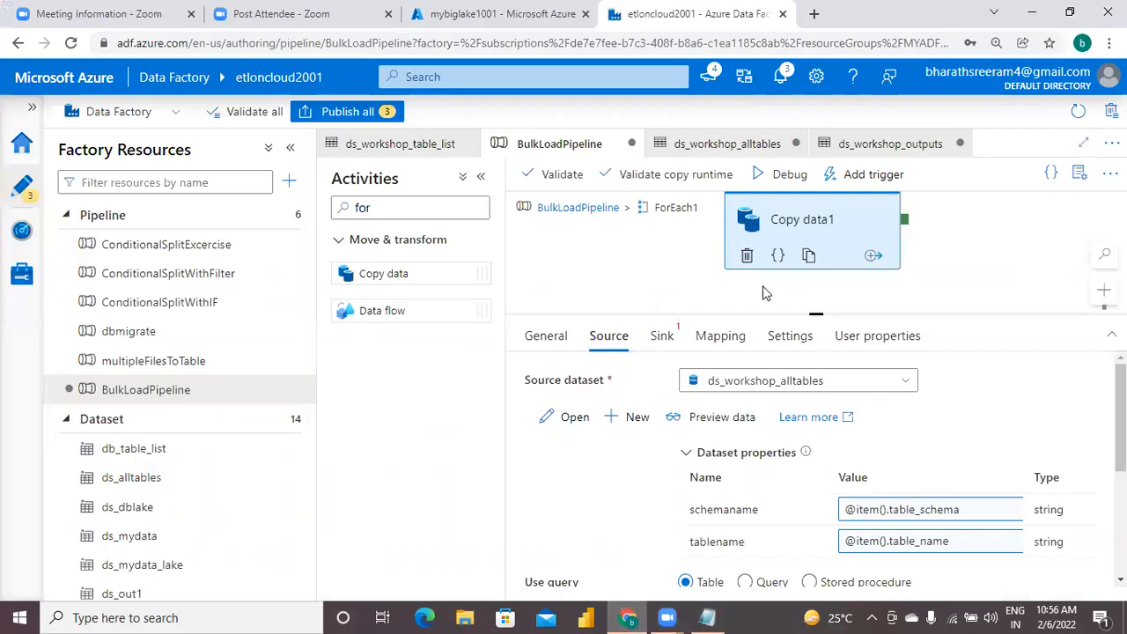
click(666, 339)
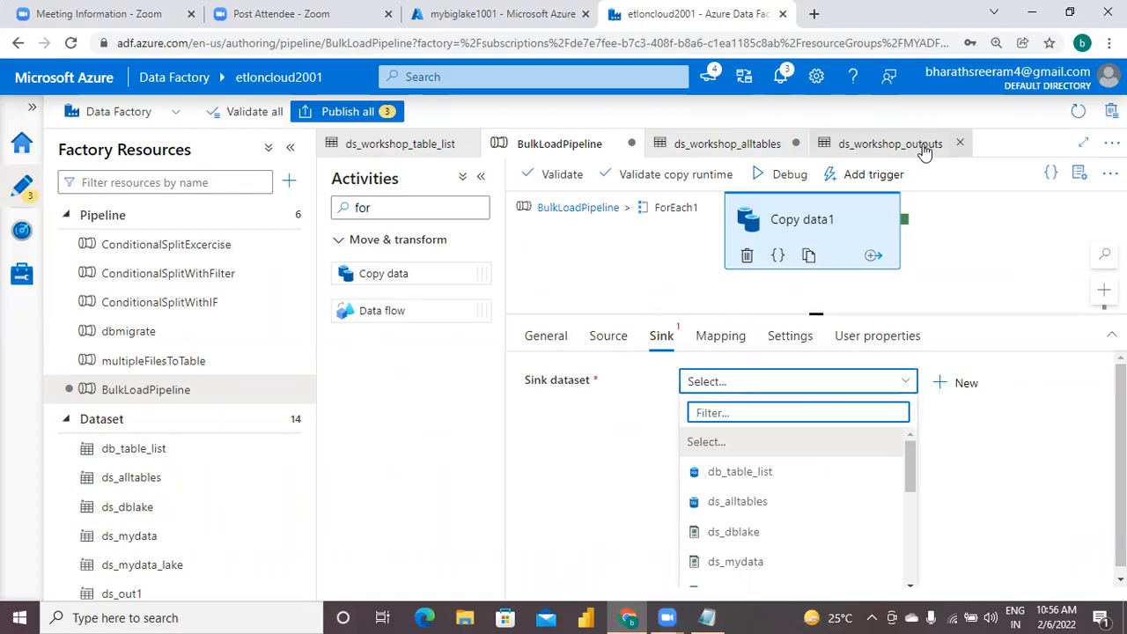
text(ds)
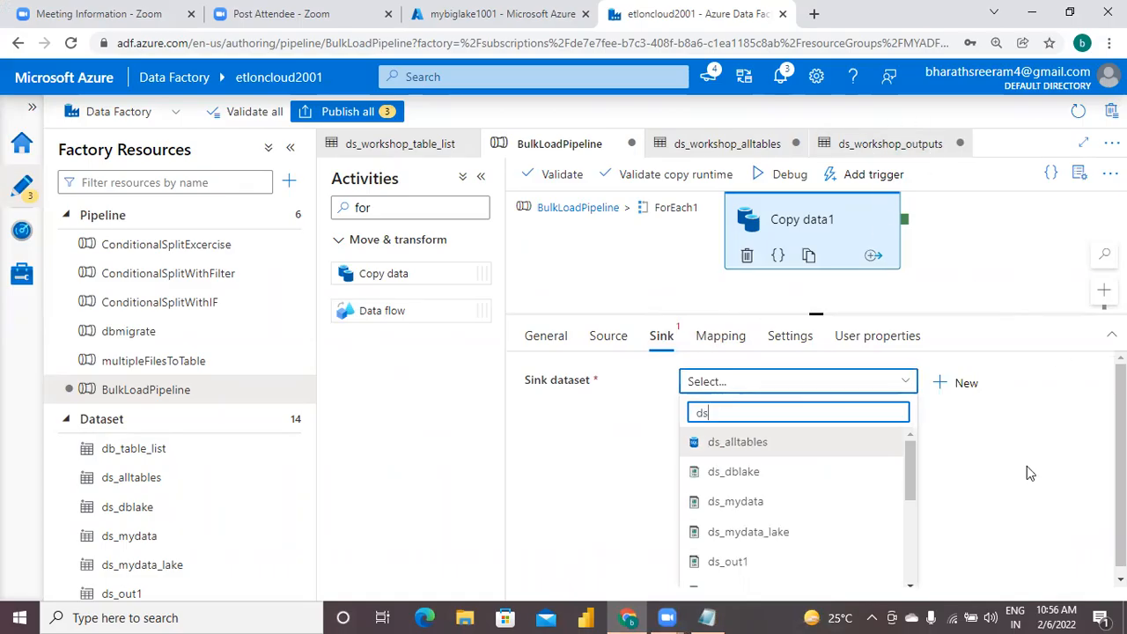
text(_wor)
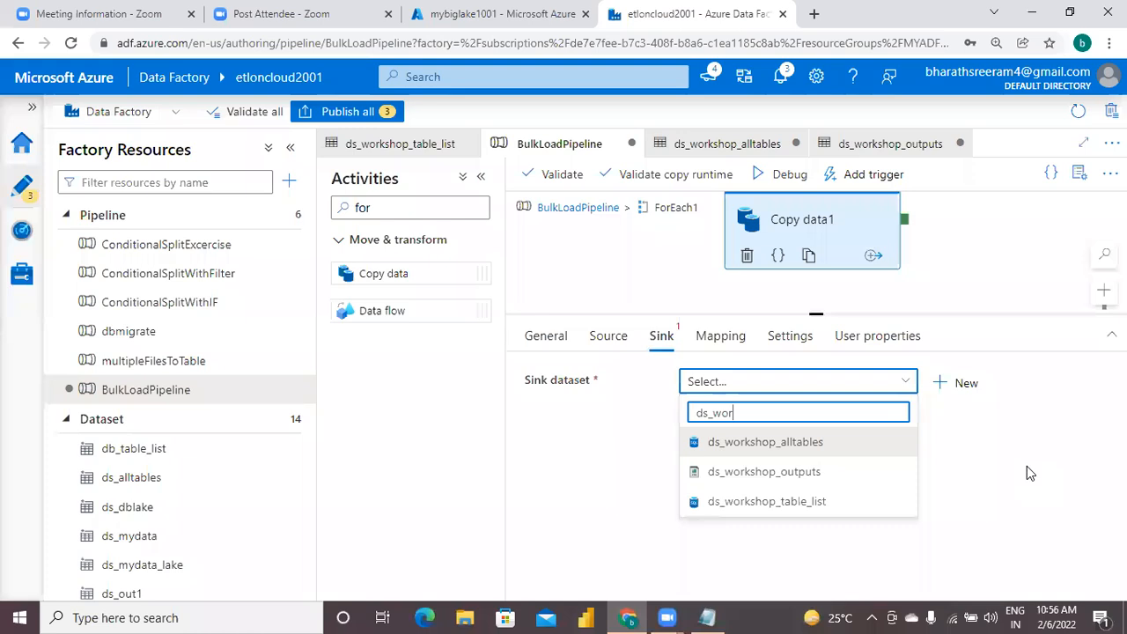
click(737, 471)
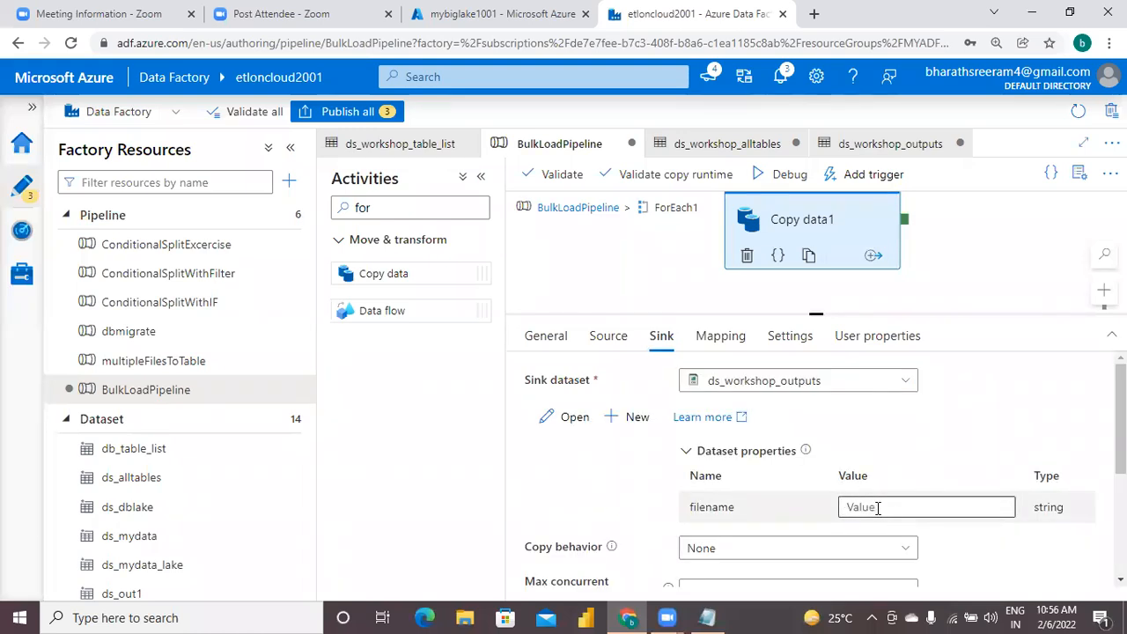
click(878, 508)
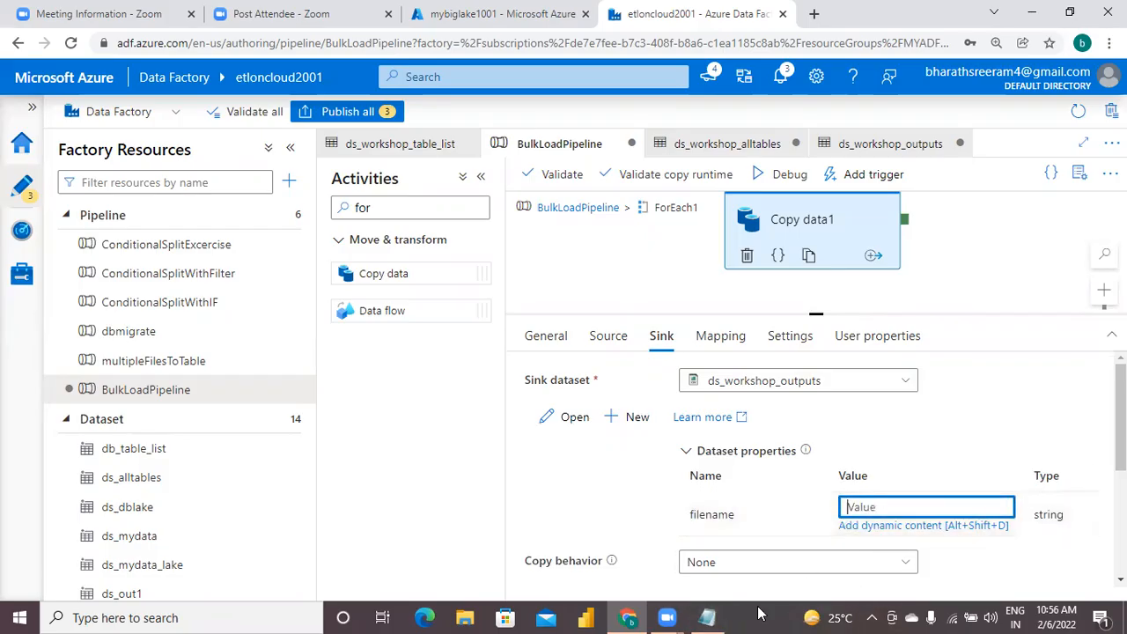
click(709, 617)
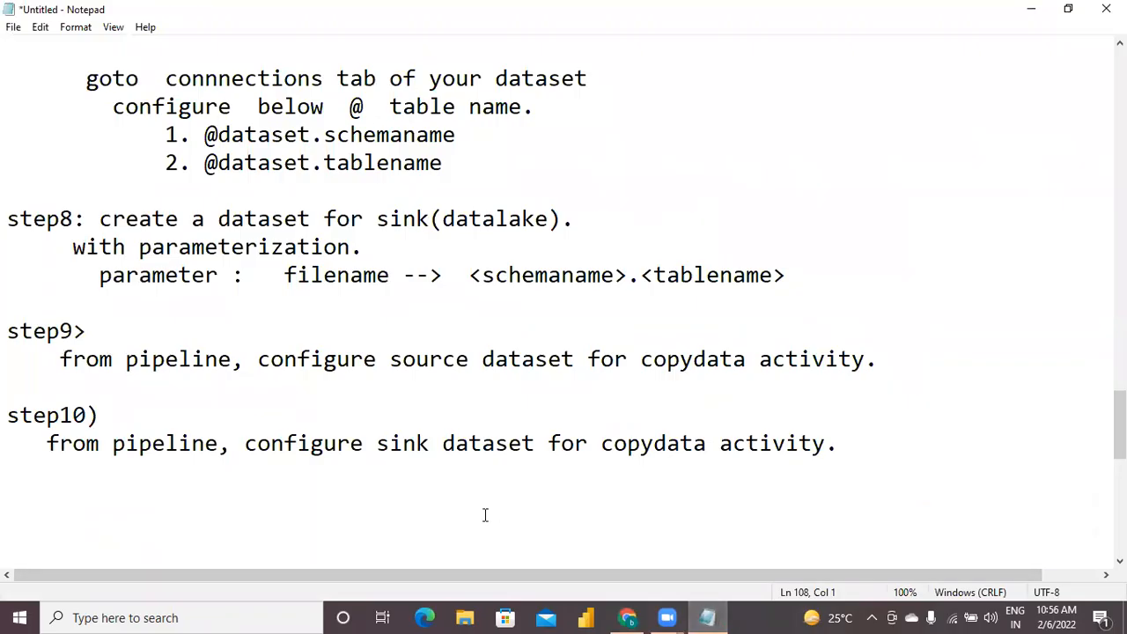
text(dbo.employee)
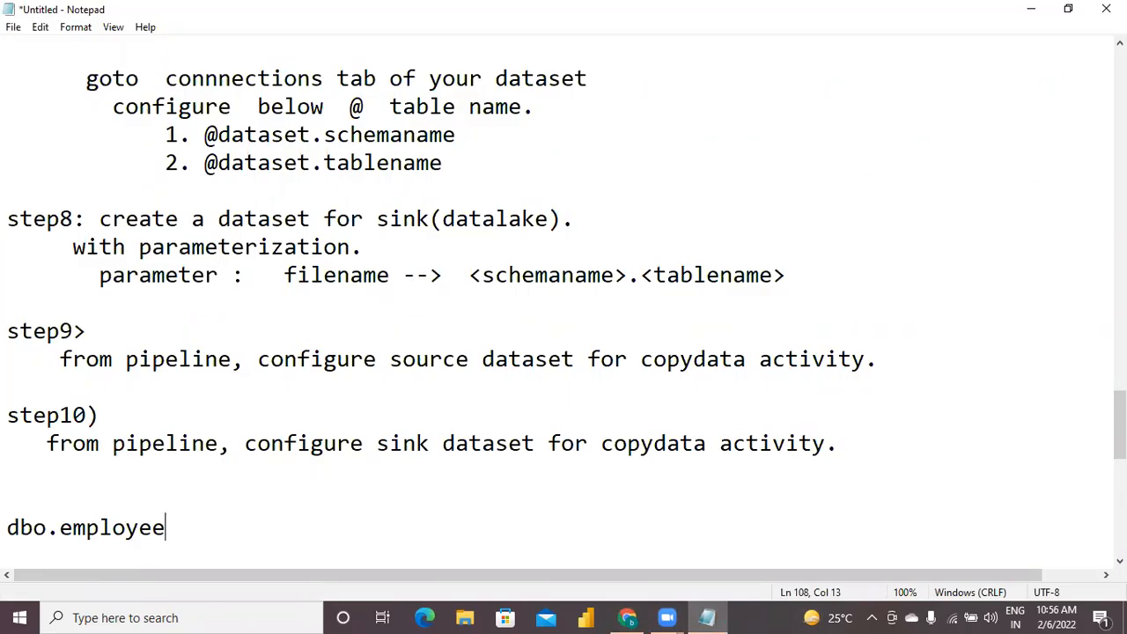
key(shift+Left)
key(shift+Left)
key(shift+Left)
key(shift+Left)
key(shift+Left)
key(shift+Left)
key(shift+Left)
key(shift+Left)
key(shift+Left)
key(shift+Left)
key(shift+Left)
key(shift+Left)
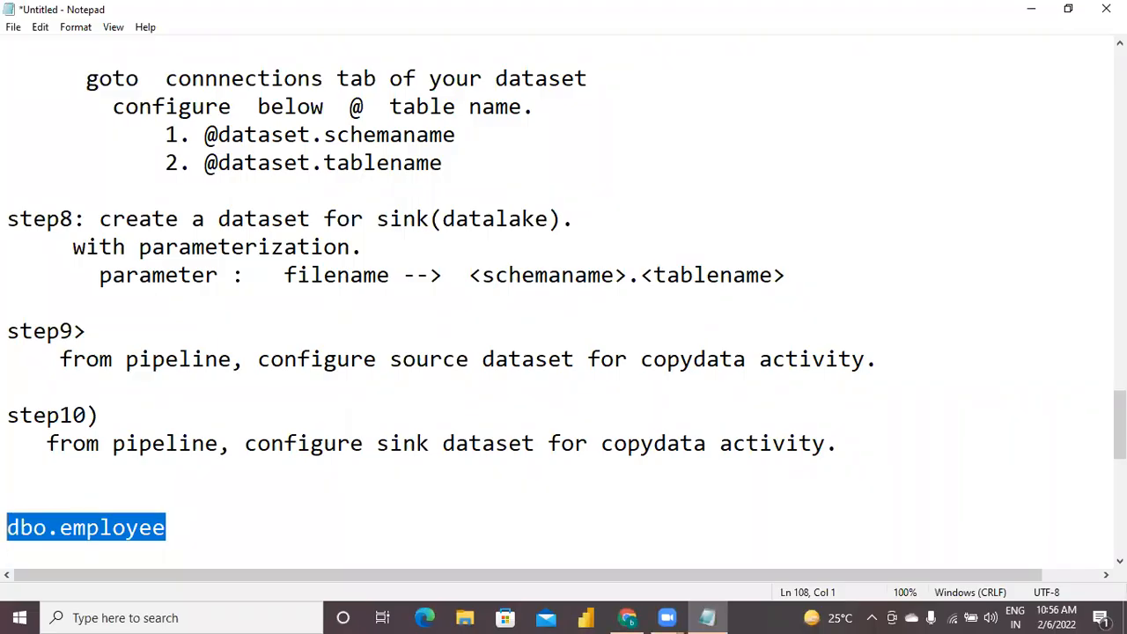
key(BackSpace)
text(@conca)
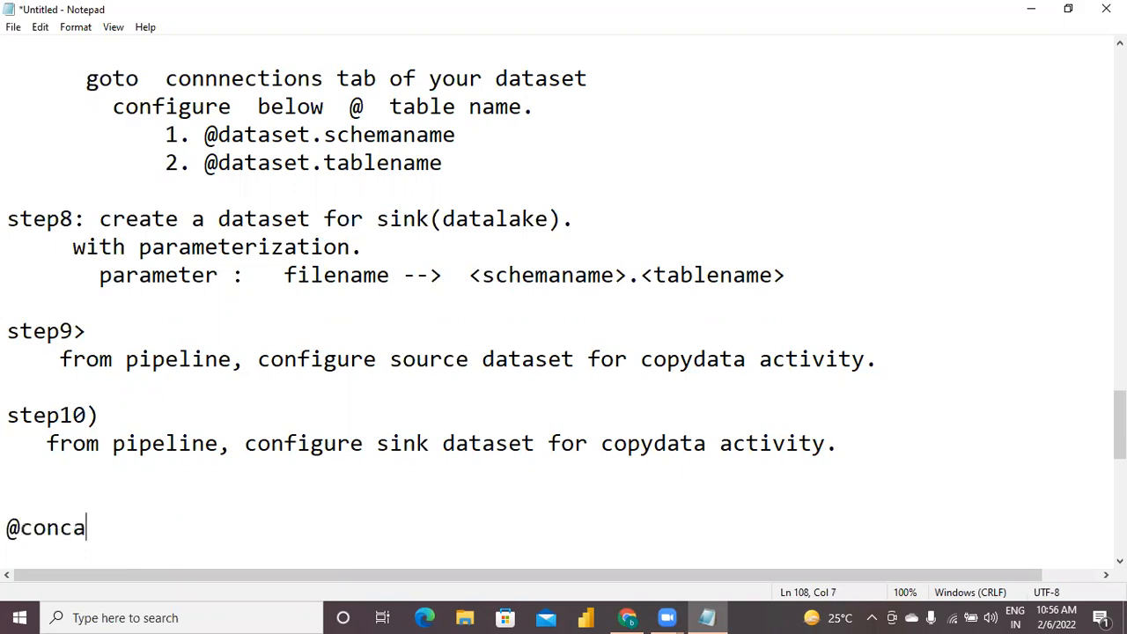
text(t()
key(Return)
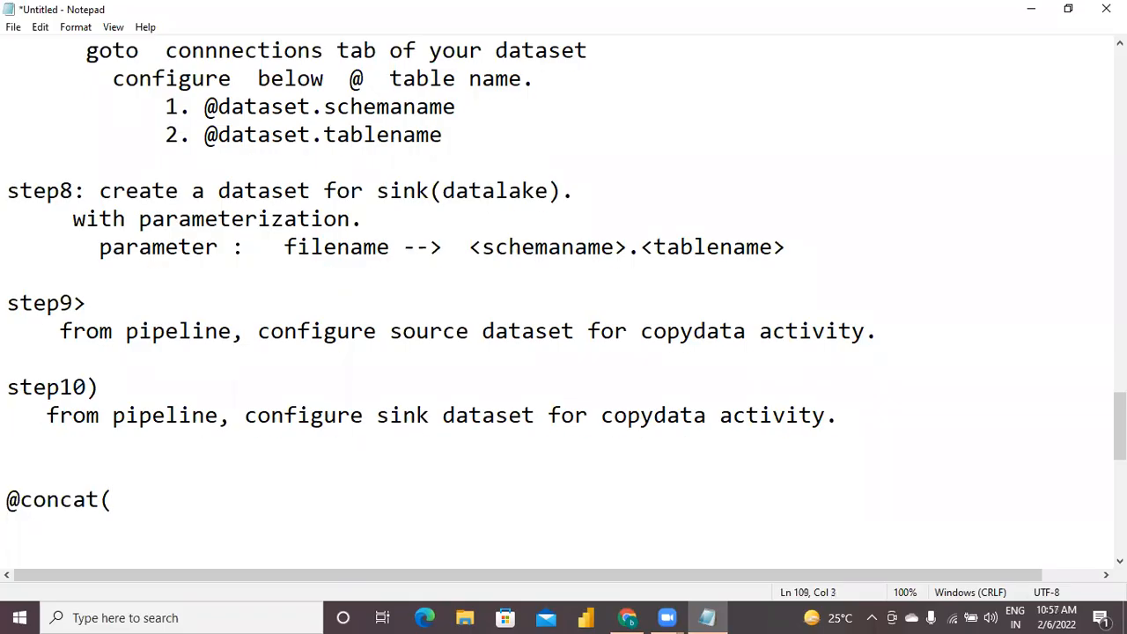
text(item().t)
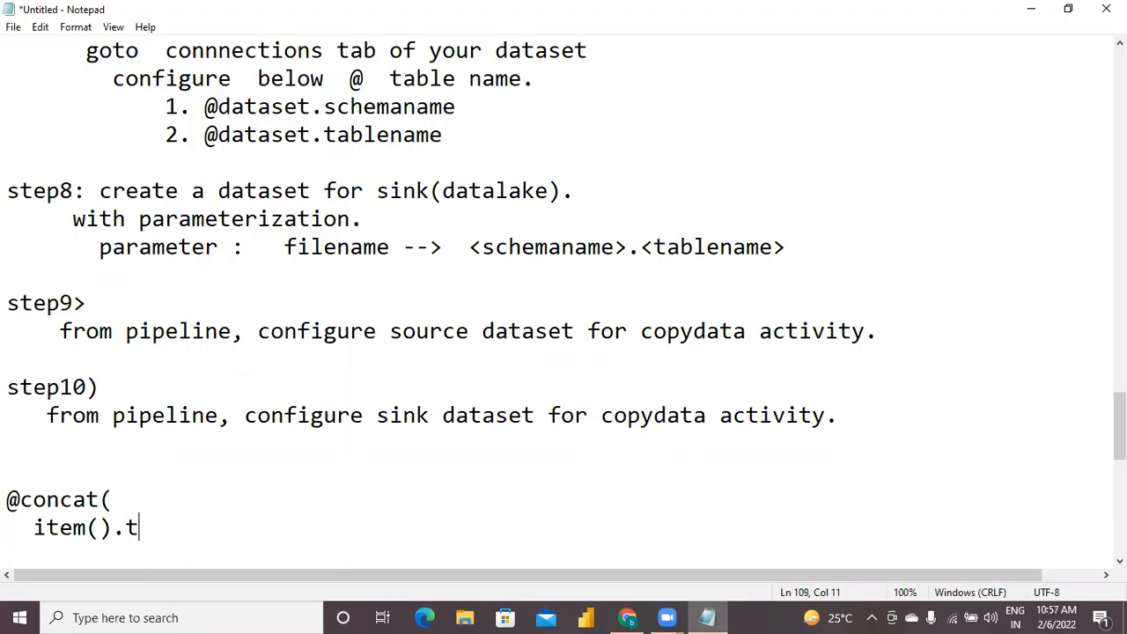
text(able_schema,)
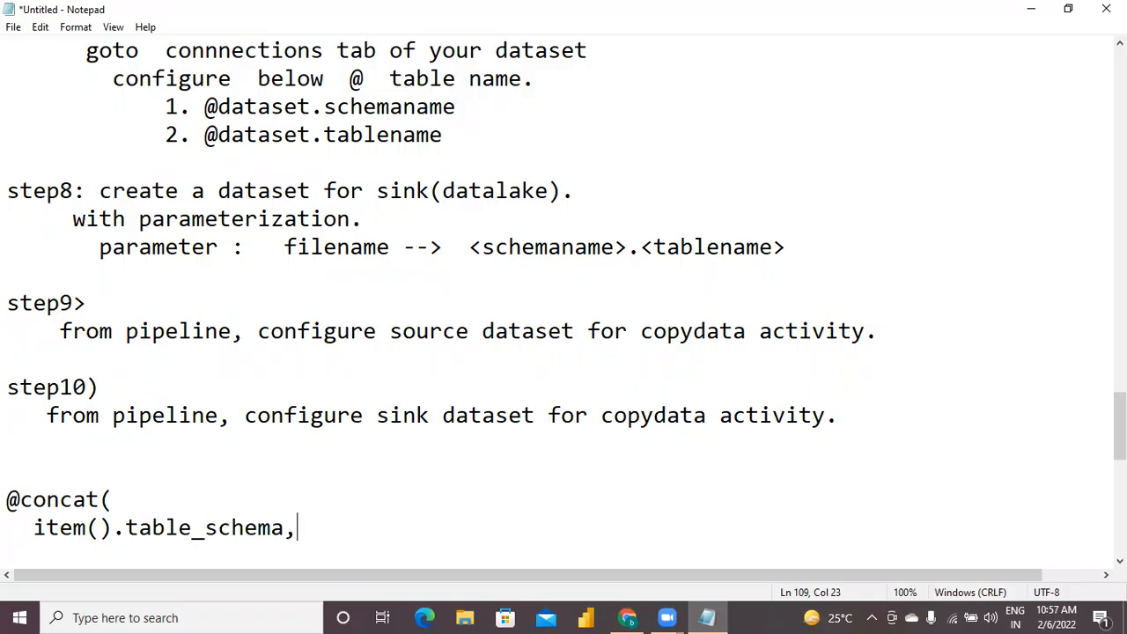
Complete the concat expression with the arguments '.' and item().table_name on separate lines and a closing parenthesis.
key(Return)
text('.' ,)
key(Return)
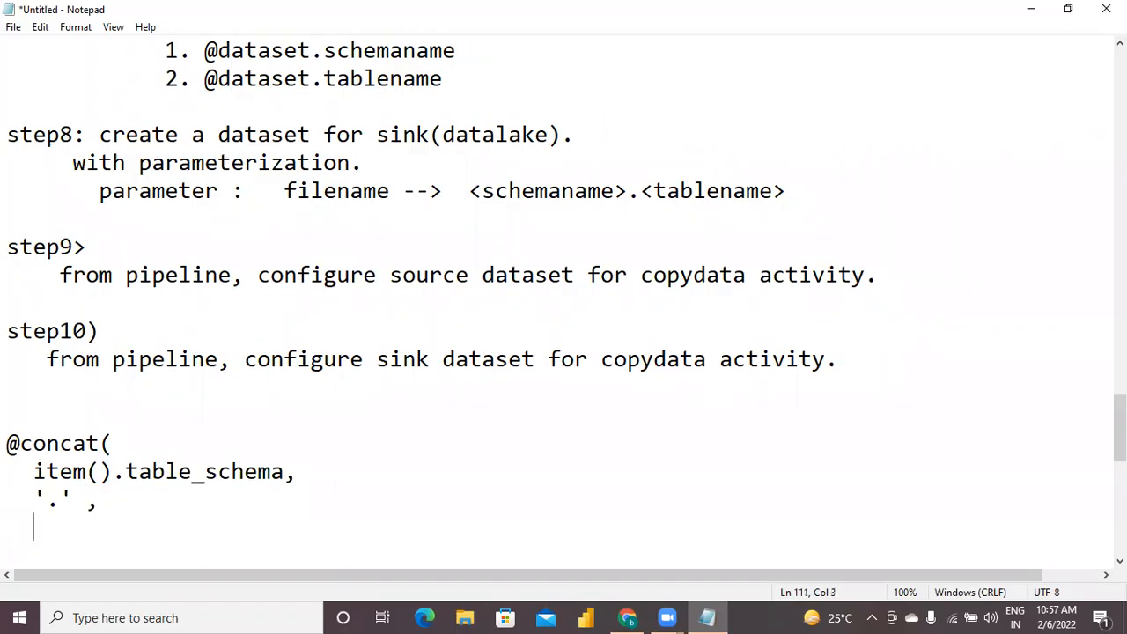
text(item().table_name)
key(Return)
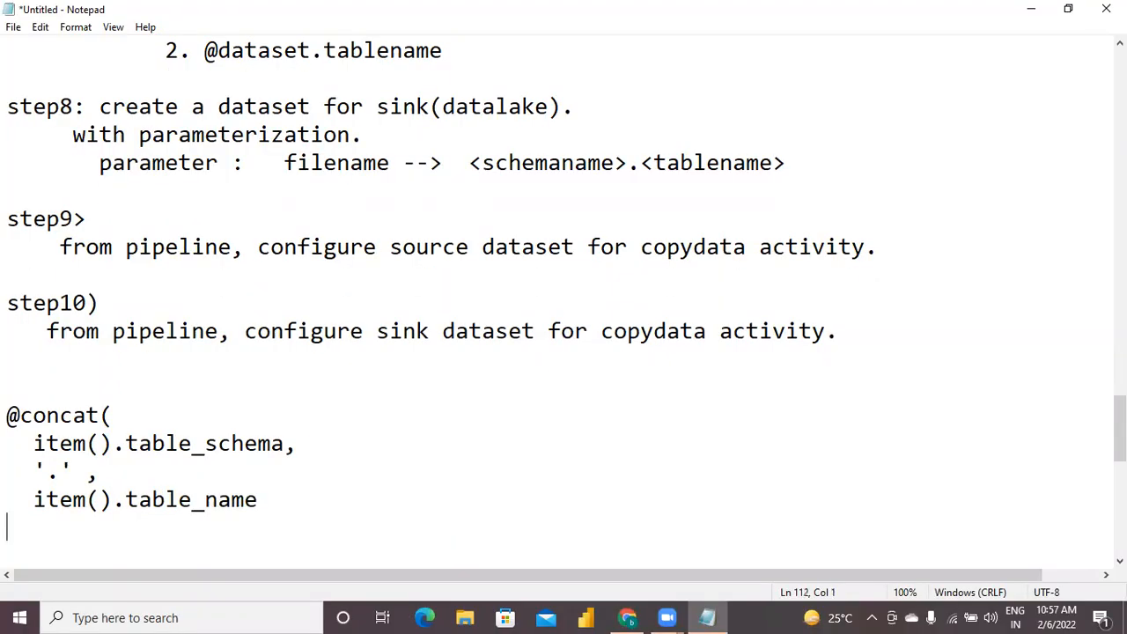
text())
Copy the concat expression from Notepad into the sink dataset's filename property in Data Factory as dynamic content, without the blank first line.
key(shift+Up)
key(shift+Up)
key(shift+Up)
key(shift+Up)
key(shift+Up)
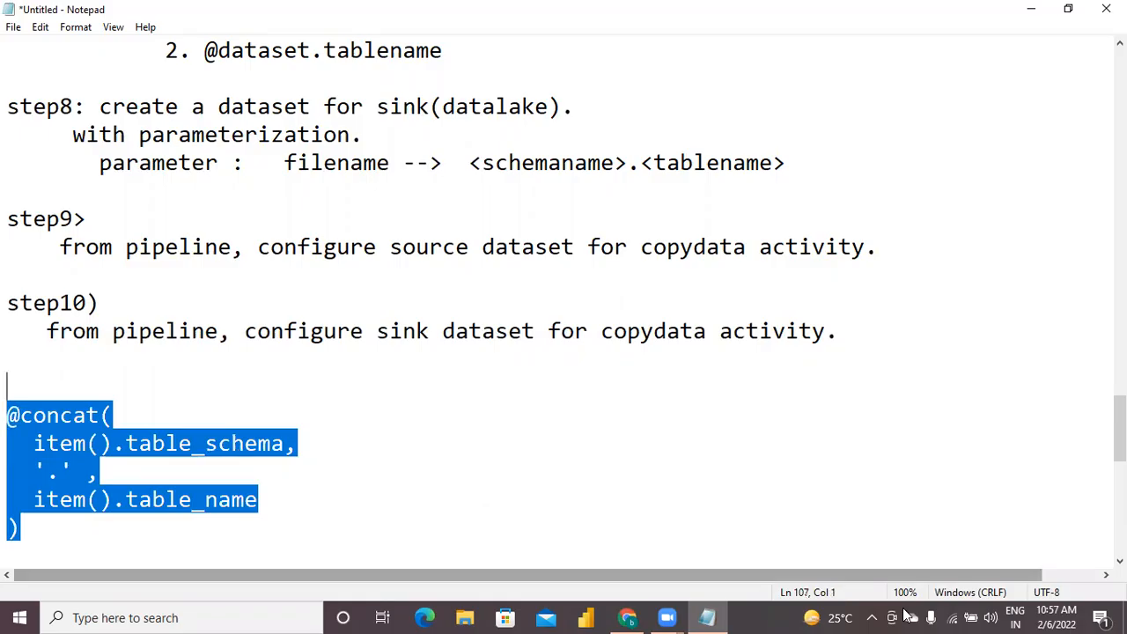
click(631, 617)
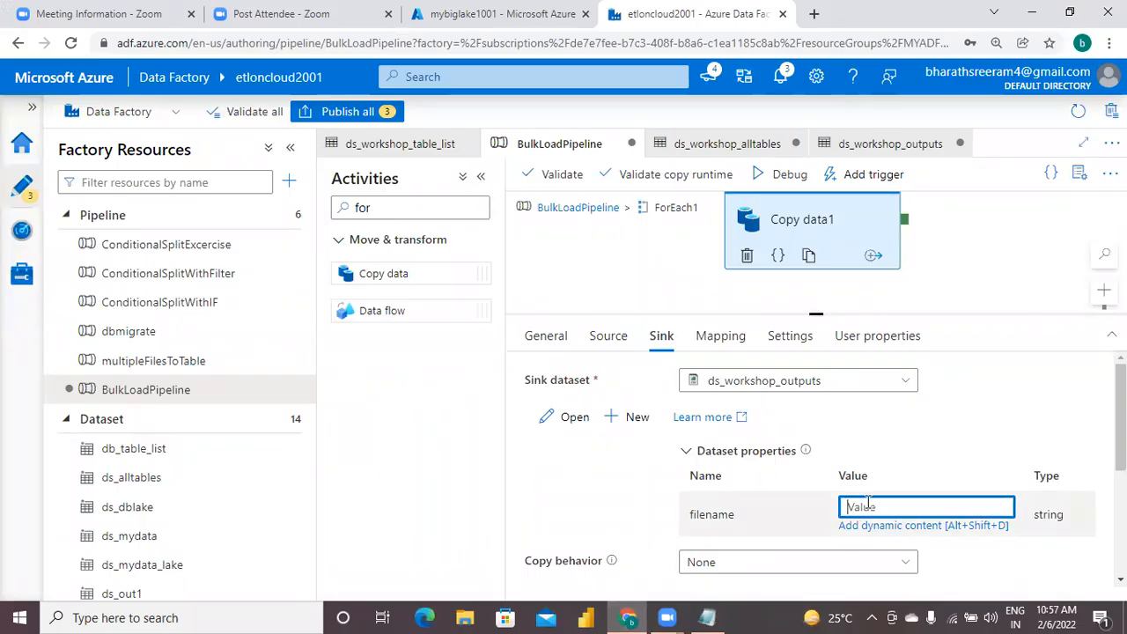
click(886, 525)
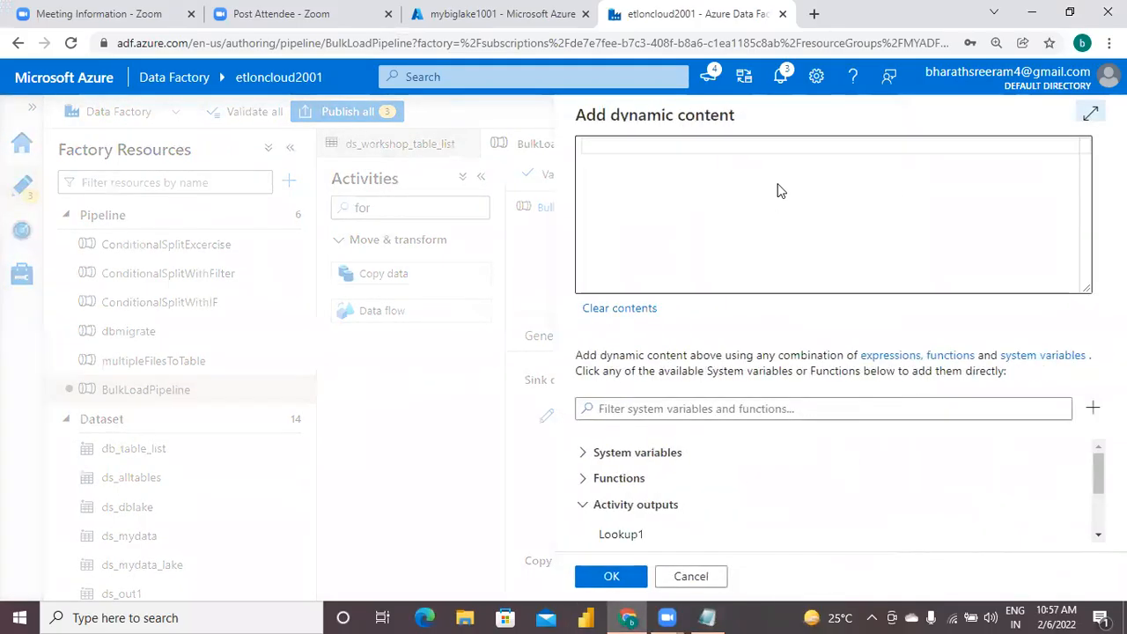
text(@concat(   item().table_schema,   '.',   item().table_name ))
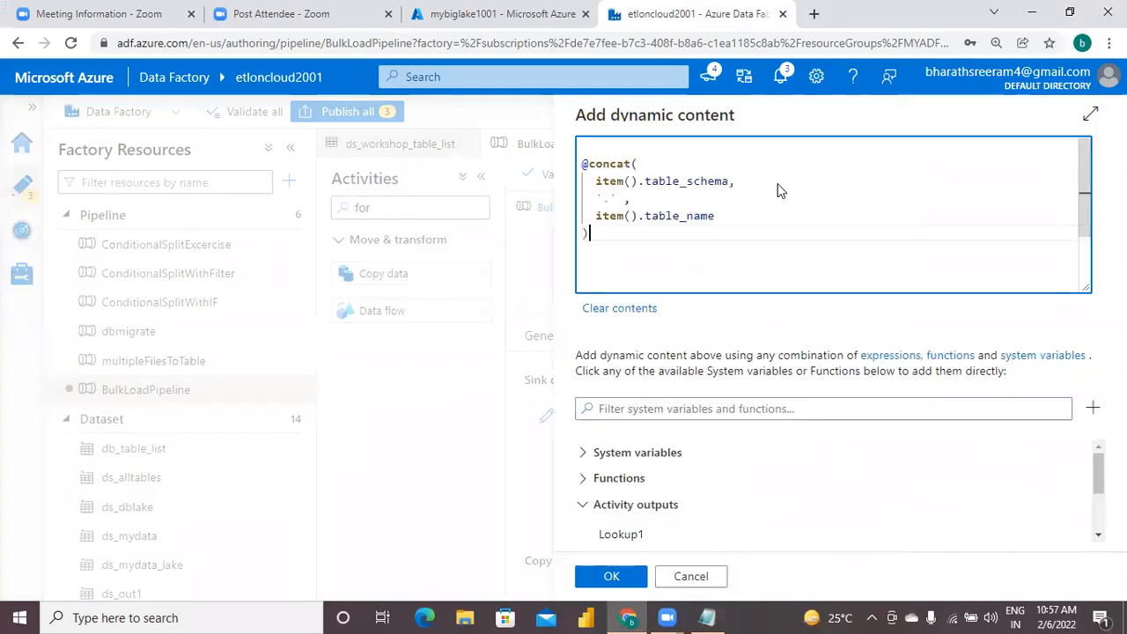
click(590, 146)
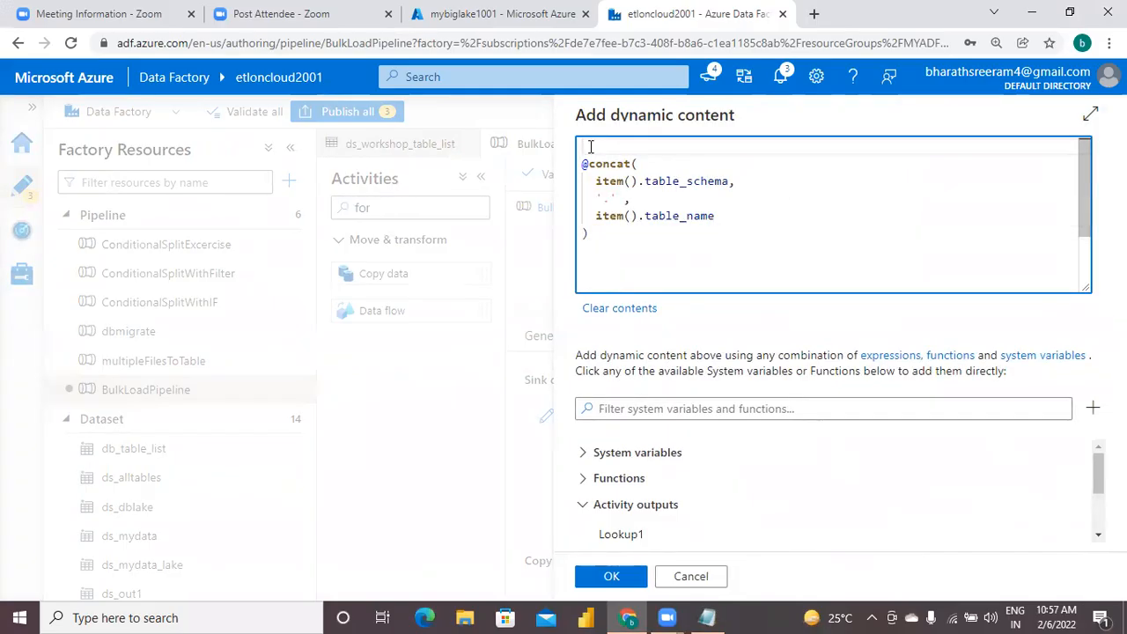
key(Delete)
click(633, 243)
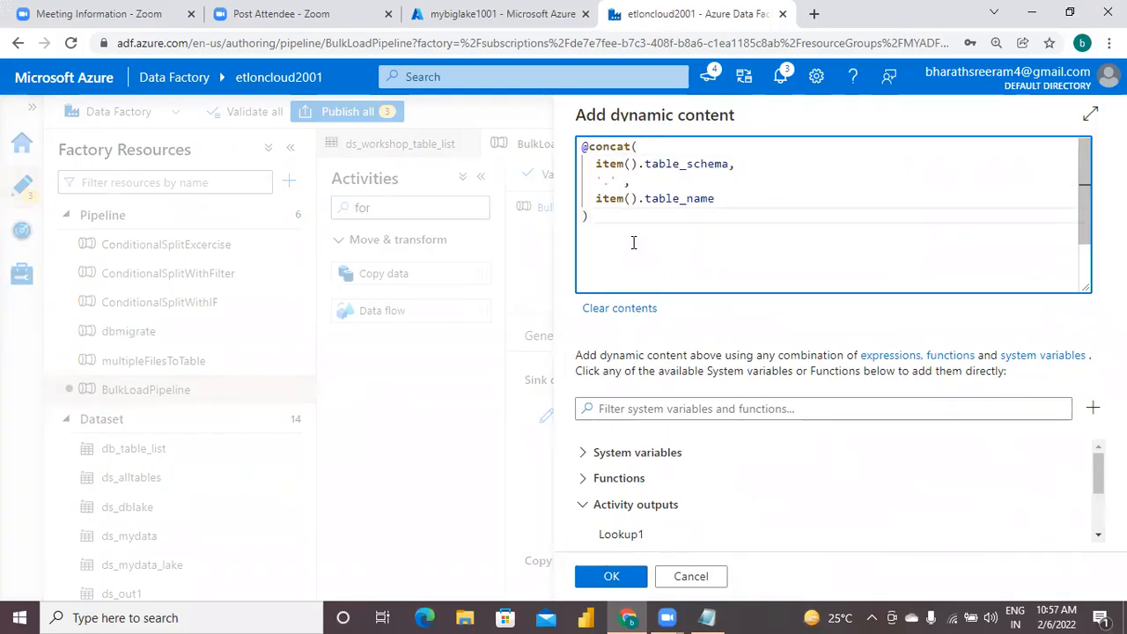
click(611, 577)
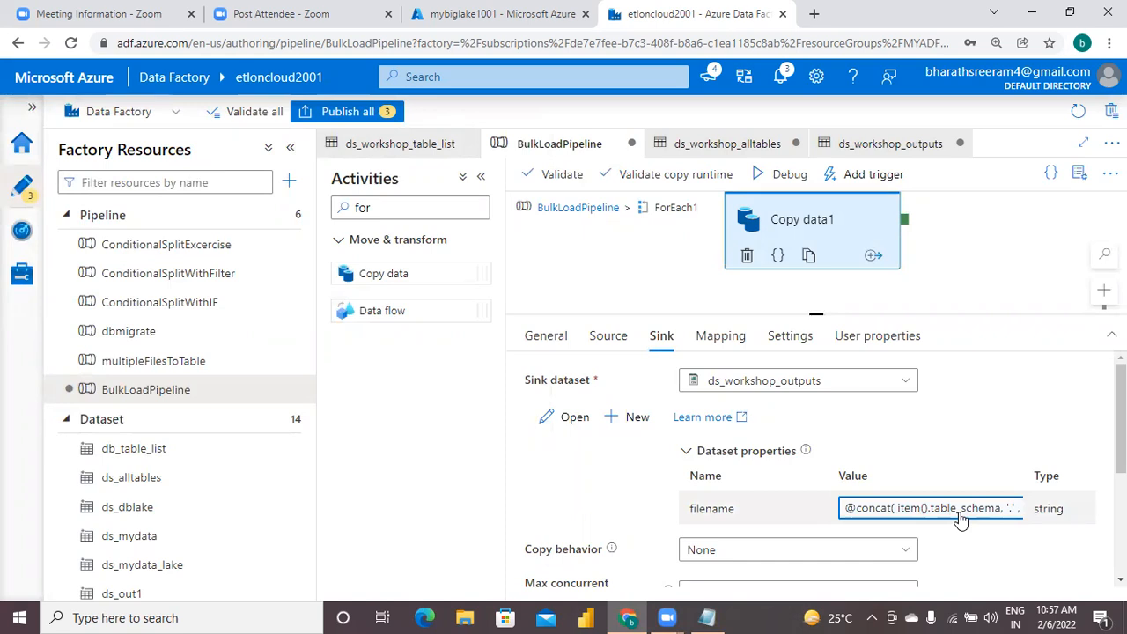
In the Notepad notes, add the line "step11) publish the pipeline." below the concat expression, leaving a blank line between them.
click(710, 616)
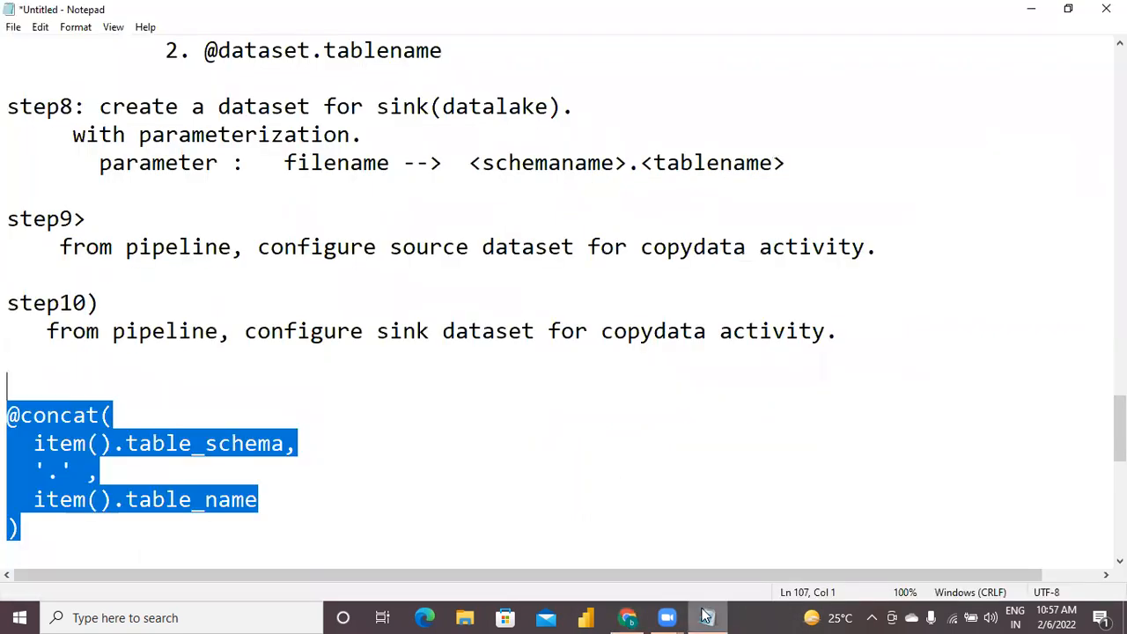
click(318, 528)
key(Return)
key(Return)
text(step11)
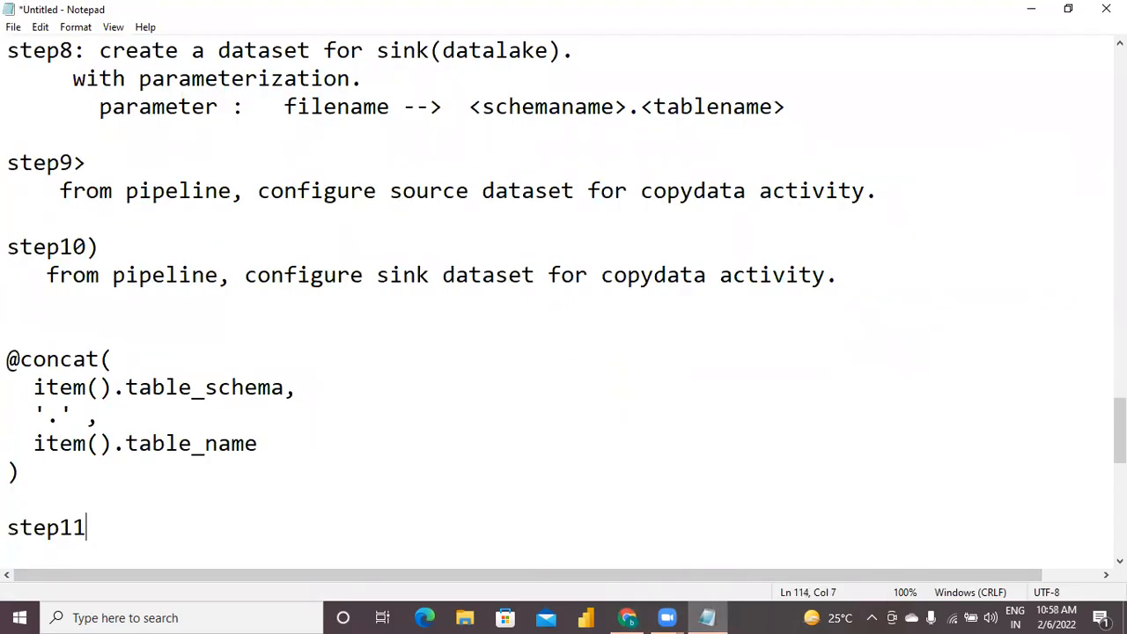
text() publi)
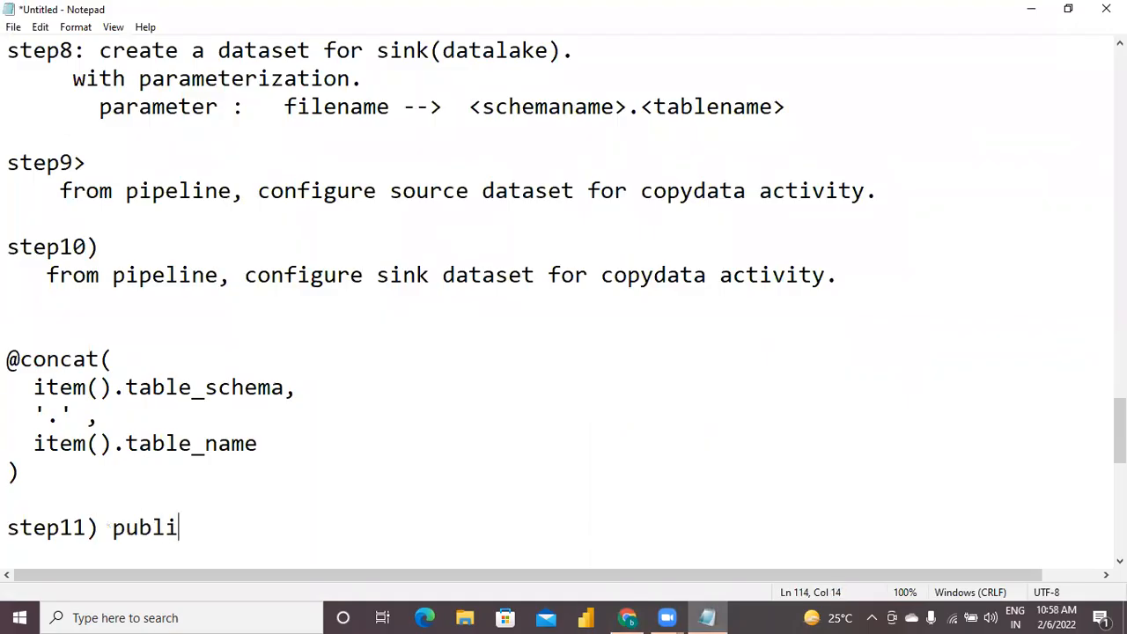
text(sh the pip)
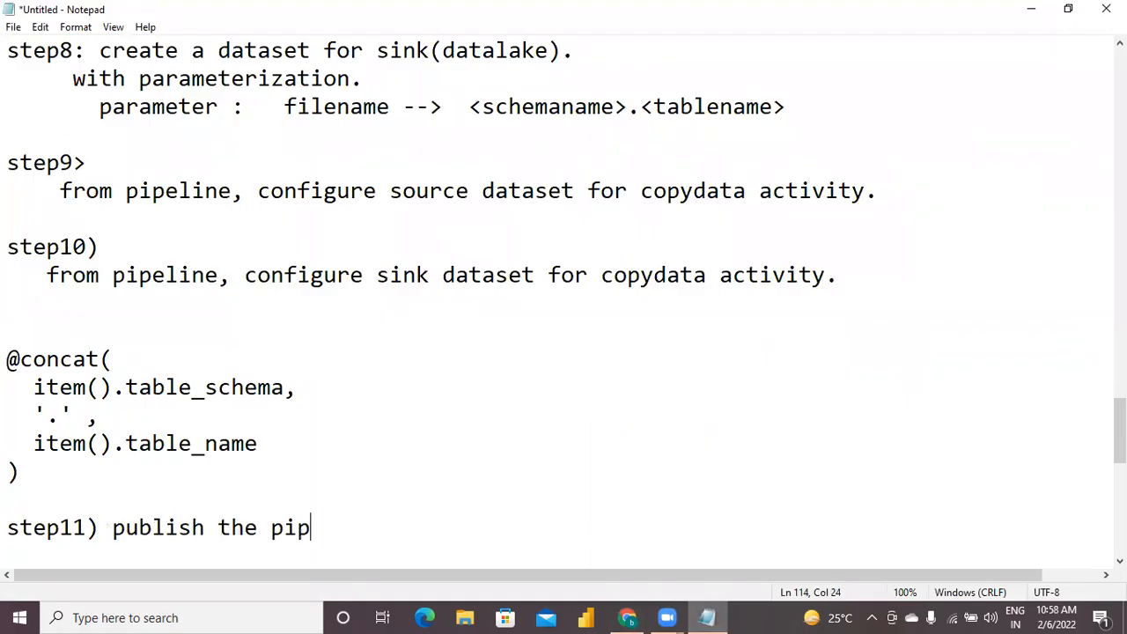
text(eline.)
key(Return)
Add the line "step12) execute the pipeline." under the step11 note, followed by a blank line.
text(st)
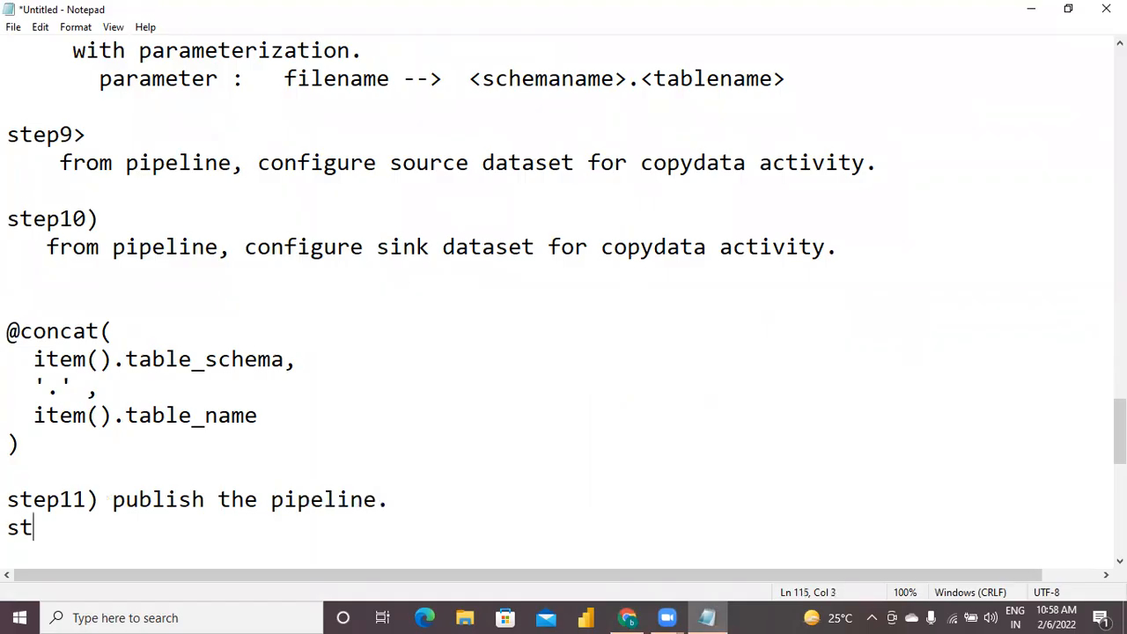
text(ep12) e)
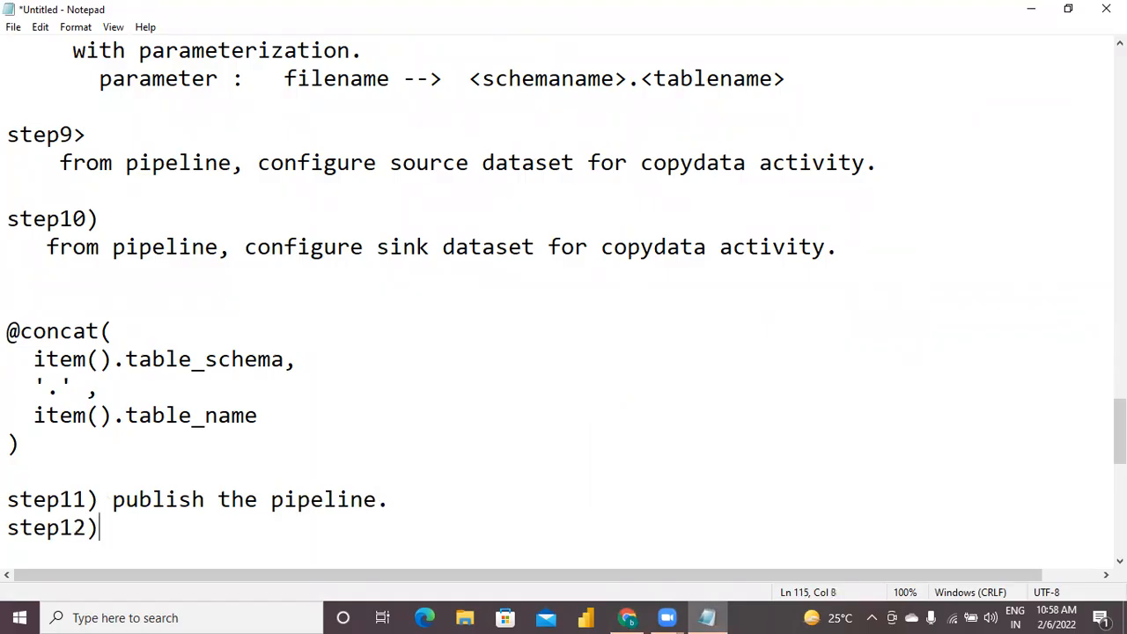
text(xecute)
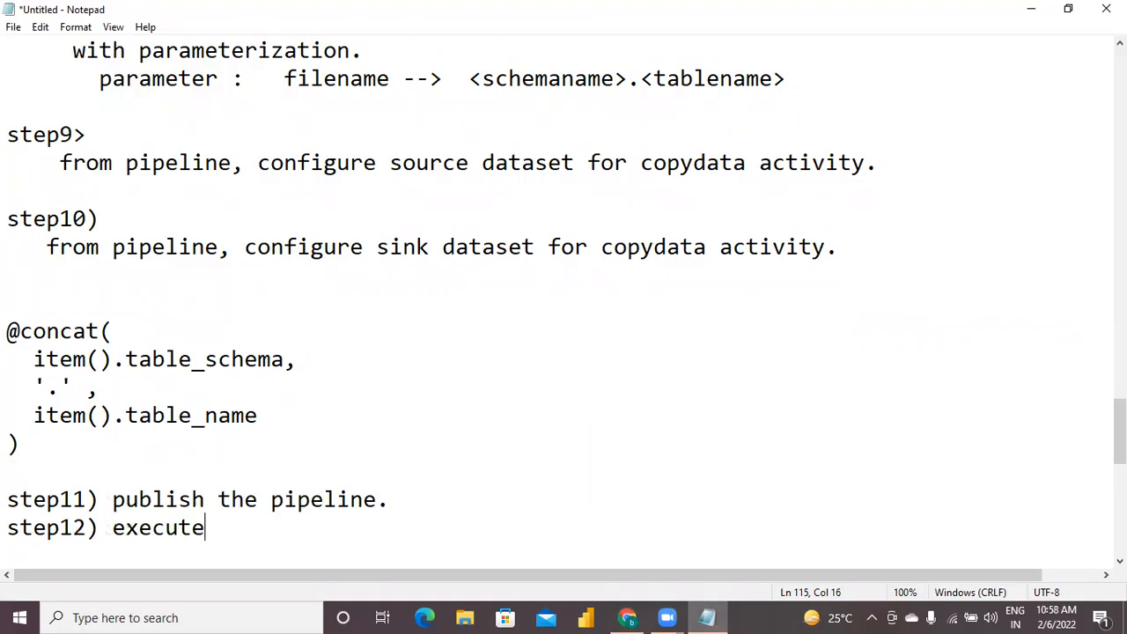
text( the pi)
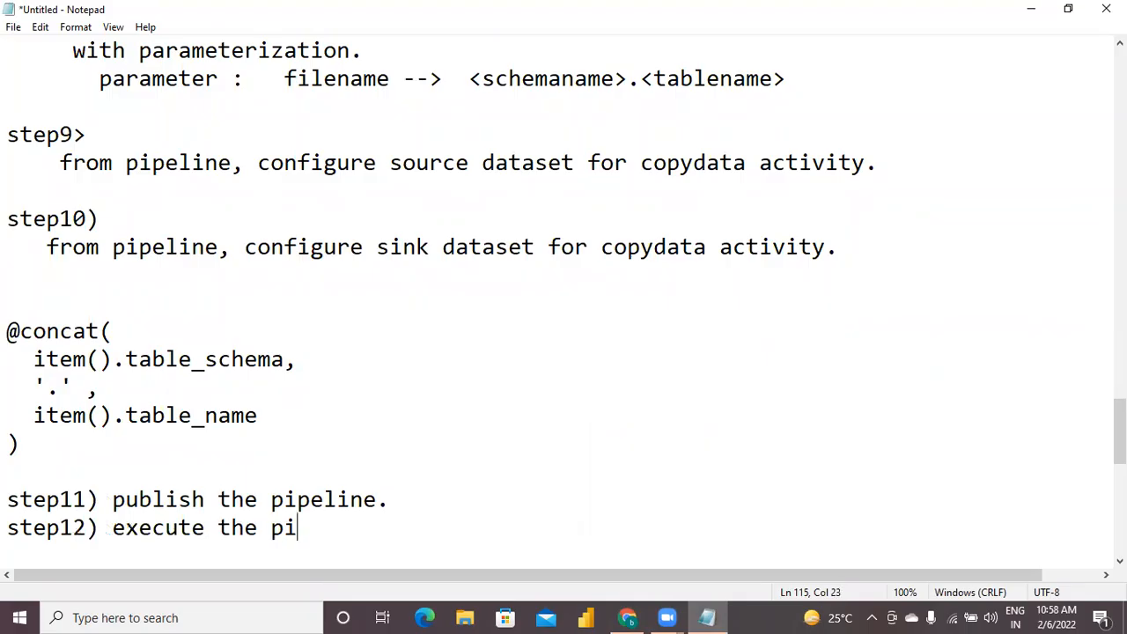
text(peline.)
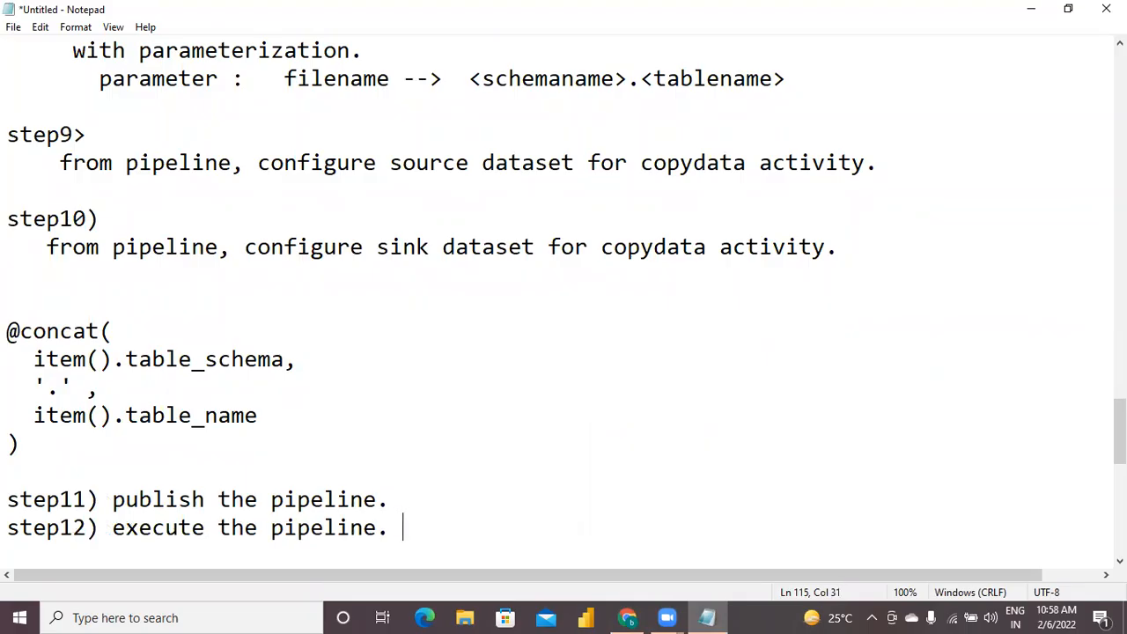
key(Return)
key(Return)
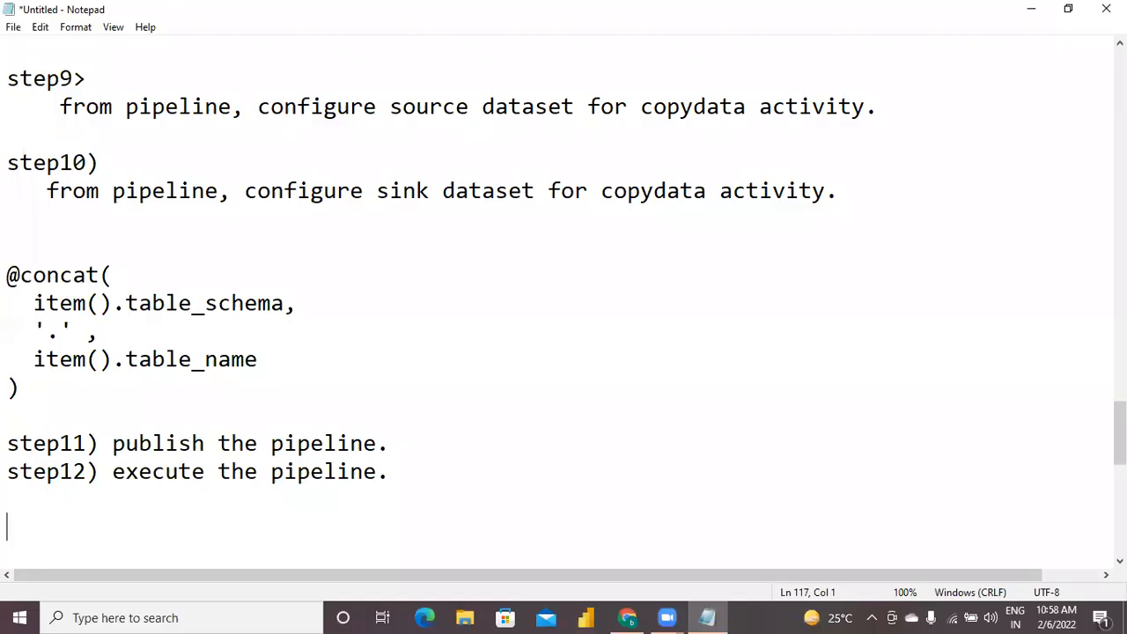
In Data Factory, publish all pending changes to BulkLoadPipeline, ds_workshop_alltables and ds_workshop_outputs.
click(628, 616)
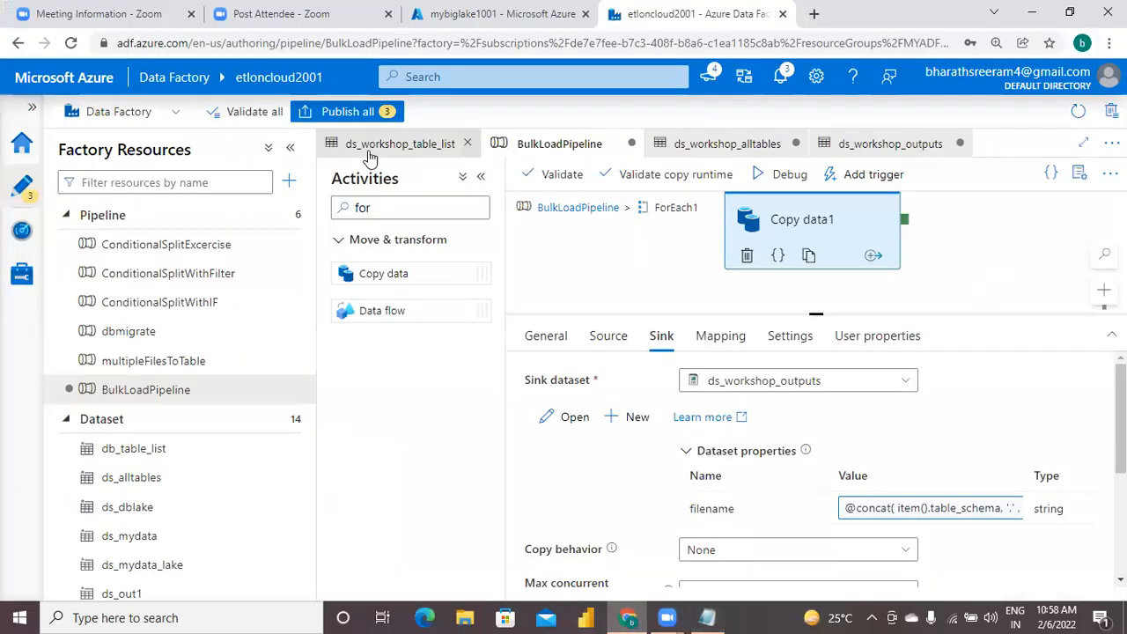
click(352, 115)
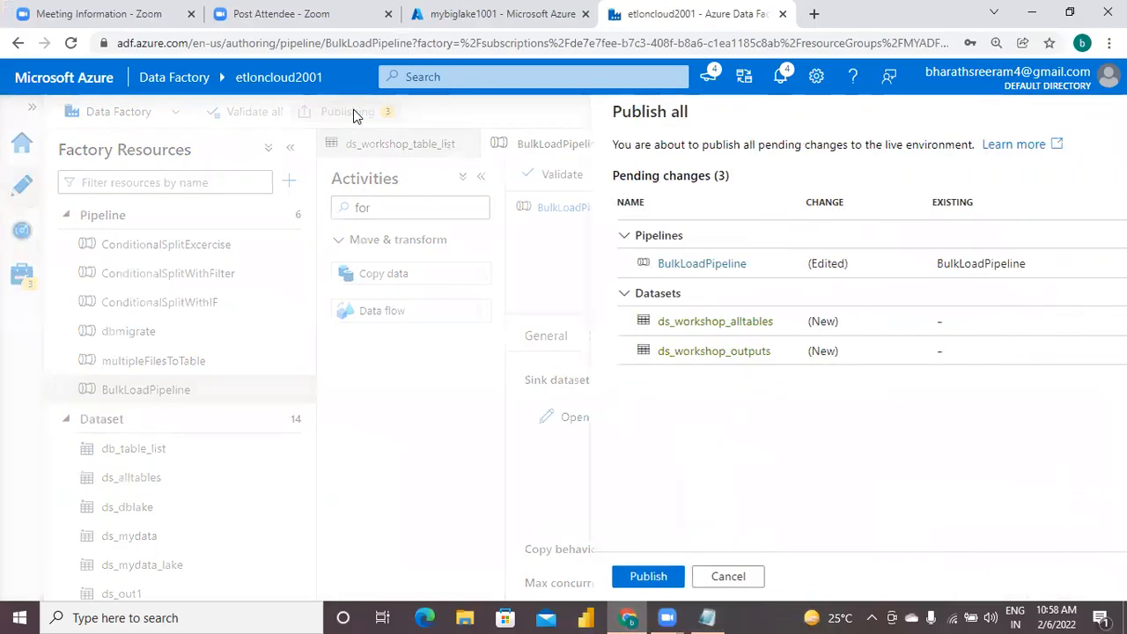
click(611, 577)
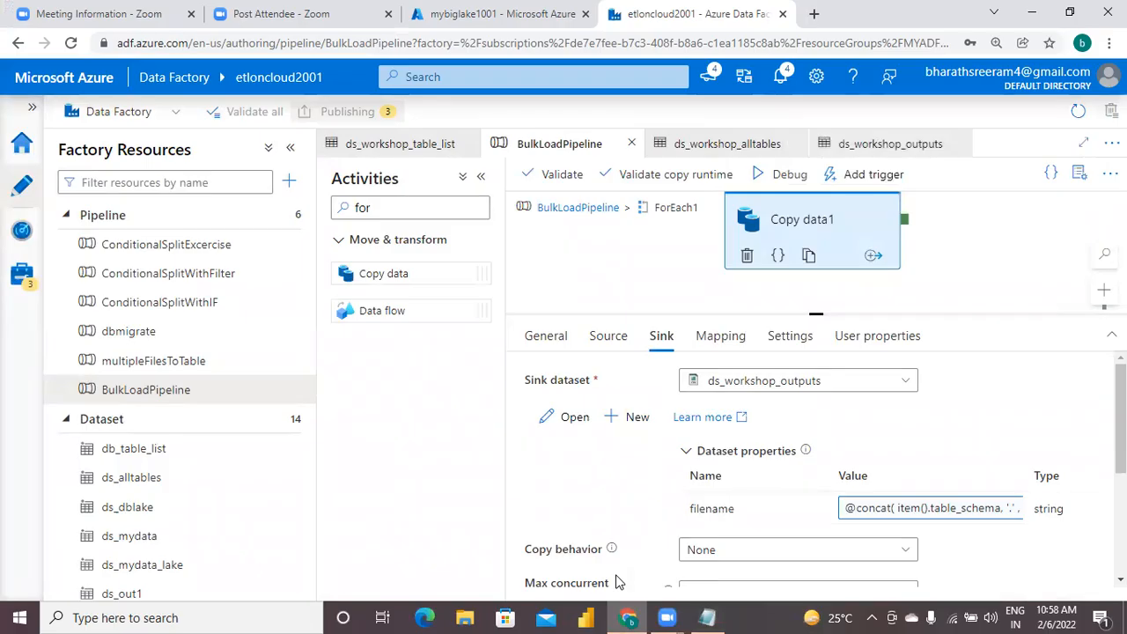
click(1019, 257)
click(817, 254)
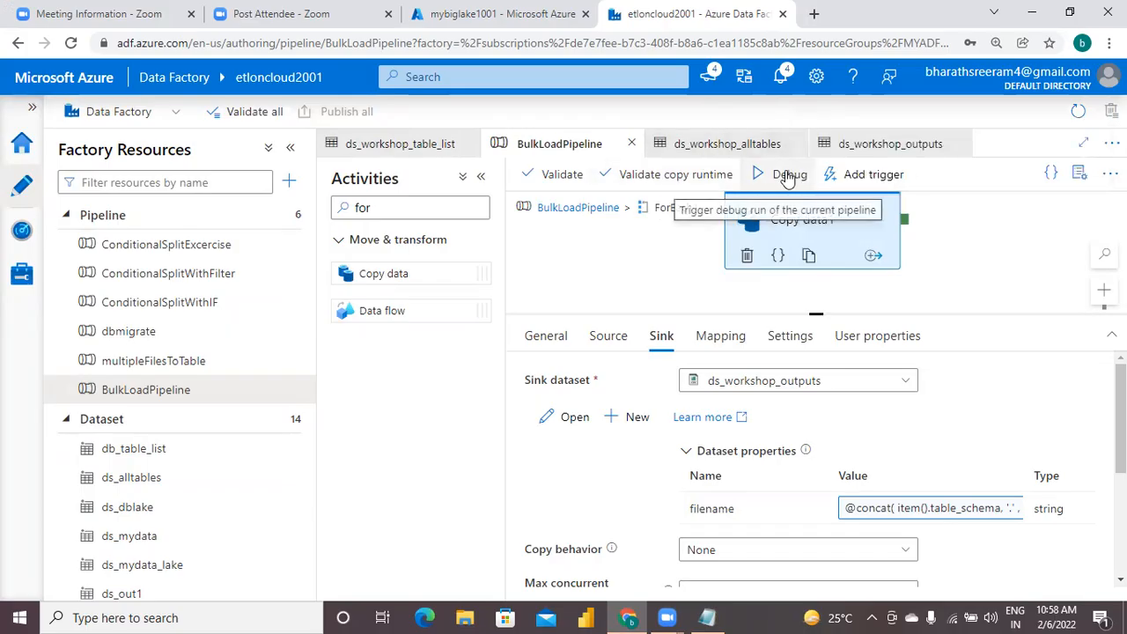
Run BulkLoadPipeline in debug mode and enlarge the output pane to follow its activity runs.
click(783, 177)
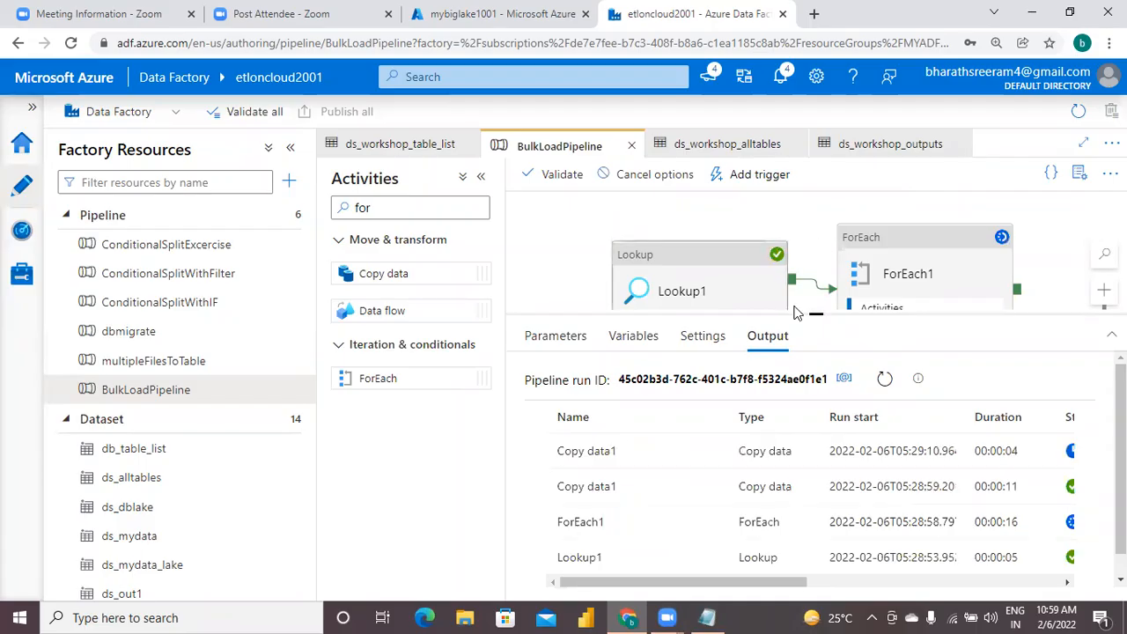
drag(816, 312, 811, 242)
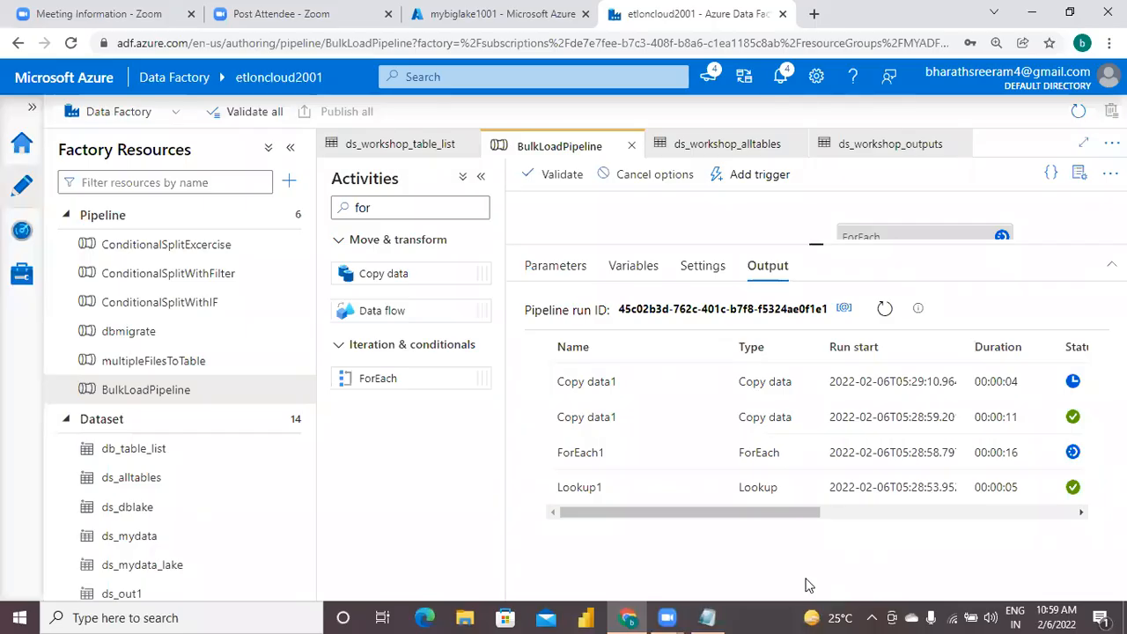
mouse_move(631, 498)
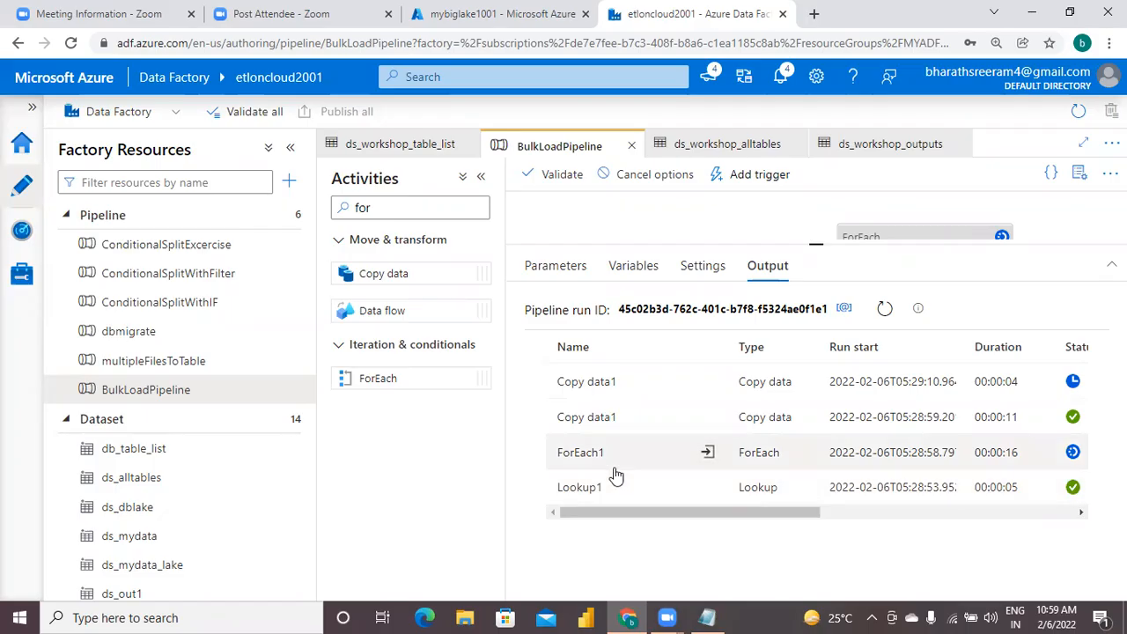
mouse_move(592, 431)
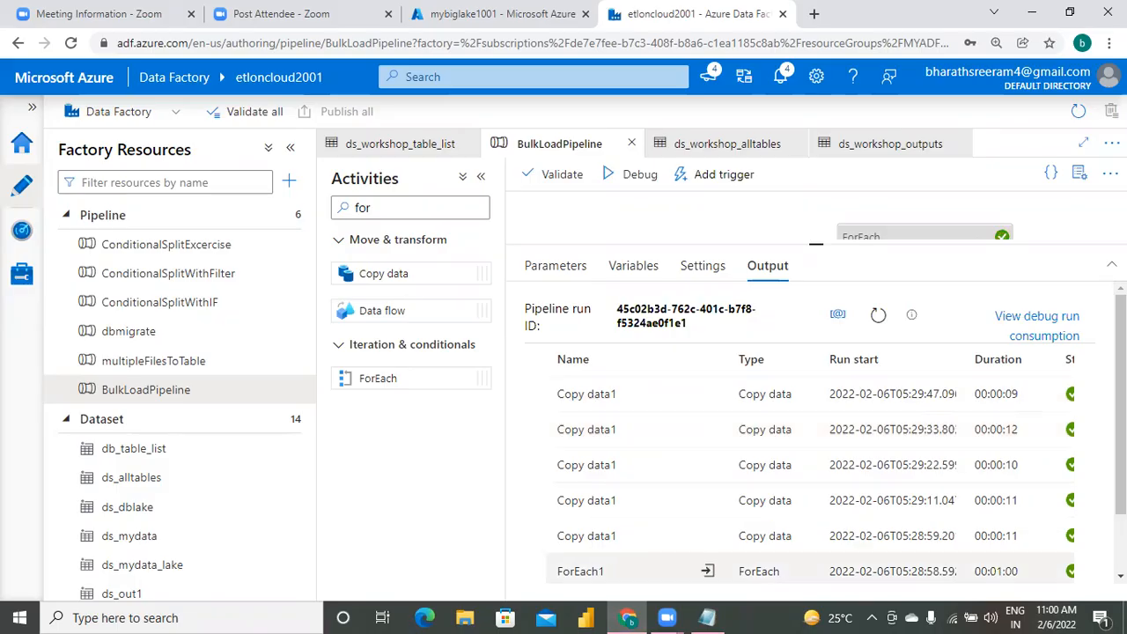
Review the completed activity runs and open the workshopoutputs container in the mybiglake1001 storage account to check the generated files.
scroll(818, 352, down, 2)
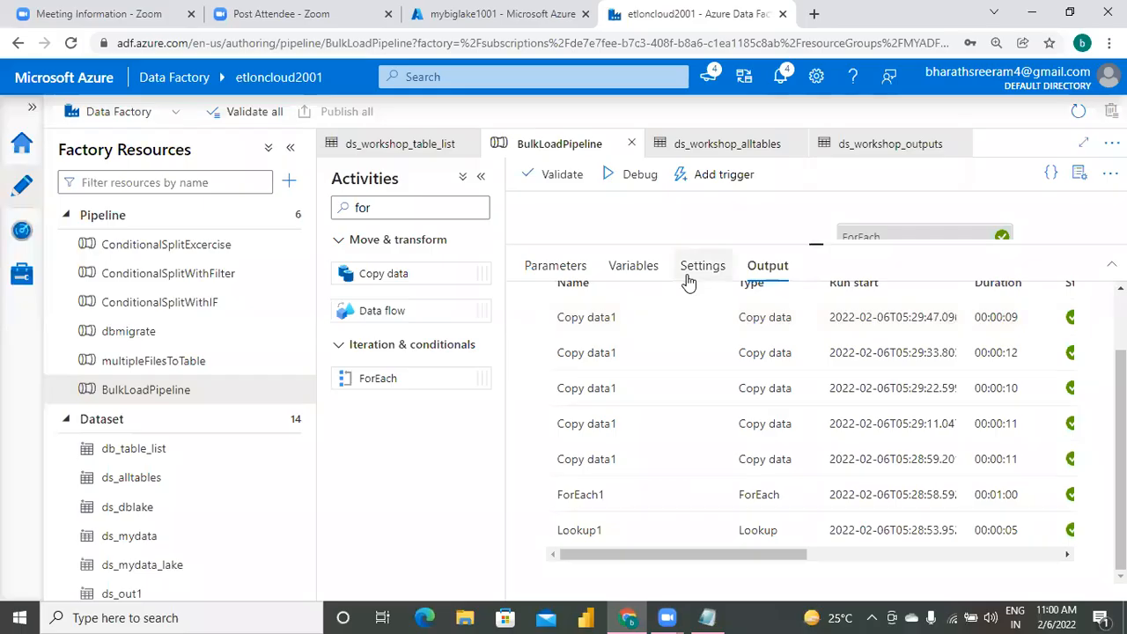
click(468, 27)
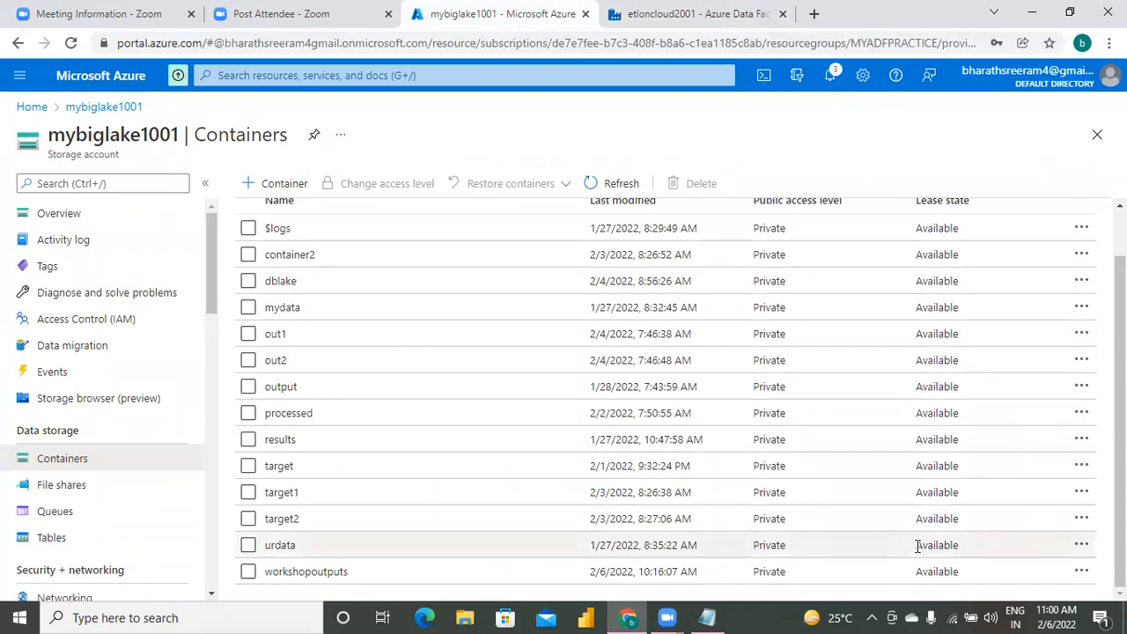
click(327, 574)
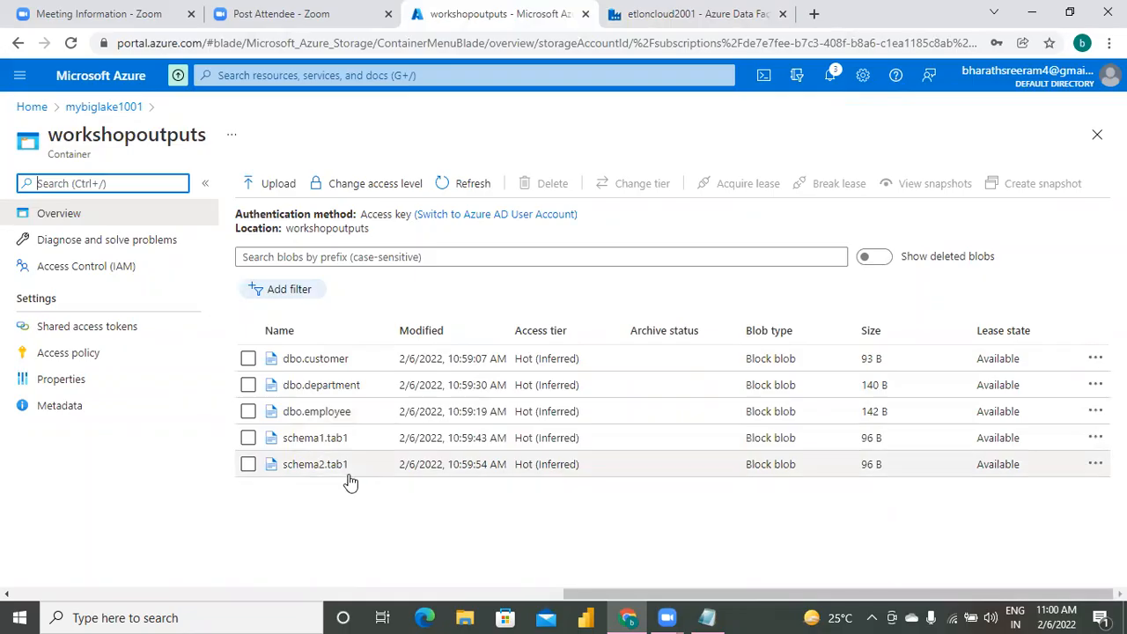
In the Notepad notes, add a dashed separator line below step12, followed by "elt", a blank line and "el".
click(709, 616)
text(-----------------------------)
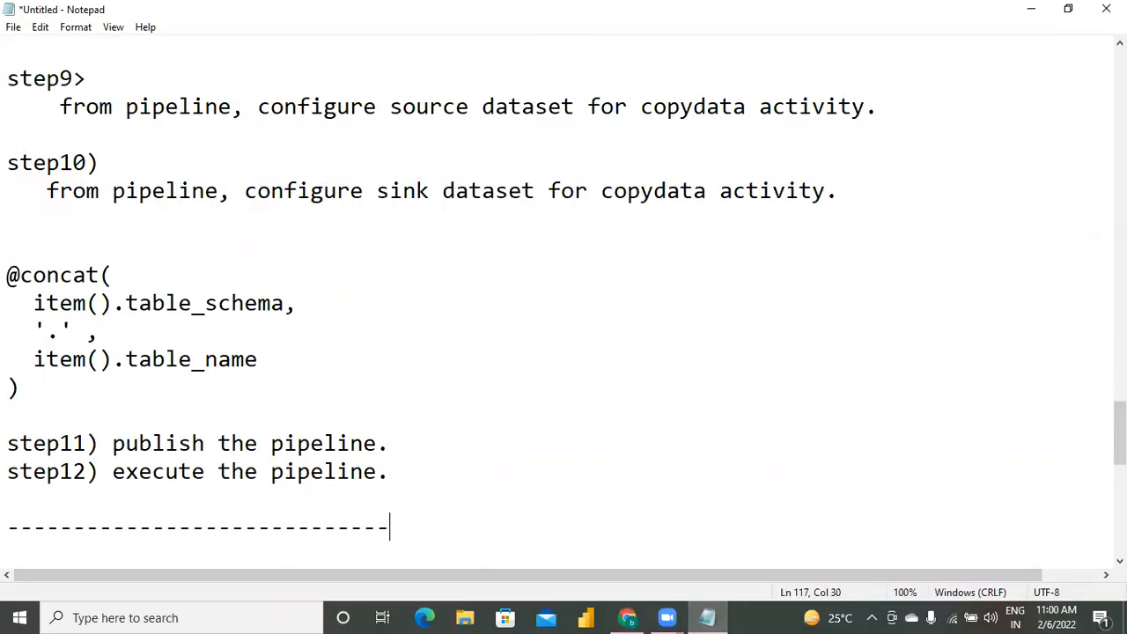
key(Return)
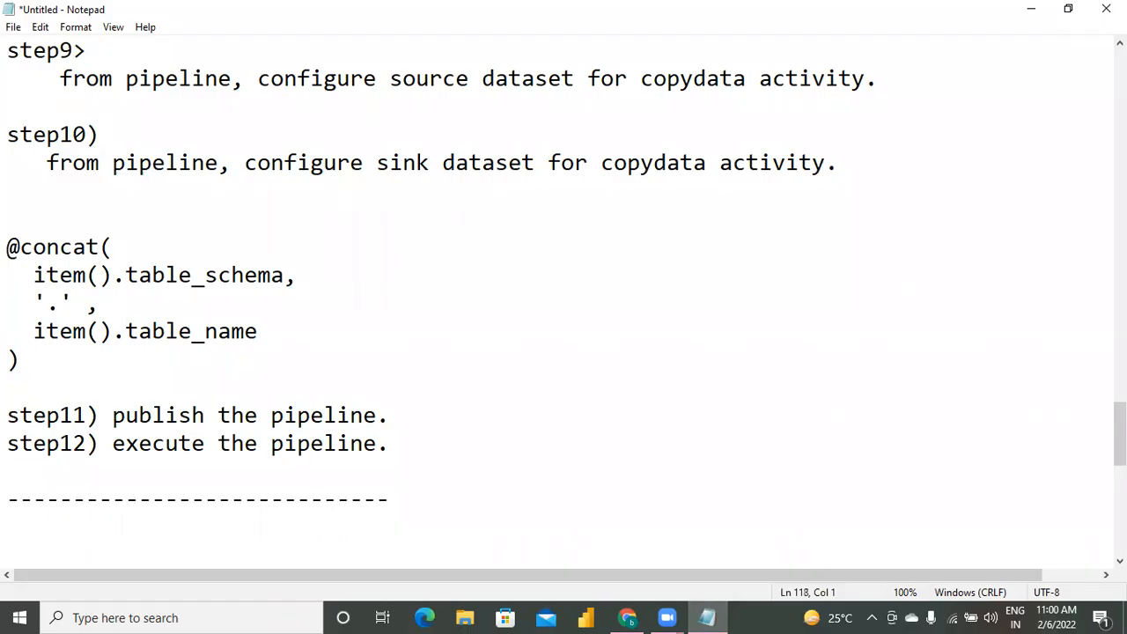
text(elt)
key(Return)
key(Return)
text(el)
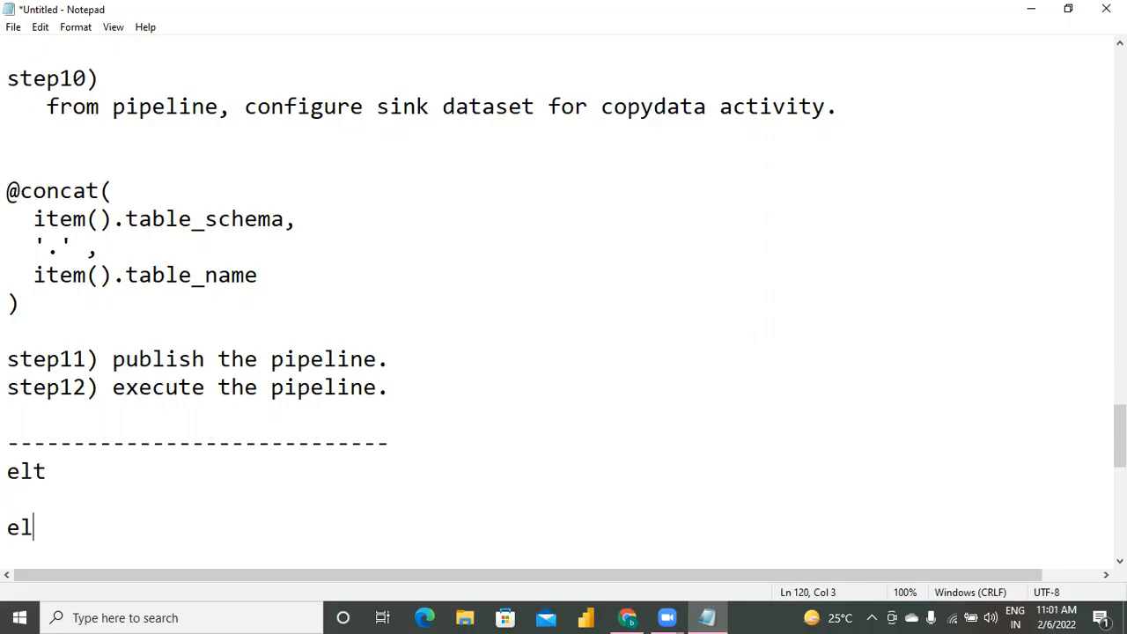
Switch to the Data Factory in the browser and start a new Azure Data Lake Storage Gen2 dataset in DelimitedText format.
click(627, 617)
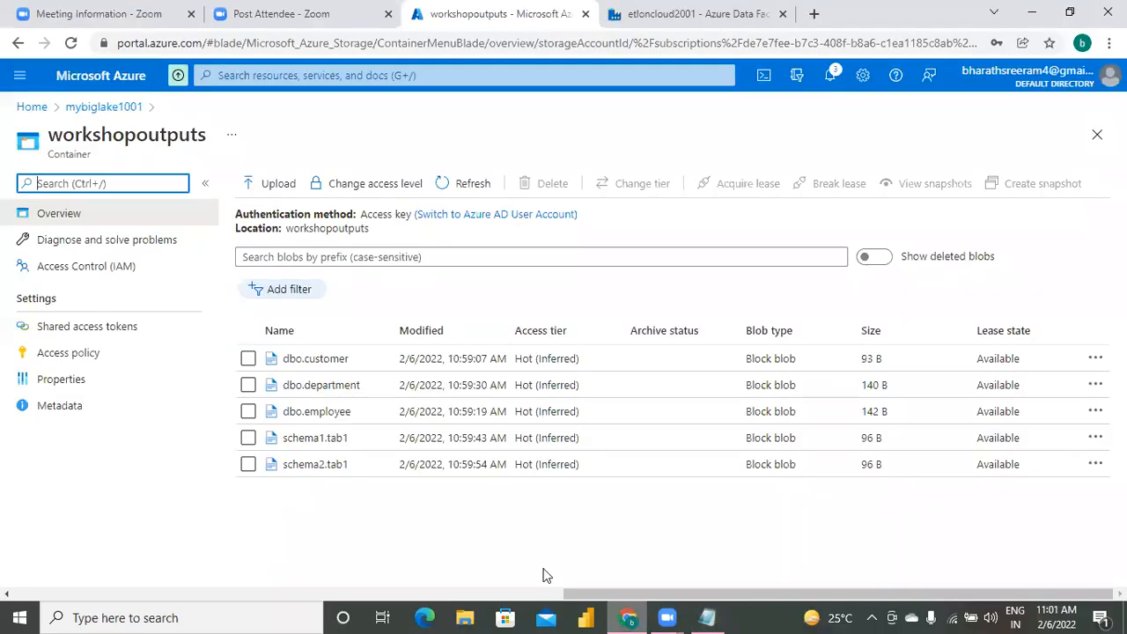
click(694, 15)
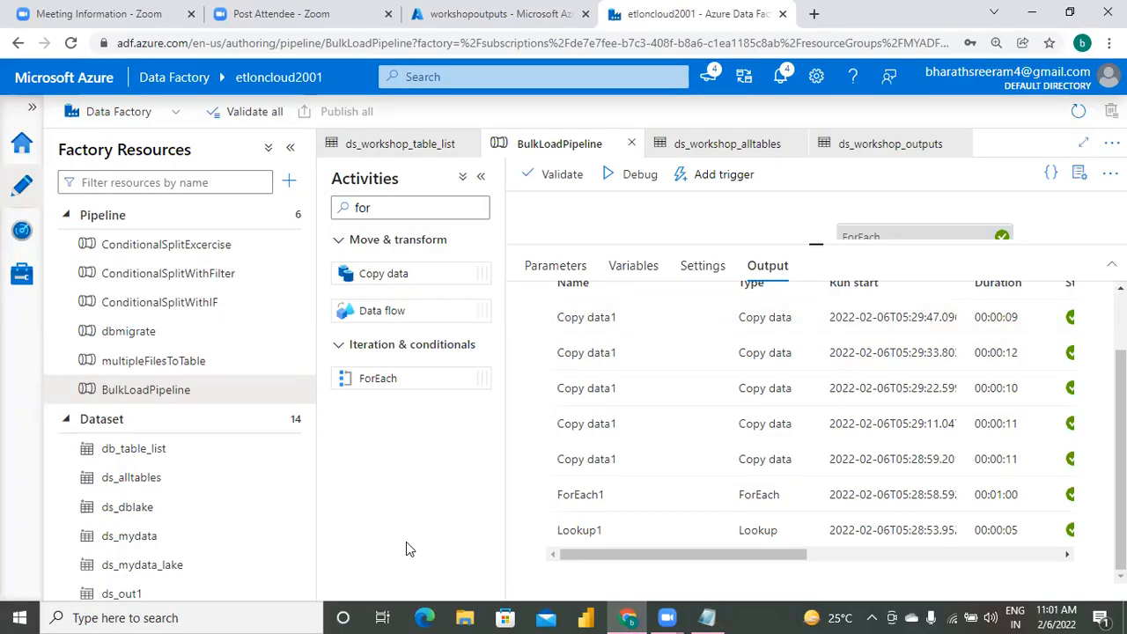
click(498, 12)
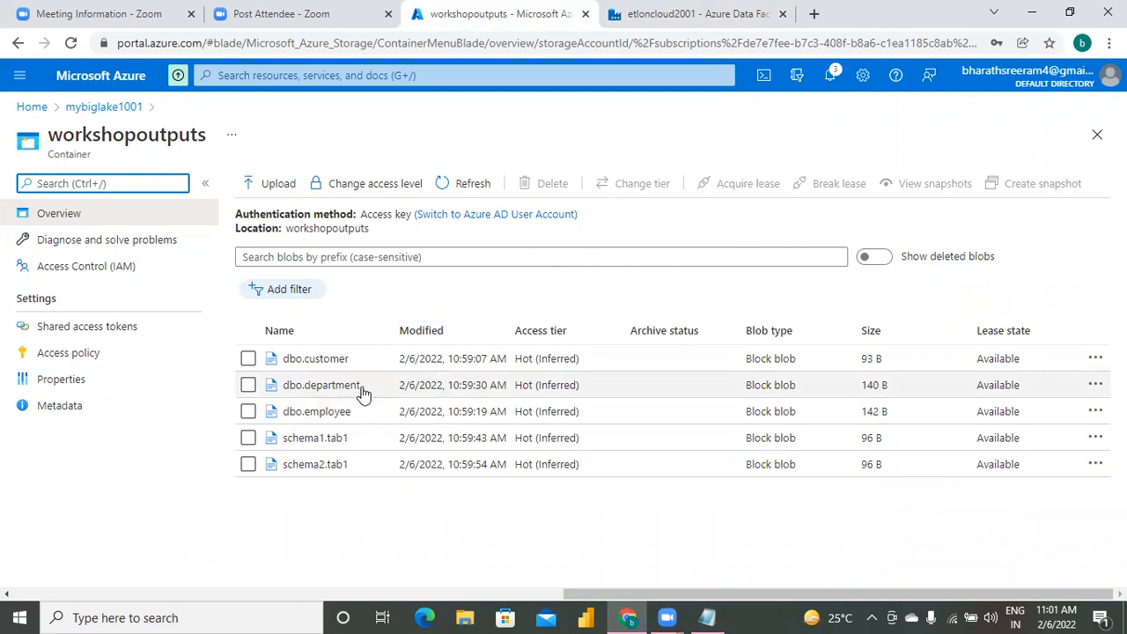
click(662, 18)
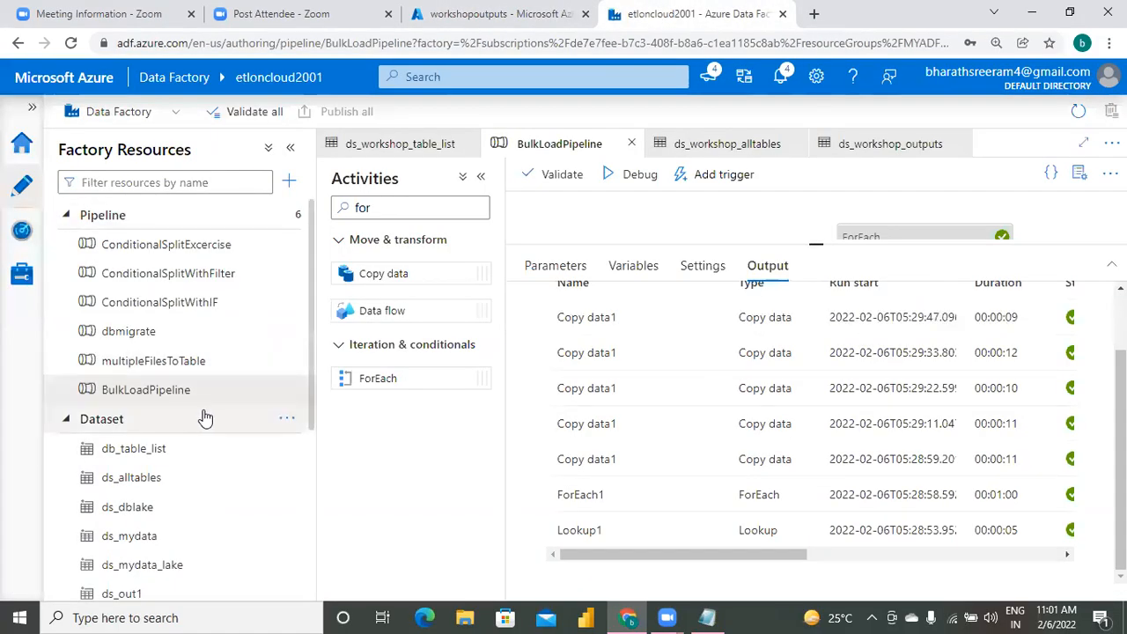
click(287, 421)
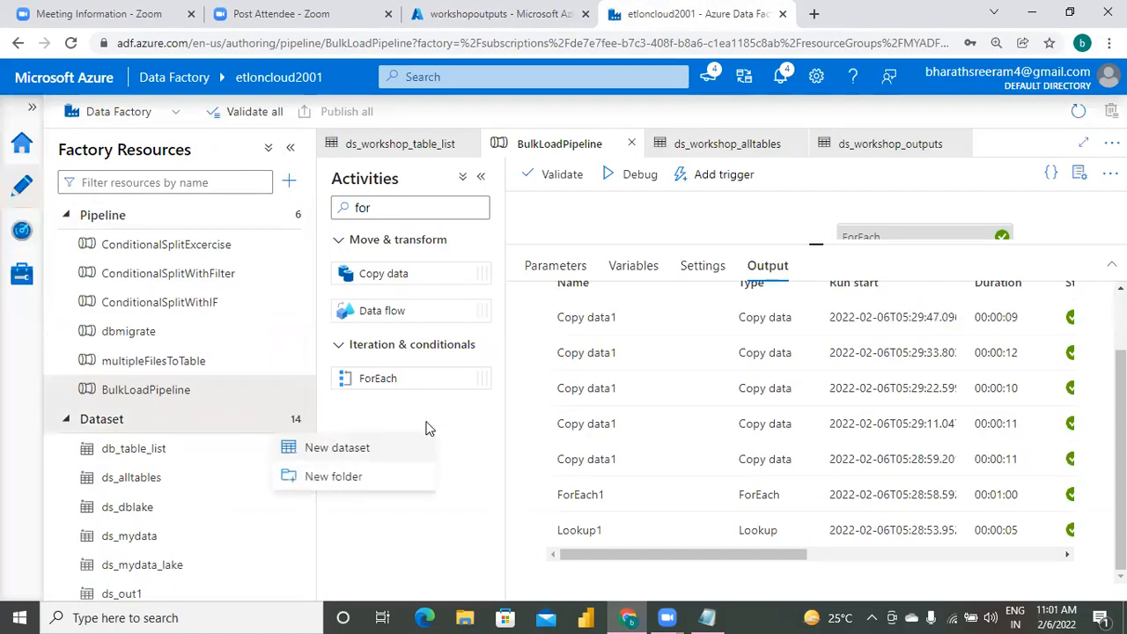
click(392, 450)
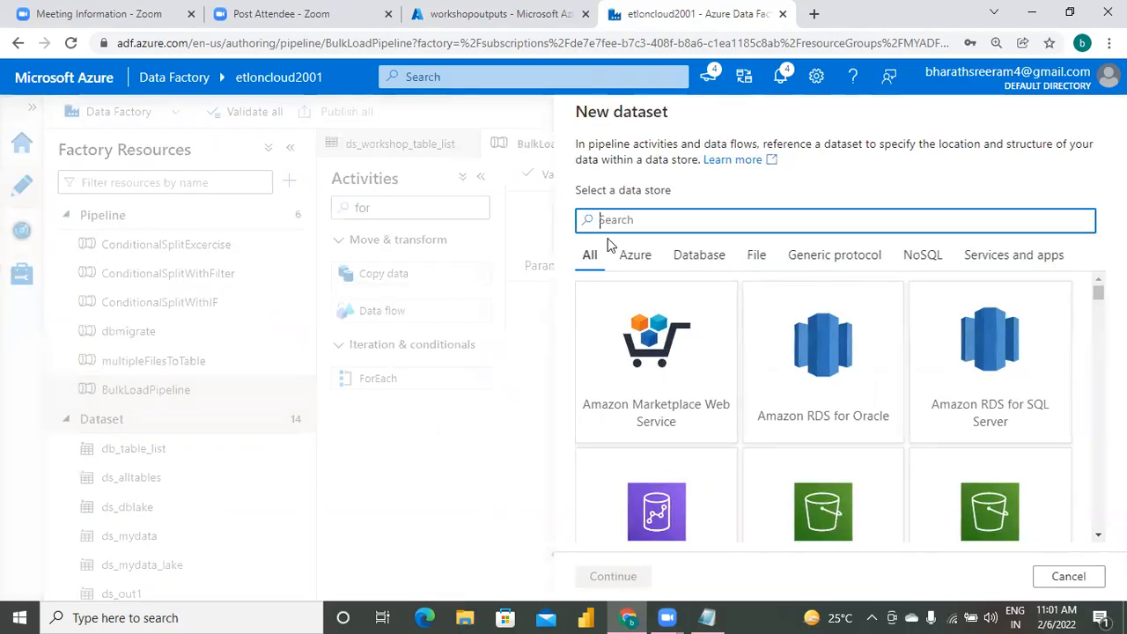
text(d)
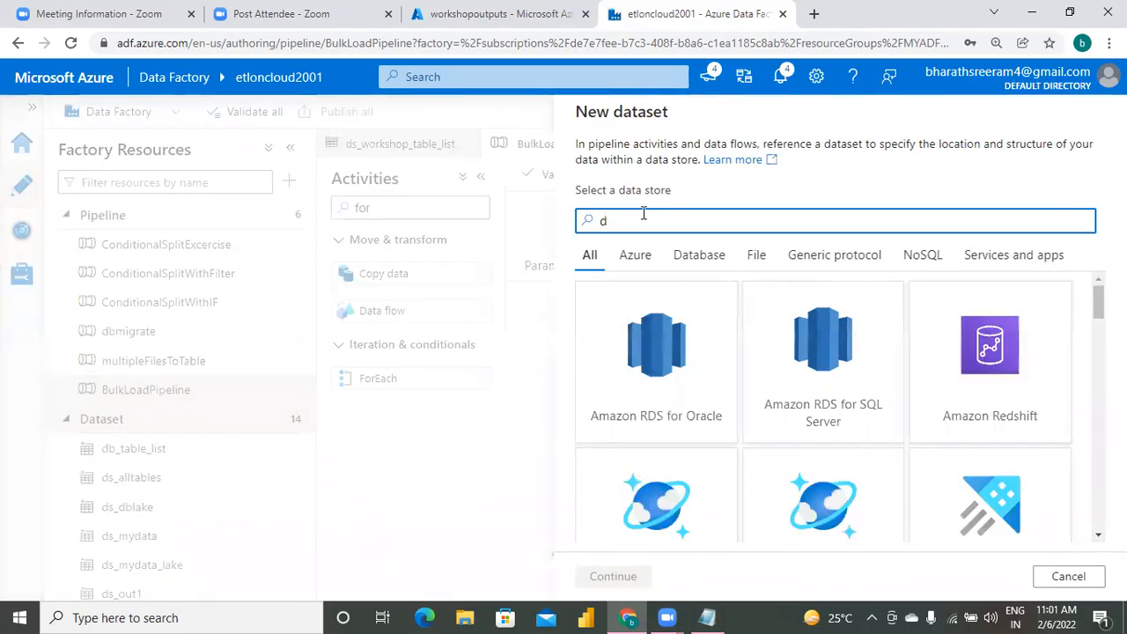
text(ata lake)
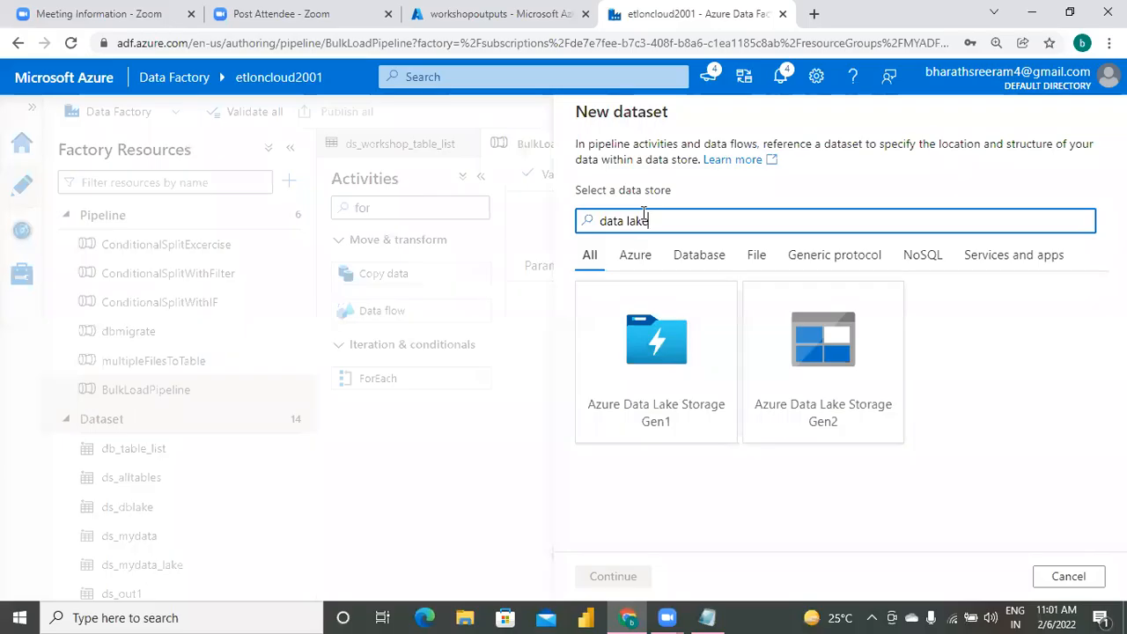
click(828, 426)
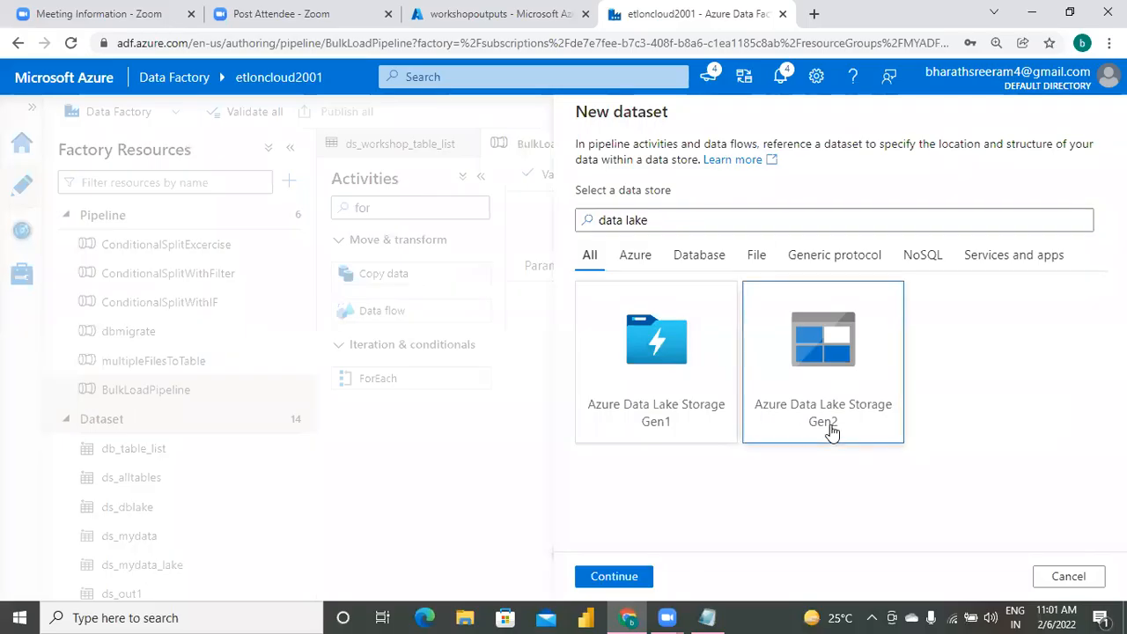
click(621, 580)
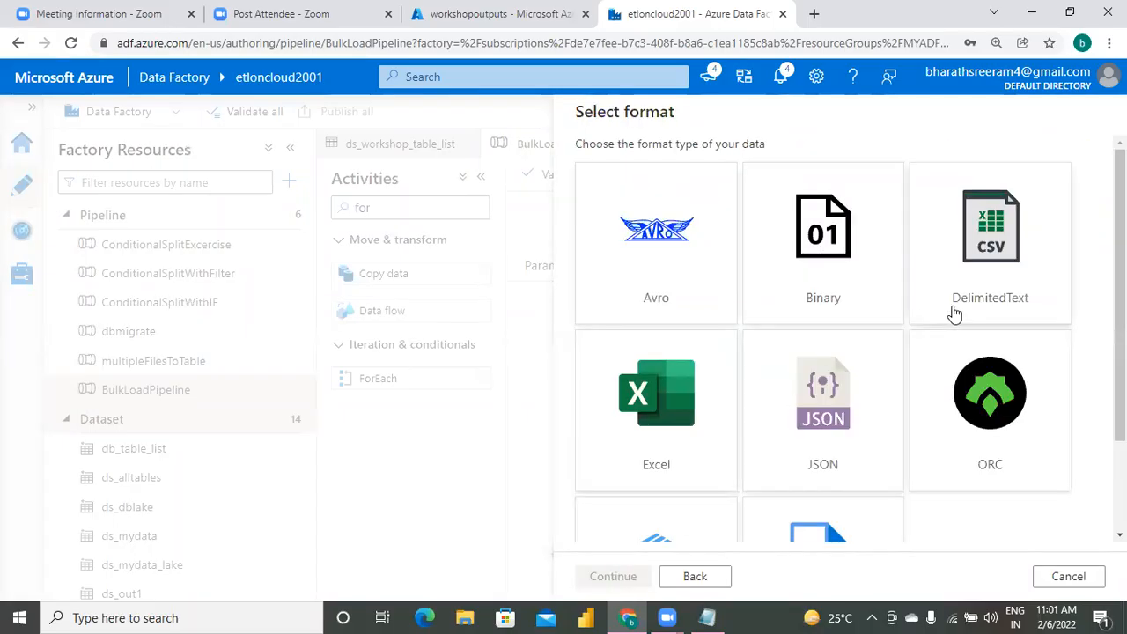
click(954, 313)
click(611, 577)
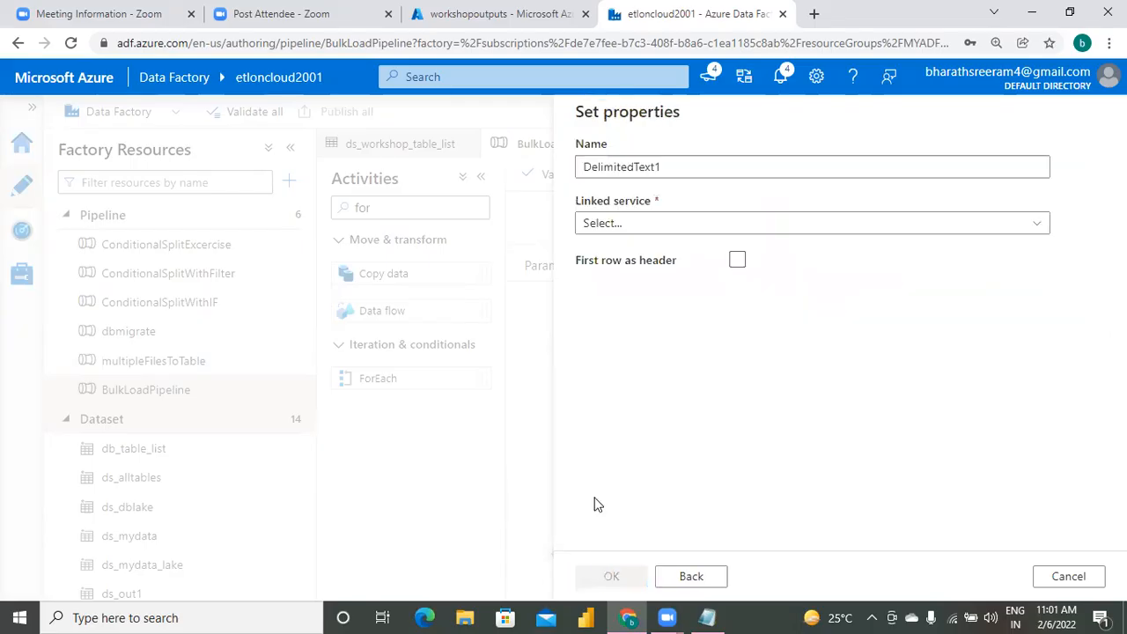
Name the new delimited text dataset ds_workshop_employee.
click(712, 168)
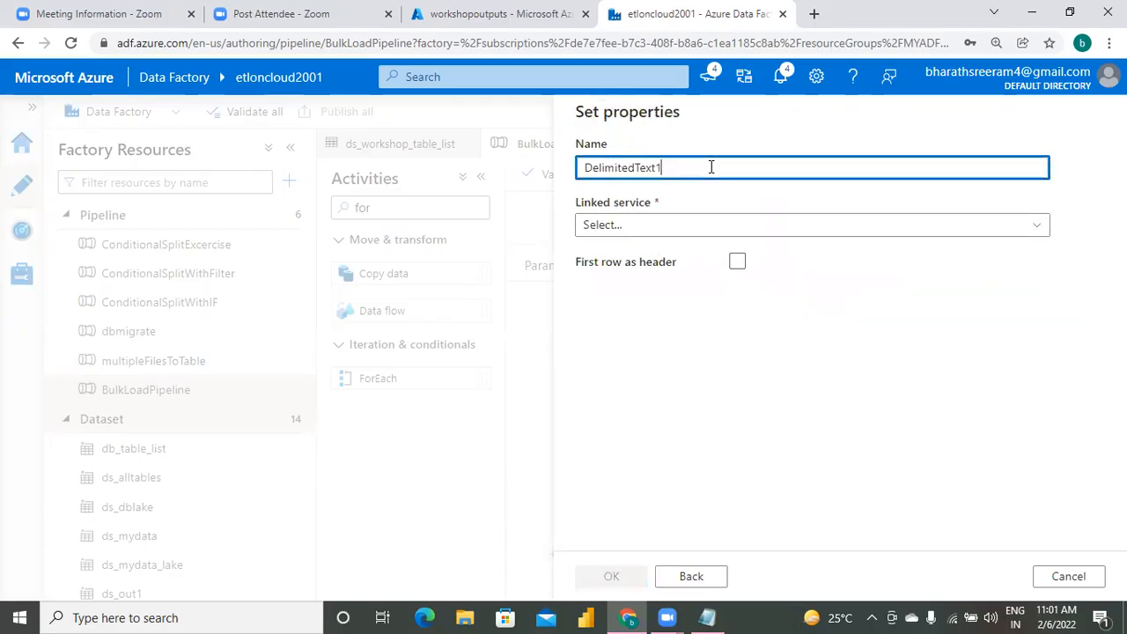
key(BackSpace)
key(BackSpace)
key(BackSpace)
key(BackSpace)
key(BackSpace)
key(BackSpace)
key(BackSpace)
key(BackSpace)
key(BackSpace)
key(BackSpace)
key(BackSpace)
key(BackSpace)
key(BackSpace)
text(ds)
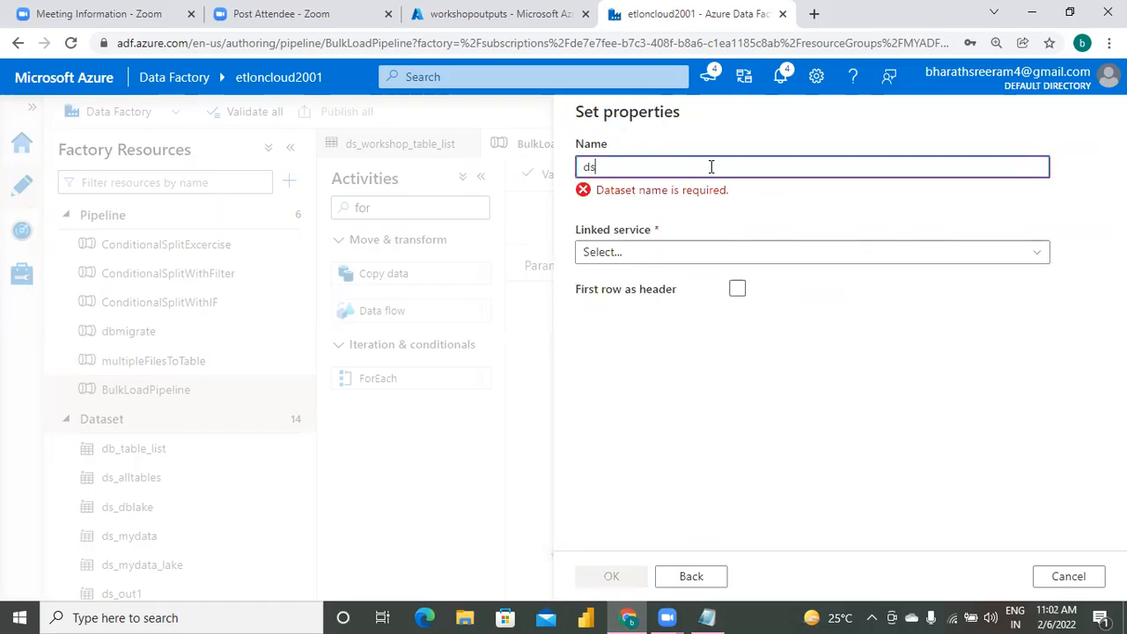
text(_workshop_)
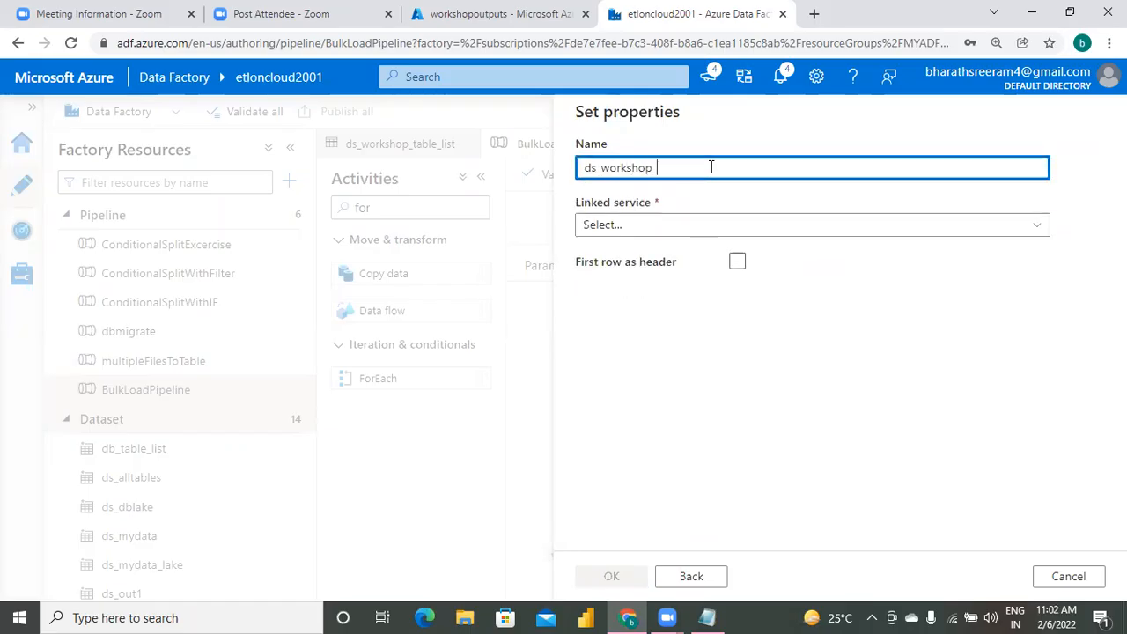
text(employee)
Link the employee dataset to the AzureDataLakeStorage1 linked service and treat its first row as header.
click(812, 228)
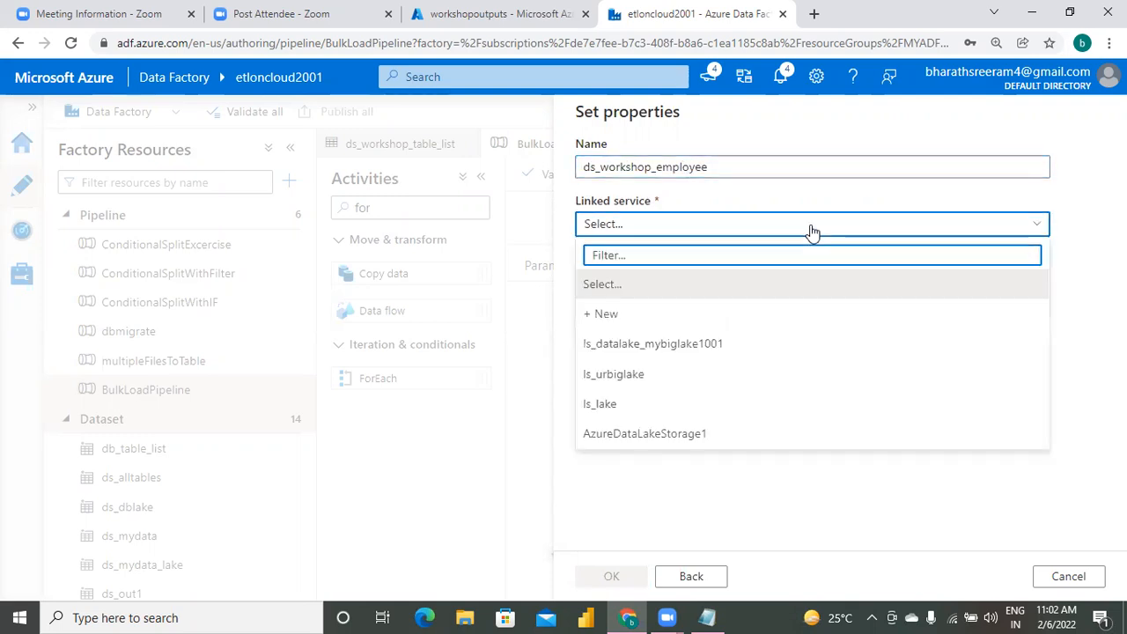
click(683, 434)
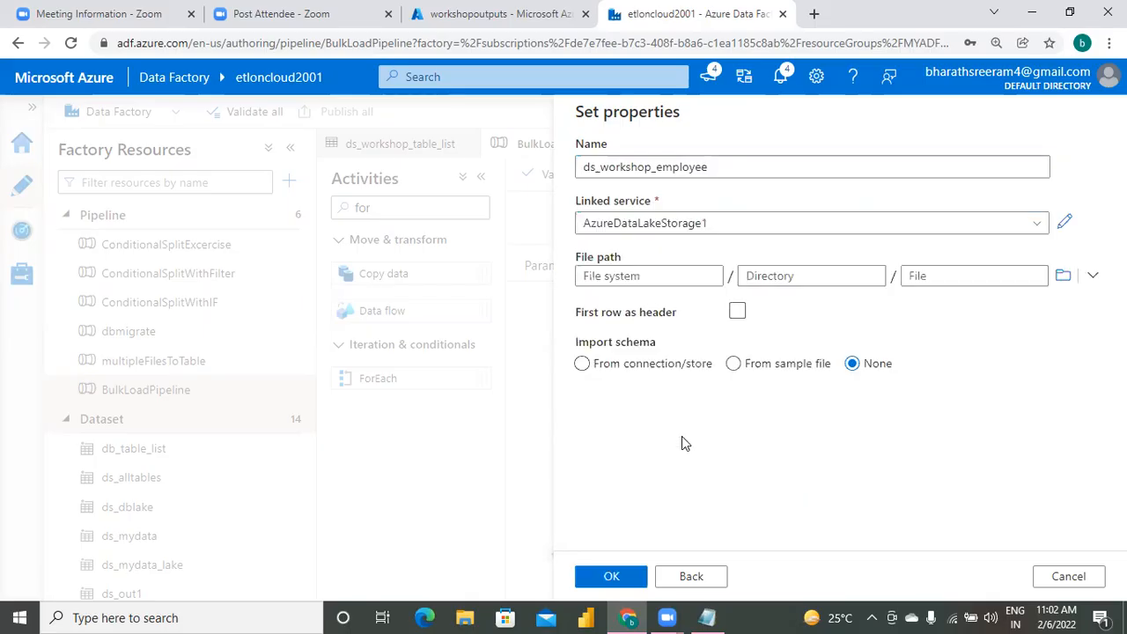
click(737, 313)
Browse the data lake and choose the dbo.customer file in the workshopoutputs container as the dataset's file path.
click(650, 277)
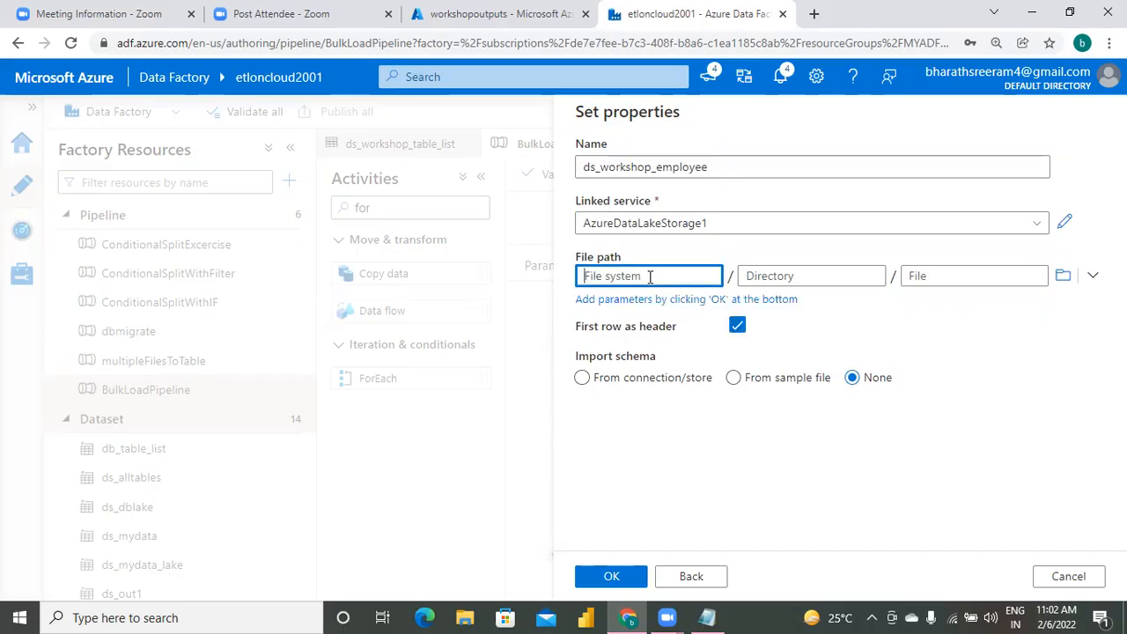
click(1064, 277)
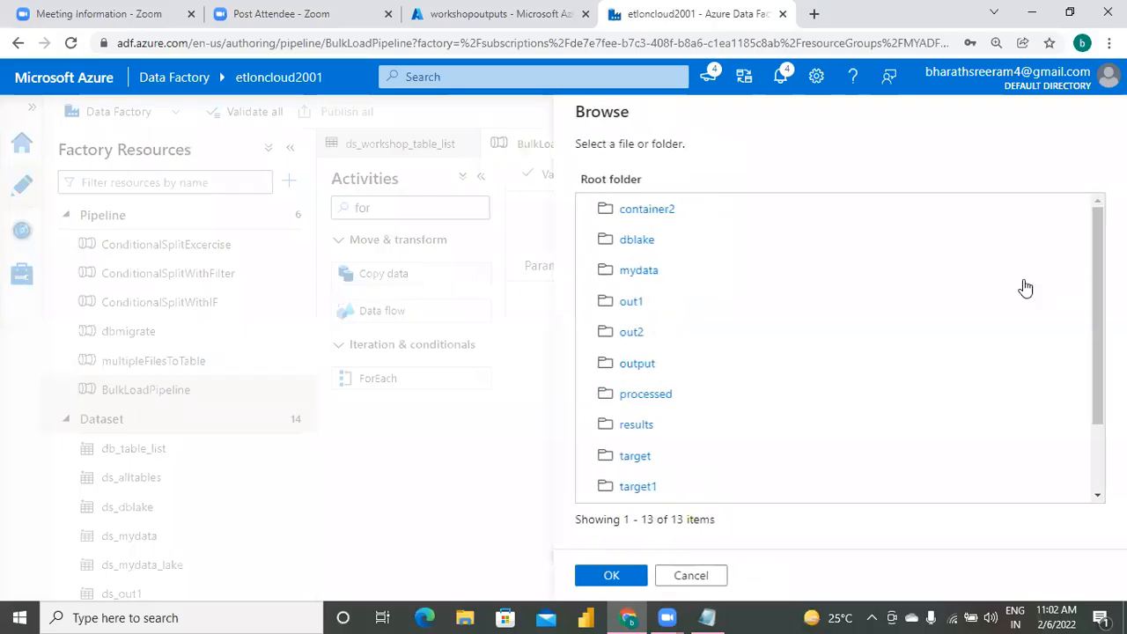
click(1098, 461)
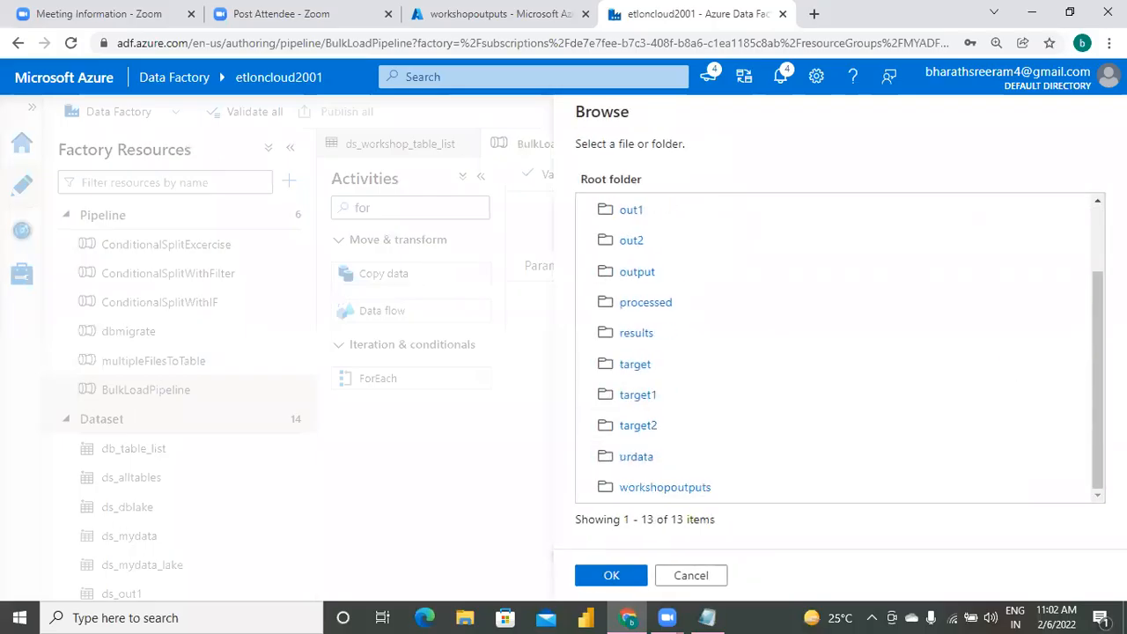
click(691, 490)
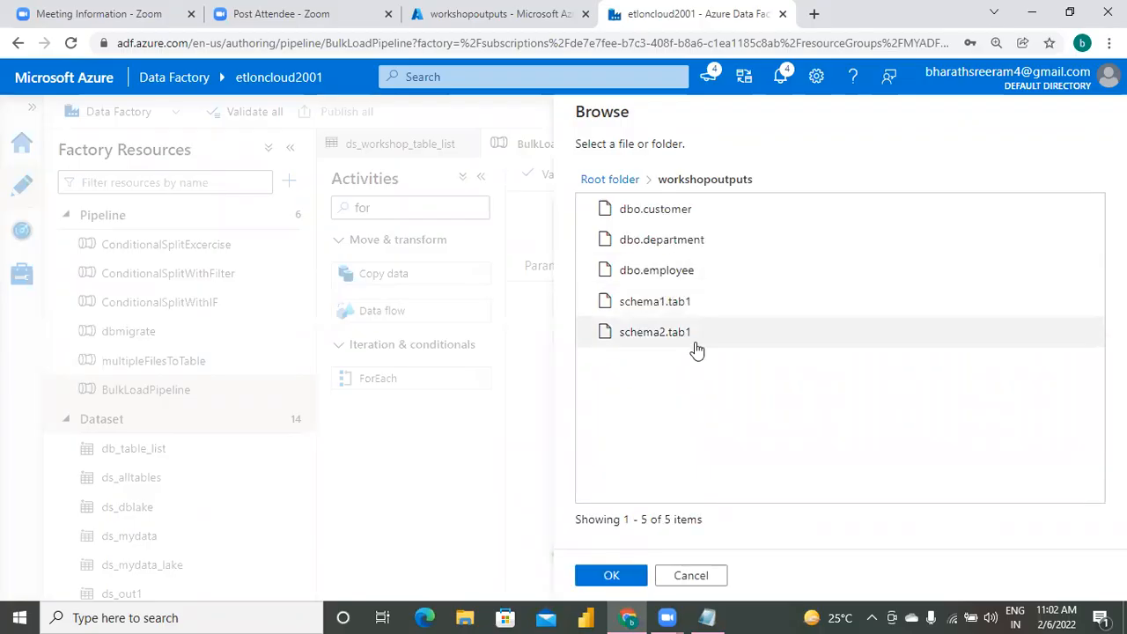
click(671, 215)
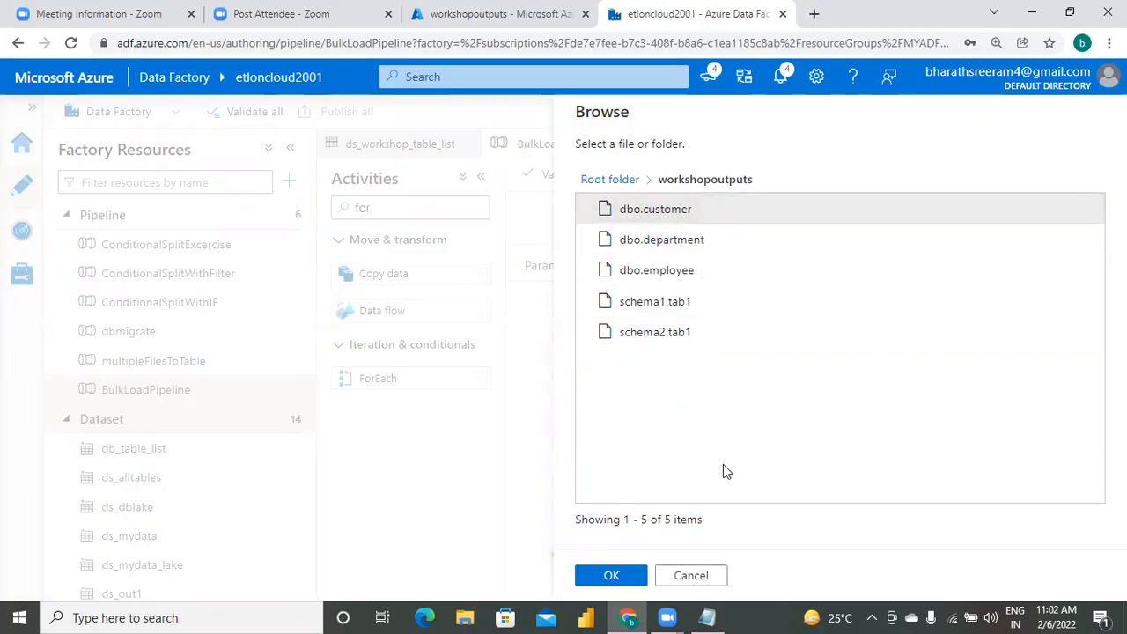
click(611, 575)
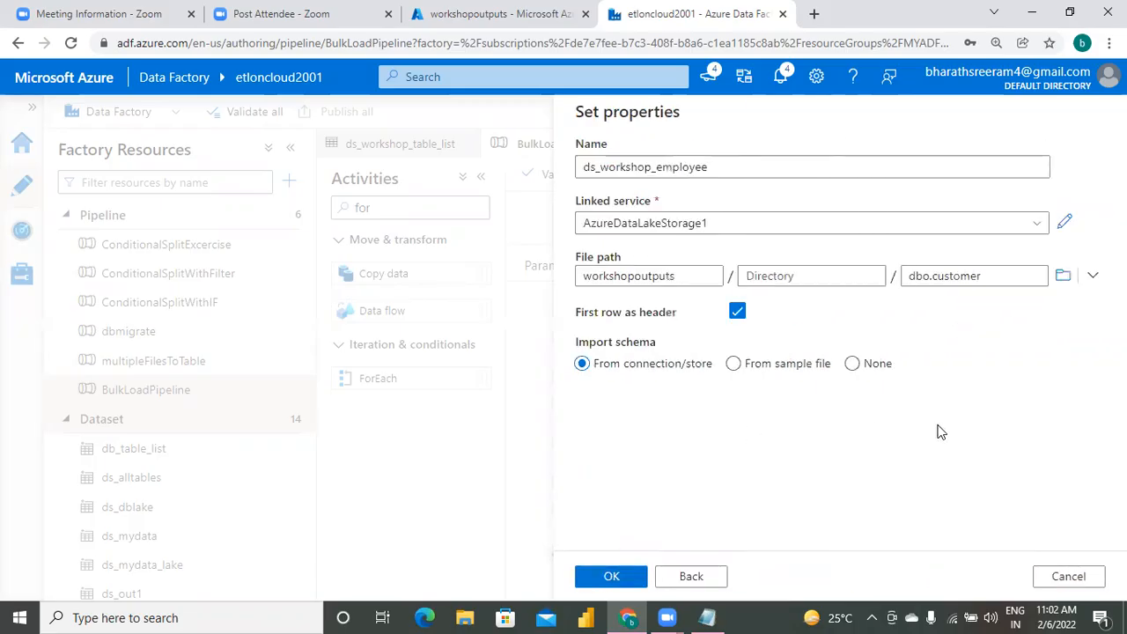
Change the dataset's file to dbo.employee in the workshopoutputs container and create the dataset.
click(964, 280)
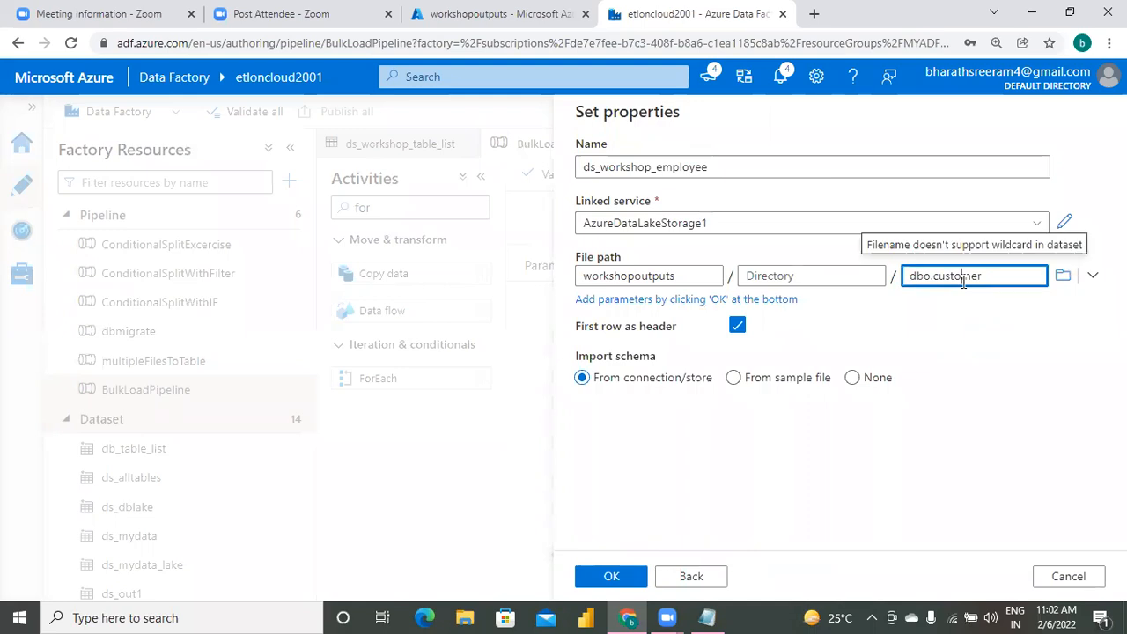
click(1063, 275)
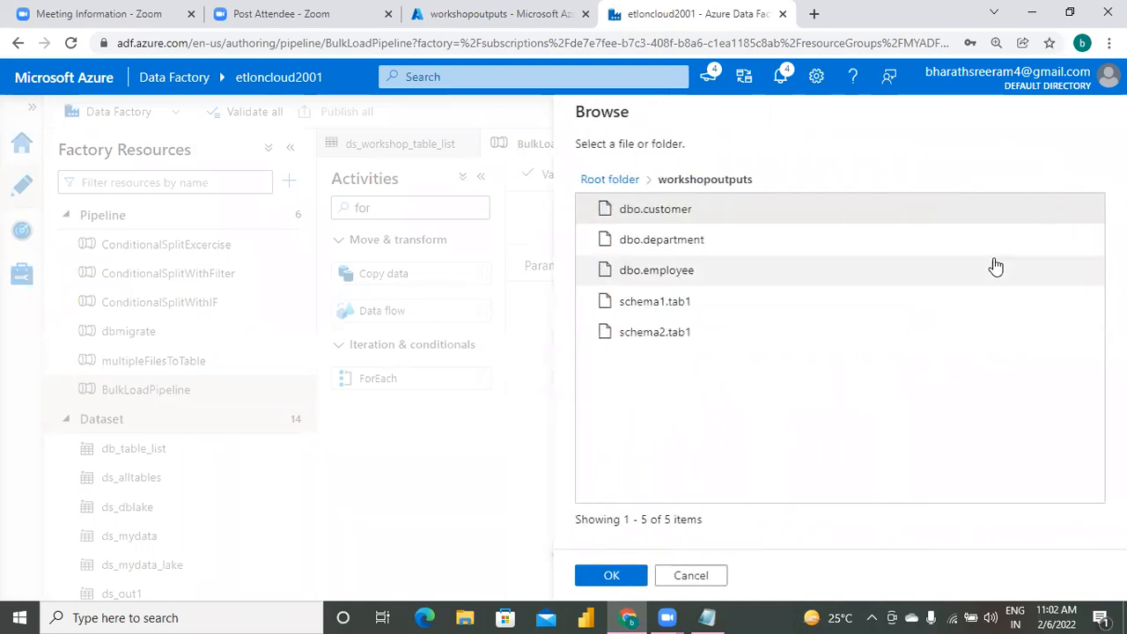
click(736, 278)
click(616, 576)
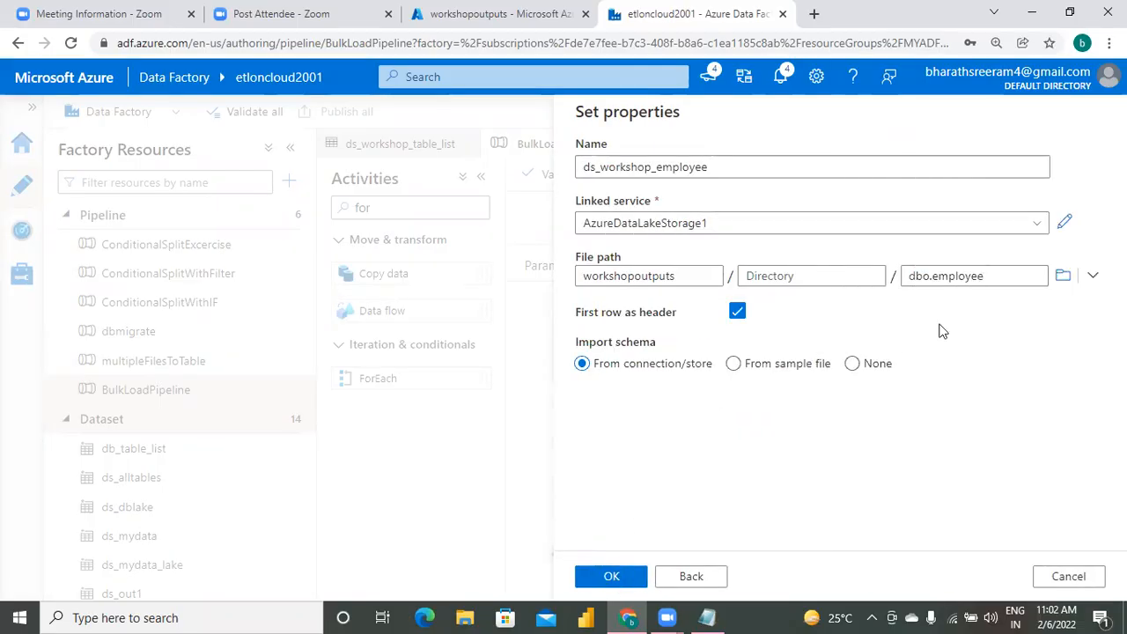
click(619, 578)
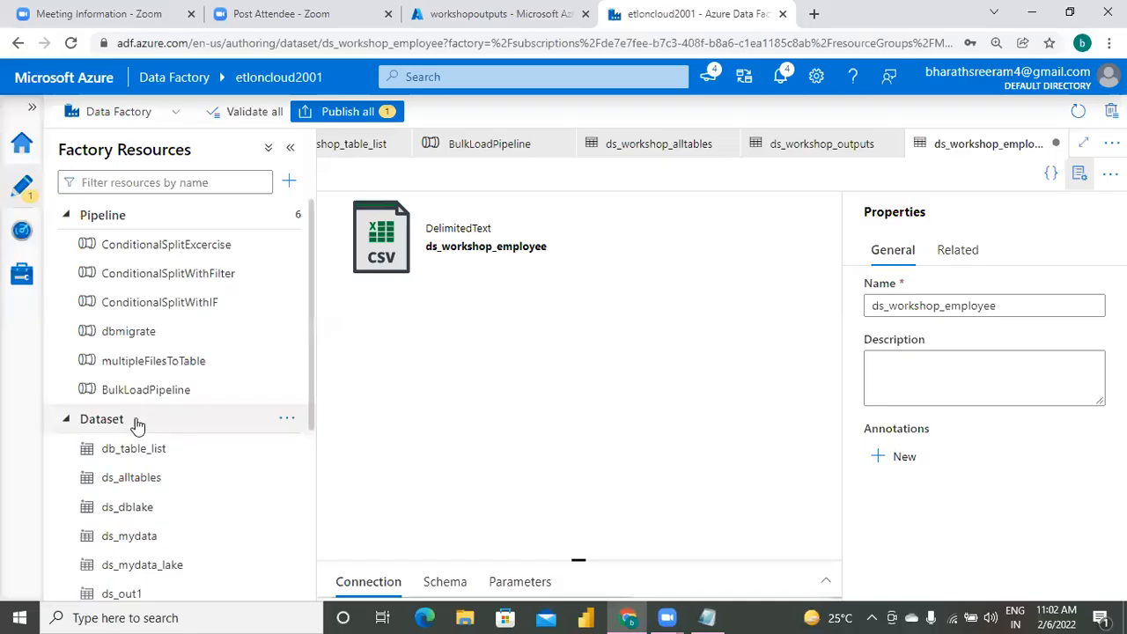
Start another new dataset using the Azure Data Lake Storage Gen2 data store and the DelimitedText format.
click(290, 420)
click(383, 451)
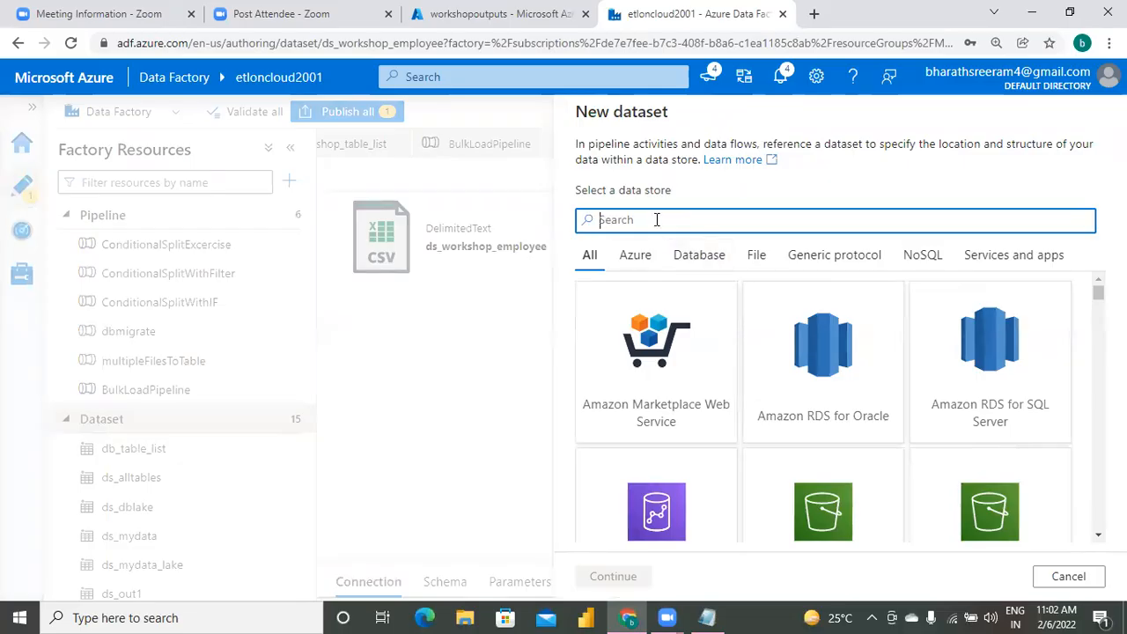
text(ds)
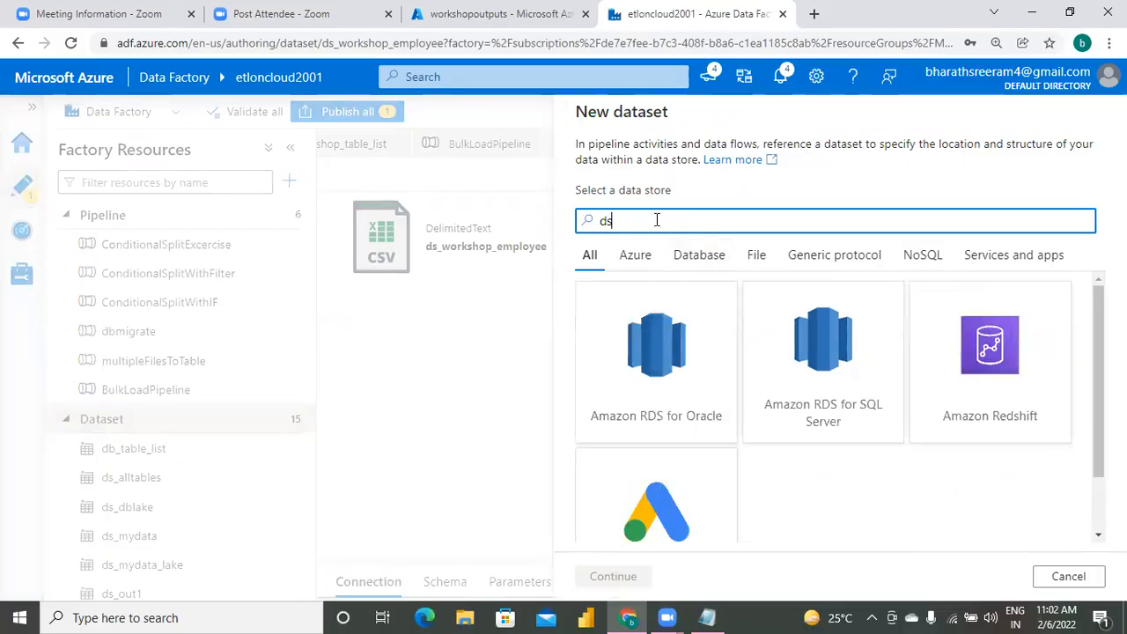
key(BackSpace)
key(BackSpace)
text(data lake)
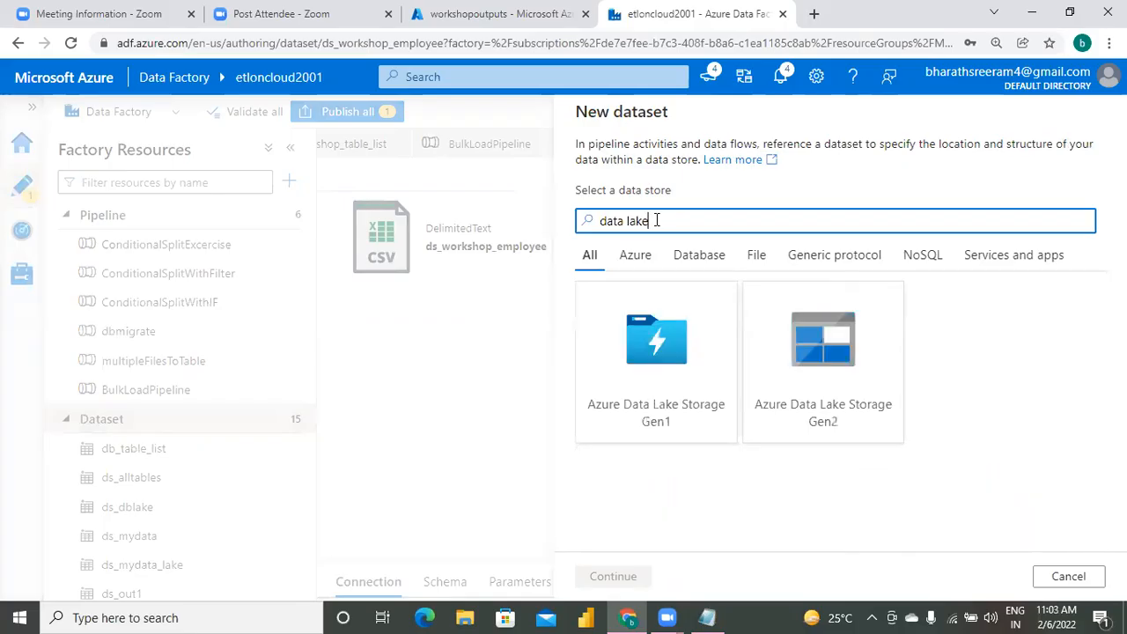
click(855, 397)
click(614, 576)
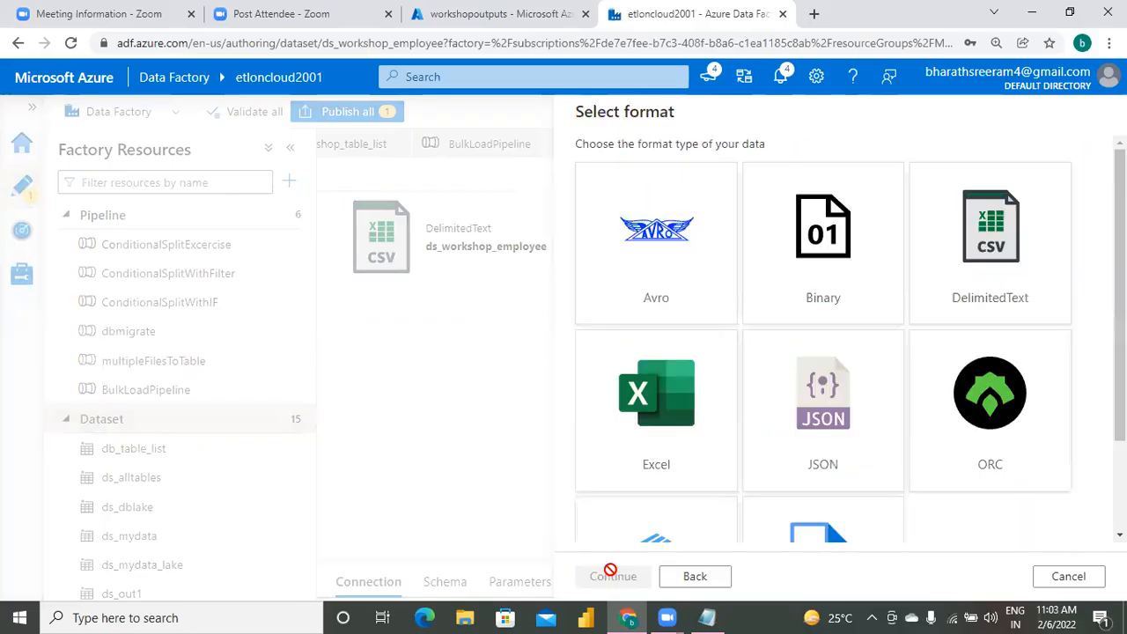
click(1025, 272)
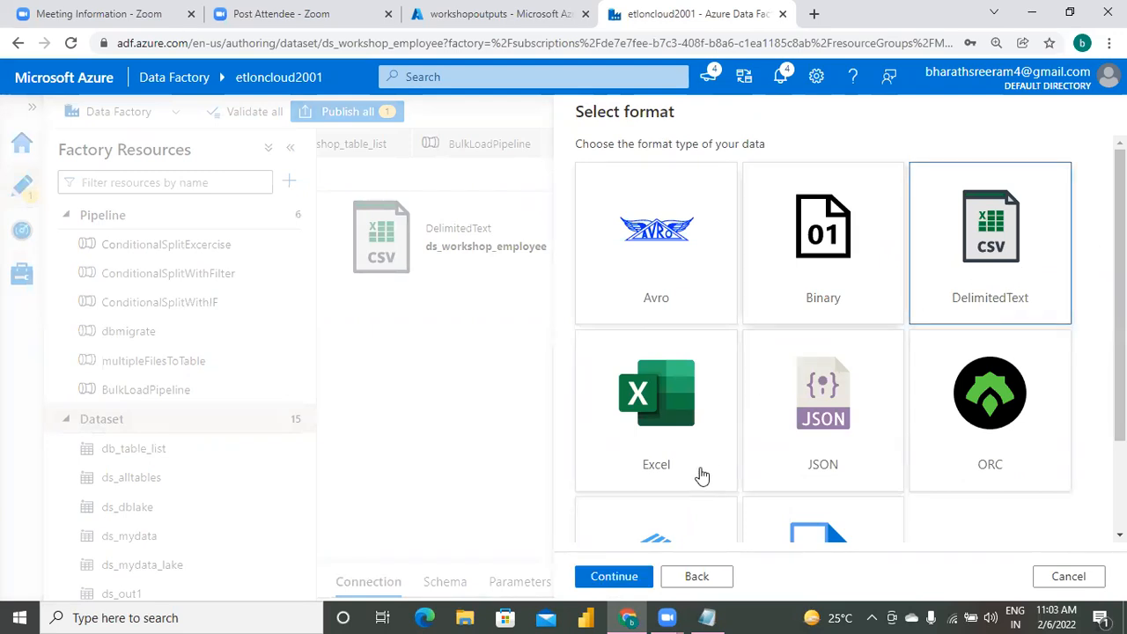
click(620, 575)
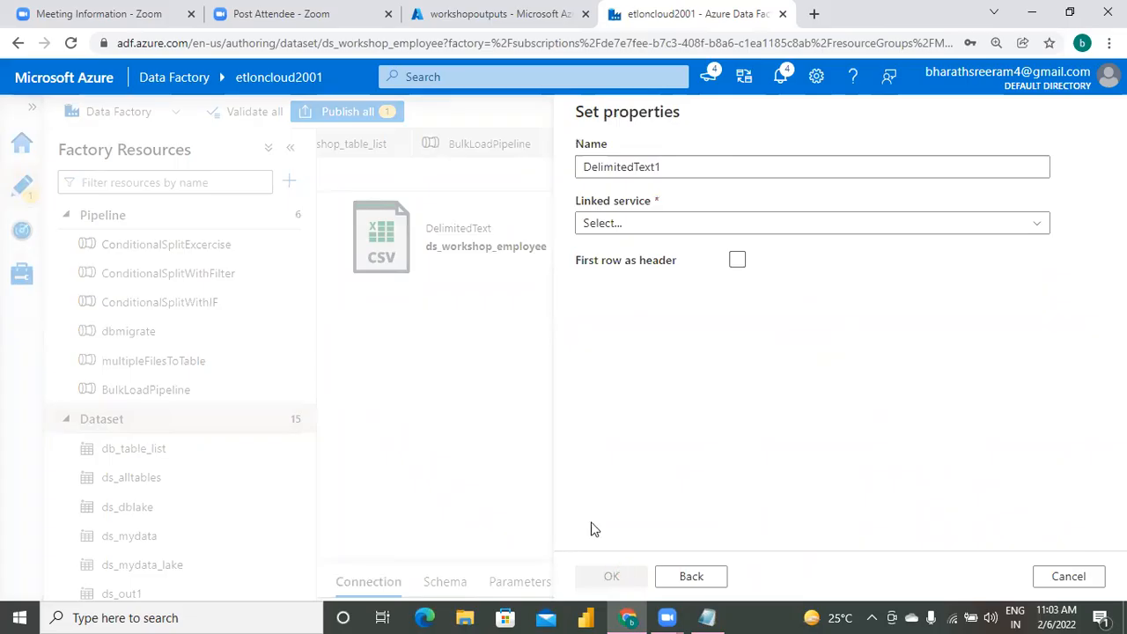
Name the new dataset ds_workshop_dept and link it to the AzureDataLakeStorage1 linked service.
click(720, 171)
key(BackSpace)
key(BackSpace)
key(BackSpace)
key(BackSpace)
key(BackSpace)
key(BackSpace)
key(BackSpace)
key(BackSpace)
key(BackSpace)
key(BackSpace)
key(BackSpace)
key(BackSpace)
key(BackSpace)
key(BackSpace)
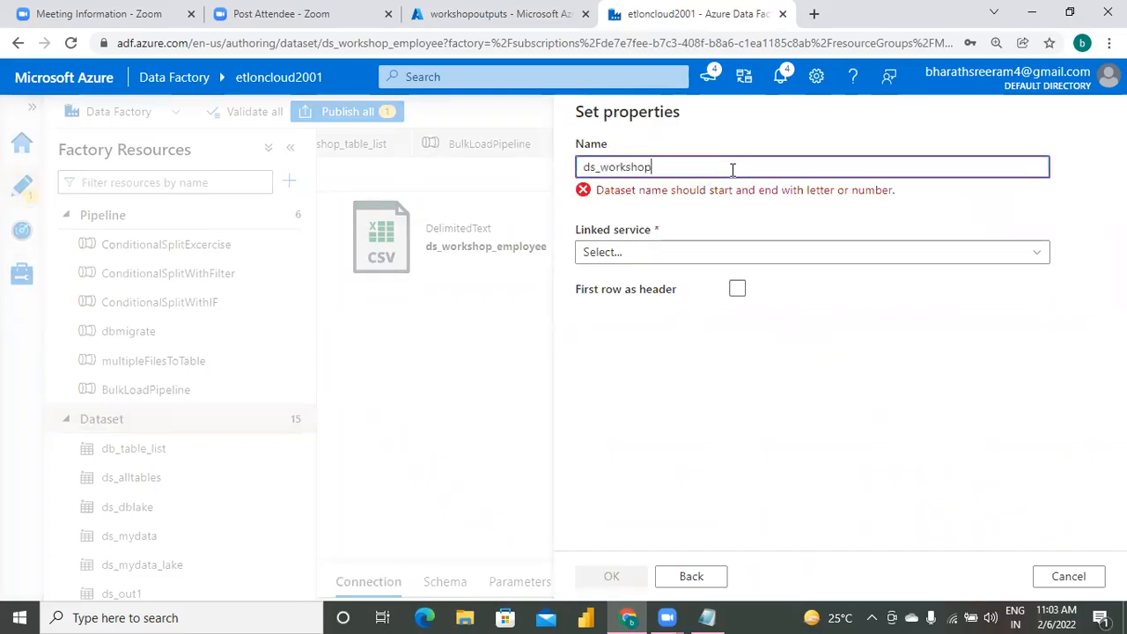
text(co)
text(dept)
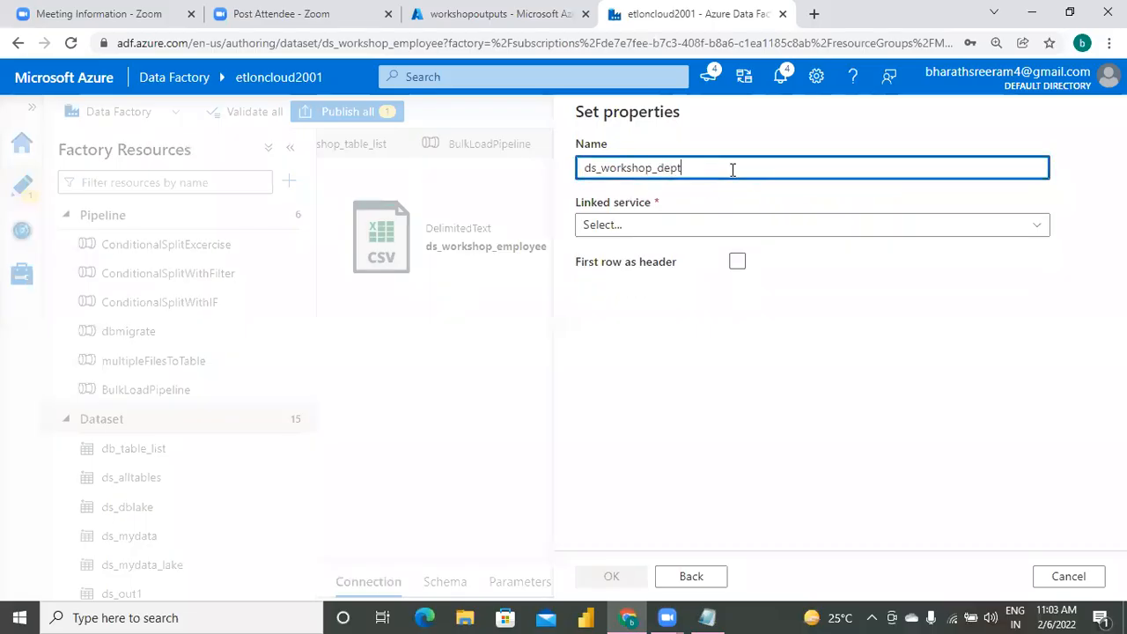
click(742, 231)
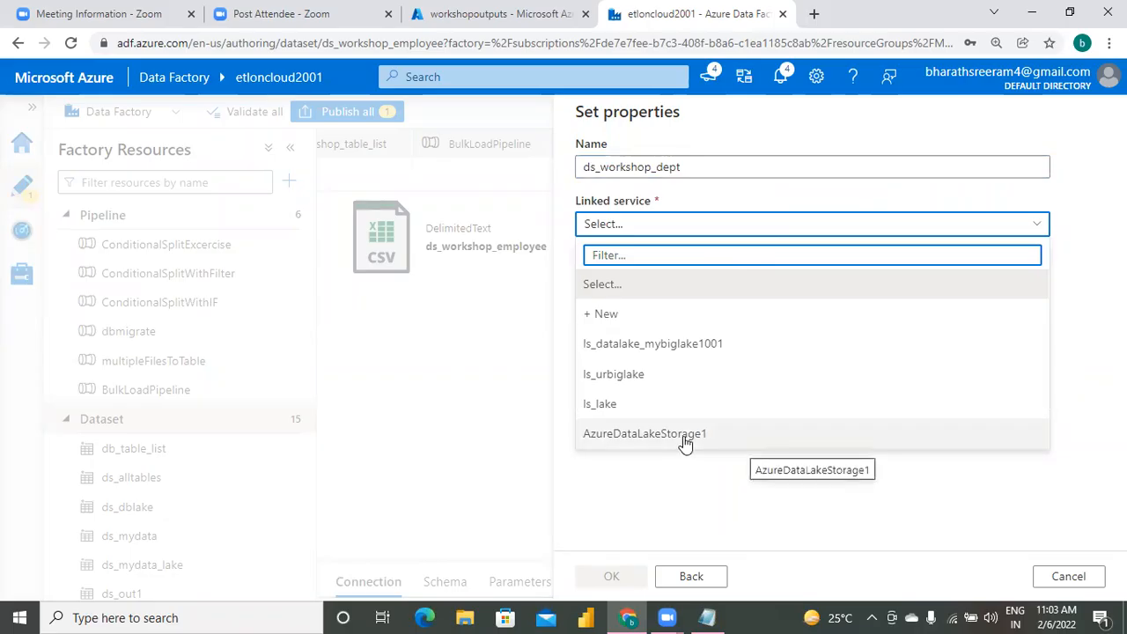
click(685, 436)
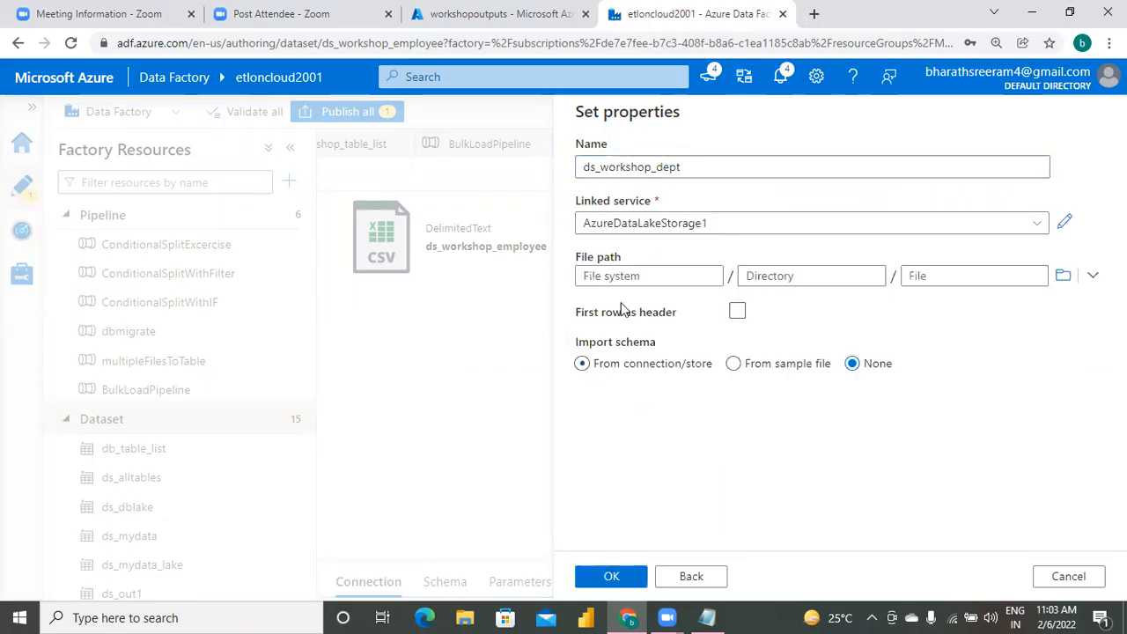
Browse to the dbo.department file in the workshopoutputs container as the dataset's file path and create the dataset.
click(652, 275)
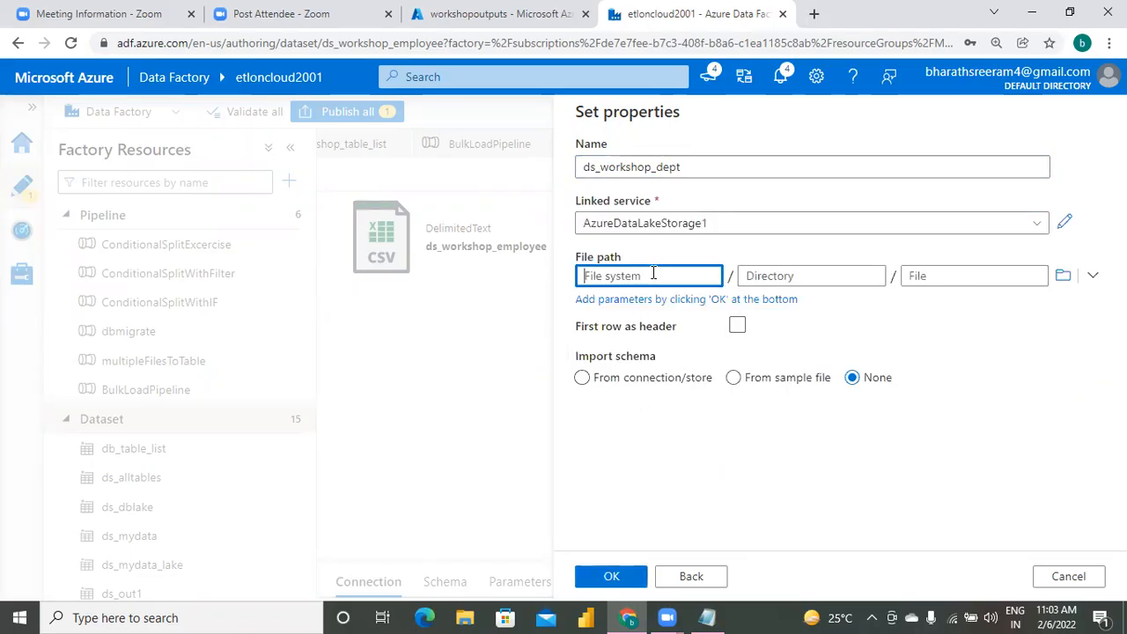
click(1062, 279)
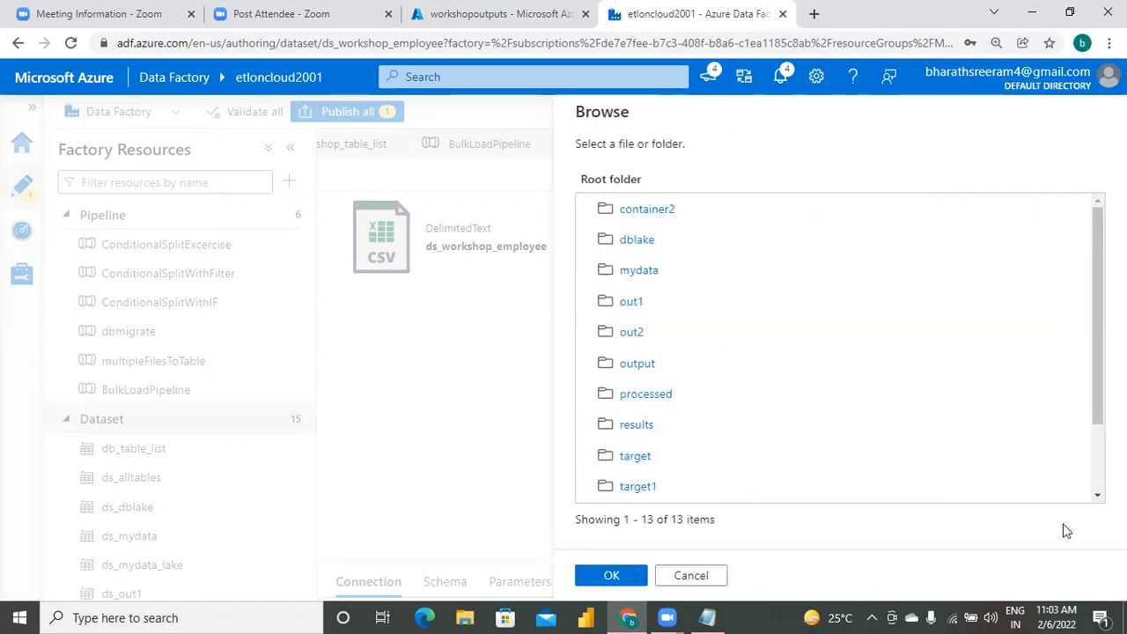
scroll(724, 468, down, 2)
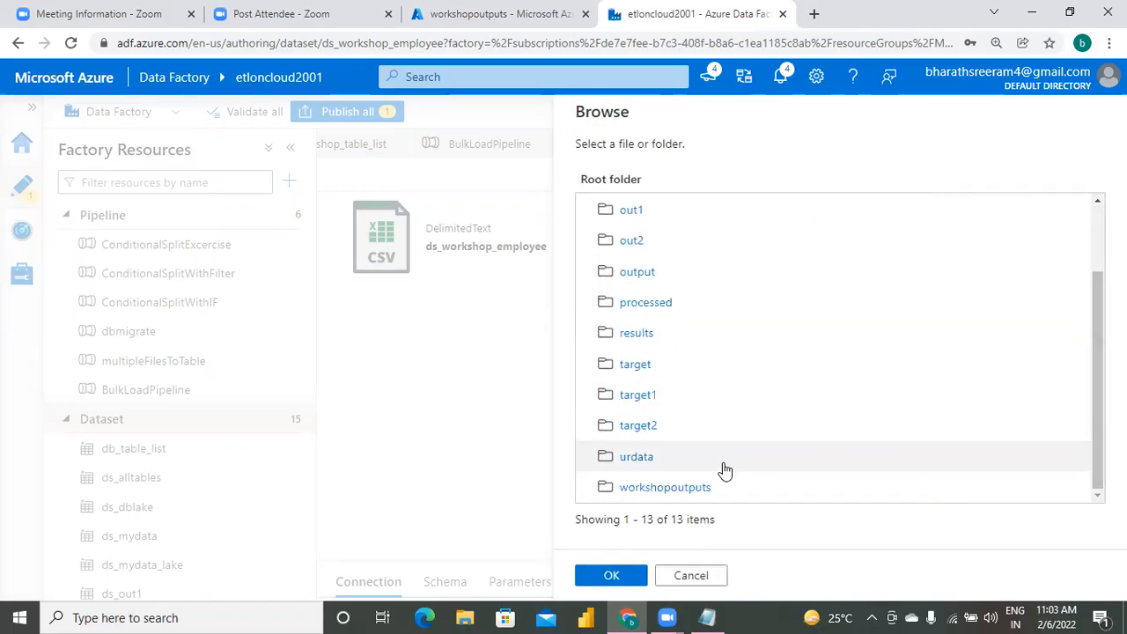
click(680, 490)
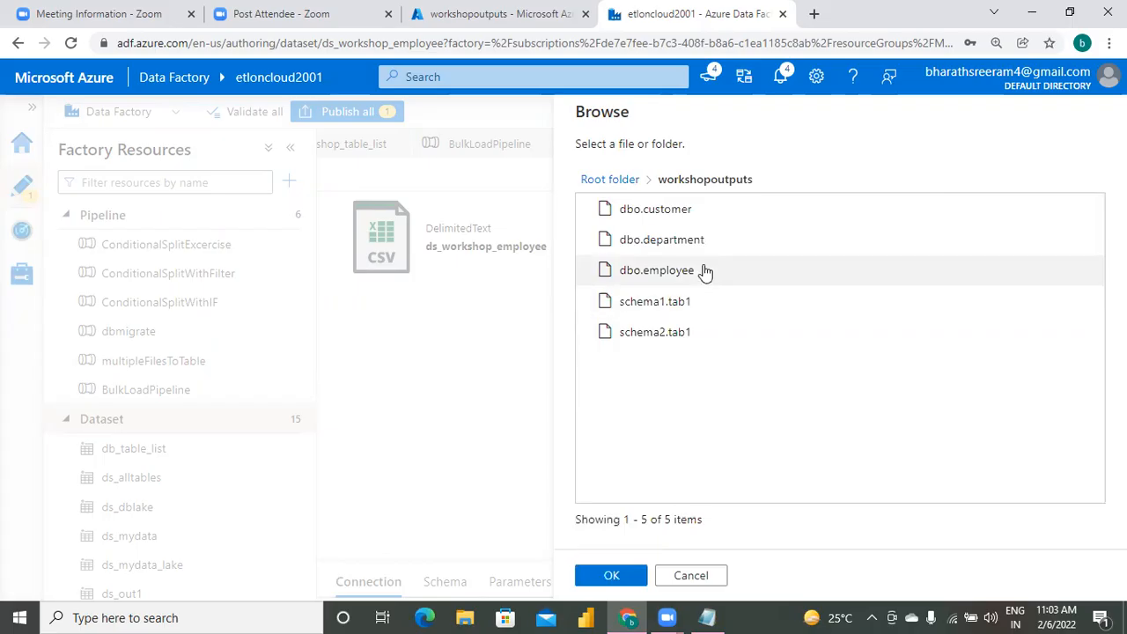
click(687, 243)
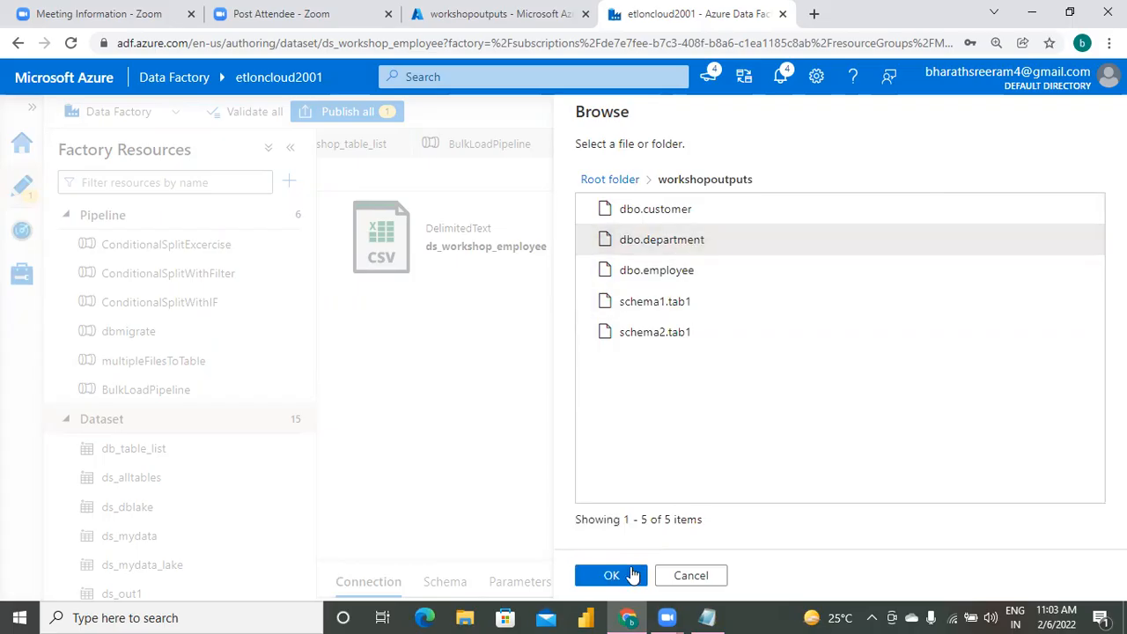
click(632, 576)
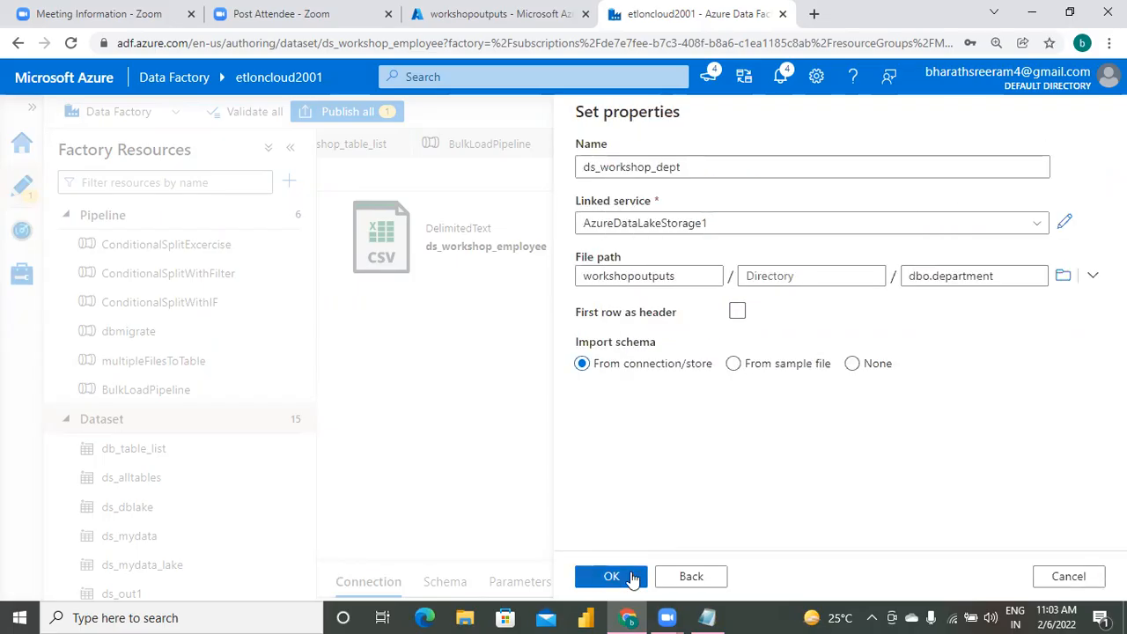
click(633, 576)
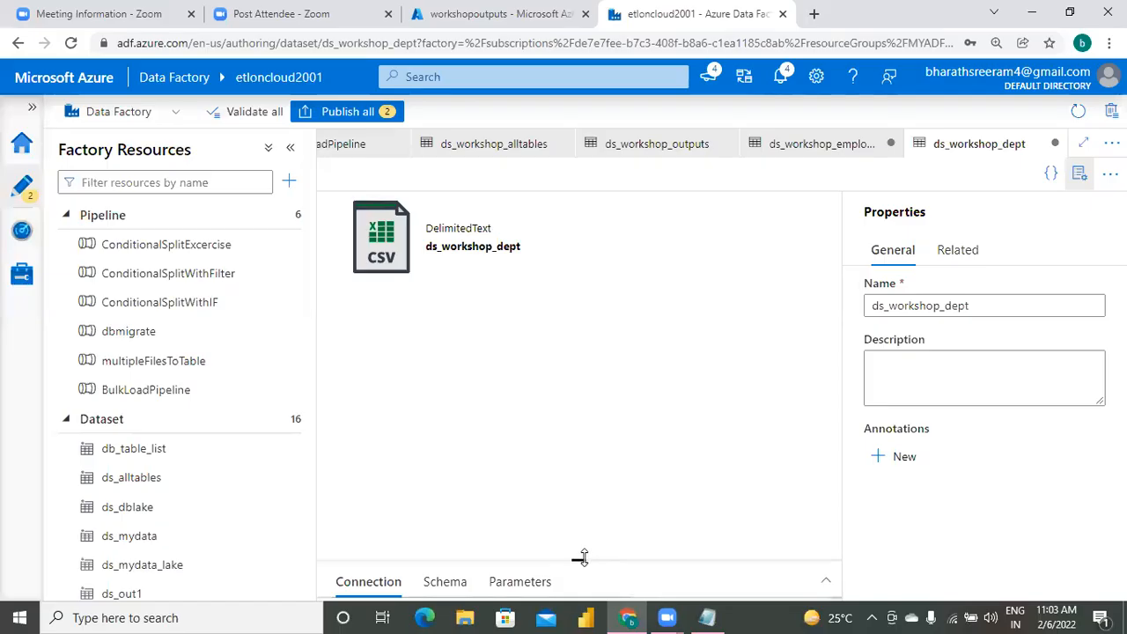
Enable first row as header in the connection settings of the ds_workshop_dept dataset.
drag(581, 557, 672, 211)
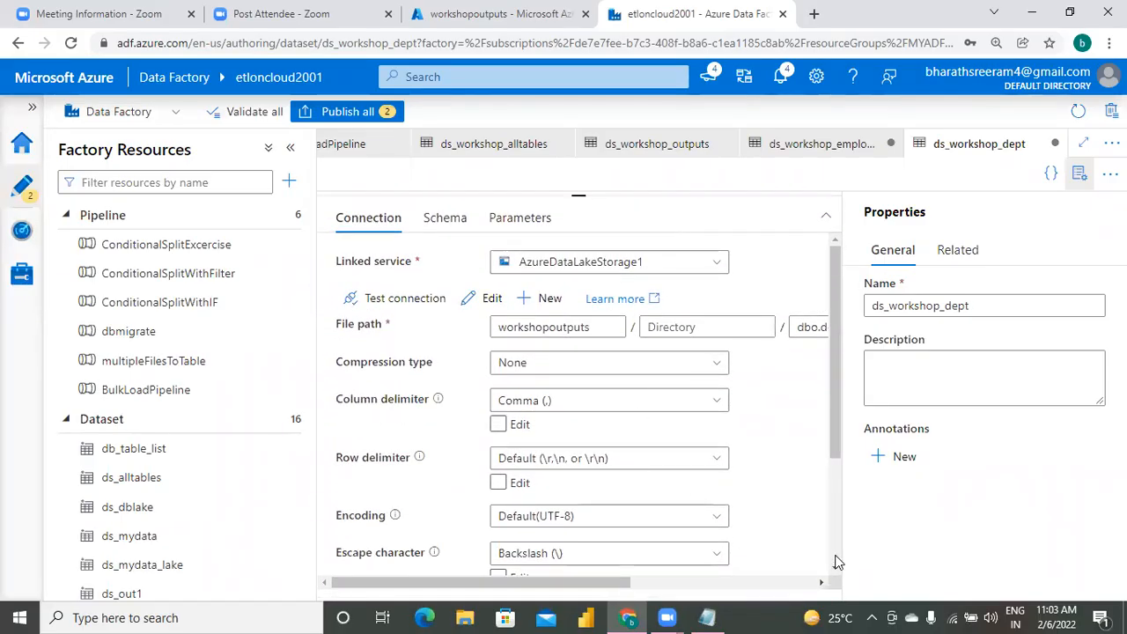
scroll(837, 571, down, 2)
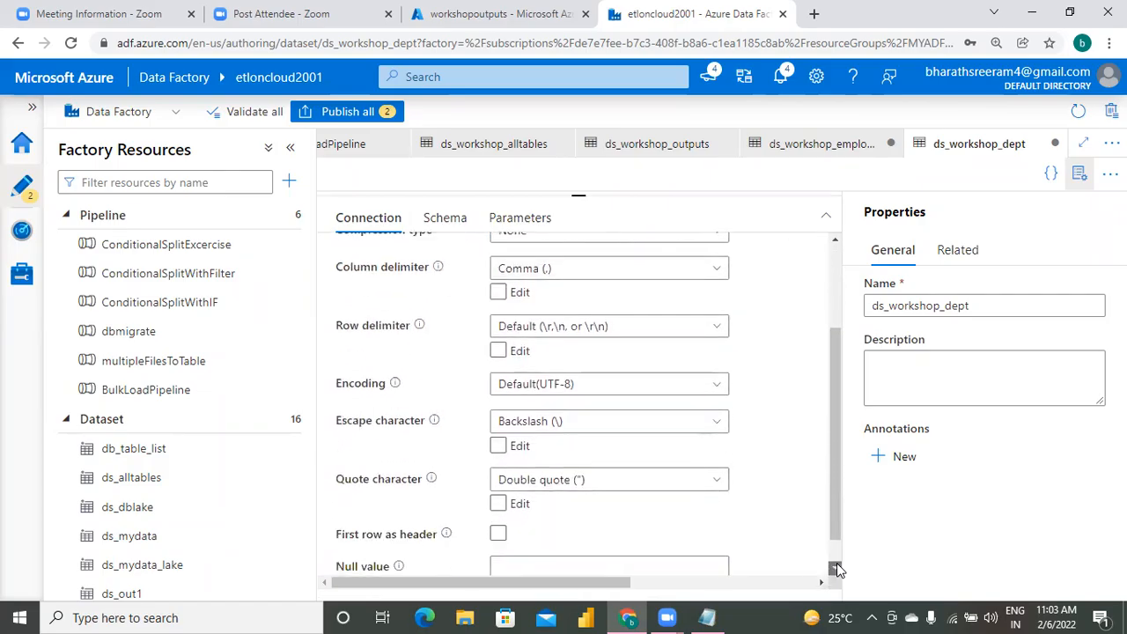
click(498, 501)
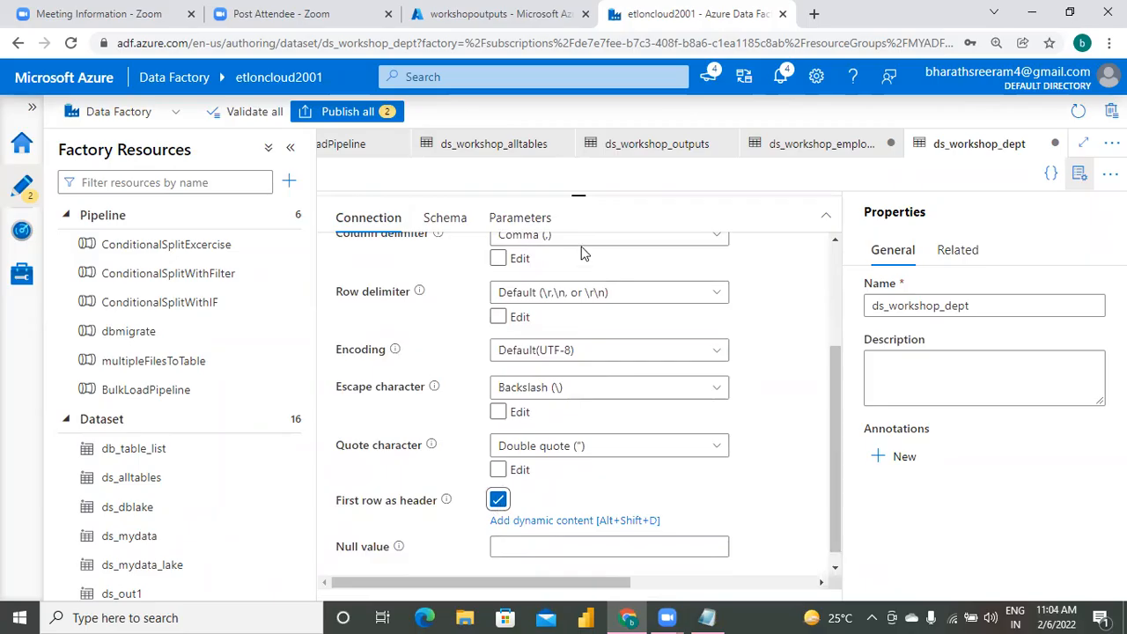
click(578, 195)
drag(578, 227, 572, 422)
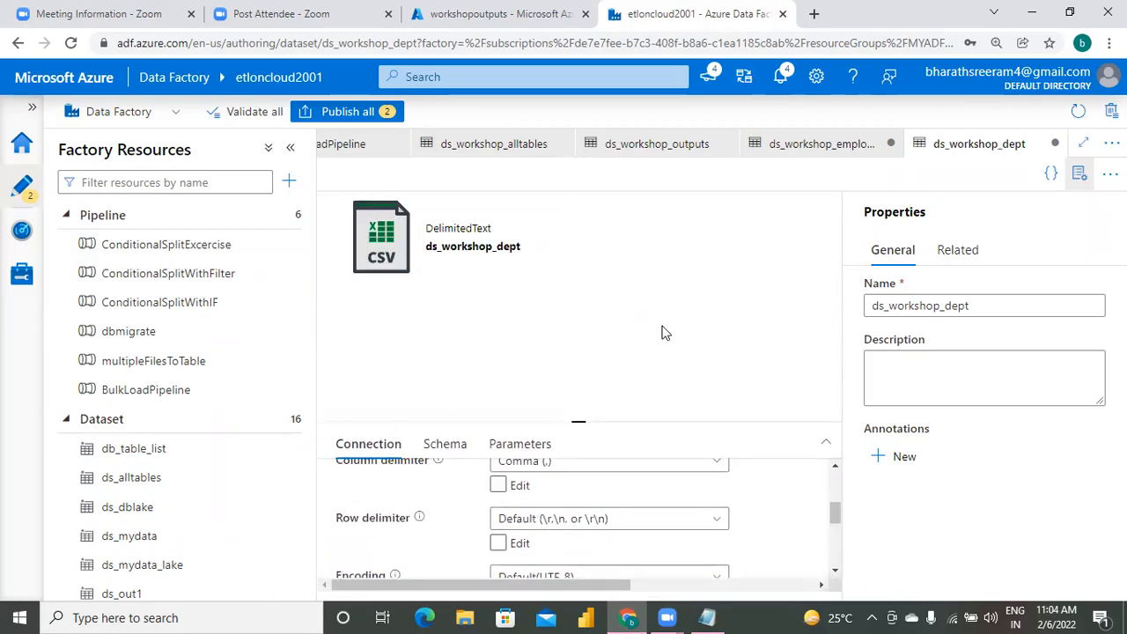
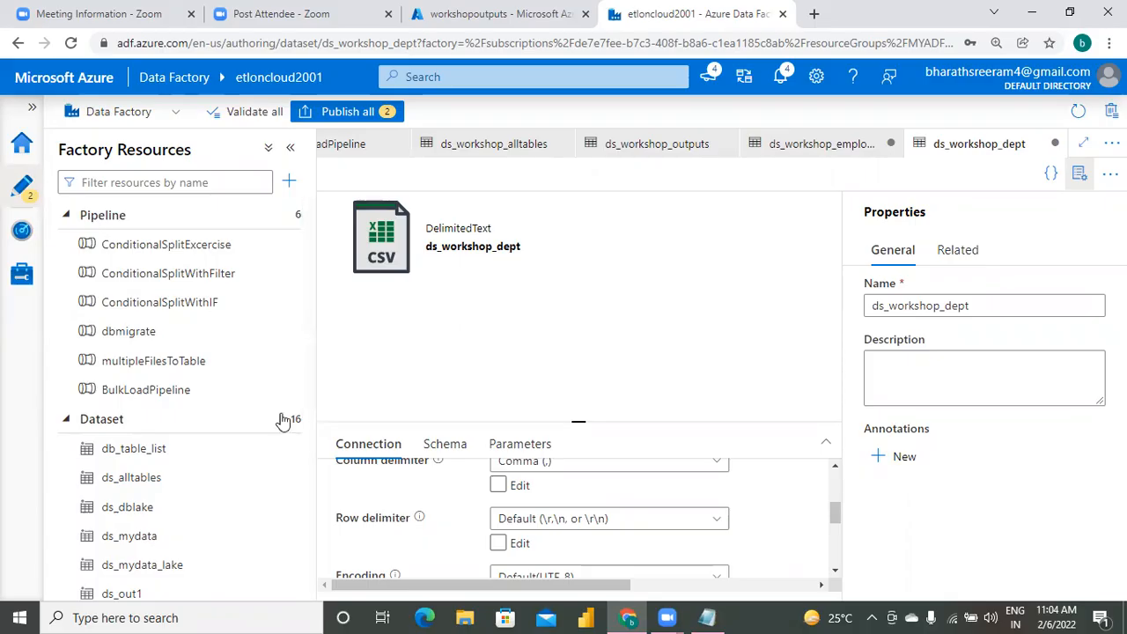
Create a new data flow in the factory and add two sources to its canvas.
click(67, 421)
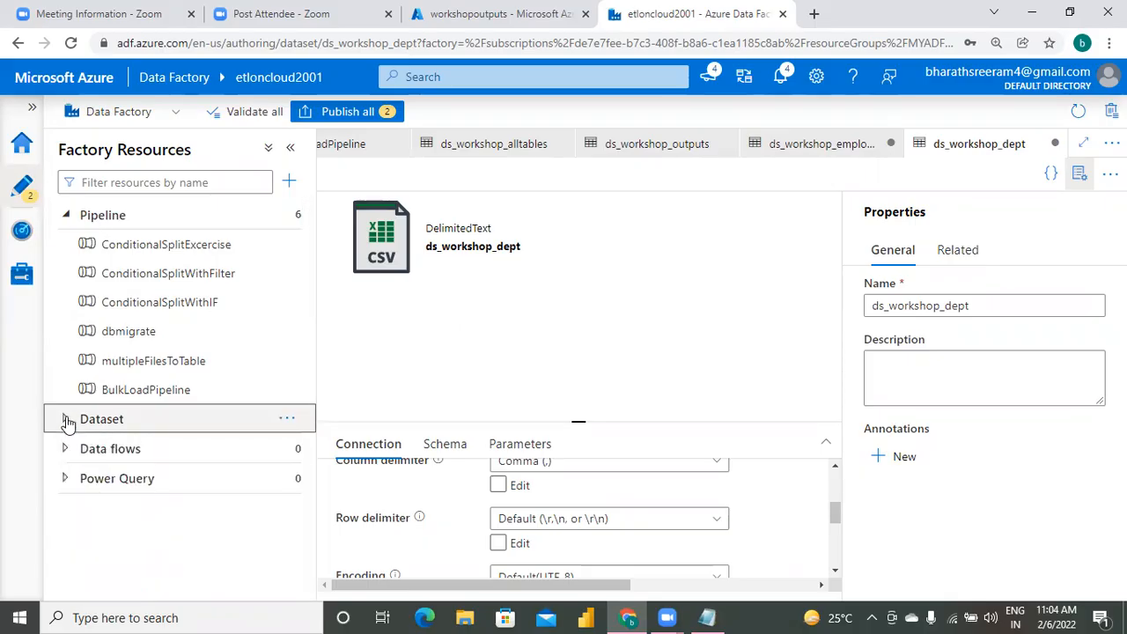
click(67, 449)
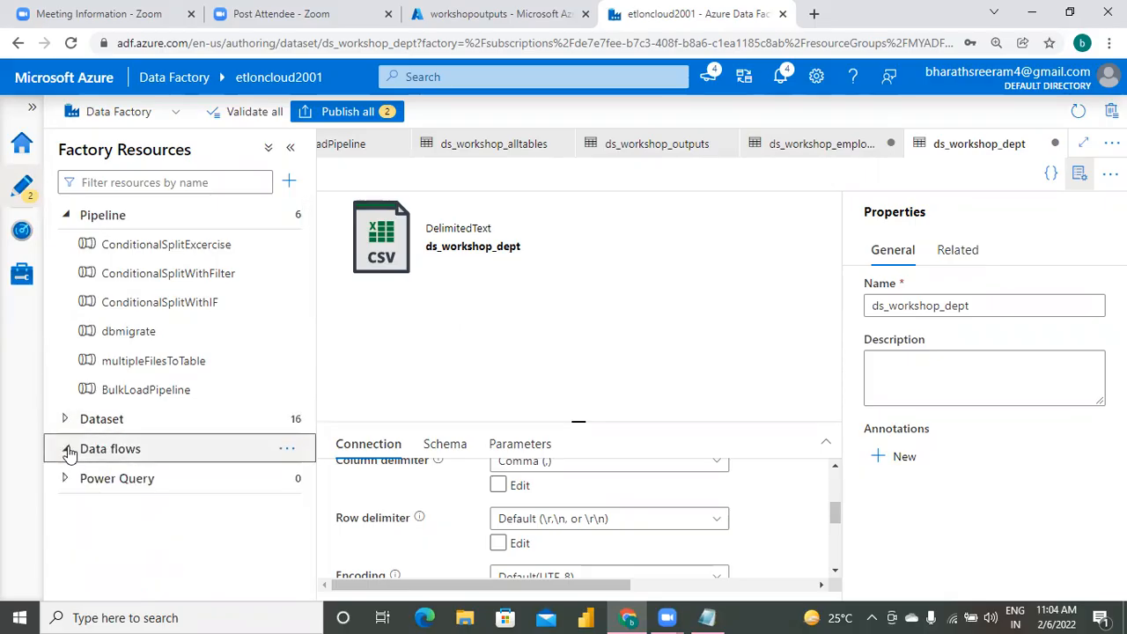
click(286, 451)
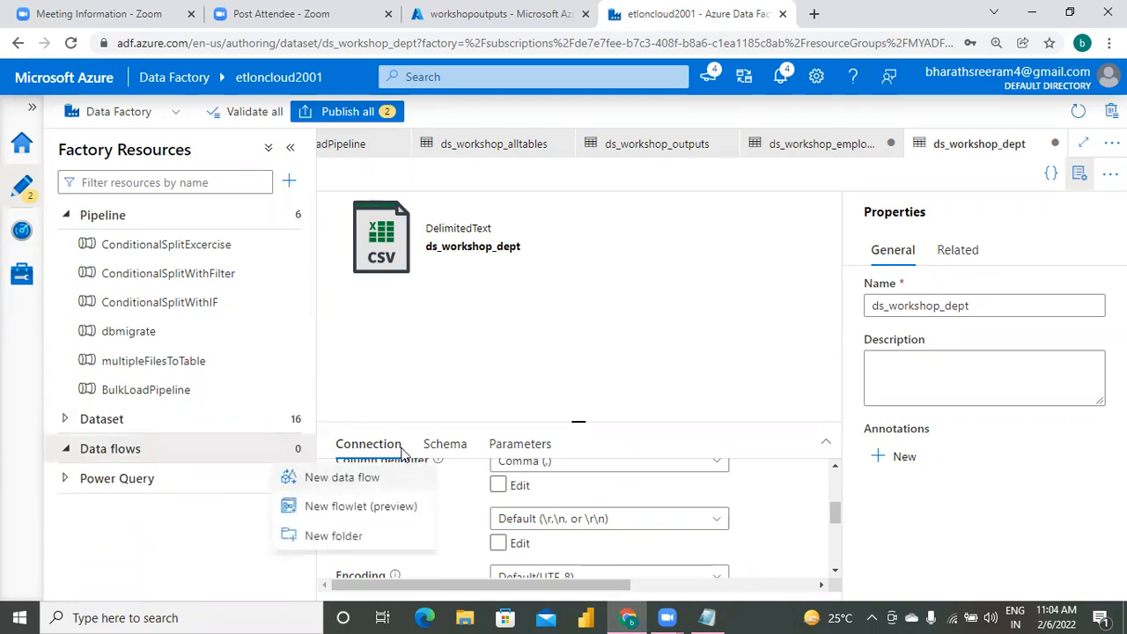
click(392, 481)
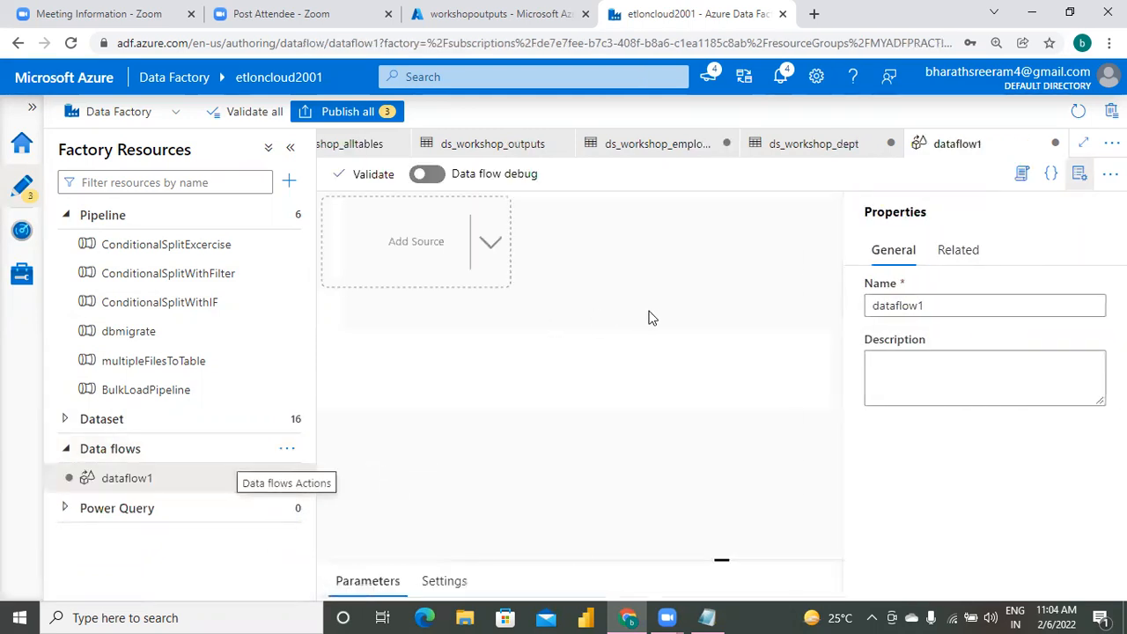
click(427, 250)
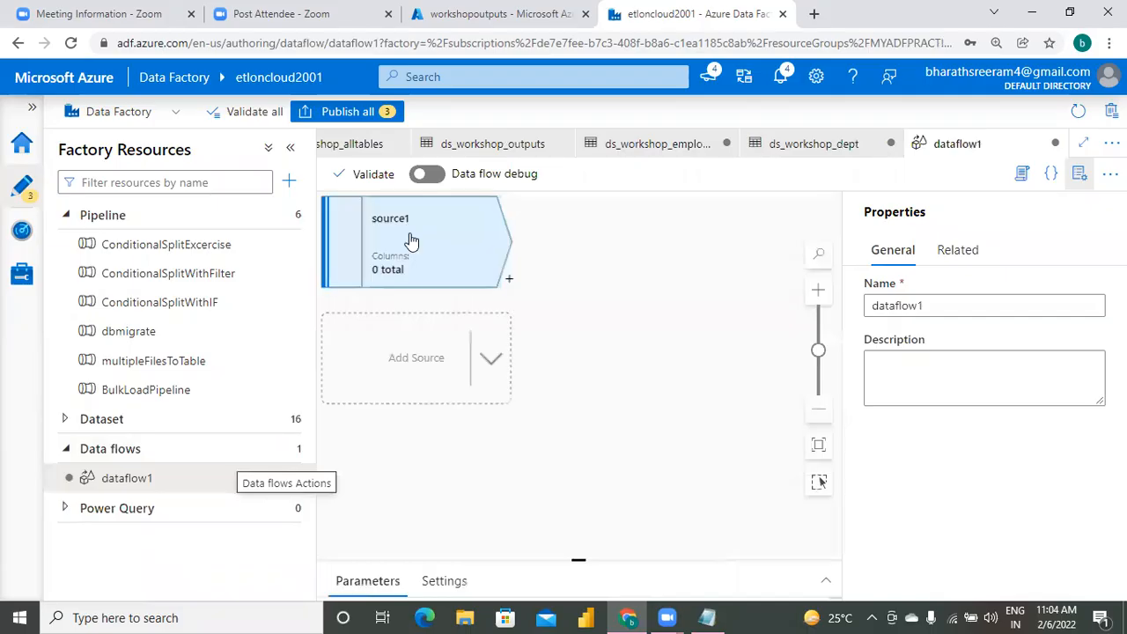
click(407, 399)
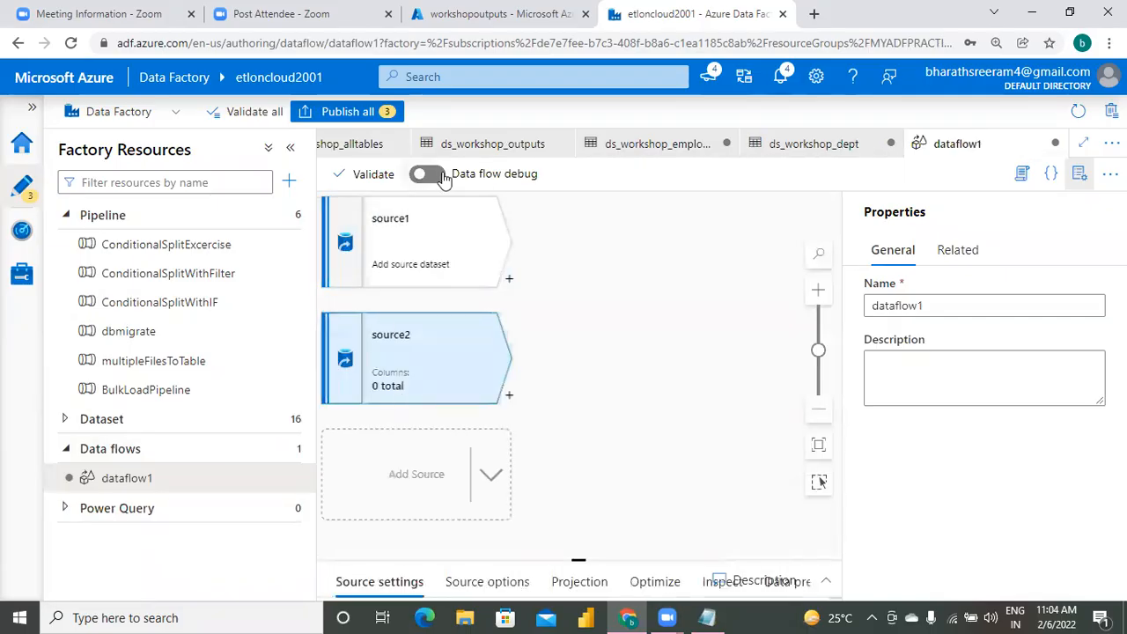
Turn on data flow debug with a debug time to live of 1 hour and hide the data flow's properties.
click(443, 175)
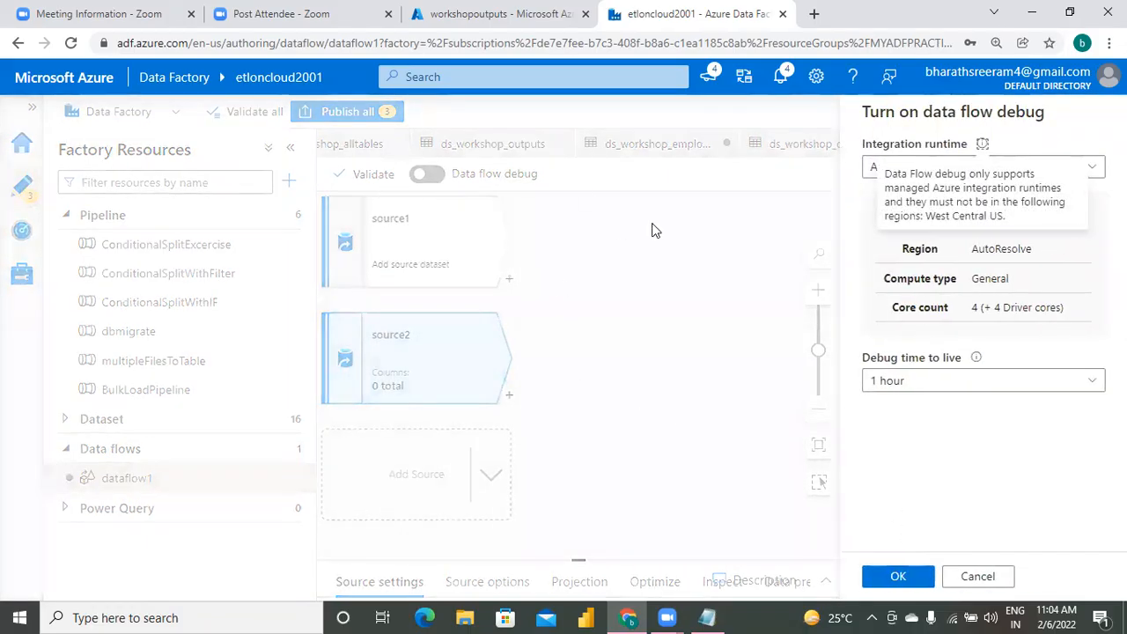
click(898, 577)
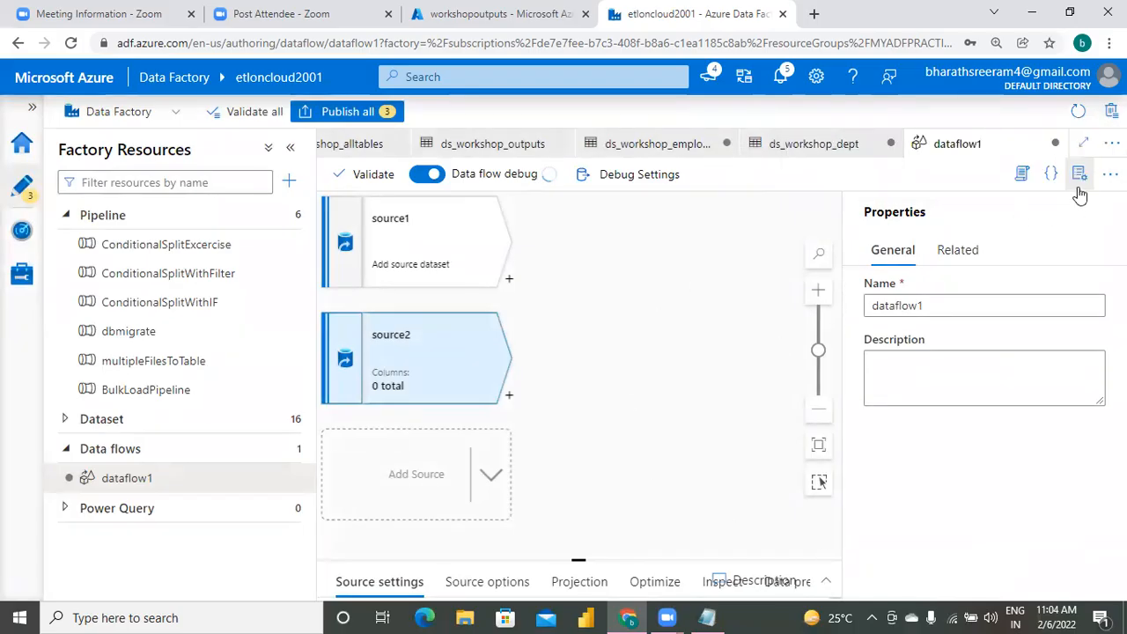
click(1081, 176)
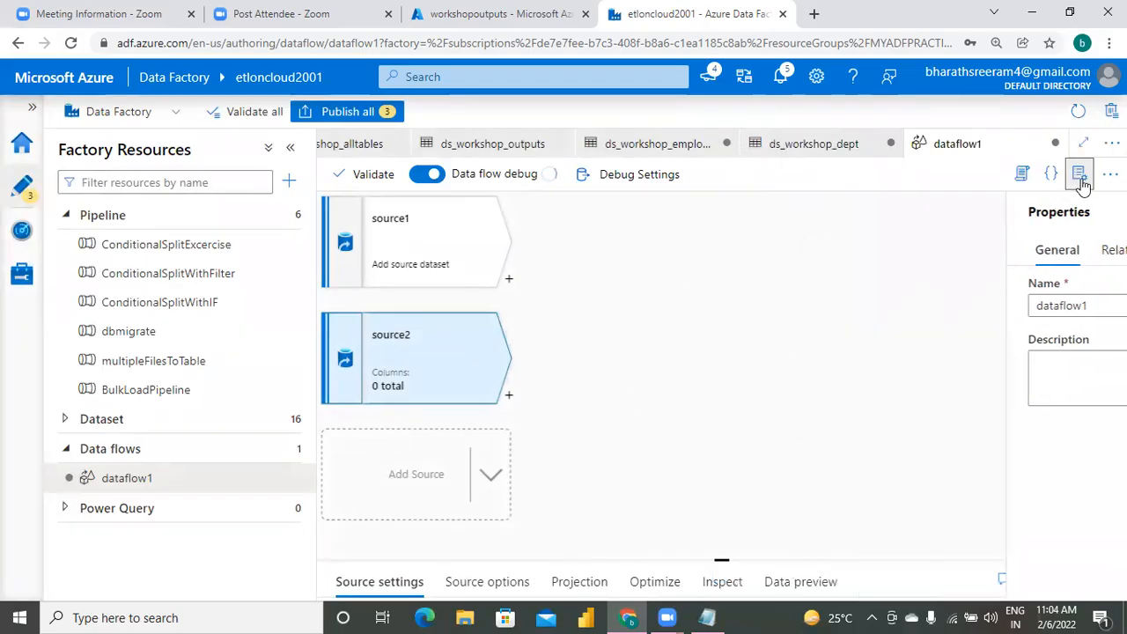
click(651, 346)
Name the first source's output stream emp and assign it the ds_workshop_employee dataset.
click(401, 238)
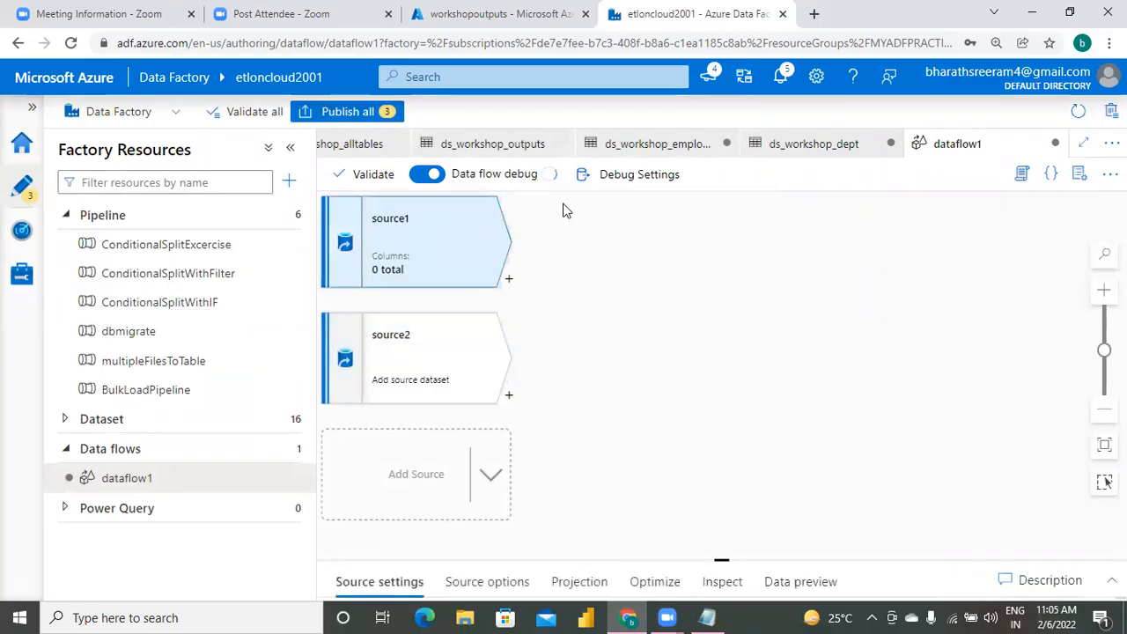
drag(722, 559, 729, 284)
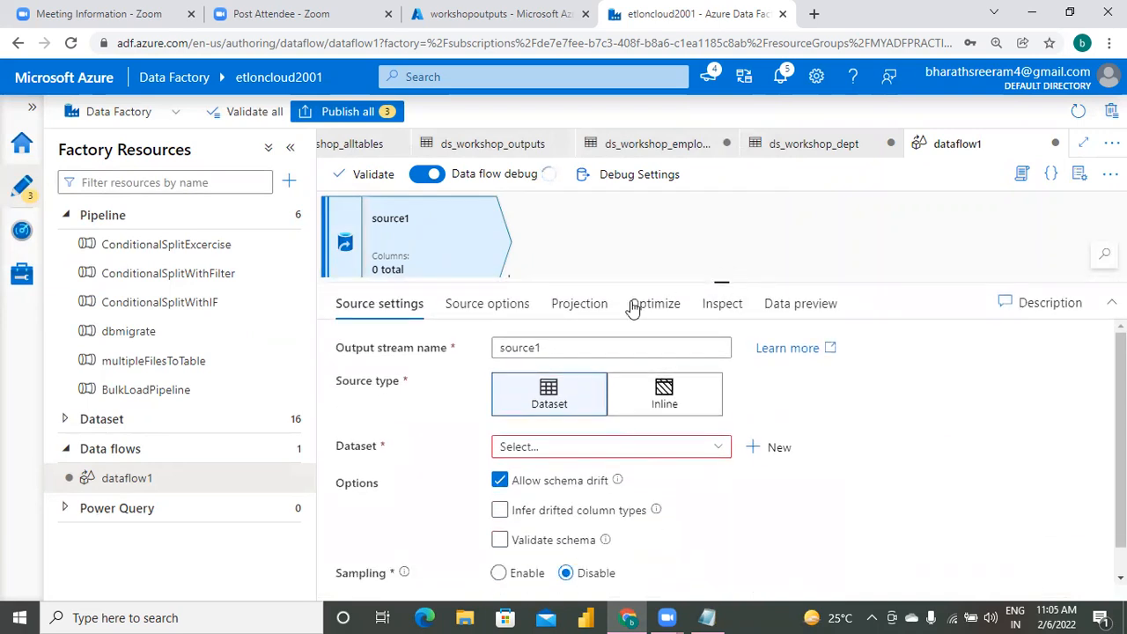
click(561, 351)
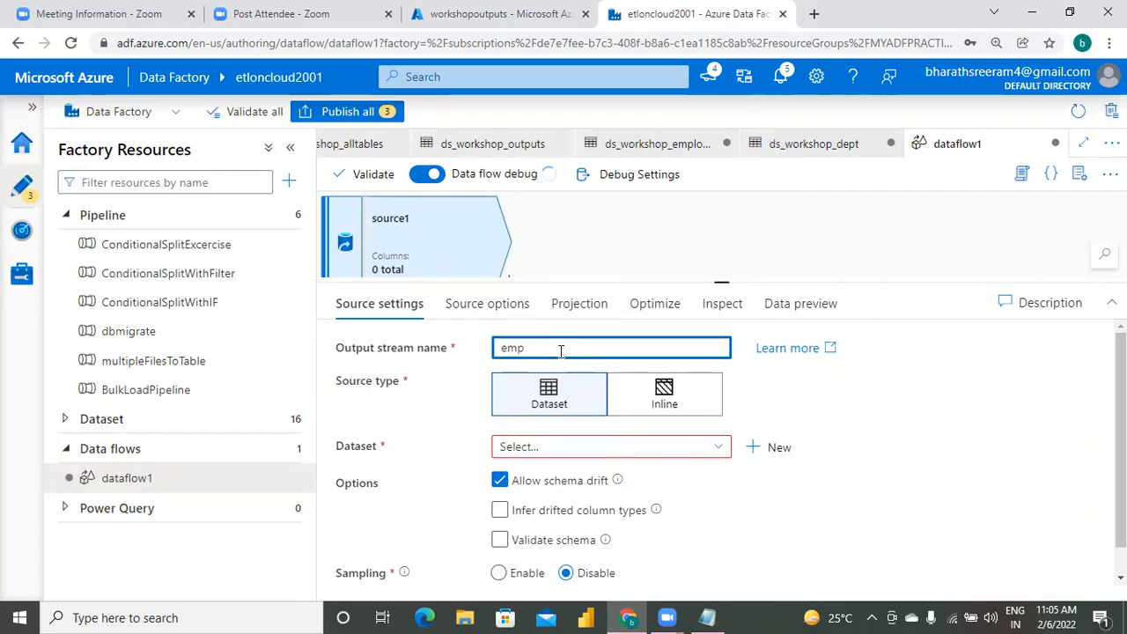
click(621, 453)
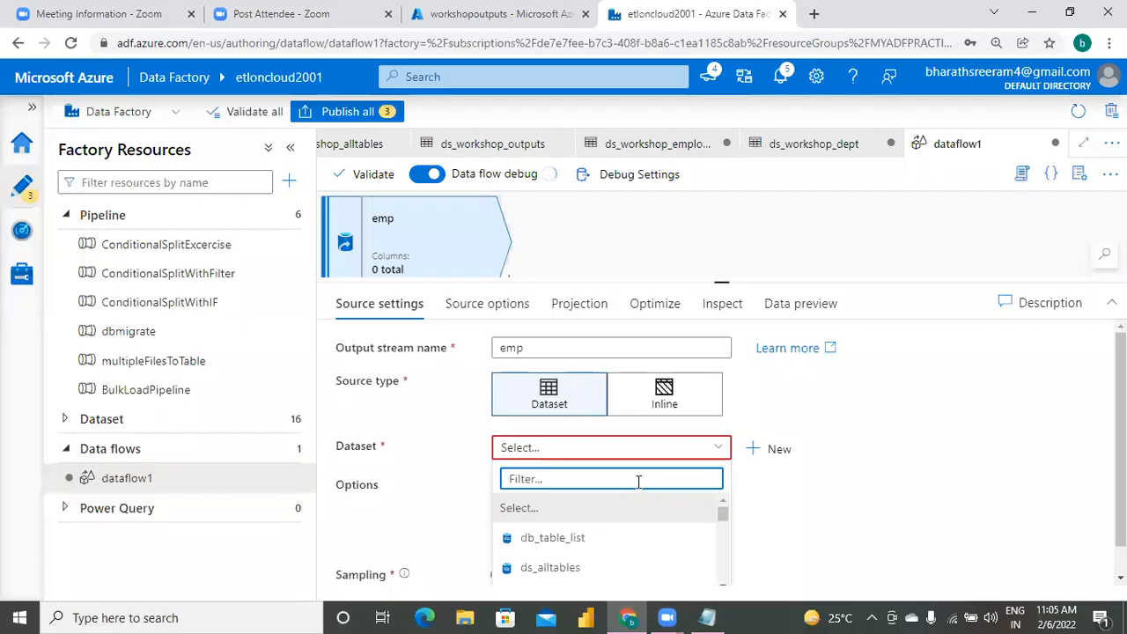
text(ds_w)
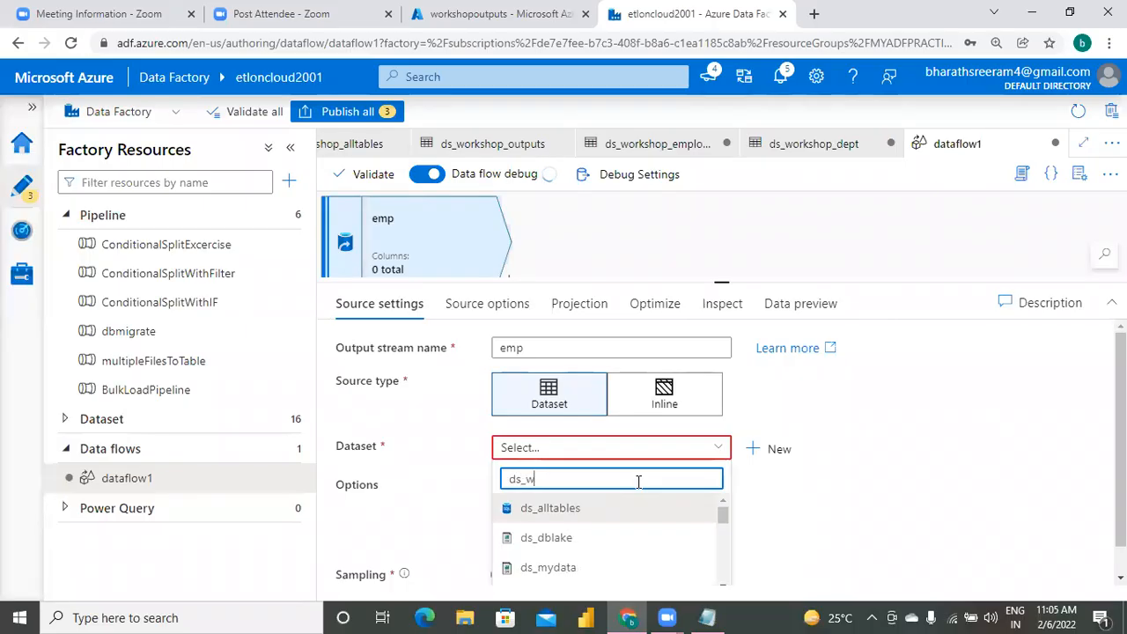
text(ork)
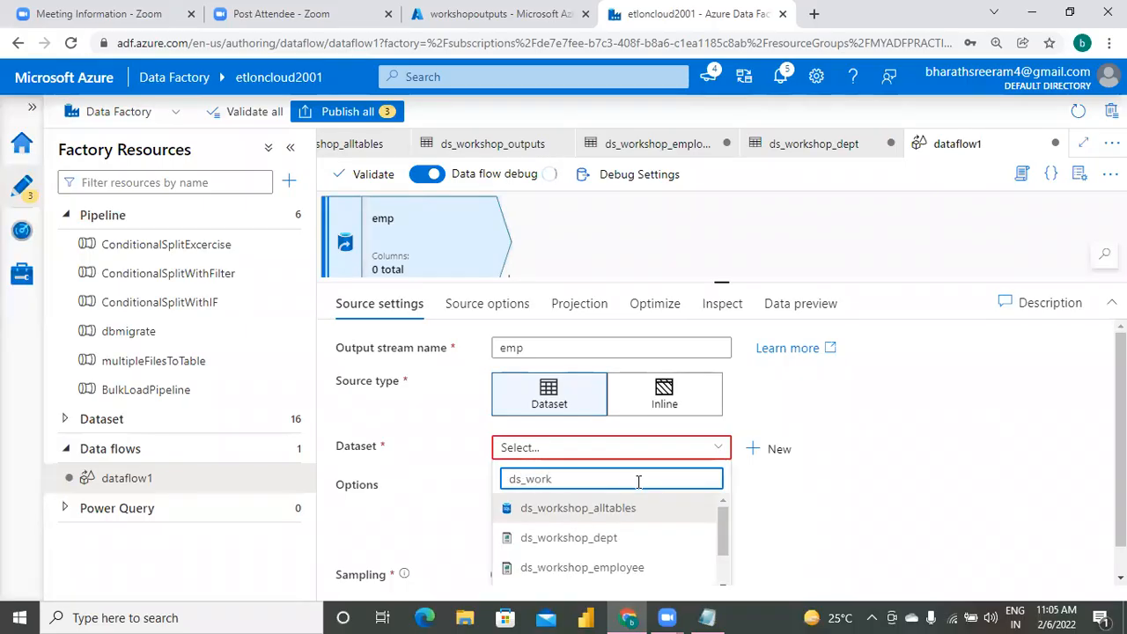
click(622, 568)
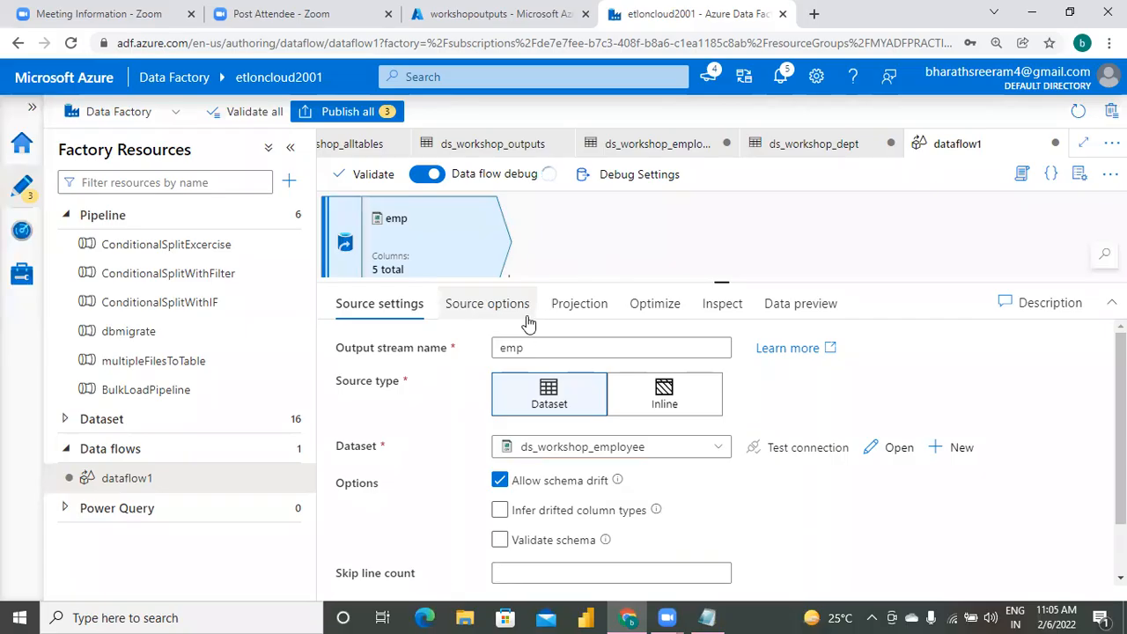
click(634, 215)
Name the second source's output stream dept and assign it the ds_workshop_dept dataset.
drag(722, 278, 704, 417)
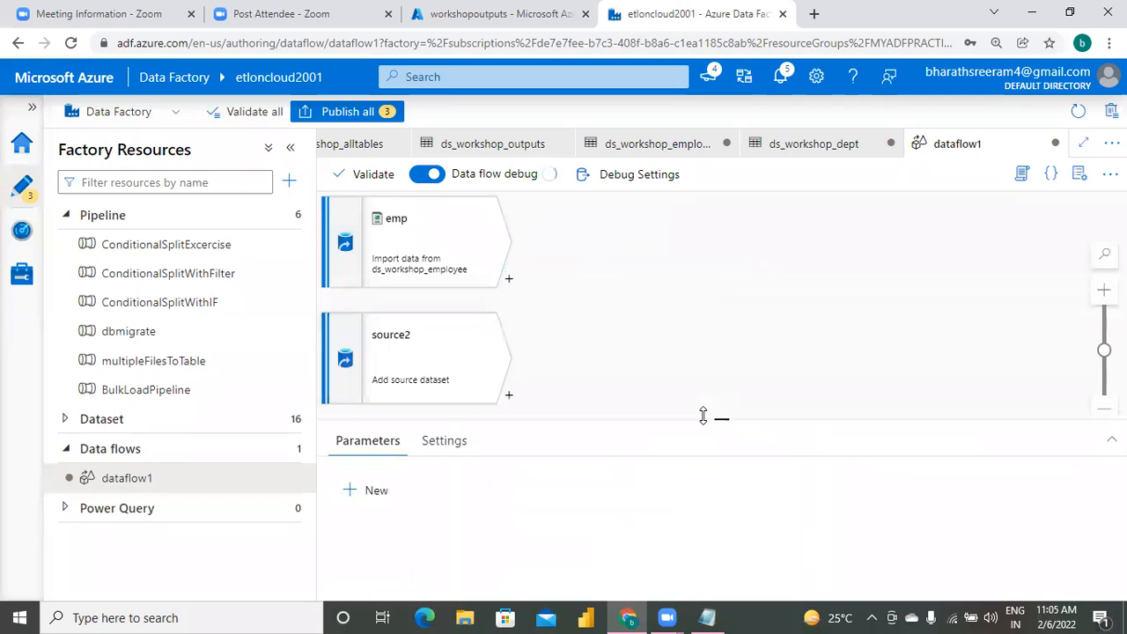
click(438, 346)
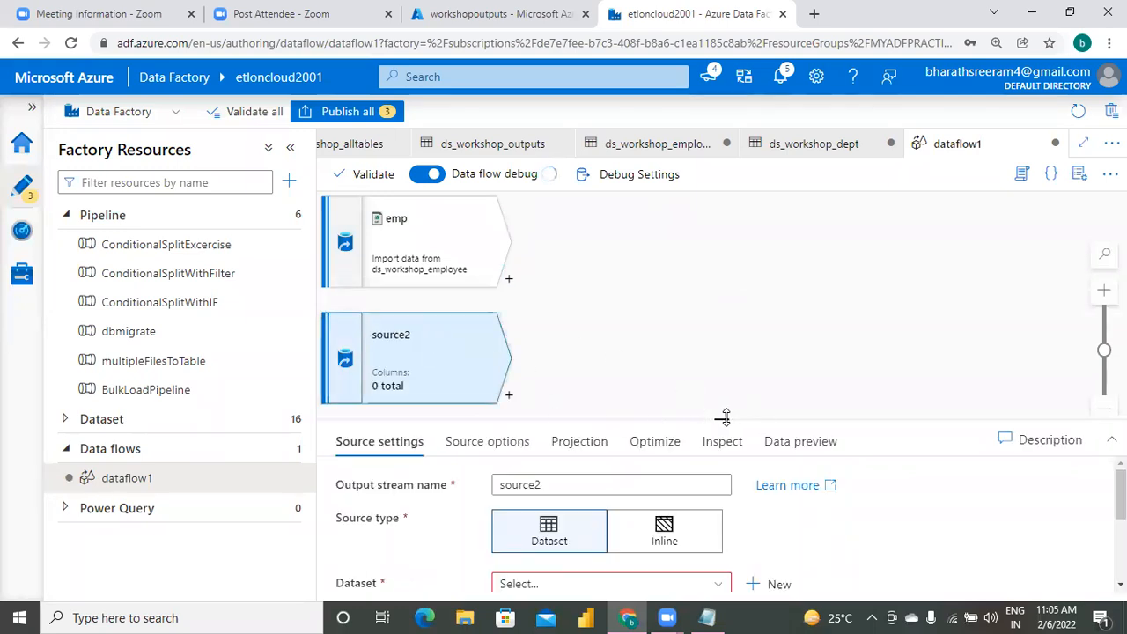
drag(727, 417, 743, 253)
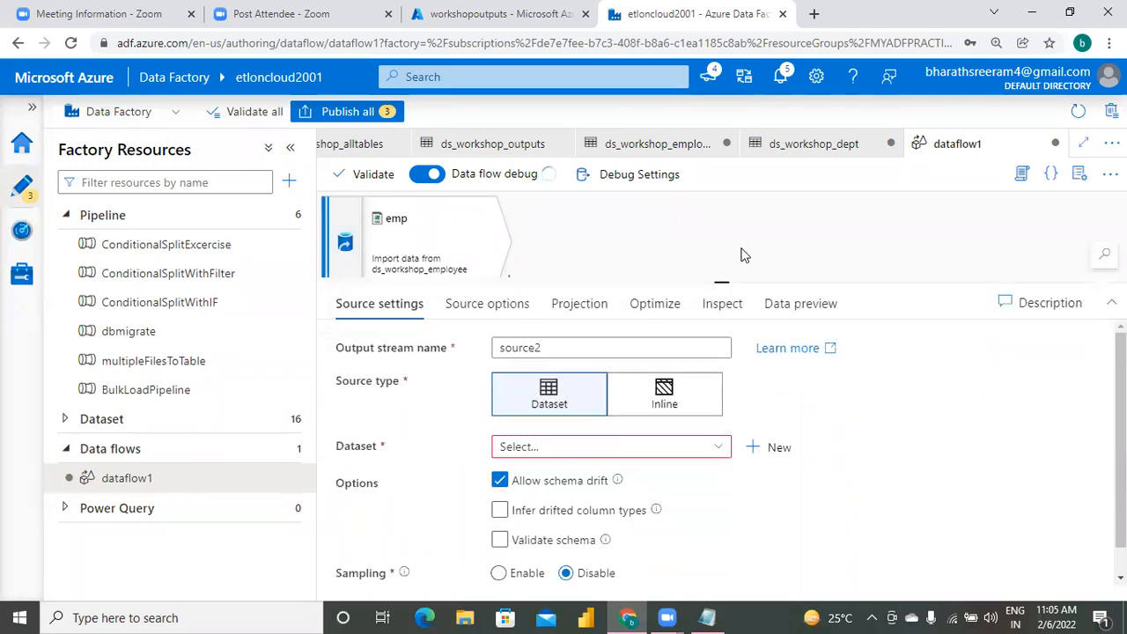
click(555, 298)
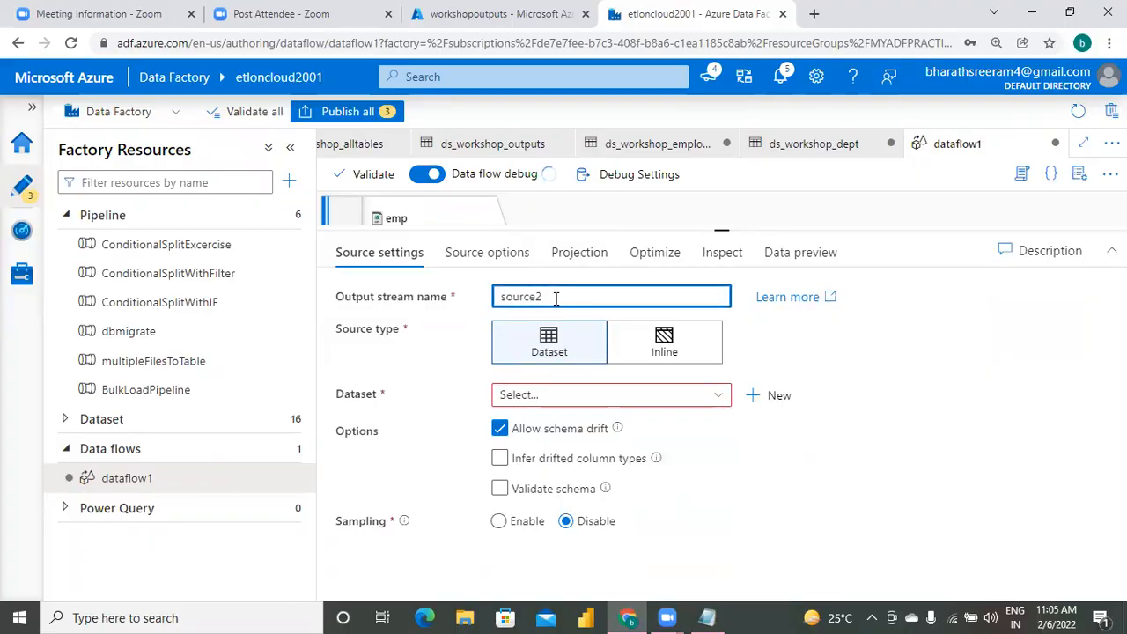
text(dept)
click(624, 395)
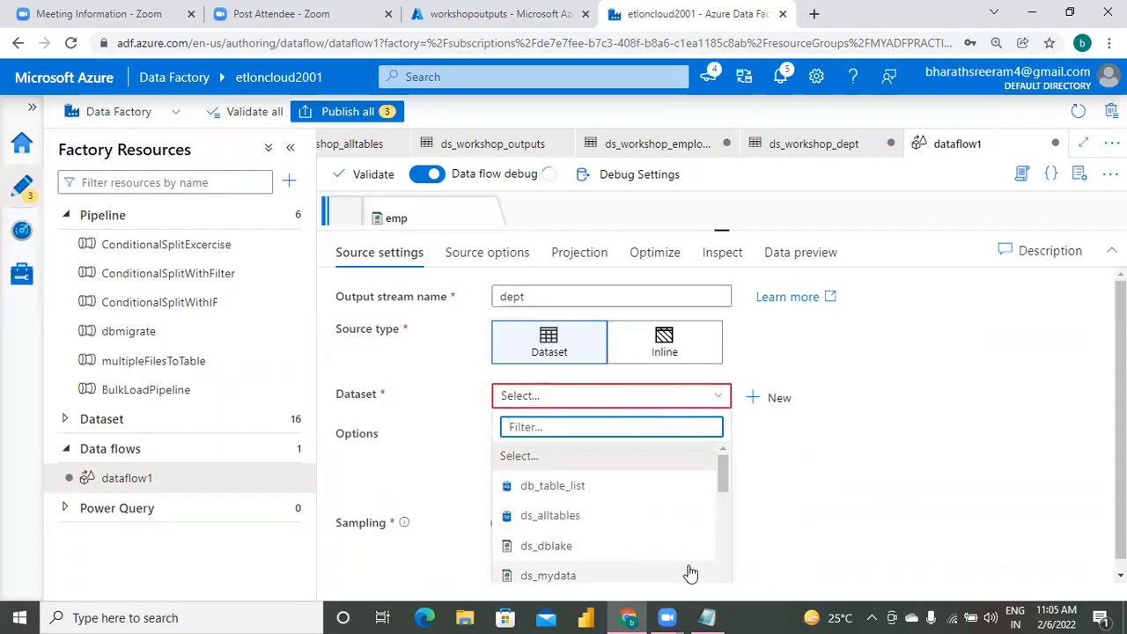
text(ds)
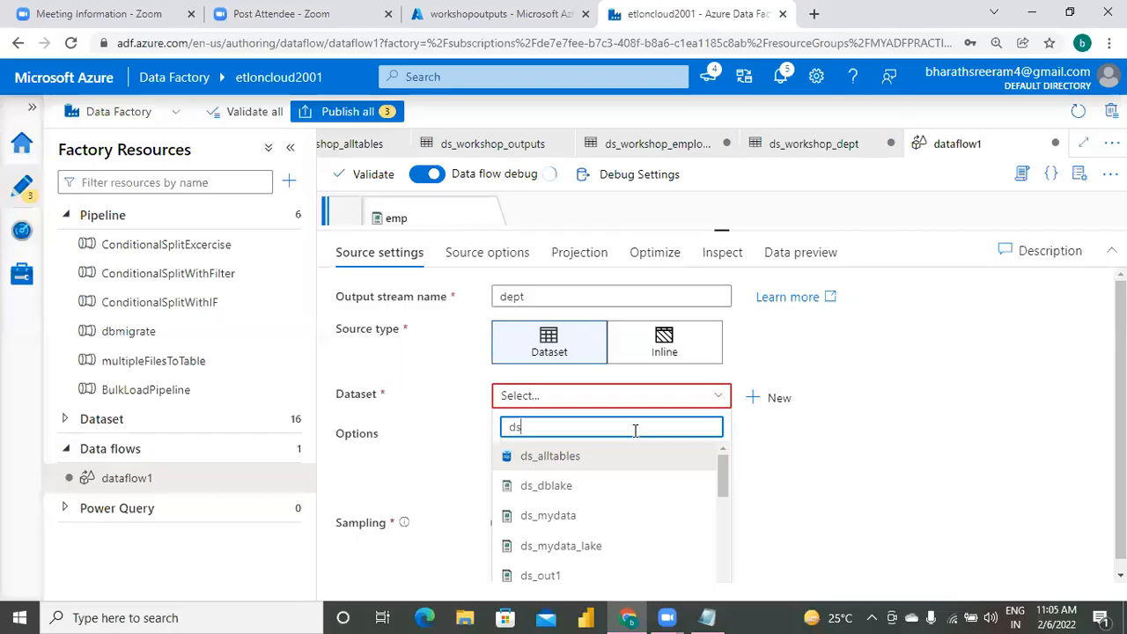
text(_work)
click(597, 485)
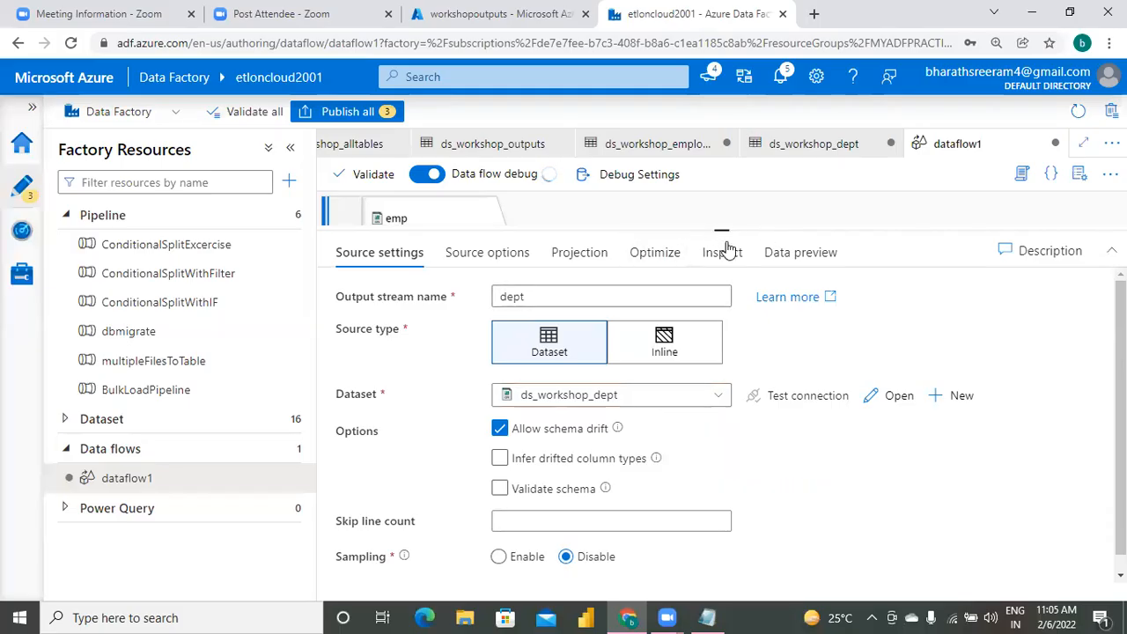
Check the column names and data types in the projection of the dept source.
drag(723, 233, 722, 291)
click(577, 311)
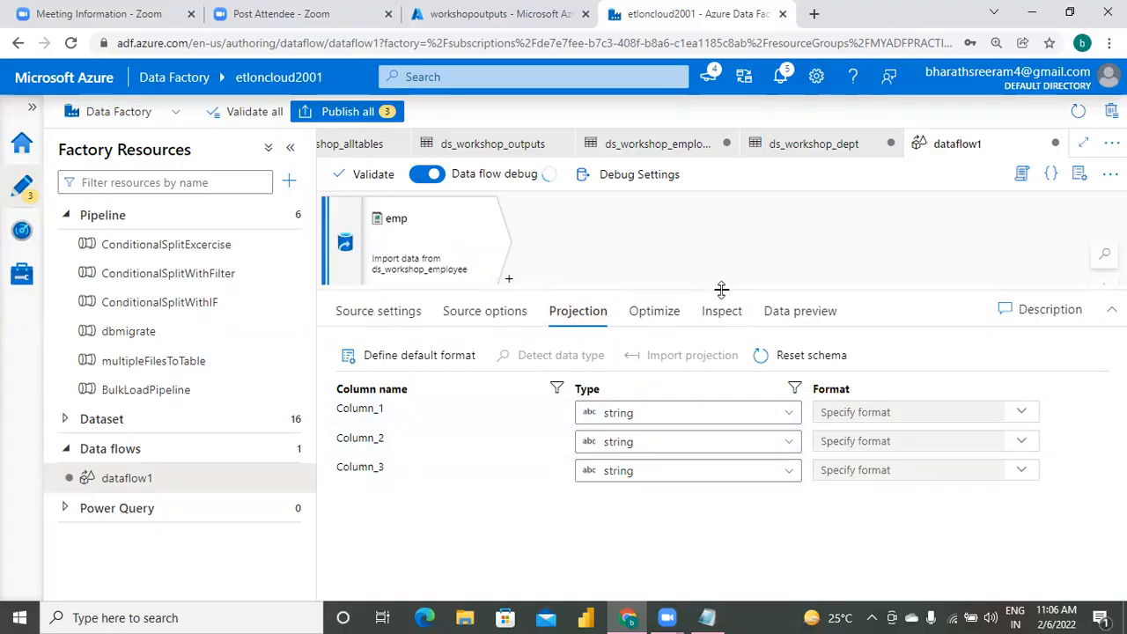
drag(722, 290, 722, 370)
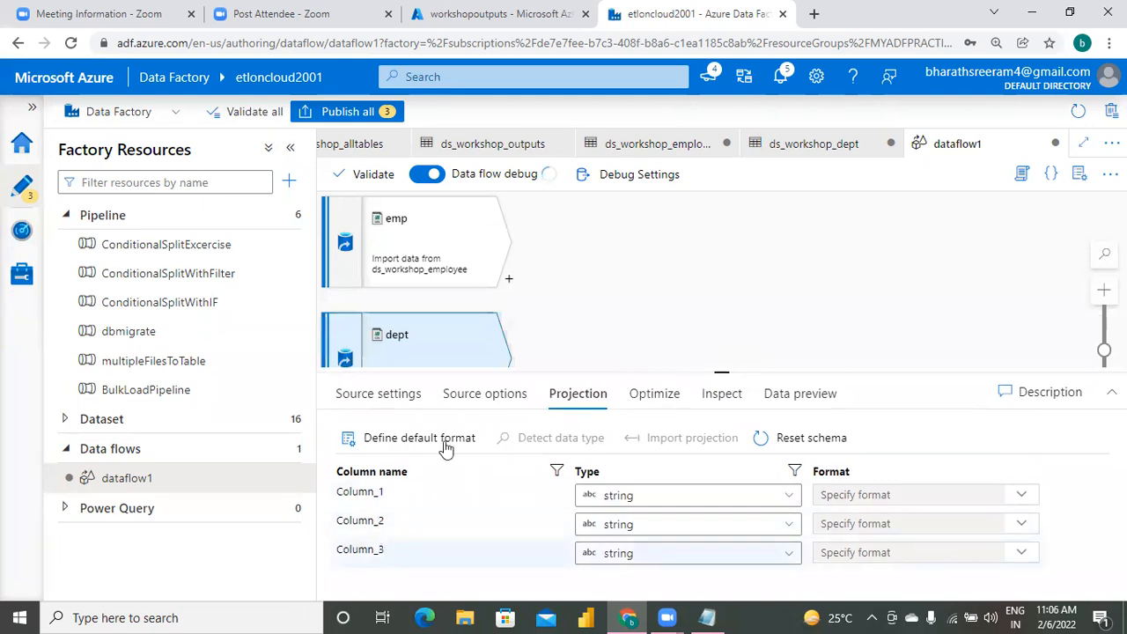
click(602, 282)
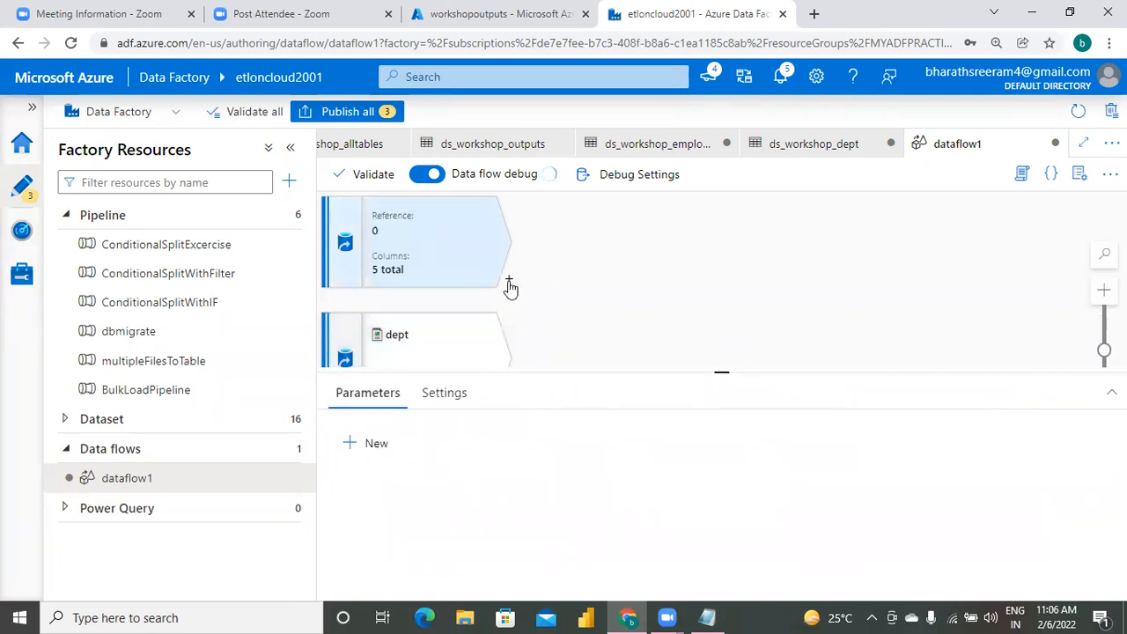
Add a Join transformation after the emp source and set its right stream to dept.
click(509, 282)
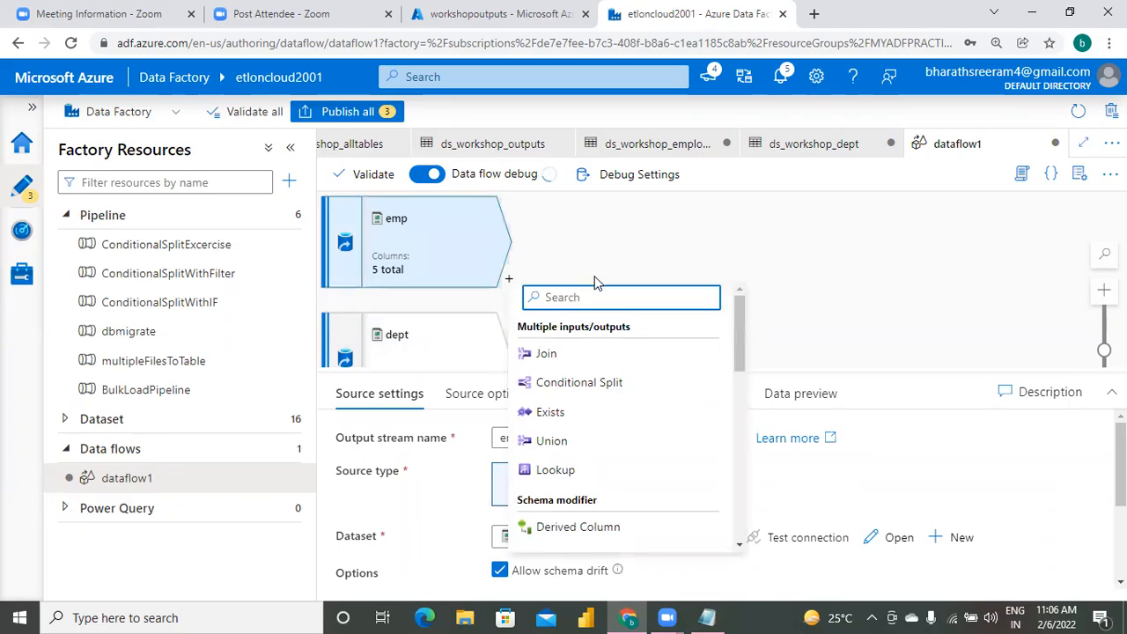
click(560, 355)
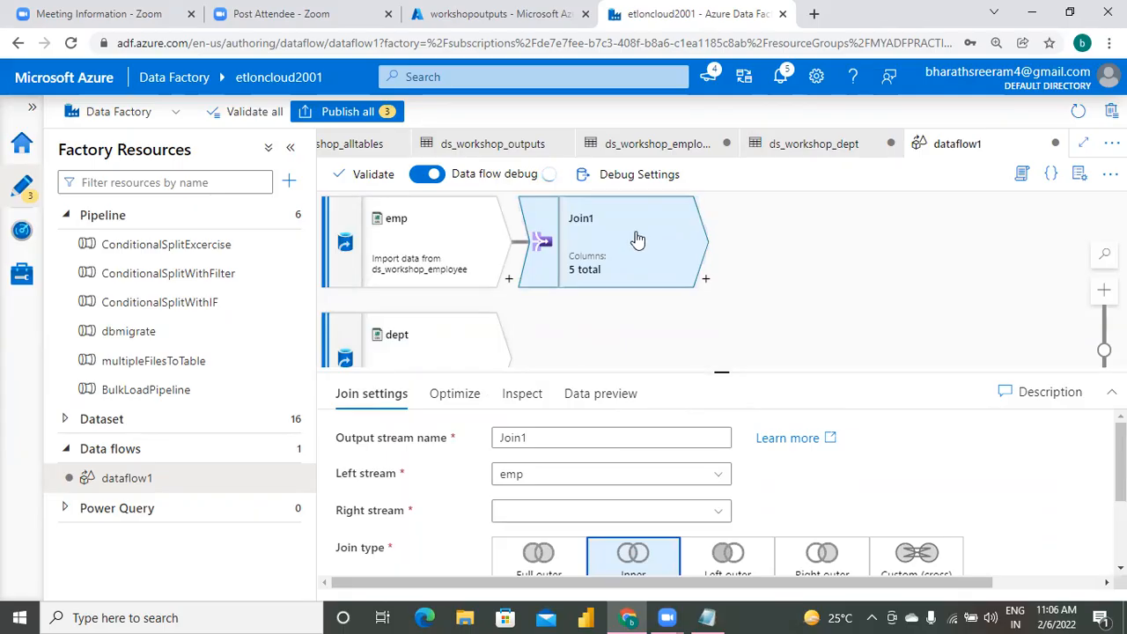
drag(725, 370, 755, 221)
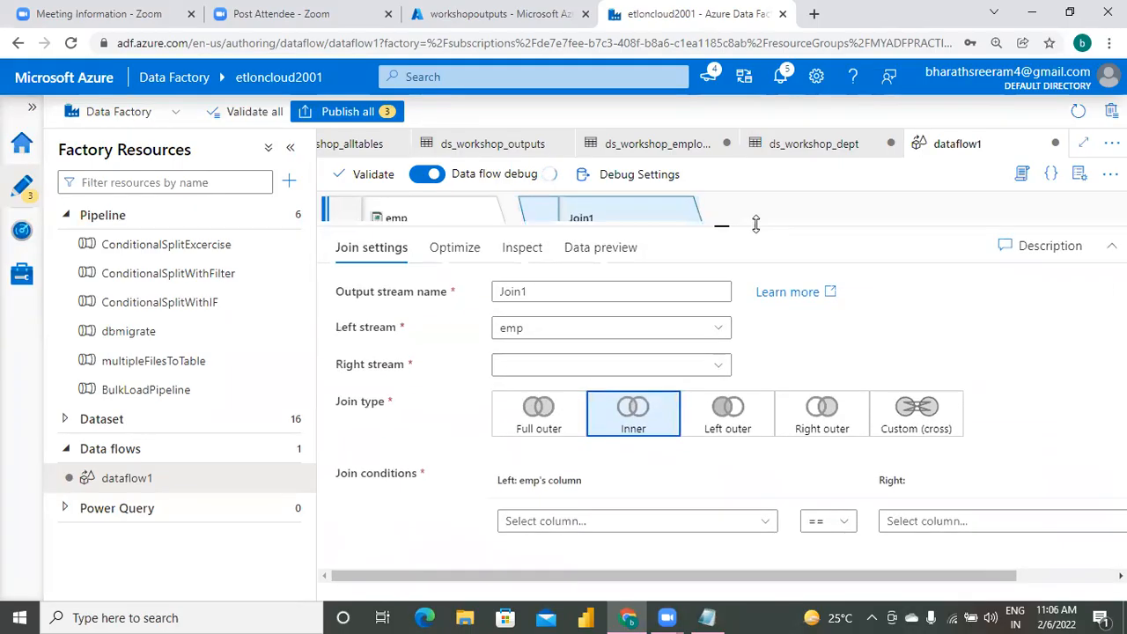
click(526, 368)
click(517, 392)
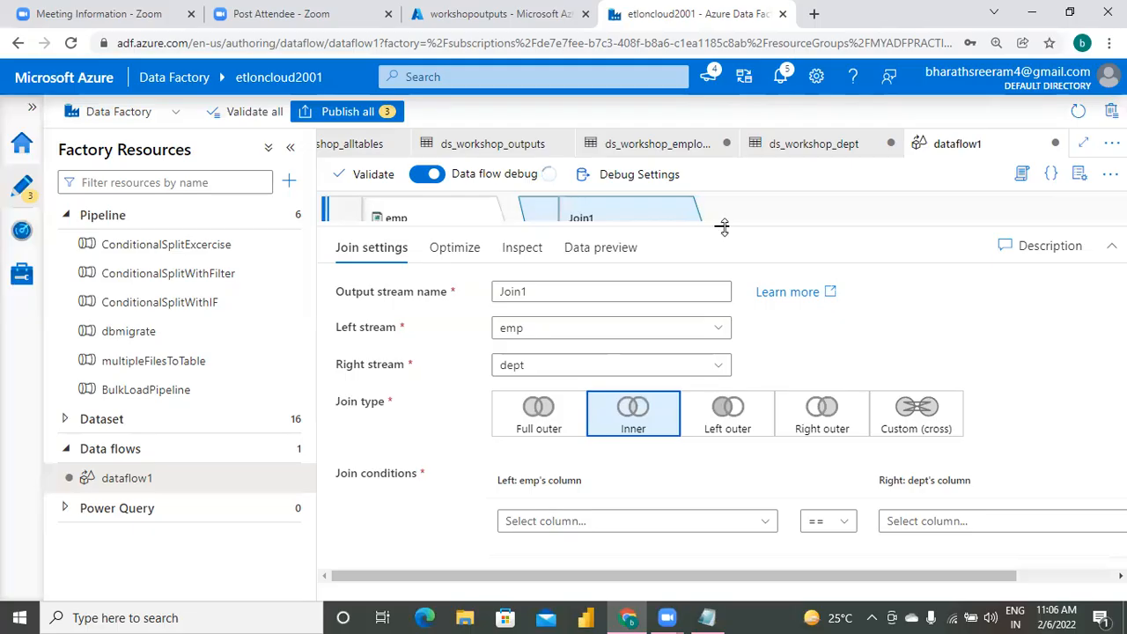
drag(722, 228, 713, 408)
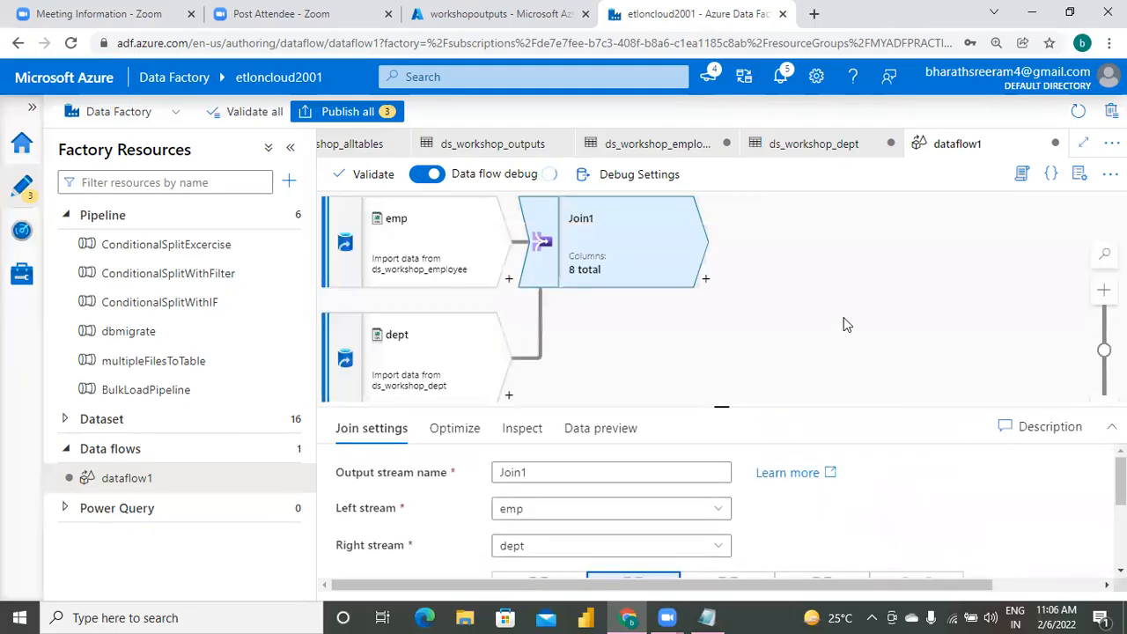
Set the Join1 condition to match the emp column dno with the dept column Column_1.
click(712, 283)
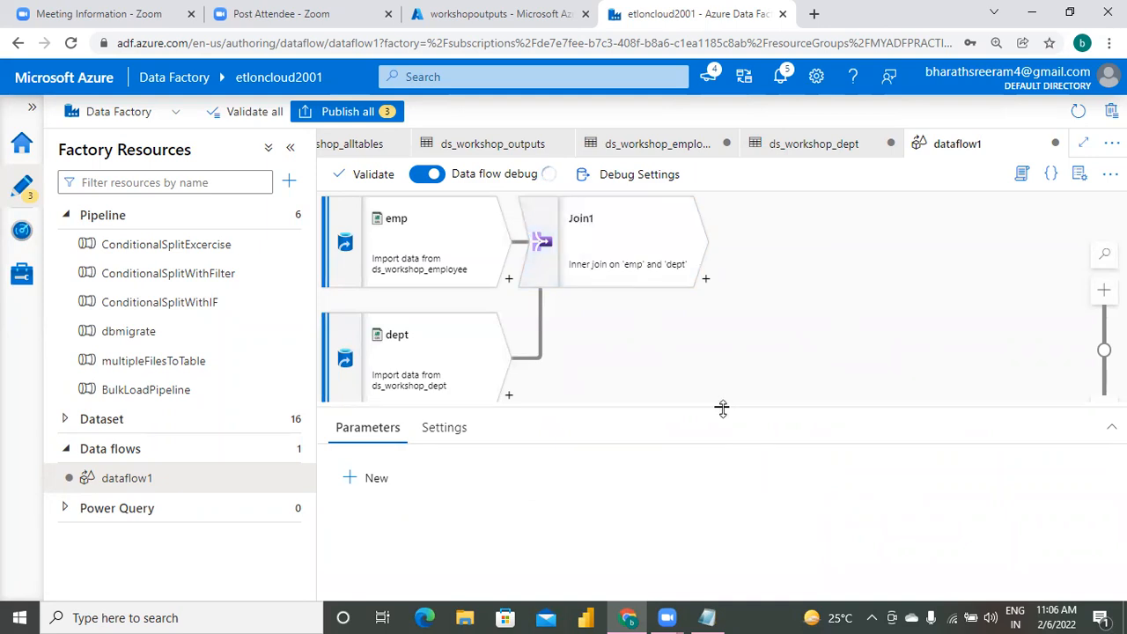
drag(722, 408, 723, 336)
click(647, 233)
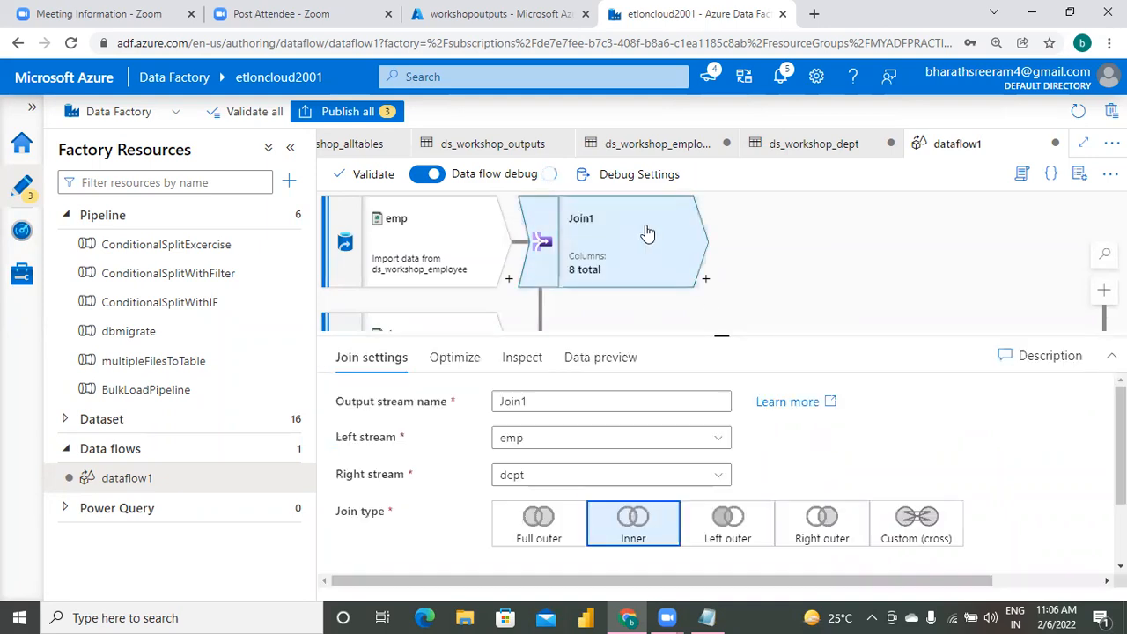
drag(721, 336, 722, 195)
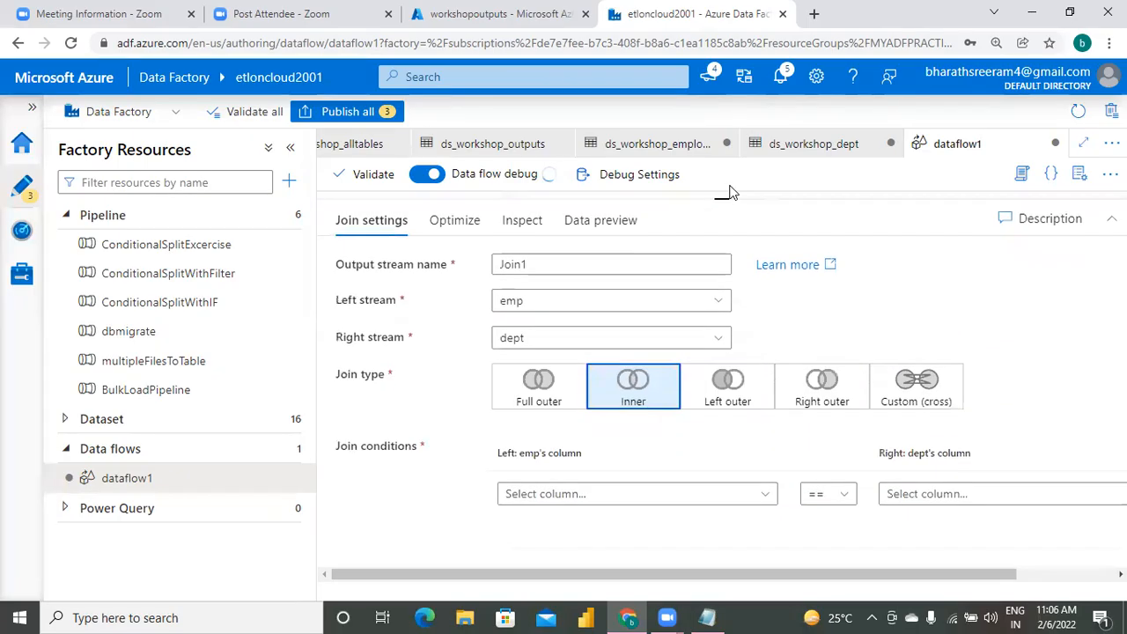
click(745, 495)
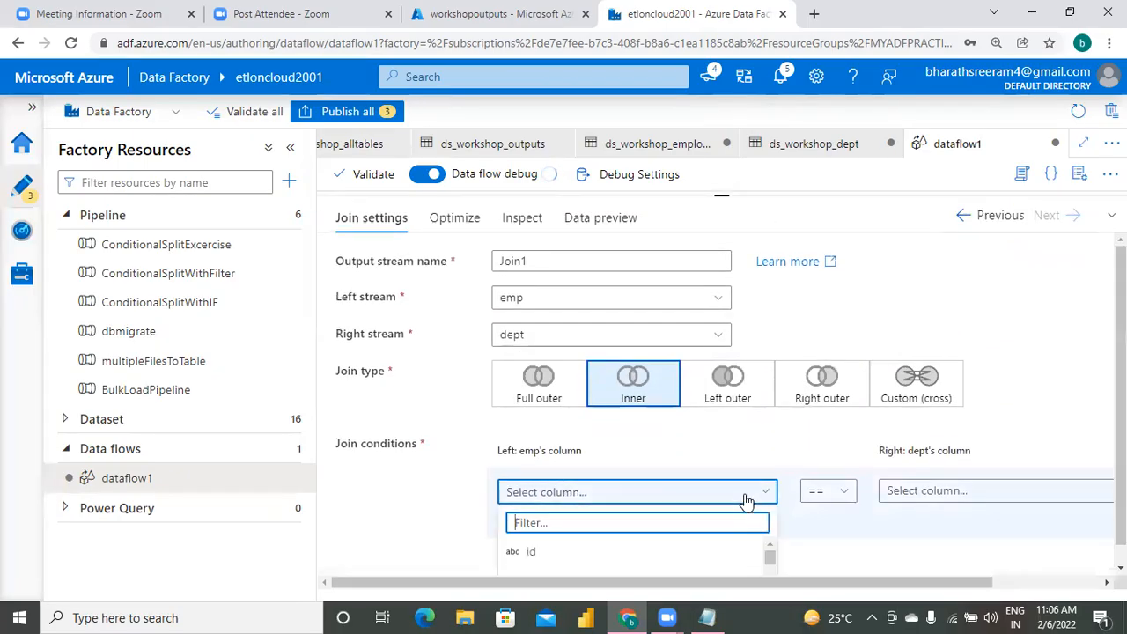
click(770, 571)
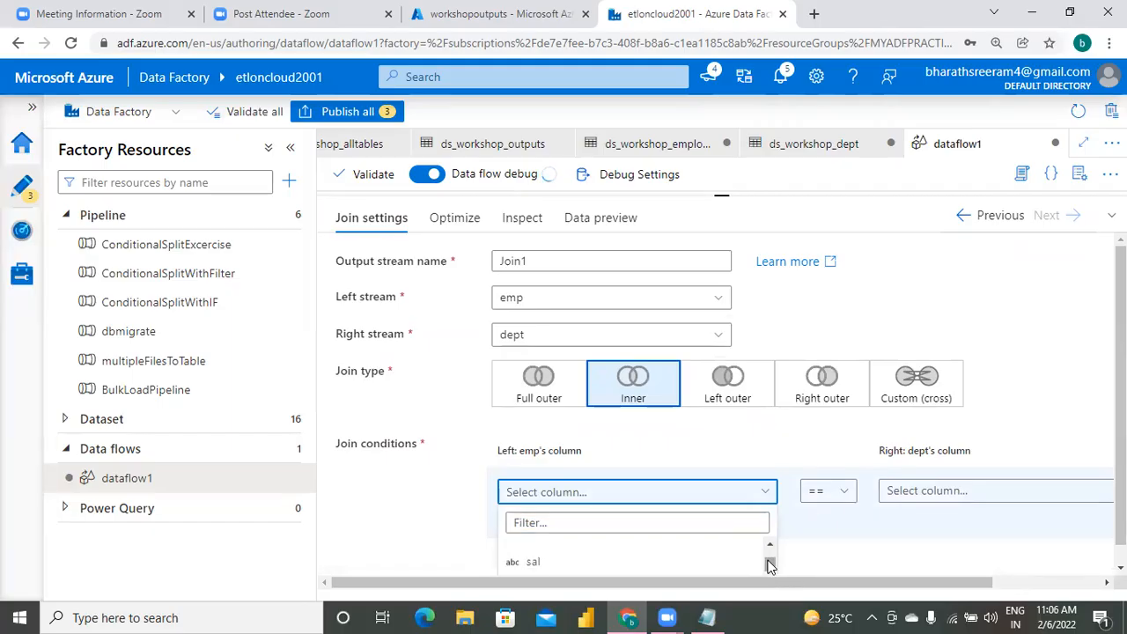
drag(770, 566, 767, 573)
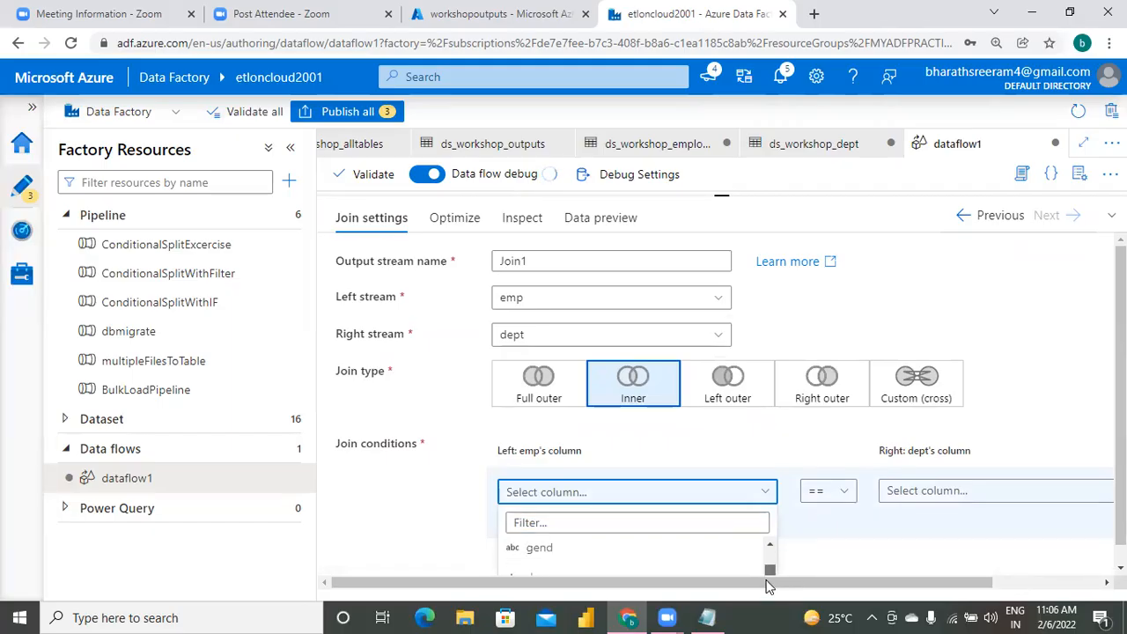
click(707, 576)
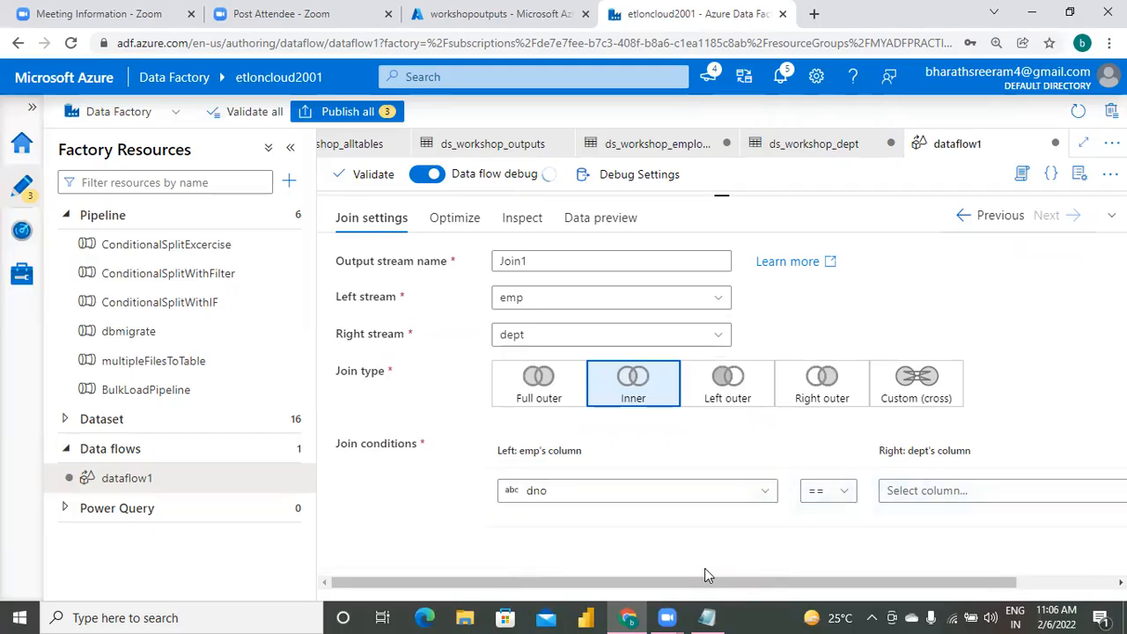
click(925, 497)
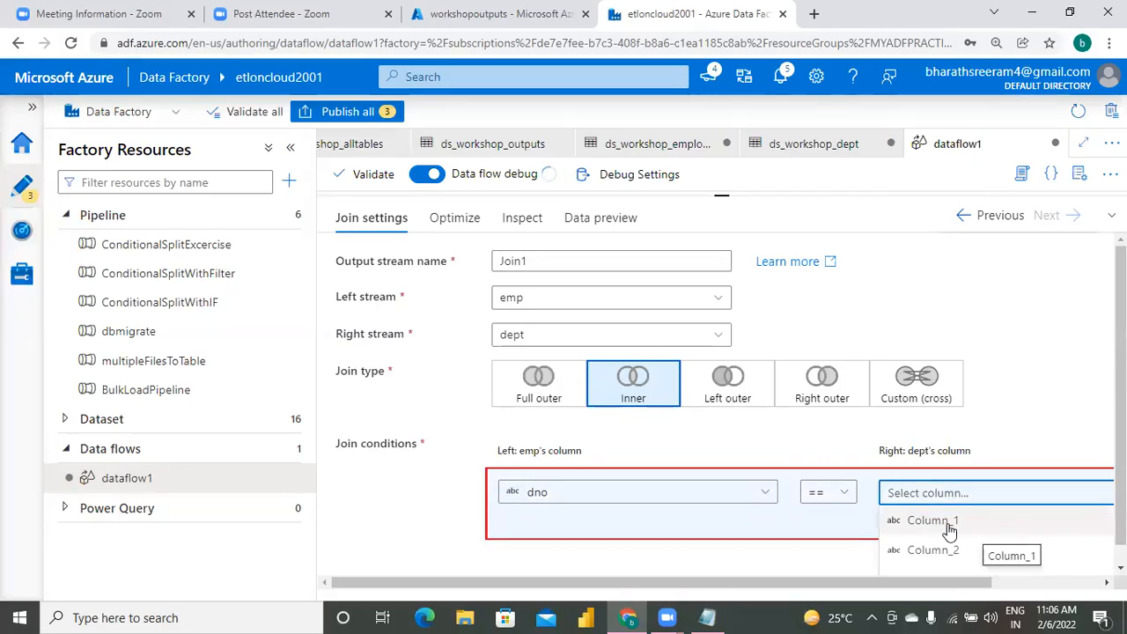
click(976, 523)
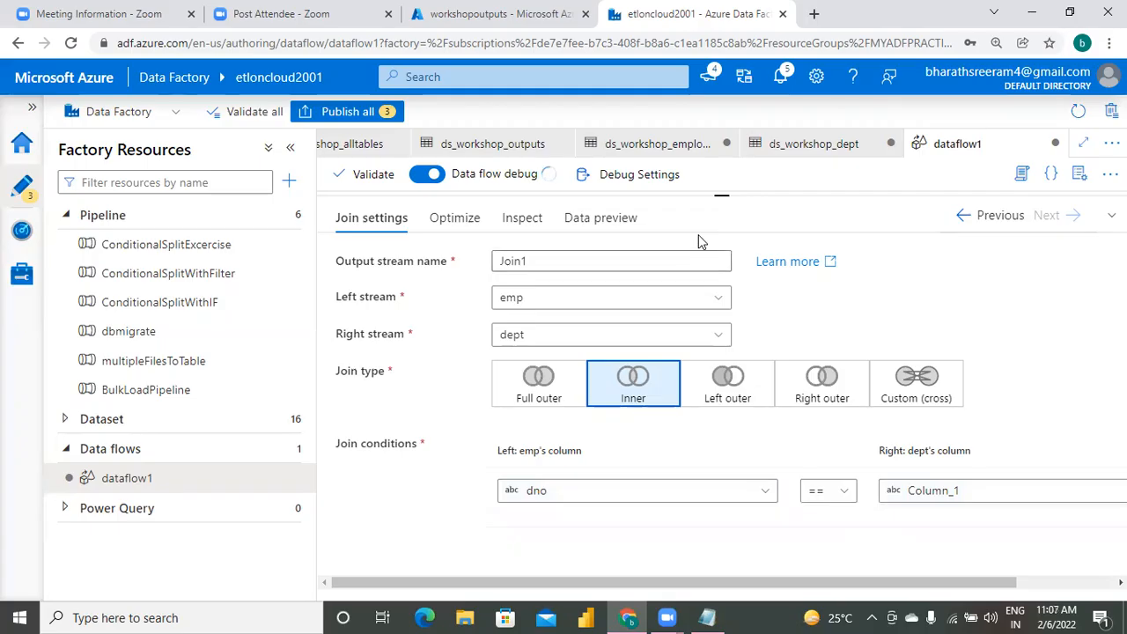
Add a Sink transformation after Join1 as the destination of the data flow.
drag(720, 192, 696, 410)
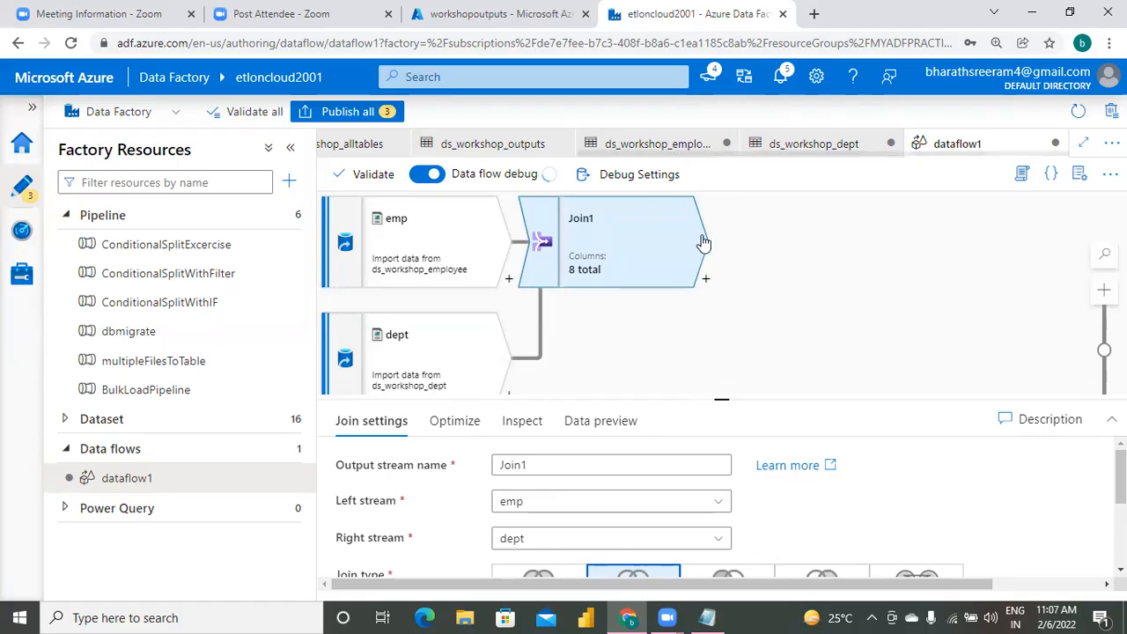
click(706, 280)
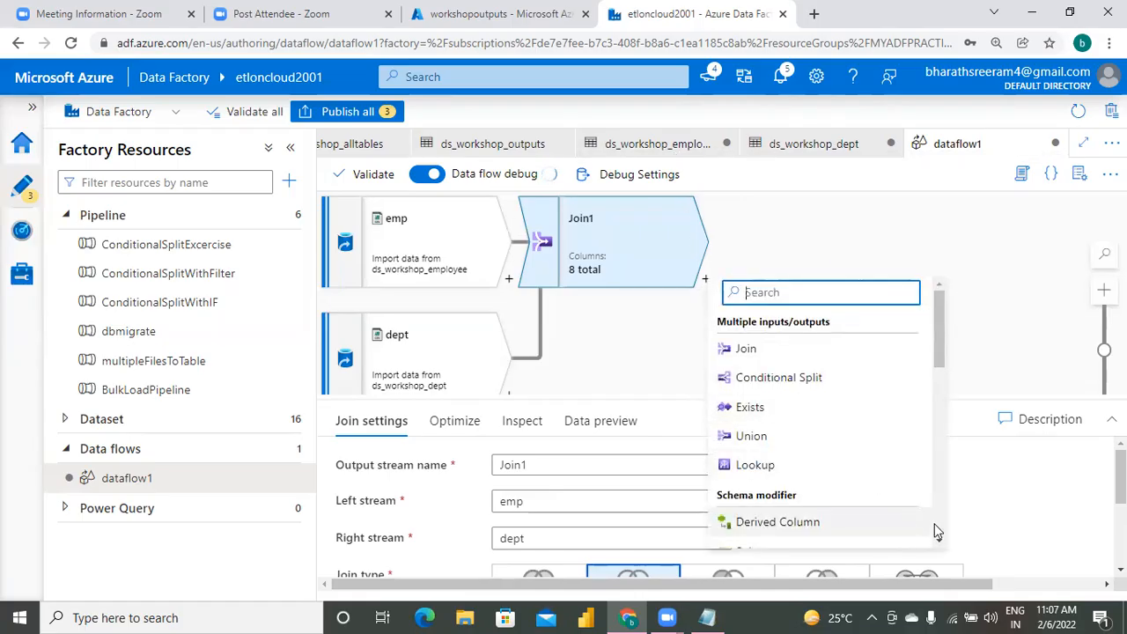
scroll(937, 529, down, 3)
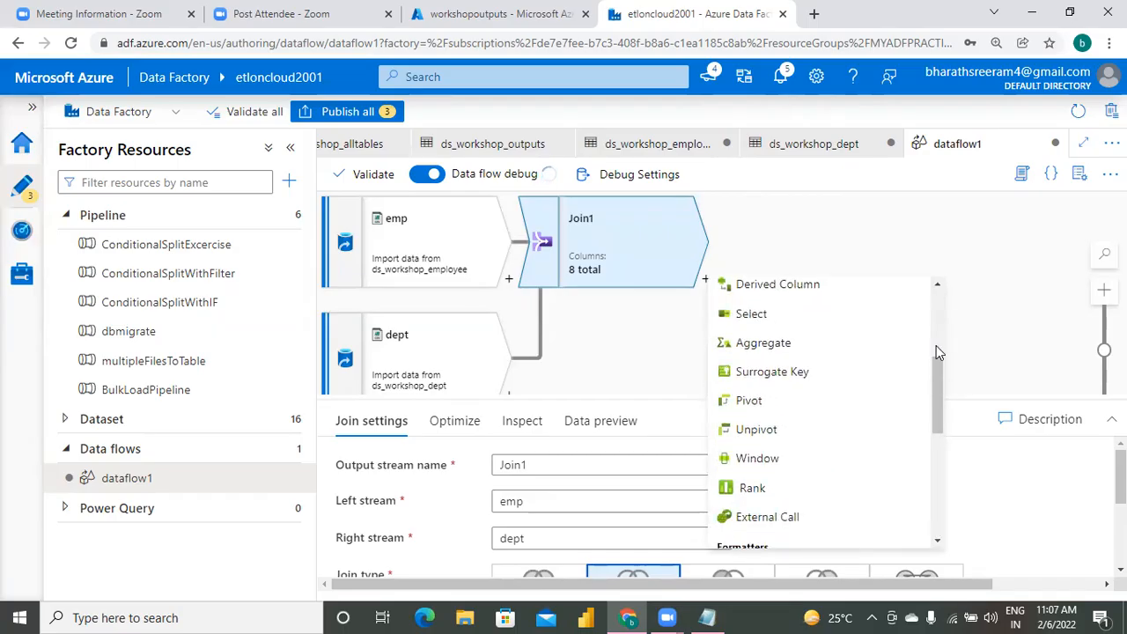
scroll(940, 514, down, 1)
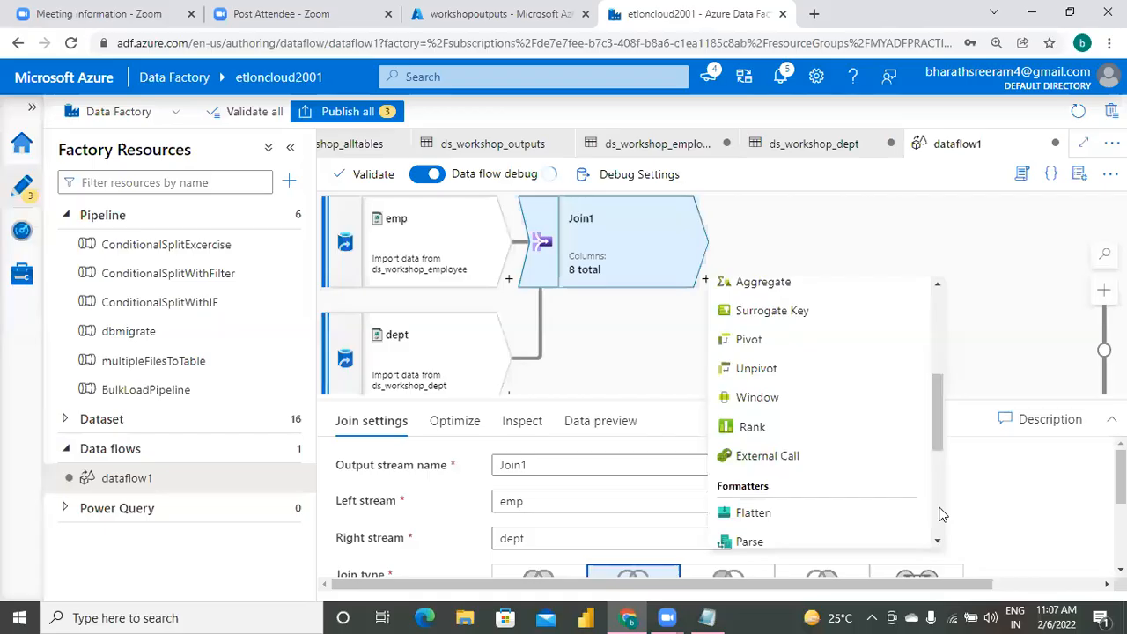
scroll(939, 514, down, 2)
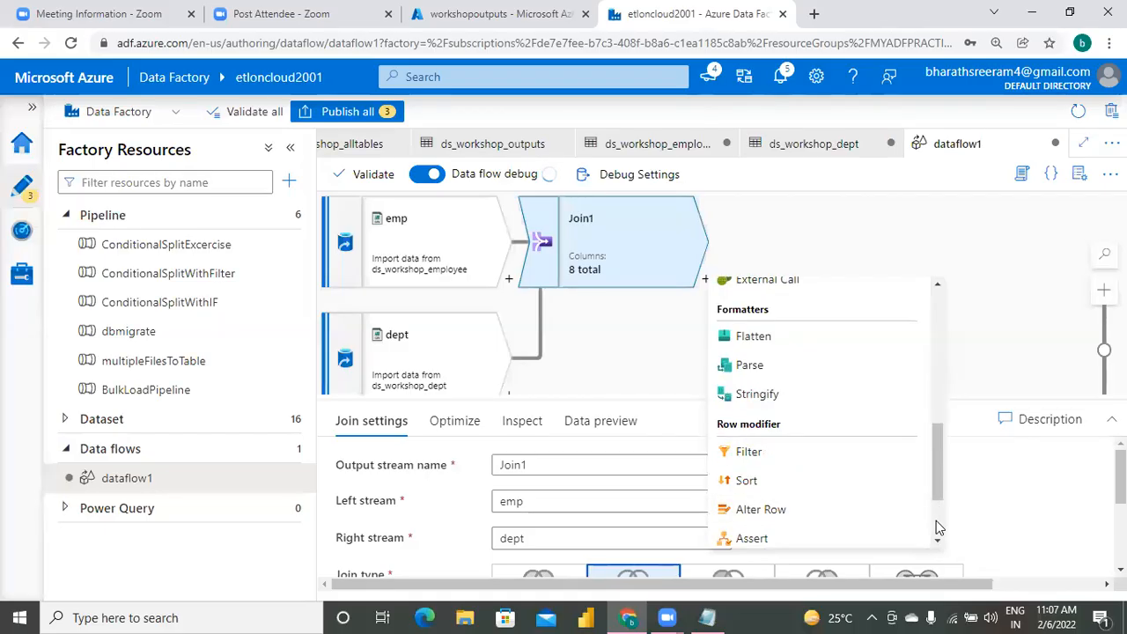
scroll(936, 520, down, 2)
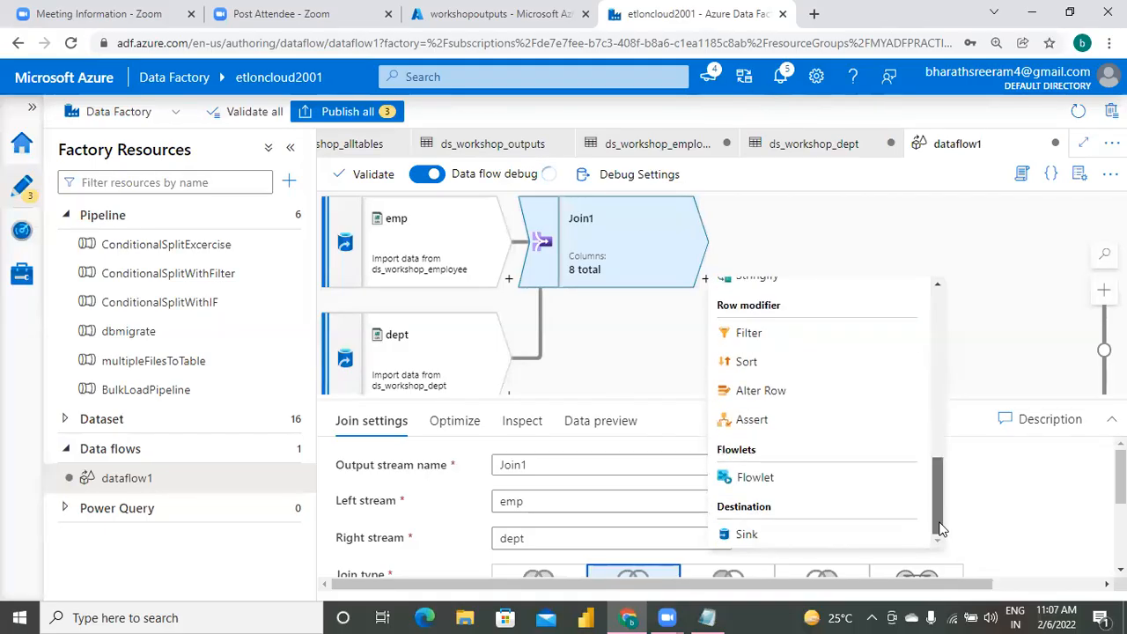
click(839, 535)
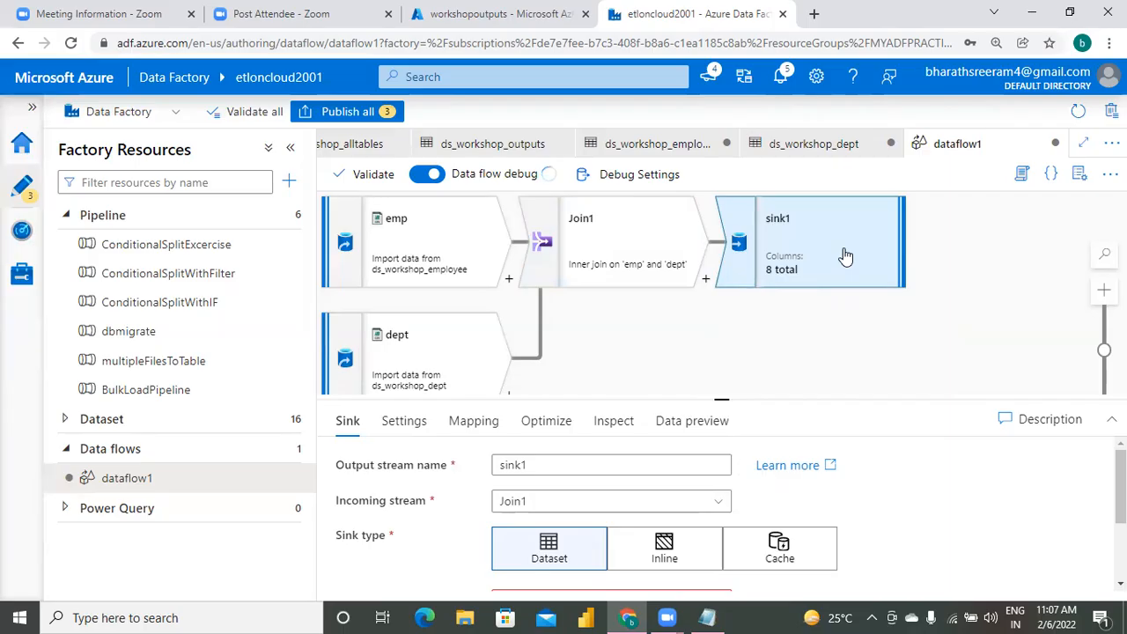
Assign the ds_workshop_outputs dataset to sink1.
drag(721, 383, 722, 317)
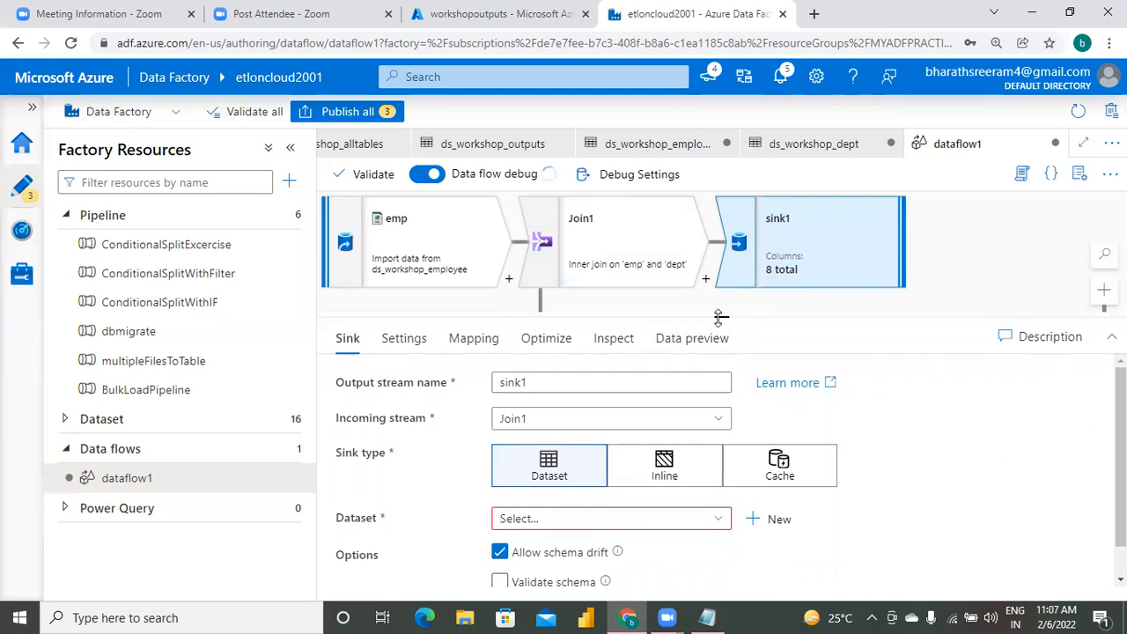
drag(720, 317, 722, 198)
click(654, 402)
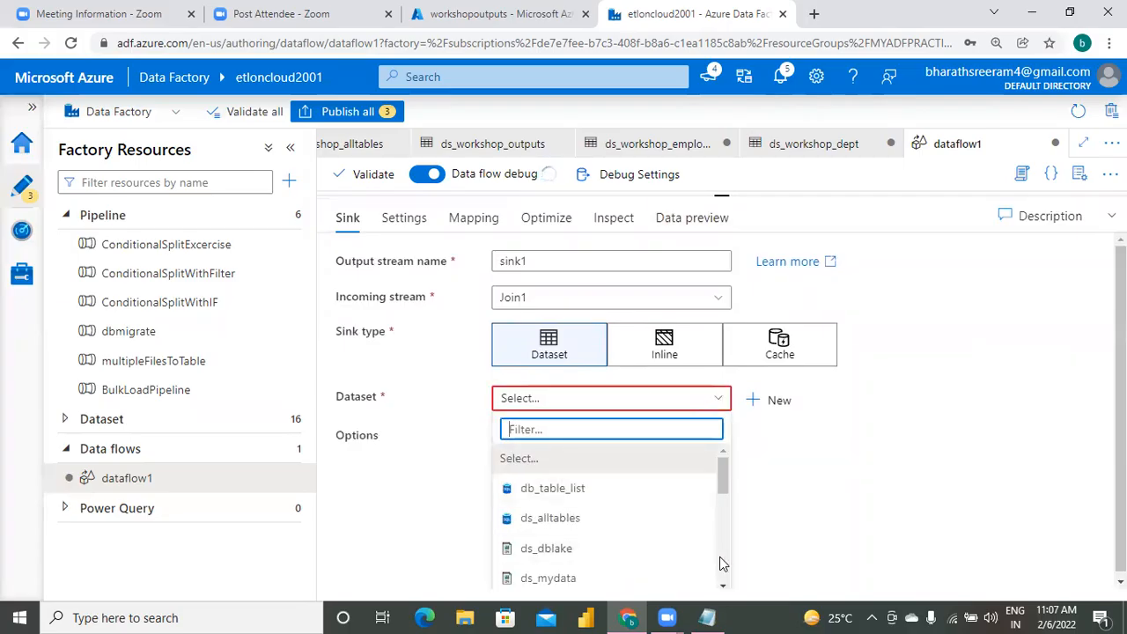
drag(722, 588, 722, 590)
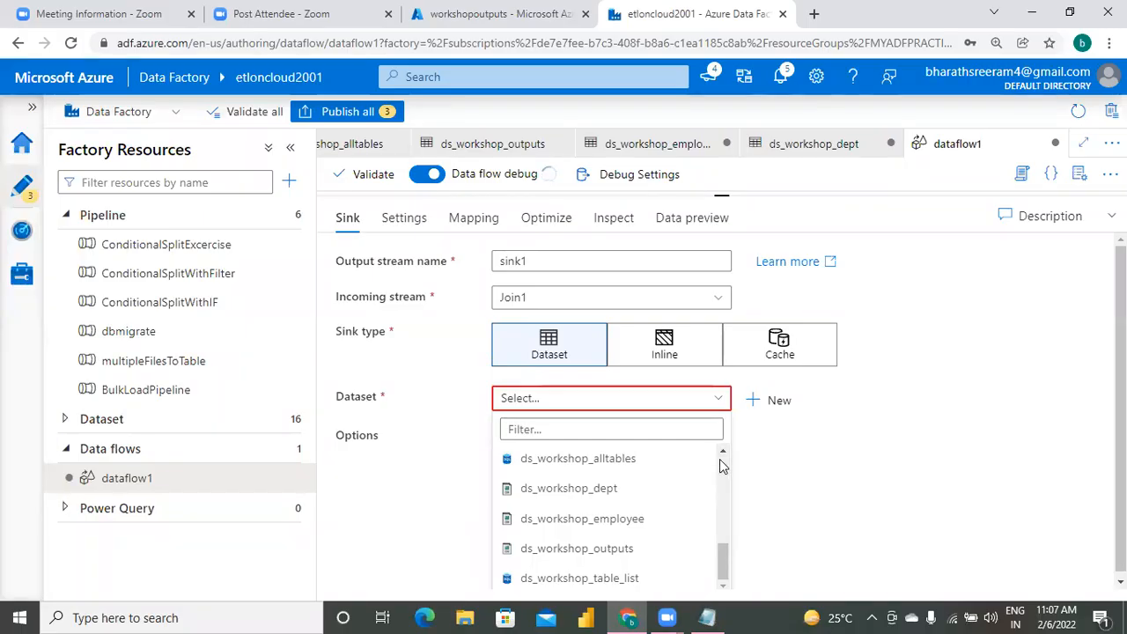
click(640, 555)
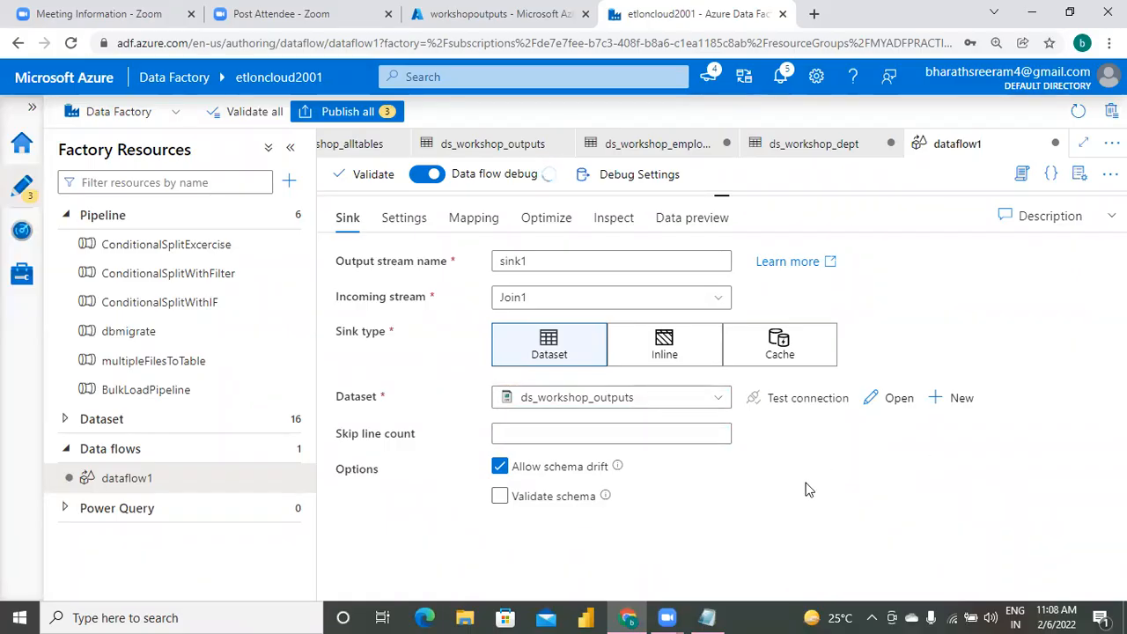
Look through the existing datasets available for sink1 for a suitable output target.
click(661, 403)
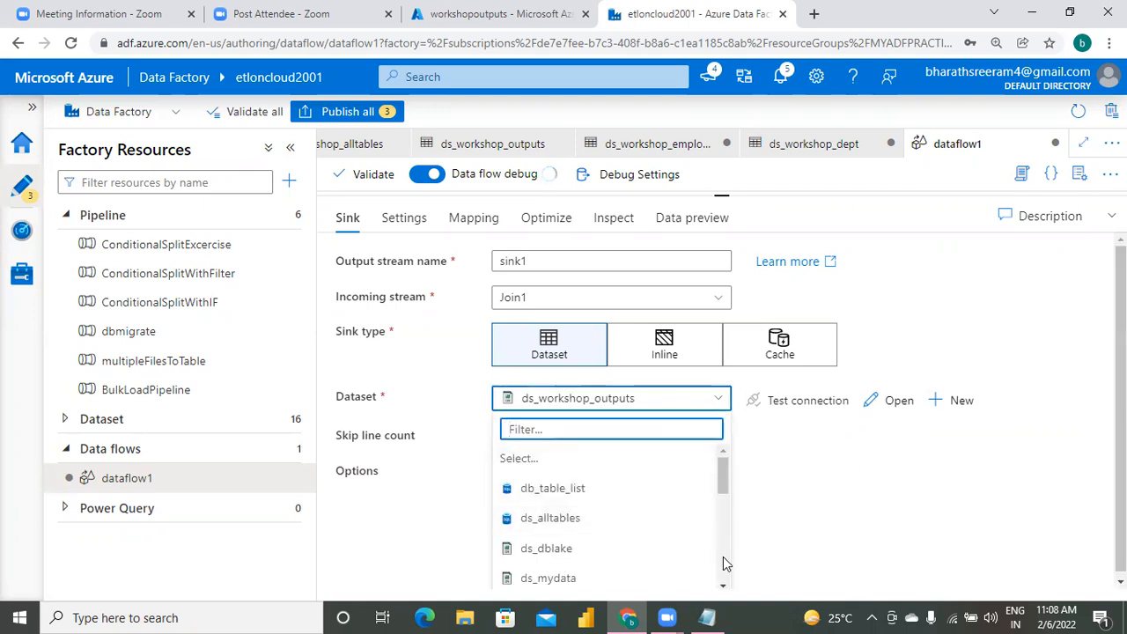
click(726, 564)
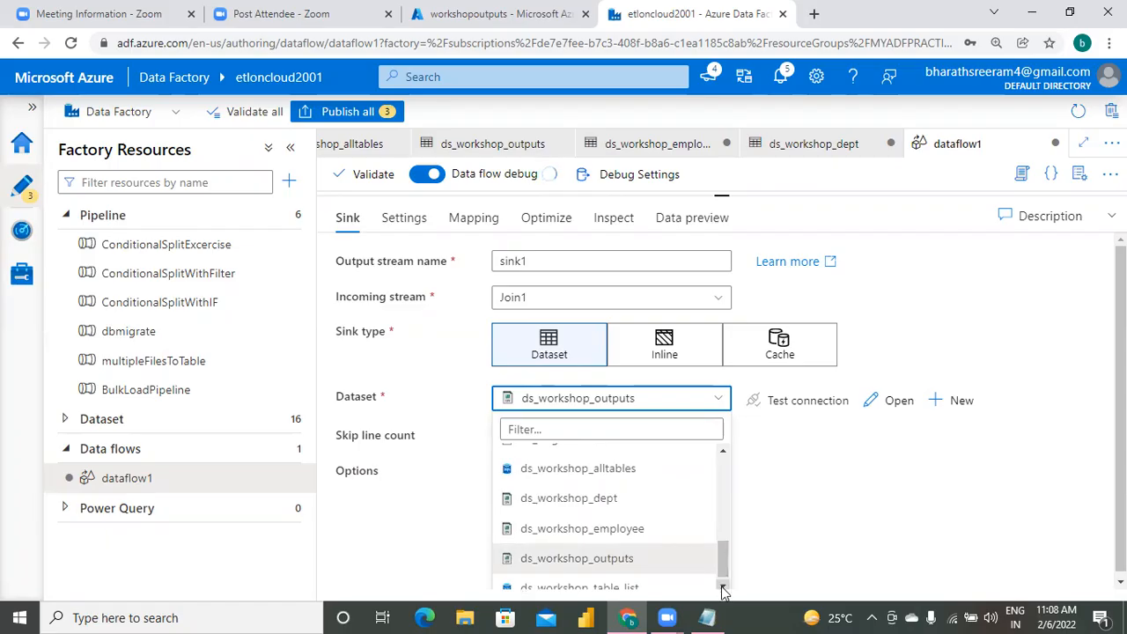
click(722, 586)
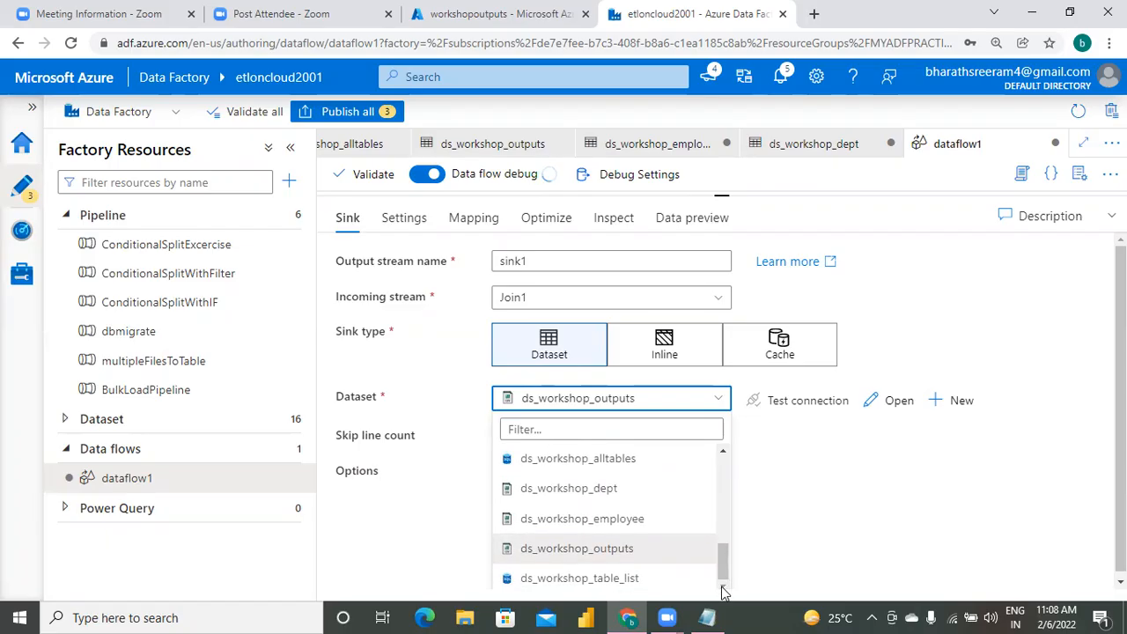
click(723, 454)
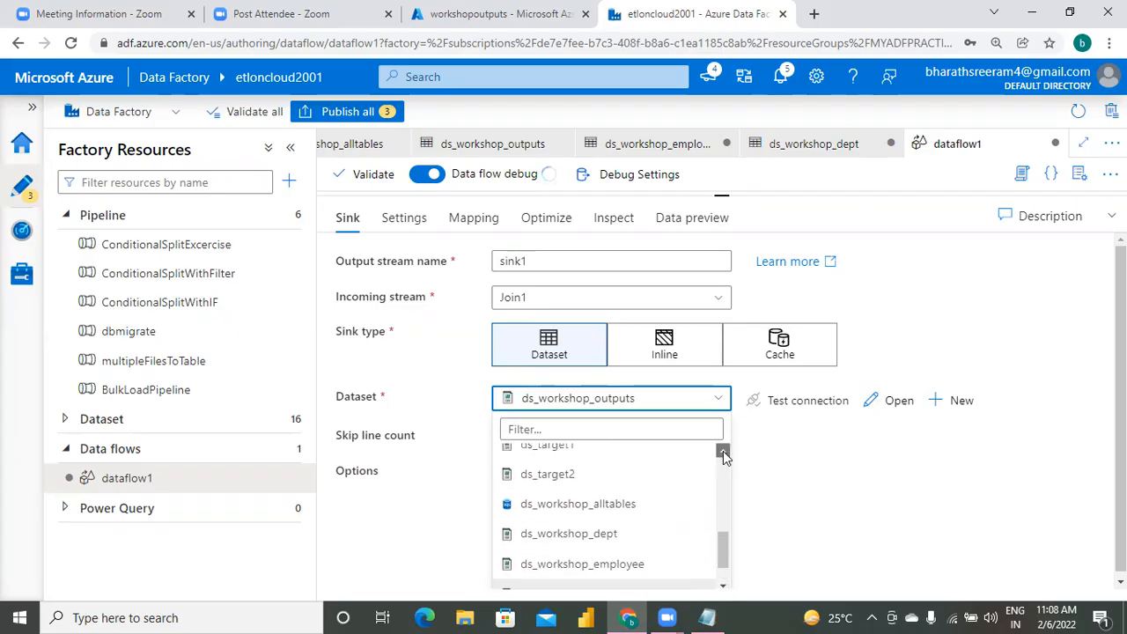
click(722, 454)
click(723, 454)
click(723, 455)
click(723, 454)
click(722, 454)
click(723, 454)
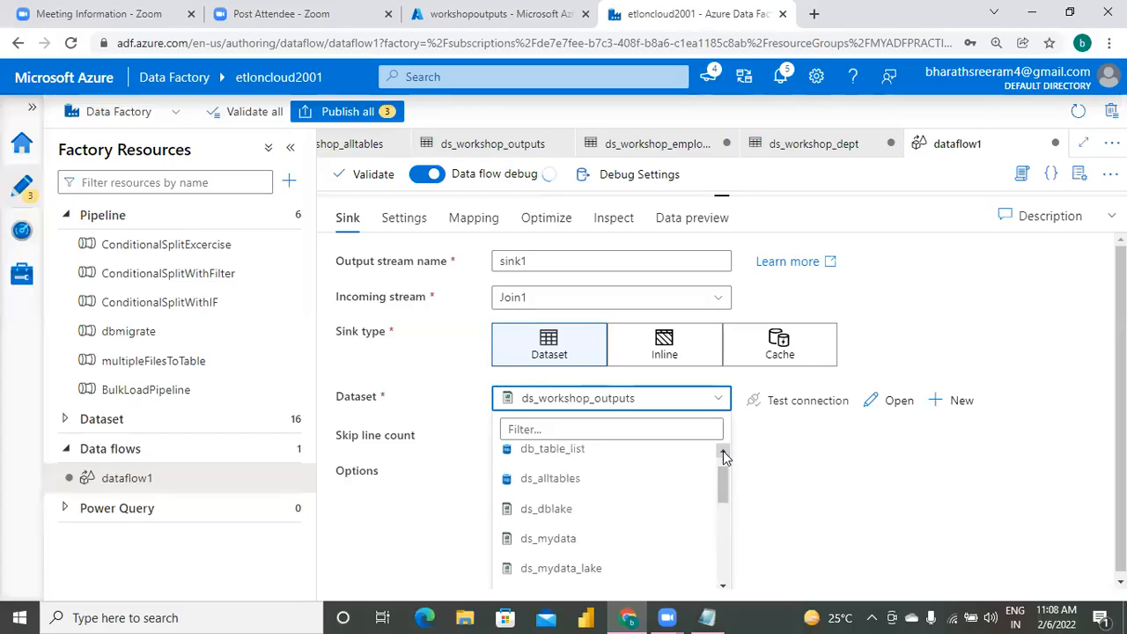
click(723, 454)
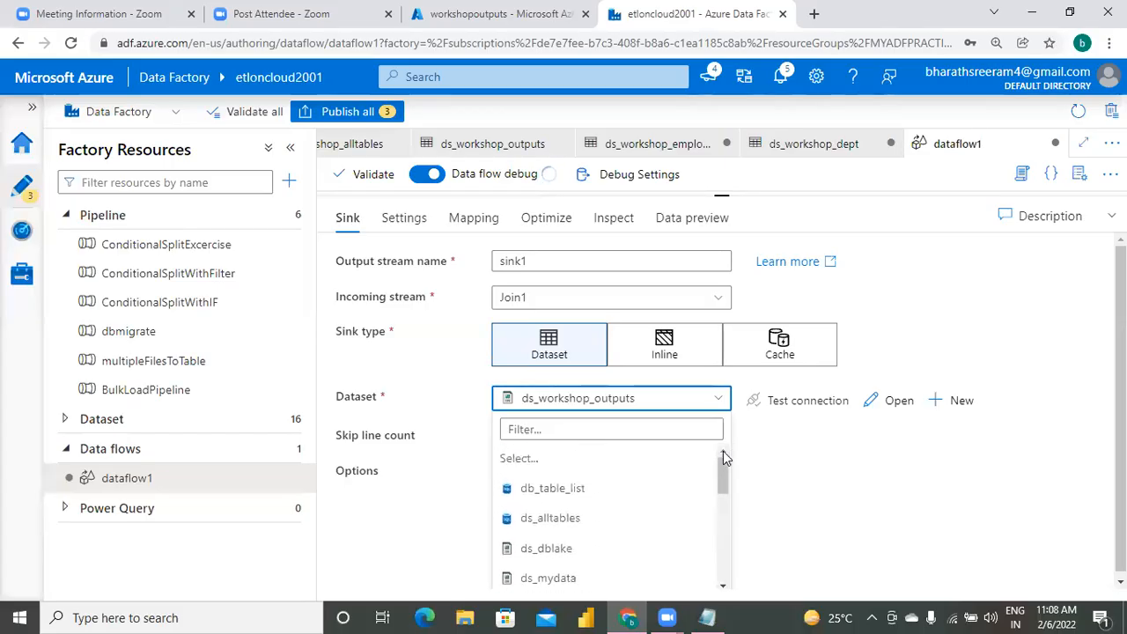
click(840, 511)
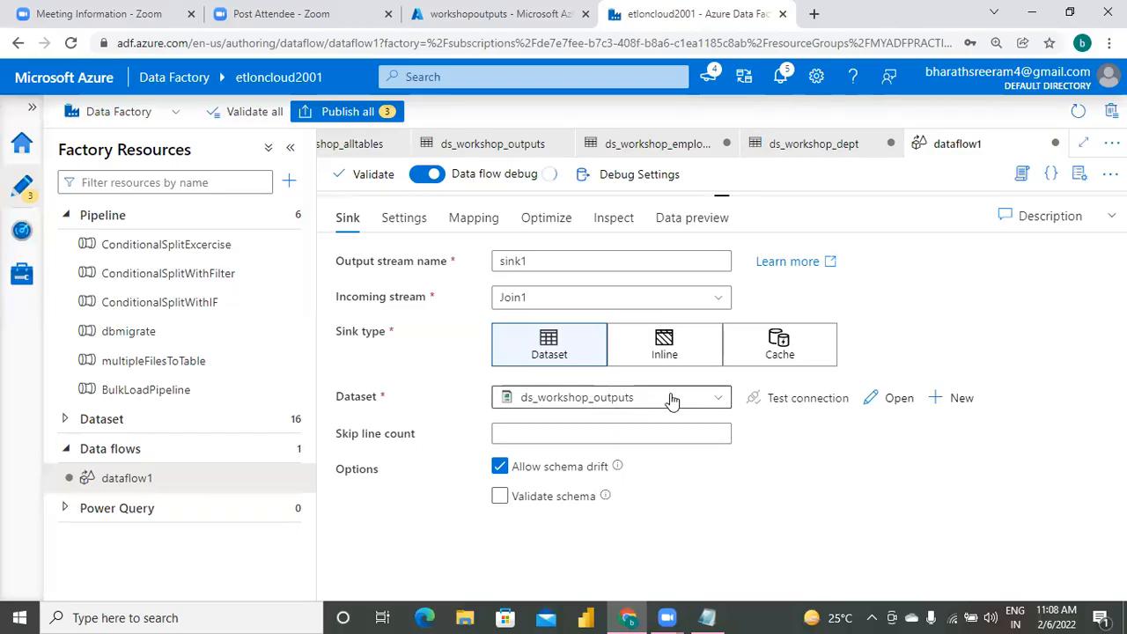
Start a new dataset for sink1 on Azure Data Lake Storage Gen2 in DelimitedText format.
click(951, 400)
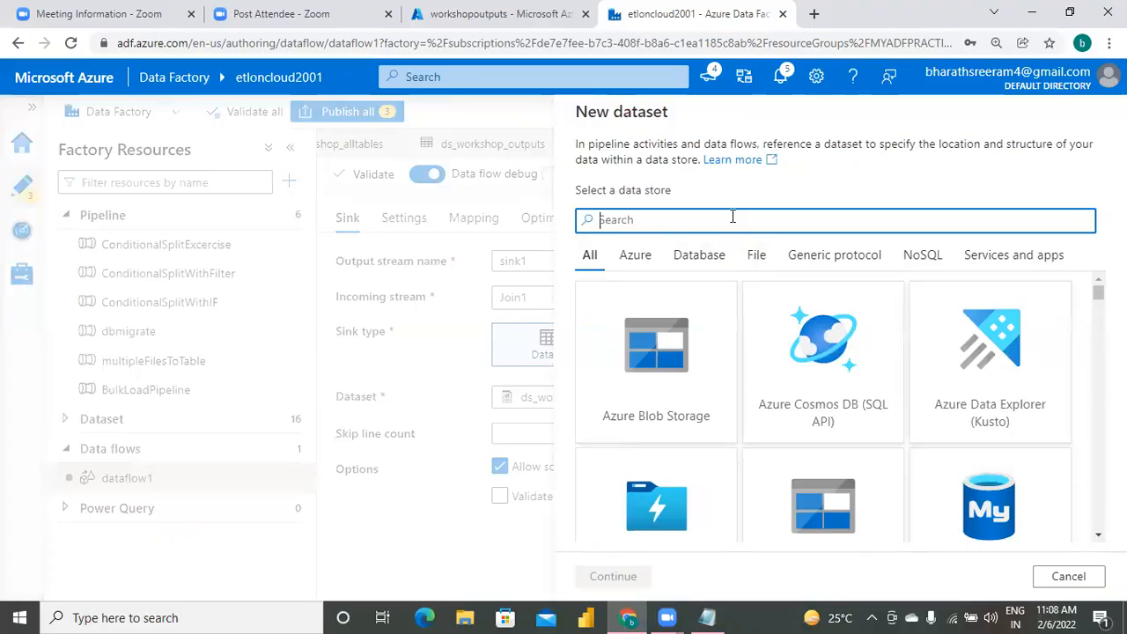
text(data)
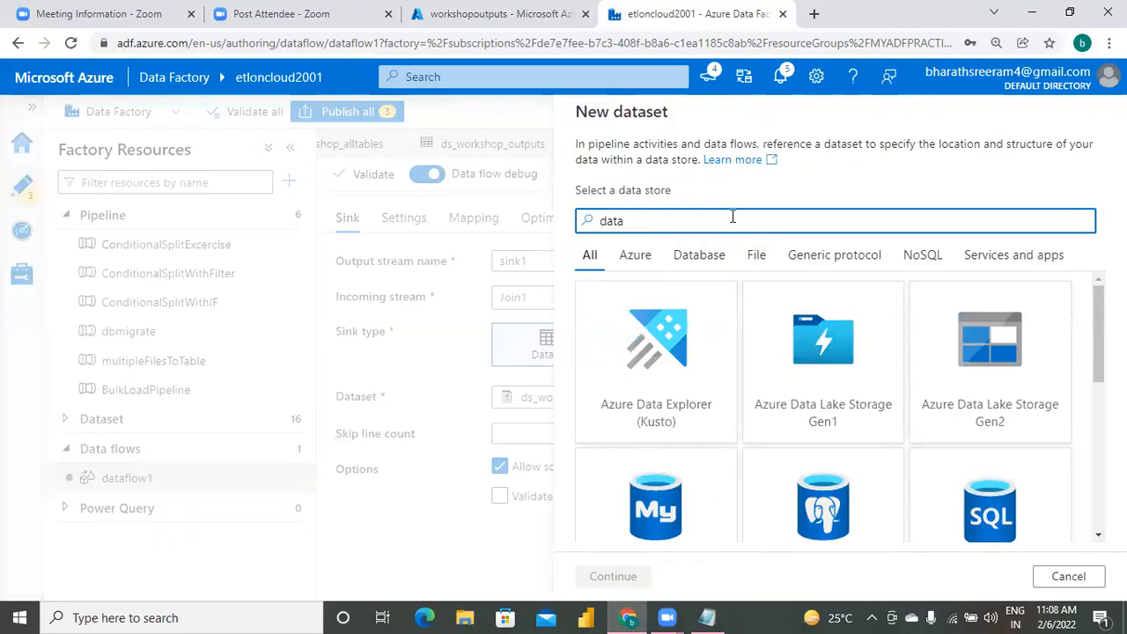
text(lake)
key(BackSpace)
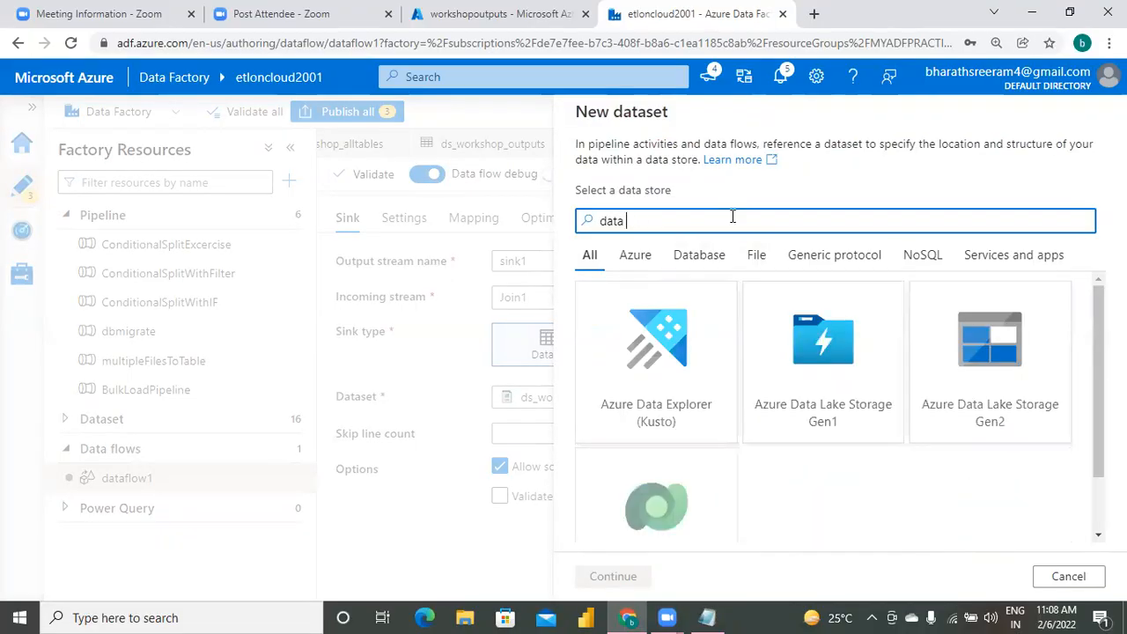
text(lake)
click(830, 360)
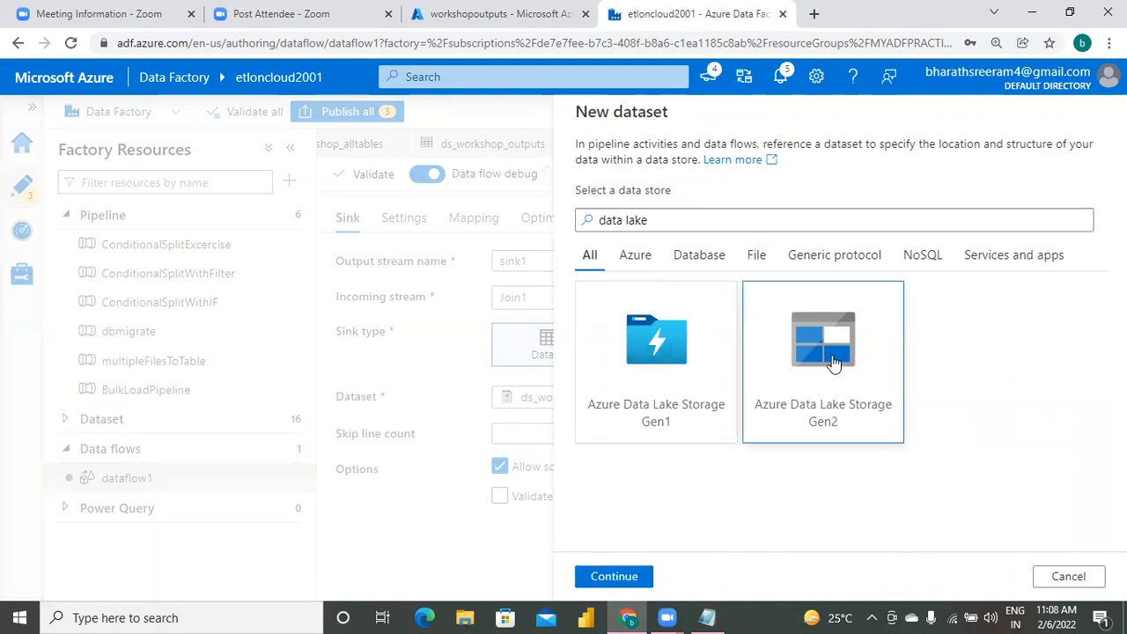
click(614, 577)
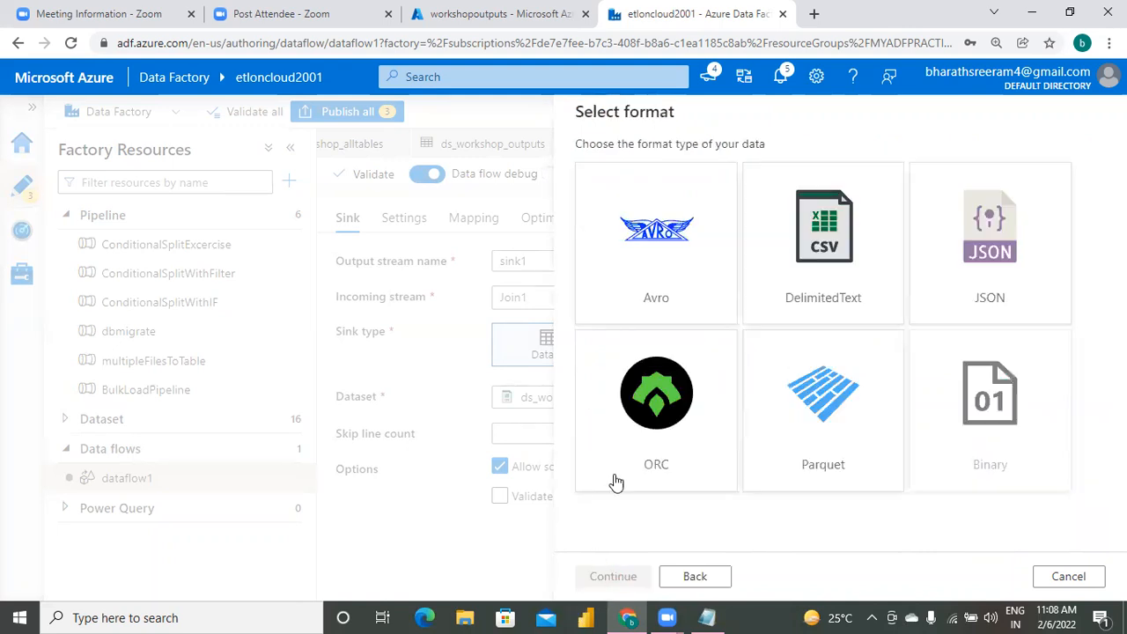
click(850, 274)
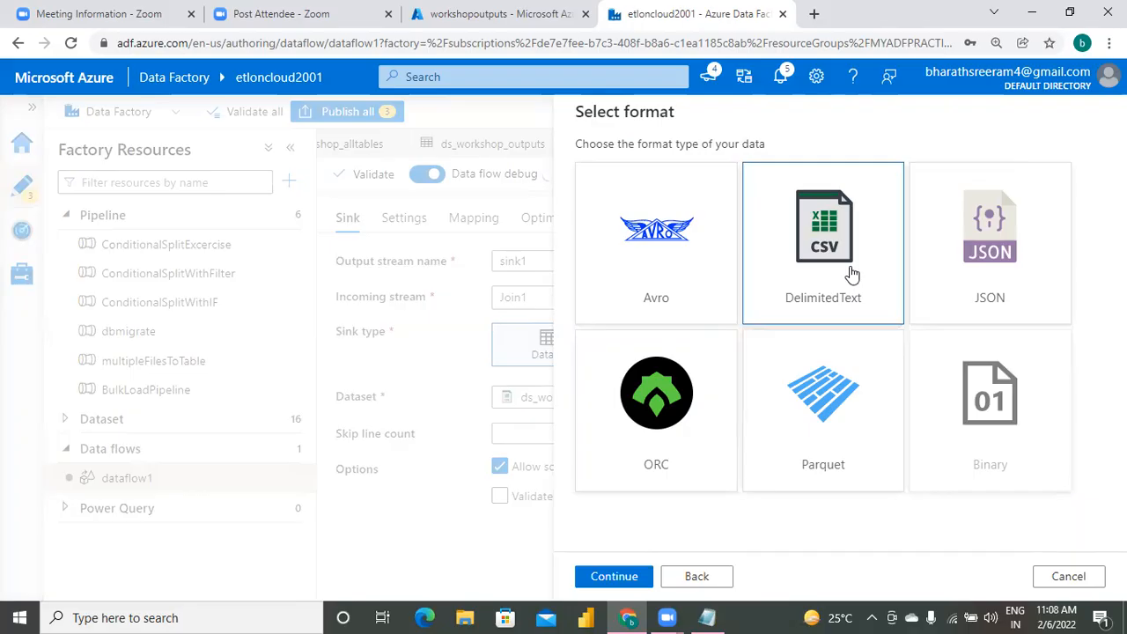
click(616, 577)
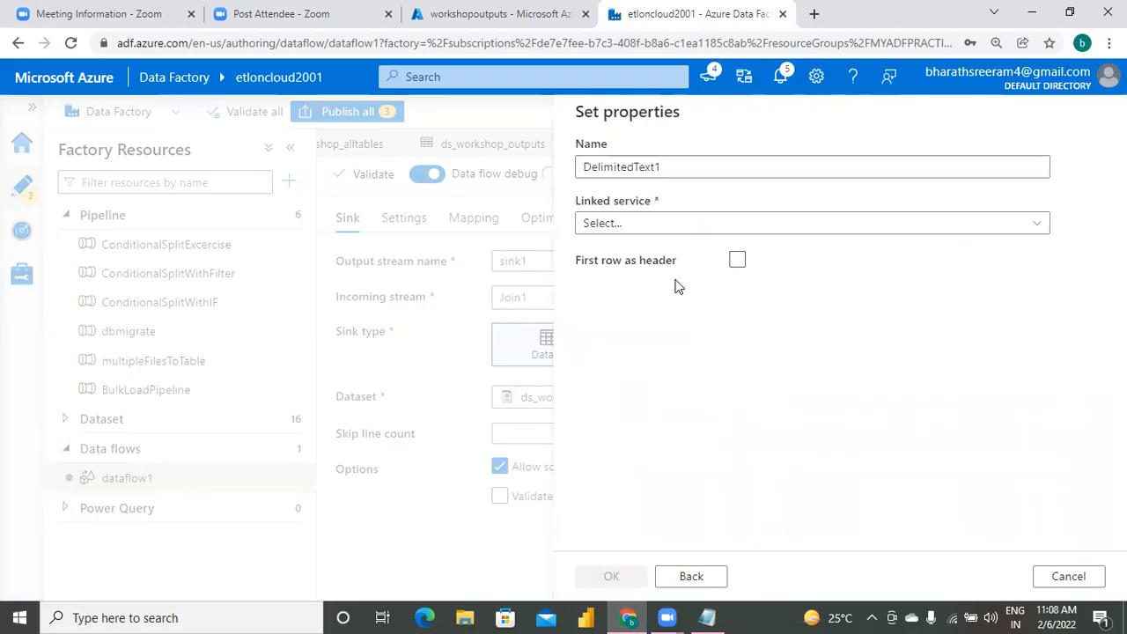
Name the new dataset ds_target100 and choose AzureDataLakeStorage1 as its linked service.
click(727, 162)
key(BackSpace)
key(BackSpace)
key(BackSpace)
key(BackSpace)
key(BackSpace)
key(BackSpace)
key(BackSpace)
key(BackSpace)
key(BackSpace)
key(BackSpace)
key(BackSpace)
key(BackSpace)
key(BackSpace)
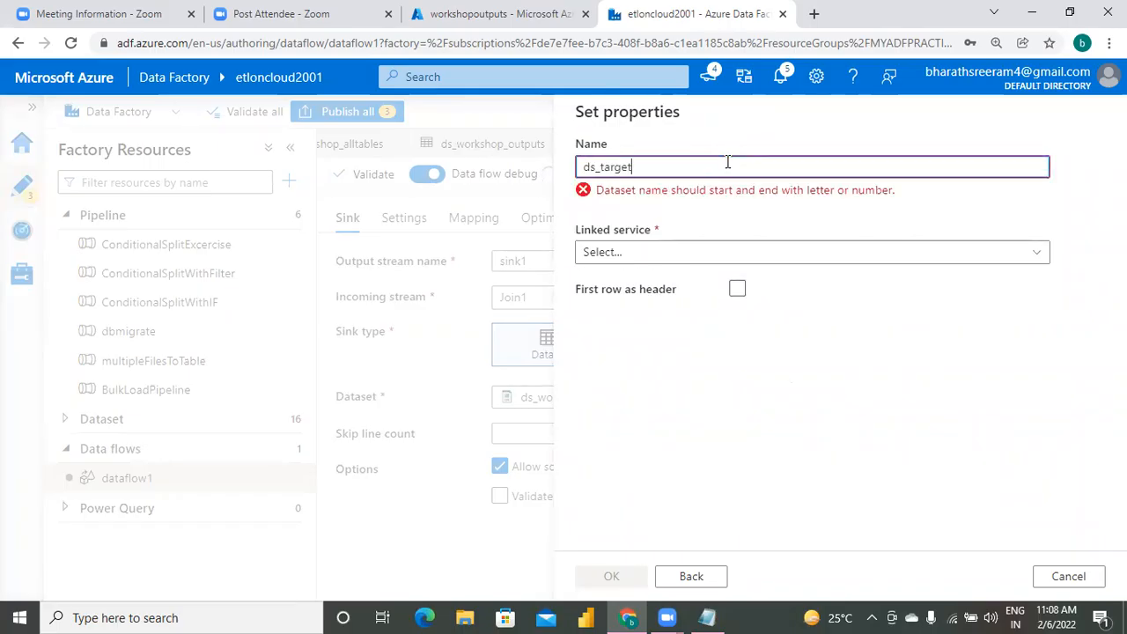
click(666, 228)
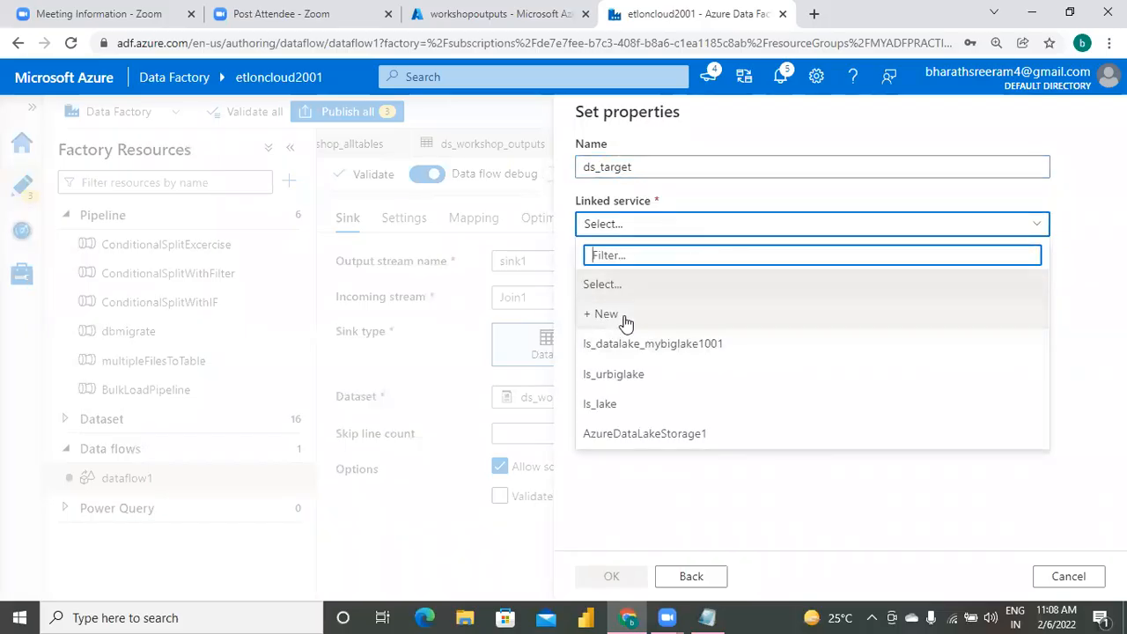
click(652, 165)
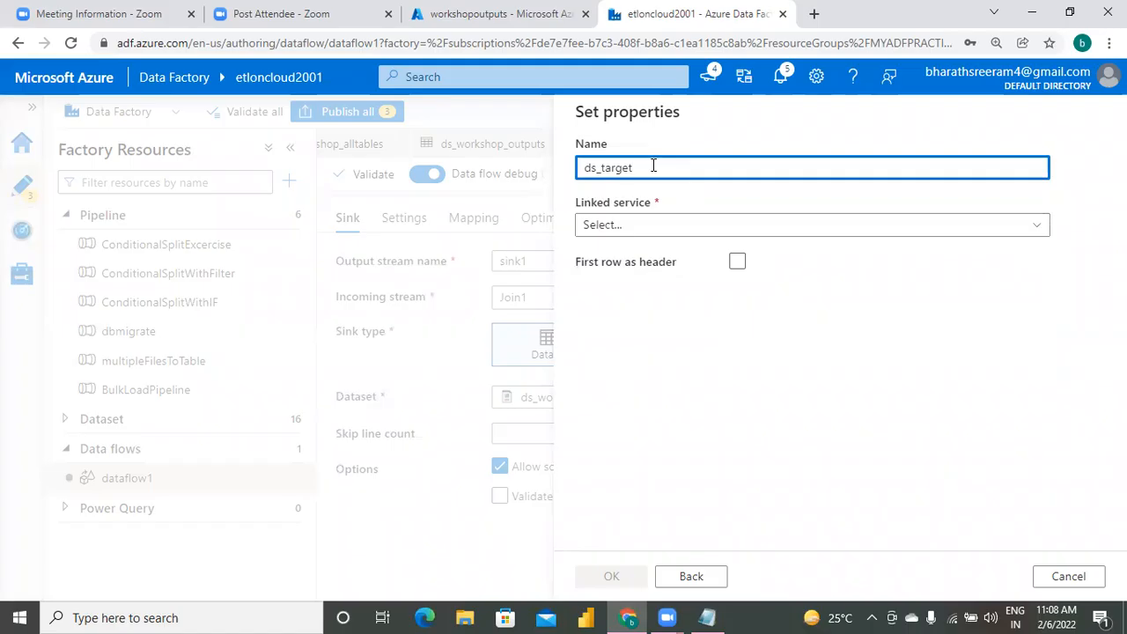
text(100)
click(725, 230)
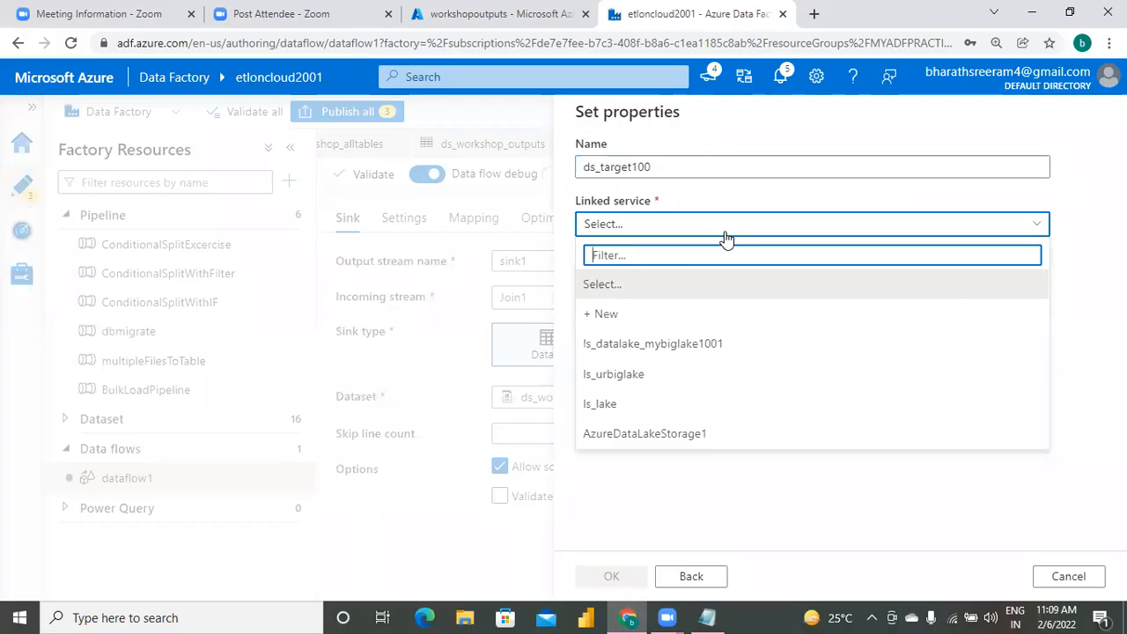
click(653, 434)
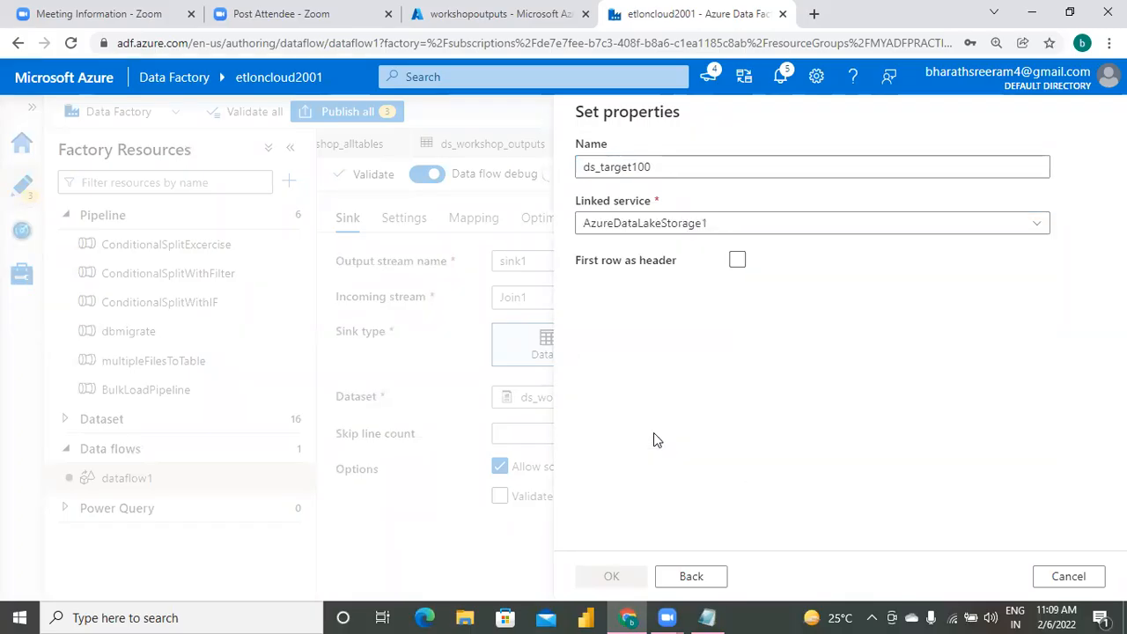
Treat the first row as header, set the file path to the output folder, and create the dataset for sink1.
click(737, 315)
click(654, 277)
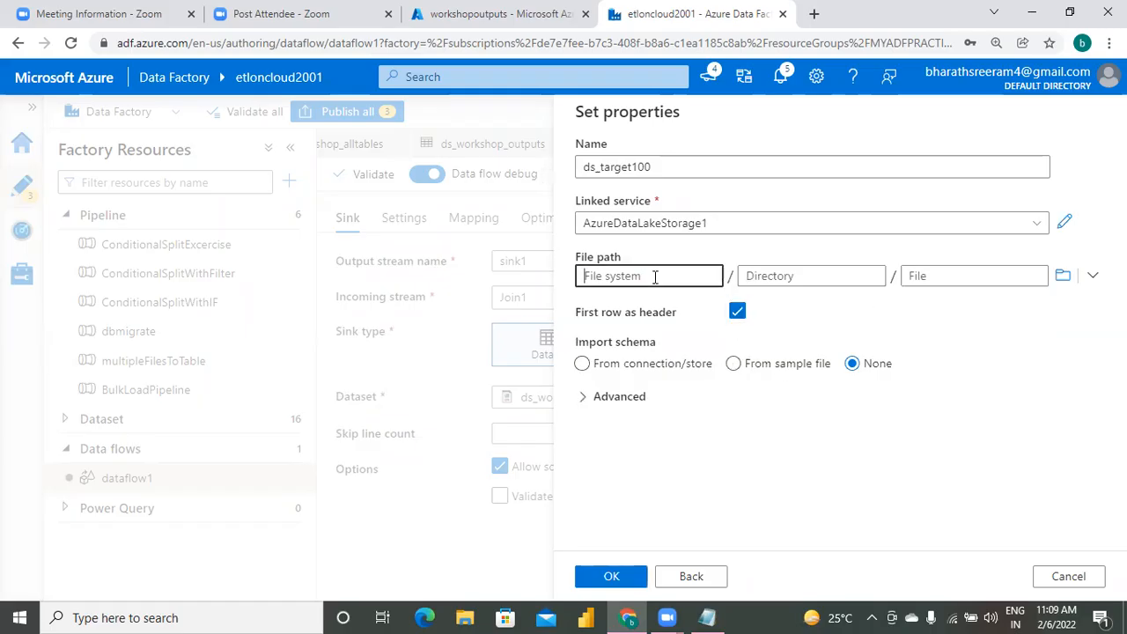
click(1062, 277)
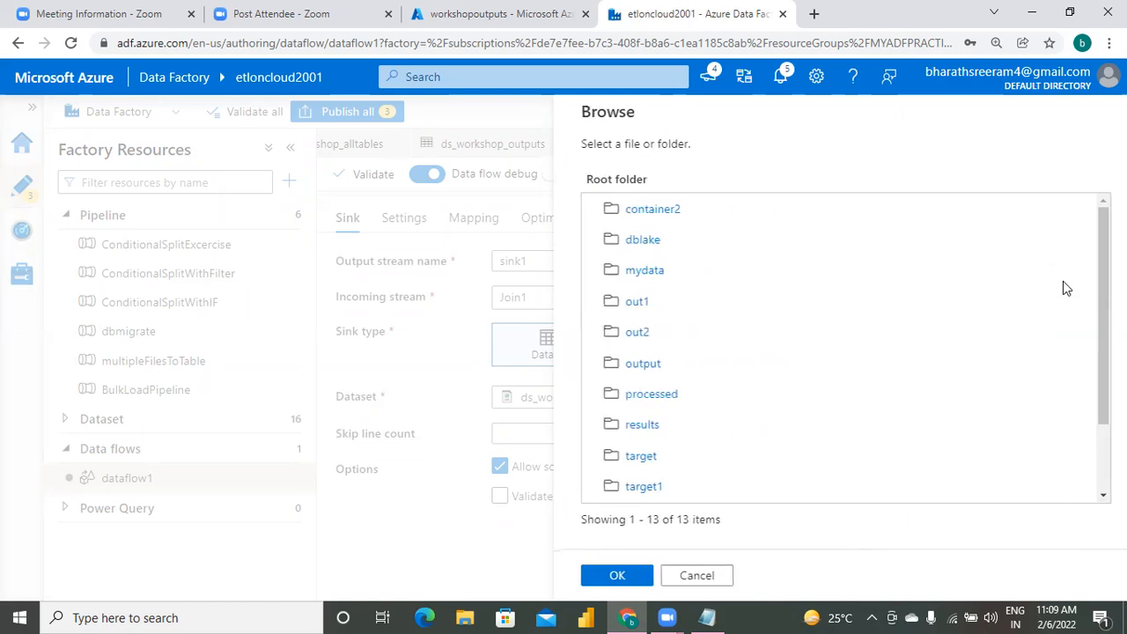
click(685, 376)
click(616, 574)
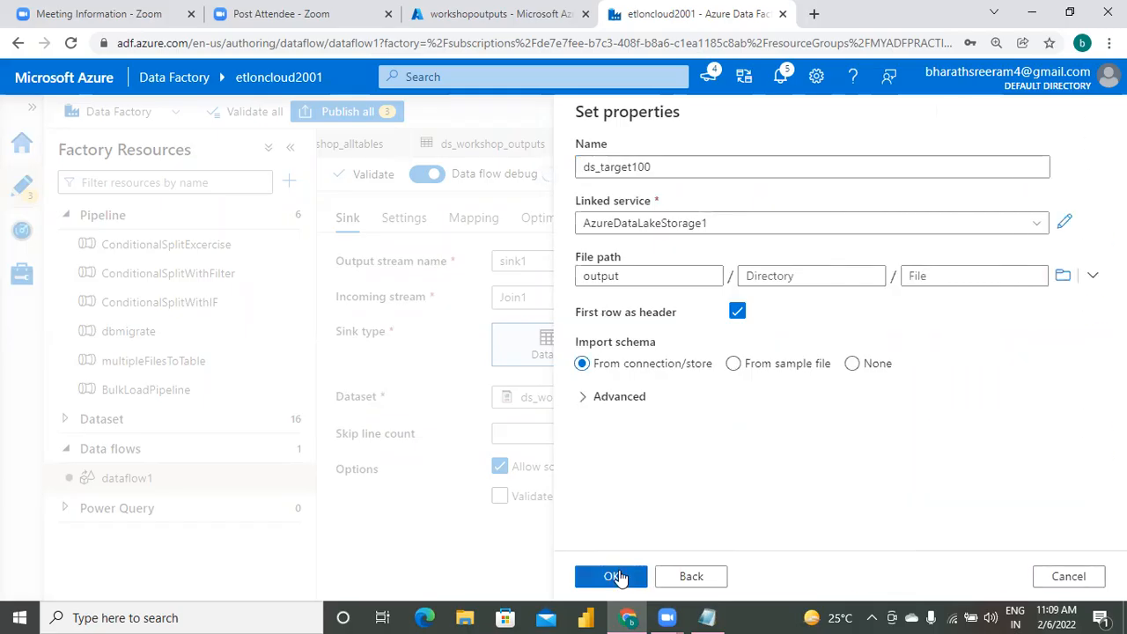
click(615, 583)
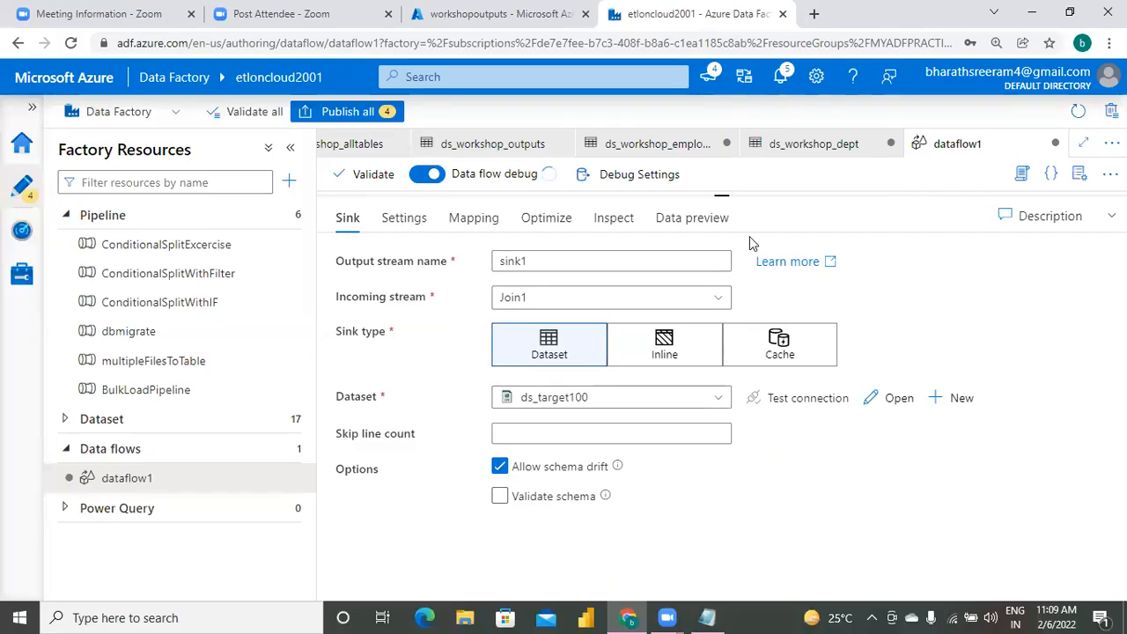
Configure sink1 to clear the folder and output to a single file, using a single partition.
drag(724, 197, 720, 265)
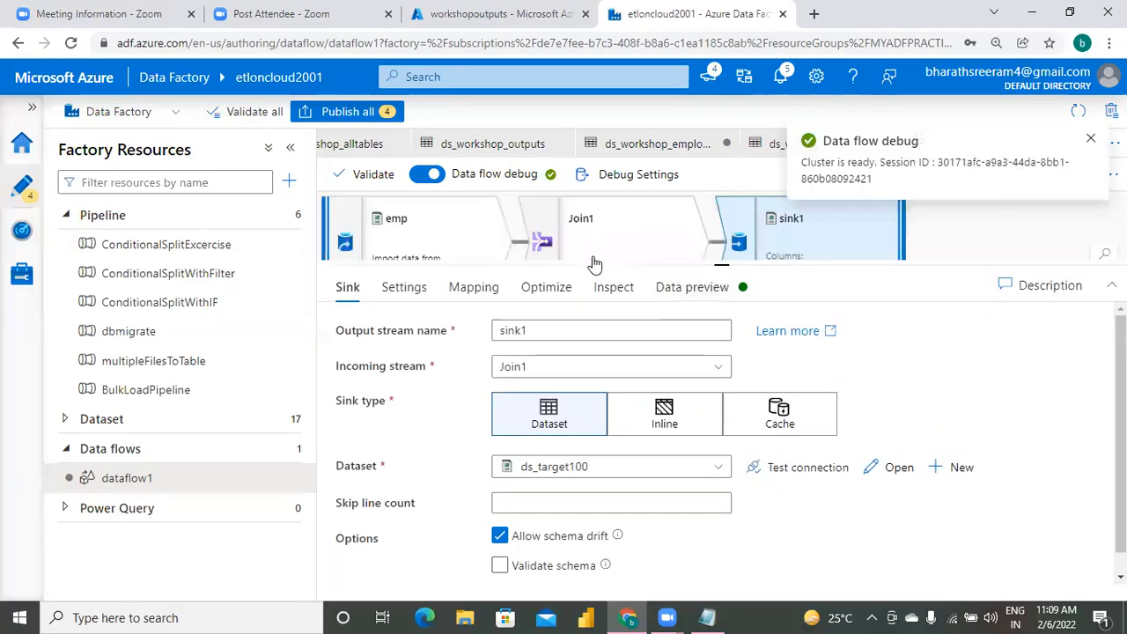
click(406, 290)
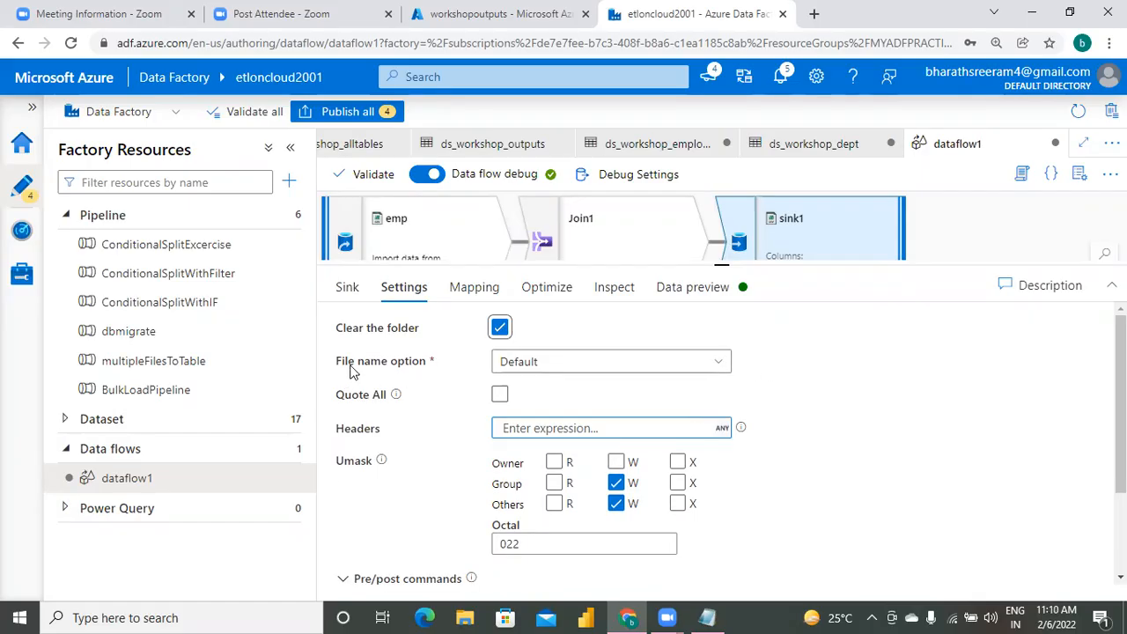
click(643, 360)
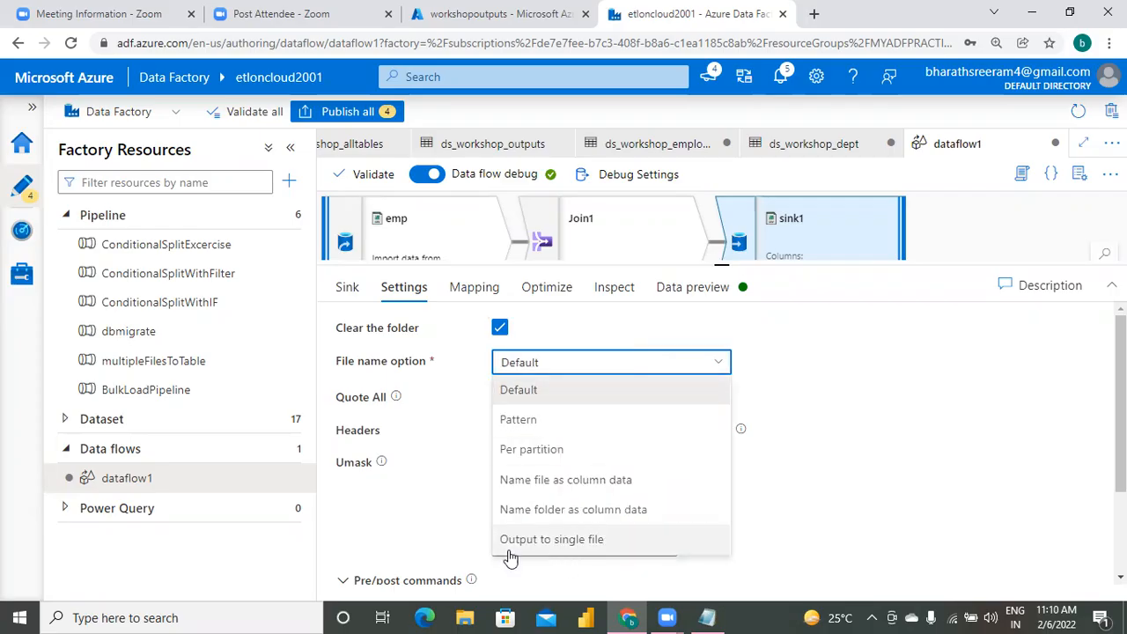
click(583, 540)
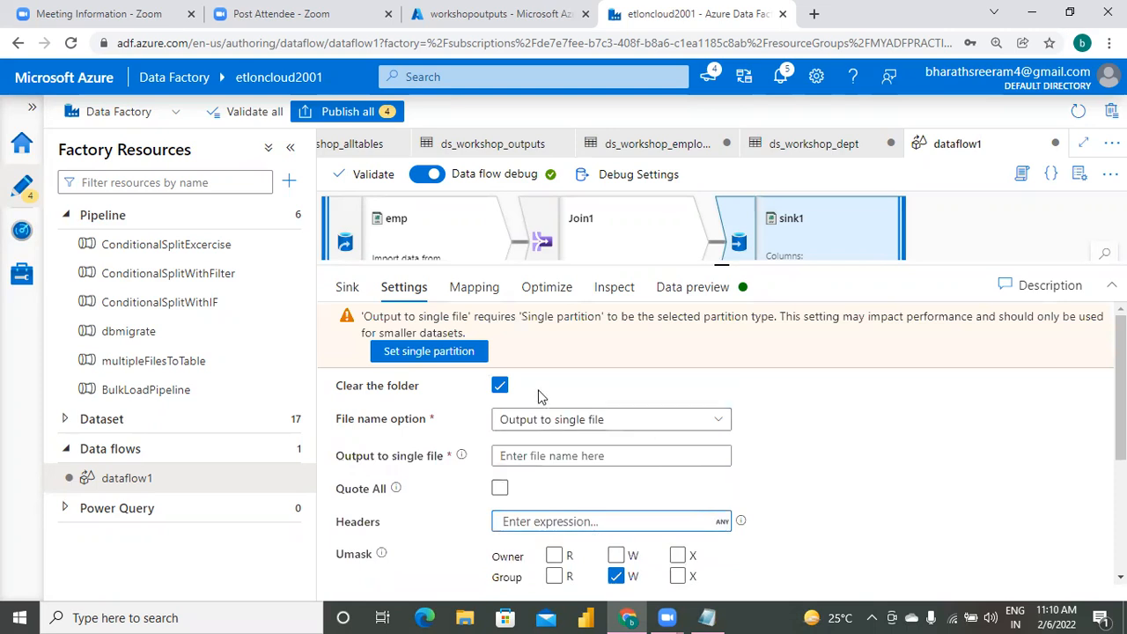
click(446, 354)
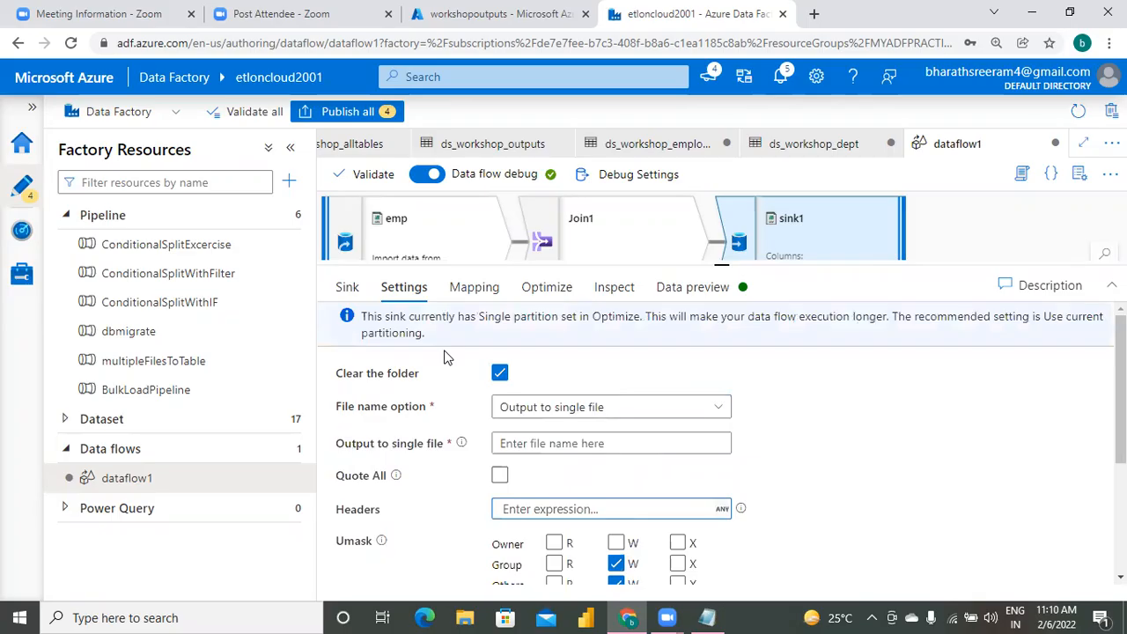
Name the sink's single output file empdept and review the remaining sink settings.
click(556, 445)
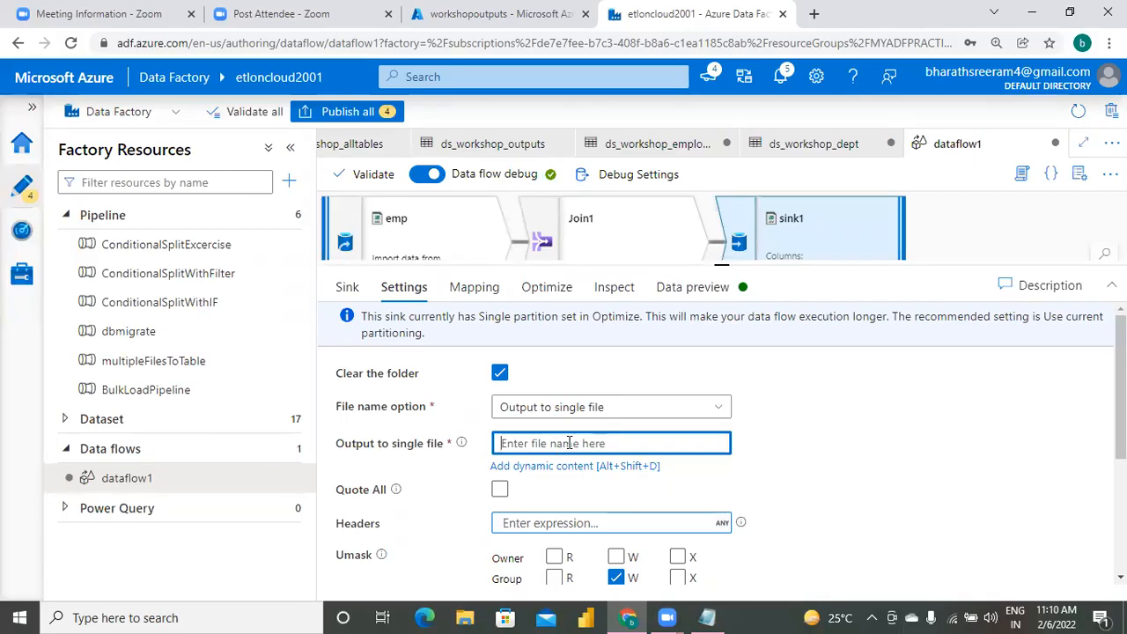
text(emp)
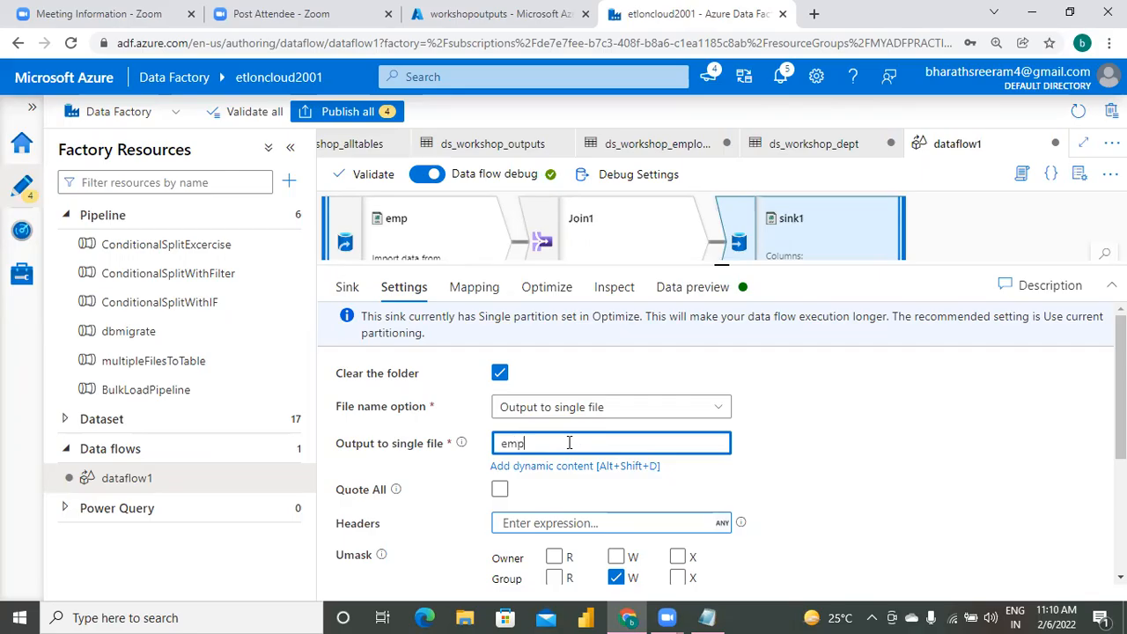
text(dept)
click(1120, 578)
scroll(722, 440, down, 3)
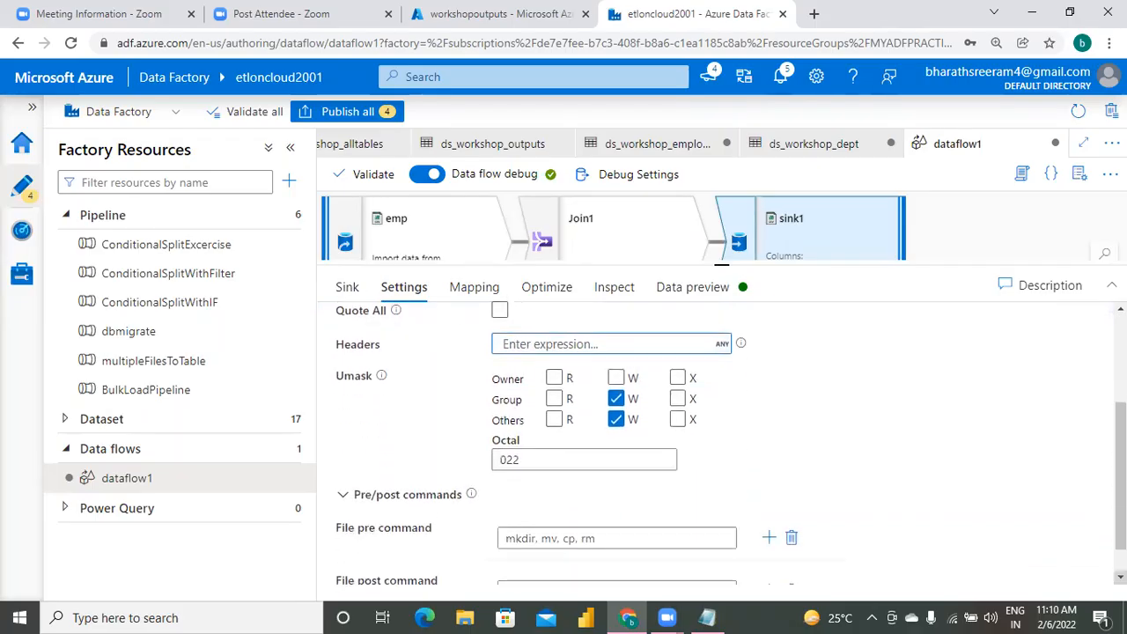
scroll(731, 443, down, 1)
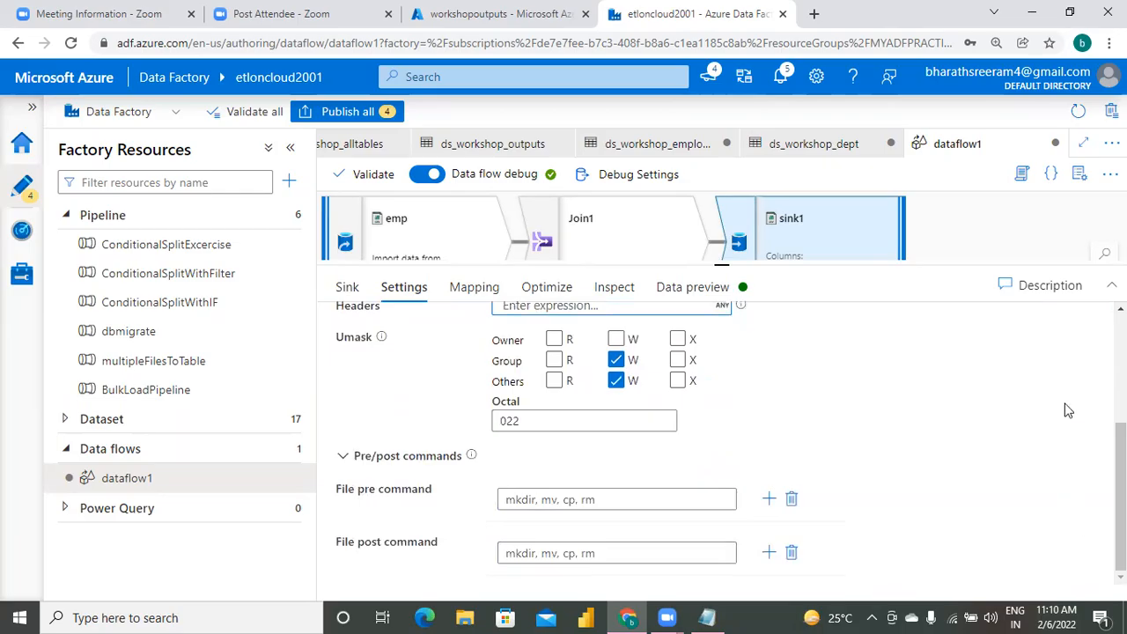
scroll(731, 442, up, 5)
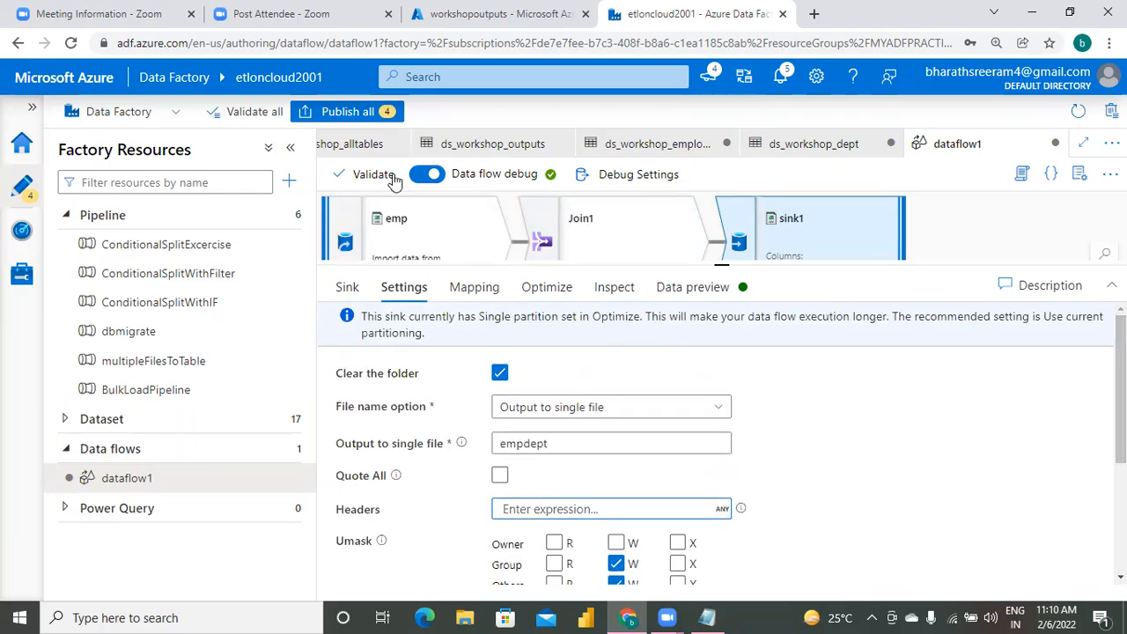
Publish all pending dataset and data flow changes, and bring the whole data flow graph into view.
click(345, 113)
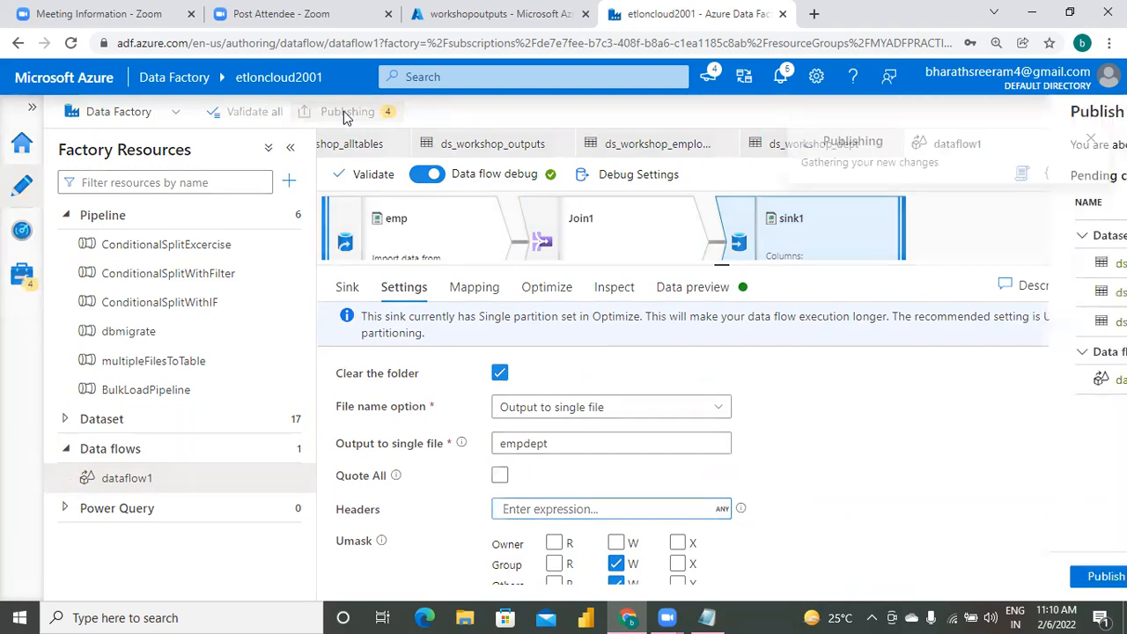
click(608, 577)
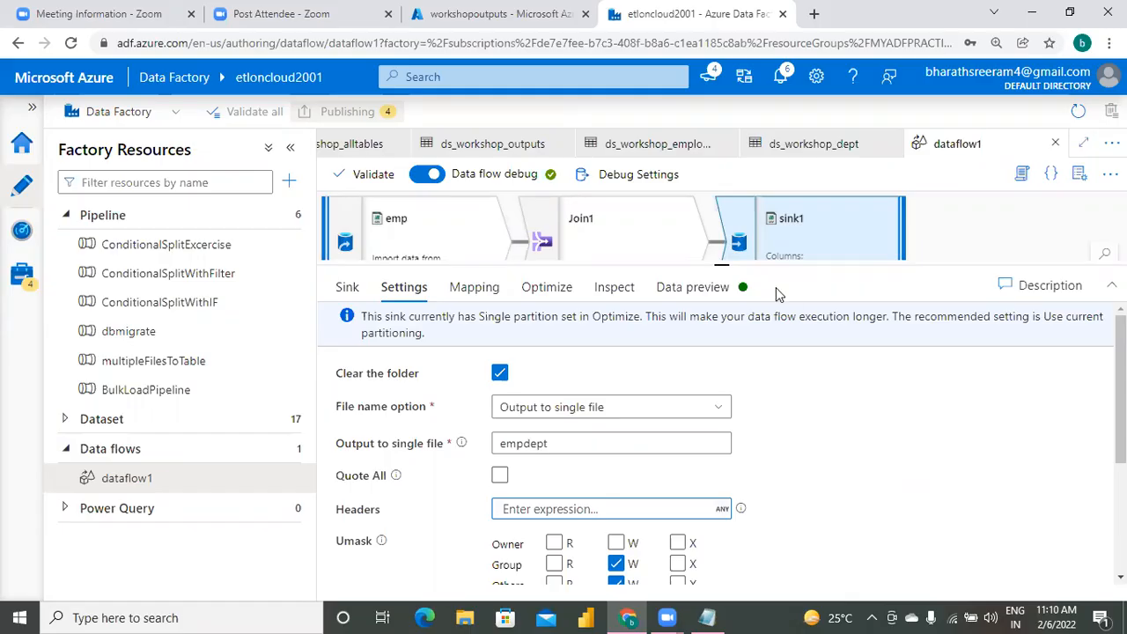
drag(721, 266, 722, 402)
click(878, 352)
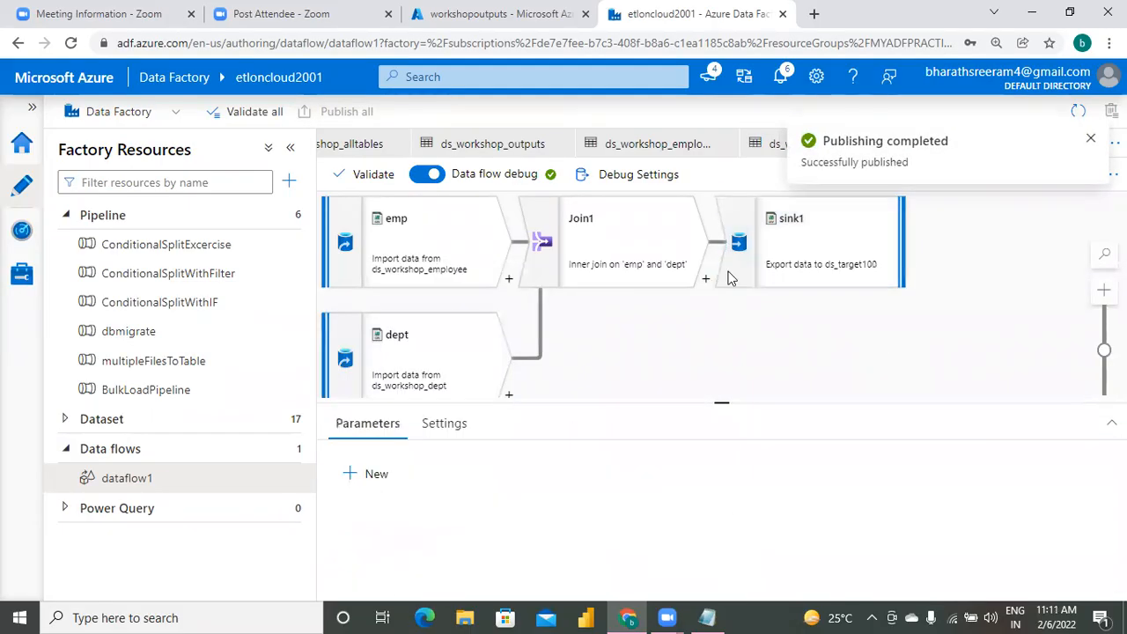
click(1090, 138)
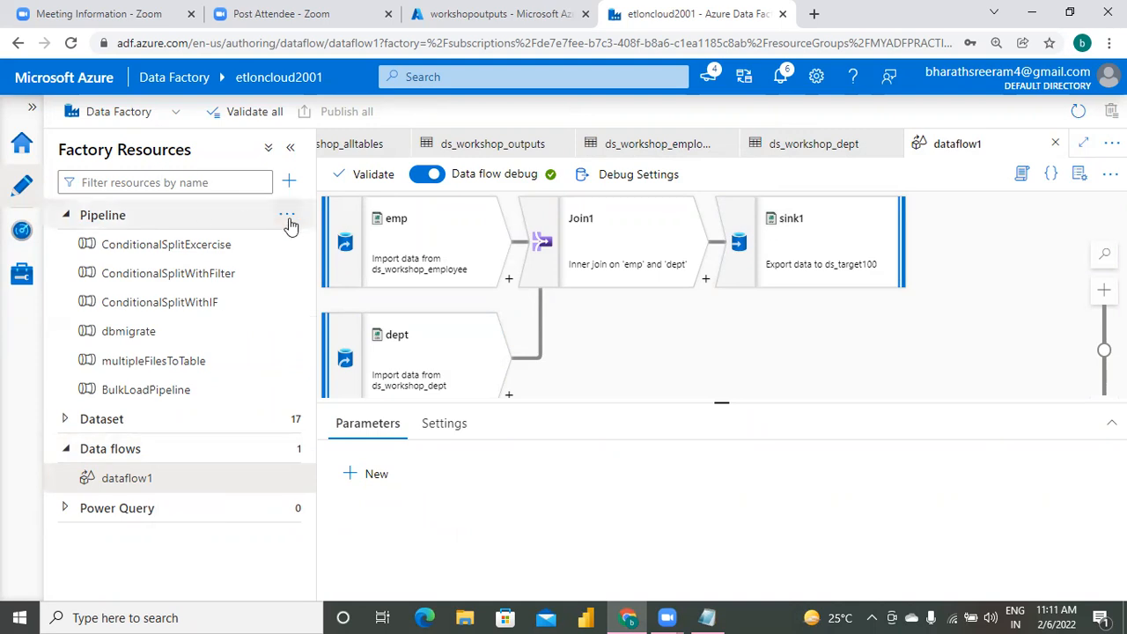
Create a new pipeline and name it test.
click(287, 219)
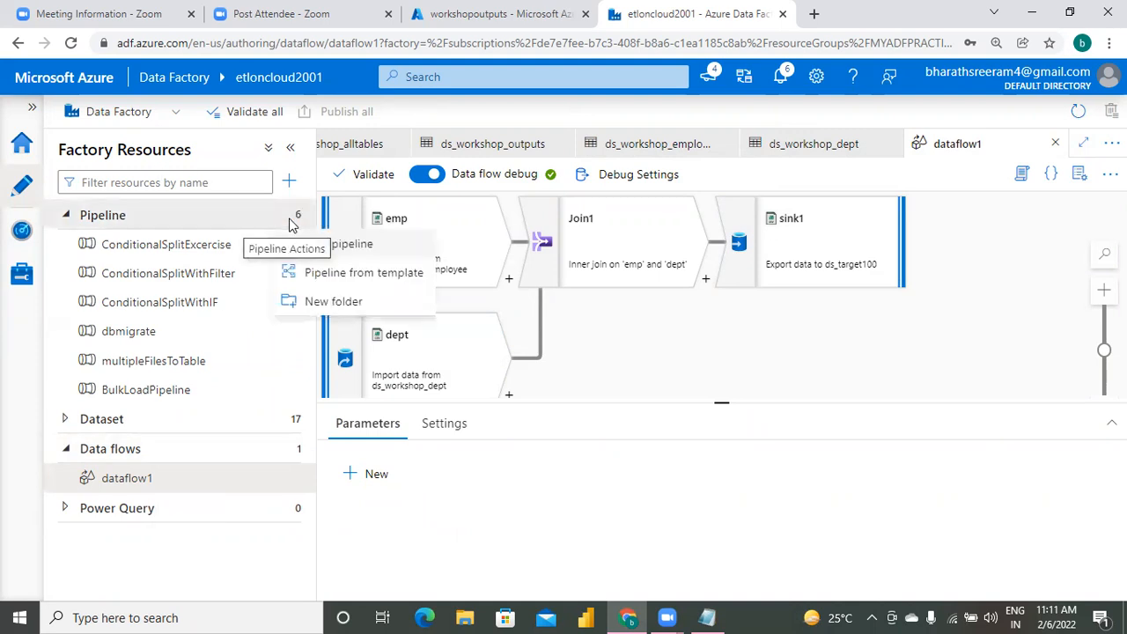
click(334, 245)
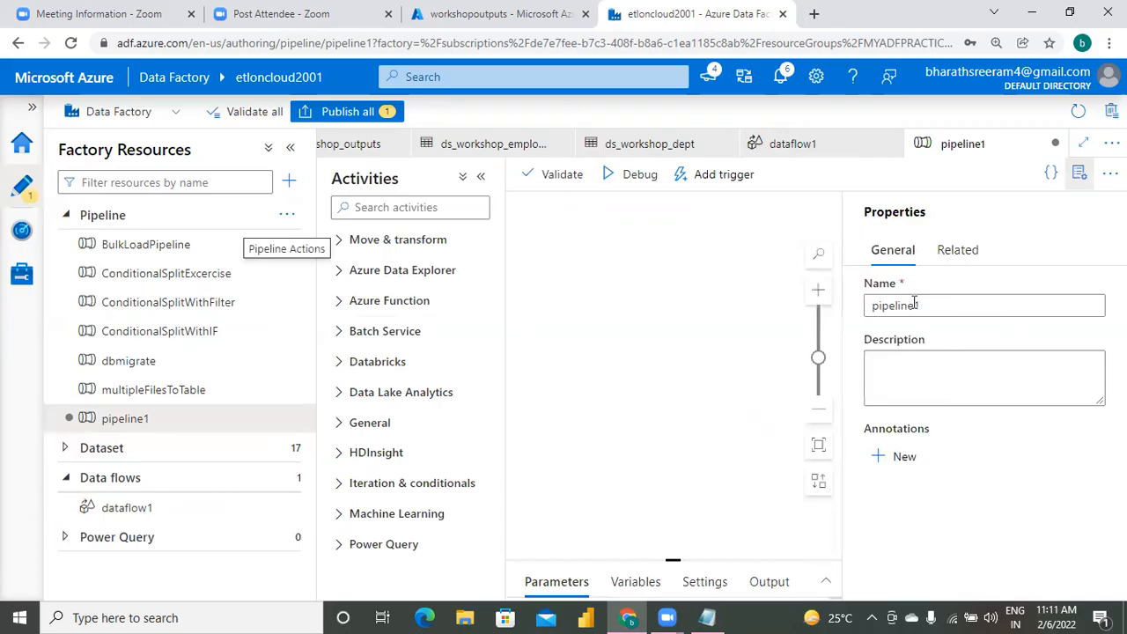
click(946, 302)
key(BackSpace)
key(BackSpace)
key(BackSpace)
key(BackSpace)
key(BackSpace)
key(BackSpace)
key(BackSpace)
key(BackSpace)
key(BackSpace)
text(test)
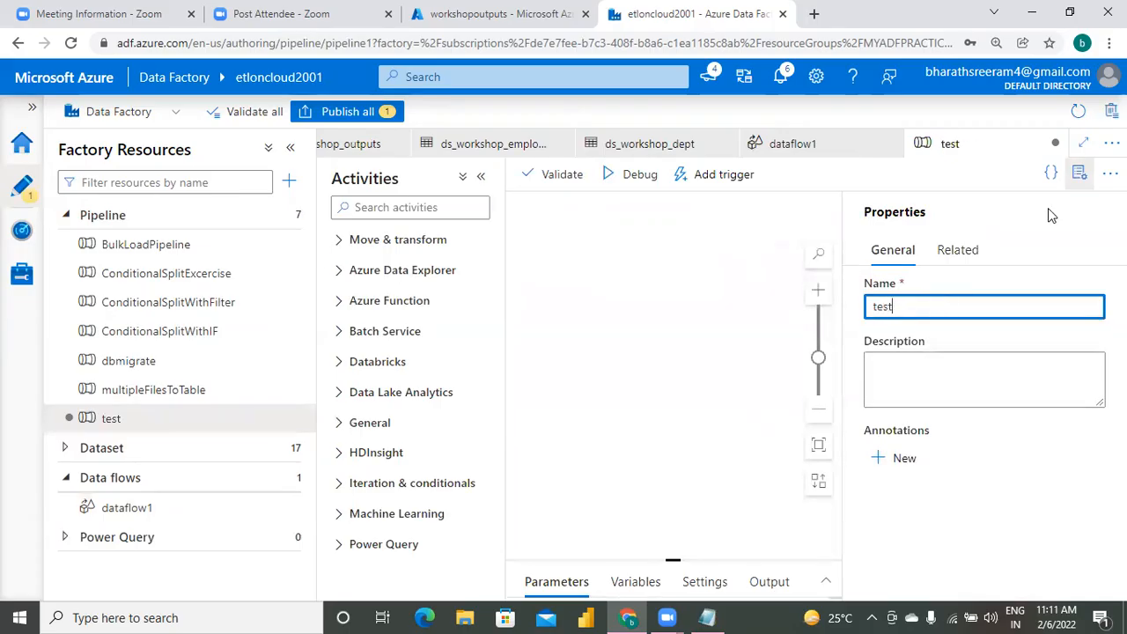
click(1080, 172)
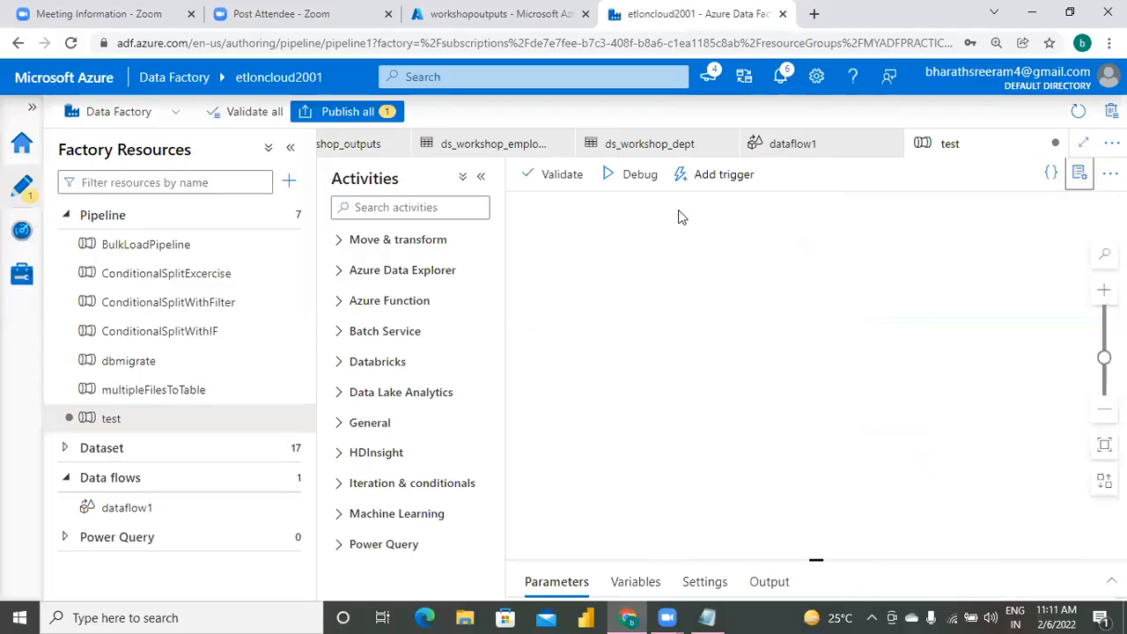
Add a Data flow activity to the test pipeline's canvas.
click(445, 206)
click(335, 243)
drag(382, 311, 780, 246)
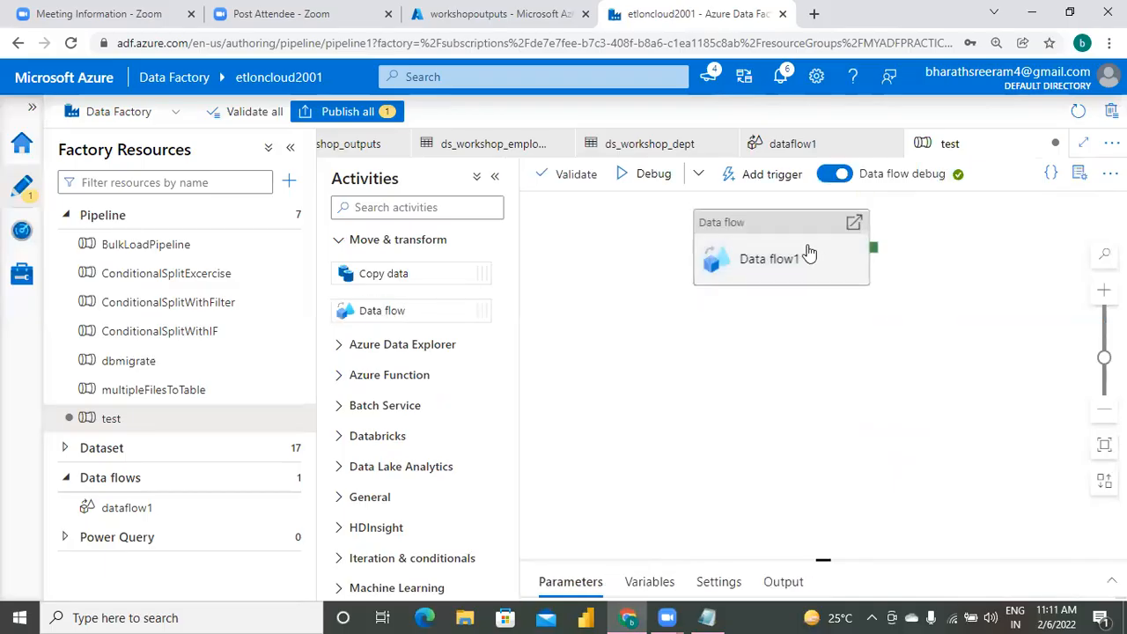
Assign dataflow1 to the Data flow activity and publish the test pipeline.
drag(818, 561, 814, 362)
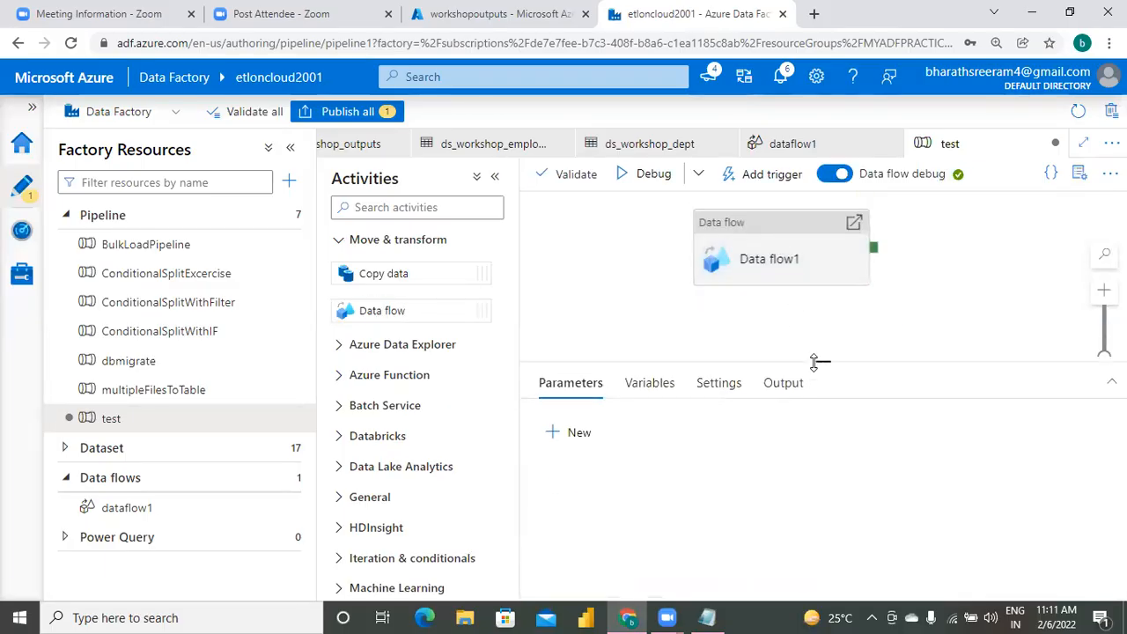
click(804, 274)
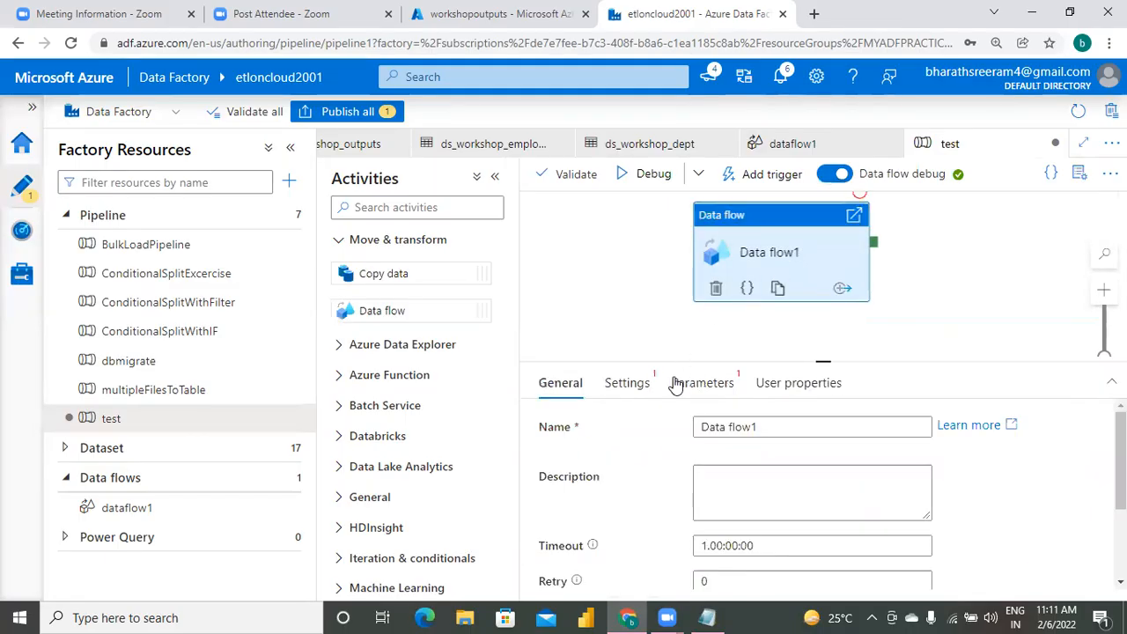
click(648, 384)
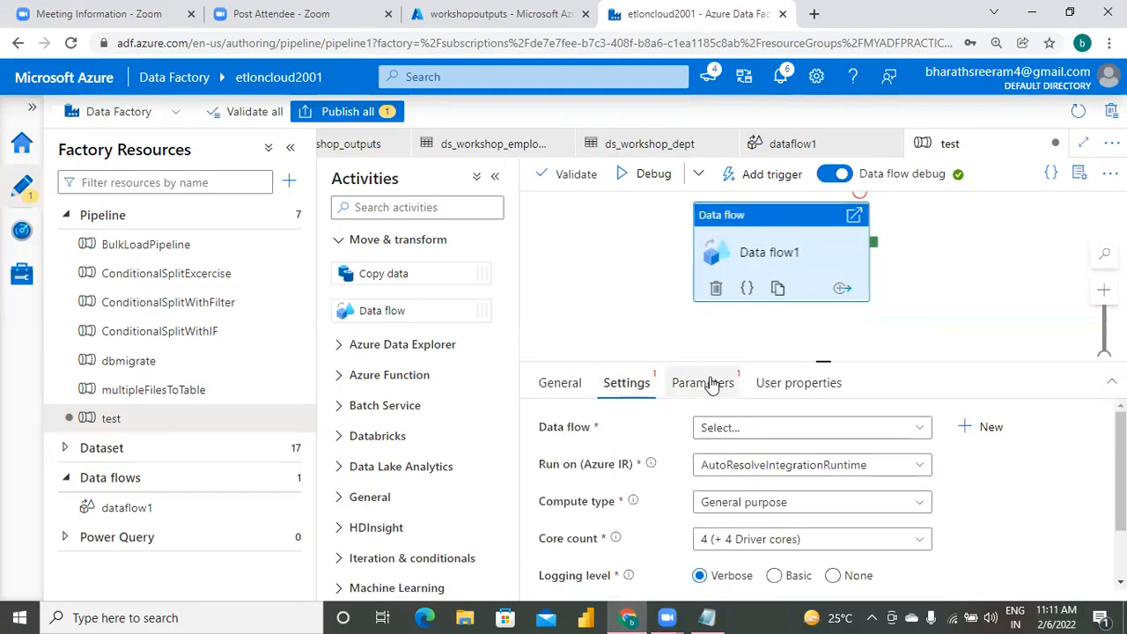
click(764, 429)
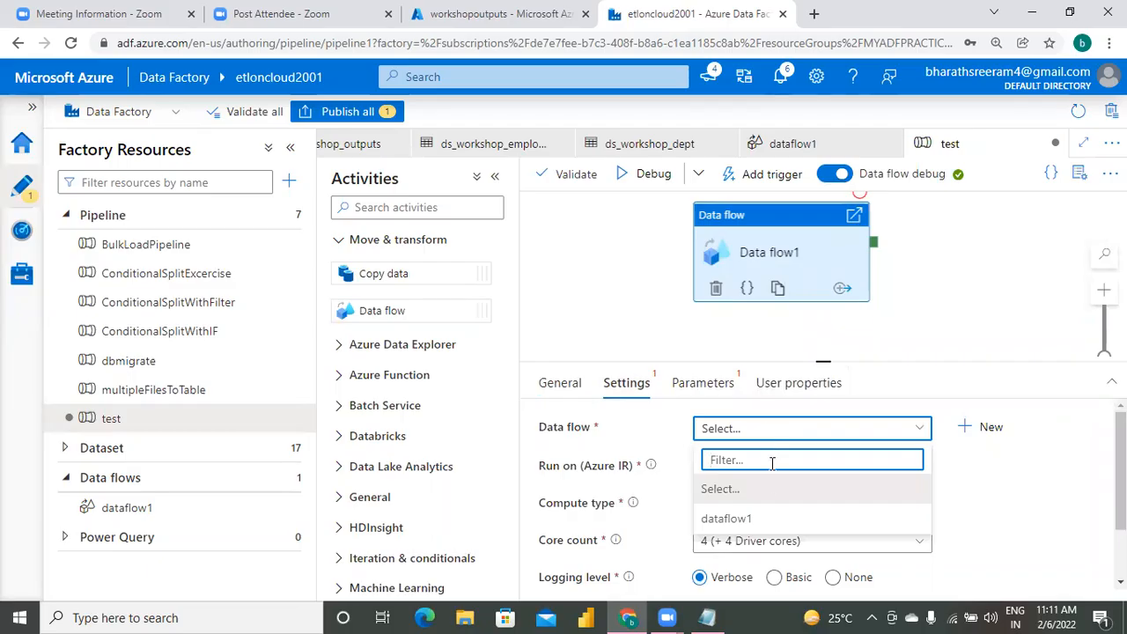
click(742, 520)
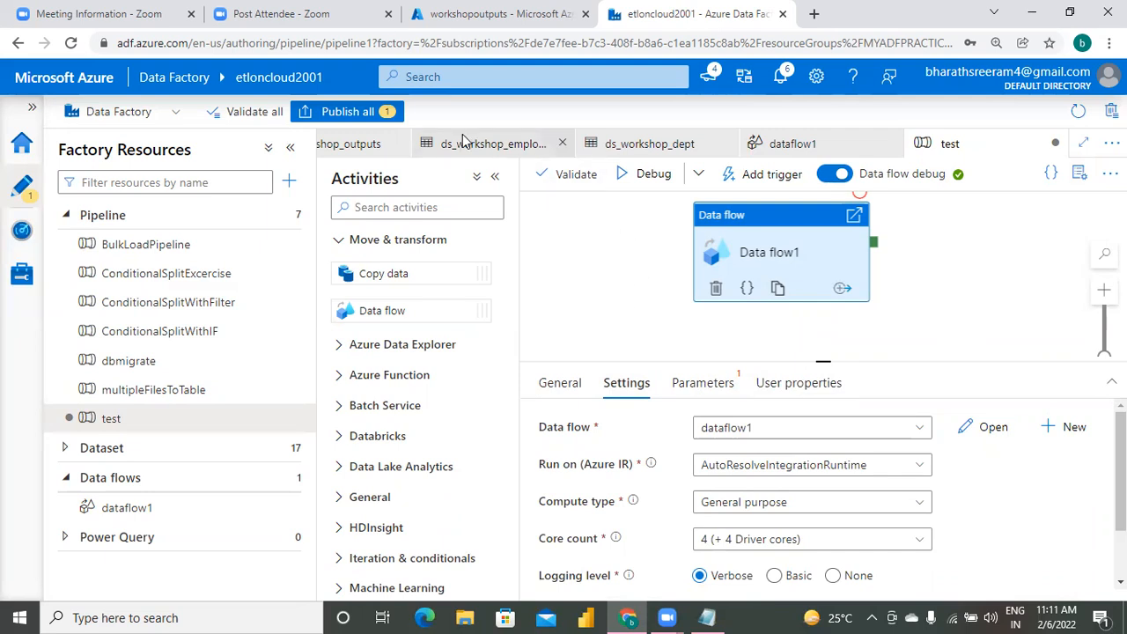
click(353, 118)
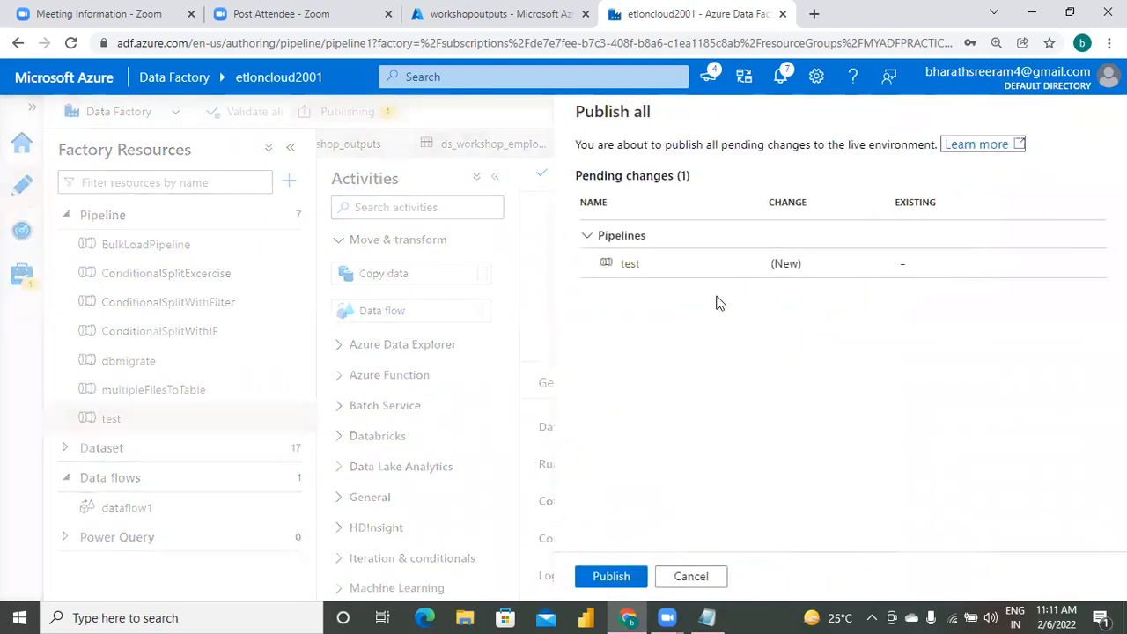
click(611, 577)
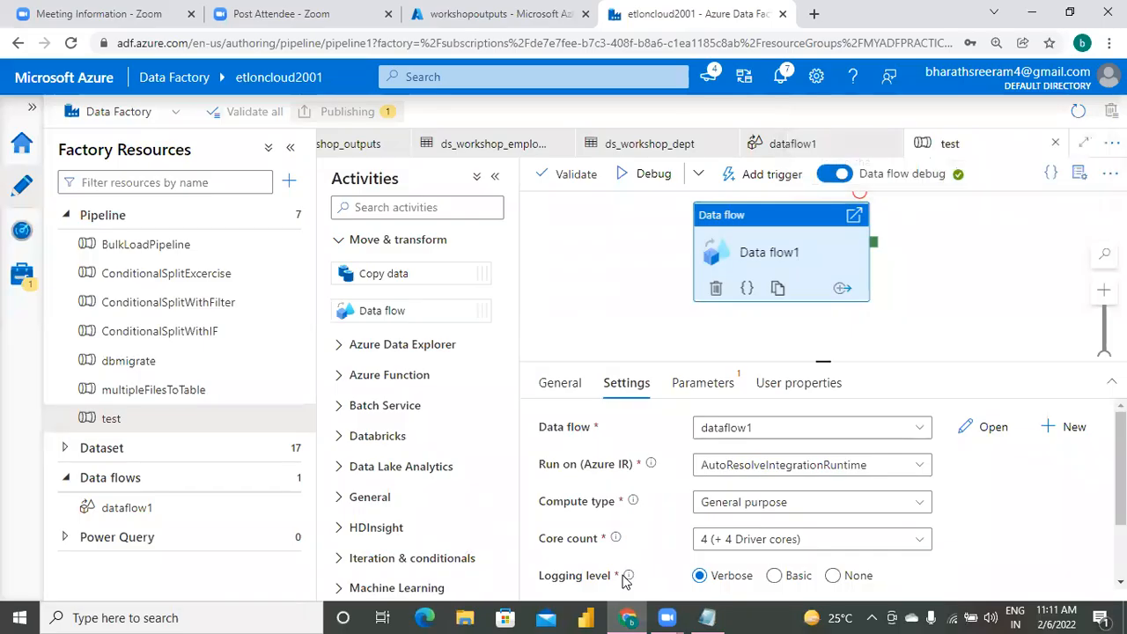
Start a debug run of the test pipeline and check the Data flow1 activity's status in the run output.
click(652, 176)
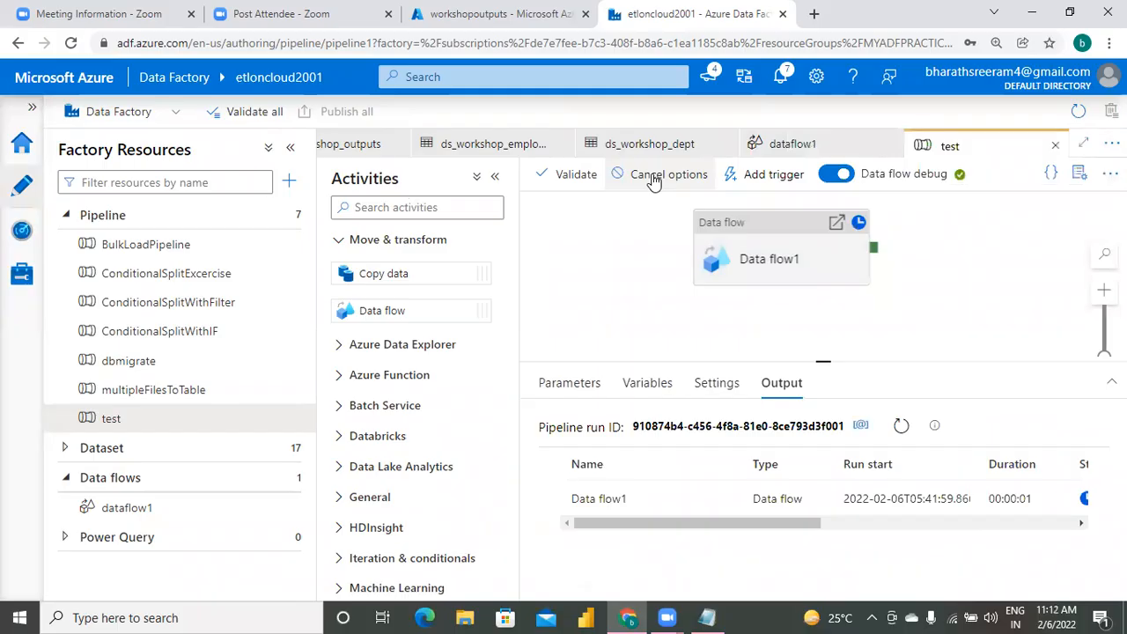
click(1004, 525)
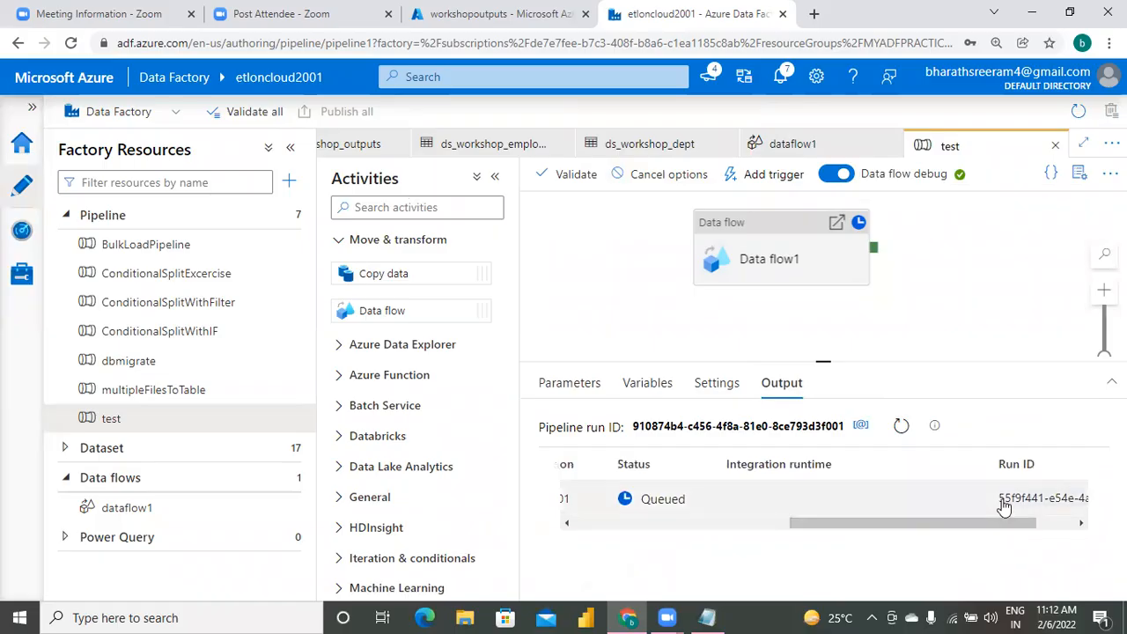
right_click(761, 532)
click(759, 582)
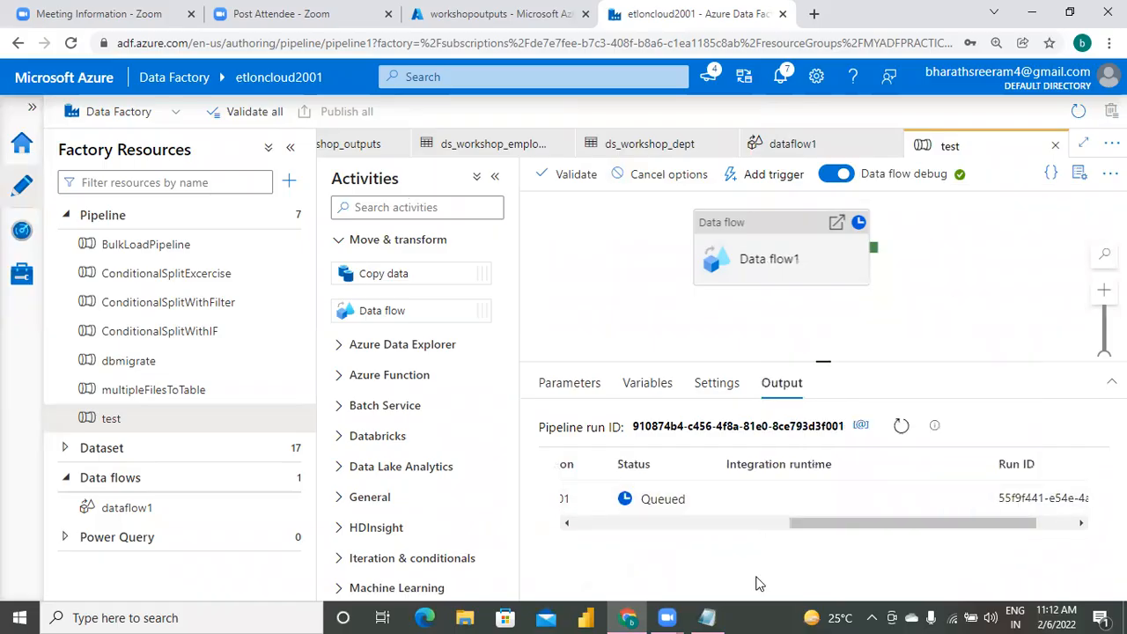
drag(855, 524, 741, 544)
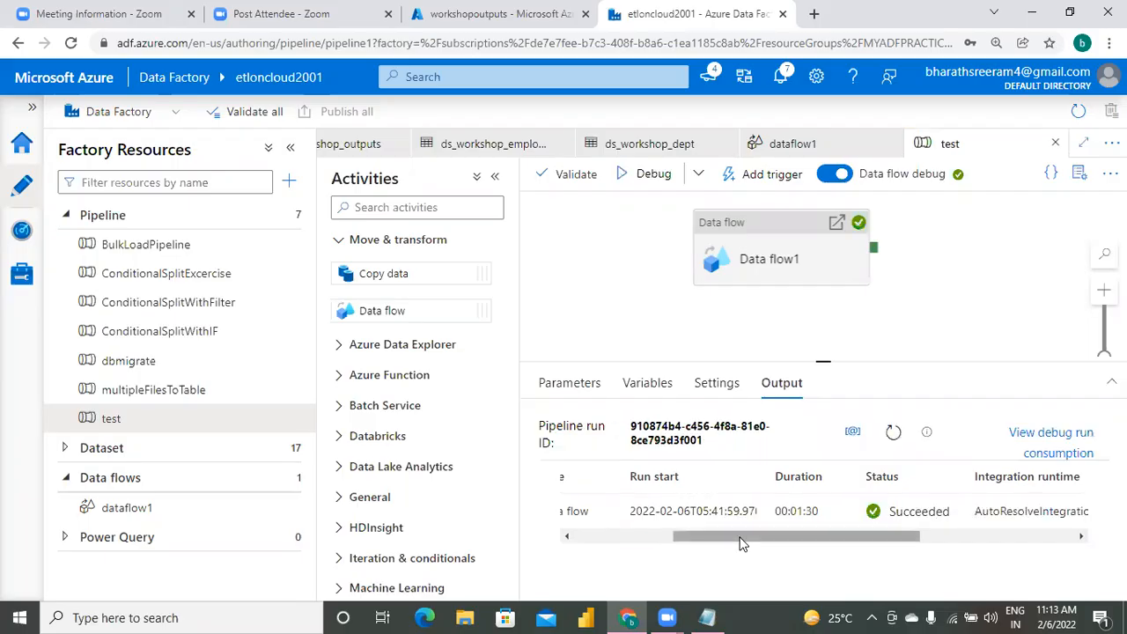
Switch to the Azure portal and inspect the contents of the empdept blob in mybiglake1001's output container.
click(482, 19)
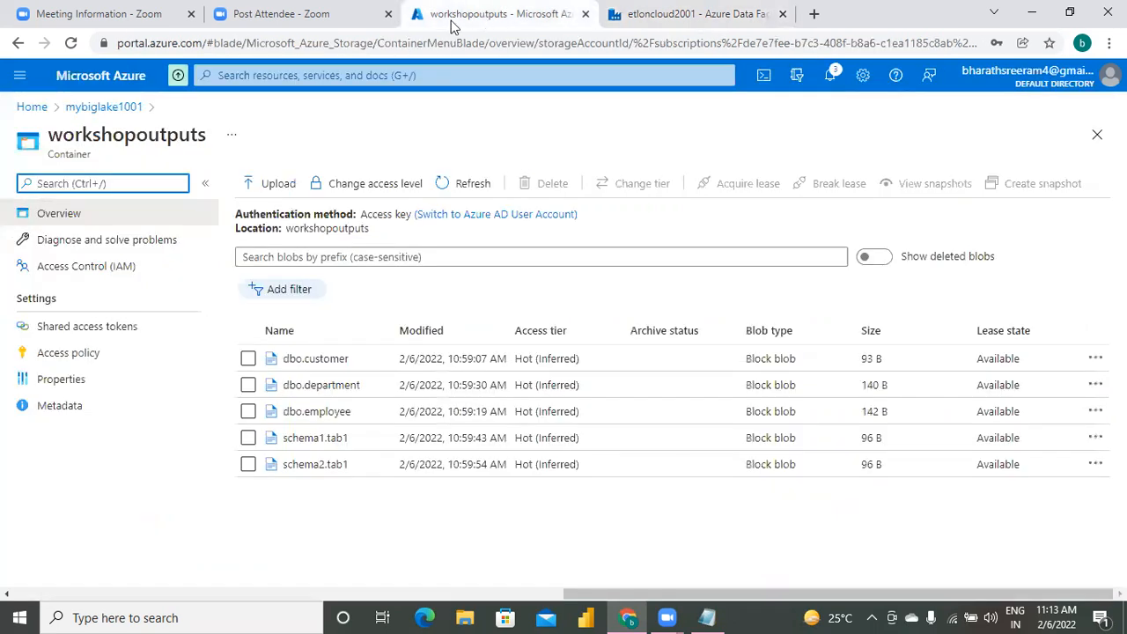
click(101, 107)
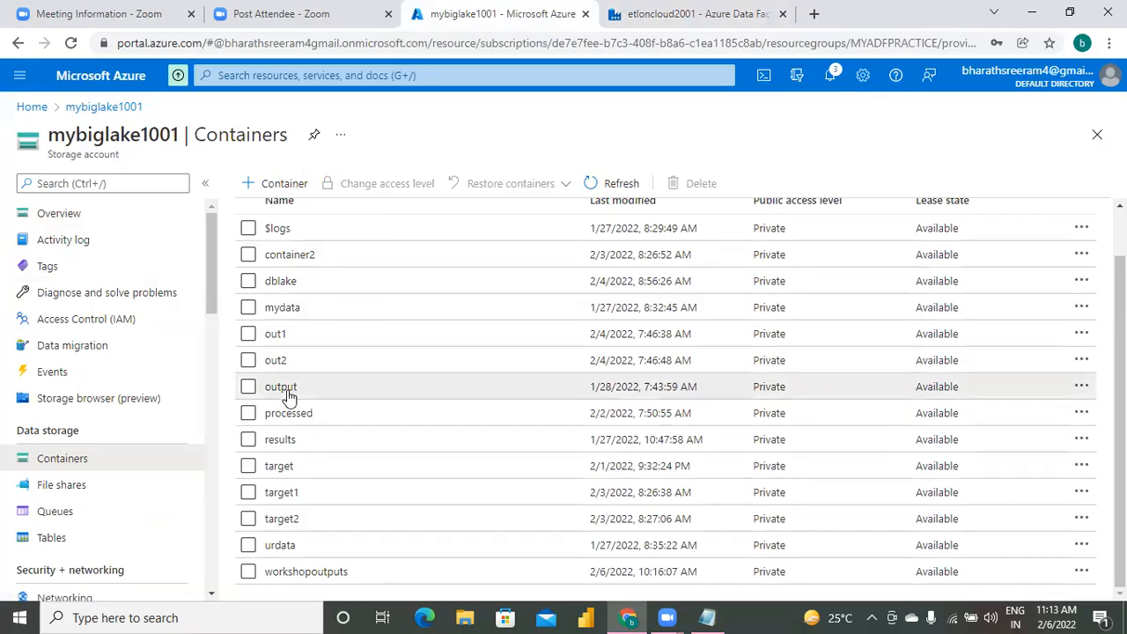
click(282, 387)
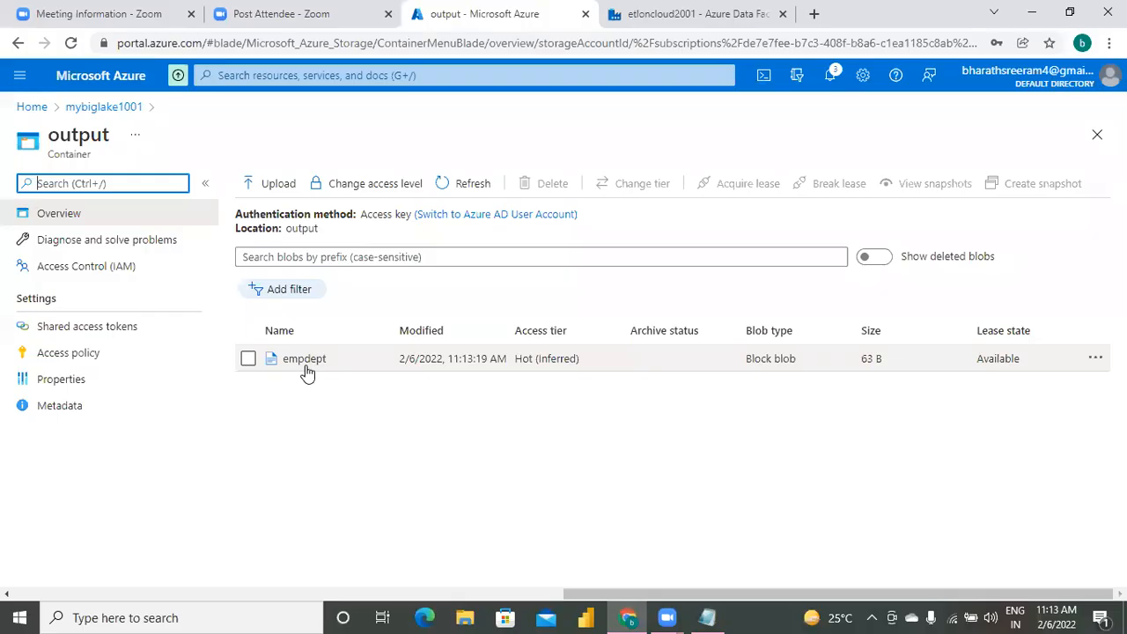
click(304, 363)
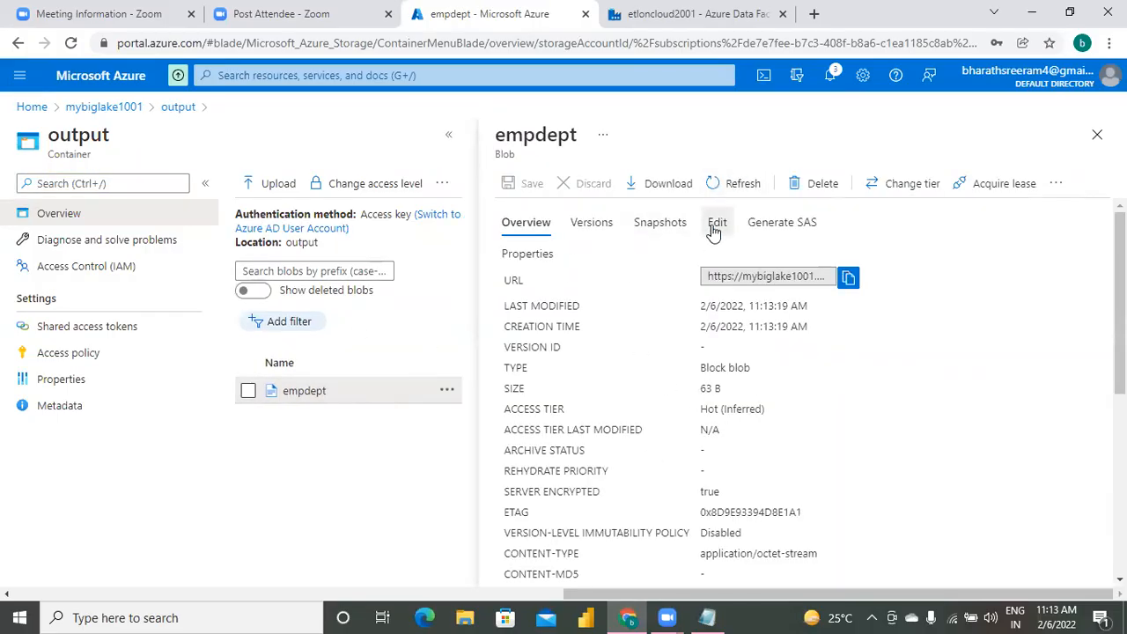
click(714, 227)
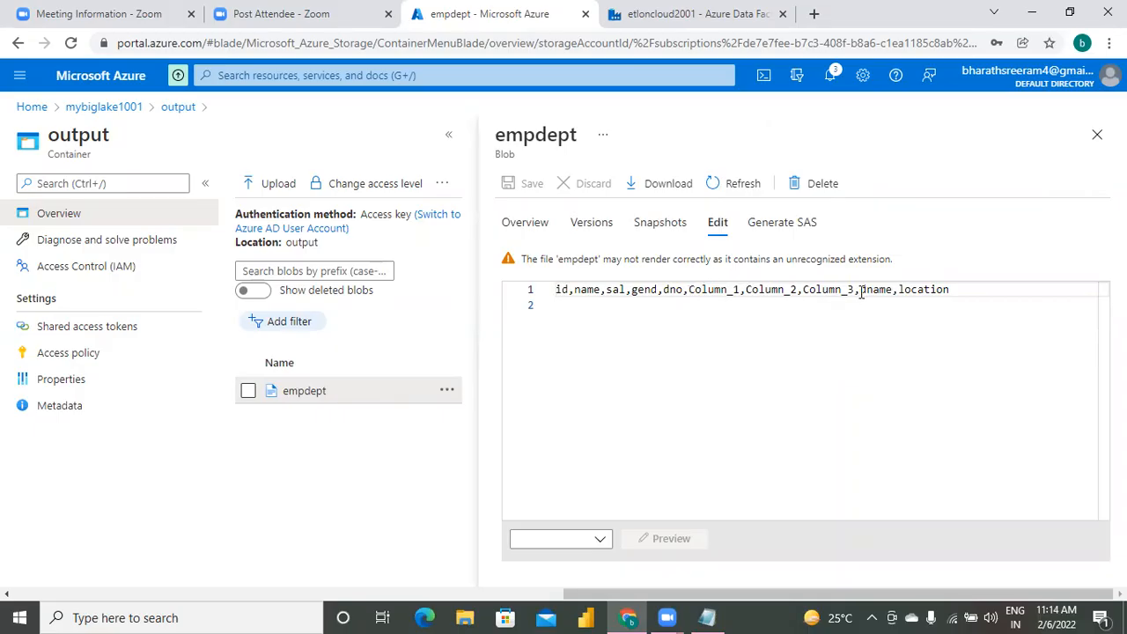
click(1097, 135)
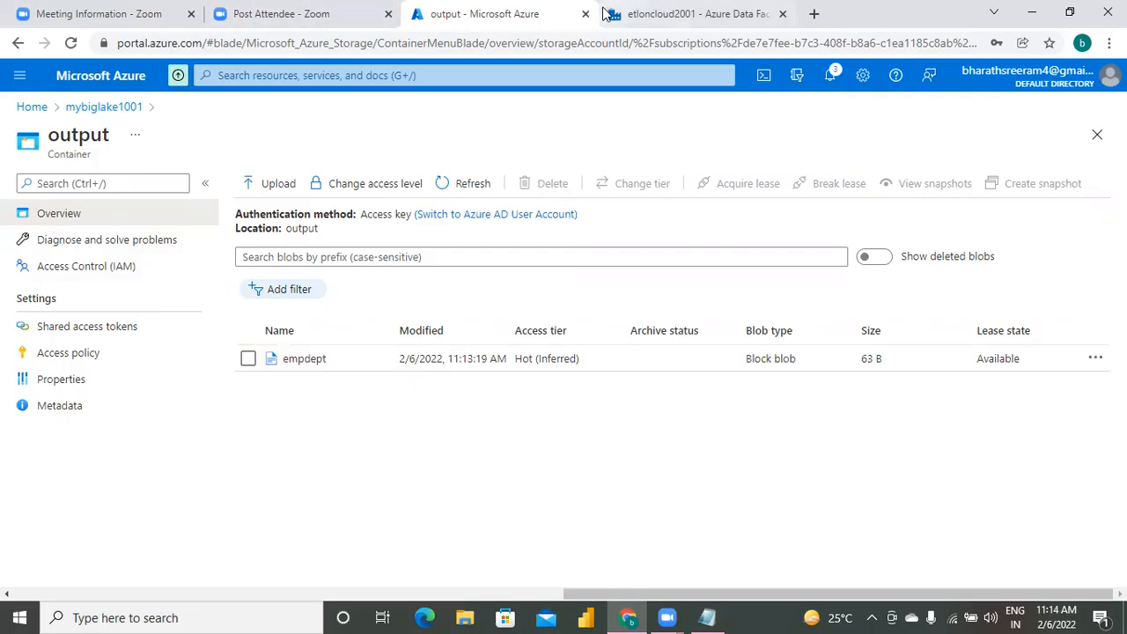
Back in Data Factory, start a new dataset using Azure Data Lake Storage Gen2 and the DelimitedText format.
click(694, 16)
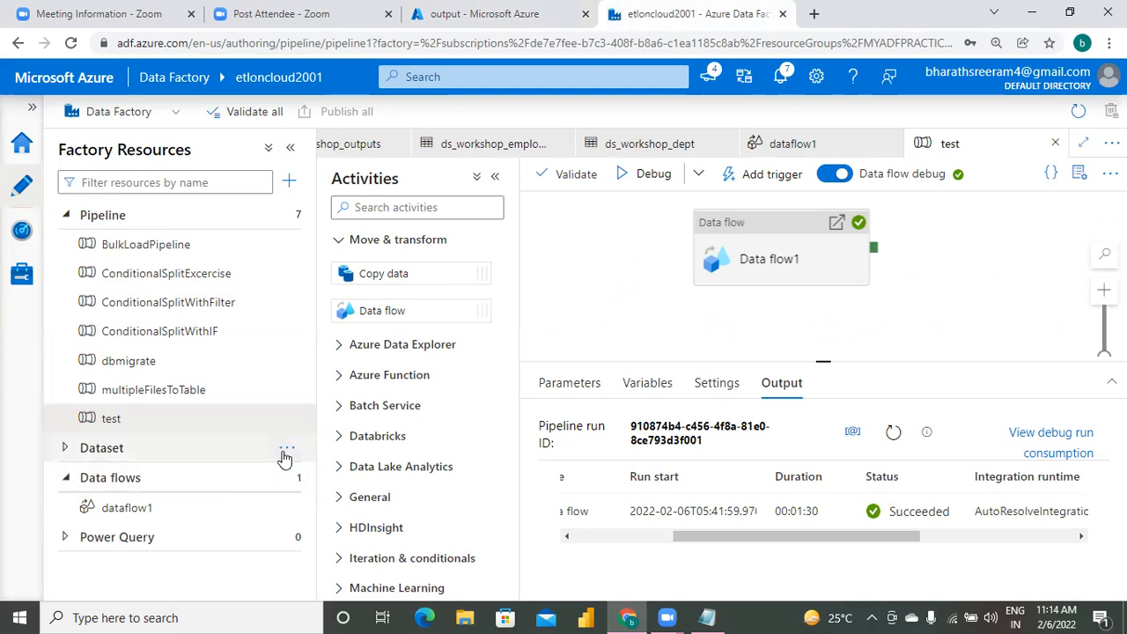
click(290, 455)
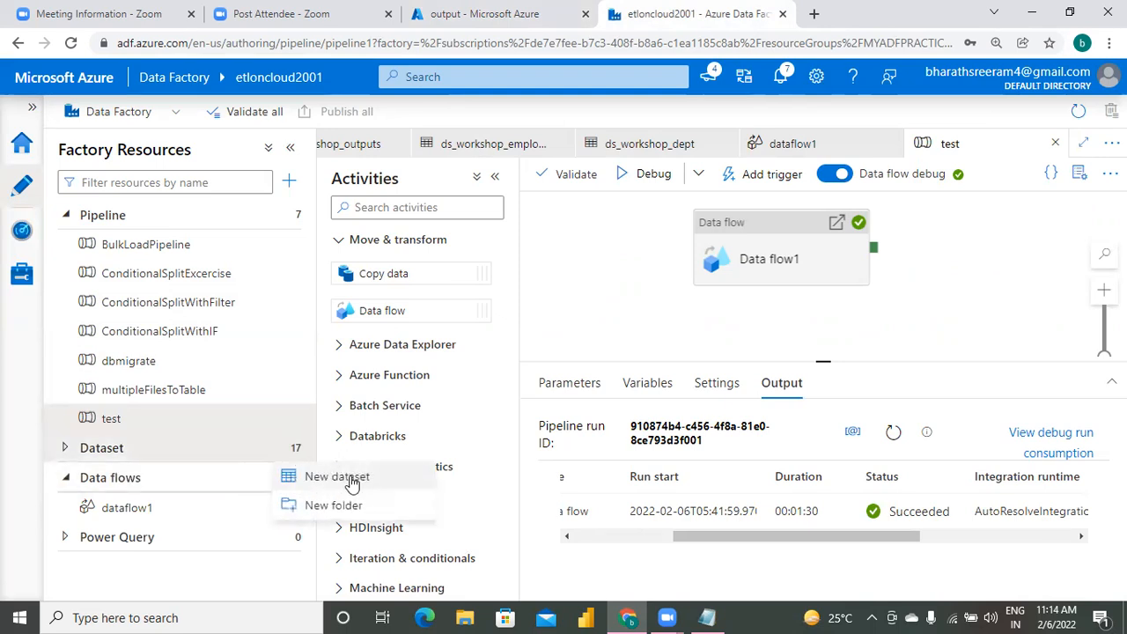
click(343, 478)
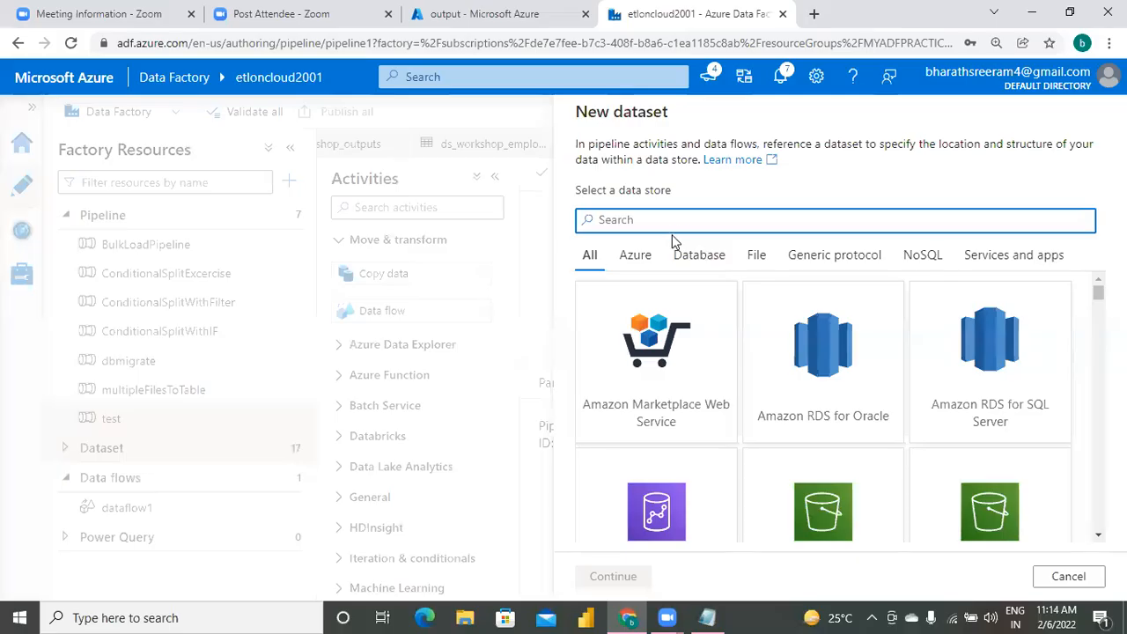
text(data al)
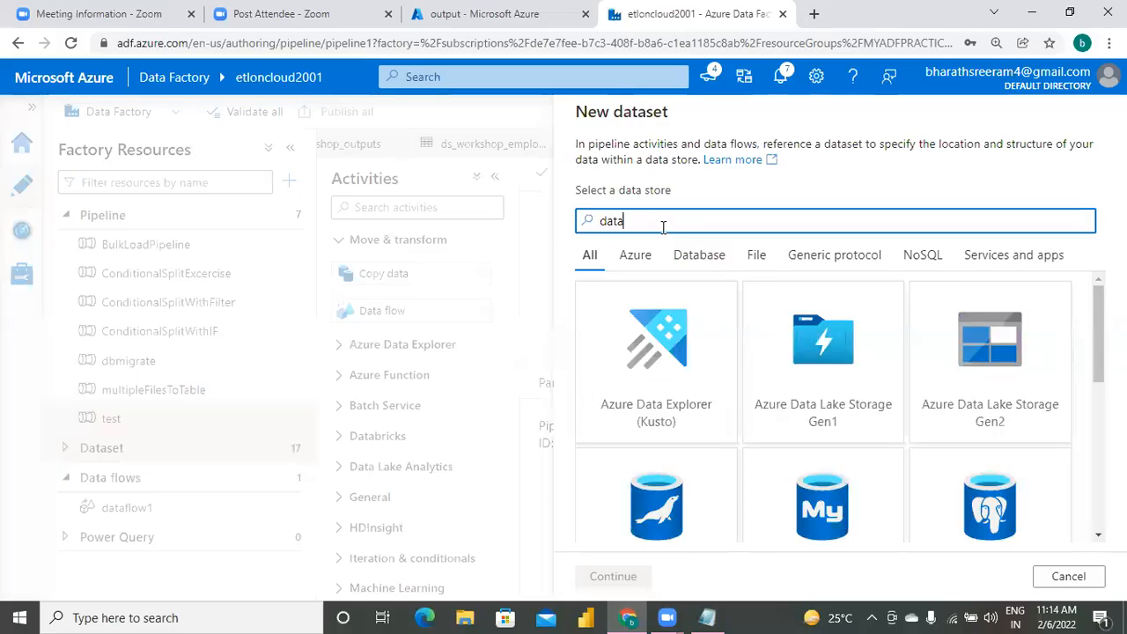
key(BackSpace)
key(BackSpace)
text(lake)
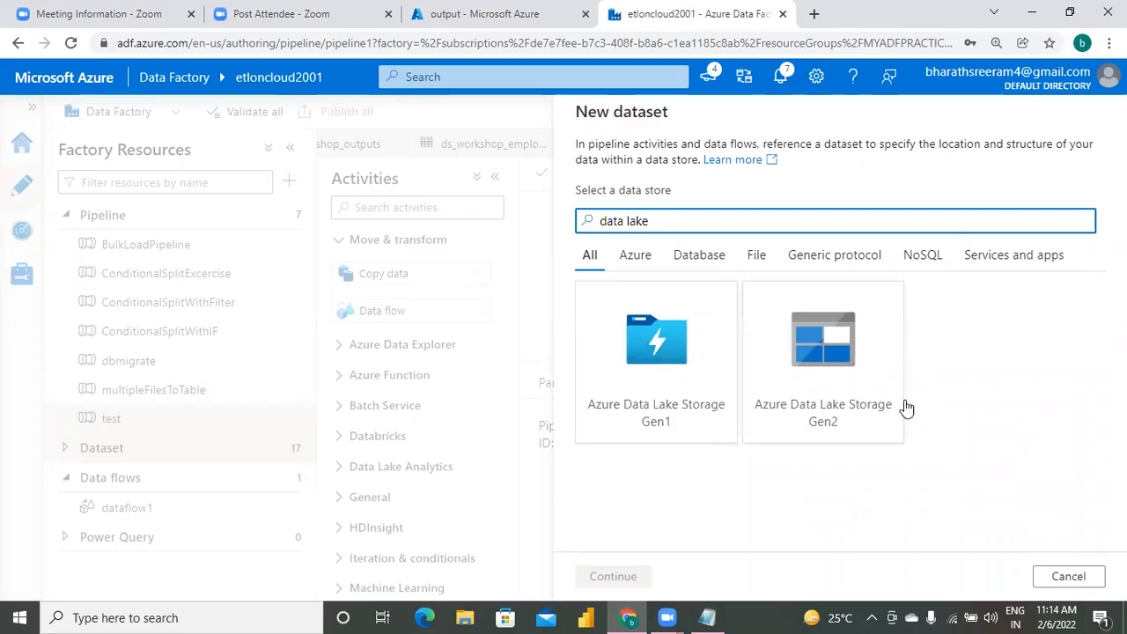
click(823, 380)
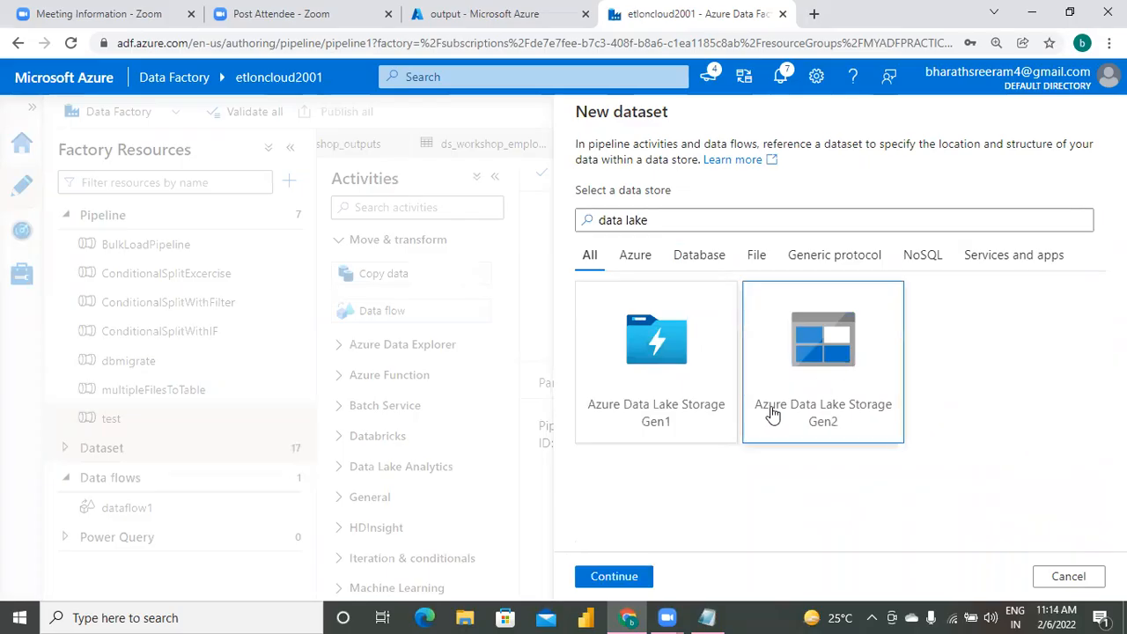
click(614, 576)
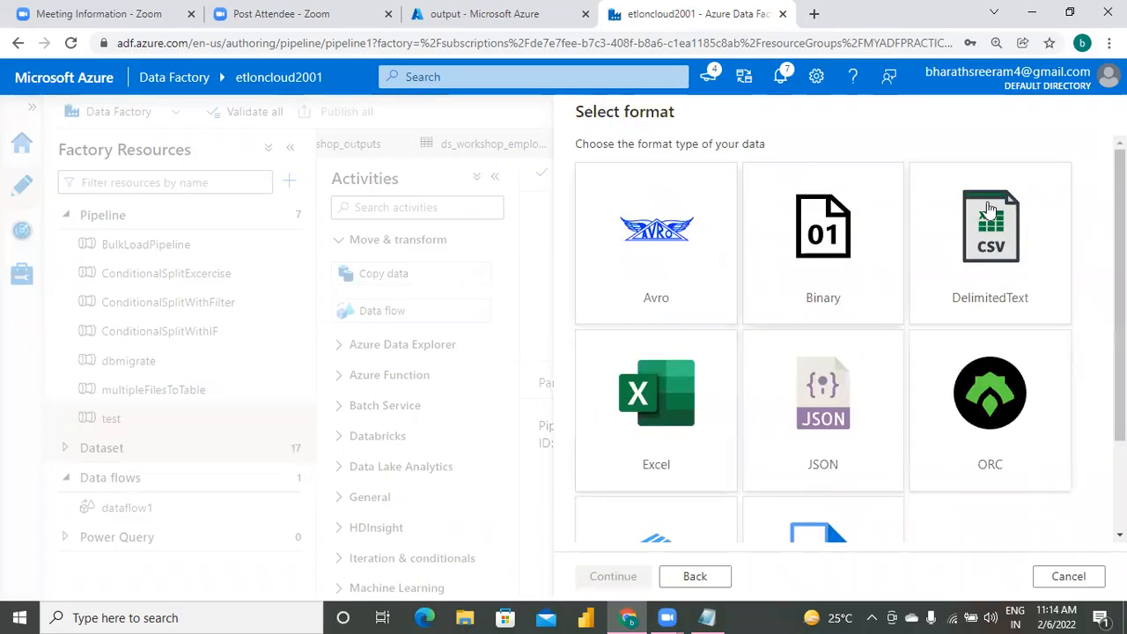
click(1015, 267)
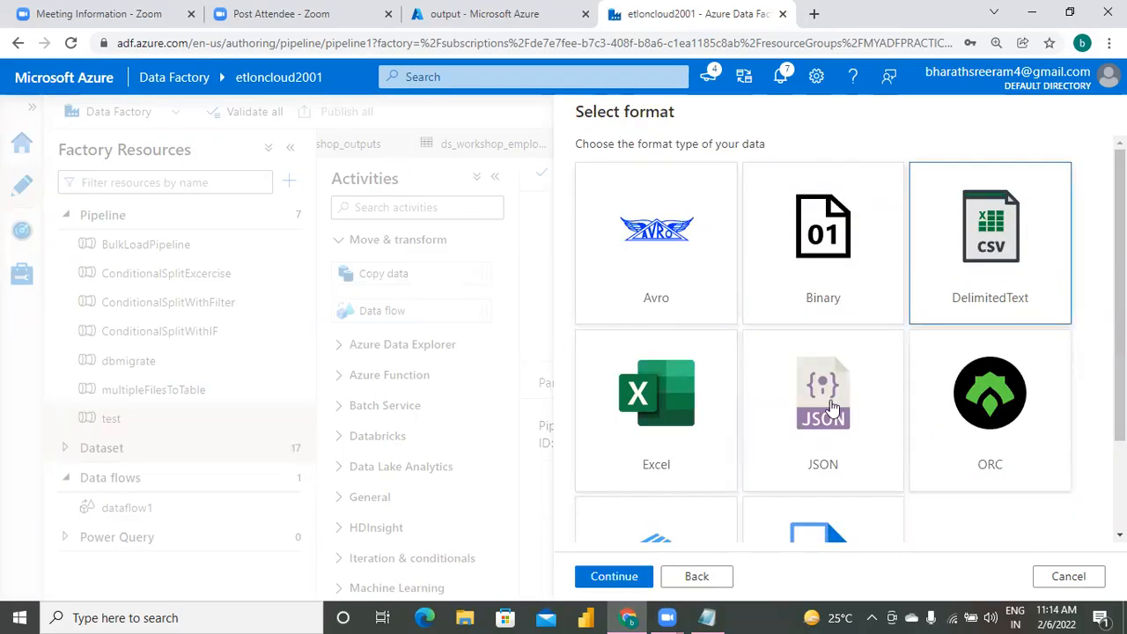
click(621, 577)
Name the dataset ds_workshop_dept2 and assign it the linked service AzureDataLakeStorage1.
click(679, 168)
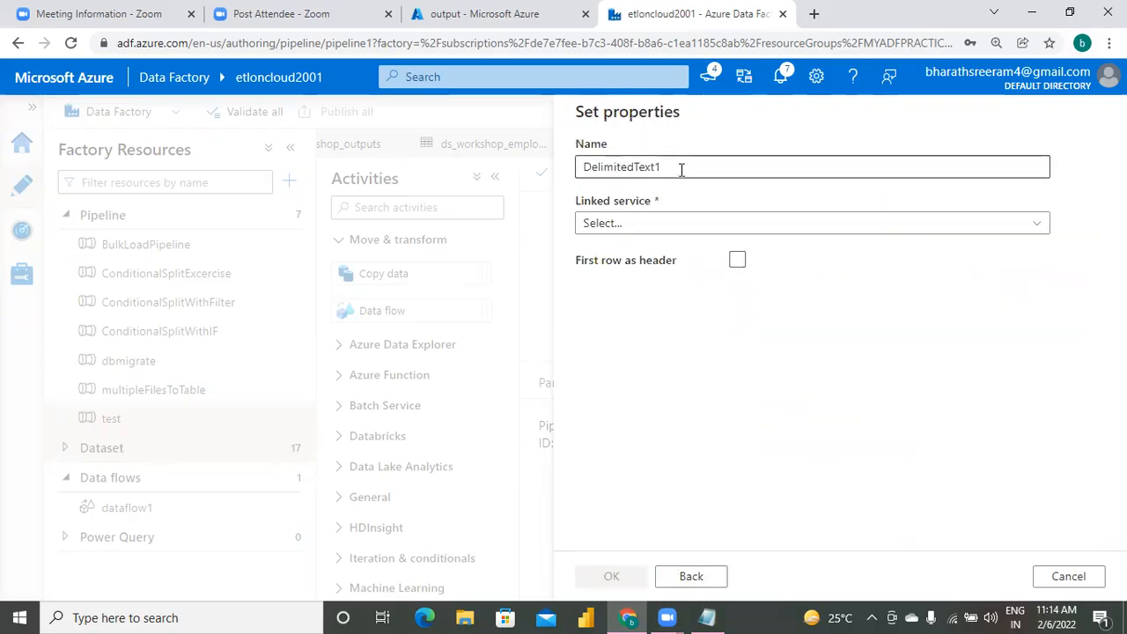
key(BackSpace)
key(BackSpace)
key(BackSpace)
key(BackSpace)
key(BackSpace)
key(BackSpace)
key(BackSpace)
key(BackSpace)
key(BackSpace)
key(BackSpace)
key(BackSpace)
key(BackSpace)
key(BackSpace)
key(BackSpace)
text(ds_)
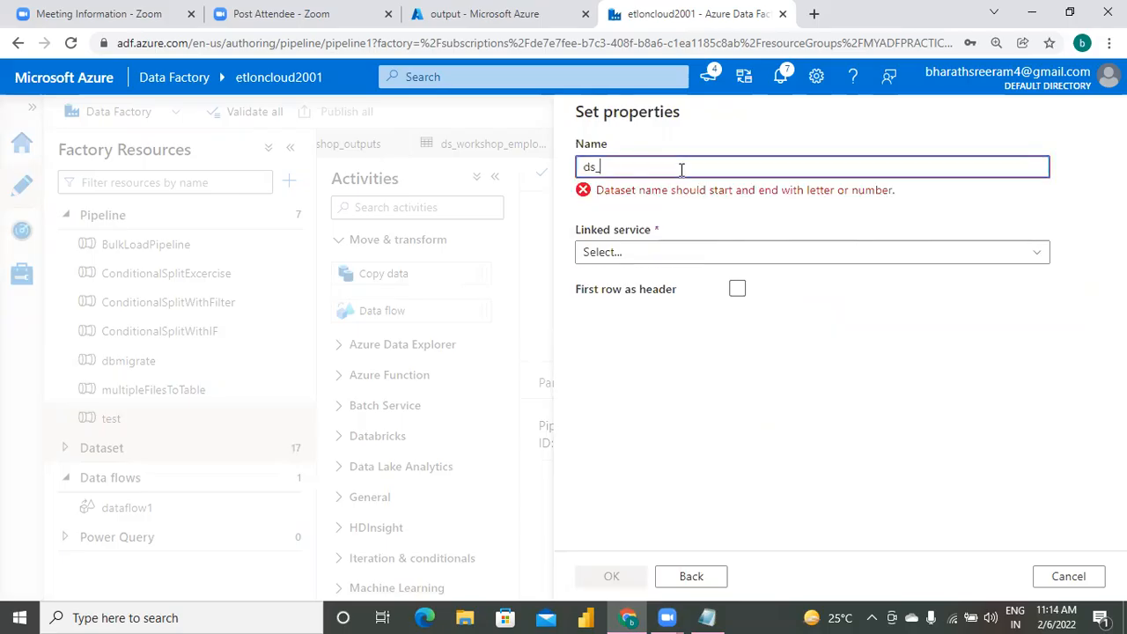
text(workshp)
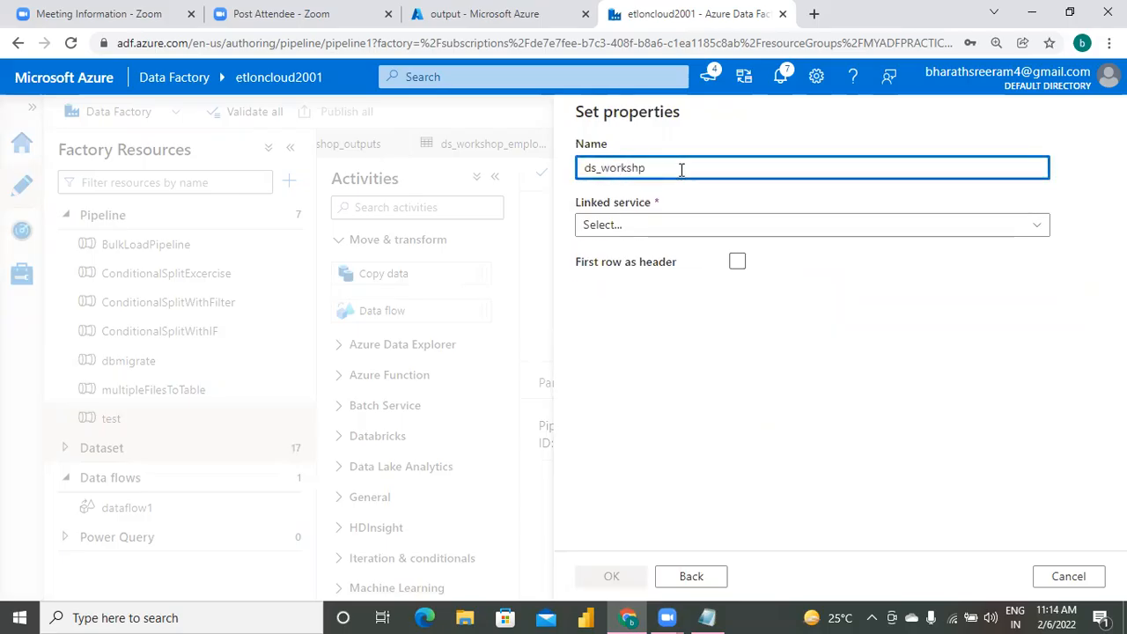
key(BackSpace)
text(op_dept2)
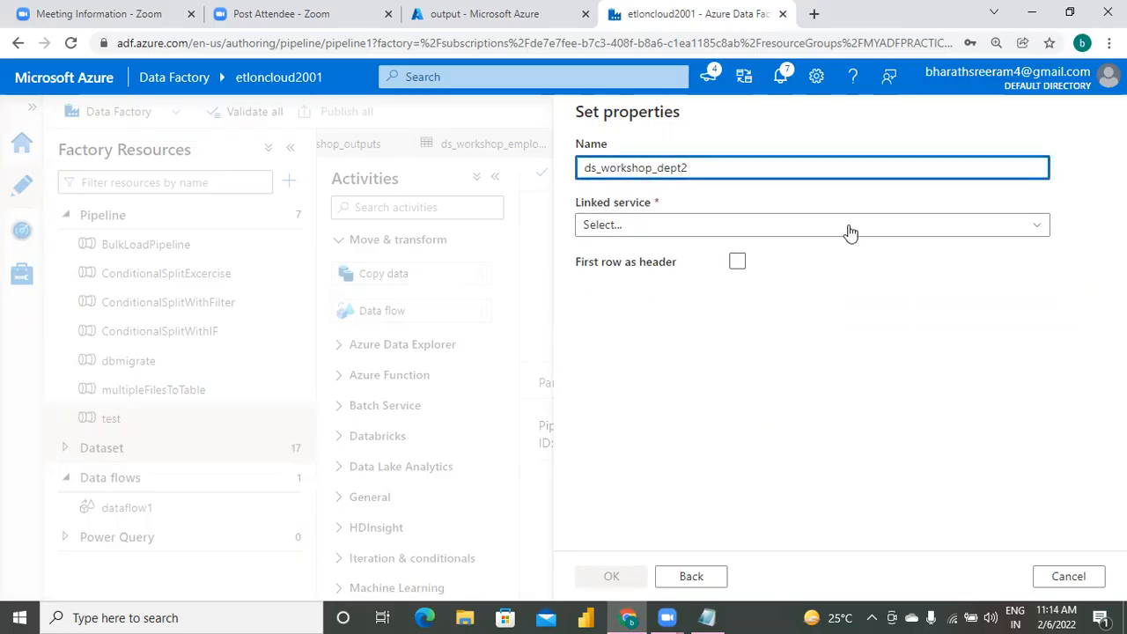
click(784, 224)
click(676, 440)
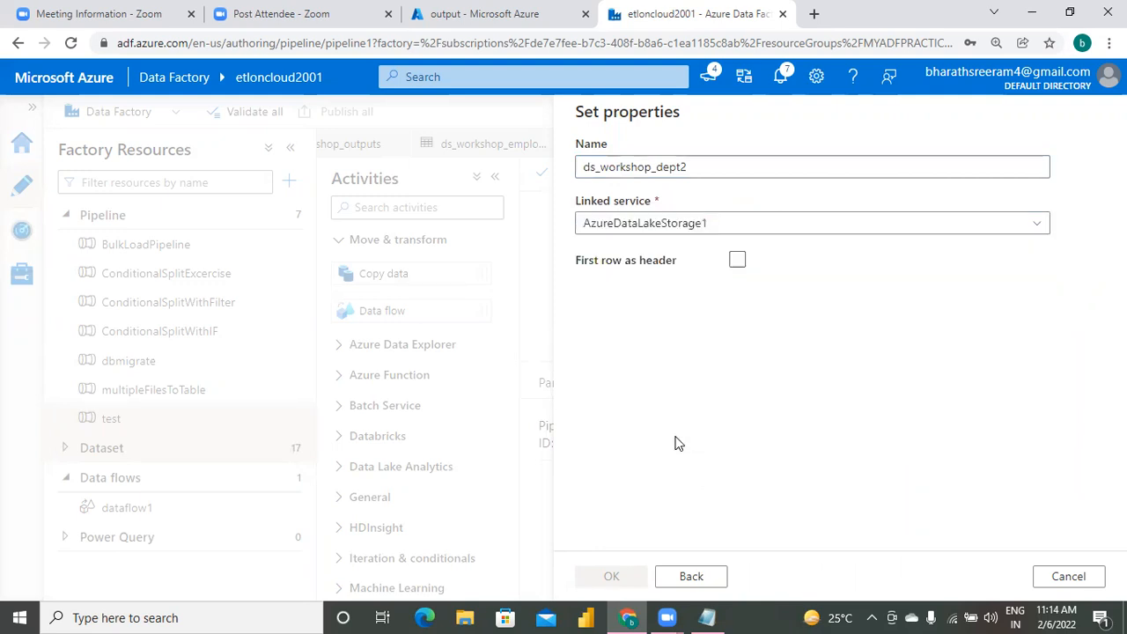
Treat the first row as header, set the file path to workshopoutputs/dbo.department, and create the dataset with the schema imported from the connection/store.
click(738, 313)
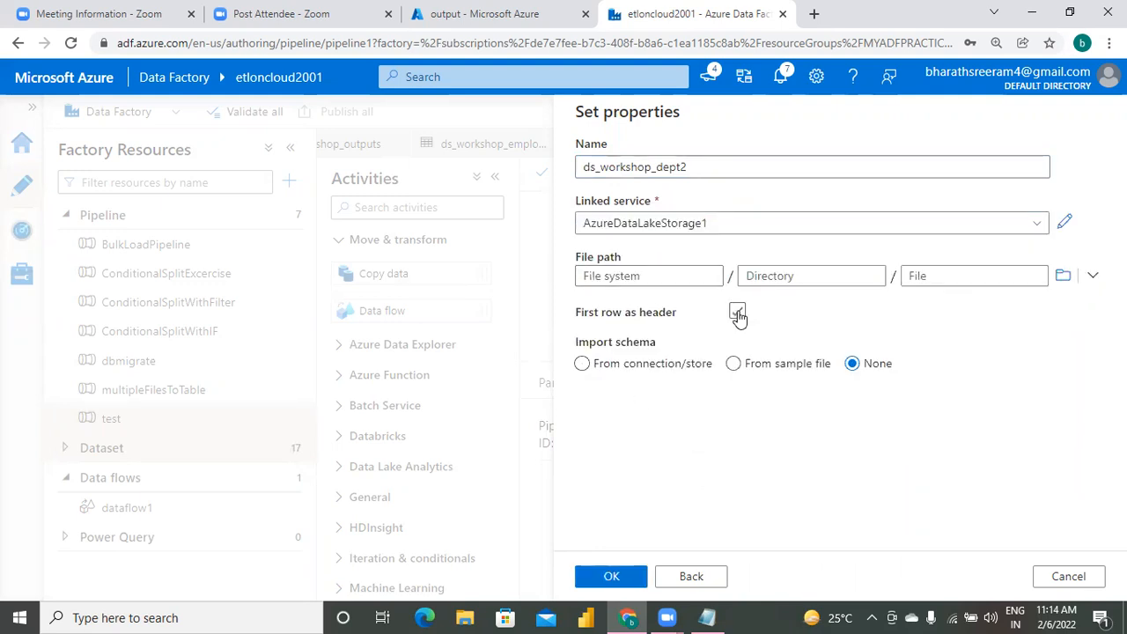
click(643, 276)
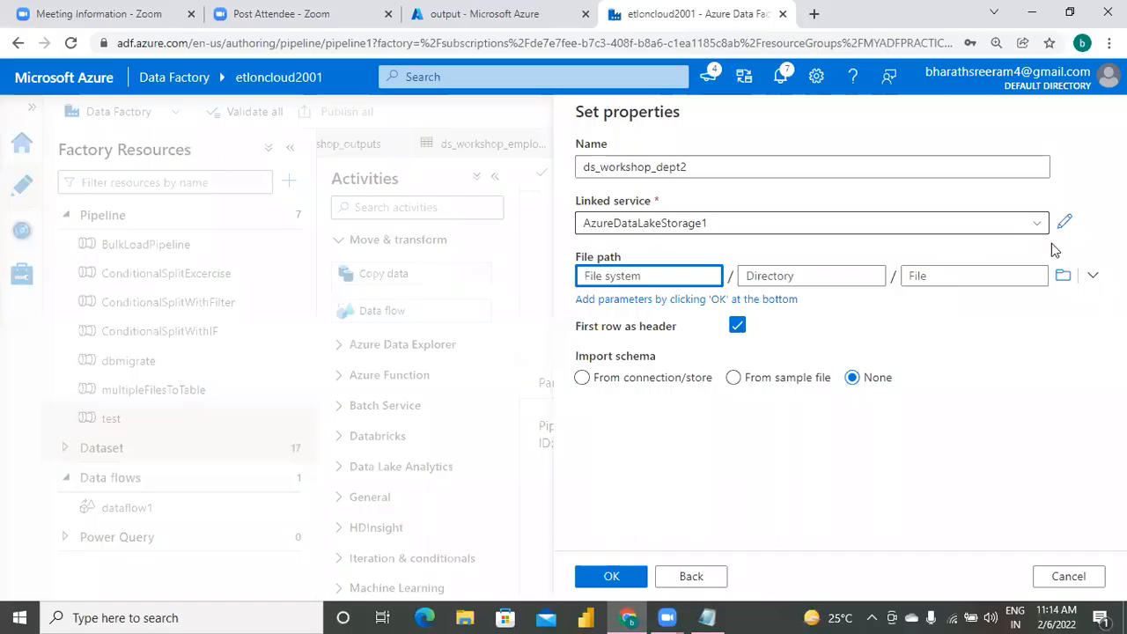
click(1063, 276)
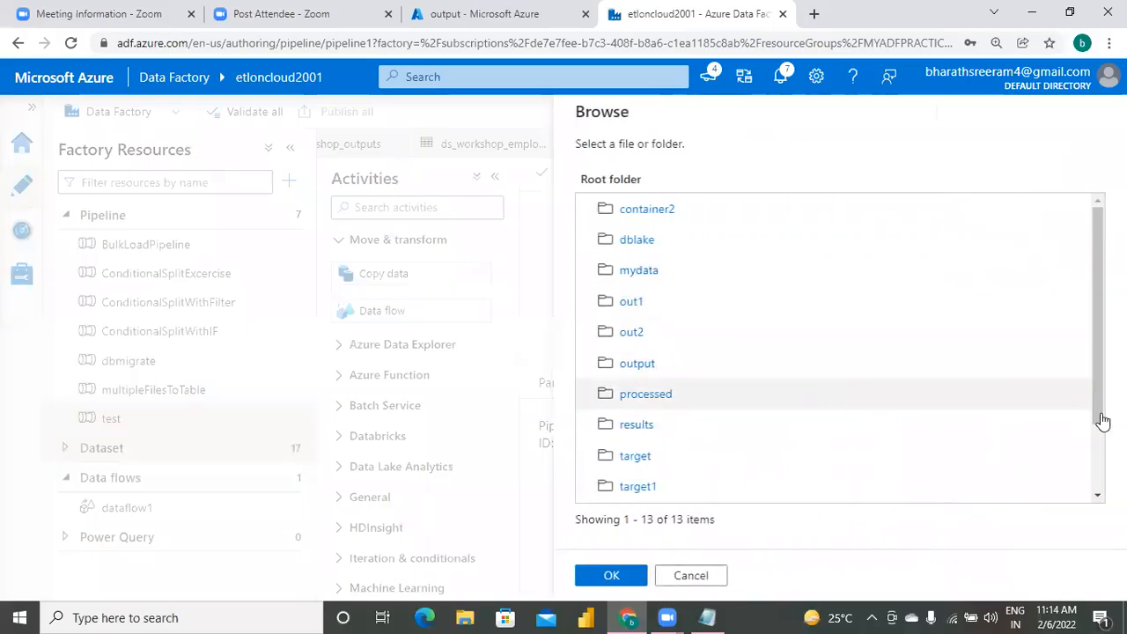
scroll(896, 486, down, 2)
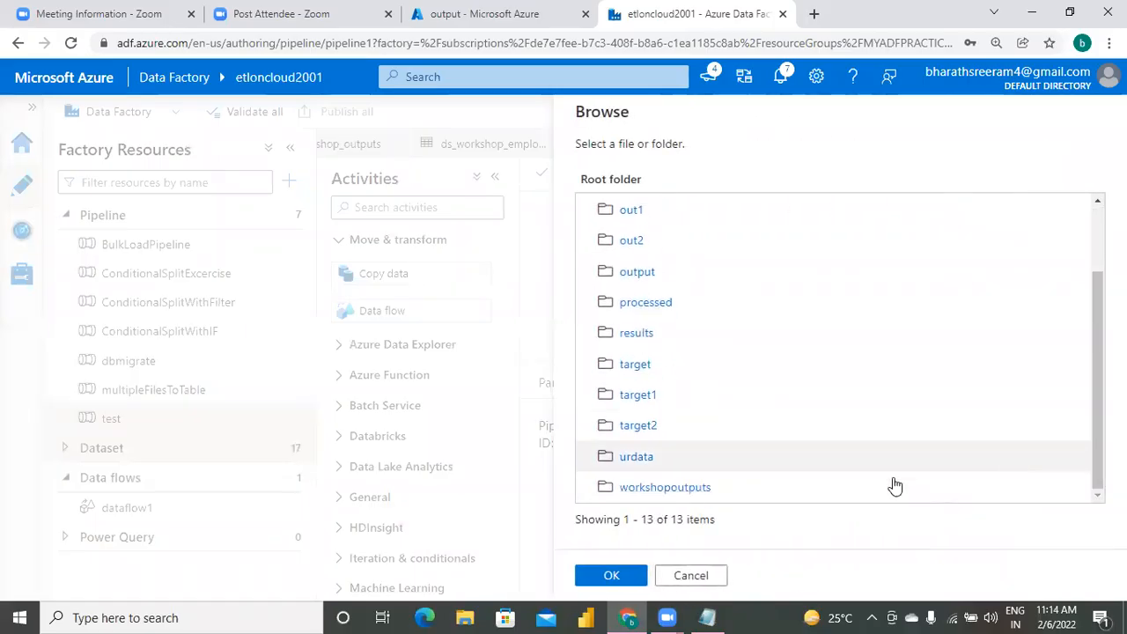
click(701, 489)
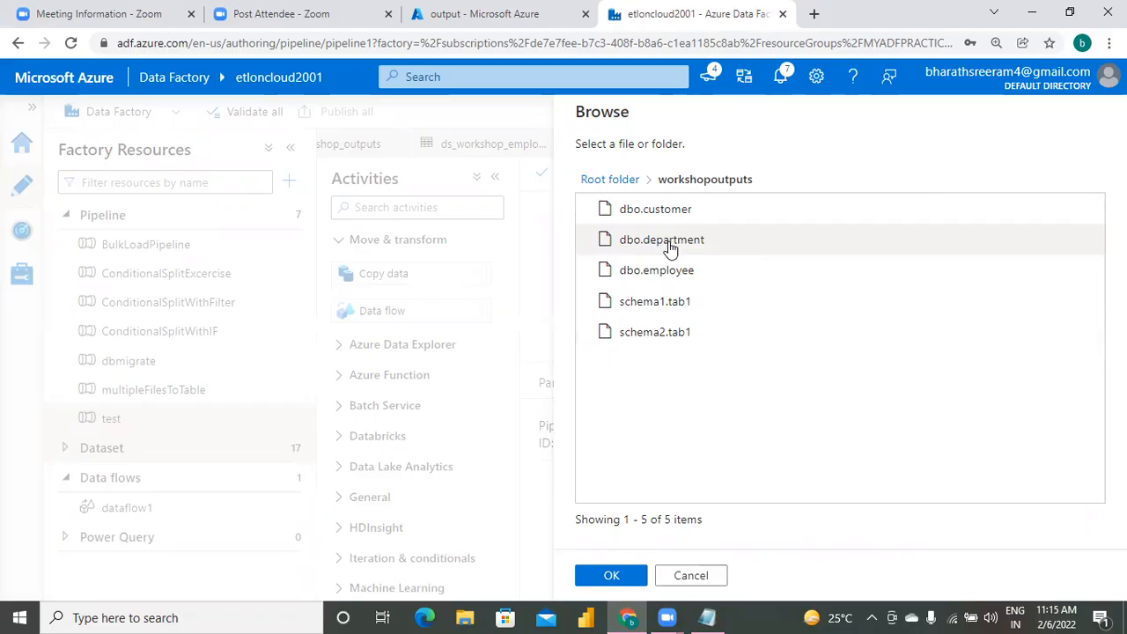
click(670, 247)
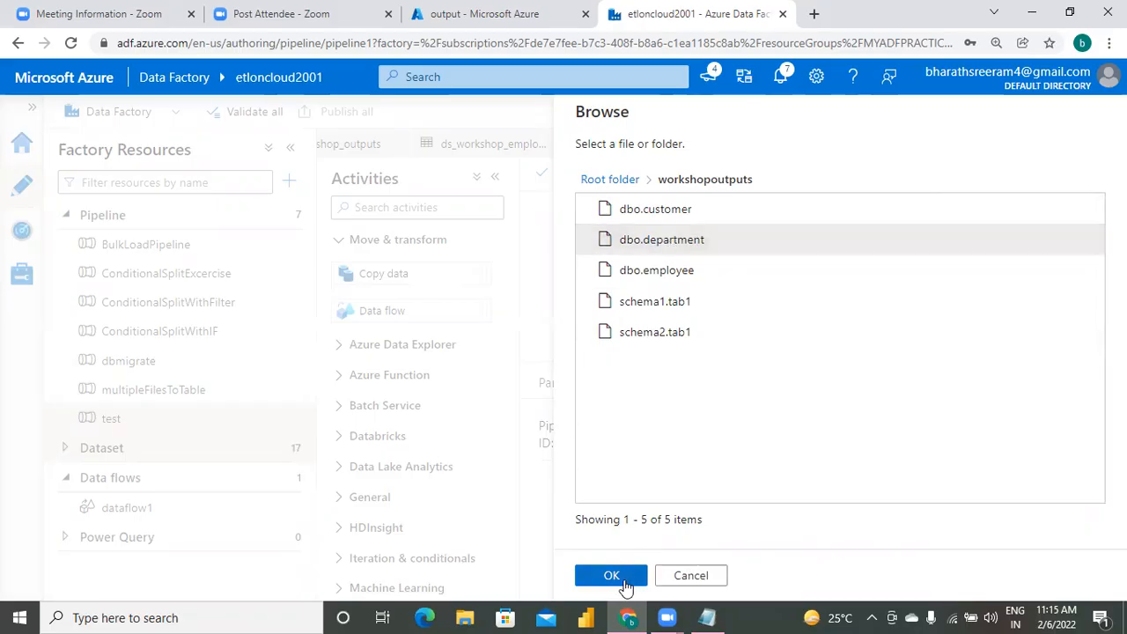
click(611, 576)
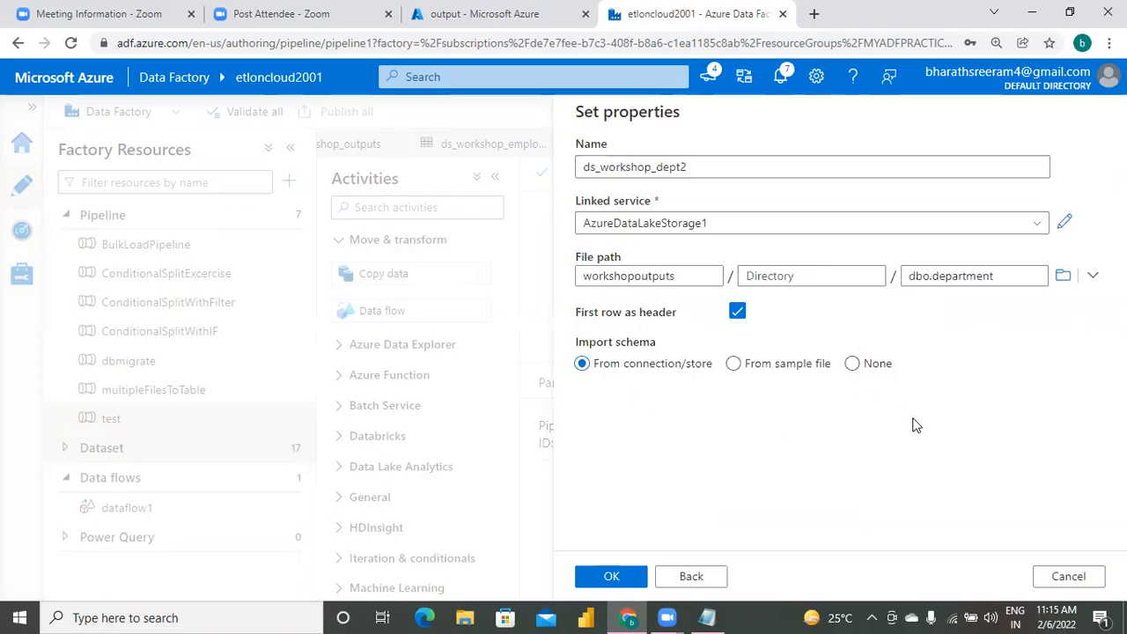
click(610, 577)
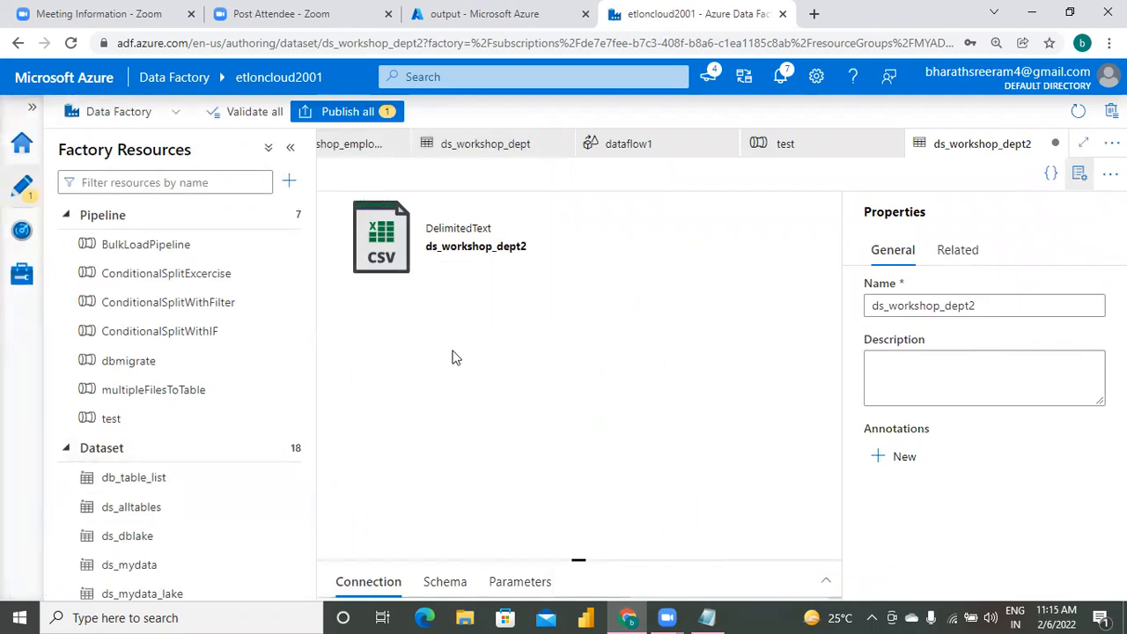
Open the data flow used by the test pipeline and bring up the dept source's source settings.
click(115, 419)
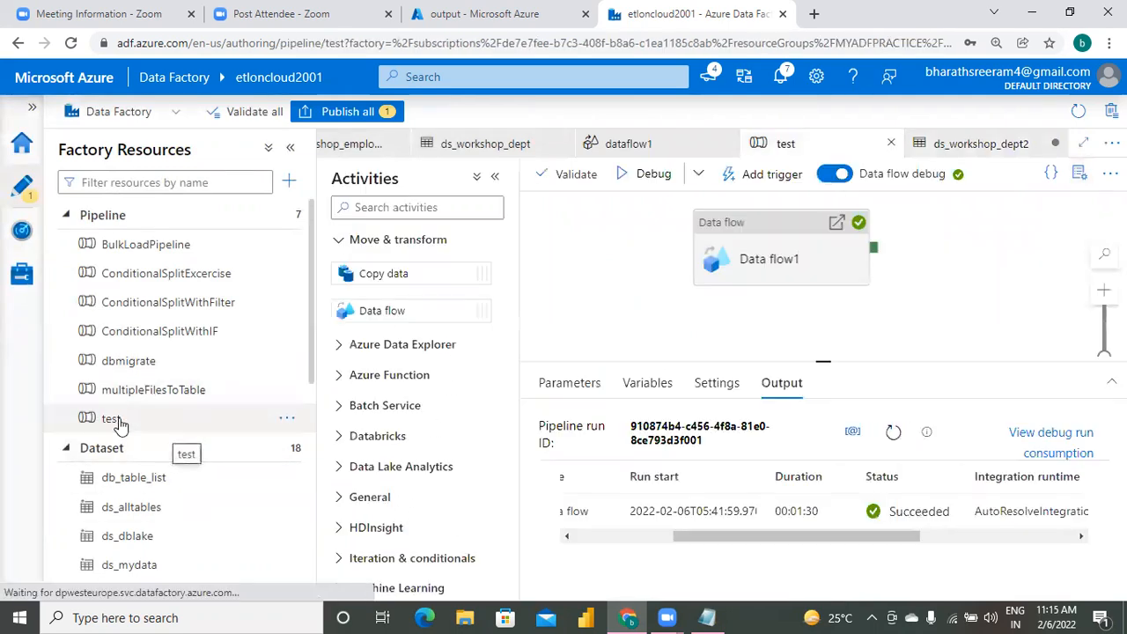
click(770, 256)
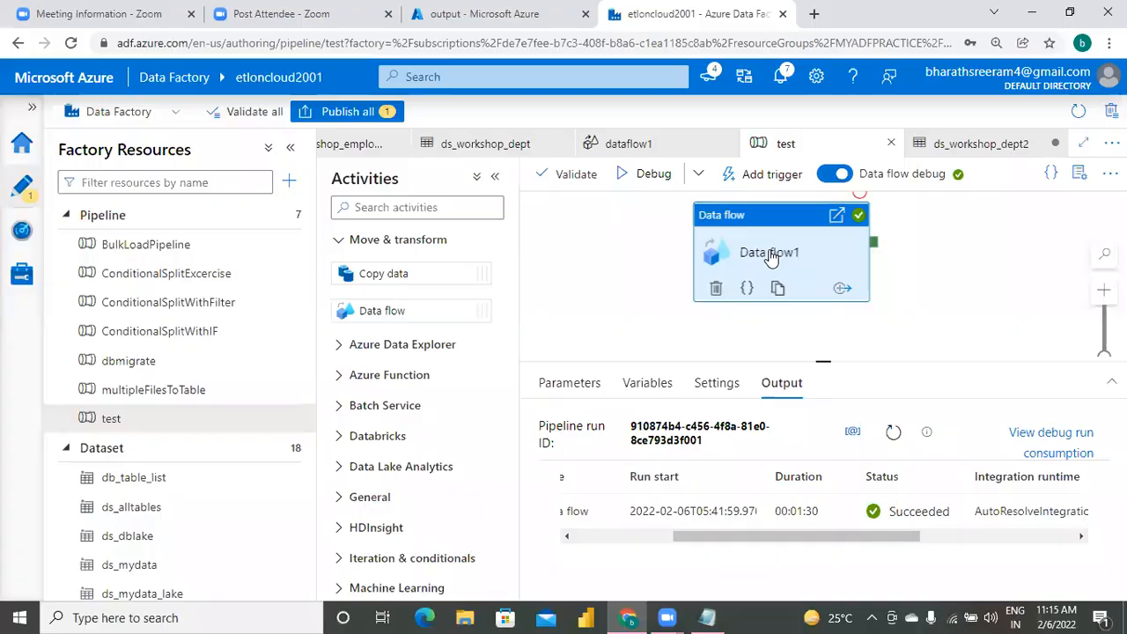
click(987, 427)
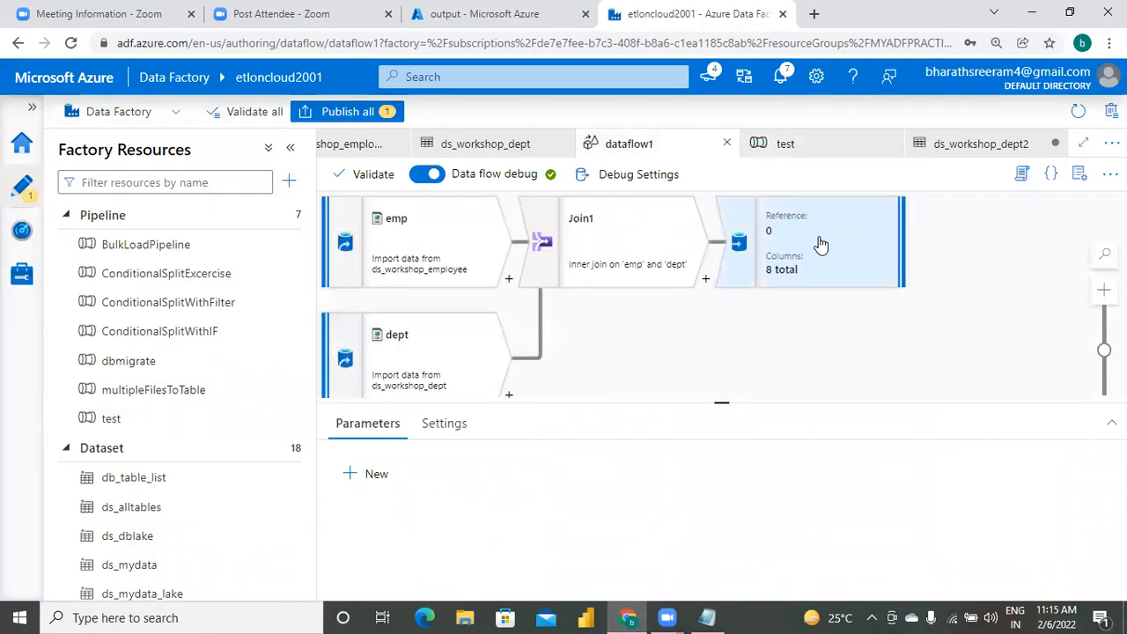
click(819, 244)
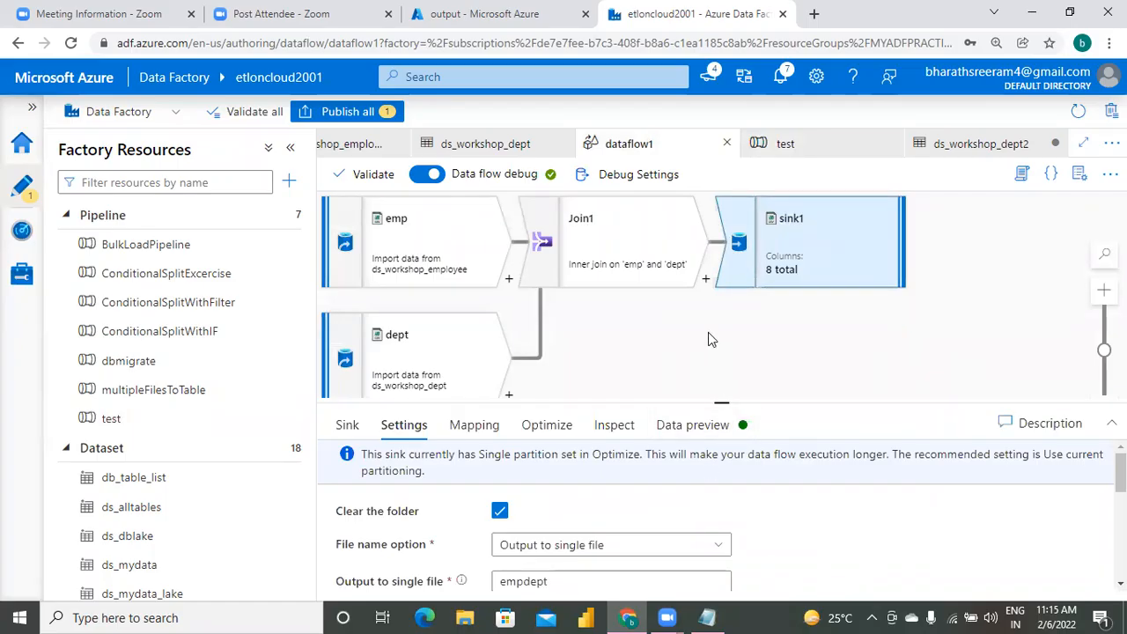
click(461, 339)
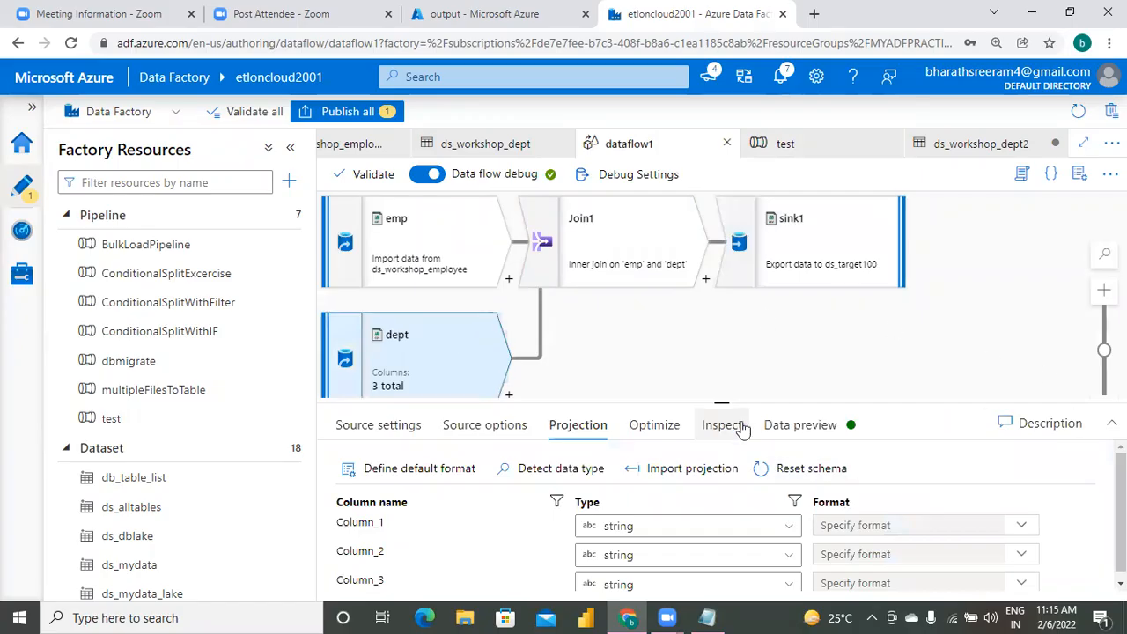
click(422, 425)
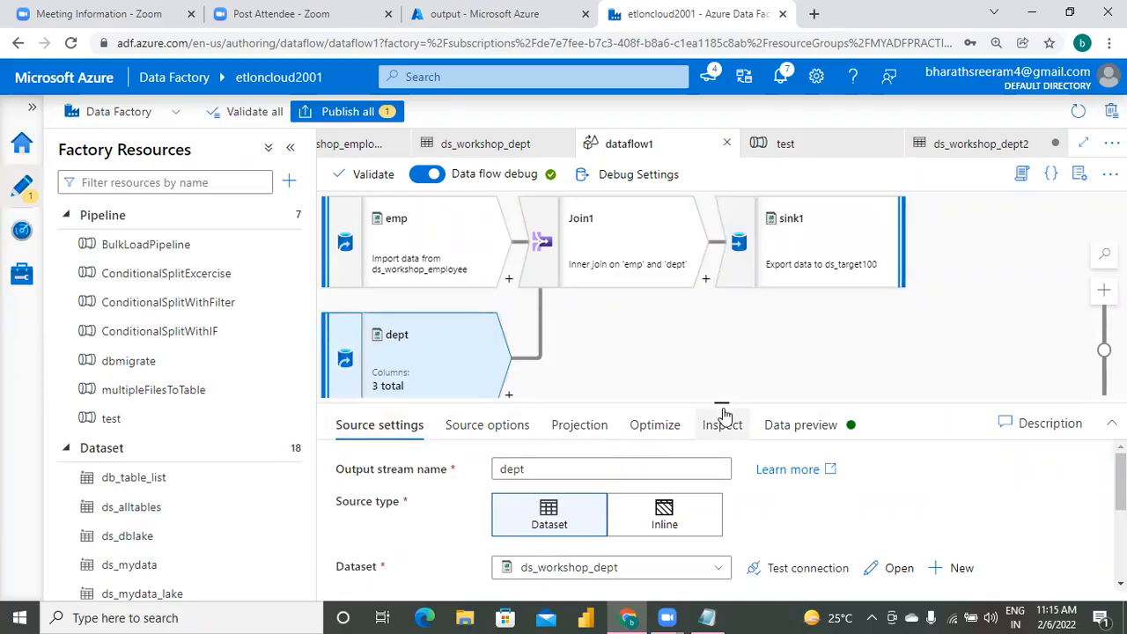
drag(722, 402, 722, 280)
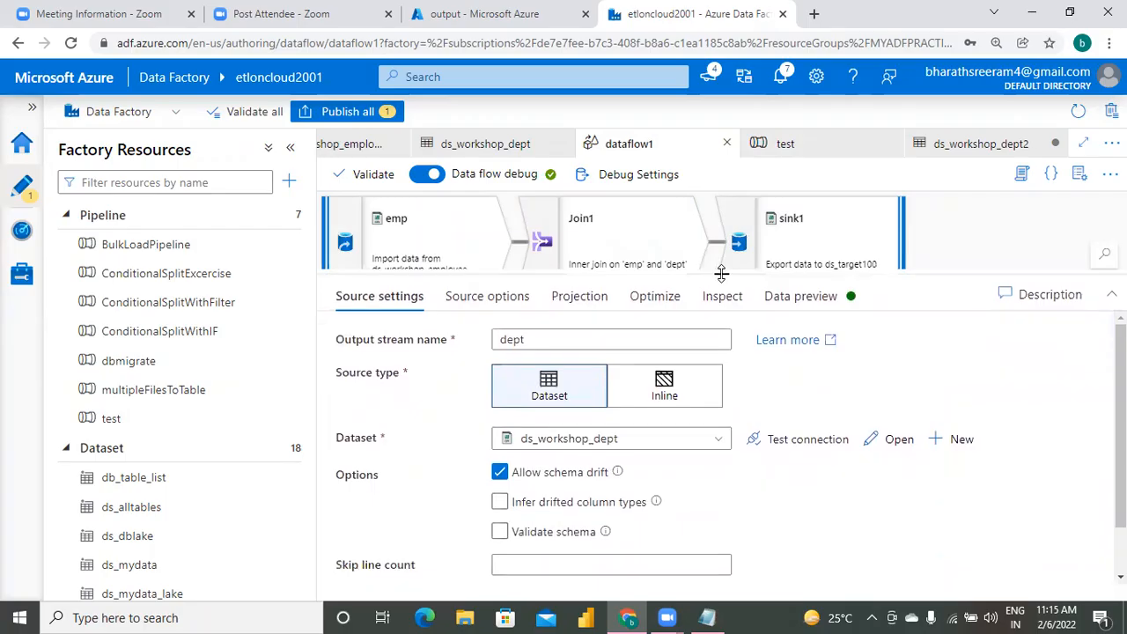
Set the dept source's dataset to ds_workshop_dept2 and check its projected columns.
click(628, 439)
text(ds_work)
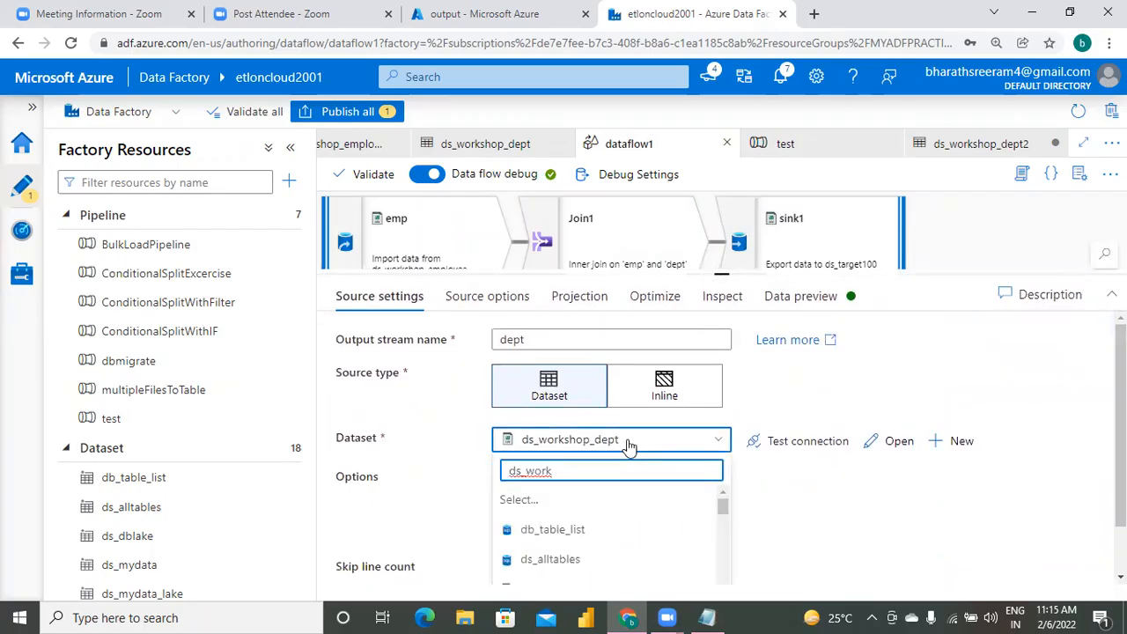
key(BackSpace)
key(BackSpace)
key(BackSpace)
key(BackSpace)
key(BackSpace)
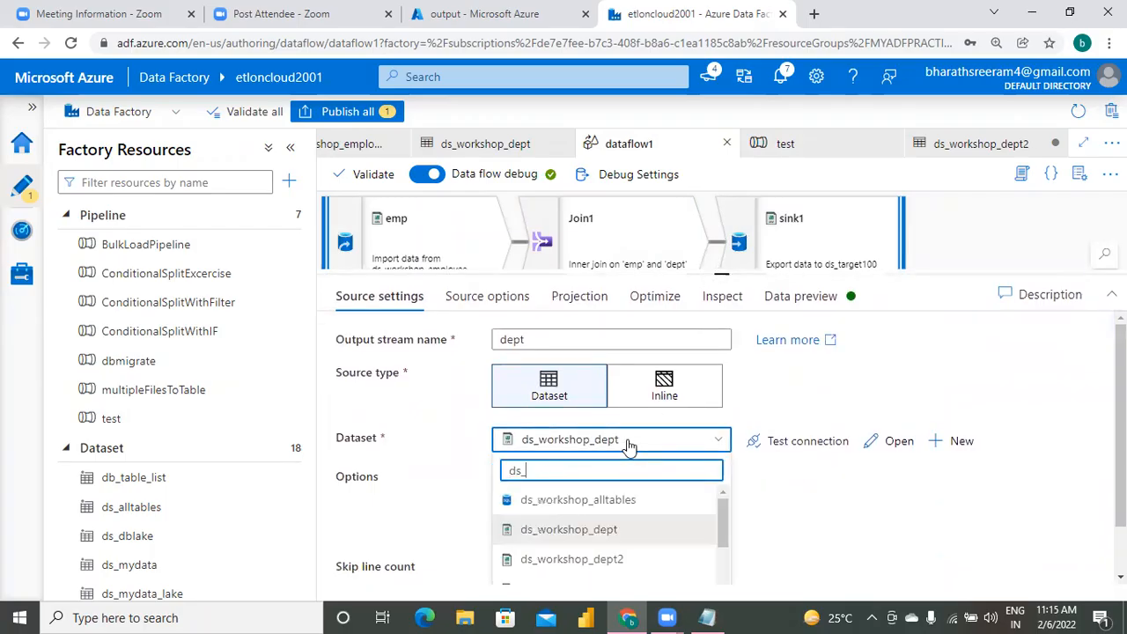
text(_workshop)
click(614, 559)
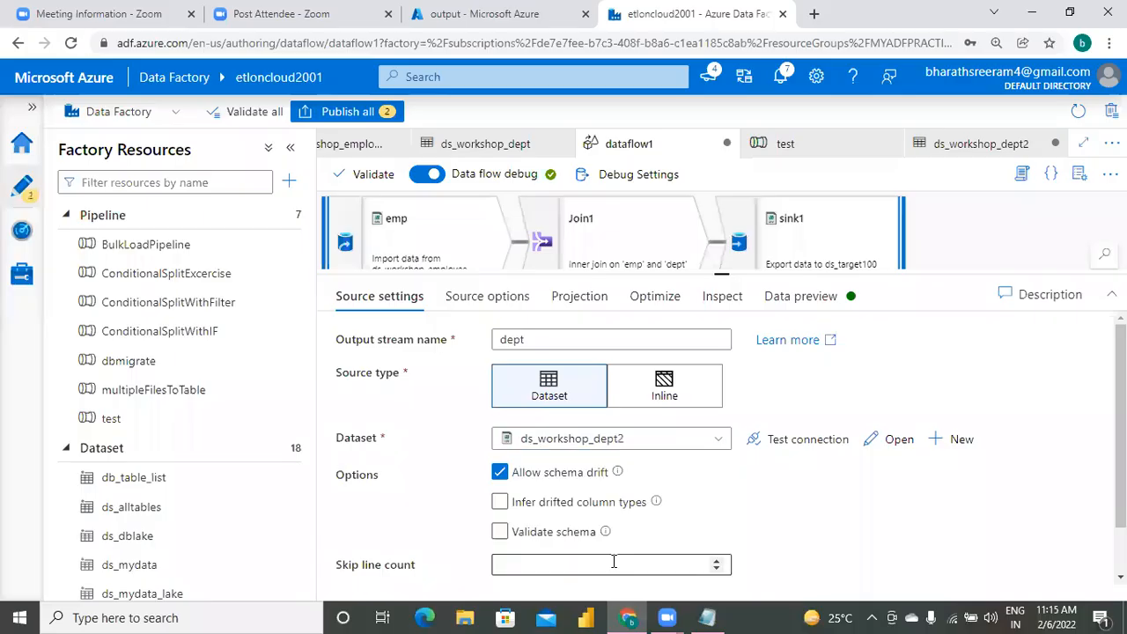
click(580, 299)
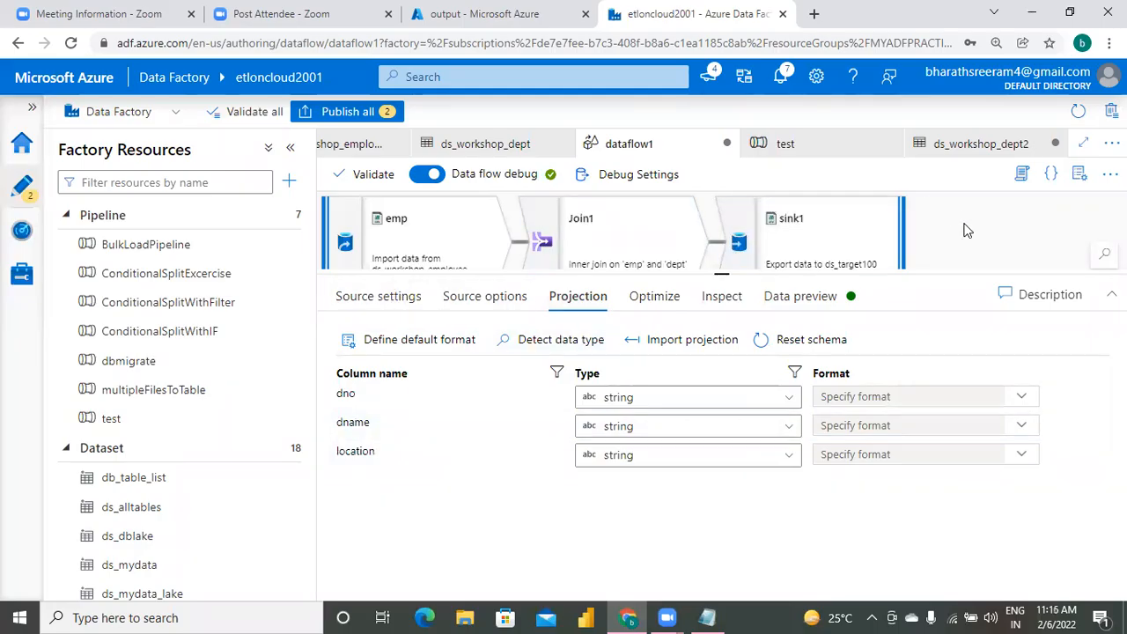
Try to publish all pending changes and dismiss the factory validation output.
click(361, 111)
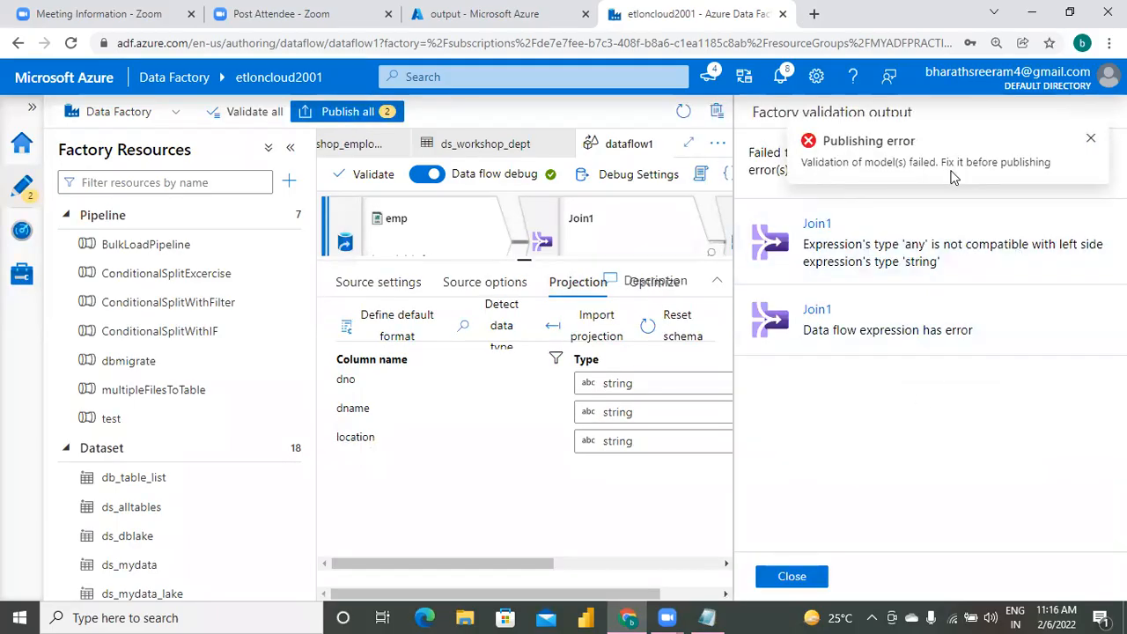
click(1088, 145)
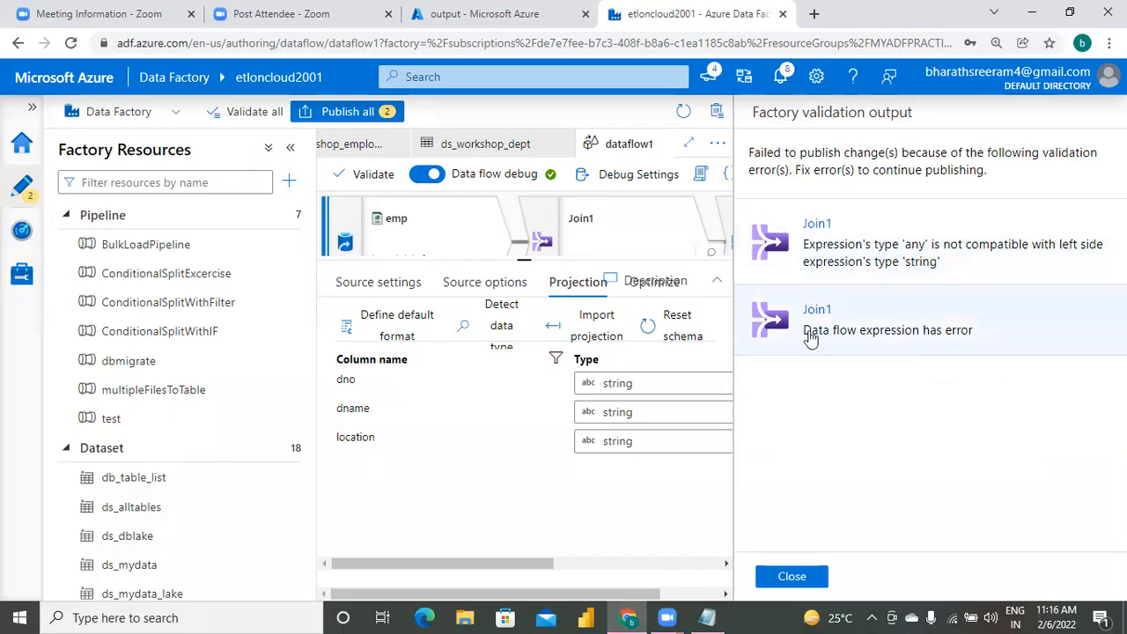
click(791, 577)
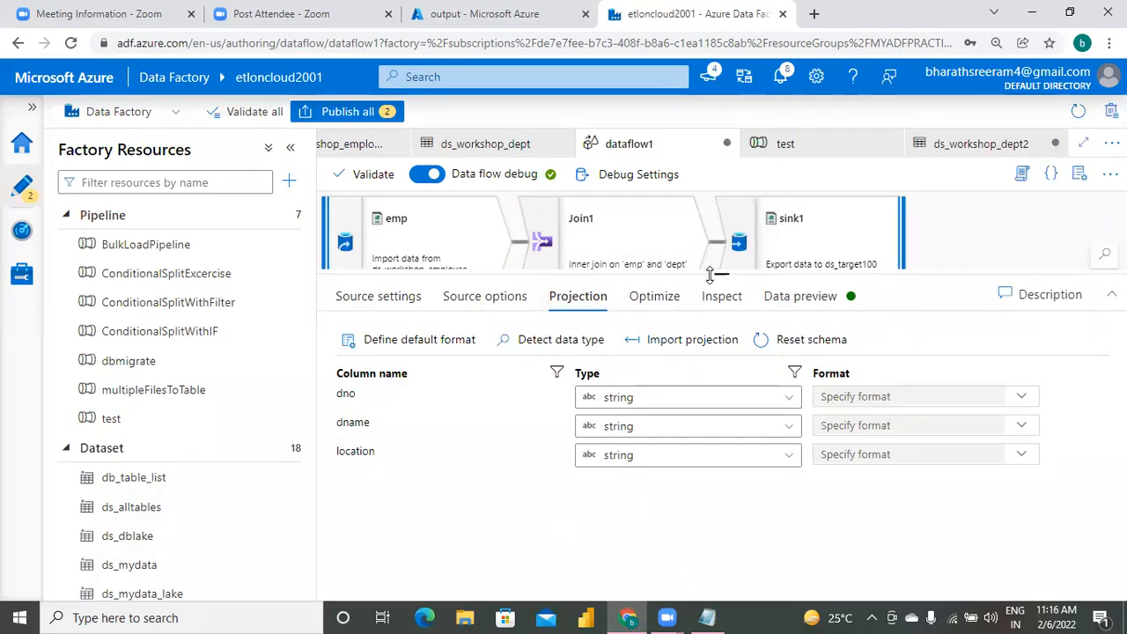
Open the Join1 settings and reselect emp as the left stream and dept as the right stream.
drag(731, 276, 717, 489)
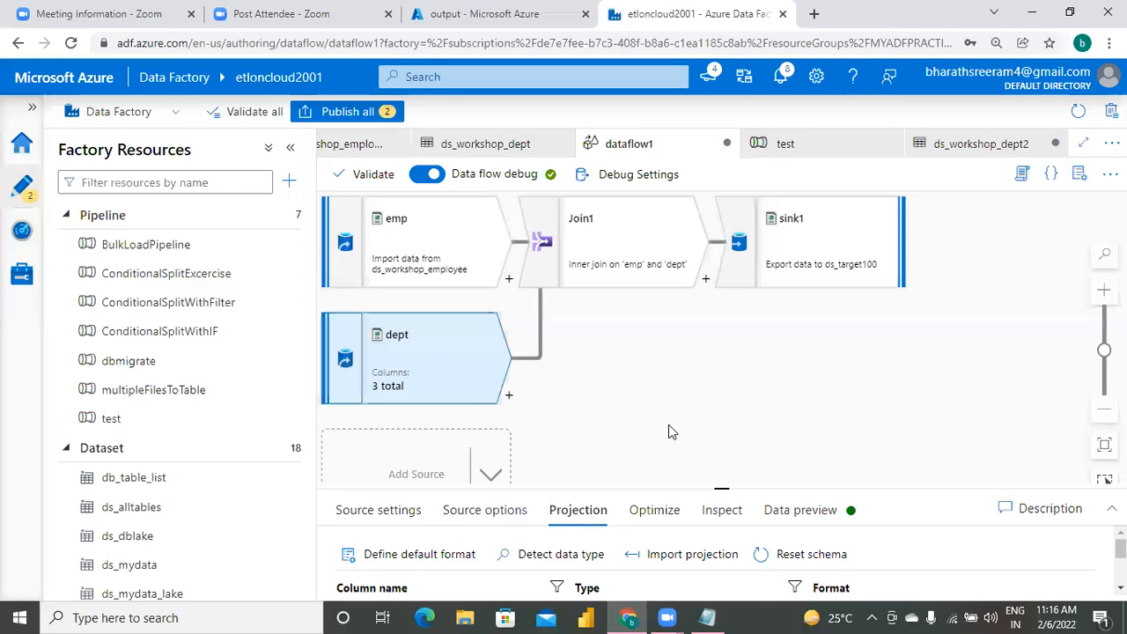
click(422, 245)
drag(722, 489, 717, 378)
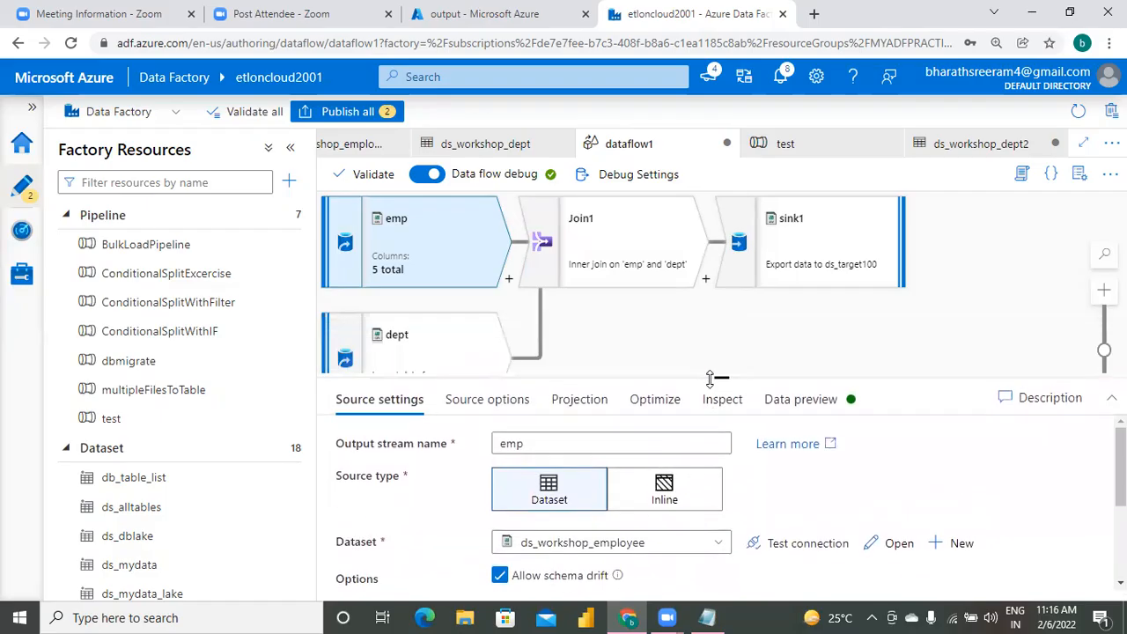
click(612, 222)
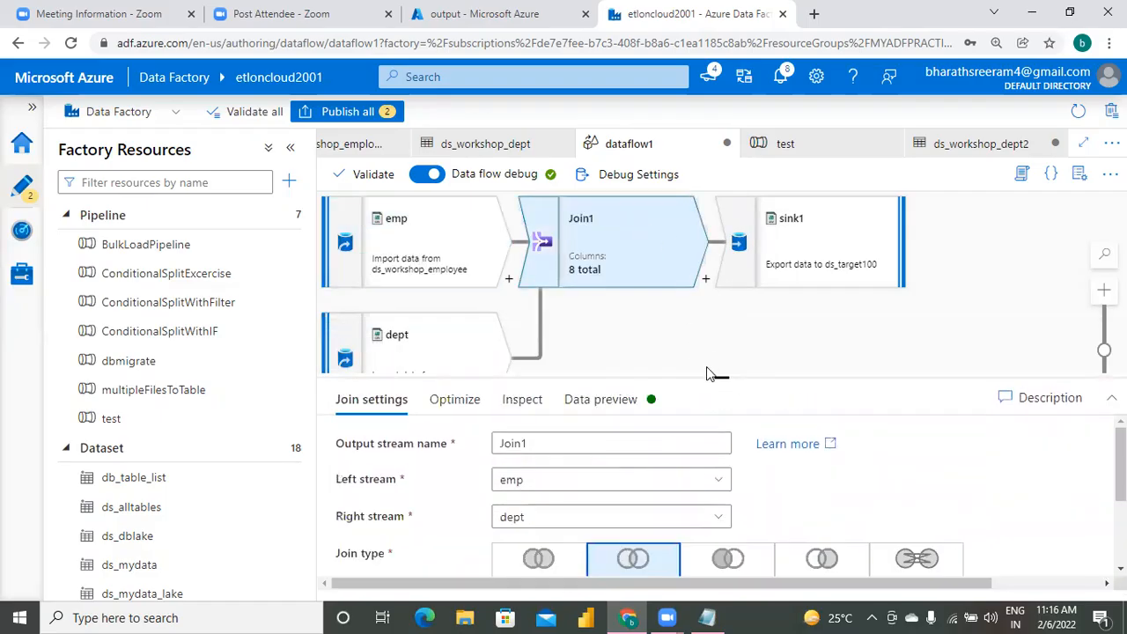
drag(725, 375, 714, 223)
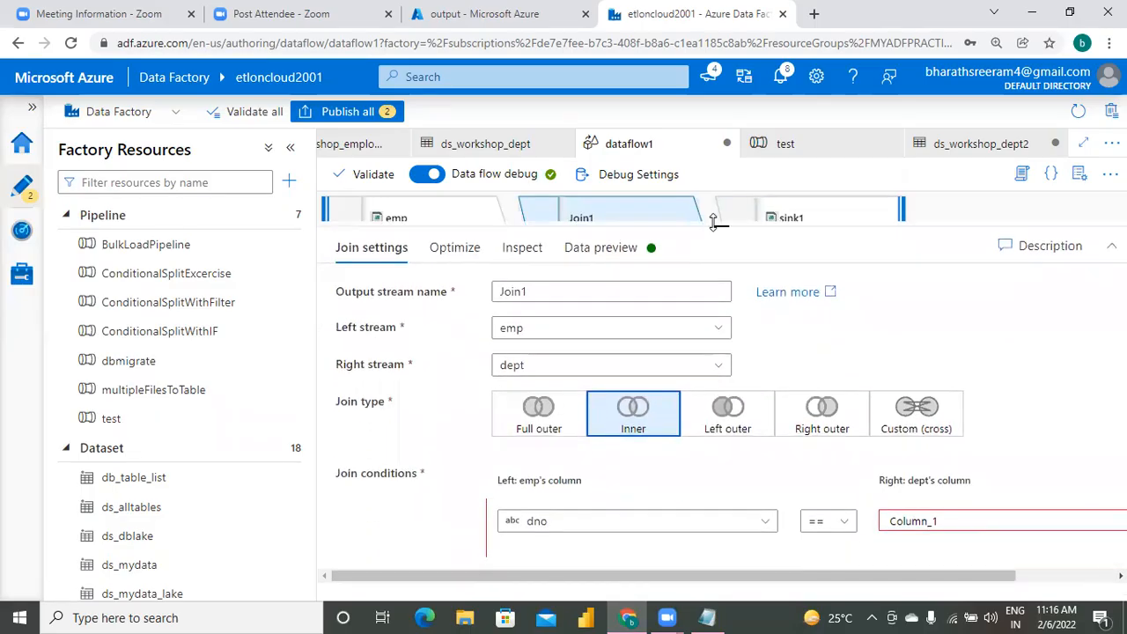
click(551, 329)
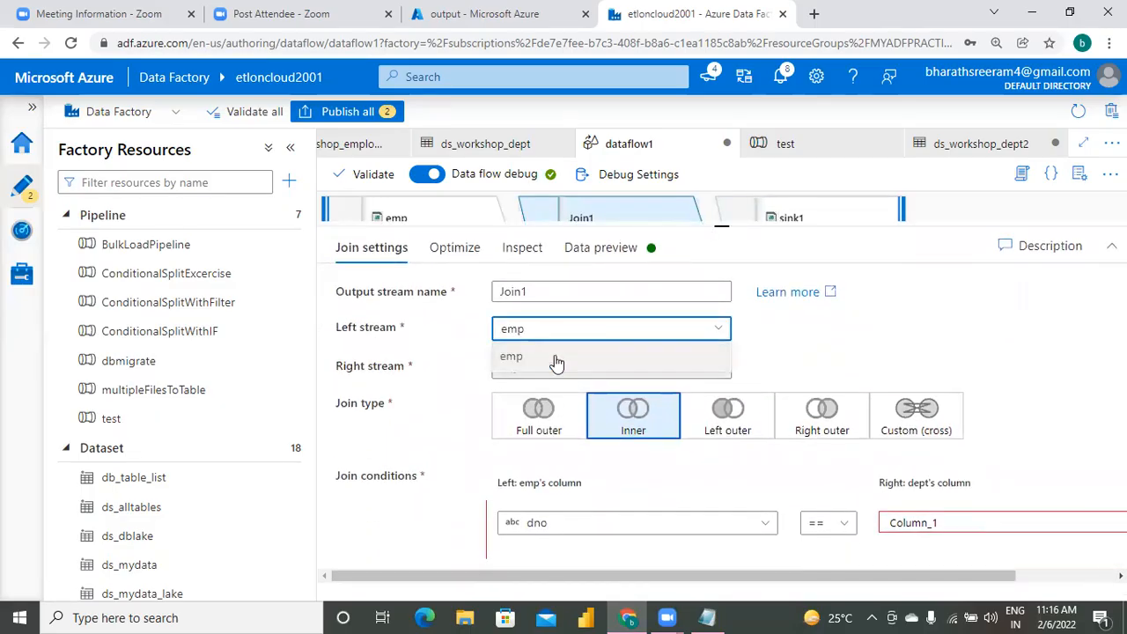
click(554, 356)
click(556, 370)
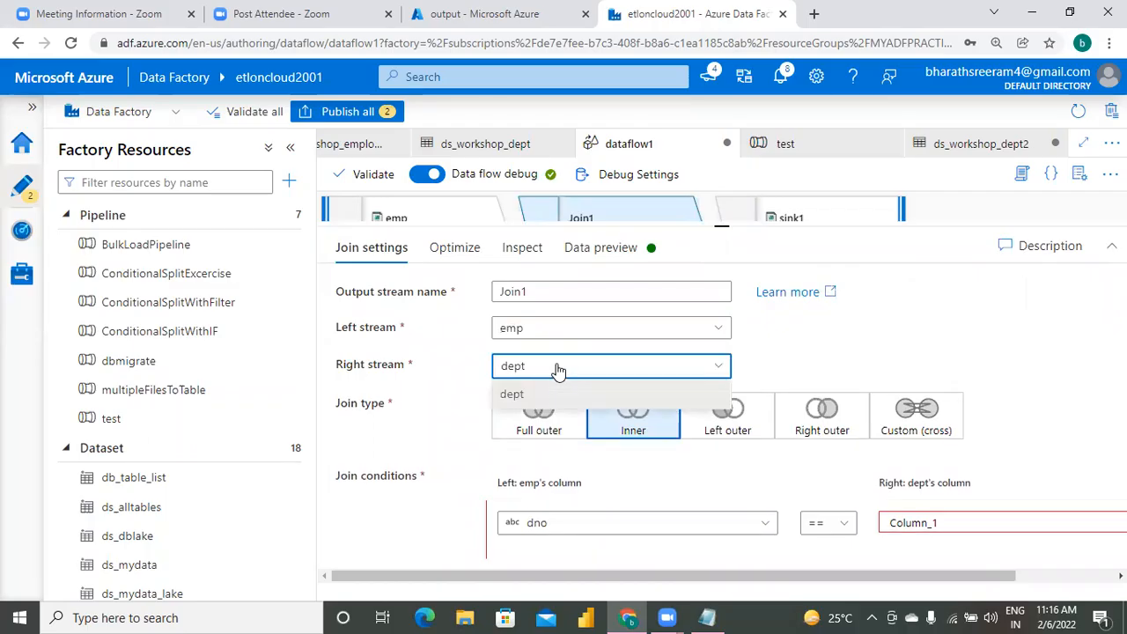
click(555, 398)
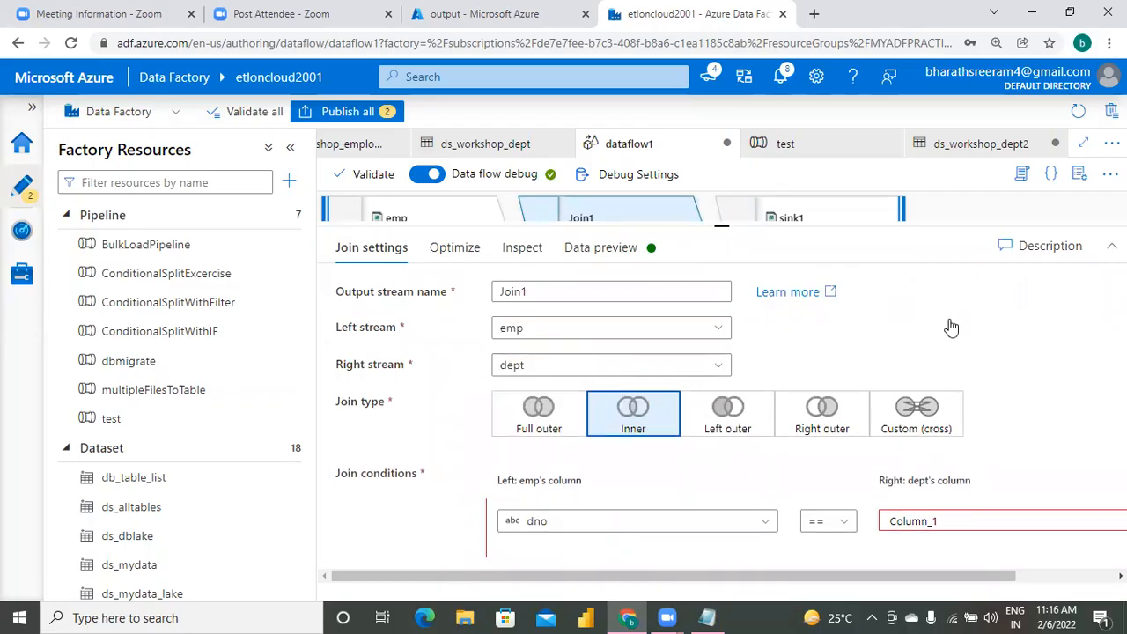
Replace the right column of Join1's join condition with dept@dno using the expression builder.
click(946, 520)
key(BackSpace)
key(BackSpace)
key(BackSpace)
key(BackSpace)
key(BackSpace)
key(BackSpace)
key(BackSpace)
key(BackSpace)
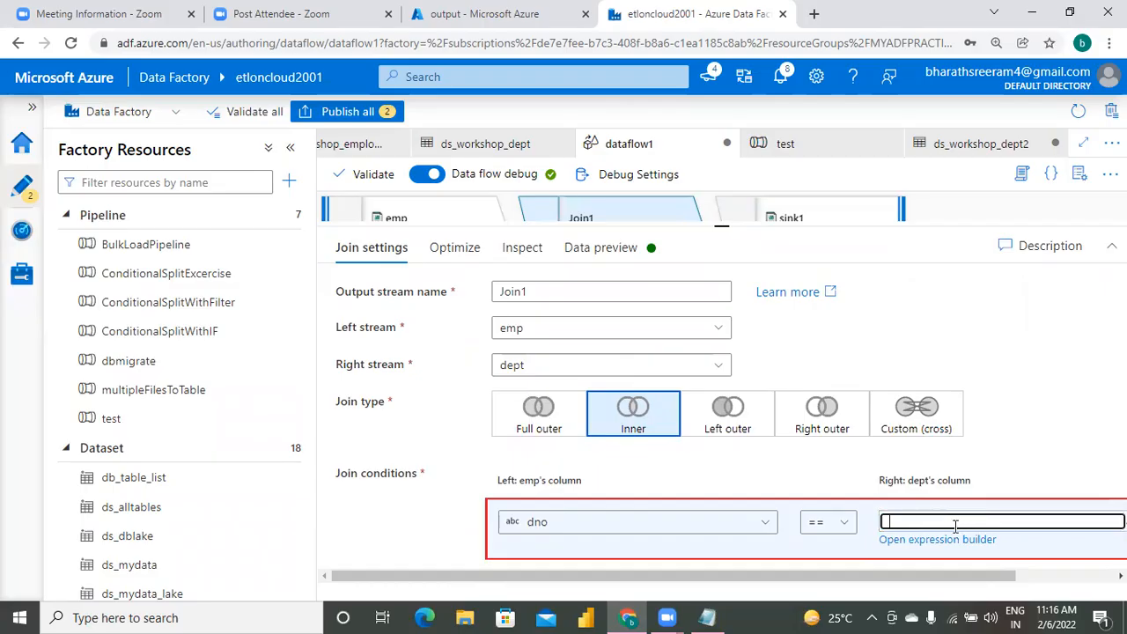
click(950, 545)
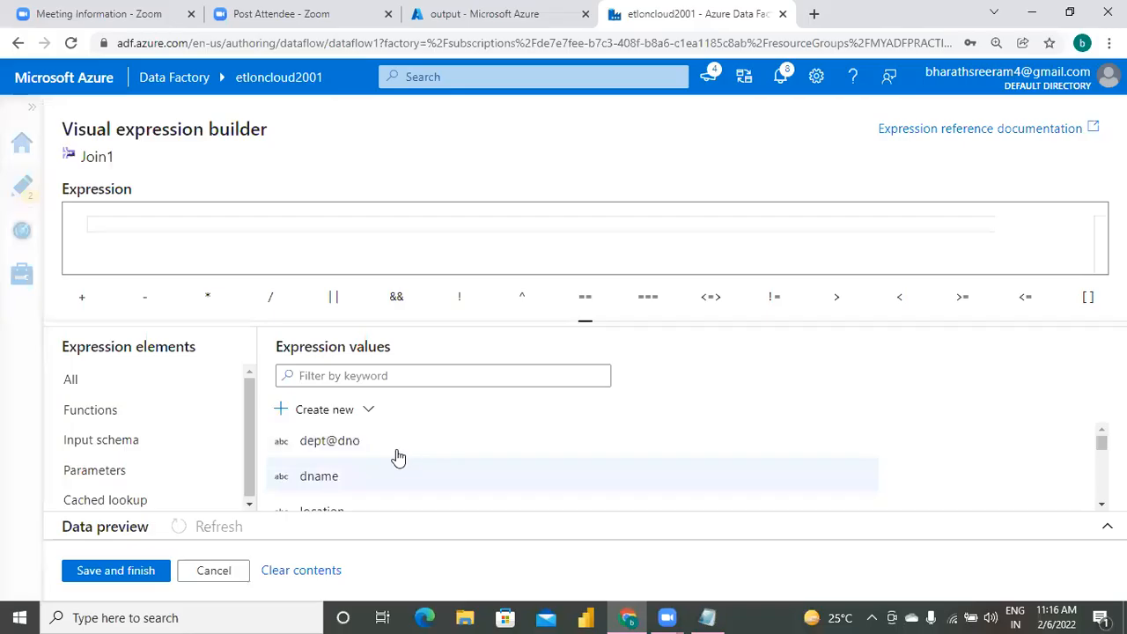
click(367, 449)
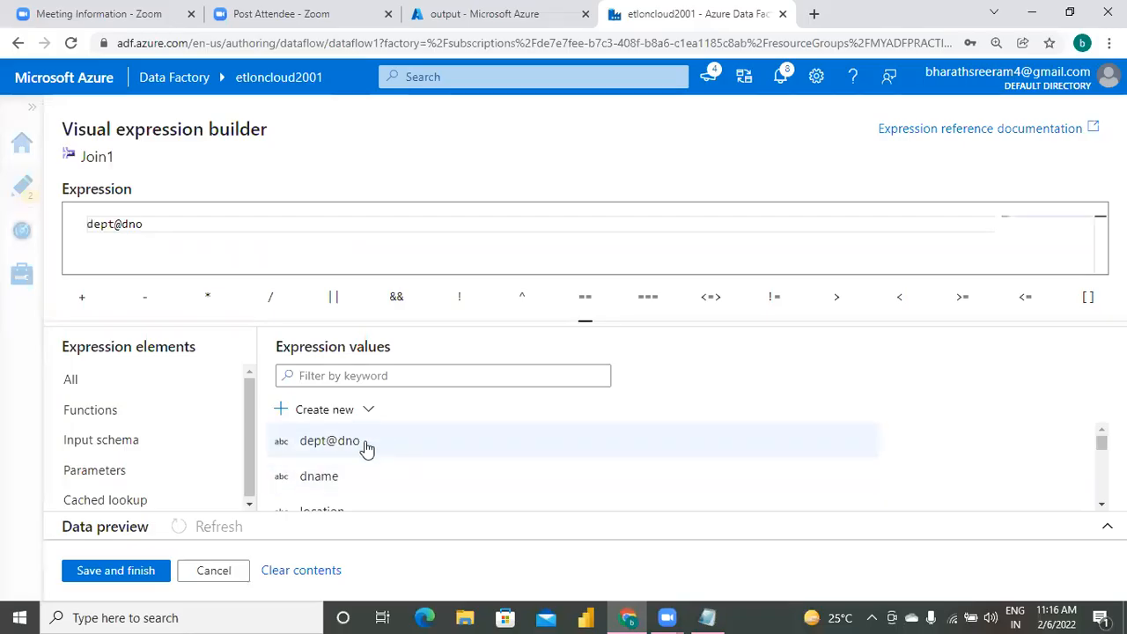
click(141, 574)
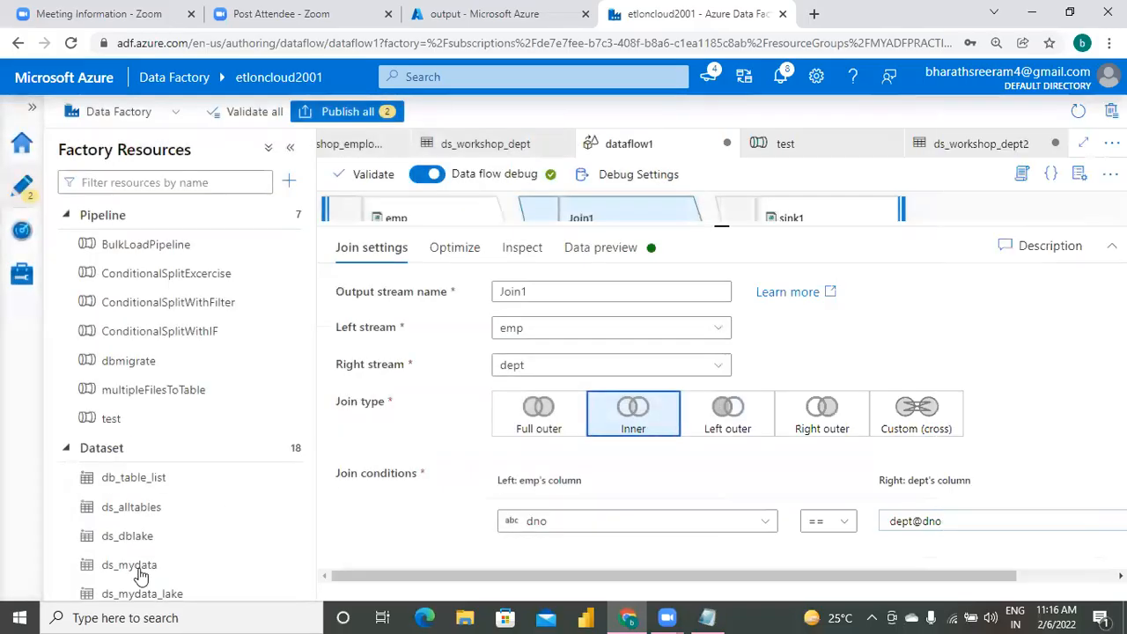
Re-enter the left column of Join1's join condition as emp@dno using the expression builder.
click(579, 527)
click(821, 559)
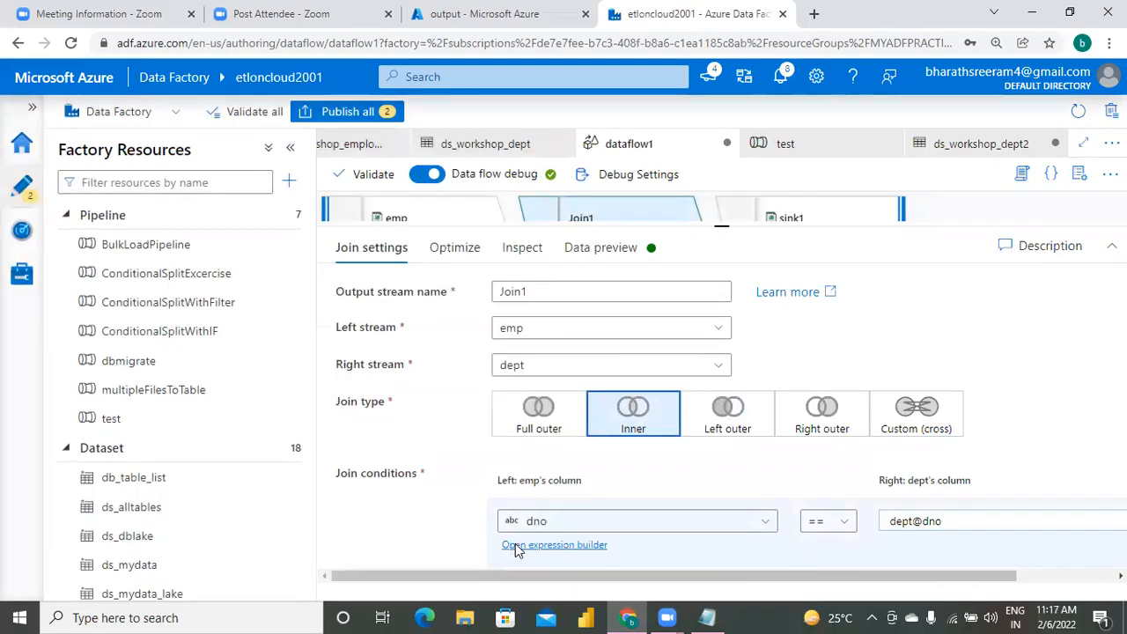
click(515, 545)
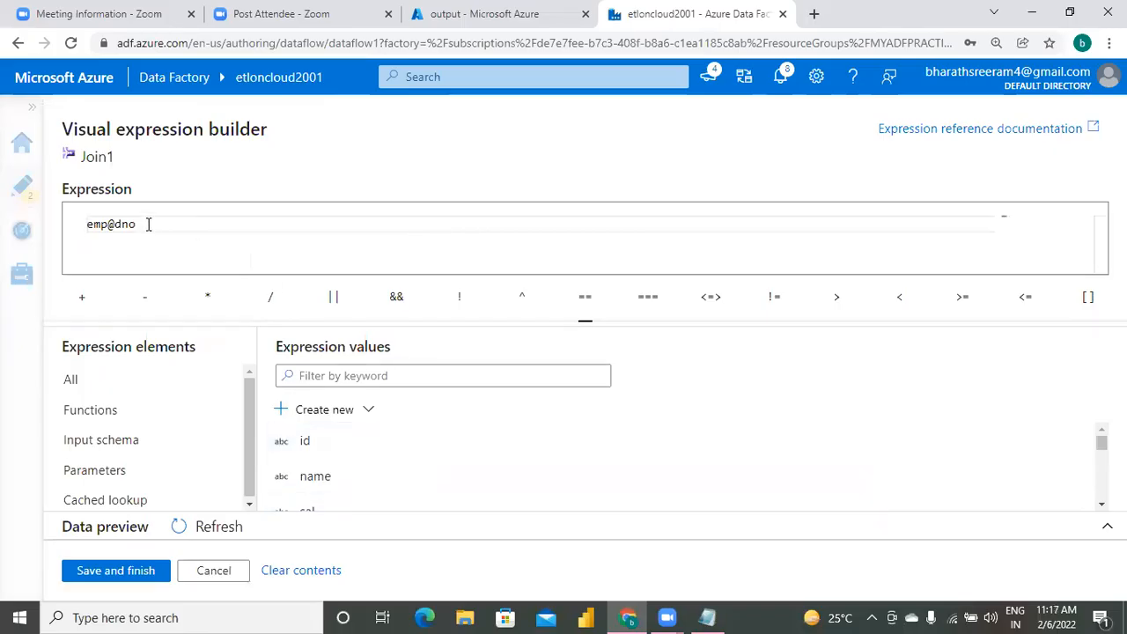
key(BackSpace)
key(BackSpace)
key(BackSpace)
key(BackSpace)
key(BackSpace)
key(BackSpace)
key(BackSpace)
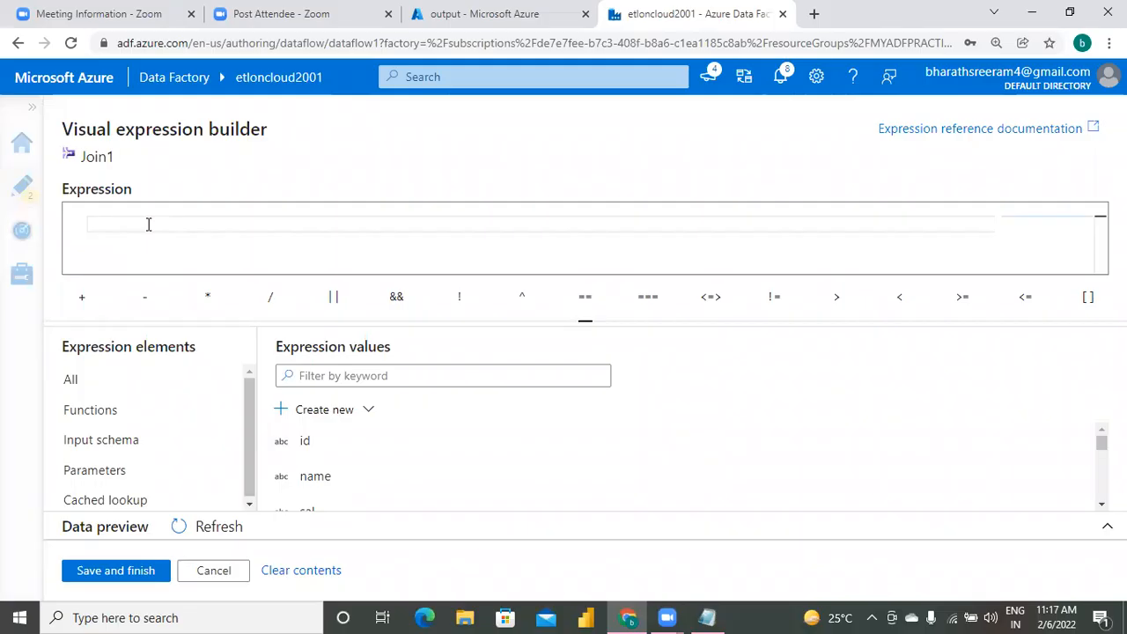
click(1102, 505)
click(1101, 504)
click(1101, 504)
click(1102, 505)
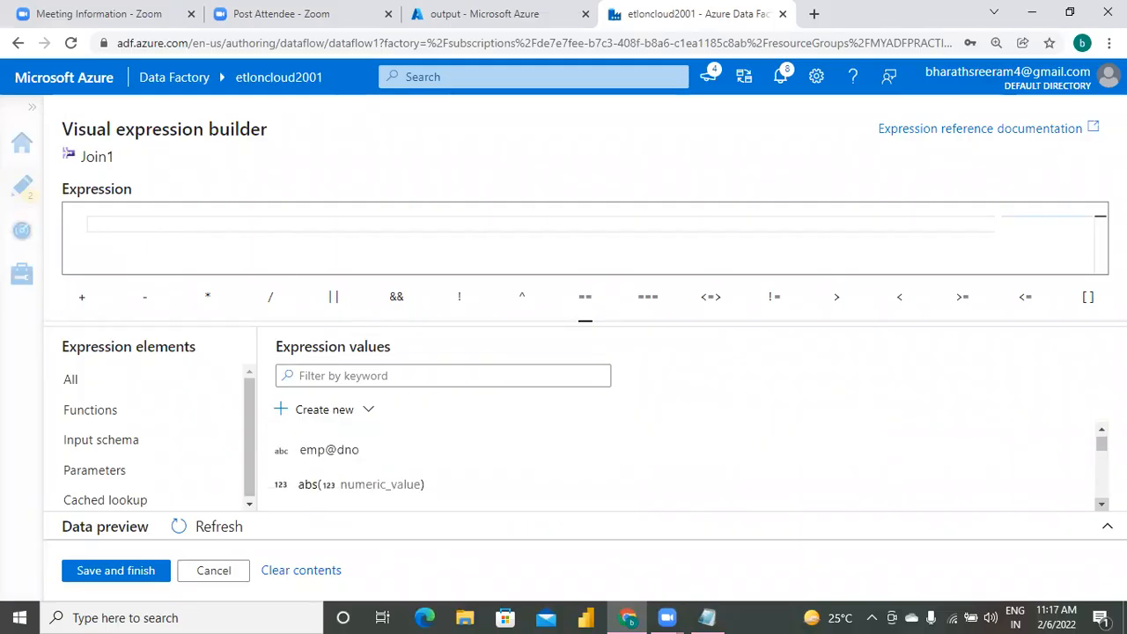
click(361, 454)
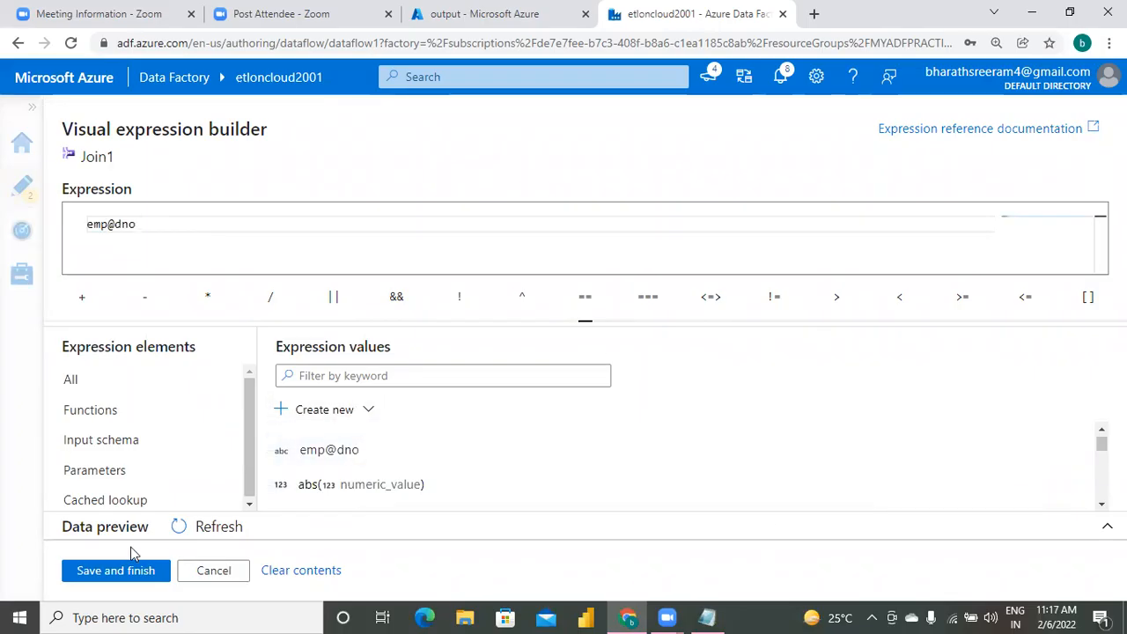
click(117, 572)
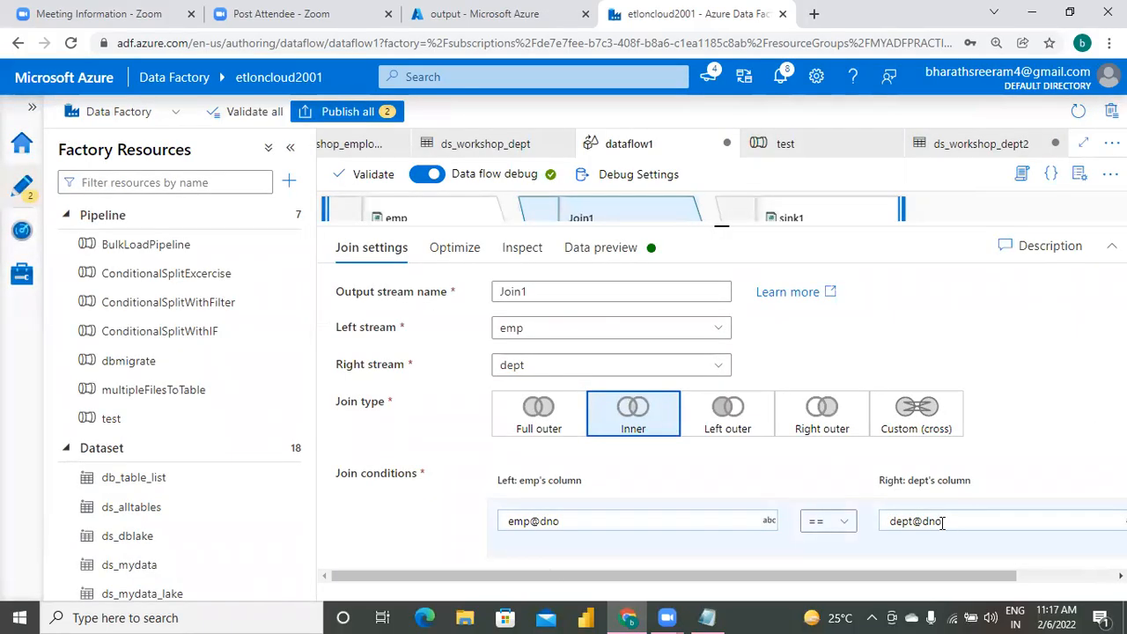
Publish all pending changes, and run the test pipeline in debug mode while checking the run's output details.
click(350, 112)
click(599, 578)
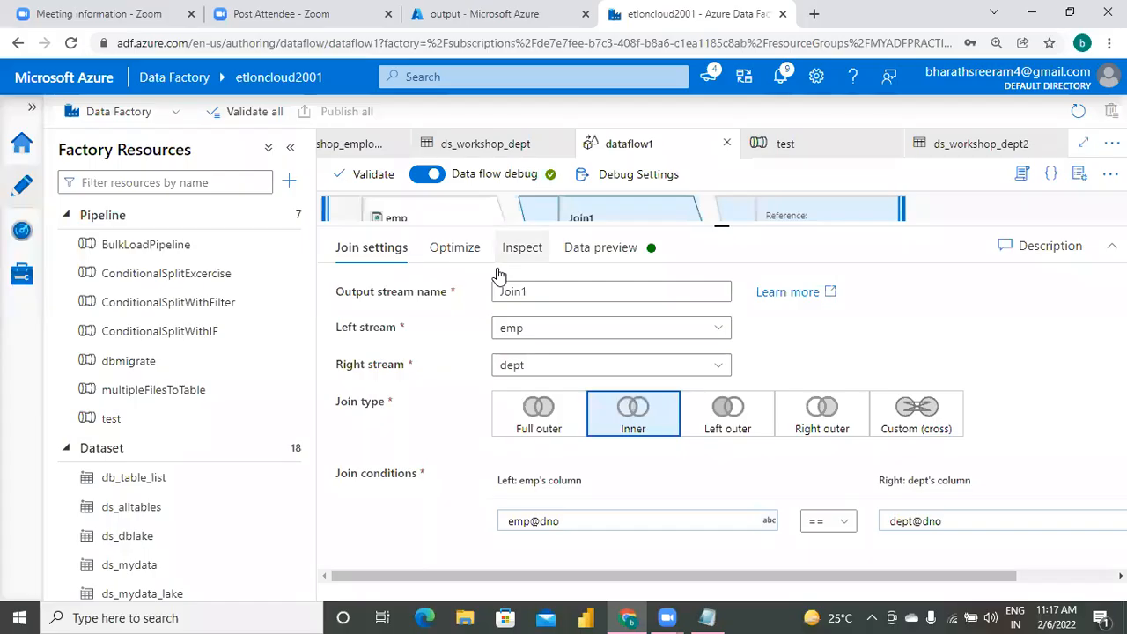
click(172, 420)
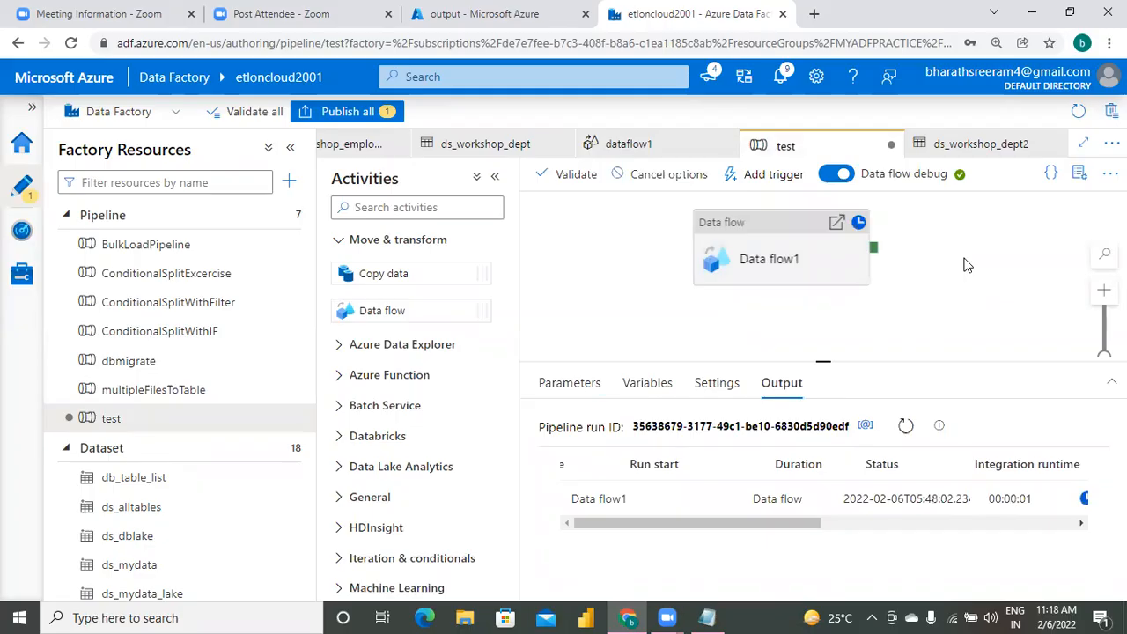
click(1083, 525)
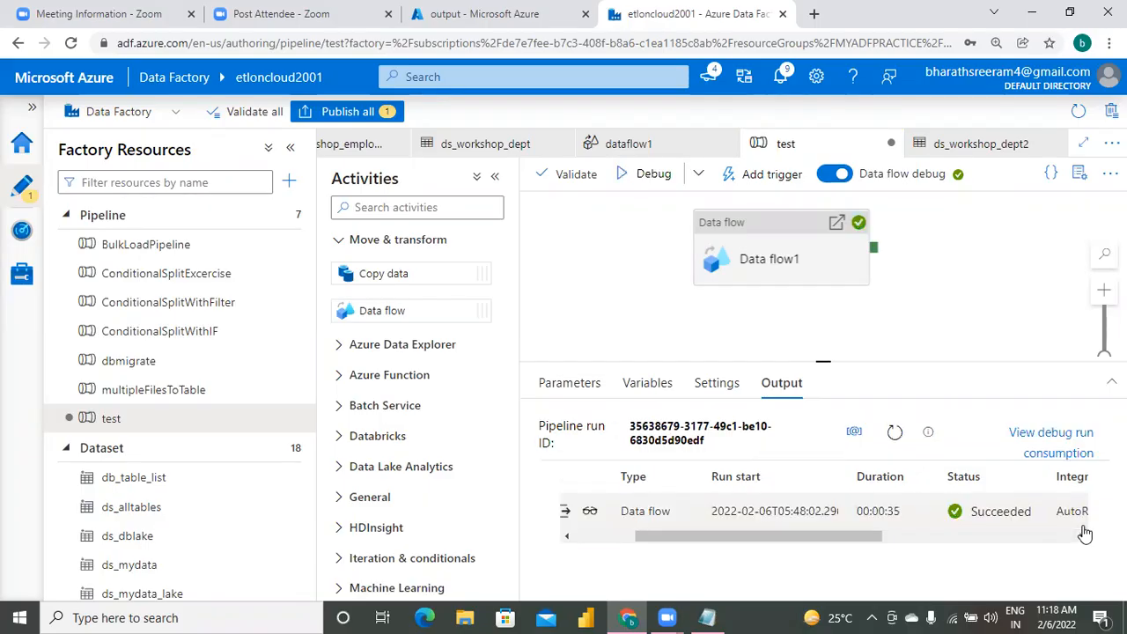
Reopen the output container of mybiglake1001 in the Azure portal and inspect the contents of the empdept blob.
click(478, 20)
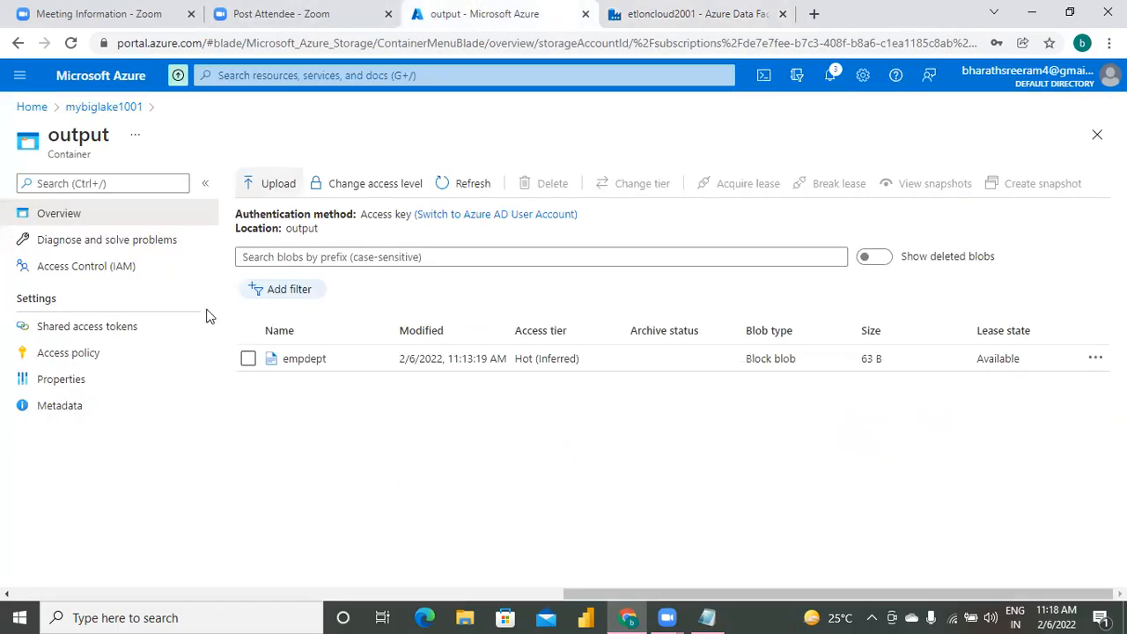
click(122, 111)
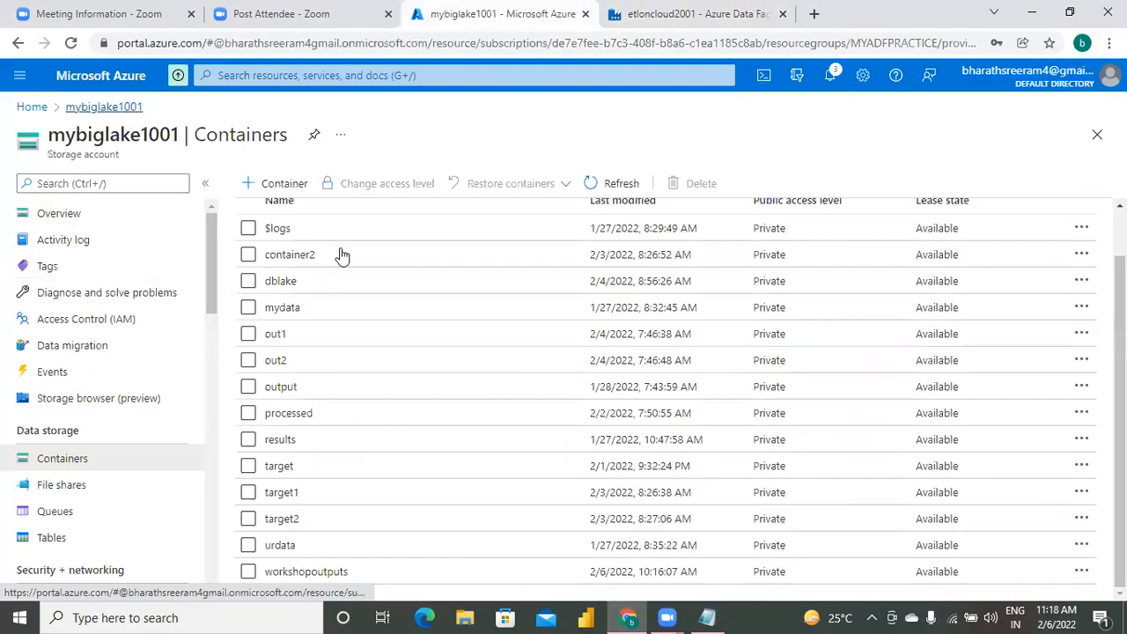
click(282, 387)
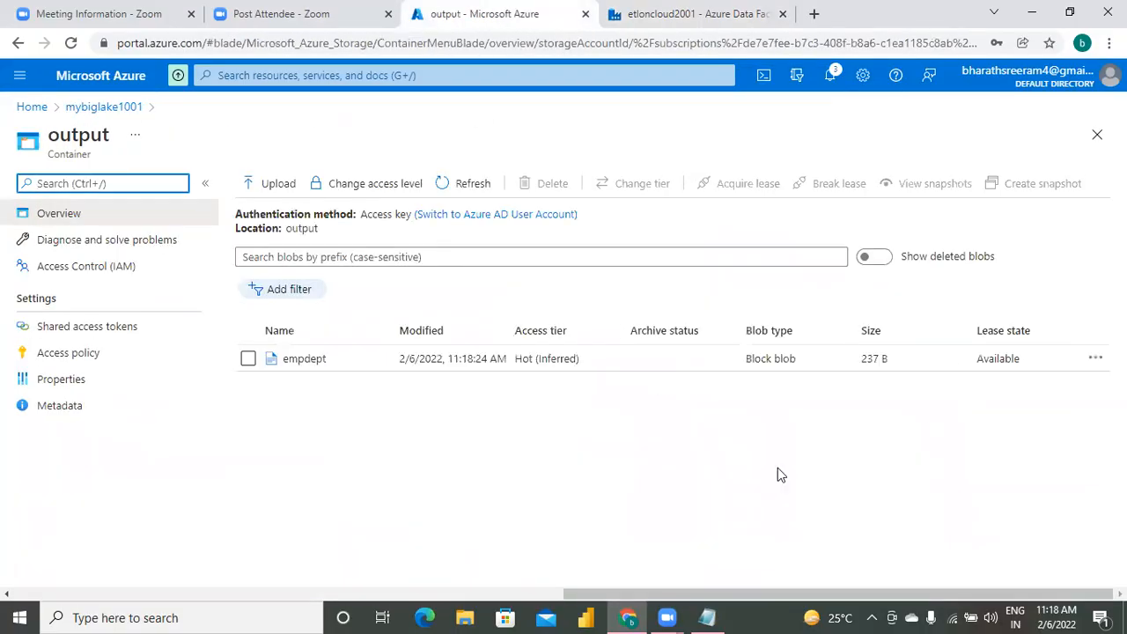
click(302, 361)
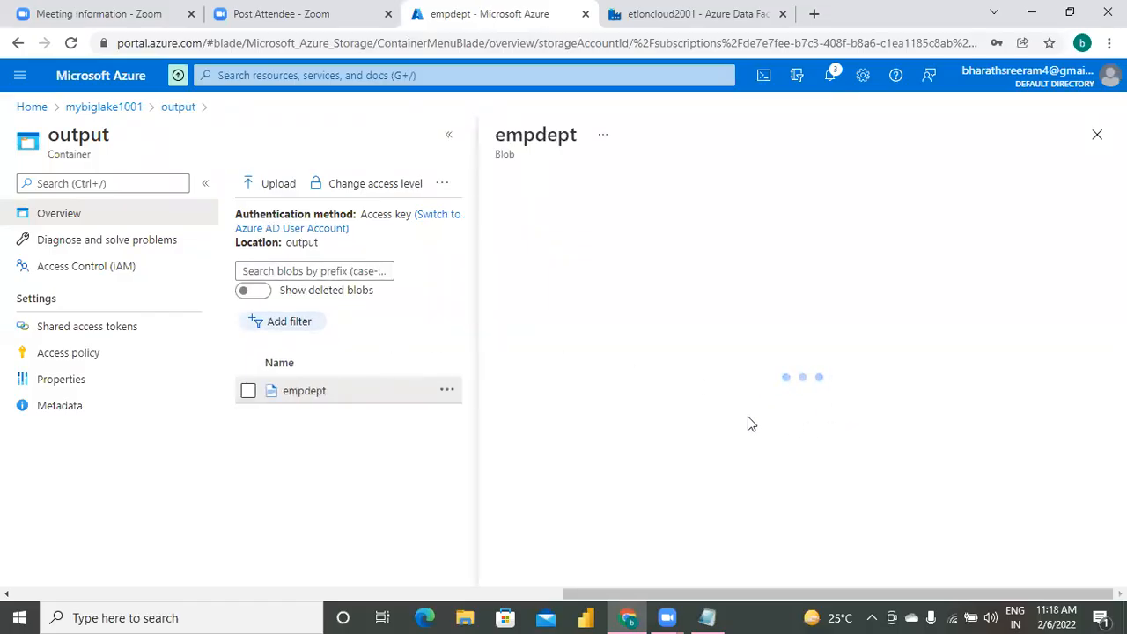
click(718, 226)
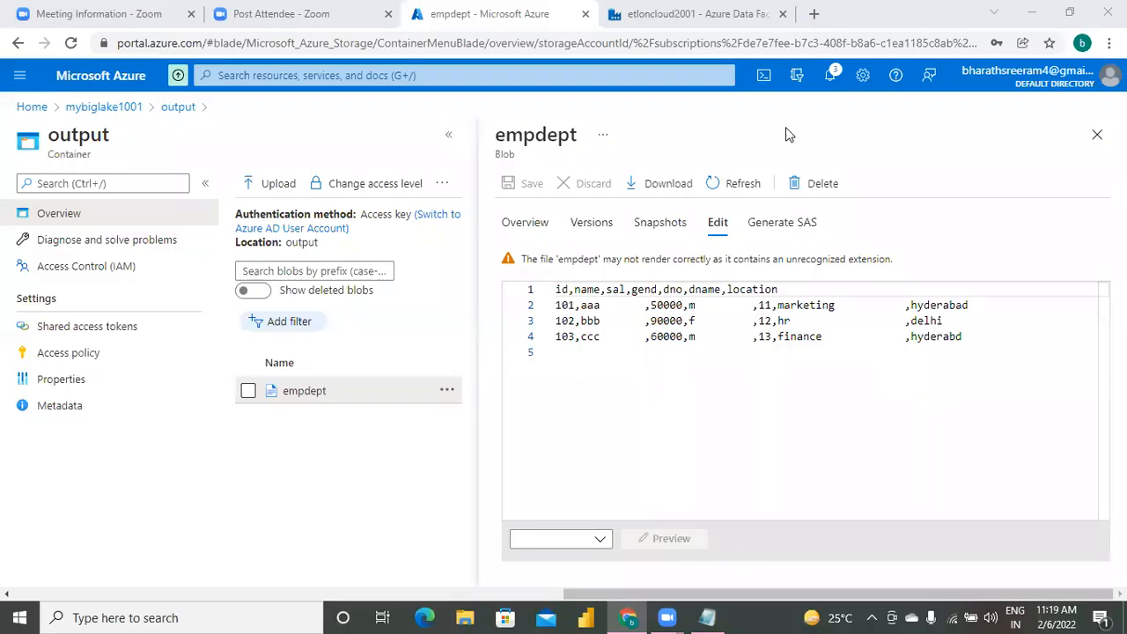
click(833, 400)
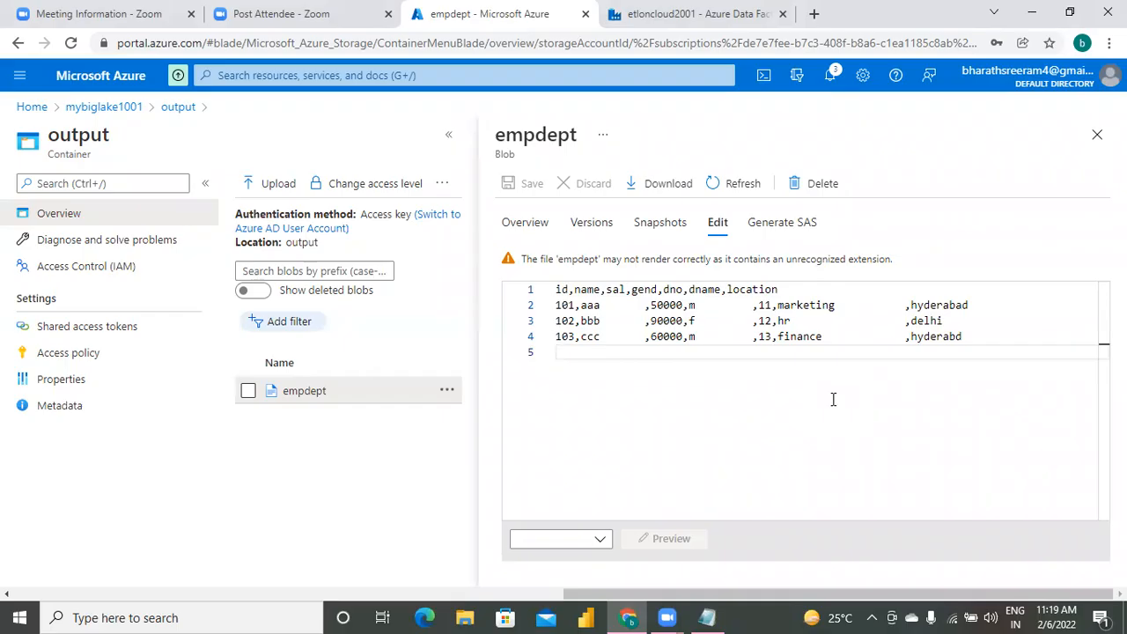
Switch to the Notepad notes and add the line "parameterization" a few lines below "el".
click(707, 617)
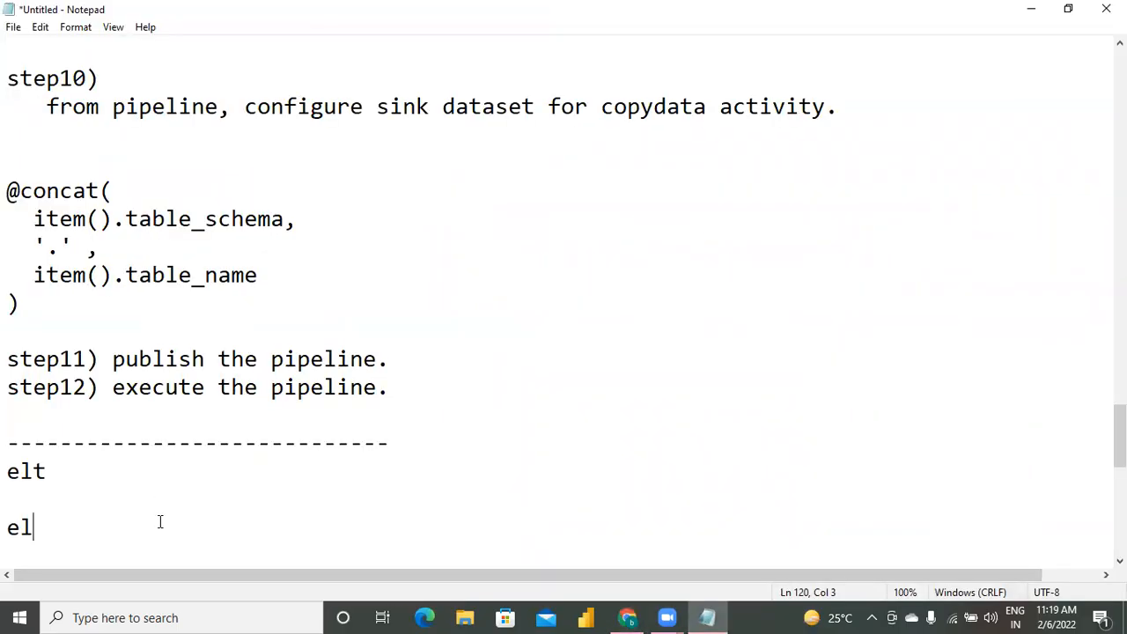
key(Return)
key(Return)
key(Return)
text(pa)
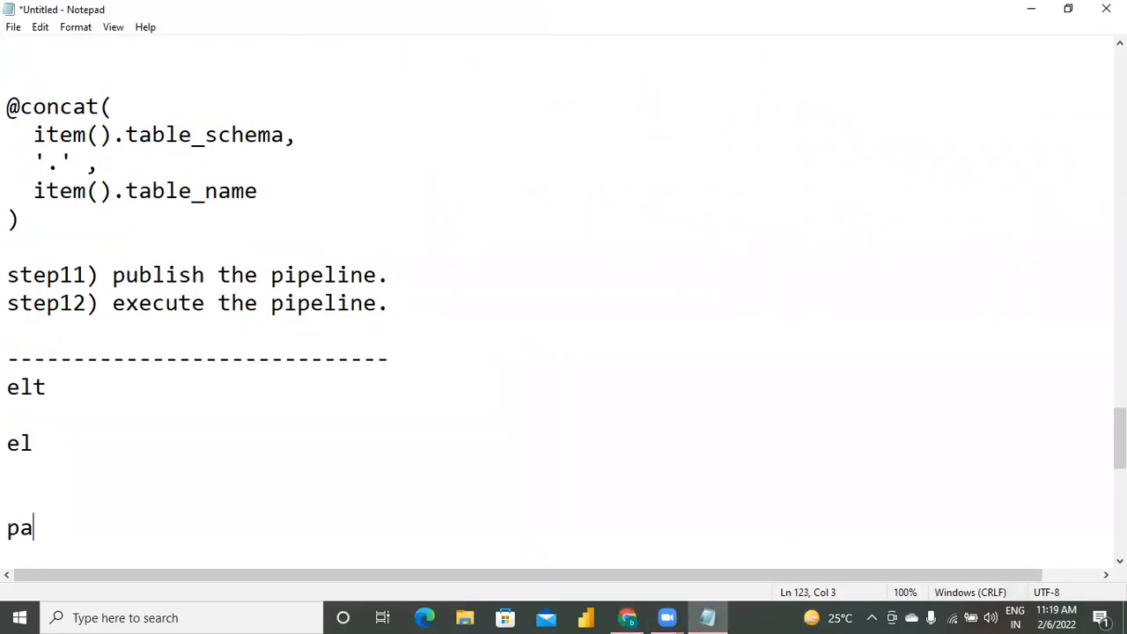
text(ramete)
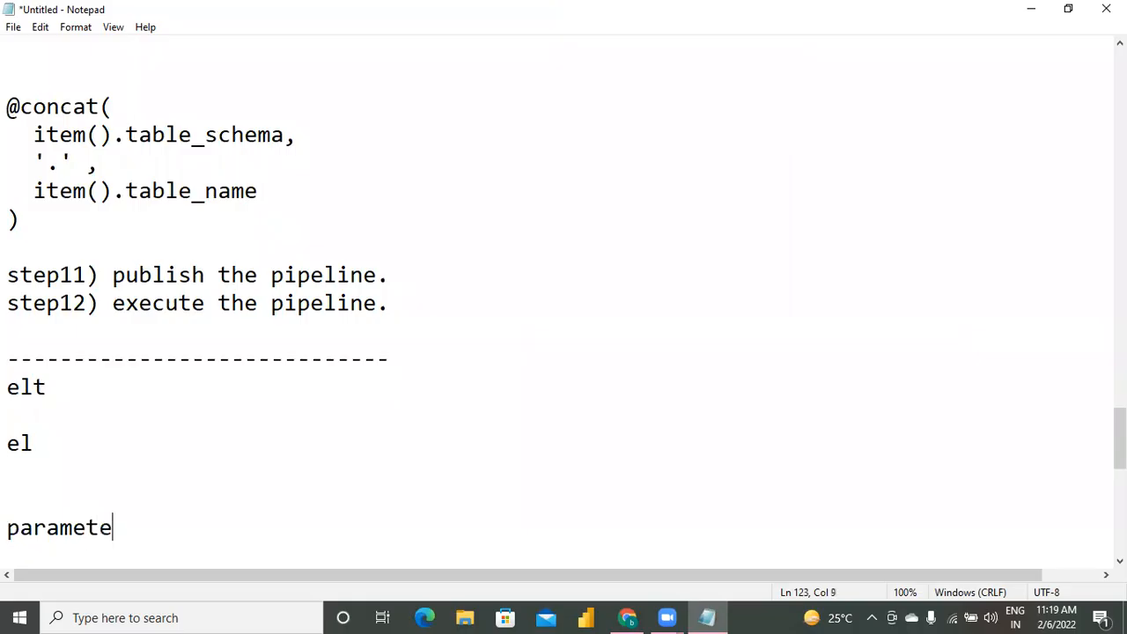
text(rization)
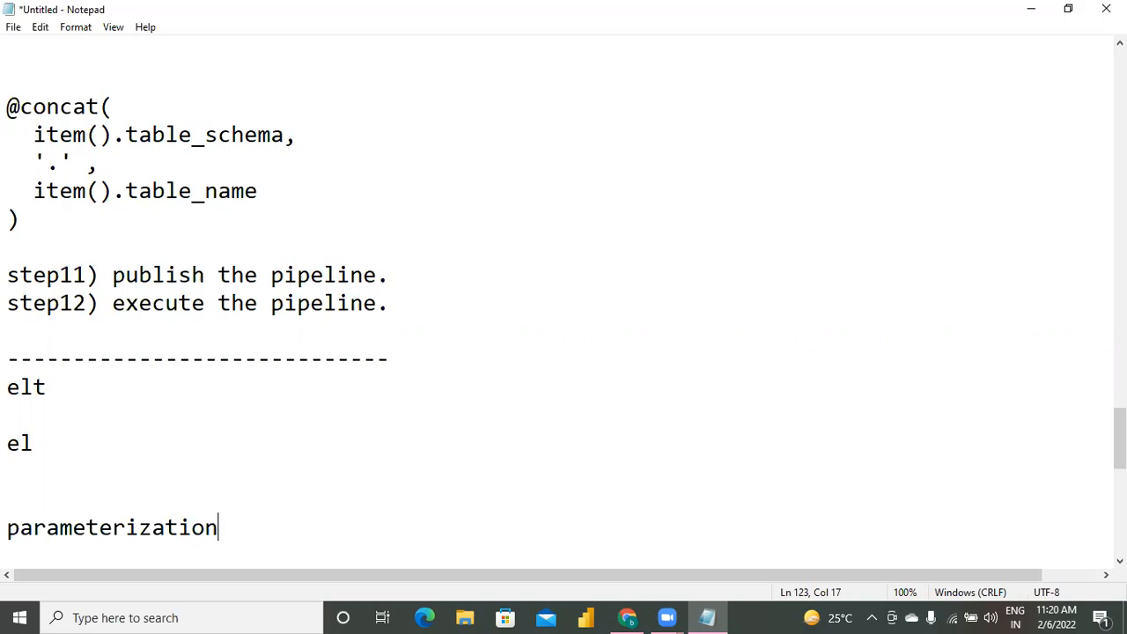
Review the migration notes, from the opening problem statement and table scripts through the numbered pipeline steps.
key(Up)
key(Up)
key(Up)
key(Up)
key(Up)
key(Up)
key(Up)
key(Up)
key(Up)
key(Up)
key(Up)
key(Up)
key(Up)
key(Up)
key(Up)
key(Up)
key(Up)
key(Up)
key(Up)
key(Up)
key(Up)
key(Up)
key(Up)
key(Up)
key(Up)
key(Up)
key(Up)
key(Up)
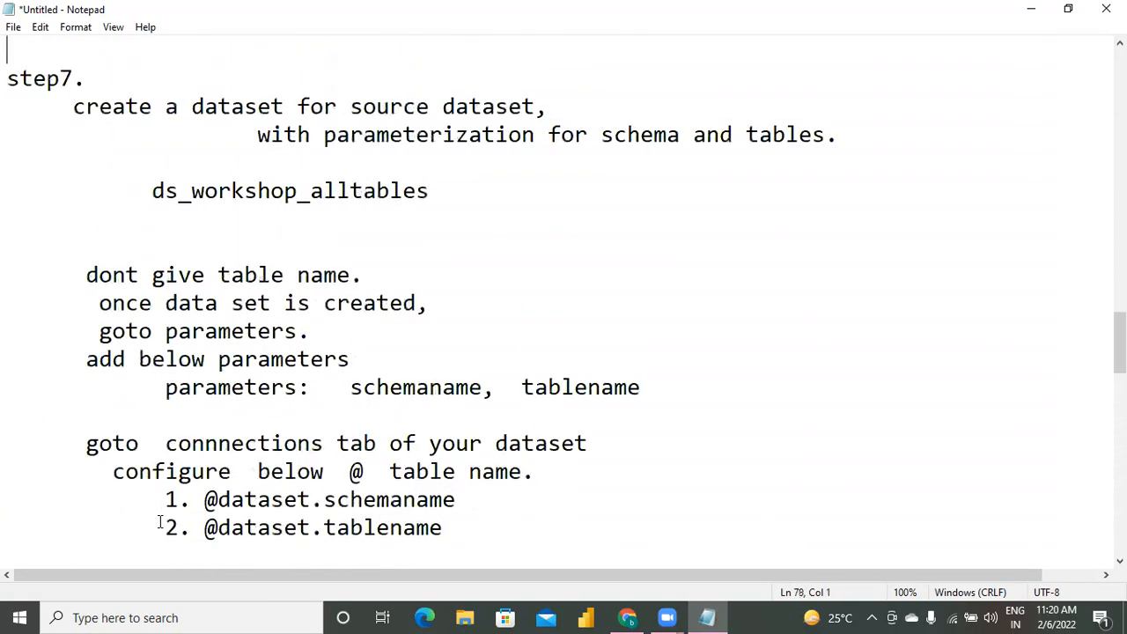
key(Up)
key(Up)
key(Up)
key(Up)
key(Up)
key(Up)
key(Up)
key(Up)
key(Up)
key(Up)
key(Up)
key(Up)
key(Up)
key(Up)
key(Up)
key(Up)
key(Up)
key(Up)
key(Up)
key(Up)
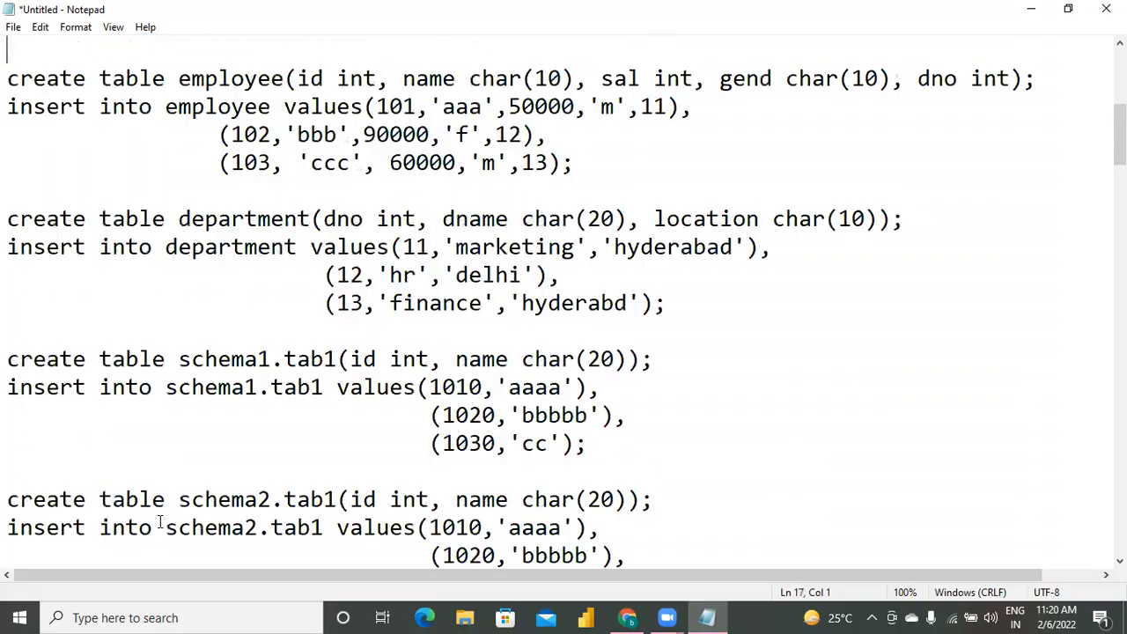
key(Down)
key(Down)
key(Down)
key(Down)
key(Down)
key(Down)
key(Down)
key(Down)
key(Down)
key(Down)
key(Down)
key(Down)
key(Down)
key(Down)
key(Down)
key(Down)
key(Down)
key(Down)
key(Down)
key(Down)
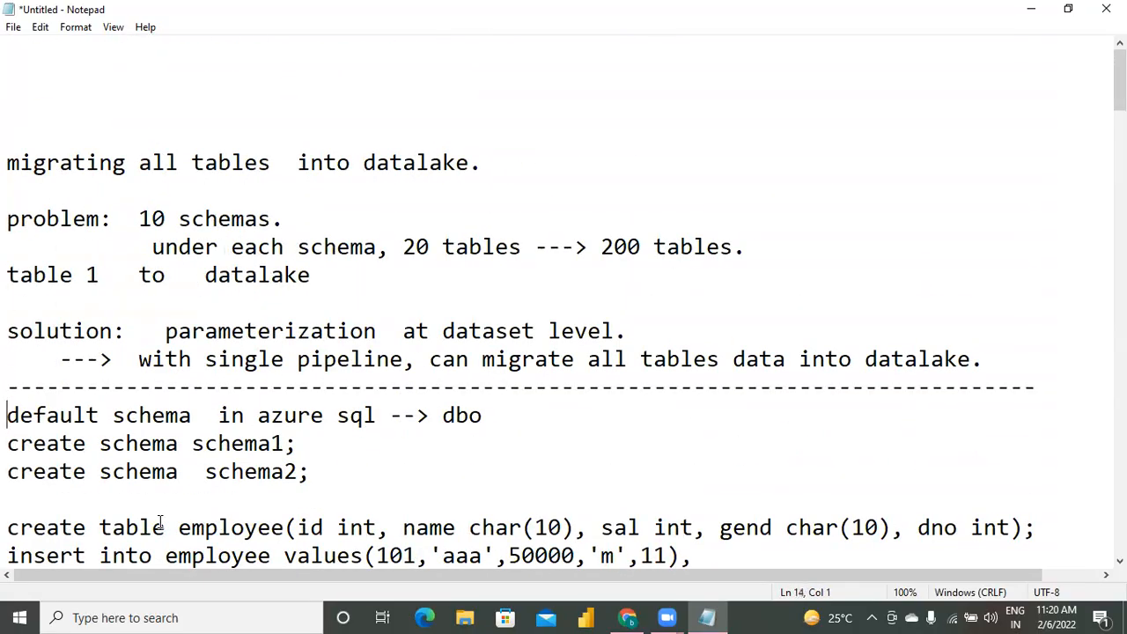
key(Down)
key(Down)
key(Down)
key(Down)
key(Down)
key(Down)
key(Down)
key(Down)
key(Down)
key(Down)
key(Down)
key(Down)
key(Down)
key(Down)
key(Down)
key(Down)
key(Down)
key(Down)
key(Down)
key(Down)
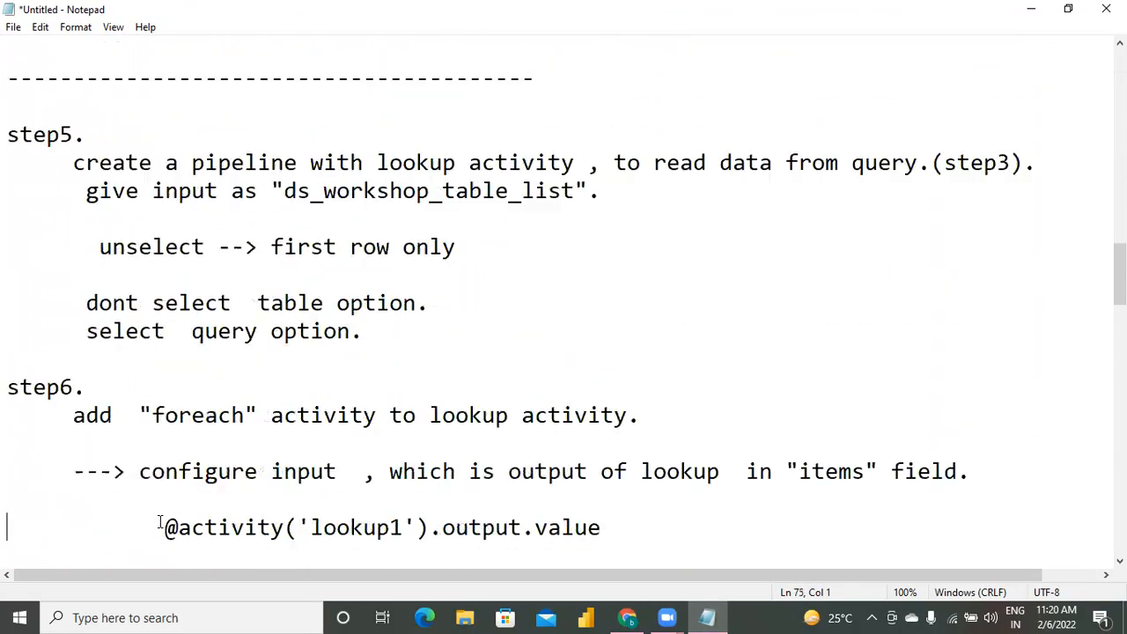
key(Down)
key(Down)
key(Down)
key(Down)
key(Down)
key(Down)
key(Down)
key(Down)
key(Down)
key(Down)
key(Down)
key(Down)
key(Down)
key(Down)
key(Down)
key(Down)
key(Down)
key(Down)
key(Down)
key(Down)
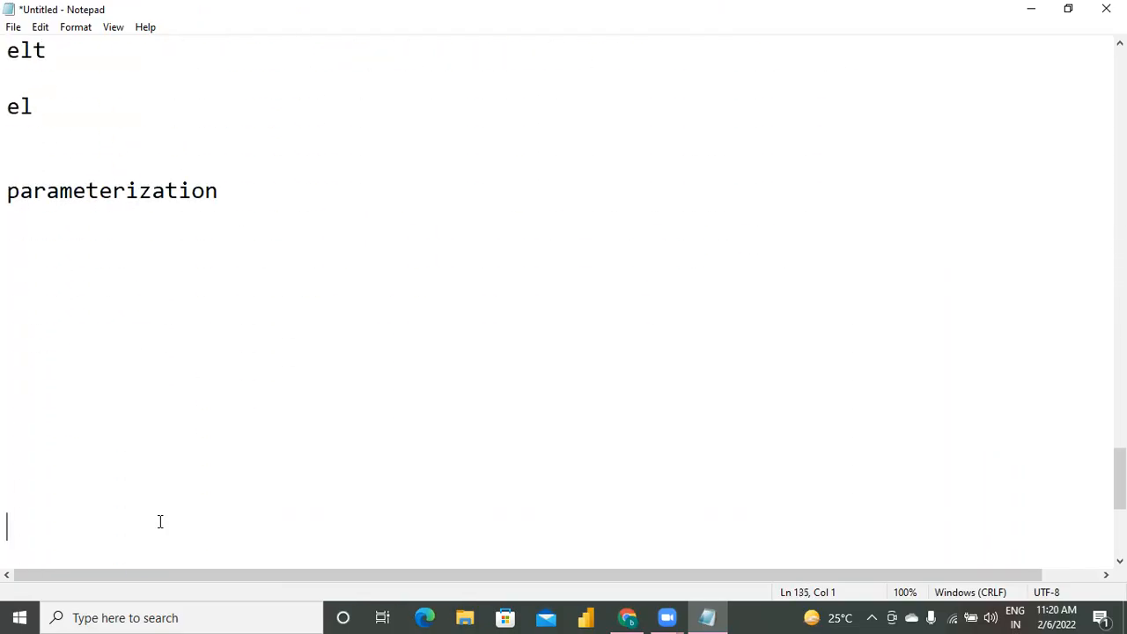
In the blank area below the "parameterization" note, write "emp dept" and add a dashed separator line beneath it.
key(Up)
key(Up)
key(Up)
key(Up)
key(Up)
key(Up)
key(Up)
key(Up)
key(Up)
key(Up)
key(Up)
key(Up)
key(Up)
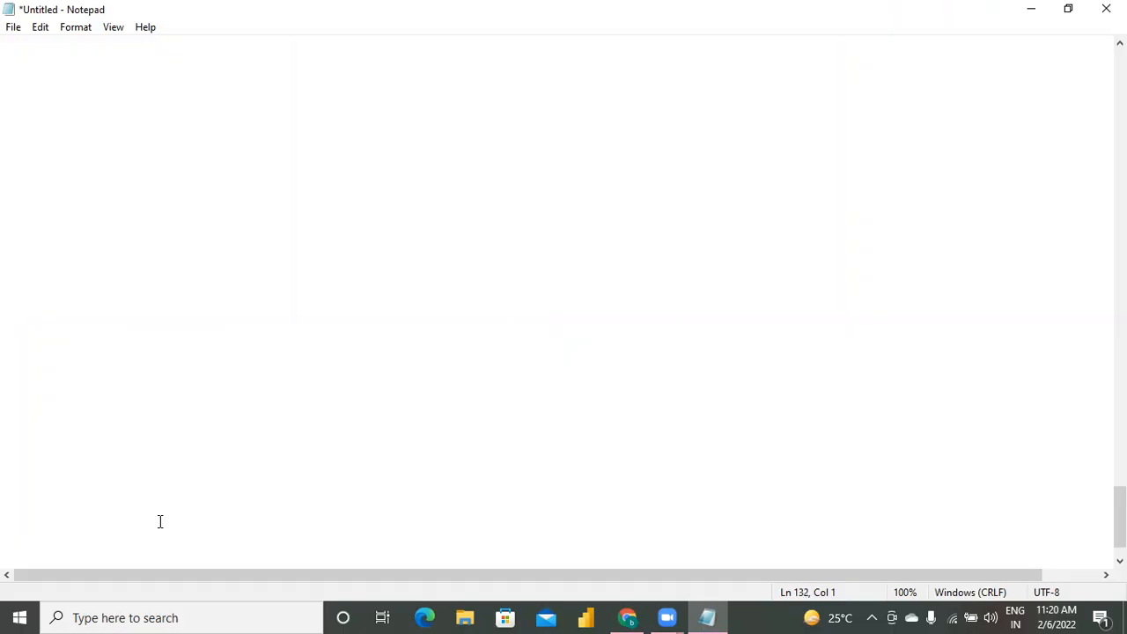
key(Down)
key(Down)
key(Down)
key(Down)
key(Down)
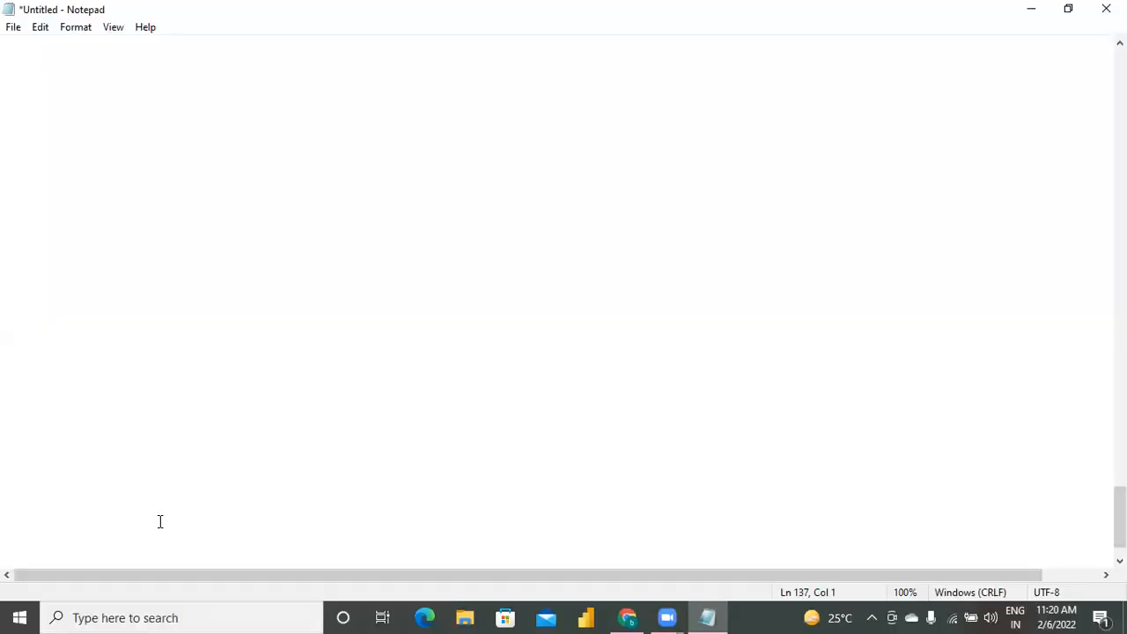
text(emp)
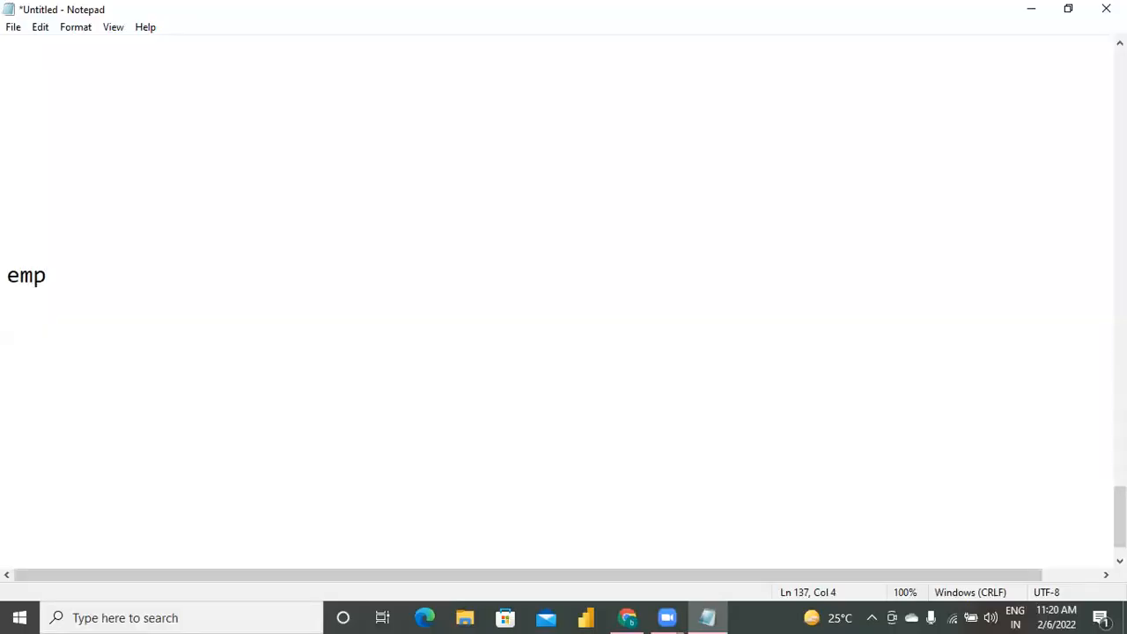
text(   dept)
key(Return)
key(Return)
key(Return)
text(----------------)
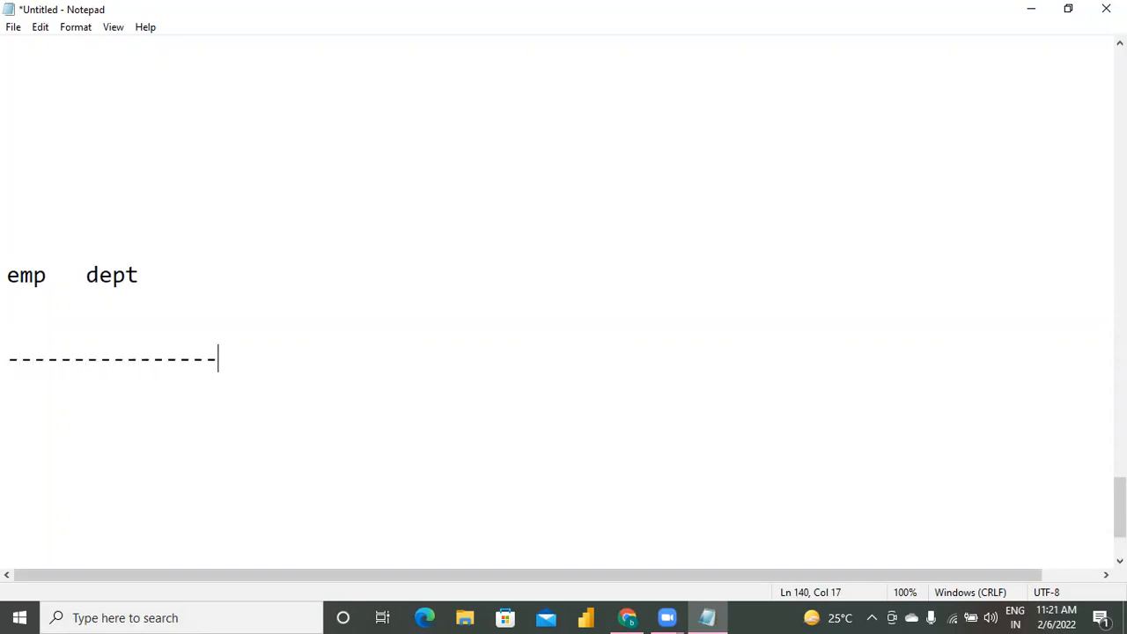
key(Return)
text(emp)
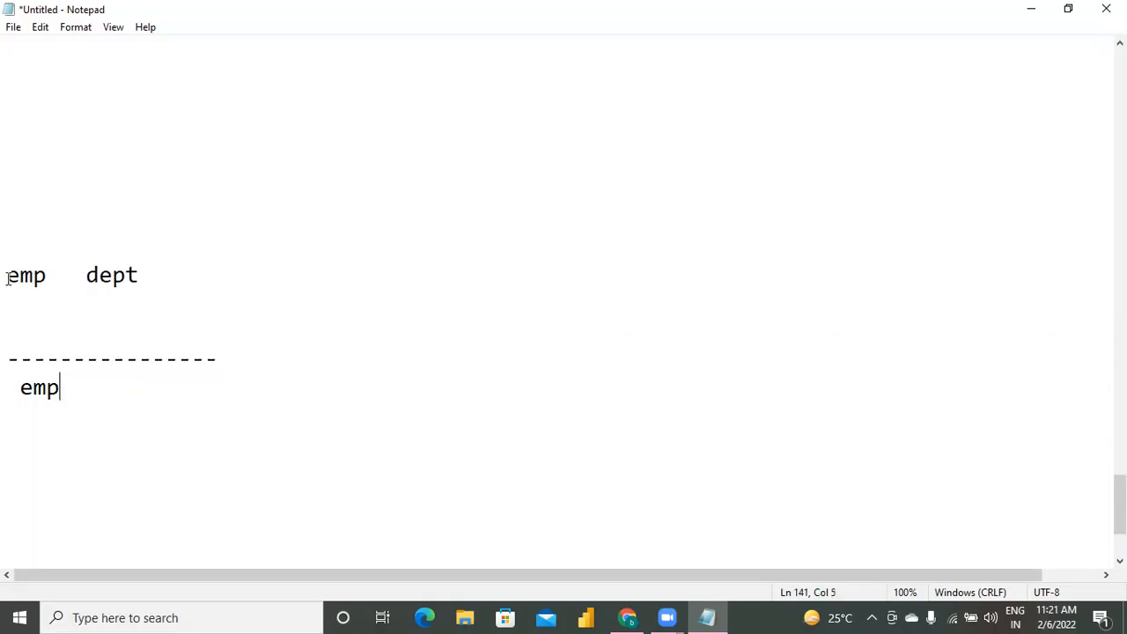
click(159, 329)
click(17, 388)
key(shift+Down)
key(shift+Down)
key(shift+Down)
key(shift+Down)
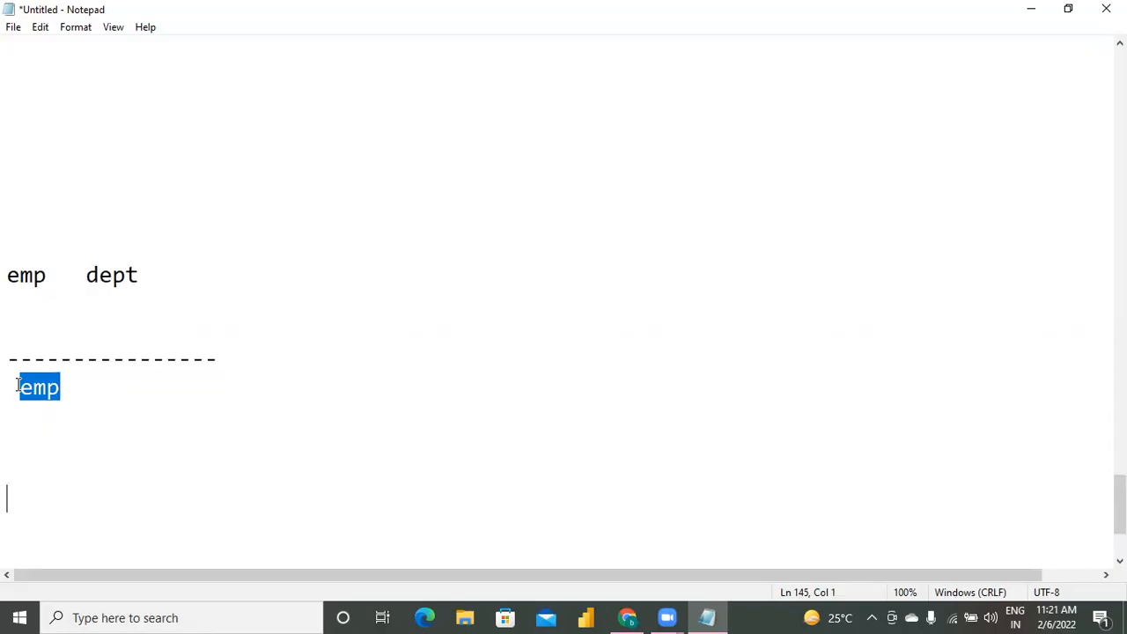
key(BackSpace)
Below the dashed separator, write the two dataset-to-linked-service lines "ds --->ls" and "ds --> ls".
key(Return)
key(Return)
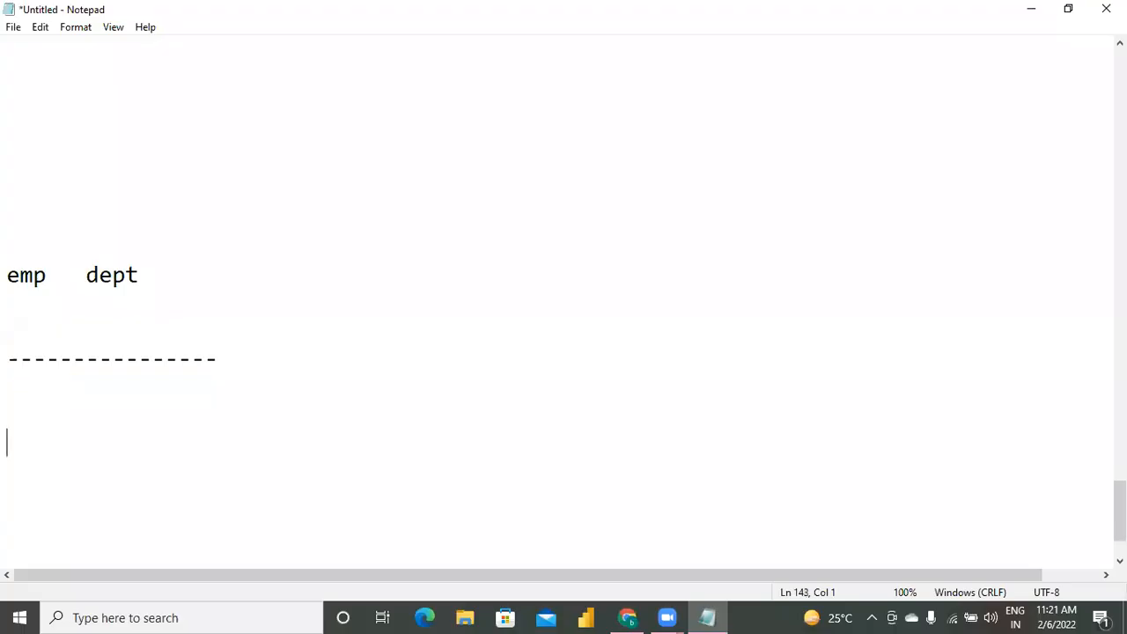
text(ds --->ls)
key(Return)
key(Return)
text(ds --)
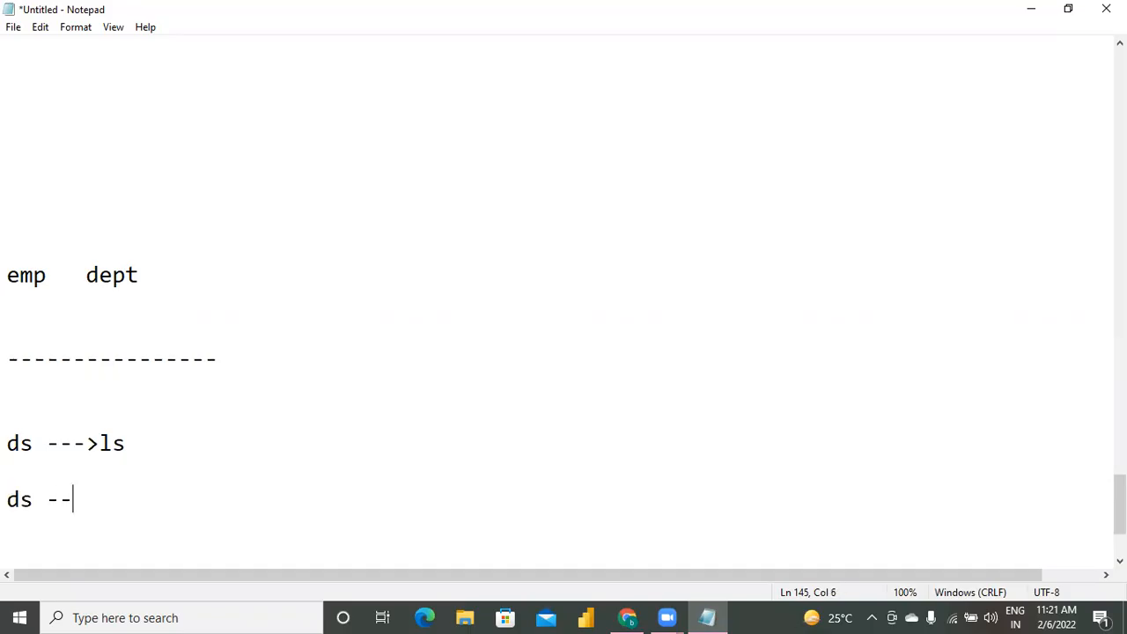
text(> ls)
Add the label "myschema" above the emp and dept line, and "myschma" above the first ds line.
click(20, 248)
text(myschame)
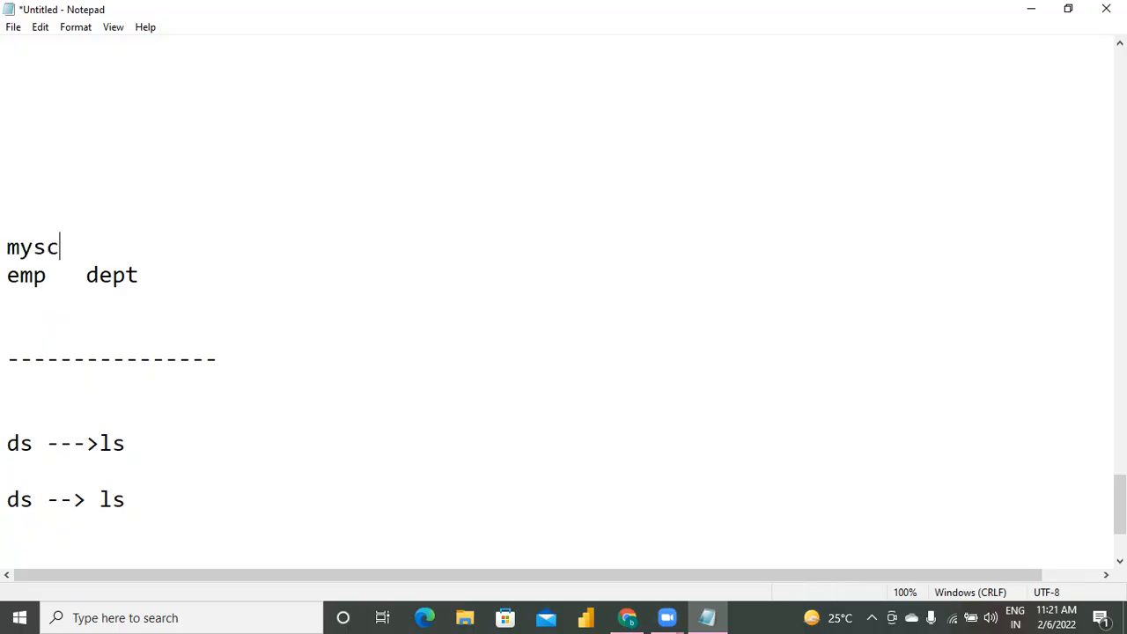
key(BackSpace)
key(BackSpace)
key(BackSpace)
text(ema)
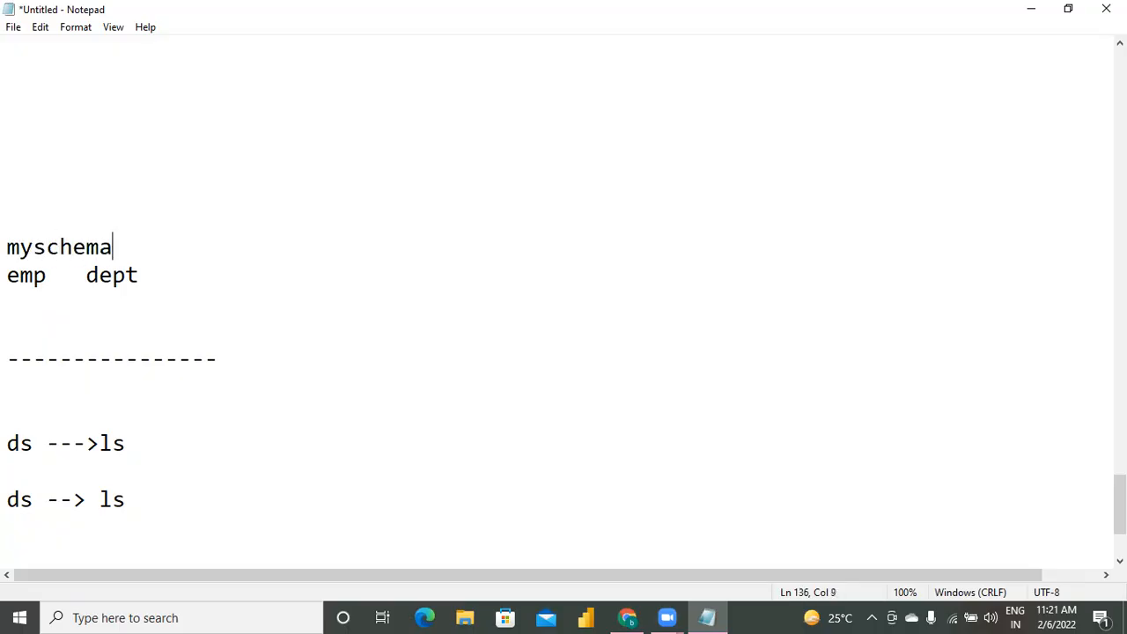
click(14, 416)
text(myschma)
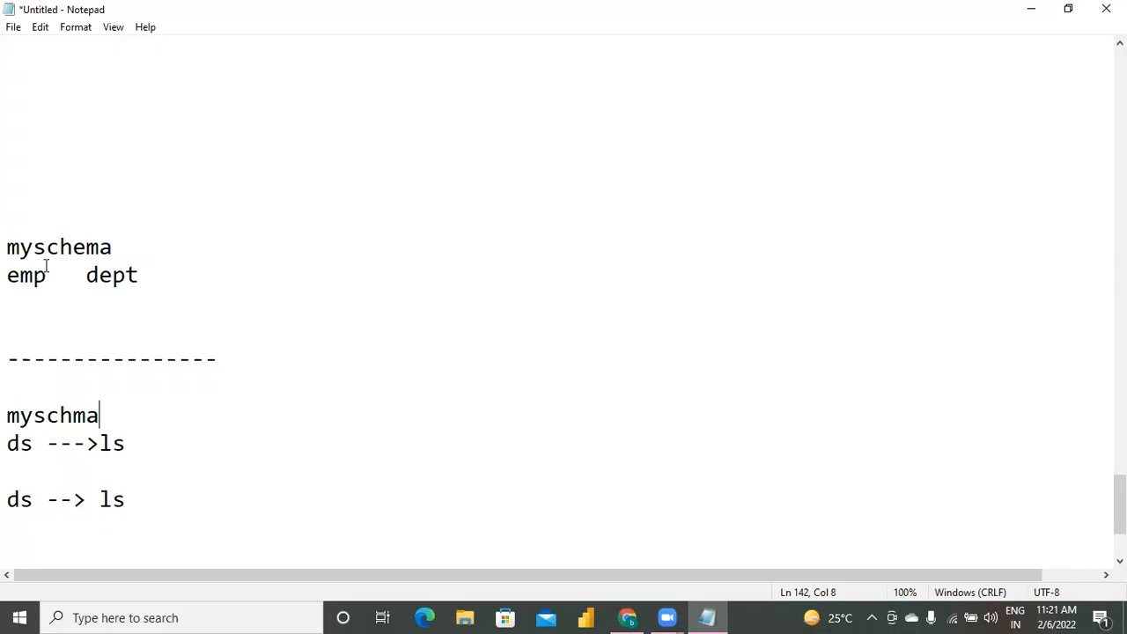
Add the value 100 on a new line under "emp dept" and on another under "myschma".
click(183, 278)
key(Return)
text(100)
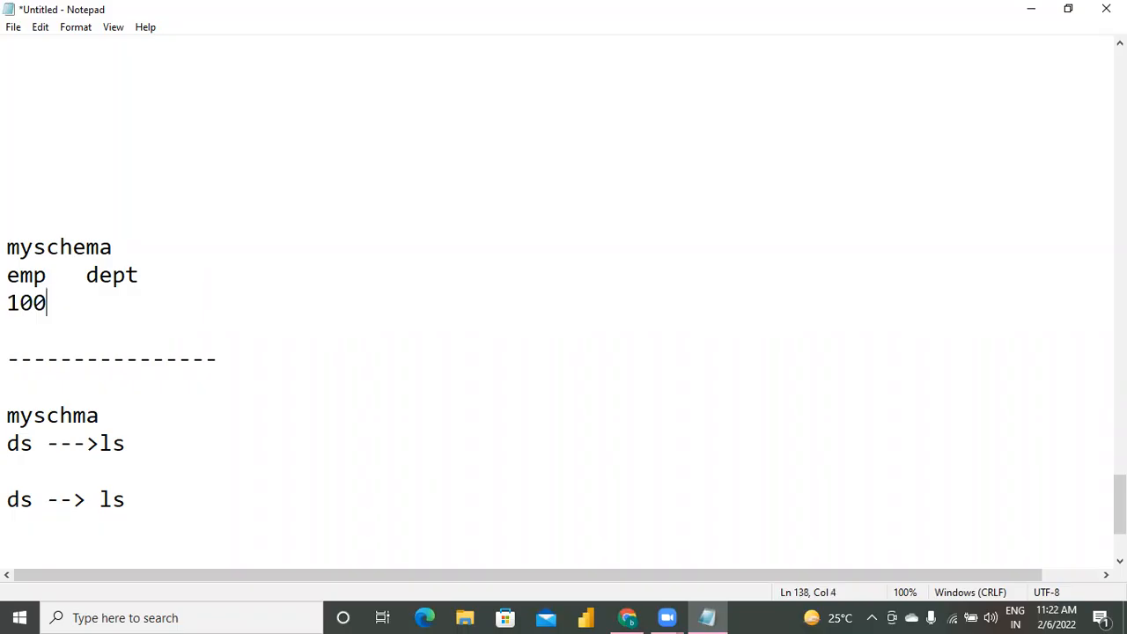
click(123, 423)
key(Return)
text(100)
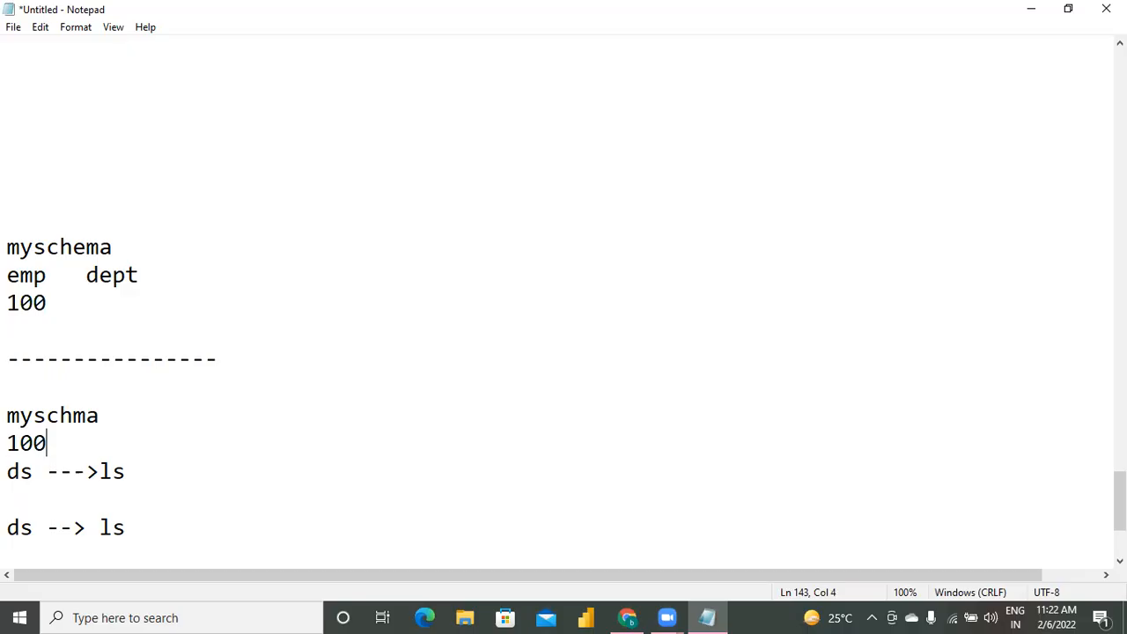
Below the ds lines, write a "script1:" block listing "tab1", "table" and "table" on separate lines.
key(Down)
key(Down)
key(Down)
key(Down)
key(Down)
key(Down)
key(Down)
key(Down)
key(Down)
key(Down)
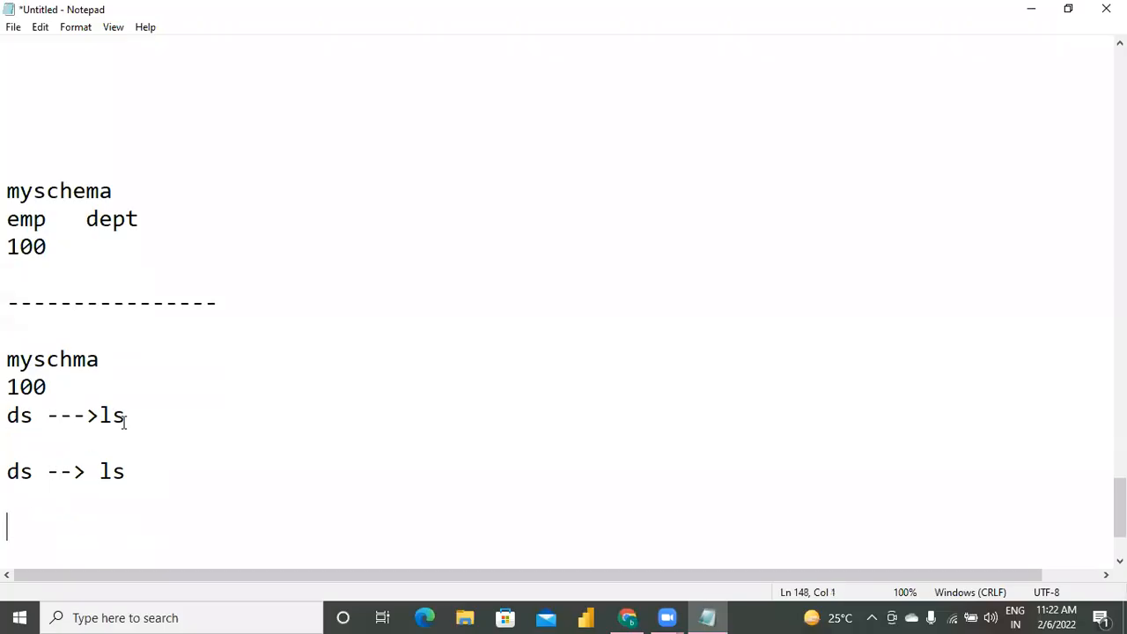
text(scr)
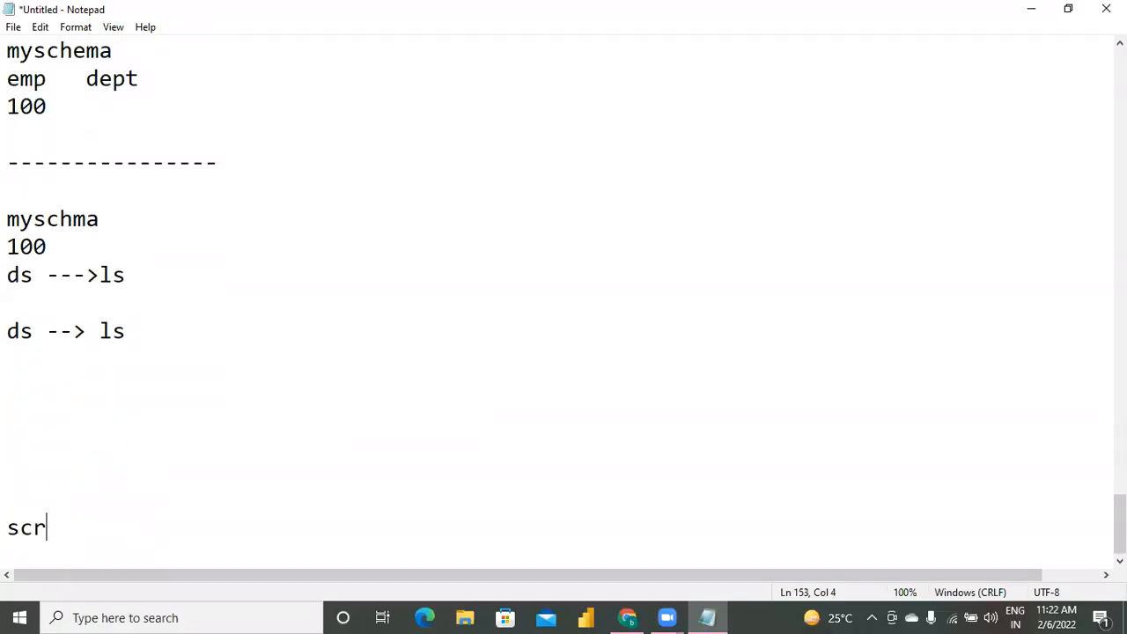
text(ipt1:)
key(Return)
text(tab1)
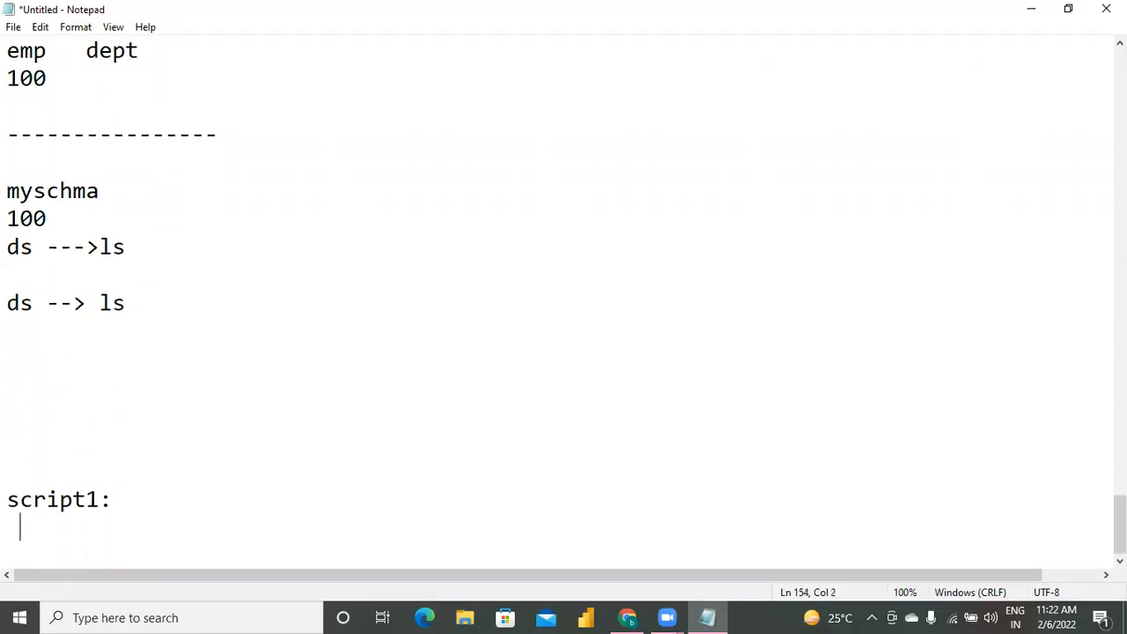
key(Return)
text(table)
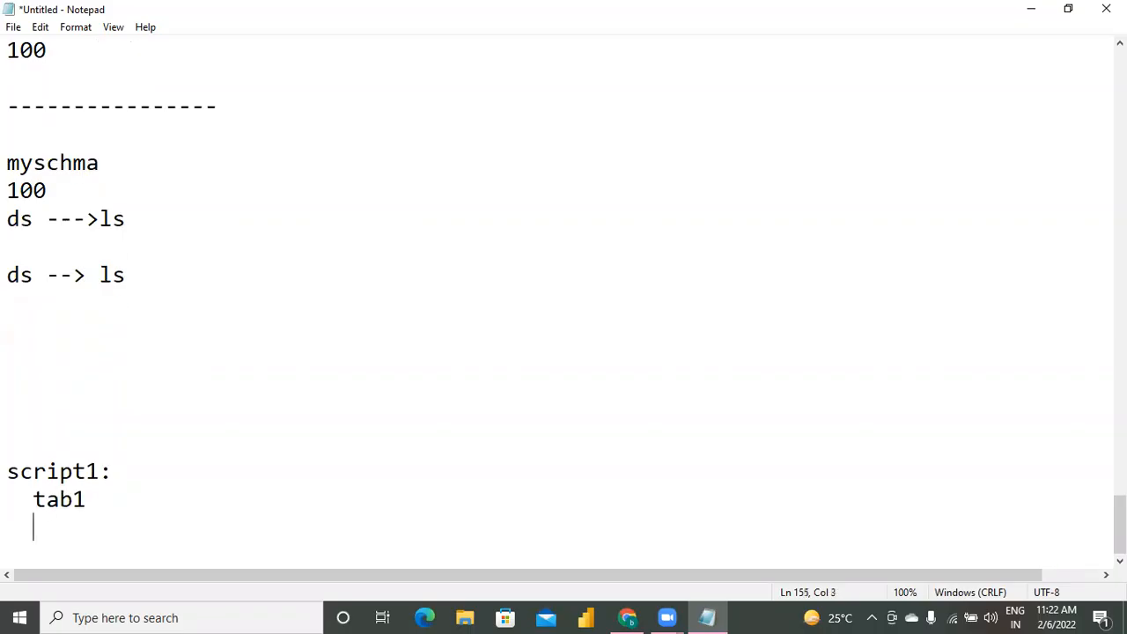
key(Return)
text(table)
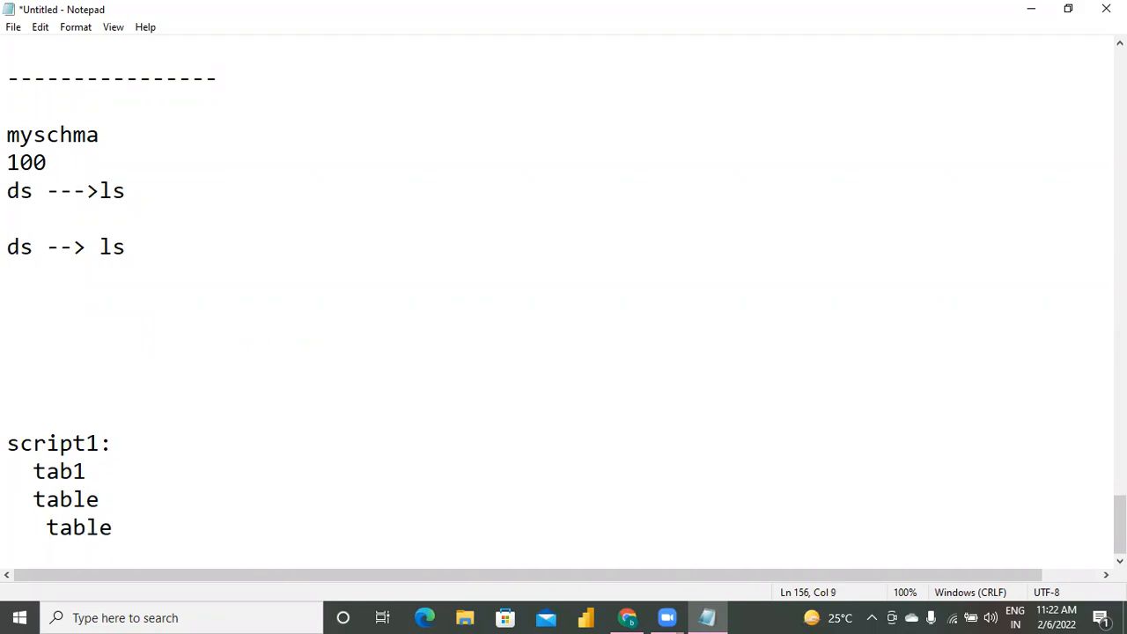
key(Return)
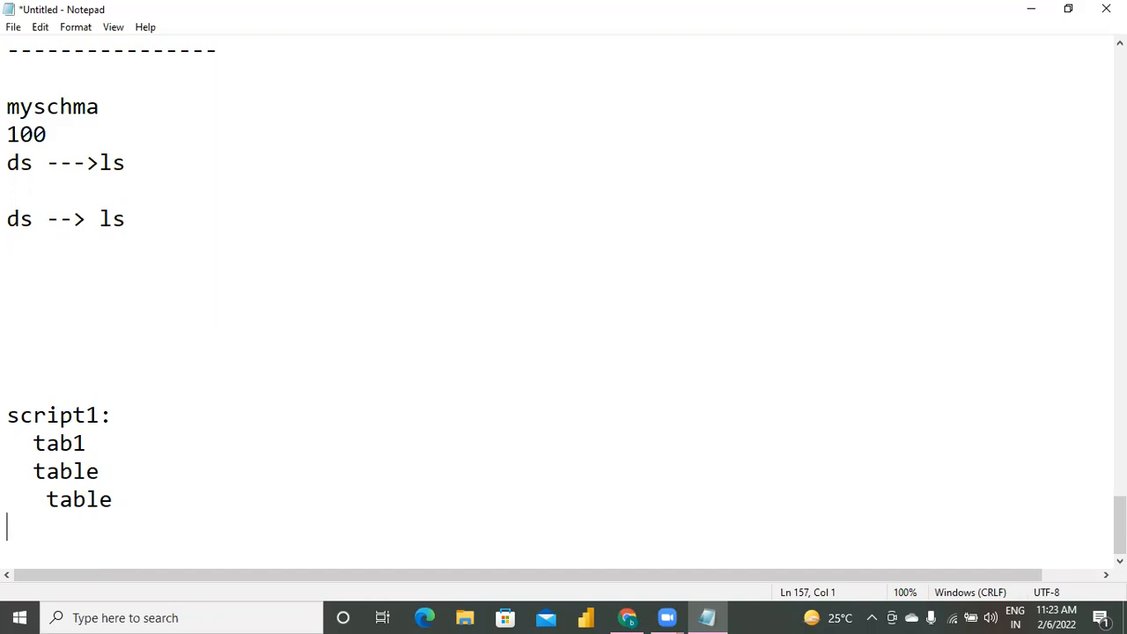
key(shift+Up)
key(shift+Up)
key(shift+Up)
key(shift+Up)
key(shift+Up)
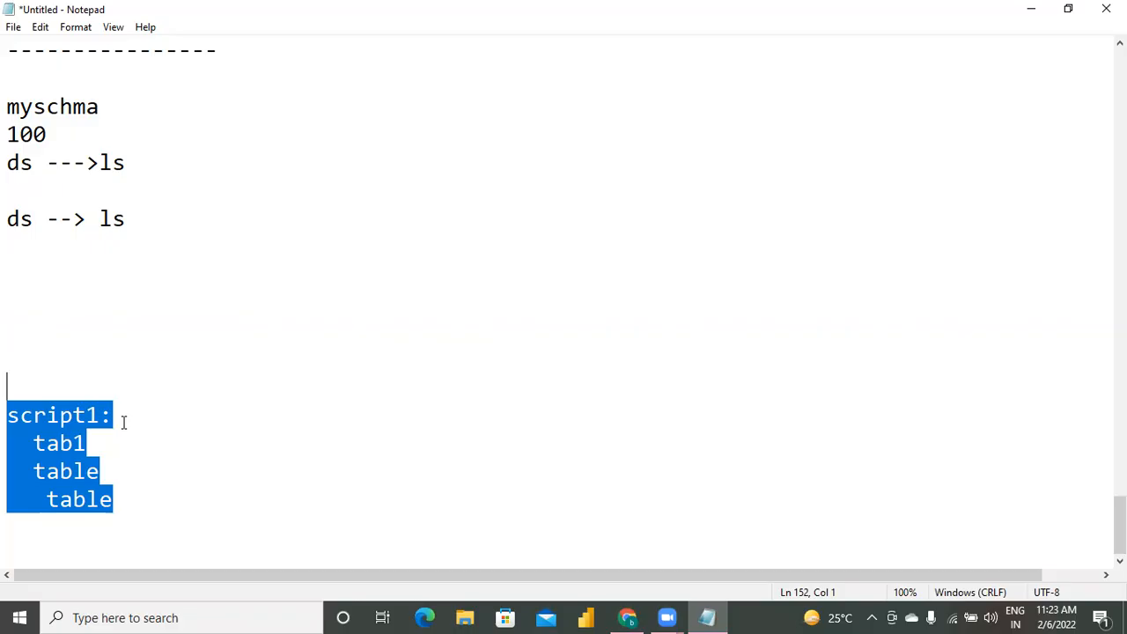
Write the heading "storedprocedure" a few blank lines below the script1 block.
key(Down)
key(Down)
key(Down)
key(Down)
key(Down)
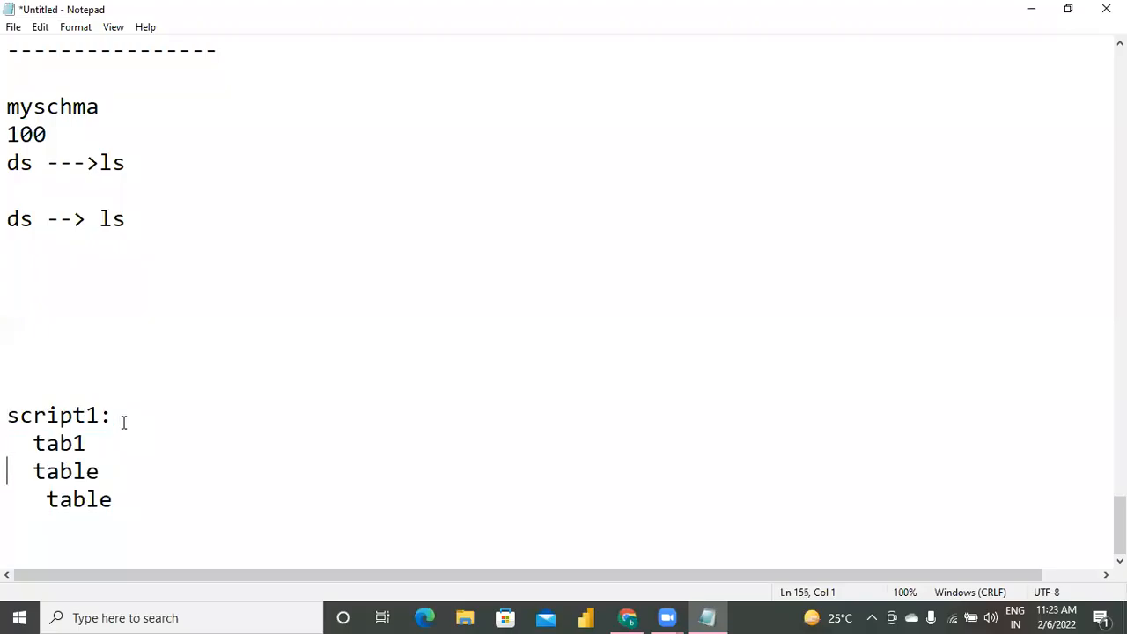
key(Return)
key(Return)
key(Return)
text(s)
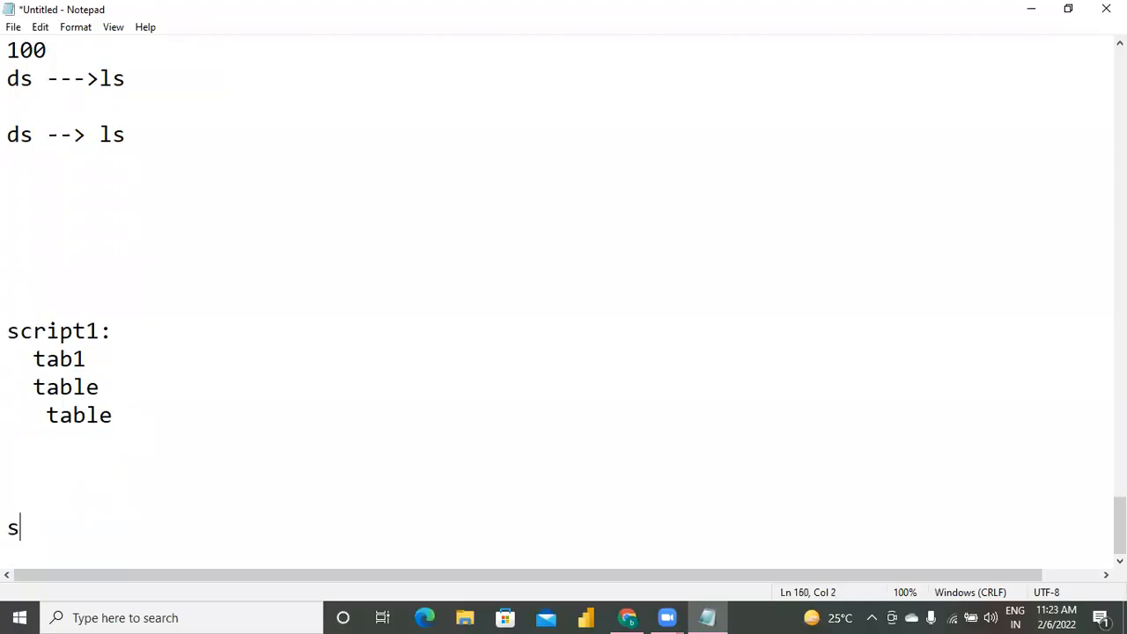
text(tored)
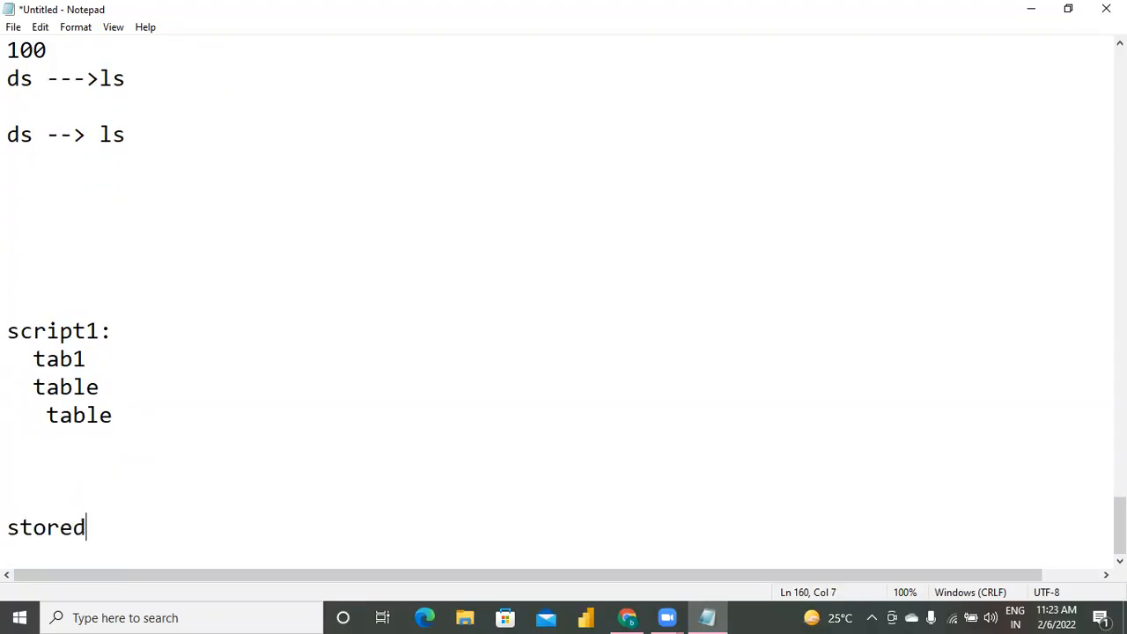
text(procedure)
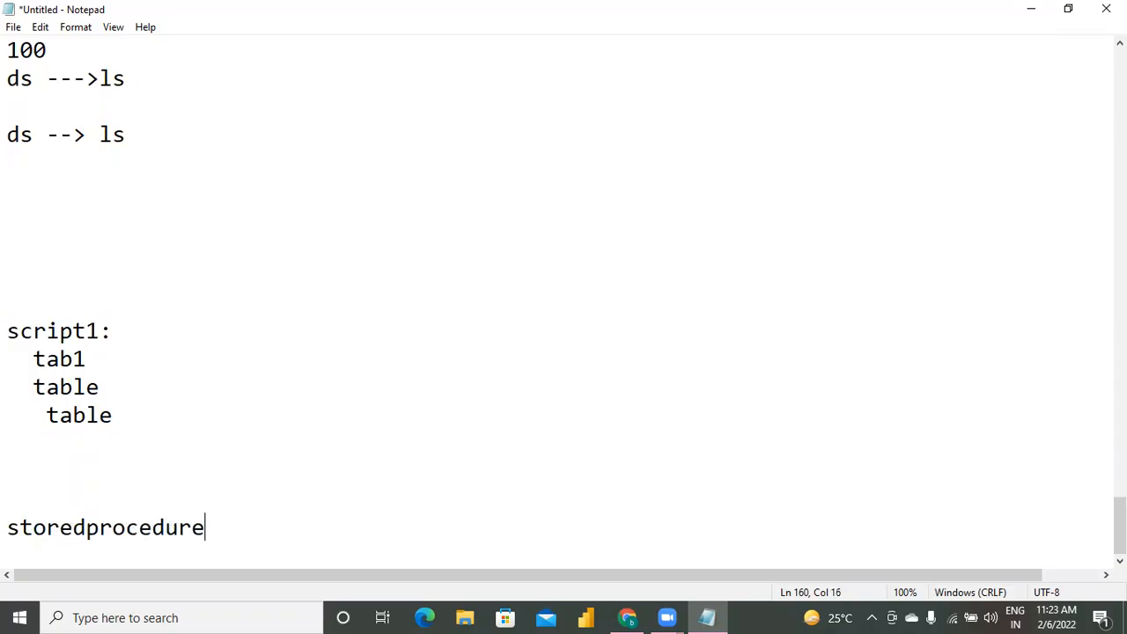
Add the indented line "---> to create table in target." under the storedprocedure heading.
key(Return)
text(---)
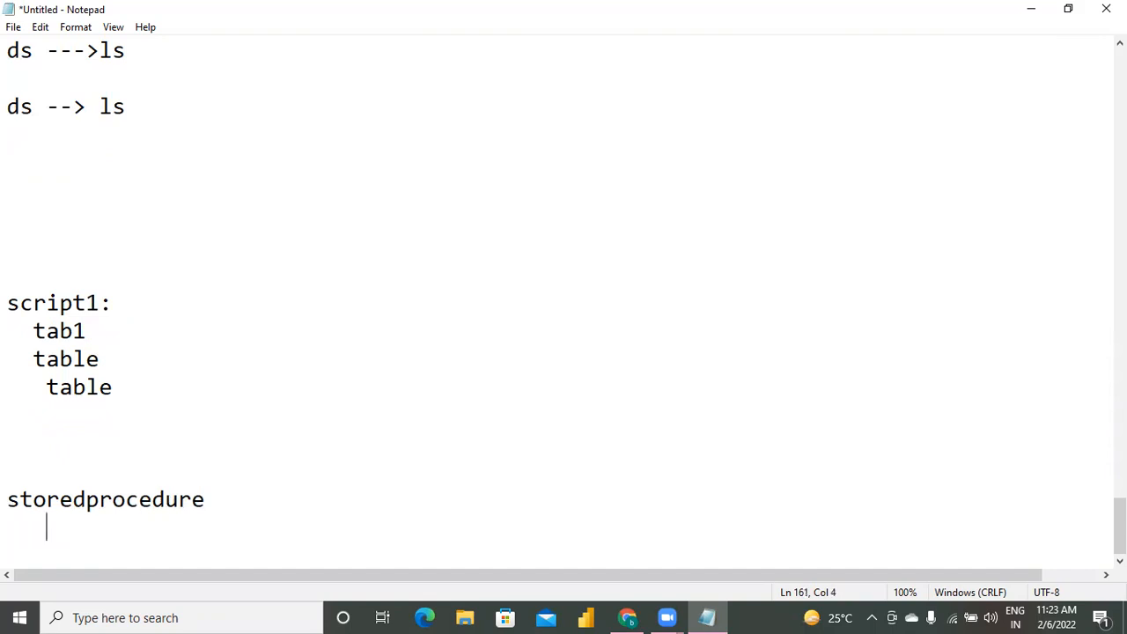
text(> to create tab)
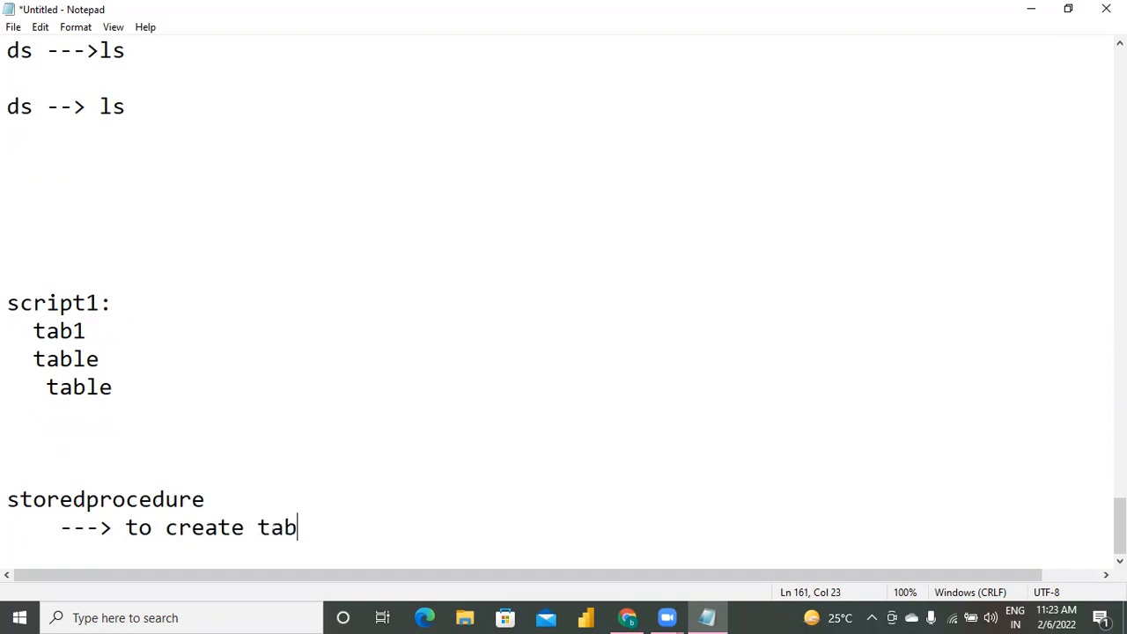
text(le in target.)
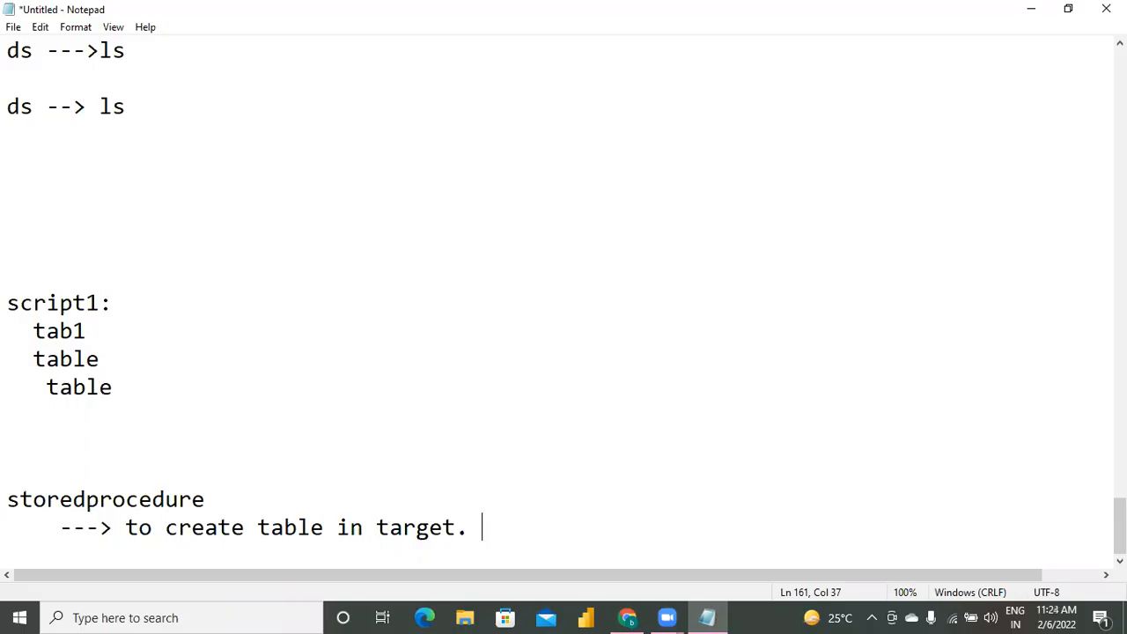
Write the line "elt---> datalake as staging." between the ds lines and the script1 block.
key(Up)
key(Up)
key(Up)
key(Up)
key(Up)
key(Up)
key(Up)
key(Up)
key(Up)
key(Up)
key(Up)
text(etl---?)
key(BackSpace)
key(BackSpace)
key(BackSpace)
key(BackSpace)
key(BackSpace)
key(BackSpace)
text(lt---> datalake as staging.)
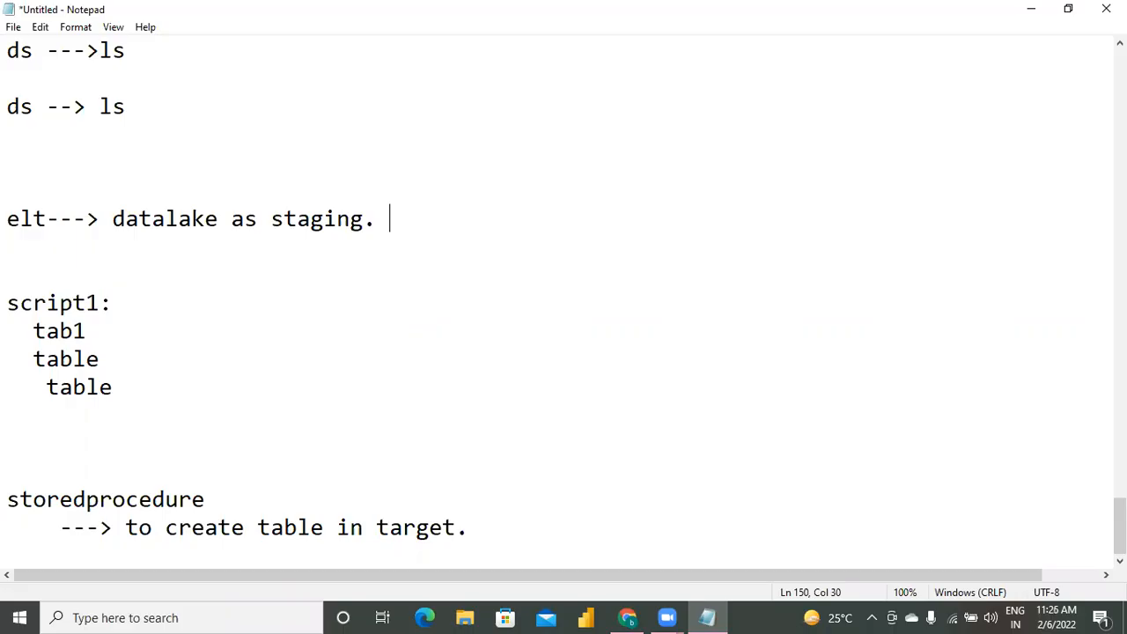
Review the earlier notes on dataset parameters, copy activity configuration and publishing the pipeline, and return to the storedprocedure note.
key(Up)
key(Up)
key(Up)
key(Up)
key(Up)
key(Up)
key(Up)
key(Up)
key(Up)
key(Up)
key(Up)
key(Up)
key(Up)
key(Up)
key(Up)
key(Up)
key(Up)
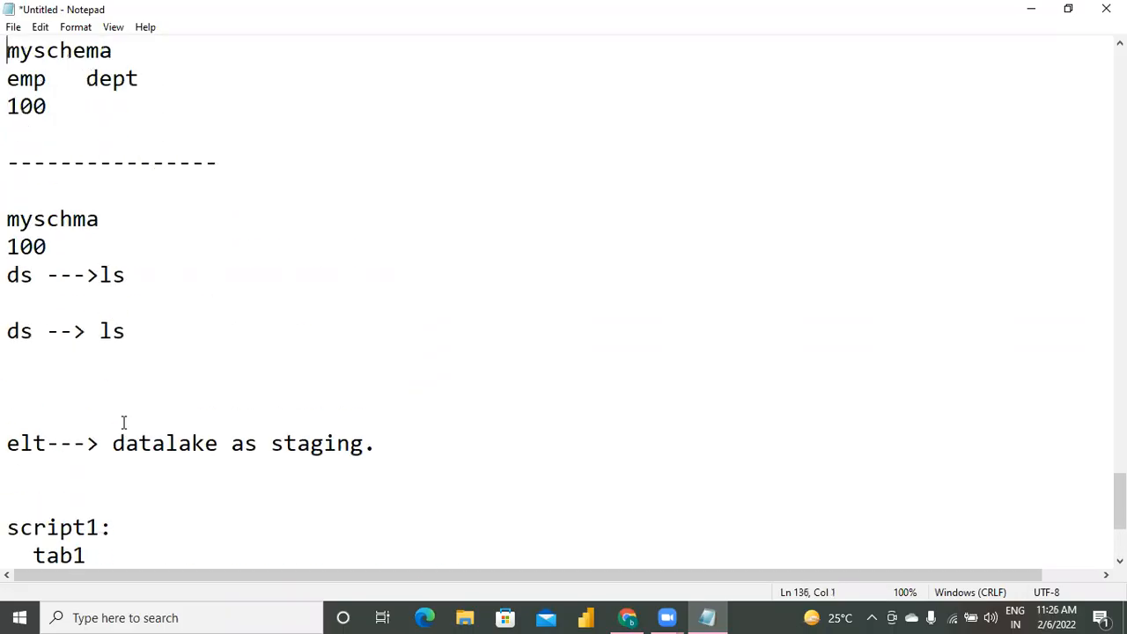
key(Up)
key(Up)
key(Up)
key(Up)
key(Up)
key(Up)
key(Up)
key(Up)
key(Up)
key(Up)
key(Up)
key(Up)
key(Up)
key(Up)
key(Up)
key(Up)
key(Up)
key(Up)
key(Up)
key(Up)
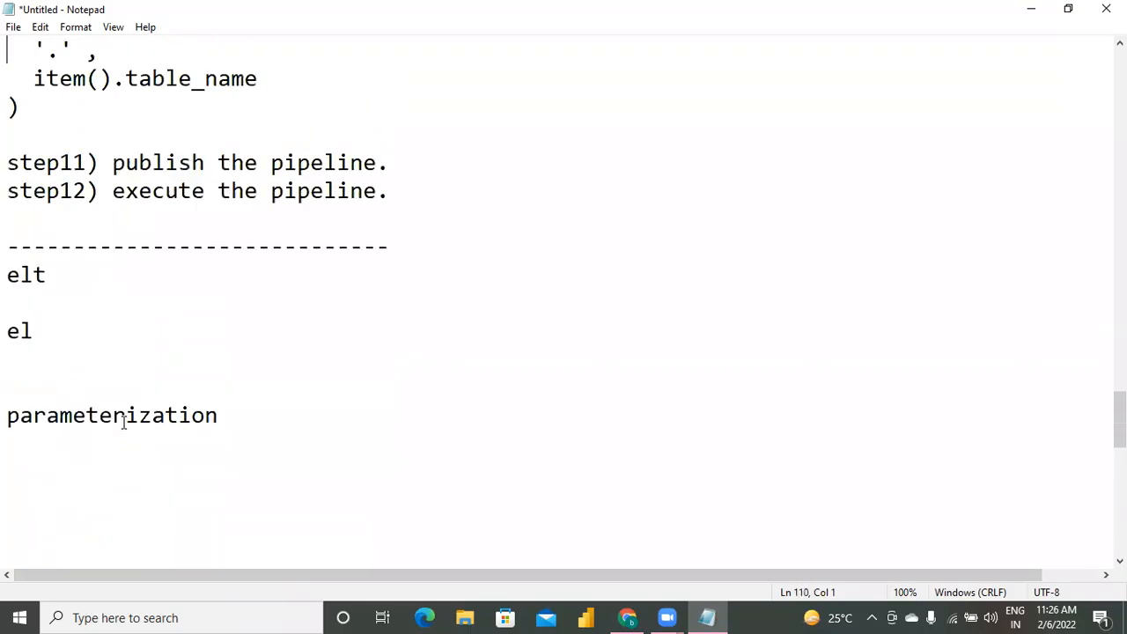
key(Up)
key(Up)
key(Up)
key(Up)
key(Up)
key(Up)
key(Up)
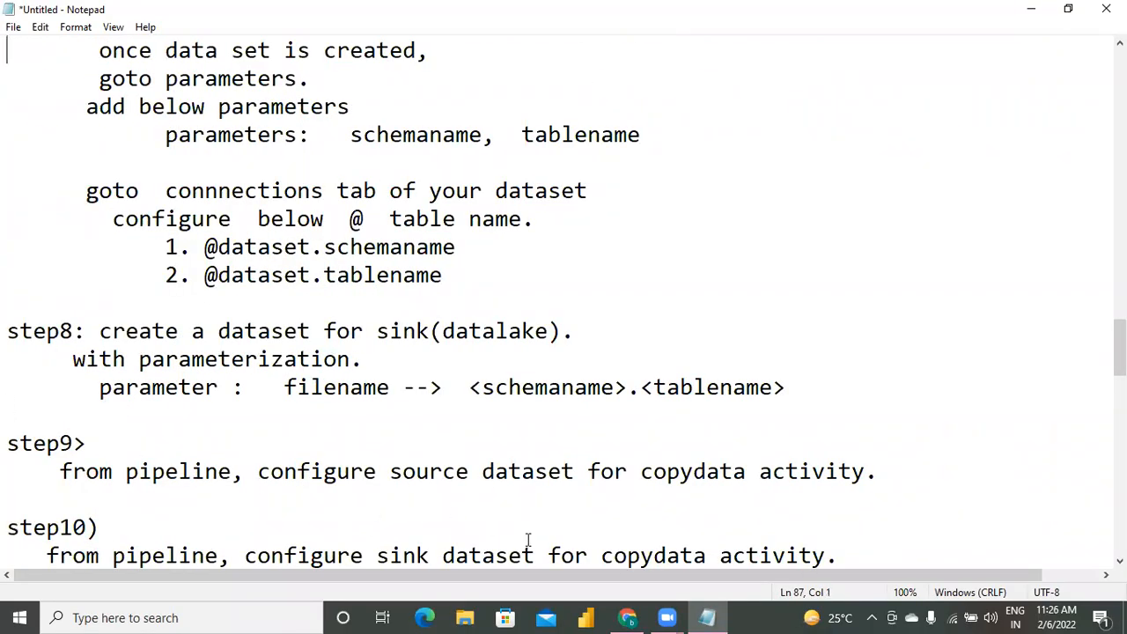
key(Down)
key(Down)
key(Down)
key(Down)
key(Down)
key(Down)
key(Down)
key(Down)
key(Down)
key(Down)
key(Down)
key(Down)
key(Down)
key(Down)
key(Down)
key(Down)
key(Down)
key(Down)
key(Down)
key(Down)
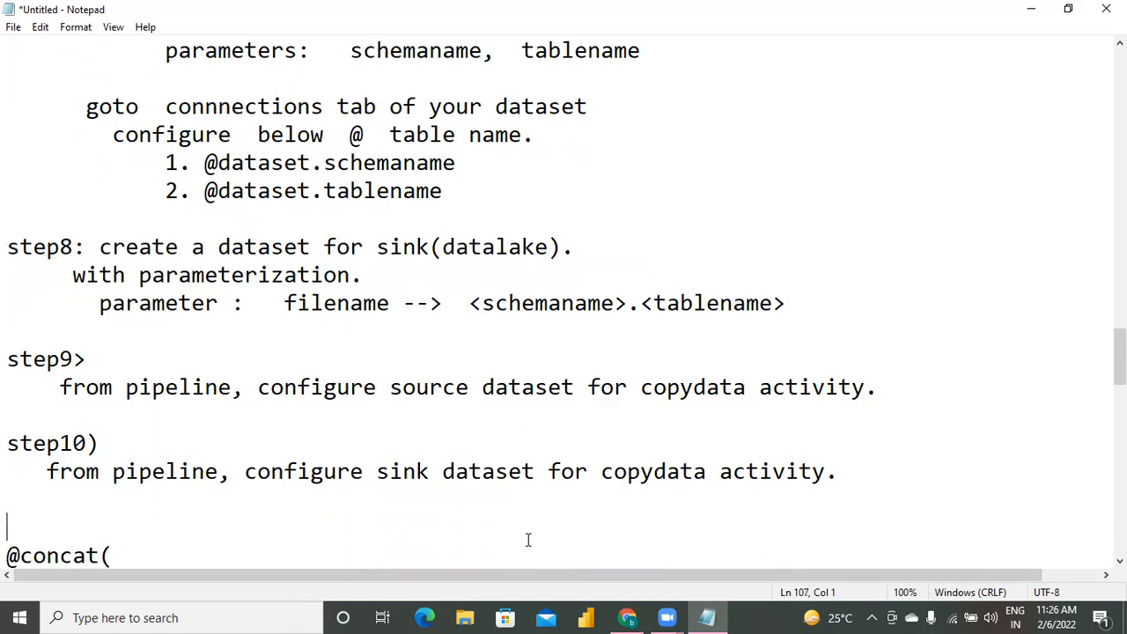
key(Down)
key(Down)
key(Down)
key(Down)
key(Down)
key(Down)
key(Down)
key(Down)
key(Down)
key(Down)
key(Down)
key(Down)
key(Down)
key(Down)
key(Down)
key(Down)
key(Down)
key(Down)
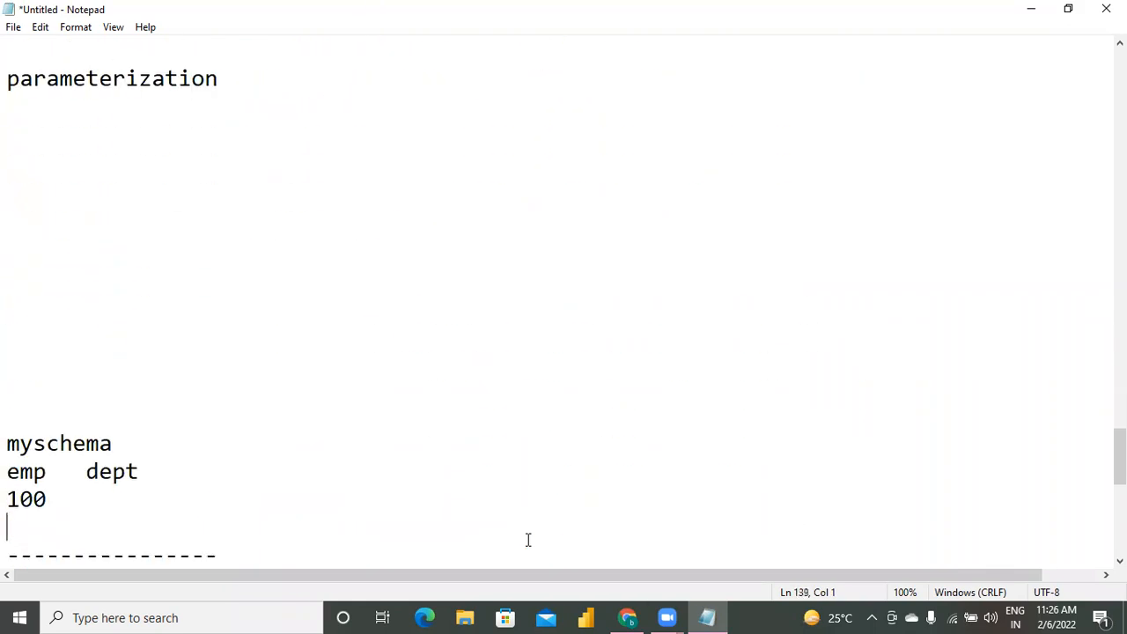
key(Down)
key(Down)
key(Down)
key(Down)
key(Down)
key(Down)
key(Down)
key(Down)
key(Down)
key(Down)
key(Down)
key(Down)
key(Down)
key(Down)
key(Down)
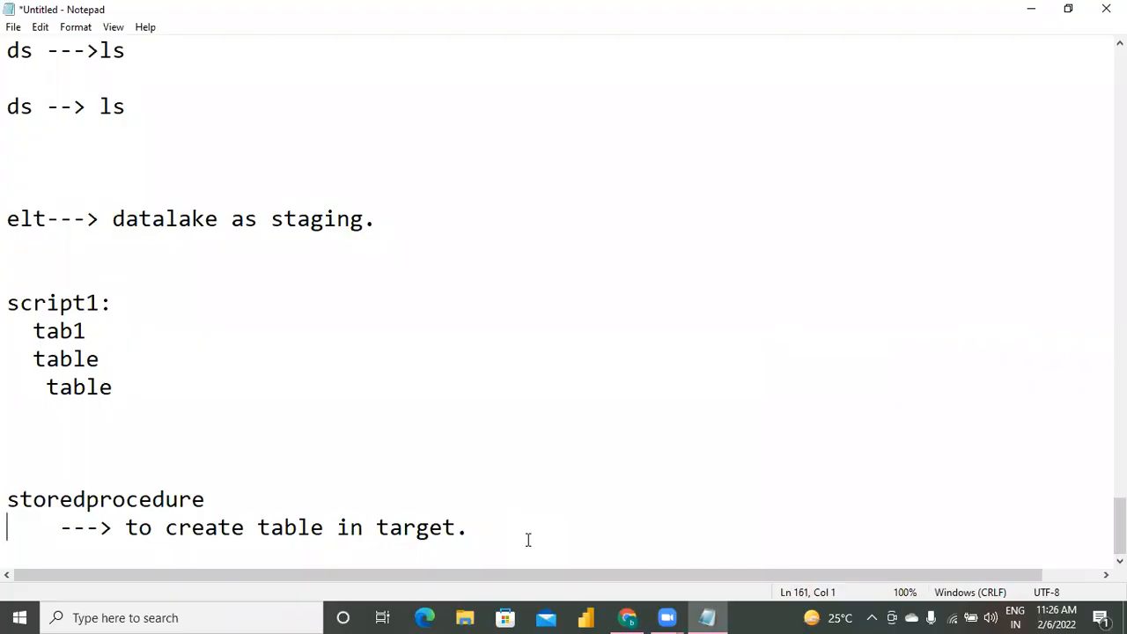
Add a long dashed separator line directly below the storedprocedure note.
click(561, 523)
key(Return)
key(Return)
key(Return)
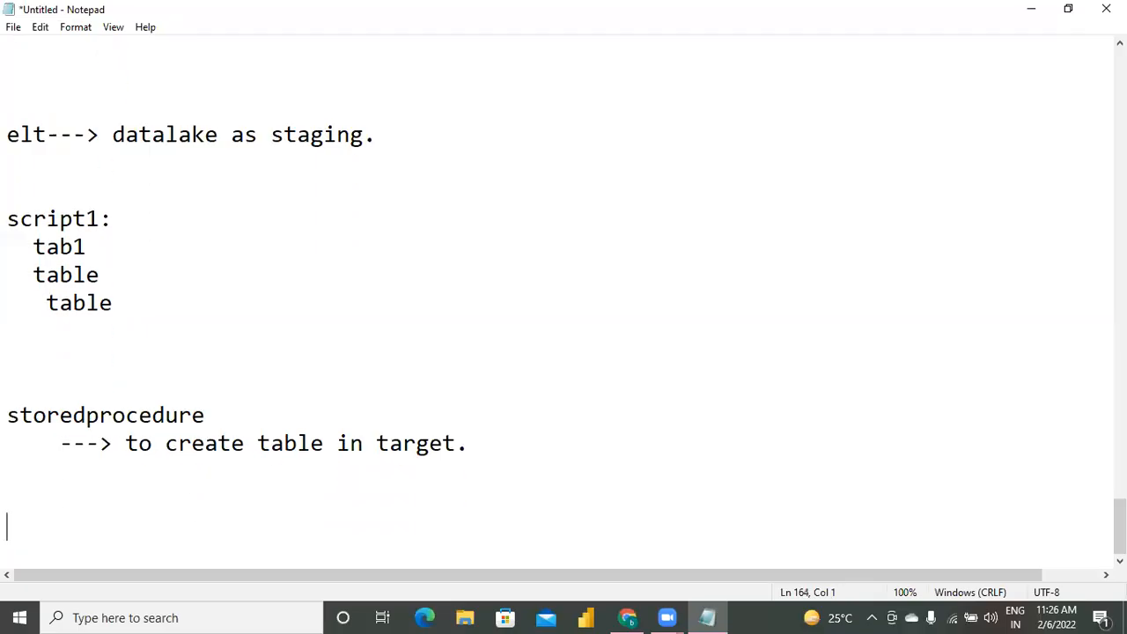
key(BackSpace)
key(BackSpace)
text(-------------------------------------------------)
Write the heading "incremental data loading." below the new dashed separator.
key(Return)
text(incre)
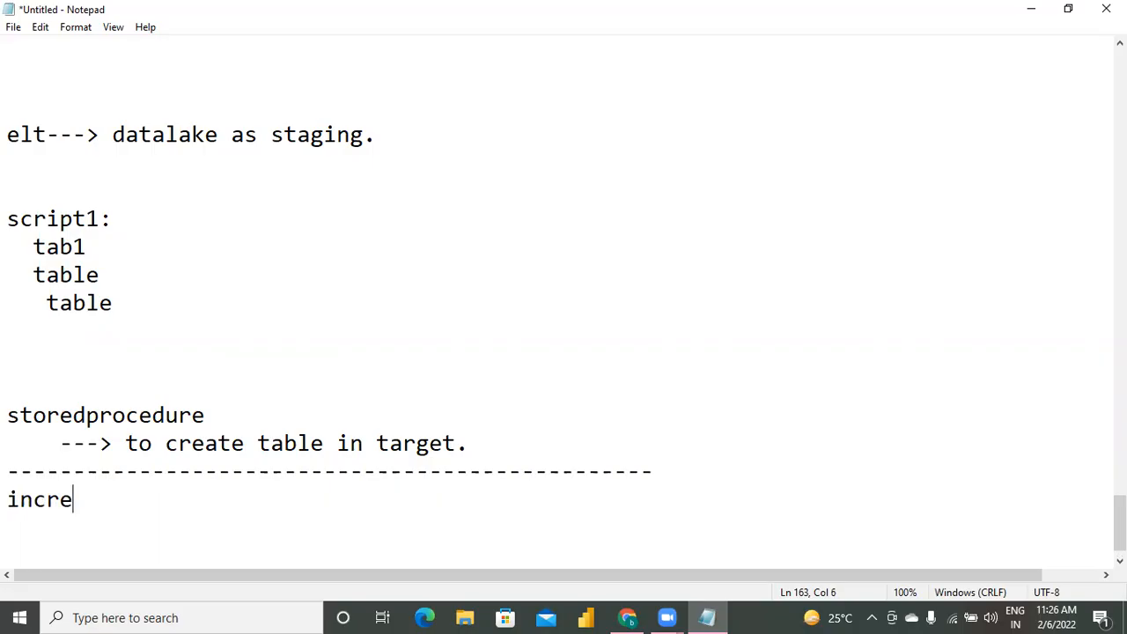
text(menta)
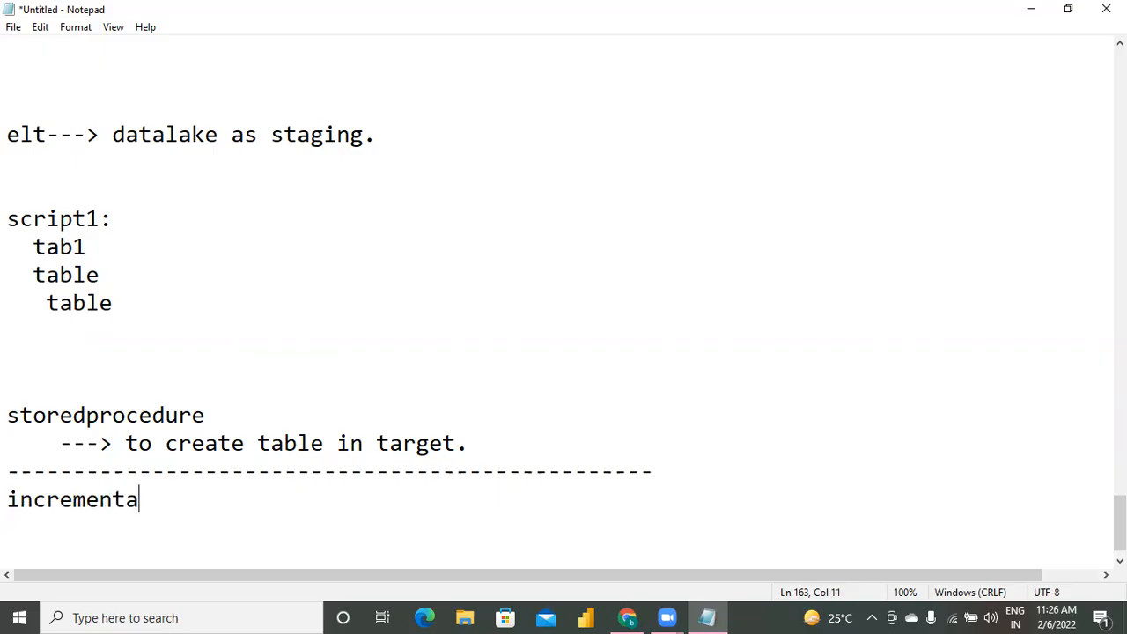
text(l data loading.)
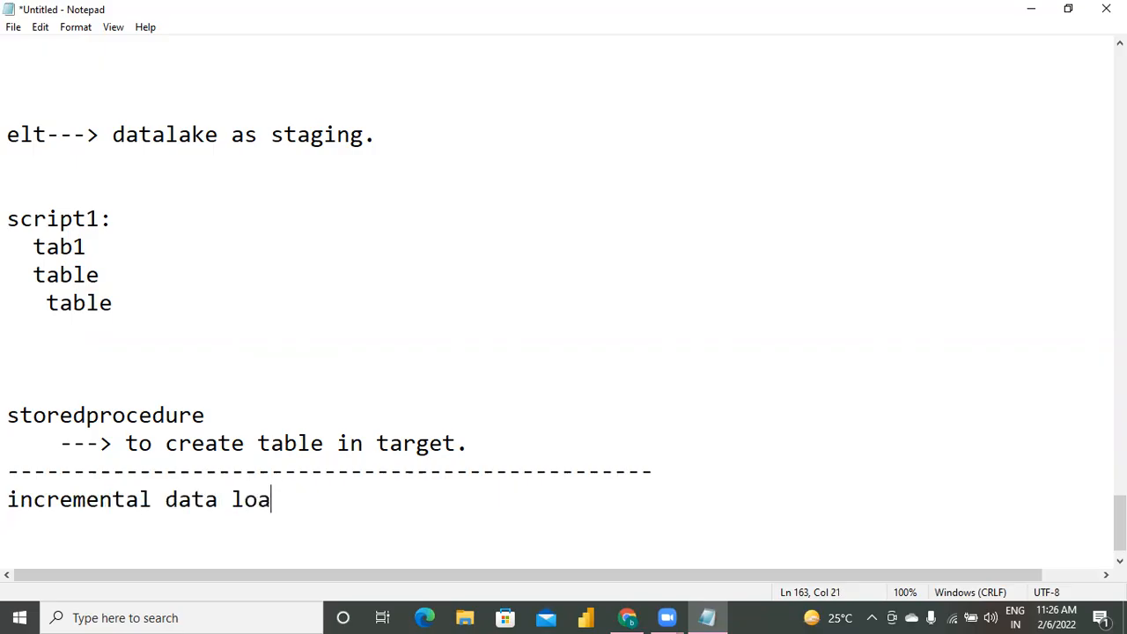